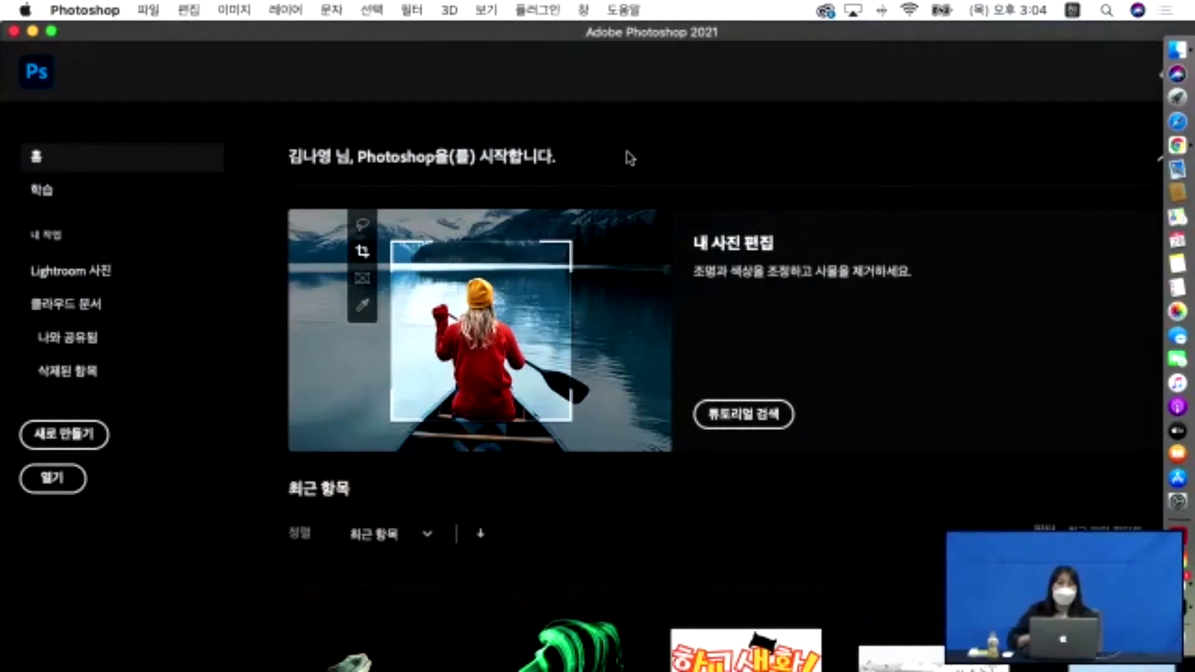
Switch to Finder, go to the 3. Ps folder and show the contents of its 기초 folder.
scroll(545, 187, "down", 2)
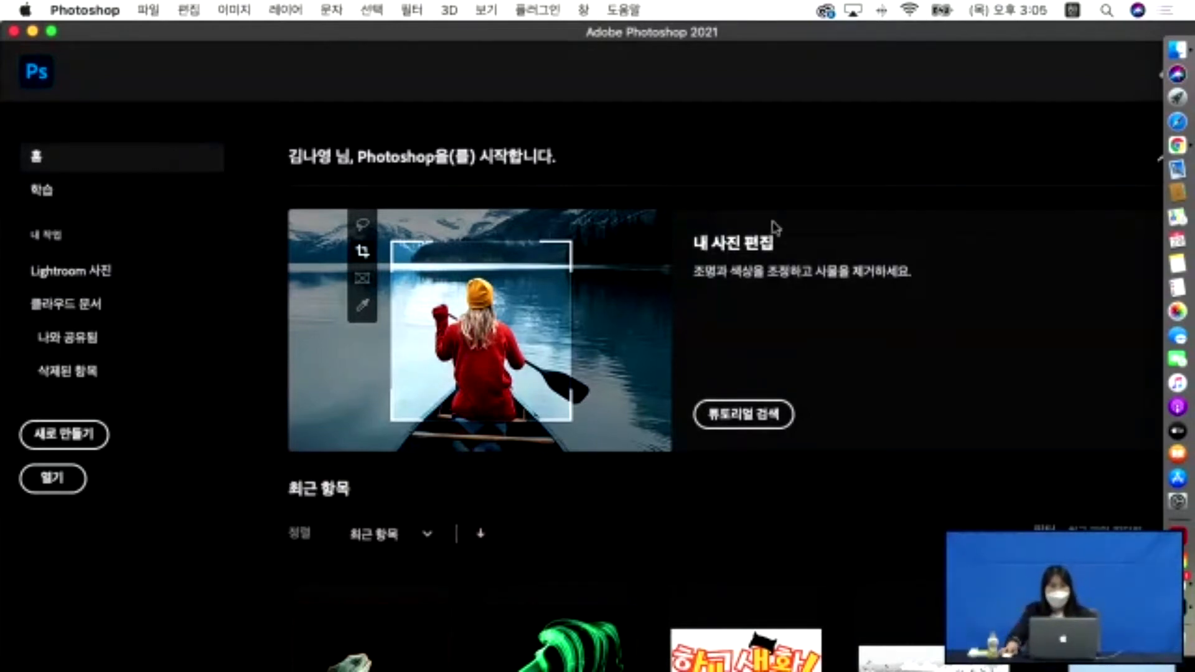
left_click(1177, 50)
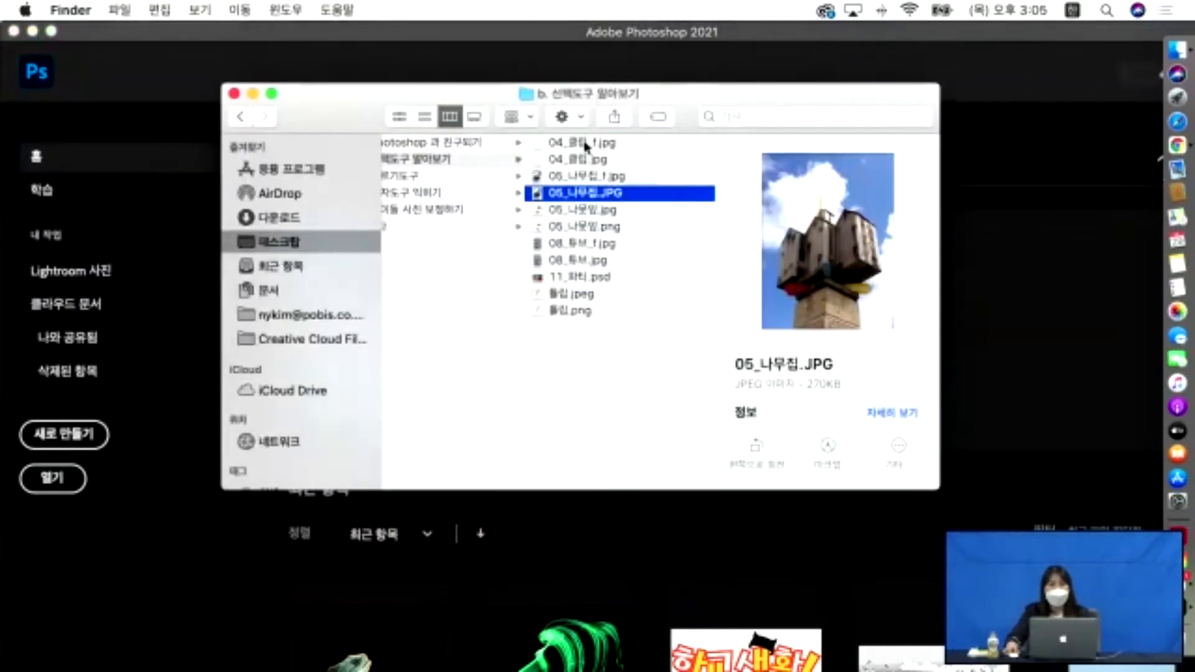
left_click_drag(510, 109, 627, 171)
scroll(600, 287, "left", 5)
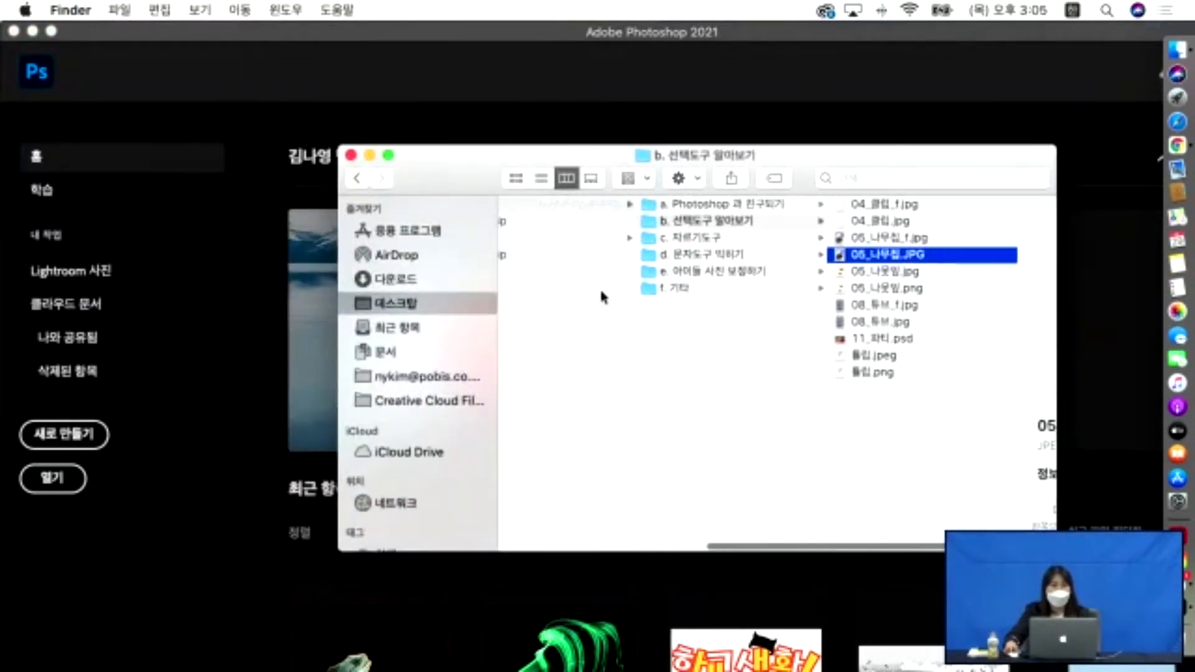
left_click(615, 219)
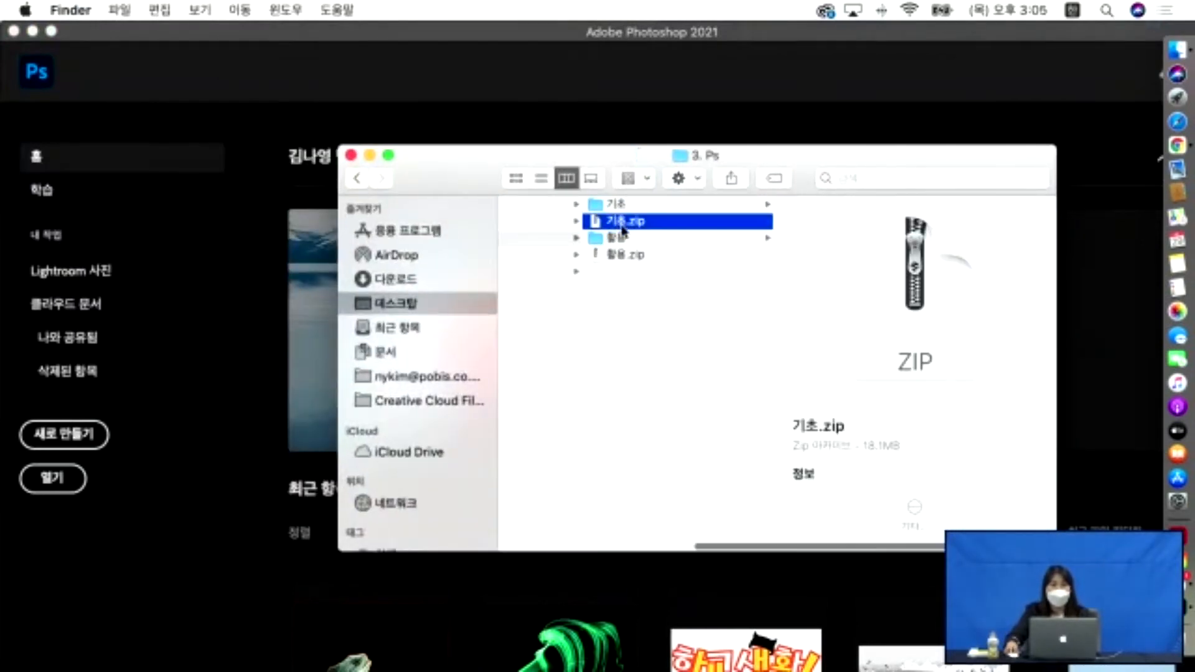
left_click(622, 207)
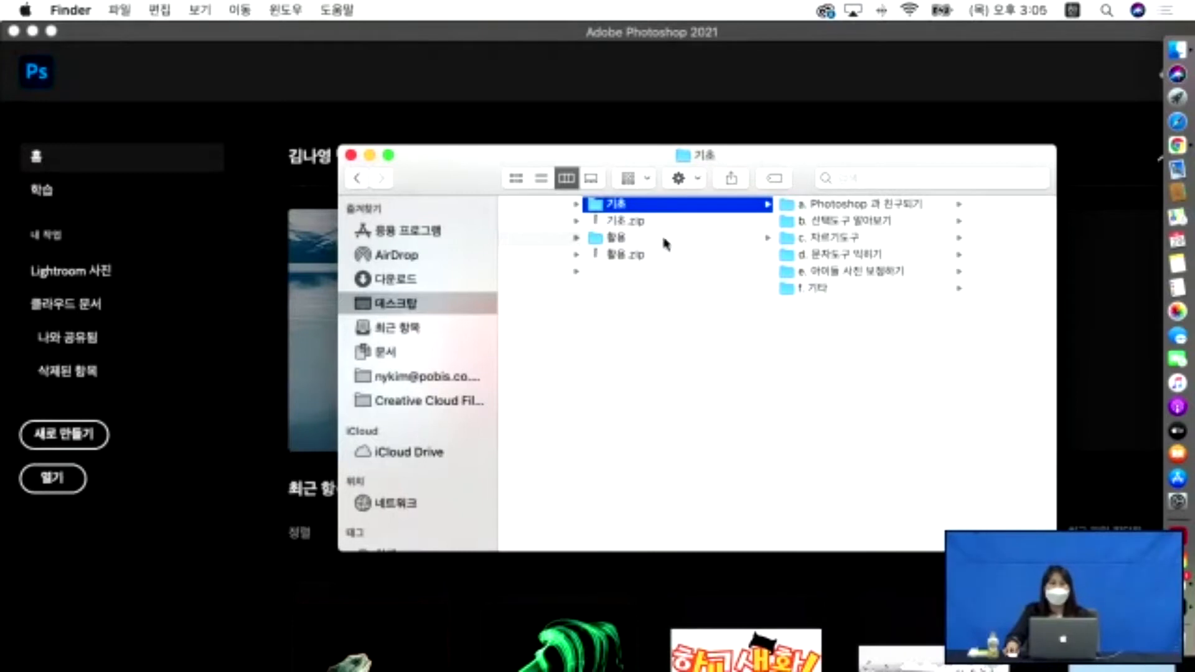
key("Down")
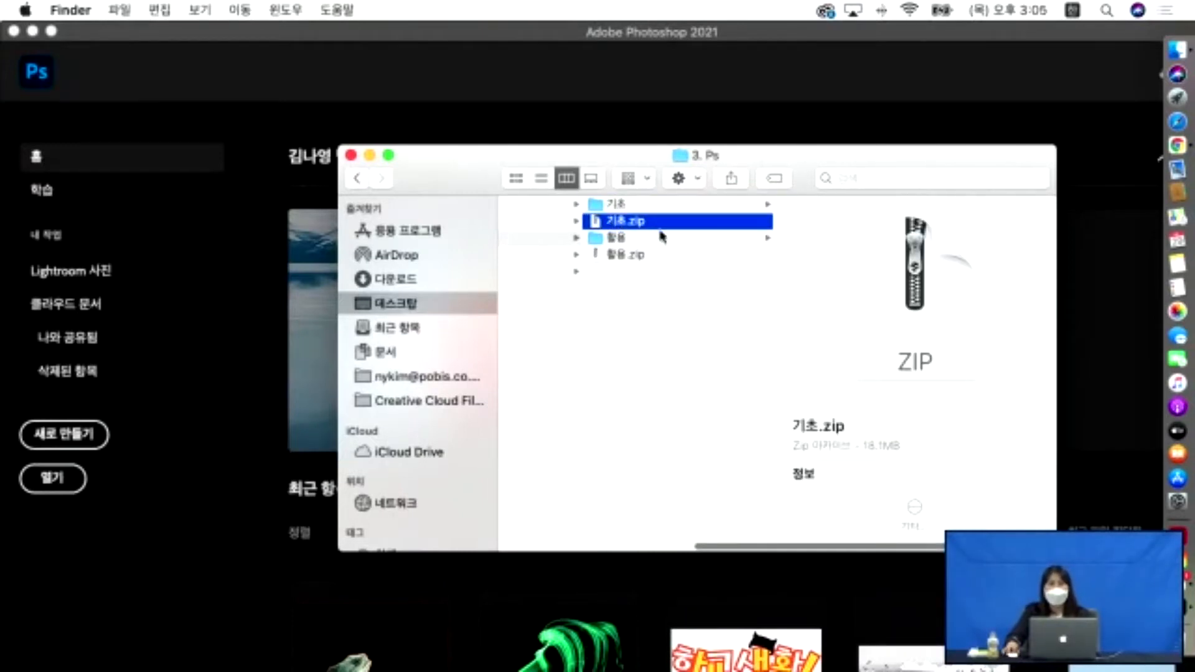
key("Up")
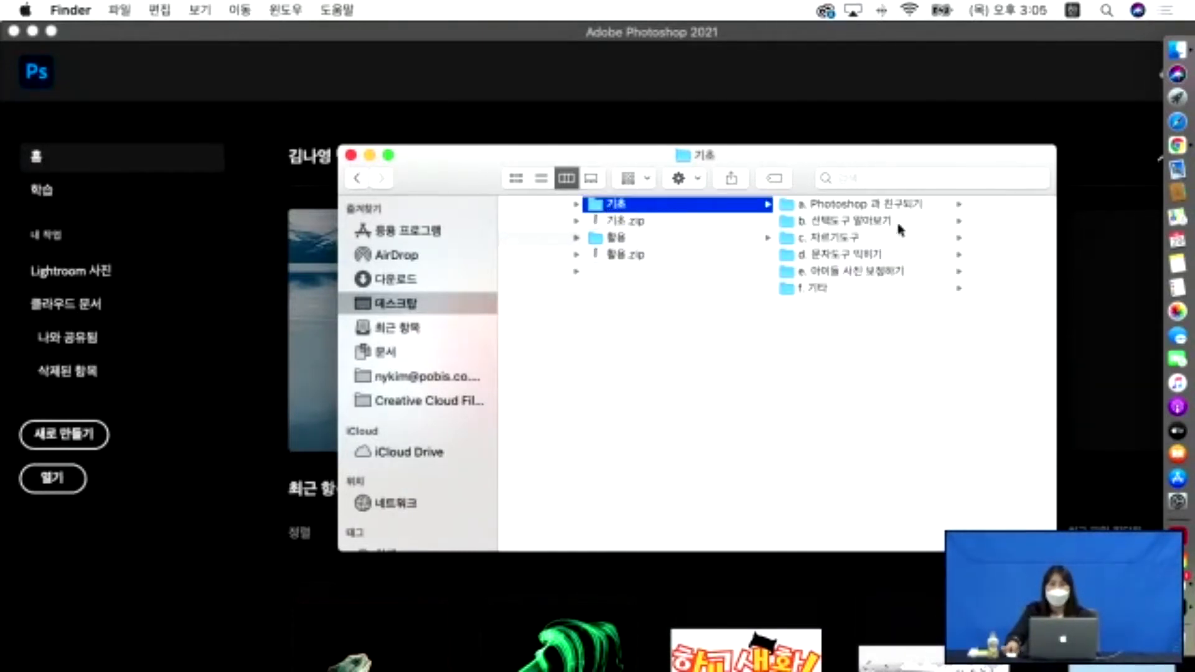
key("Right")
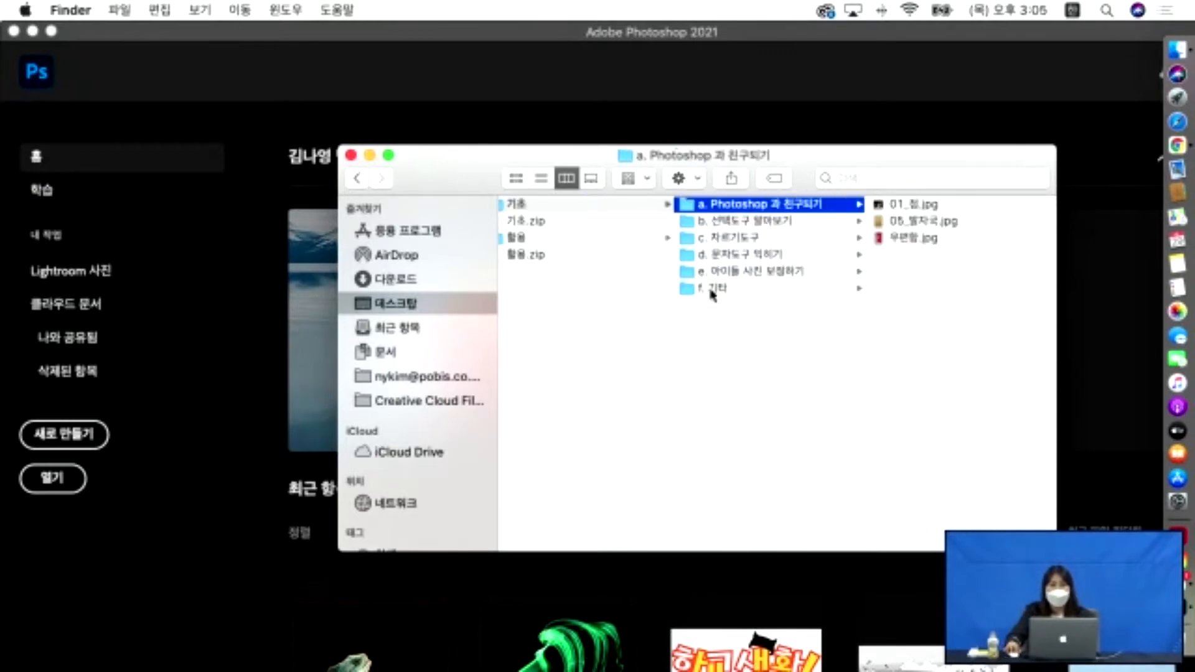
Look through the lesson subfolders of 기초, from a. Photoshop 과 친구되기 to f. 기타, and the files each one holds.
left_click(713, 290)
left_click(752, 204)
left_click(744, 221)
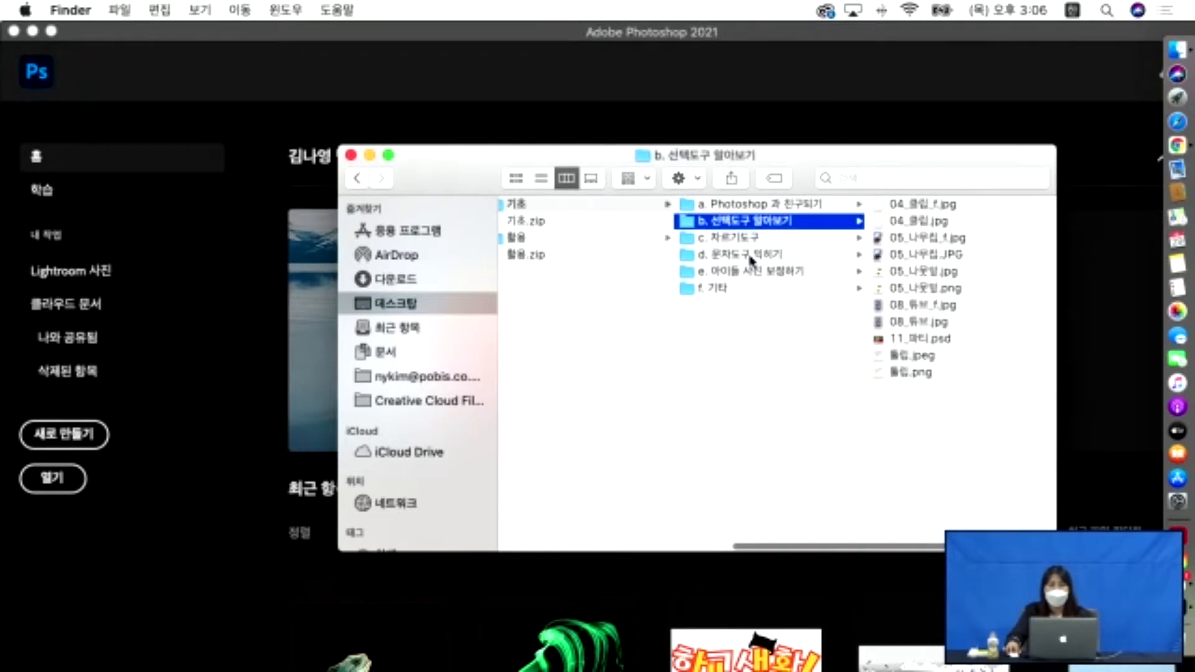
key("Down")
key("Down")
key("Down")
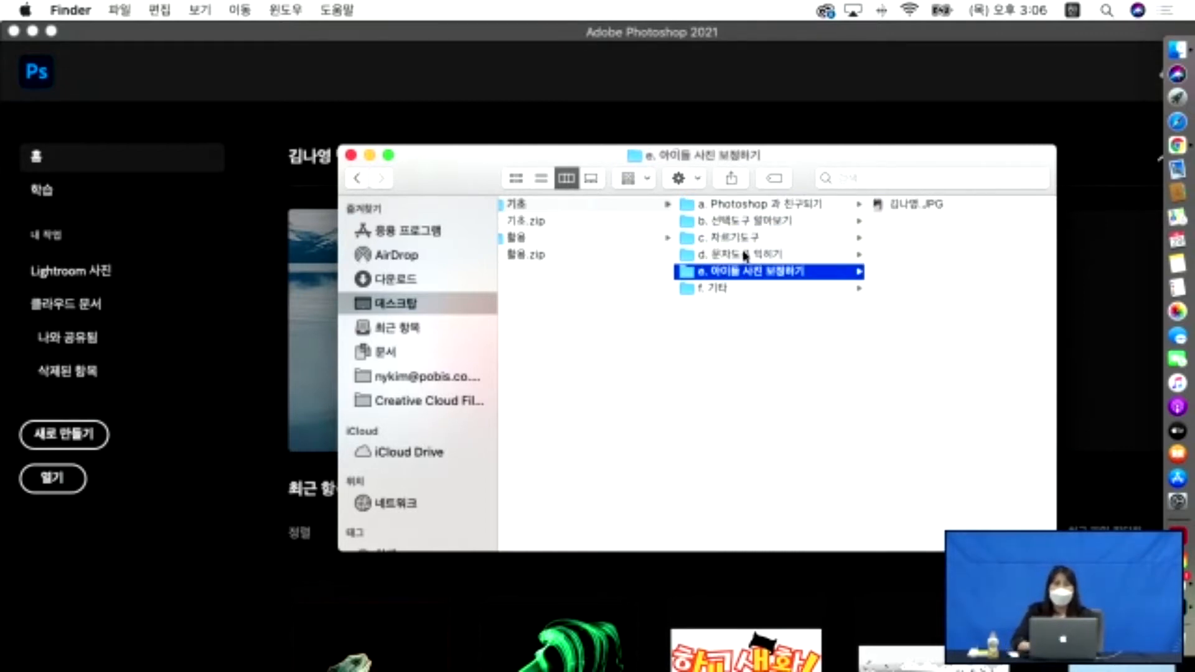
key("Down")
key("Up")
key("Up")
key("Up")
key("Up")
key("Up")
key("Down")
key("Down")
key("Down")
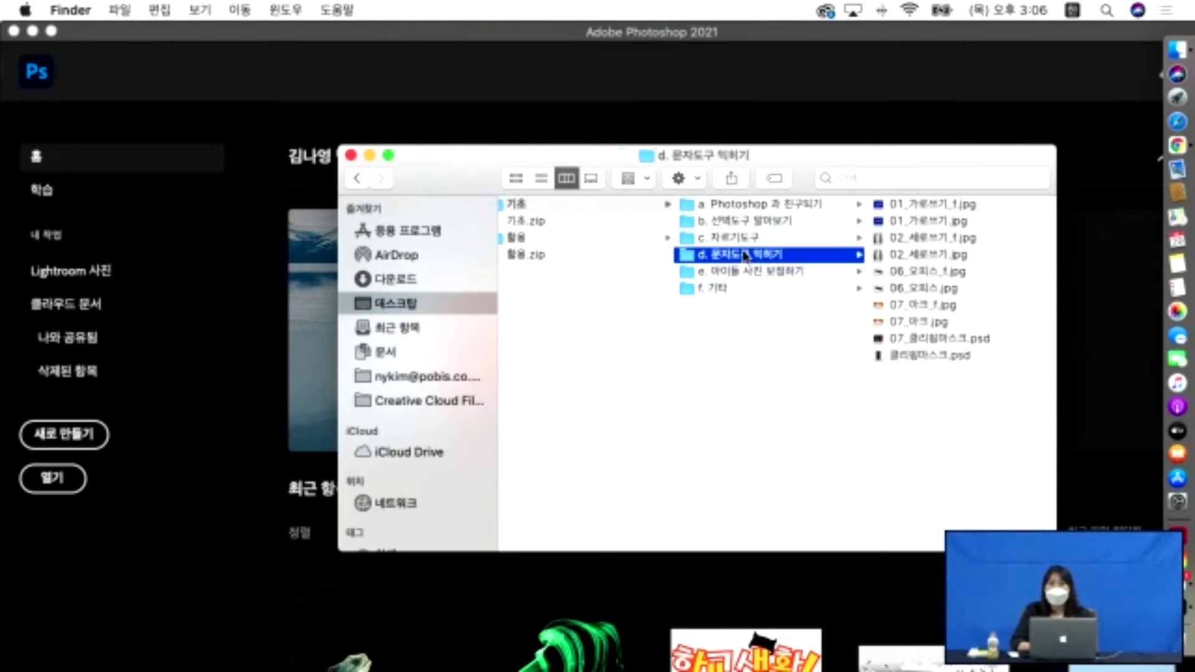
key("Down")
key("Up")
key("Up")
key("Up")
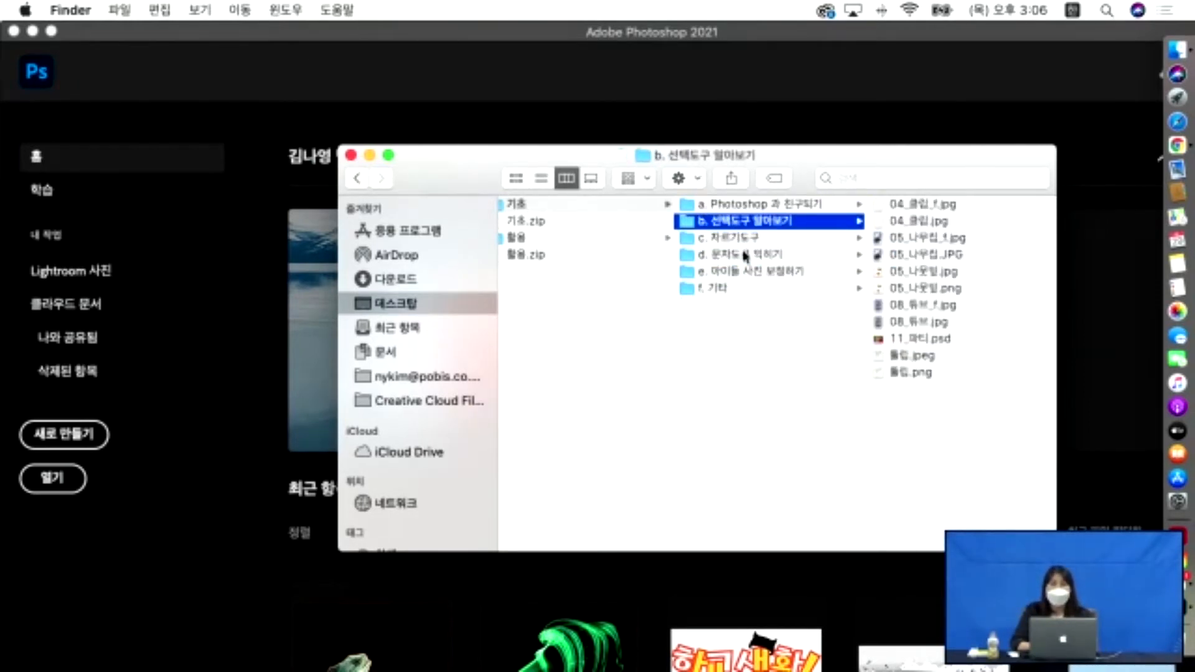
key("Up")
key("Down")
key("Down")
key("Down")
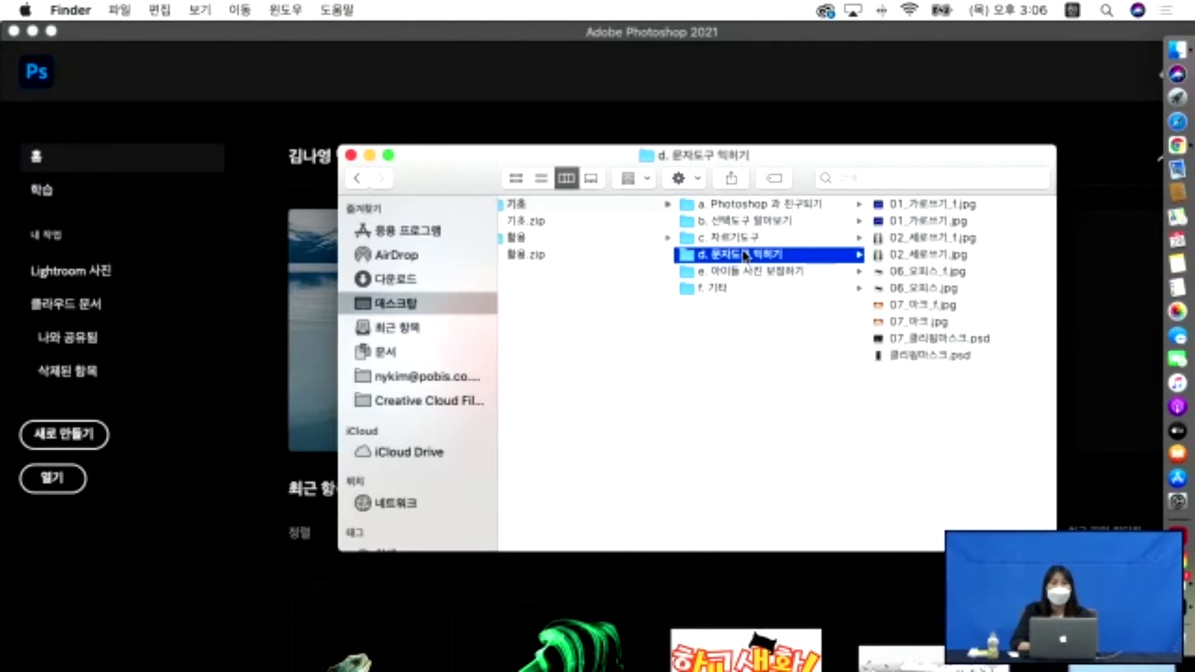
key("Down")
key("Down")
key("Up")
key("Up")
key("Up")
key("Up")
key("Up")
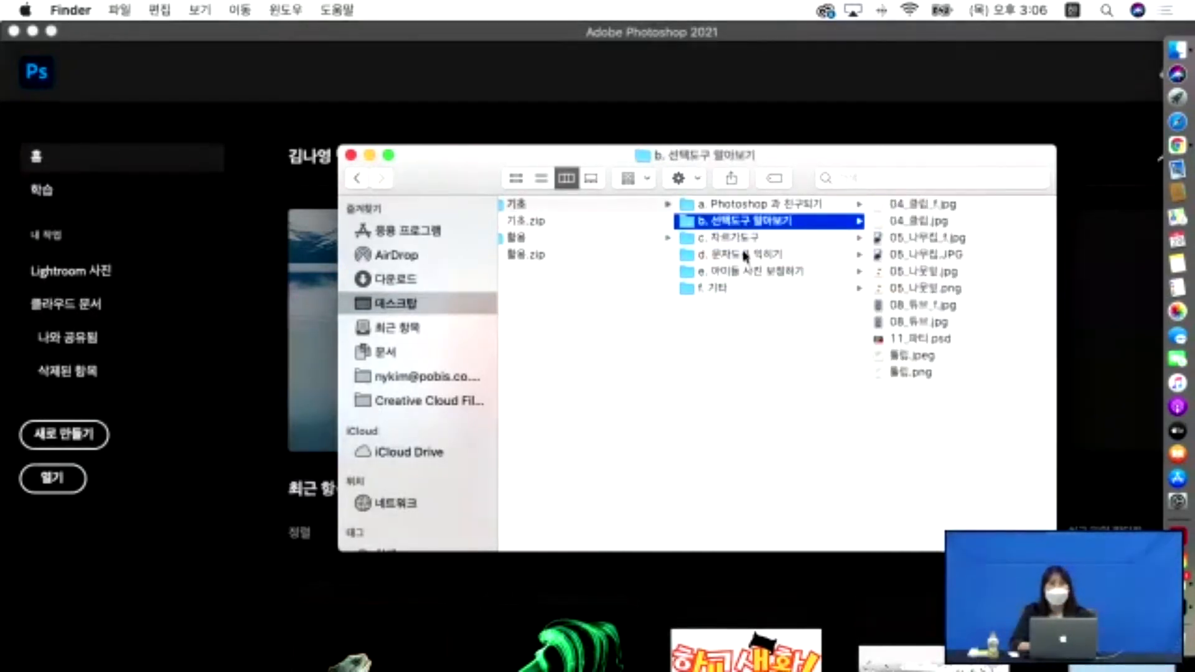
Check the files in a. Photoshop 과 친구되기 and b. 선택도구 알아보기, and switch back to Photoshop.
key("Right")
key("Left")
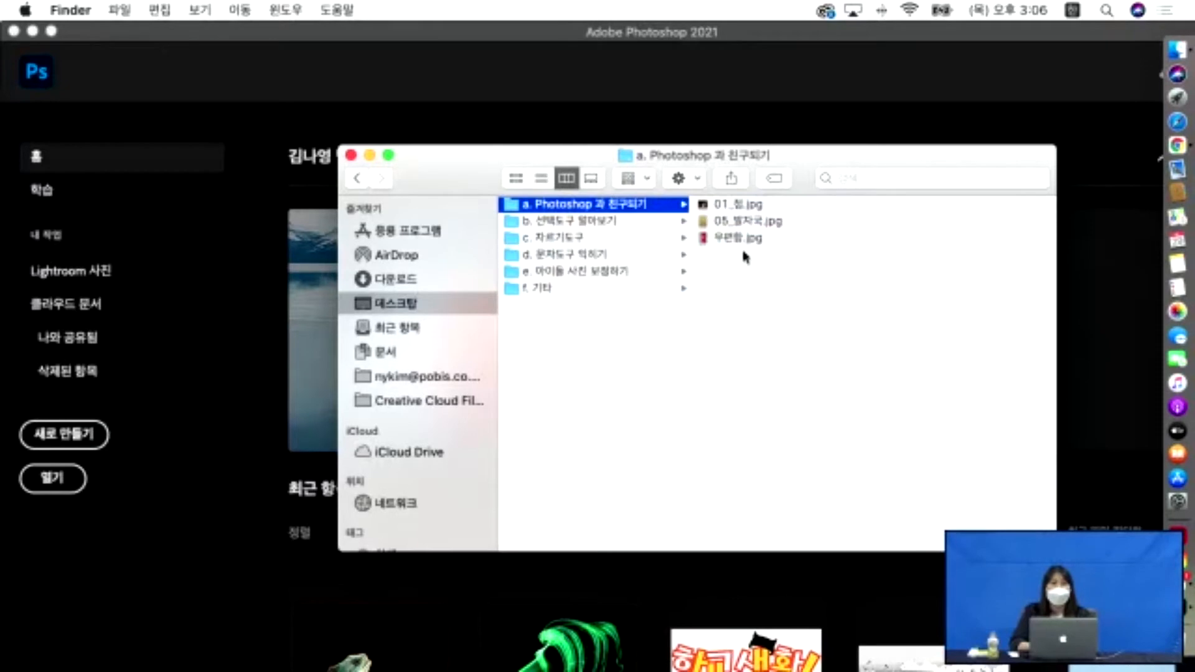
key("Down")
key("Right")
key("Left")
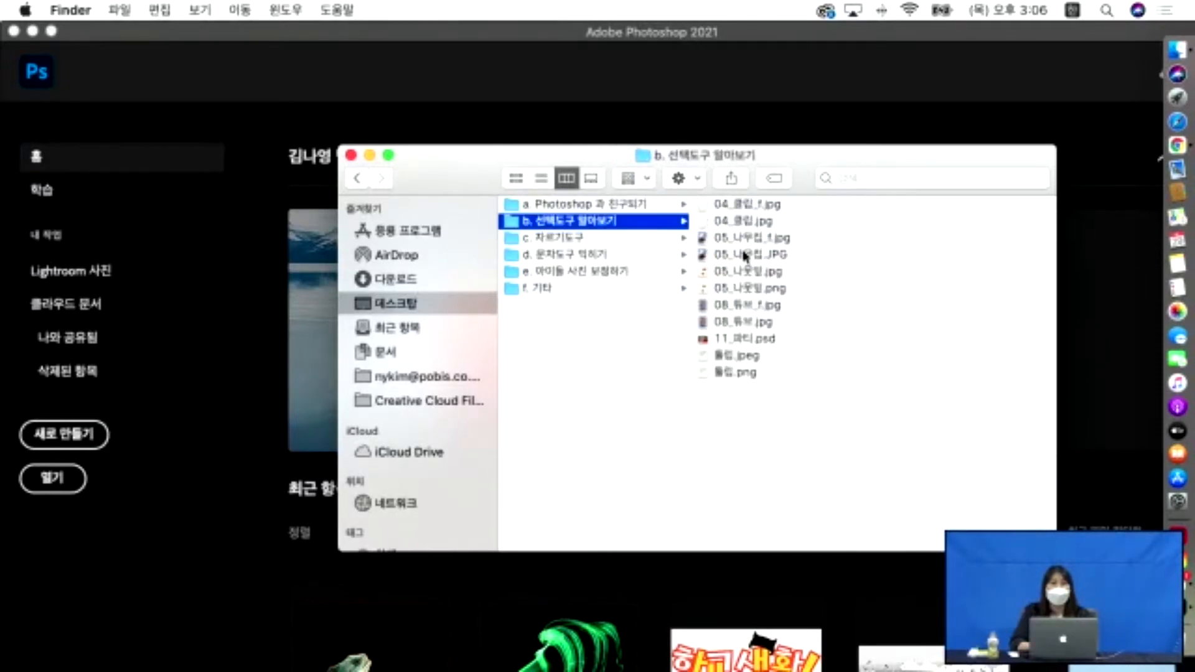
left_click(489, 122)
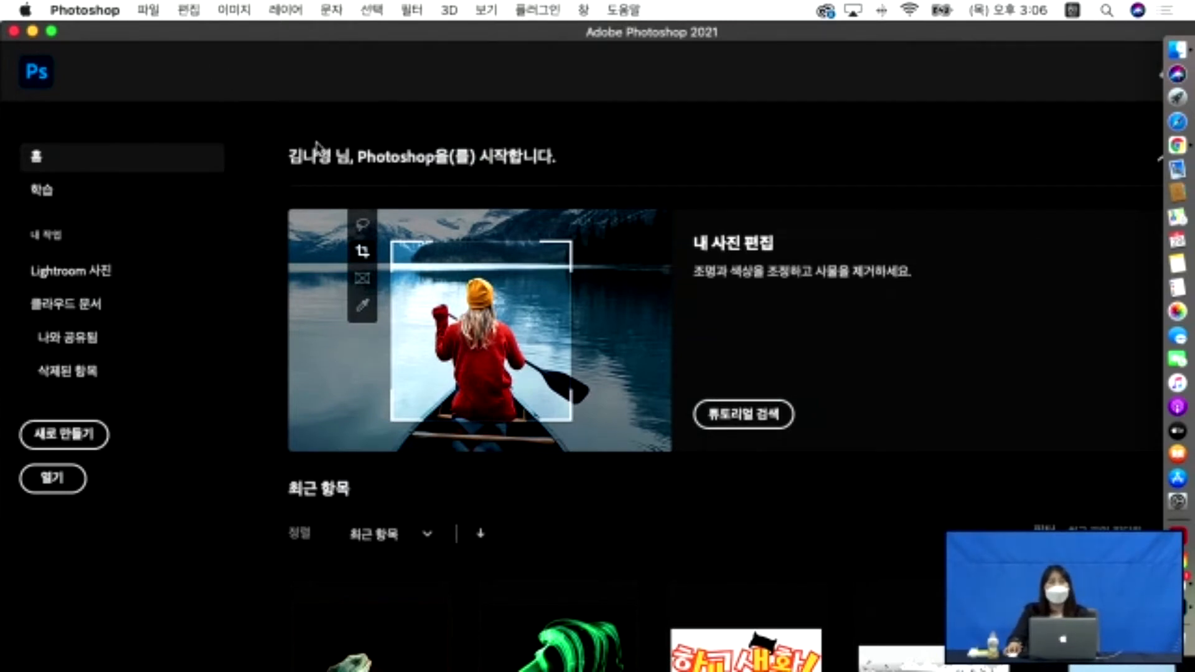
Start creating a new document and show all blank document presets of the 사진 (Photo) category.
left_click(76, 439)
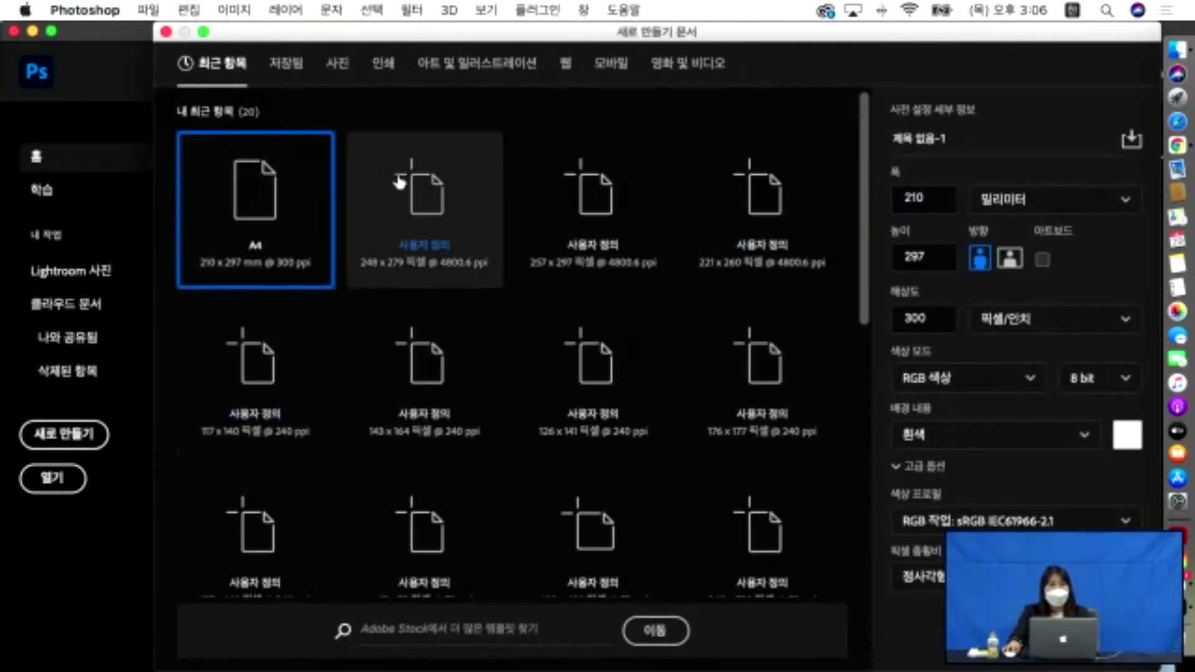
left_click(341, 78)
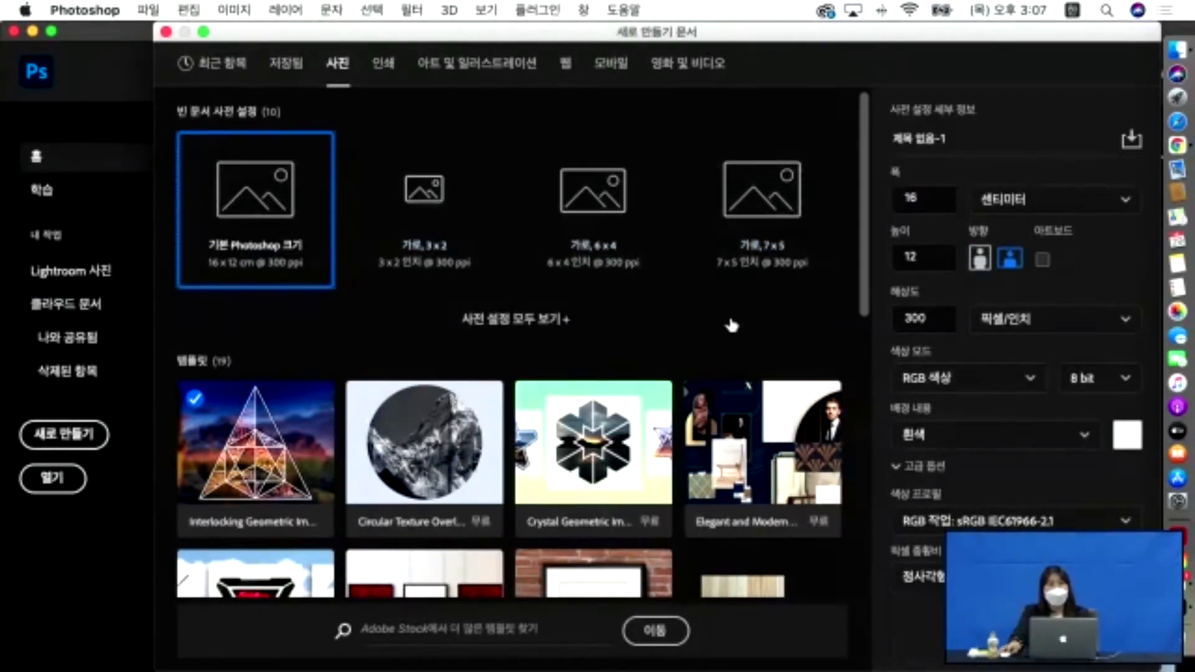
left_click(529, 319)
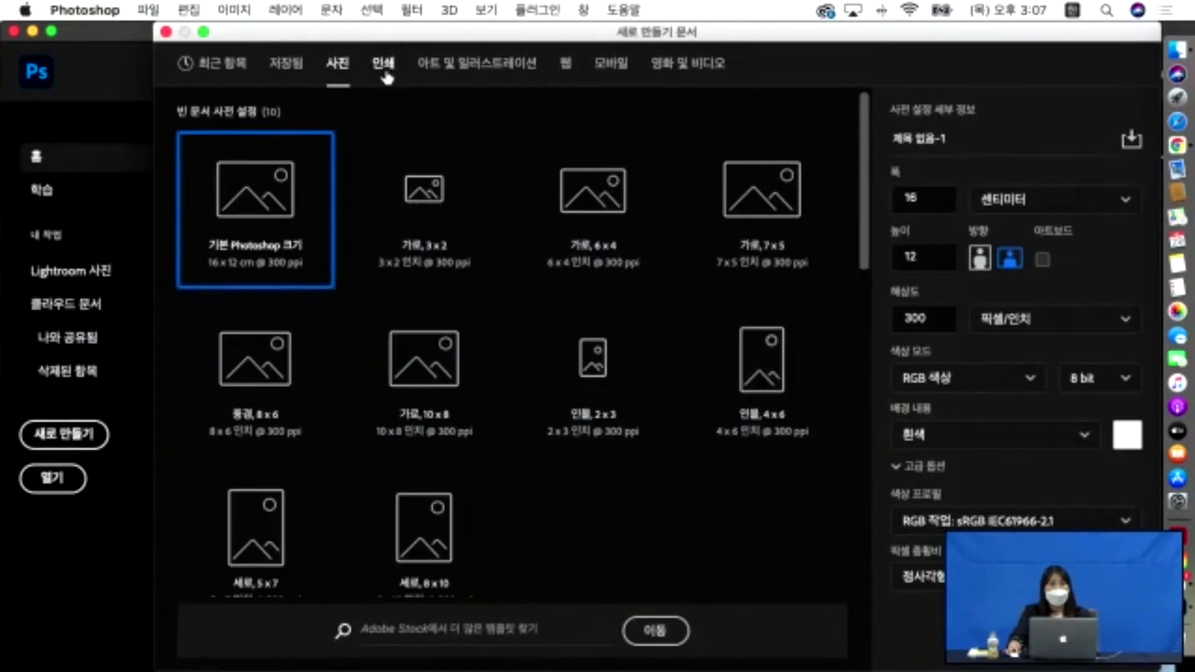
Look over the new document presets and templates for 인쇄 (Print), 영화 및 비디오 (Film & Video) and 모바일 (Mobile).
left_click(384, 68)
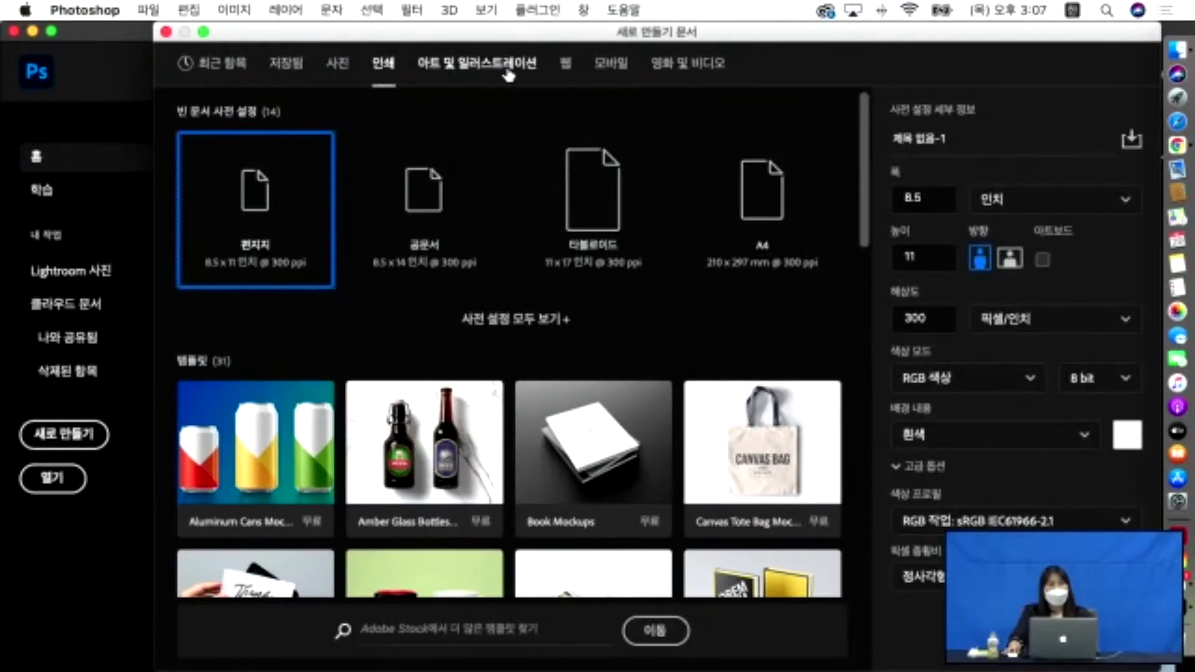
left_click(683, 65)
left_click(613, 73)
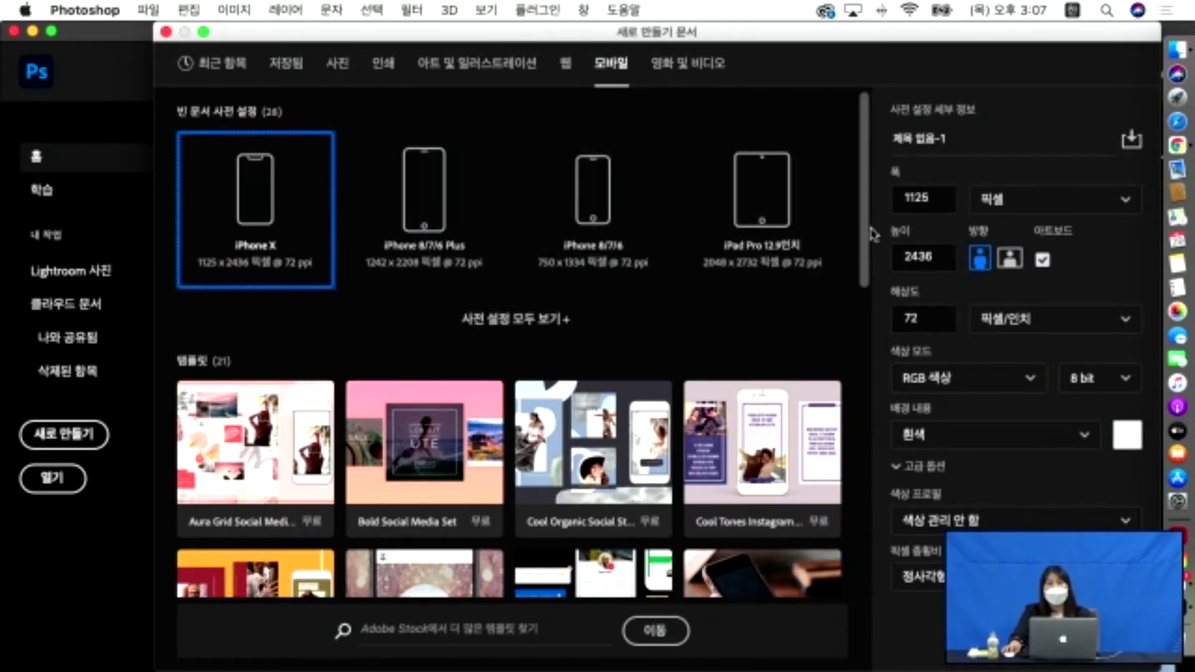
scroll(628, 317, "down", 3)
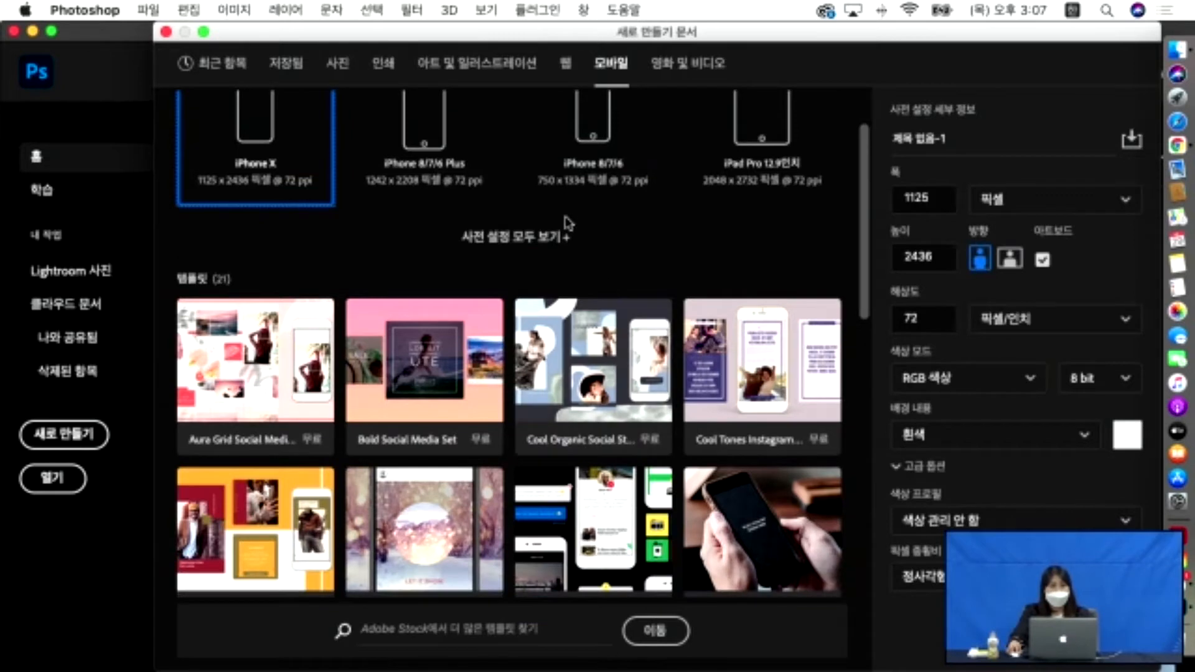
Look through the blank presets and templates of the 웹 (Web) category.
left_click(567, 64)
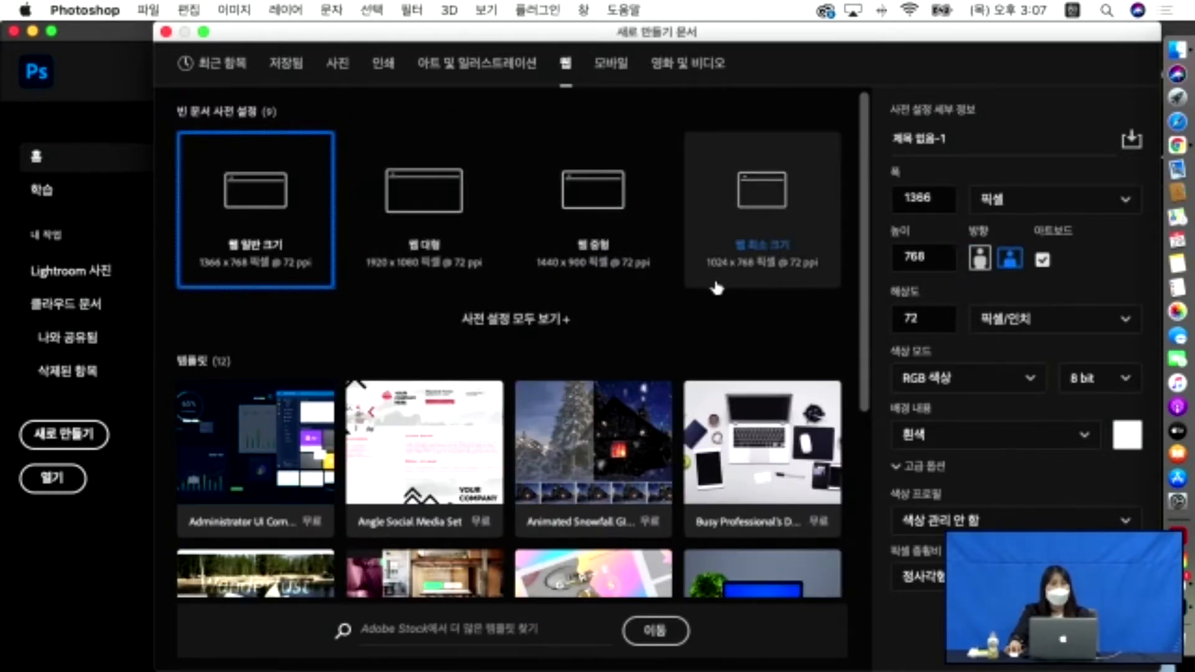
scroll(715, 285, "down", 3)
scroll(716, 288, "up", 3)
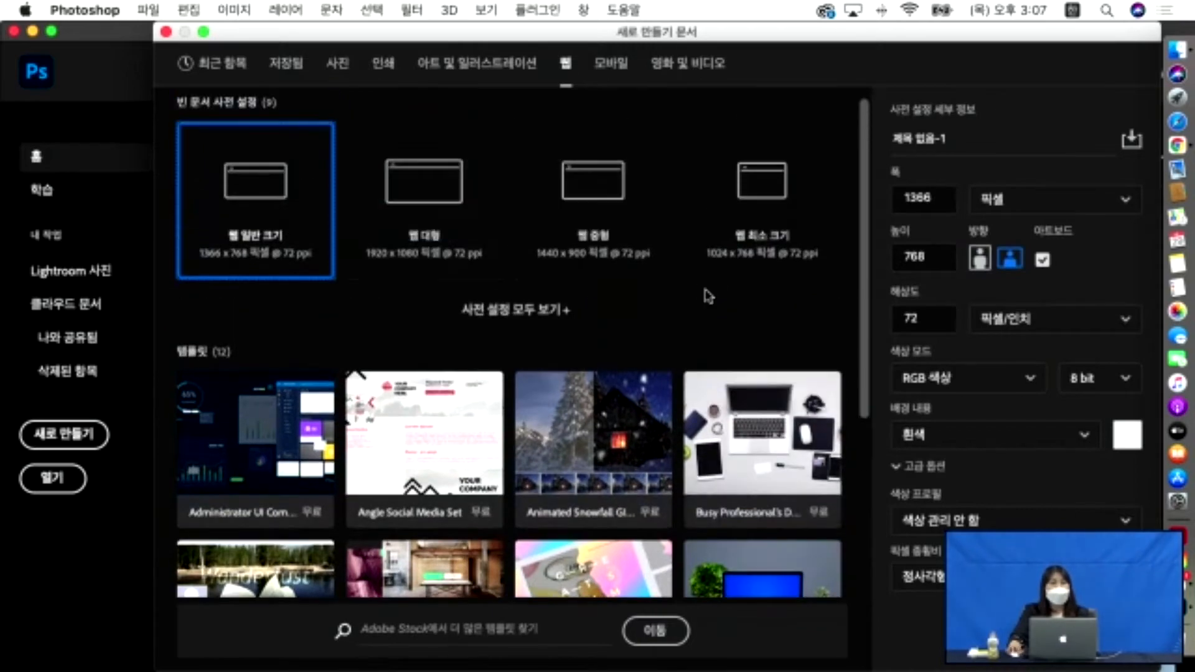
scroll(708, 294, "down", 5)
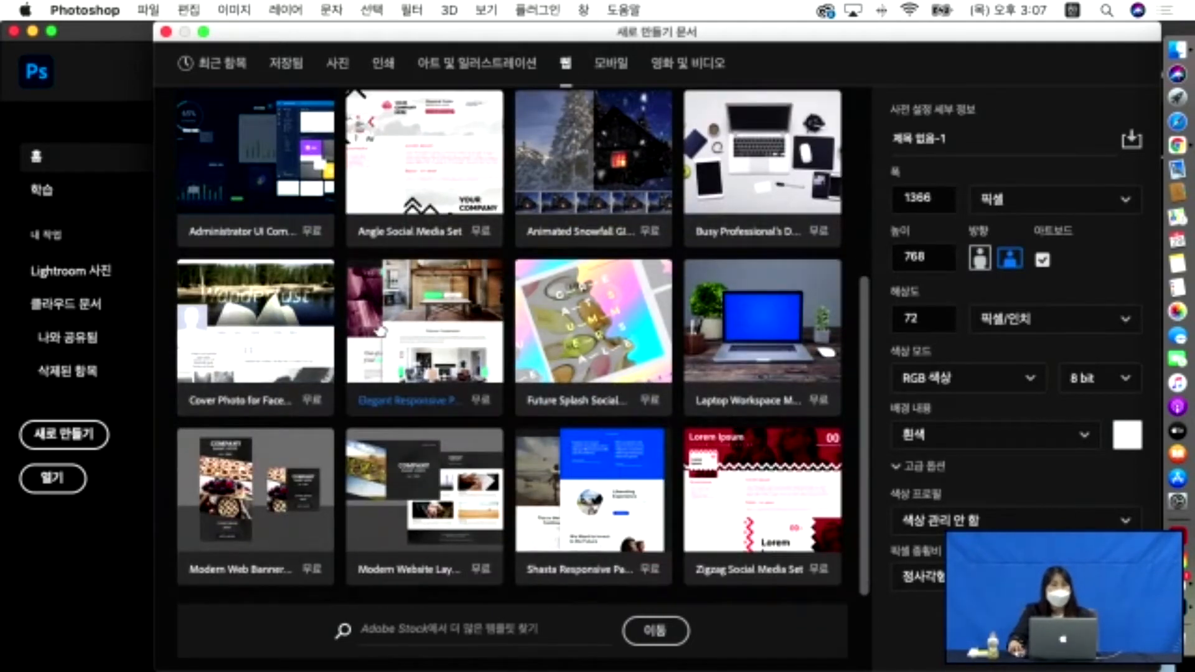
scroll(381, 327, "up", 5)
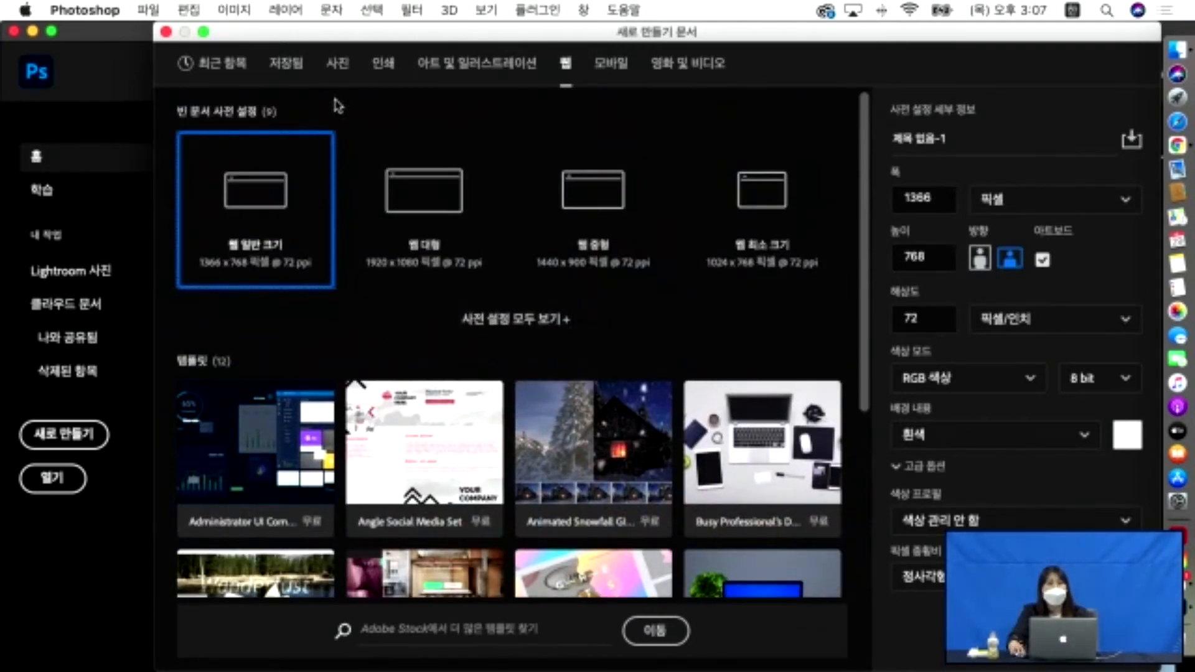
Return to the 인쇄 (Print) category and examine its blank presets and mockup, flyer and poster templates.
left_click(347, 67)
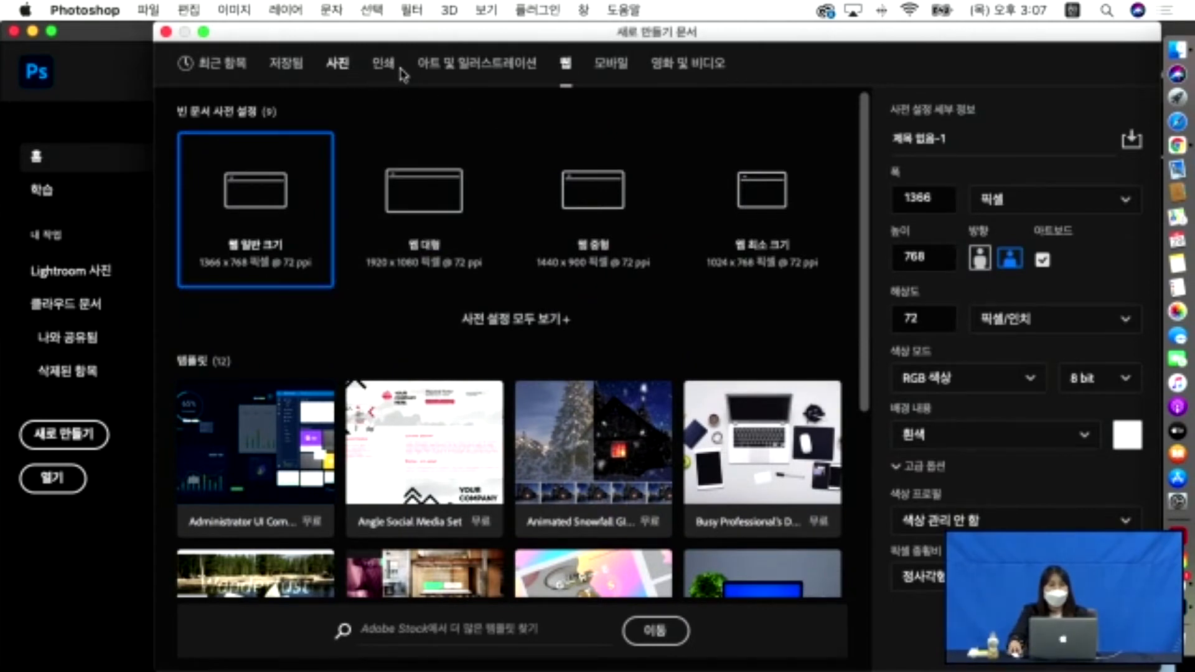
left_click(384, 76)
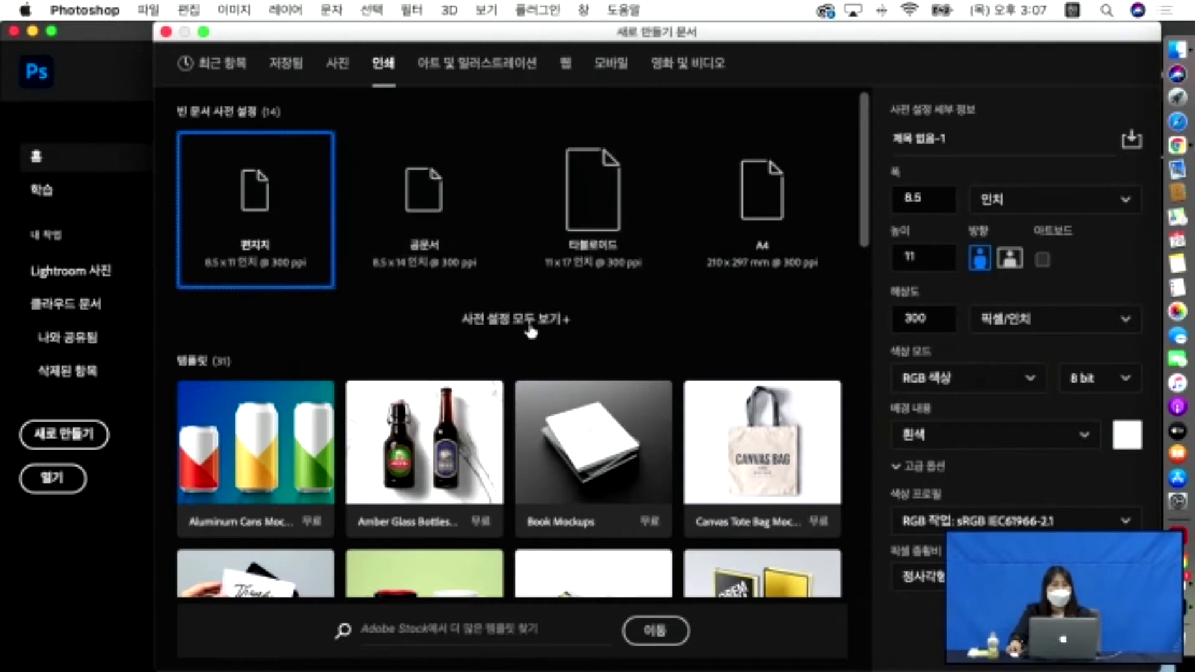
scroll(450, 434, "down", 12)
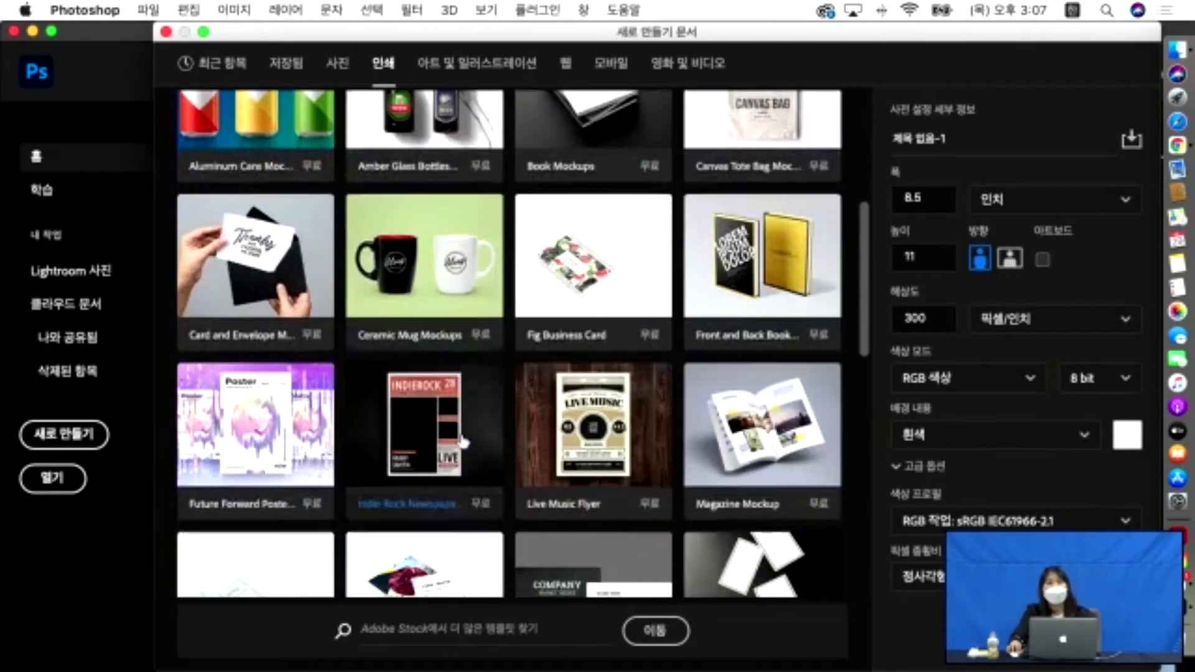
scroll(450, 434, "down", 6)
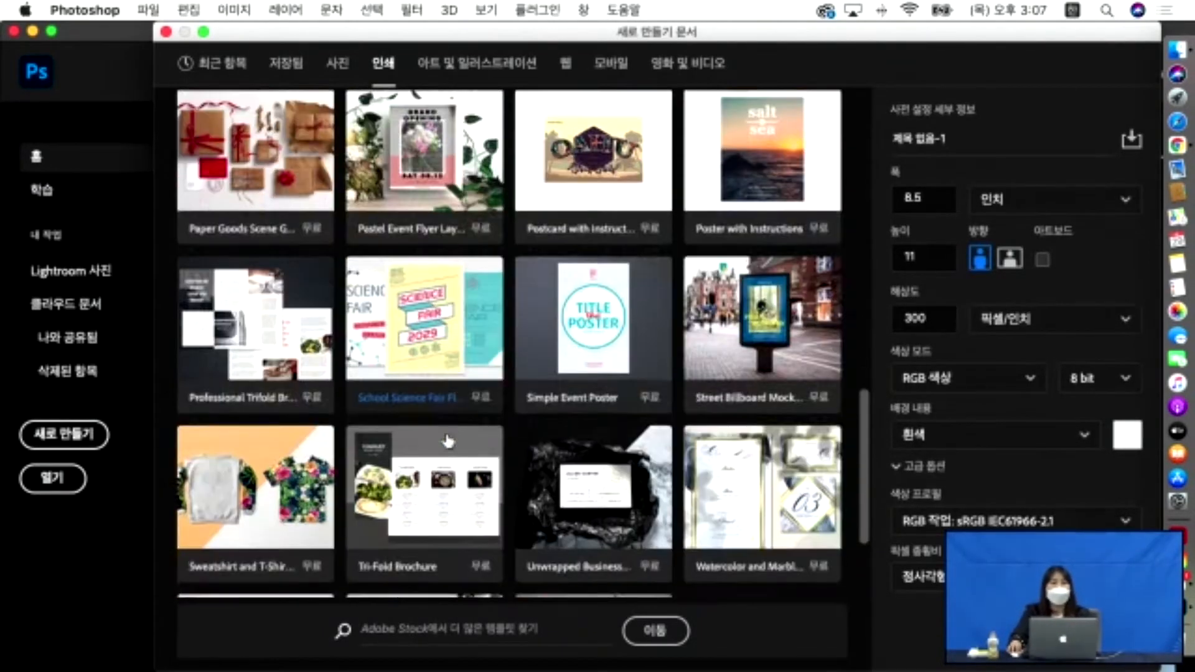
scroll(448, 441, "up", 18)
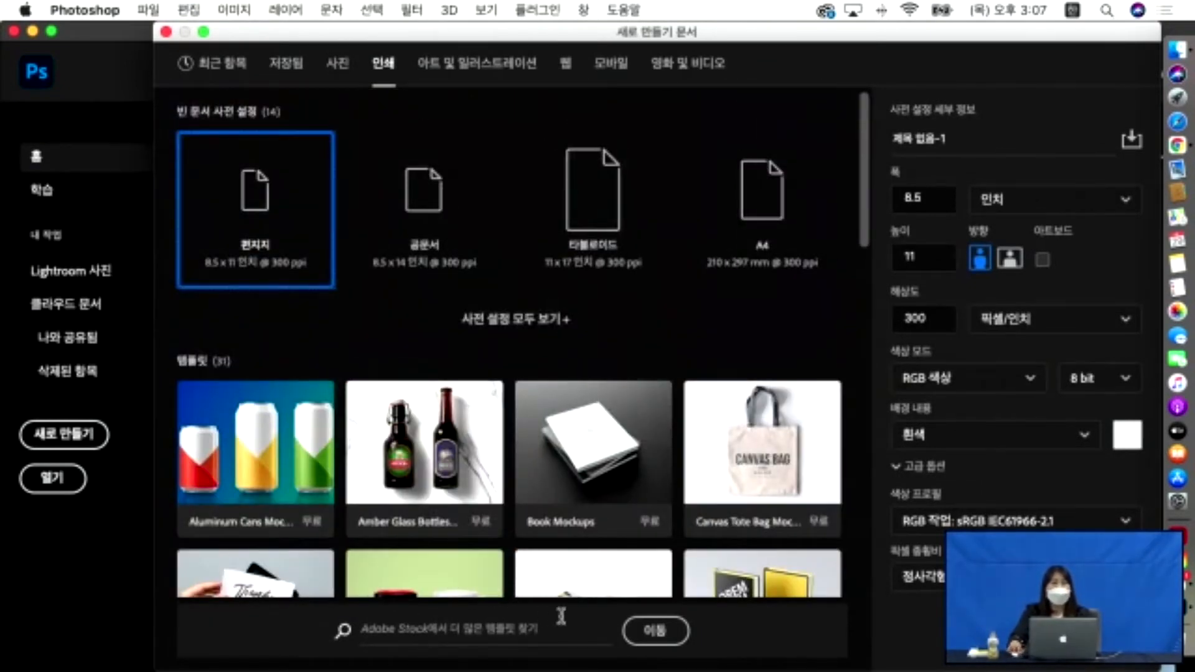
scroll(367, 377, "down", 3)
scroll(367, 377, "up", 3)
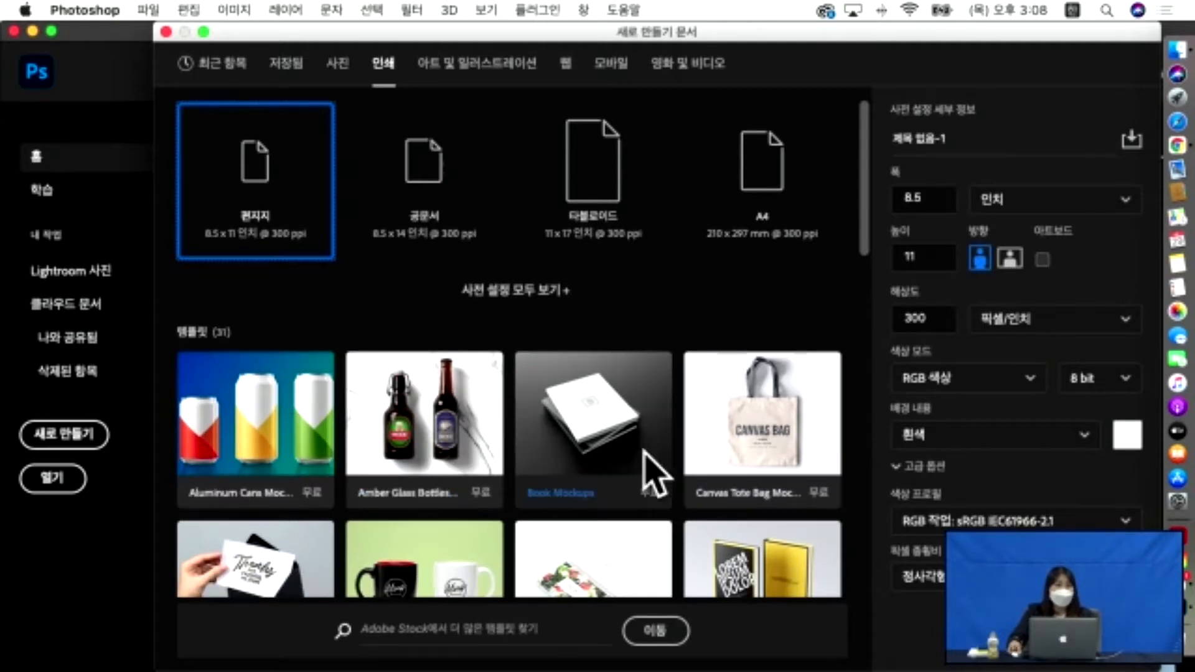
scroll(708, 466, "down", 5)
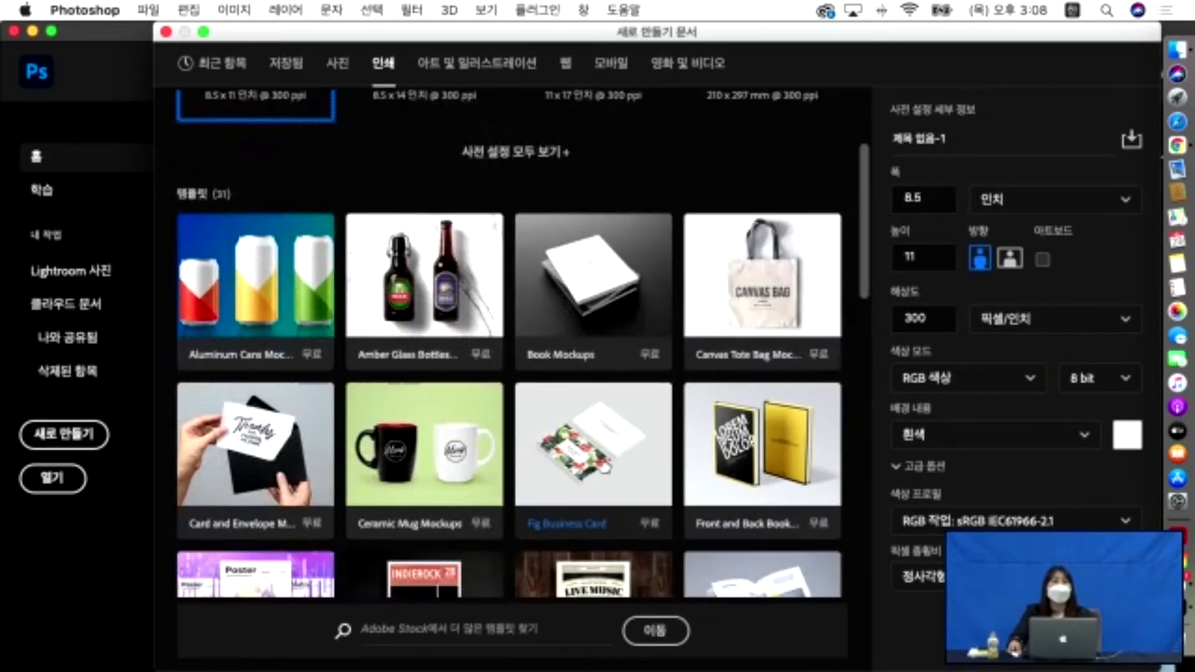
scroll(632, 468, "down", 3)
scroll(641, 474, "up", 1)
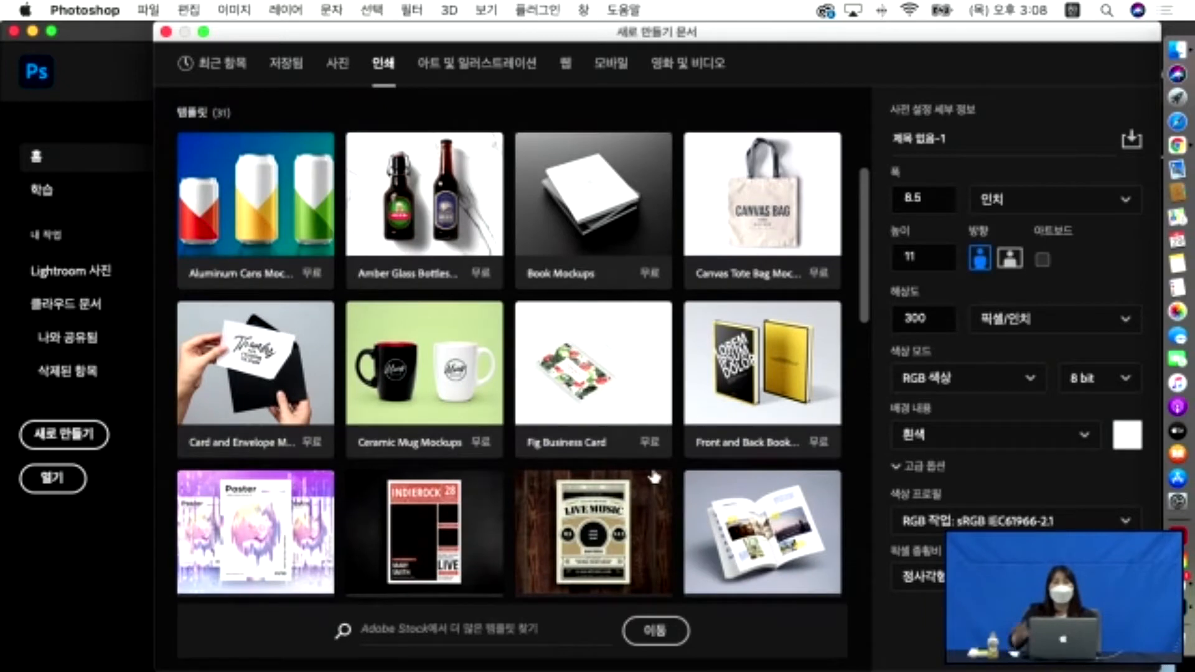
Browse the whole list of 인쇄 (Print) templates, from the can and bottle mockups to the business cards, brochures and T-shirt mockups.
scroll(637, 487, "down", 2)
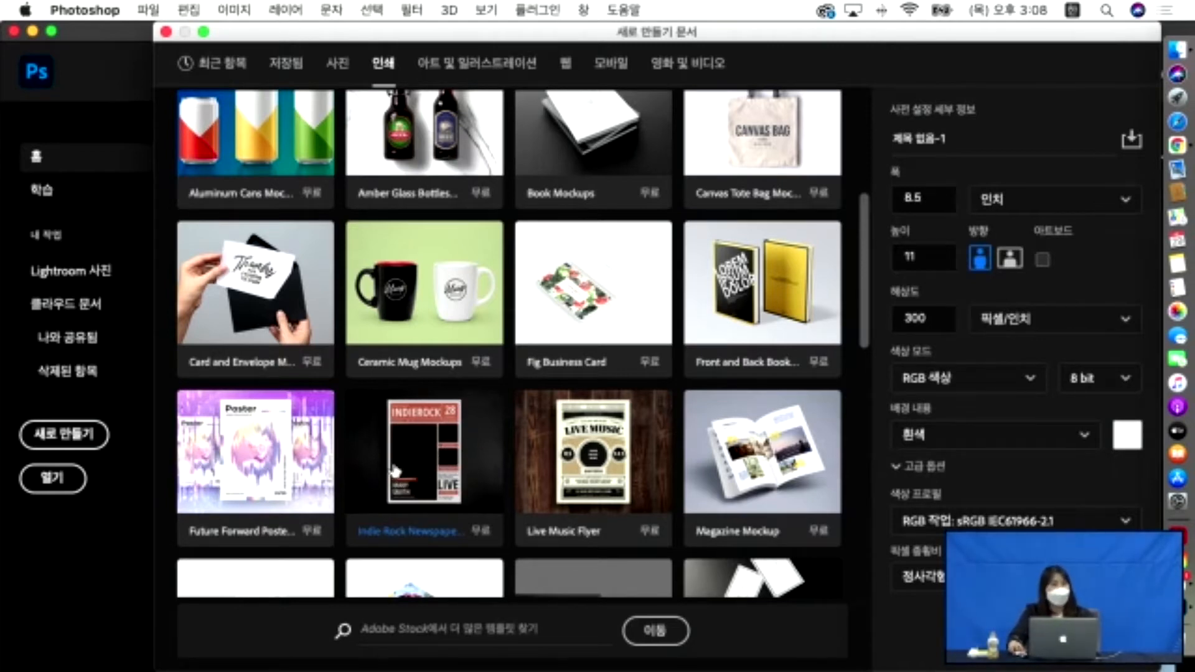
scroll(427, 463, "down", 2)
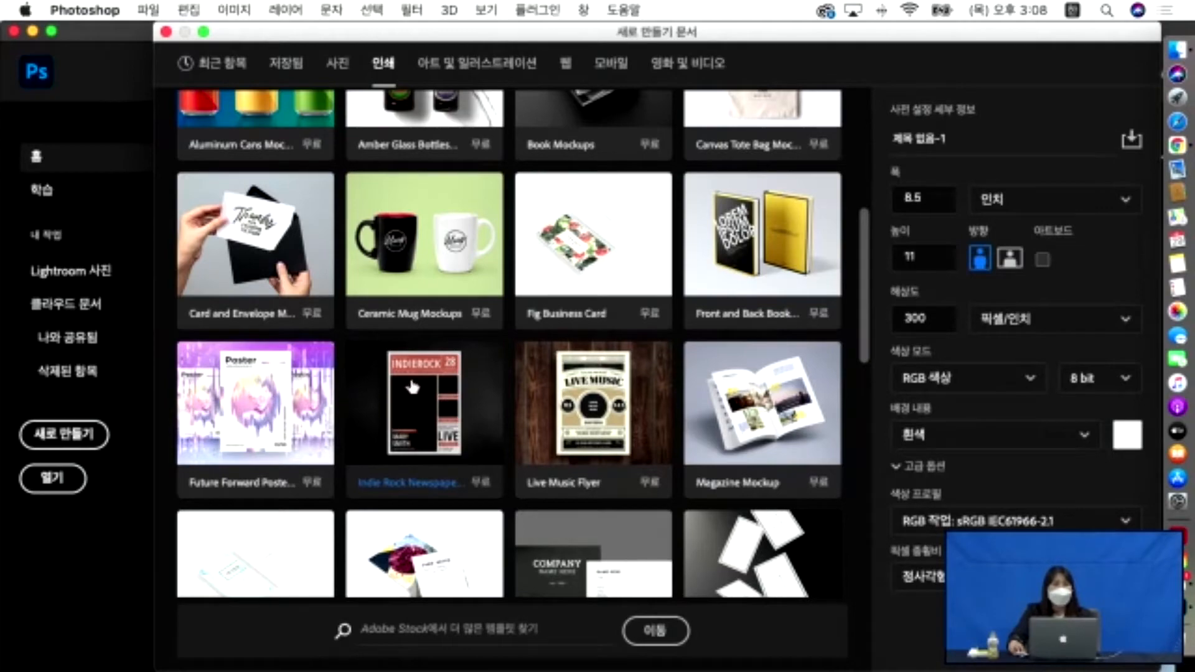
scroll(428, 421, "down", 6)
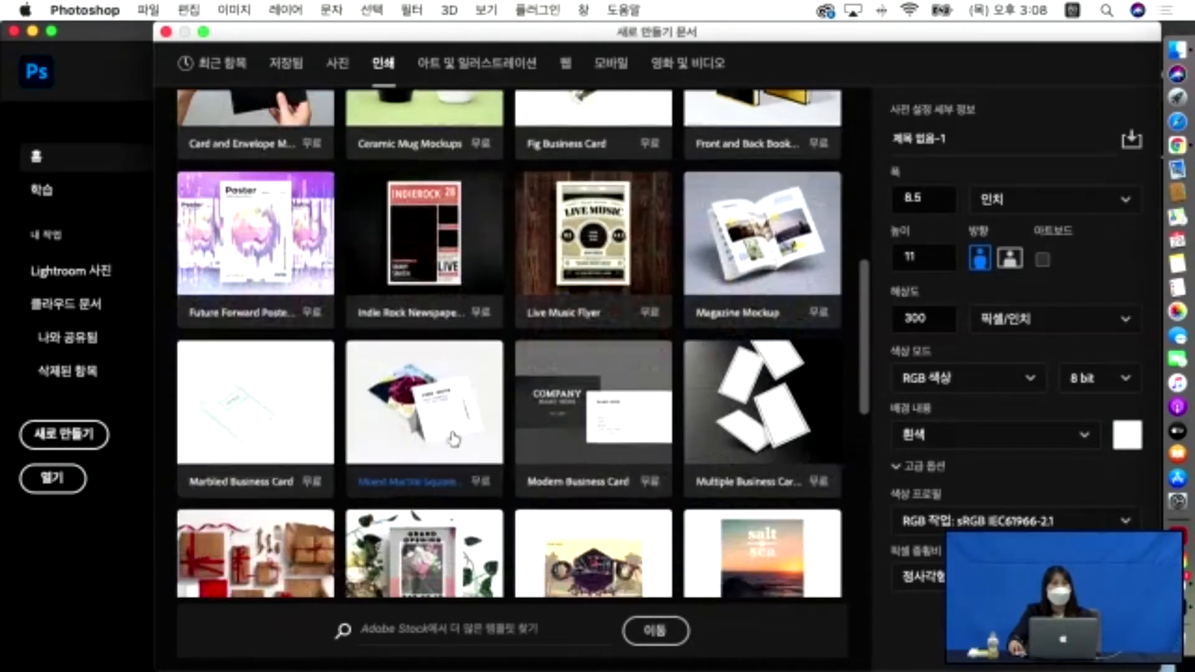
scroll(614, 460, "down", 5)
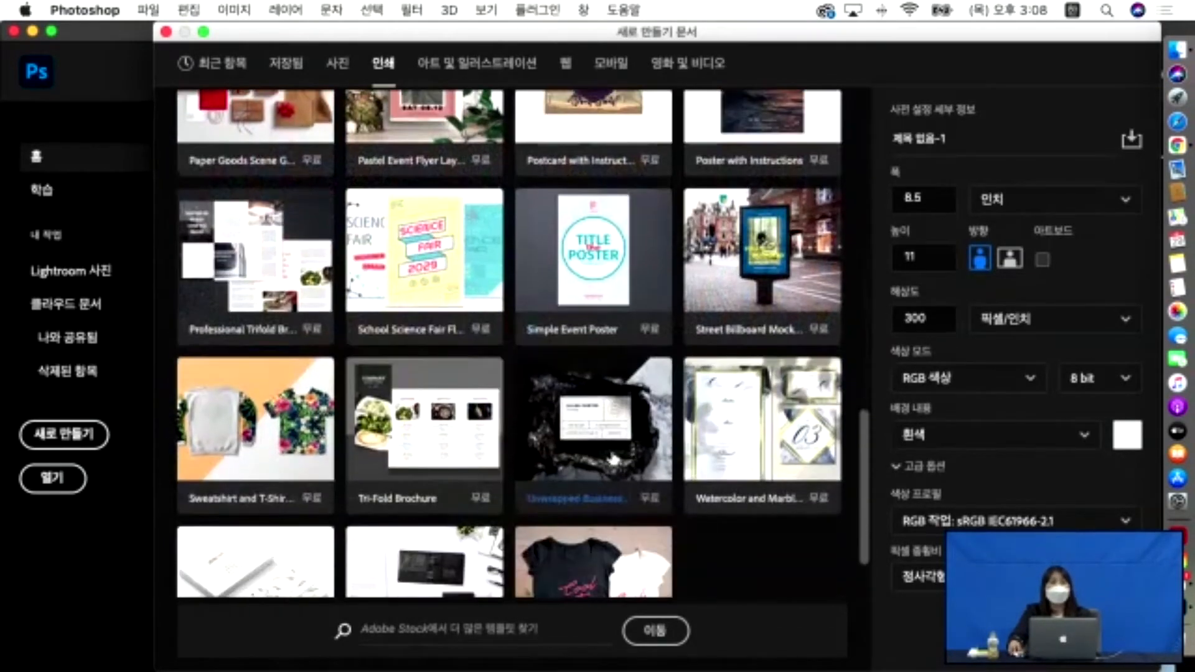
scroll(614, 461, "up", 12)
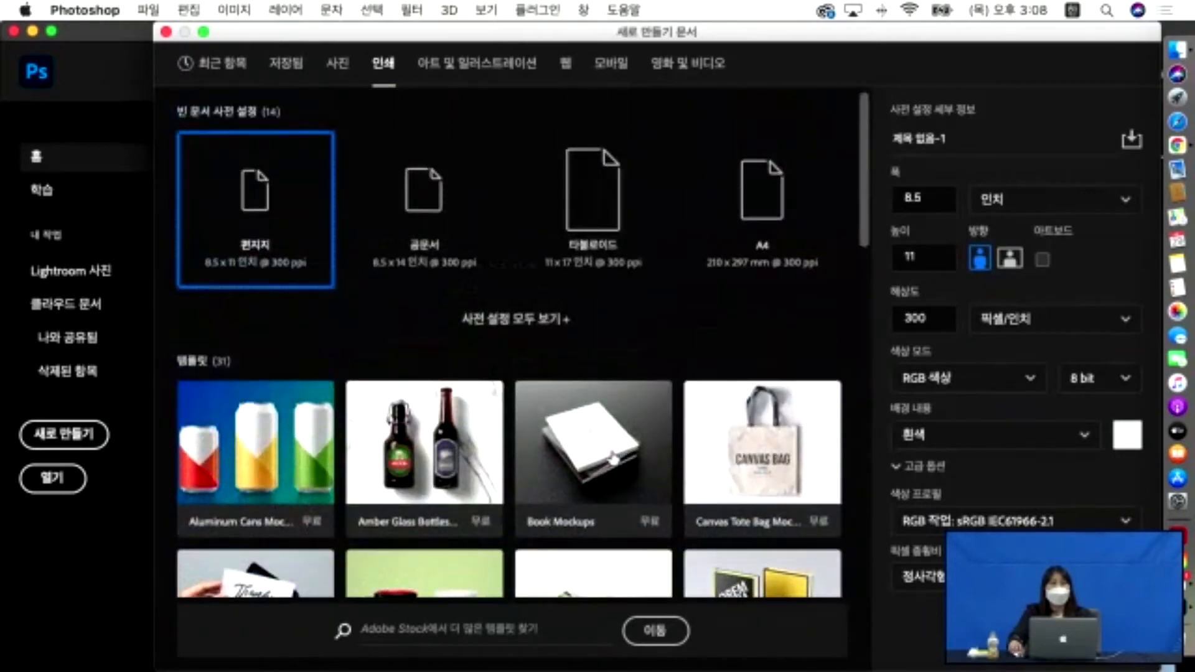
scroll(615, 461, "down", 10)
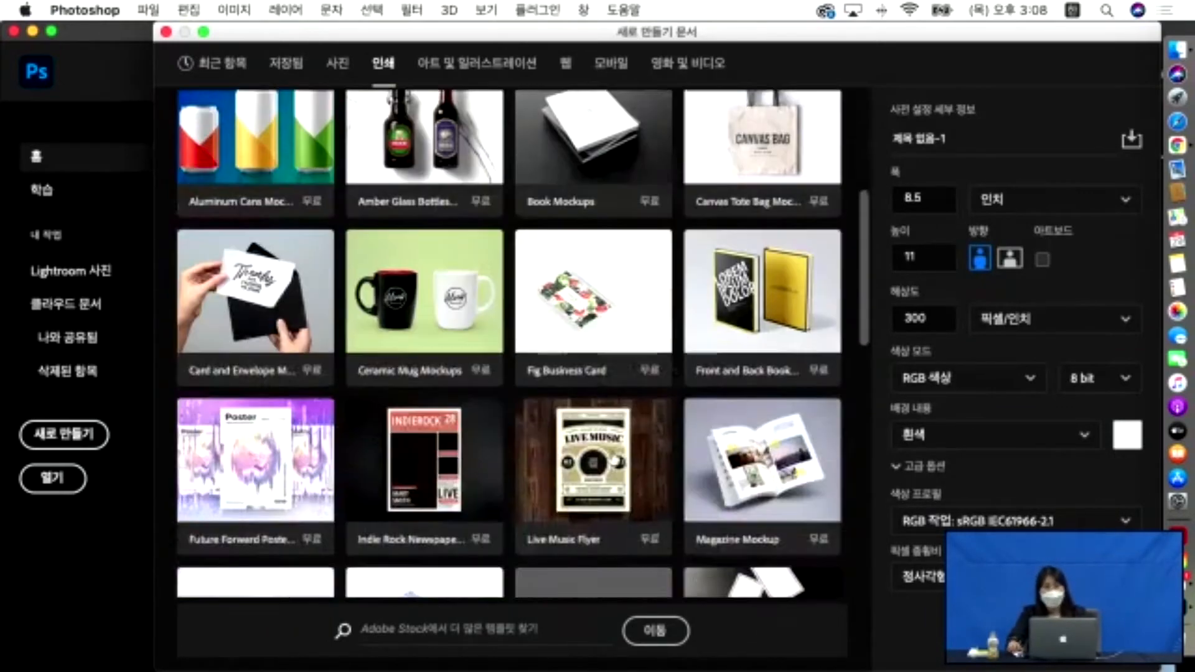
scroll(614, 461, "up", 10)
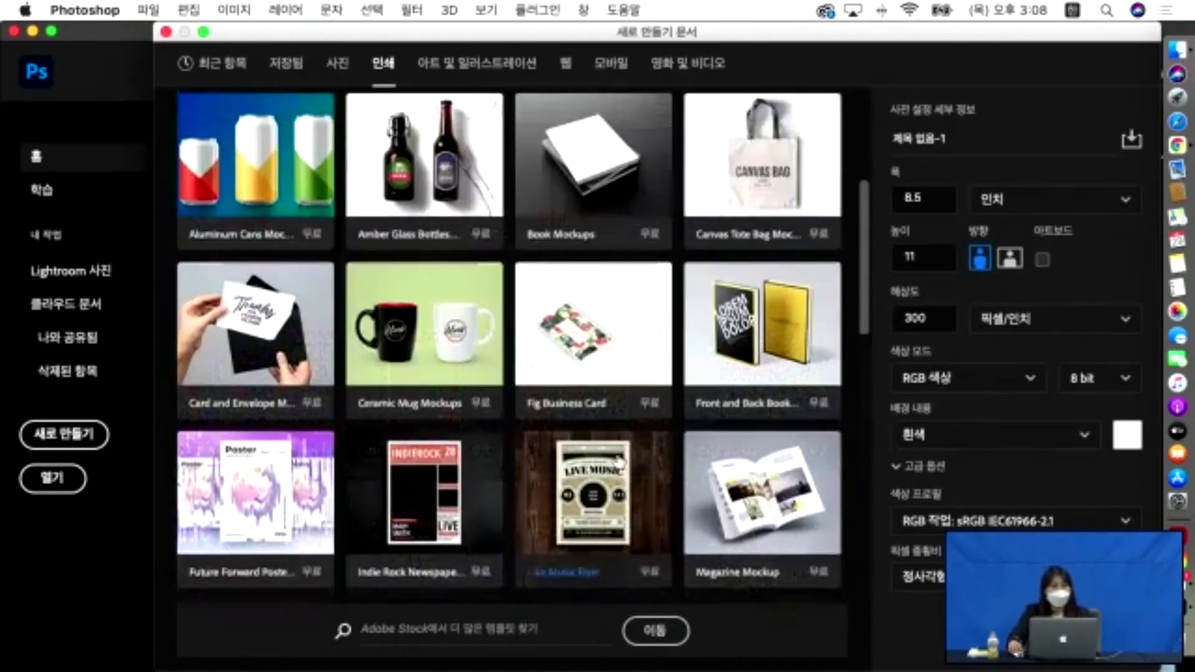
scroll(633, 473, "up", 5)
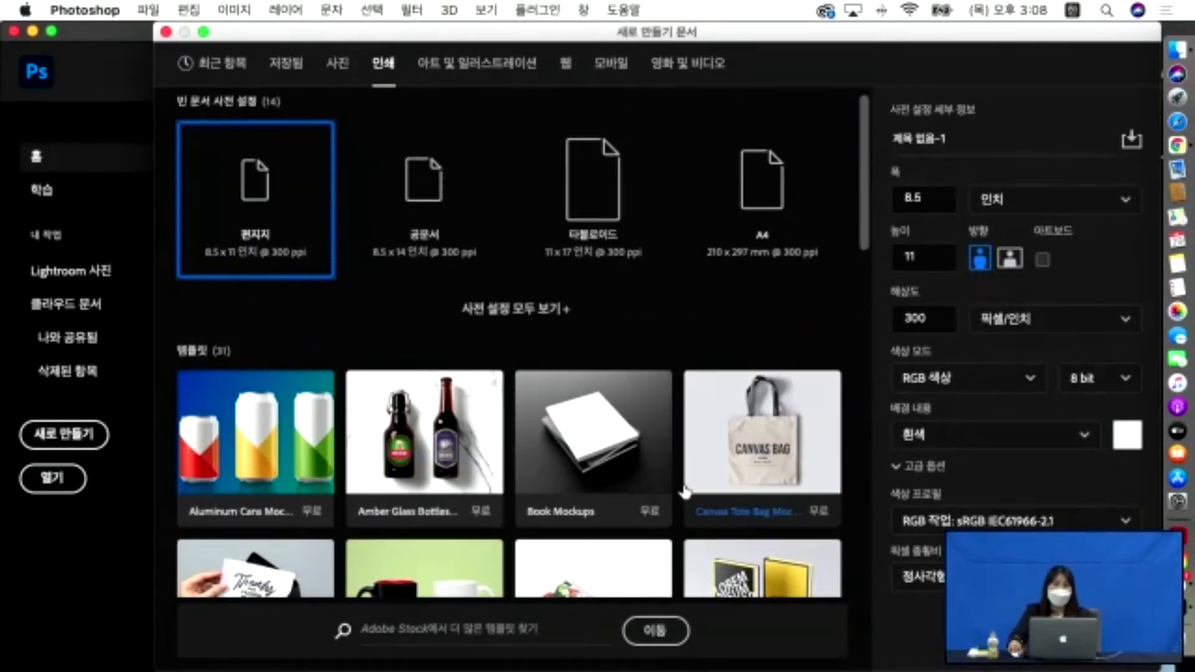
scroll(686, 494, "down", 6)
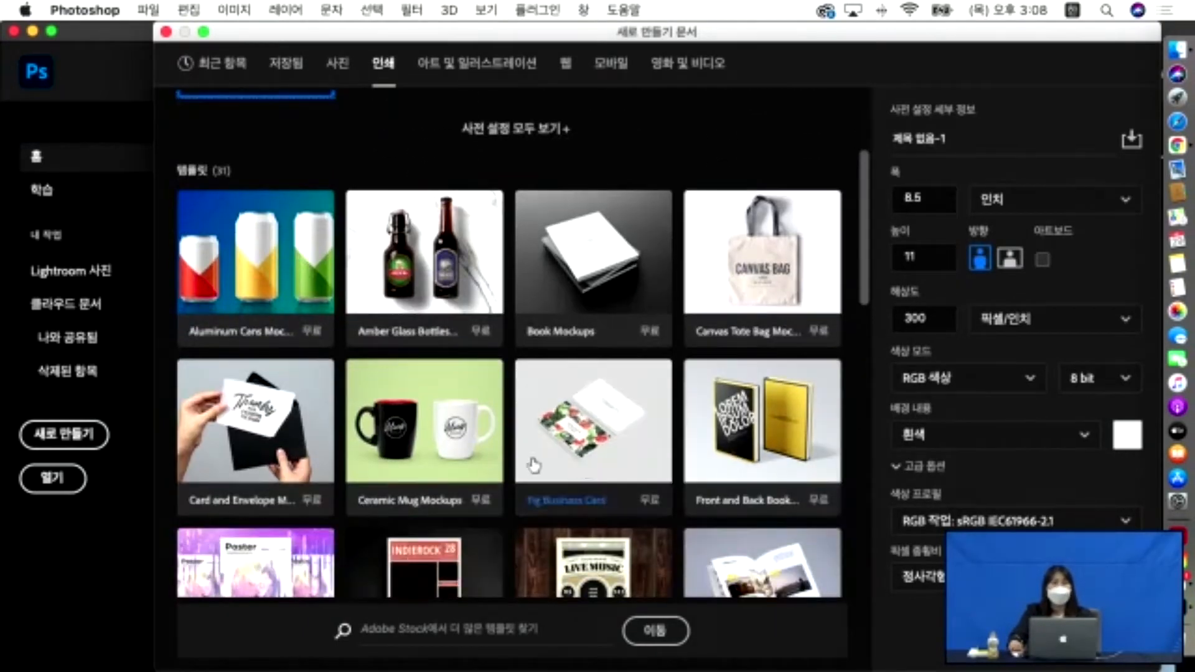
scroll(521, 451, "down", 3)
scroll(523, 454, "down", 6)
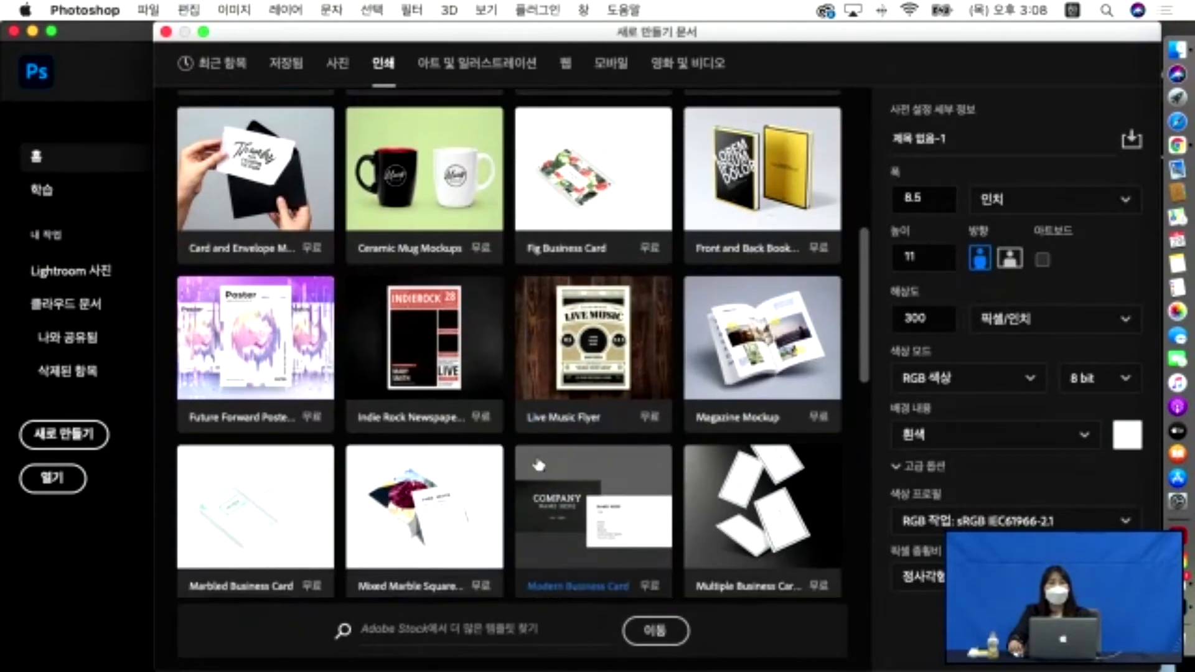
scroll(543, 462, "up", 10)
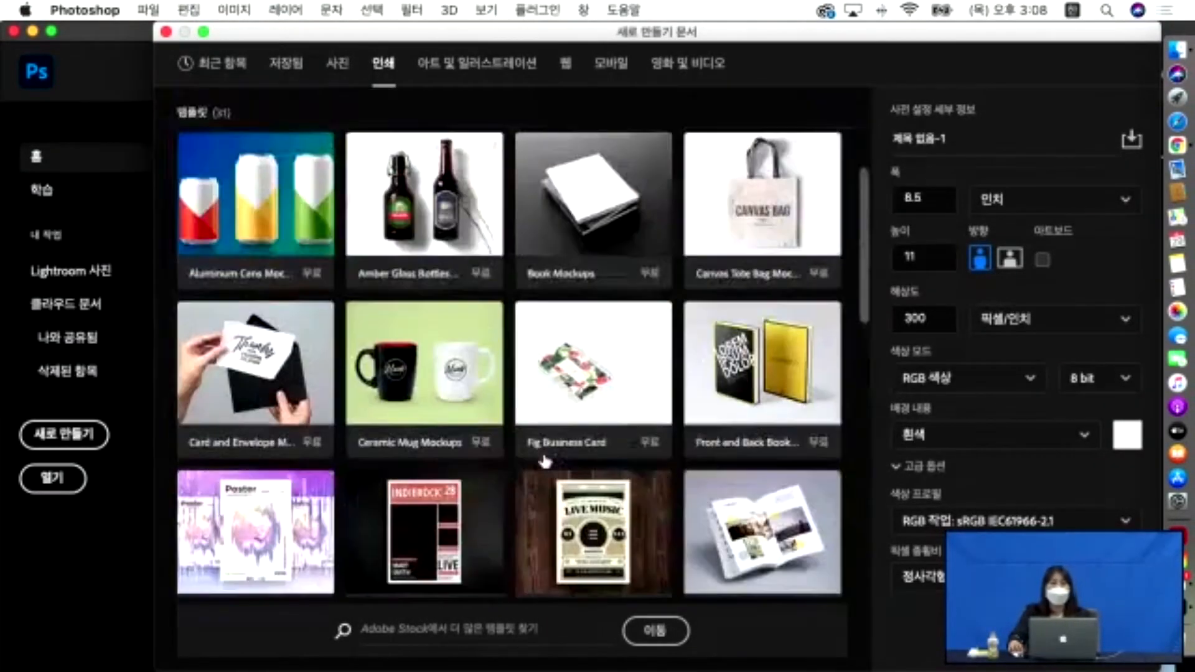
Compare the 공문서, 타블로이드 and A4 blank presets and choose A4 for the new document.
left_click(442, 199)
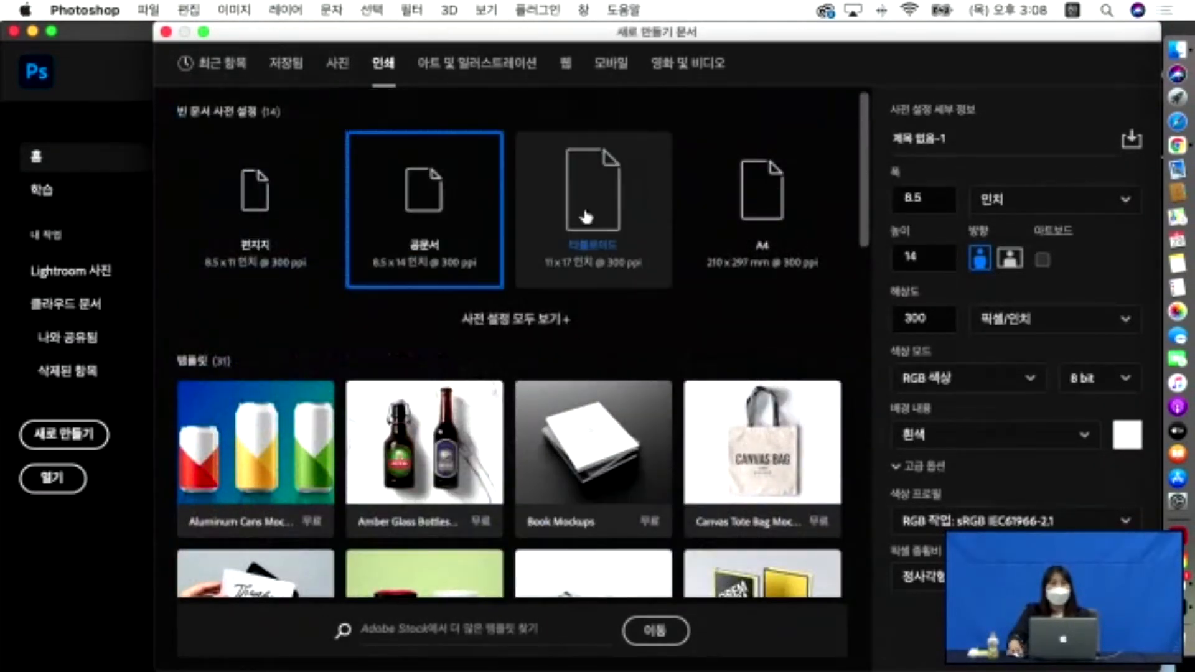
left_click(582, 208)
left_click(730, 214)
left_click(592, 205)
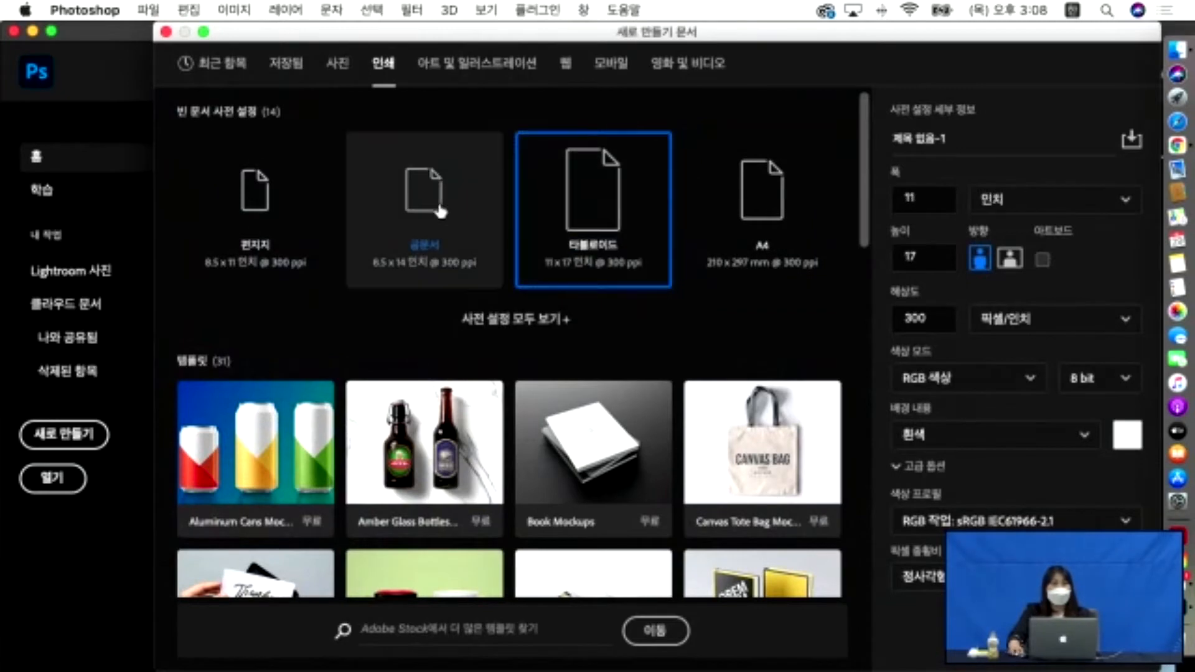
left_click(413, 193)
left_click(708, 208)
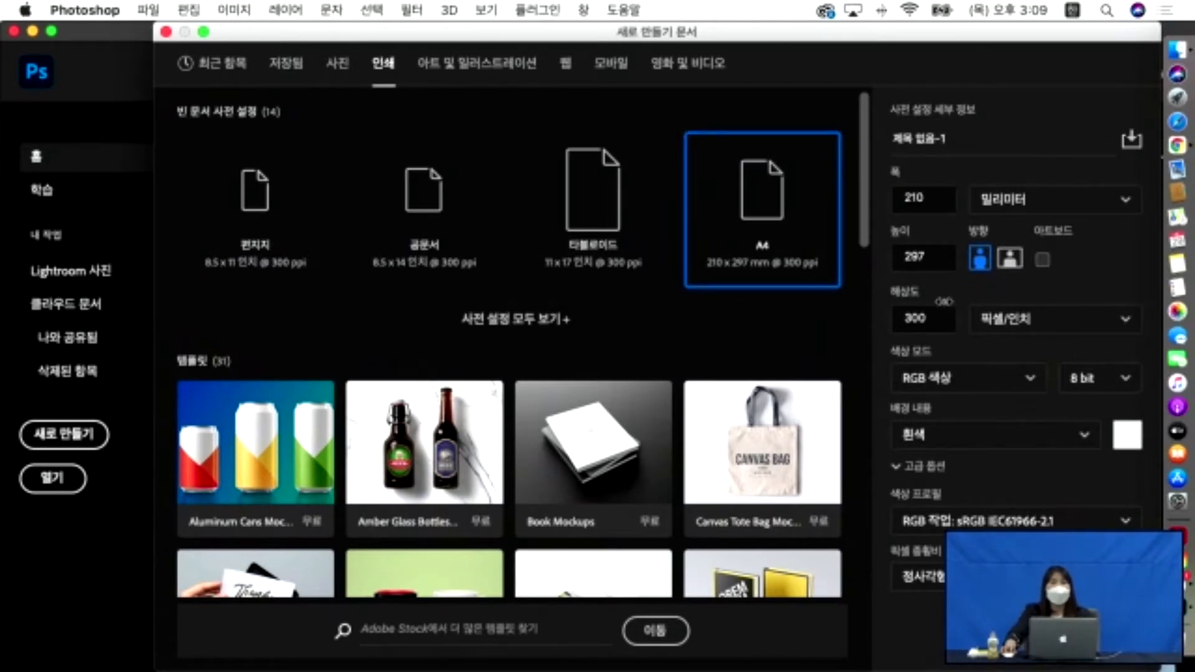
Set the new document's width to 210 mm and its height to 296.6 mm.
left_click(932, 204)
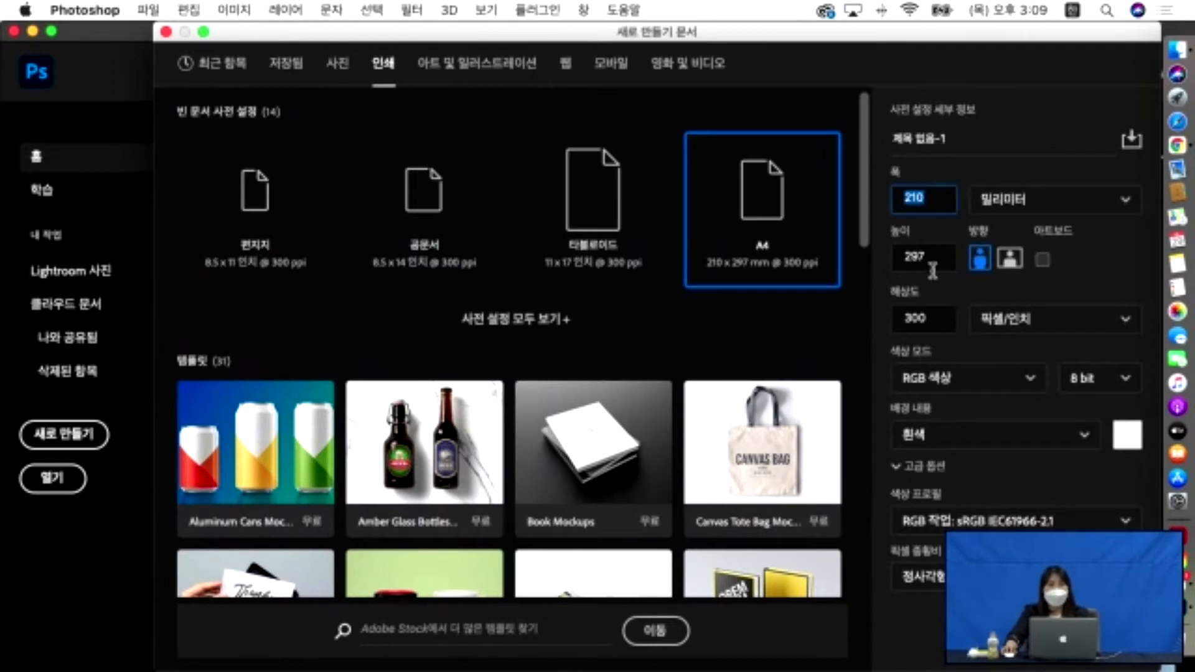
left_click(918, 256)
left_click(929, 200)
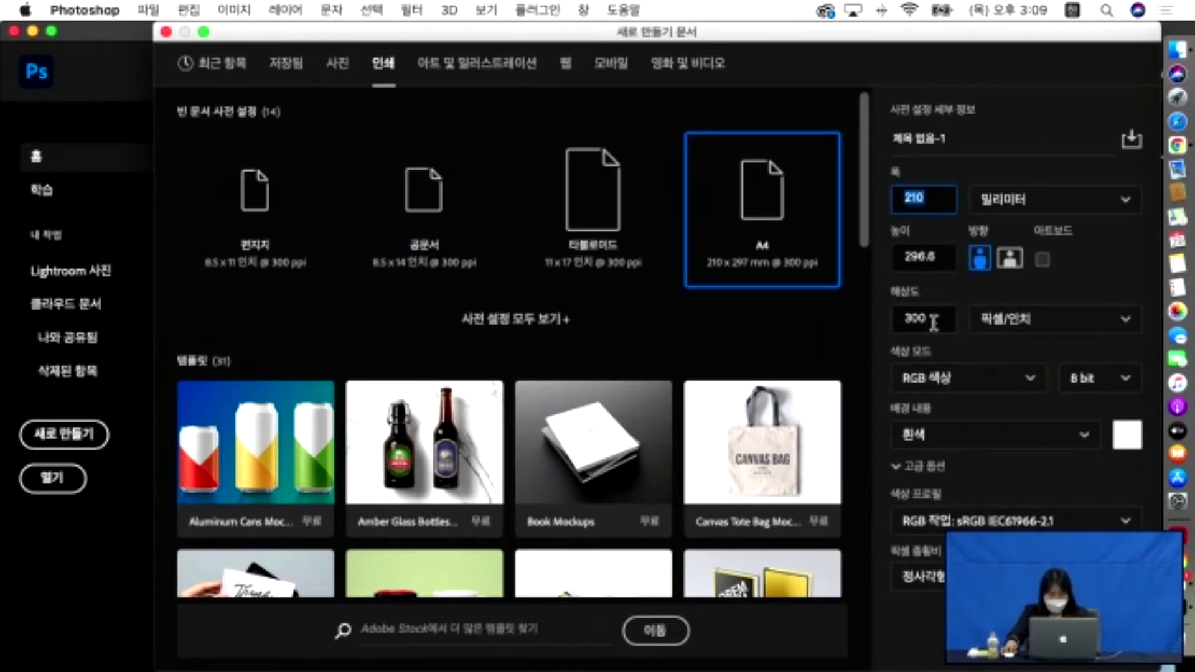
Set the new document's resolution to 300 pixels per inch.
left_click(925, 321)
left_click(923, 321)
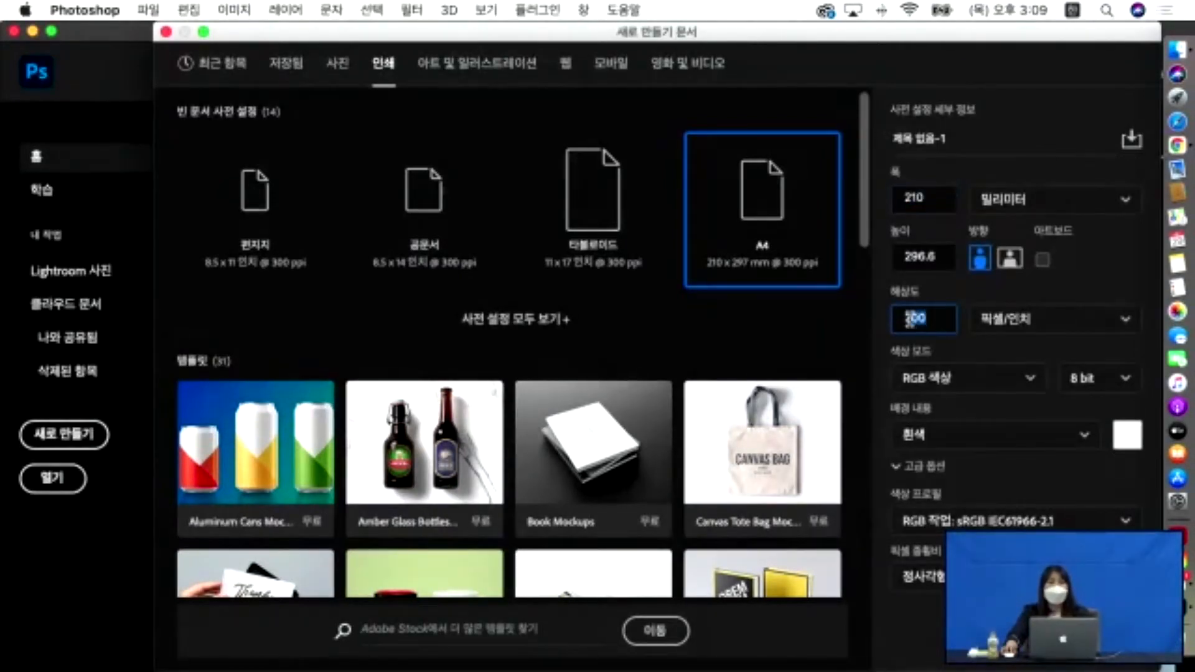
double_click(931, 320)
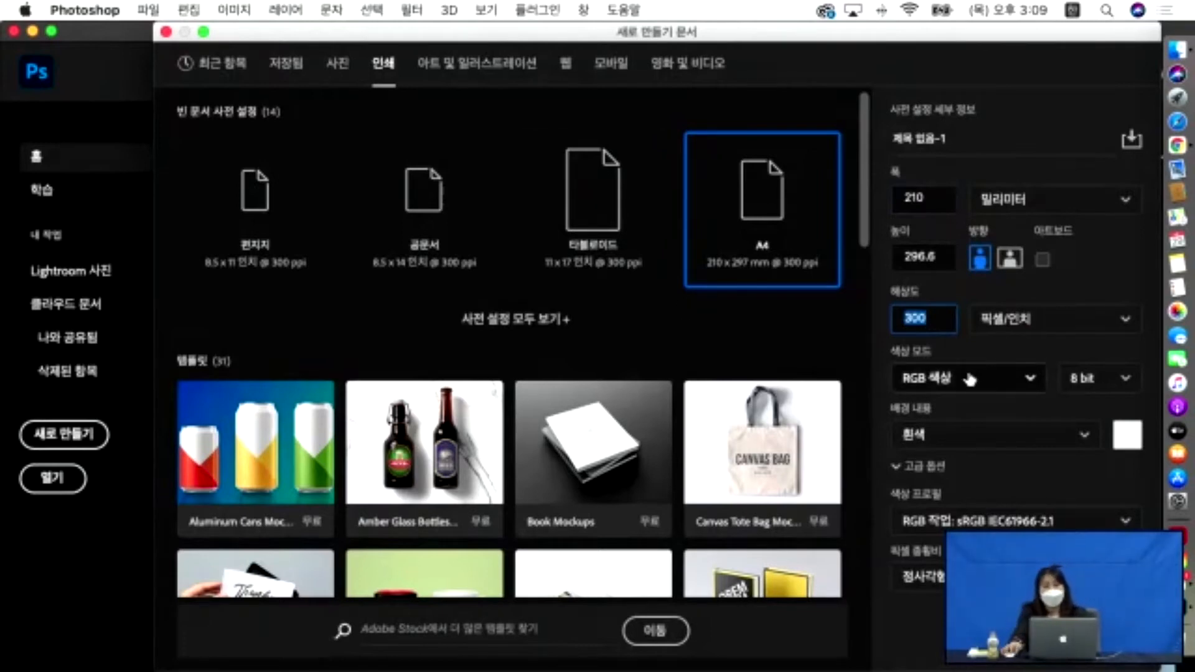
left_click(962, 340)
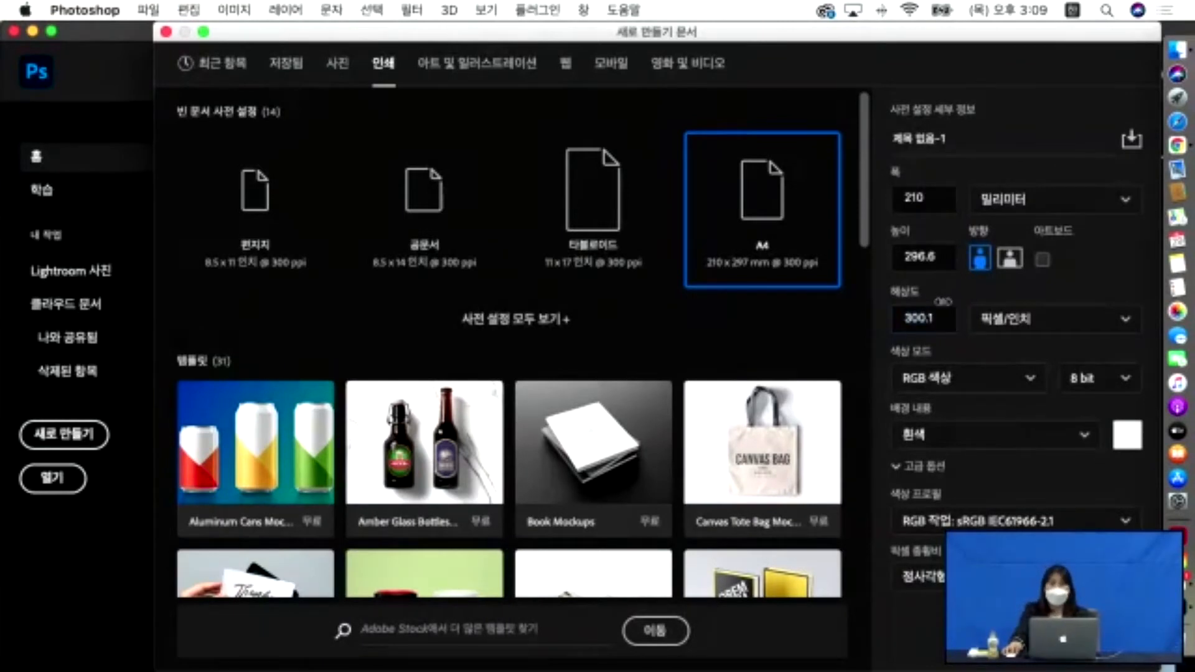
left_click_drag(940, 320, 895, 318)
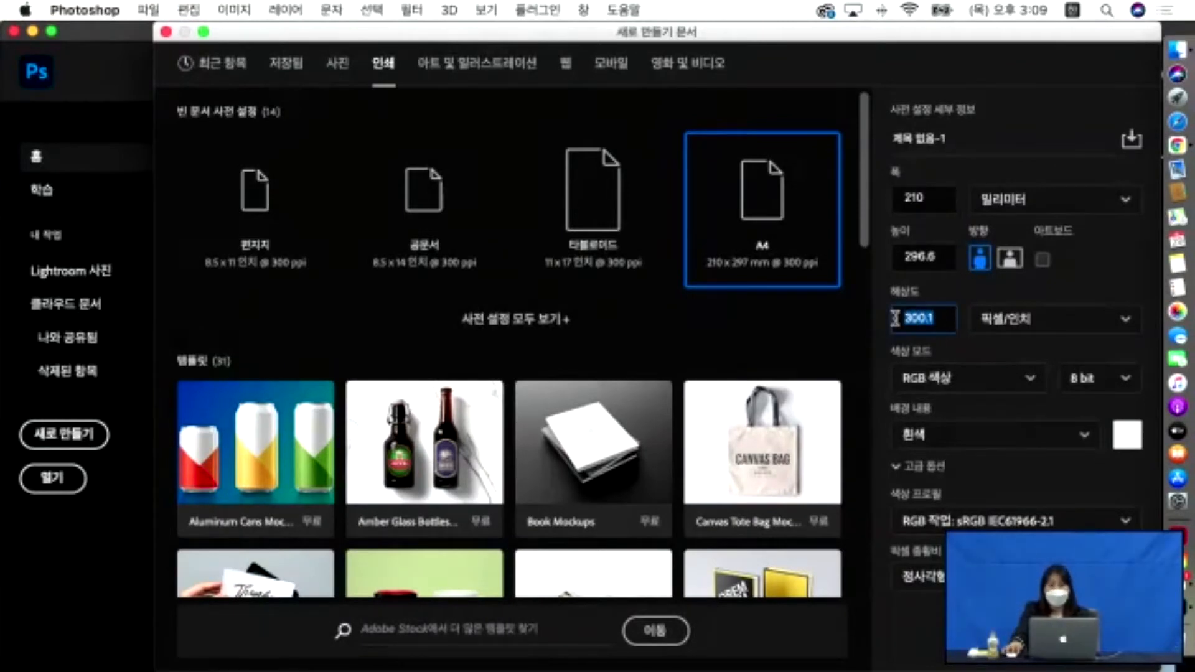
type("3")
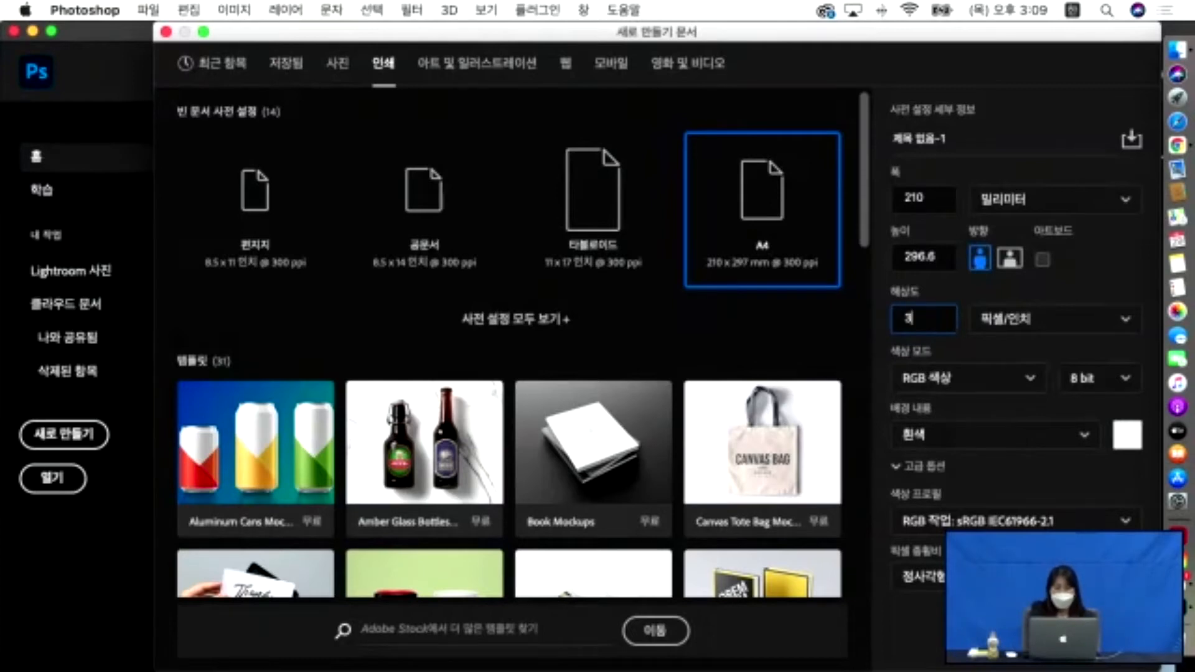
type("00")
left_click(966, 358)
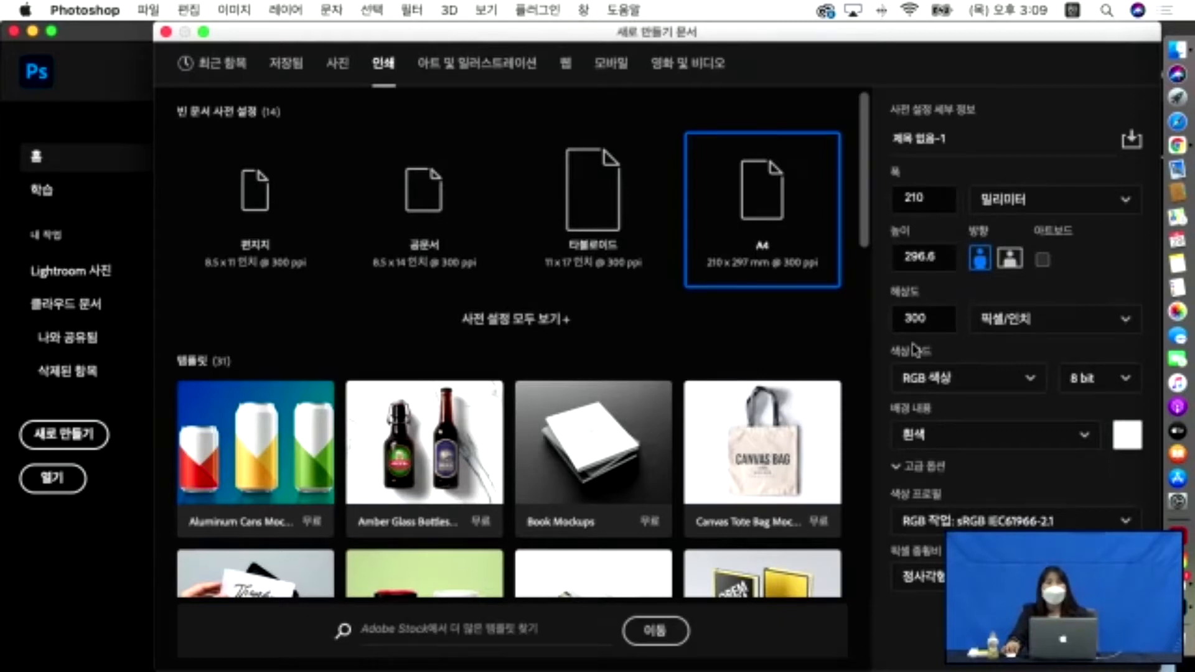
left_click_drag(930, 320, 889, 311)
left_click(934, 314)
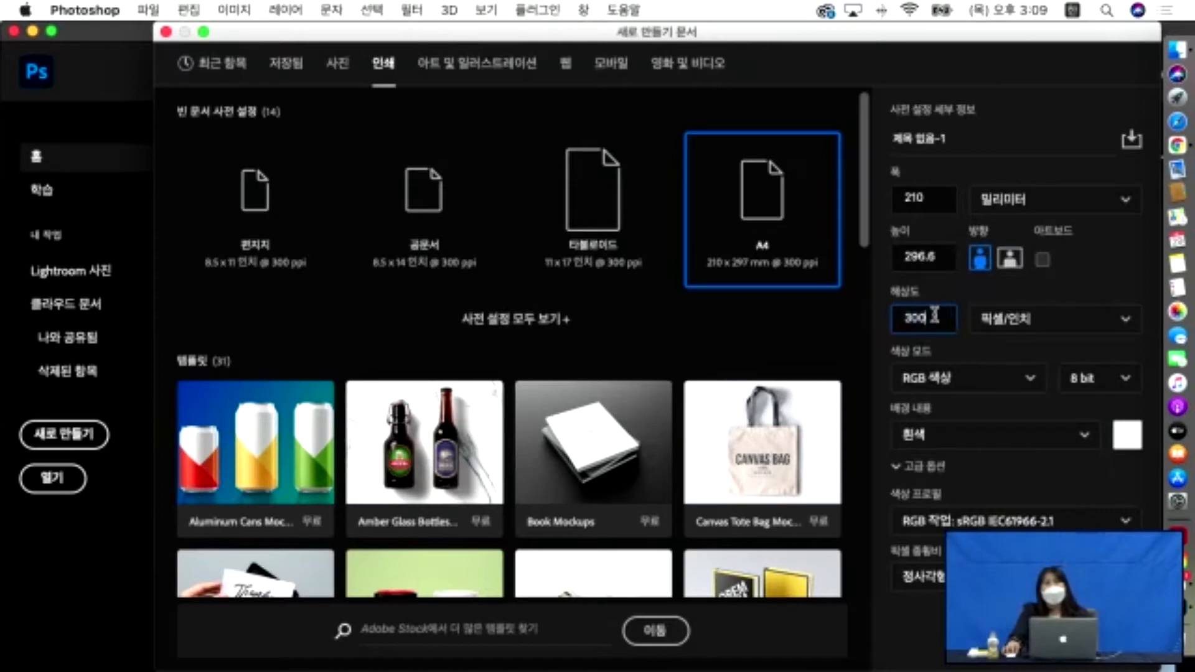
left_click_drag(939, 317, 897, 315)
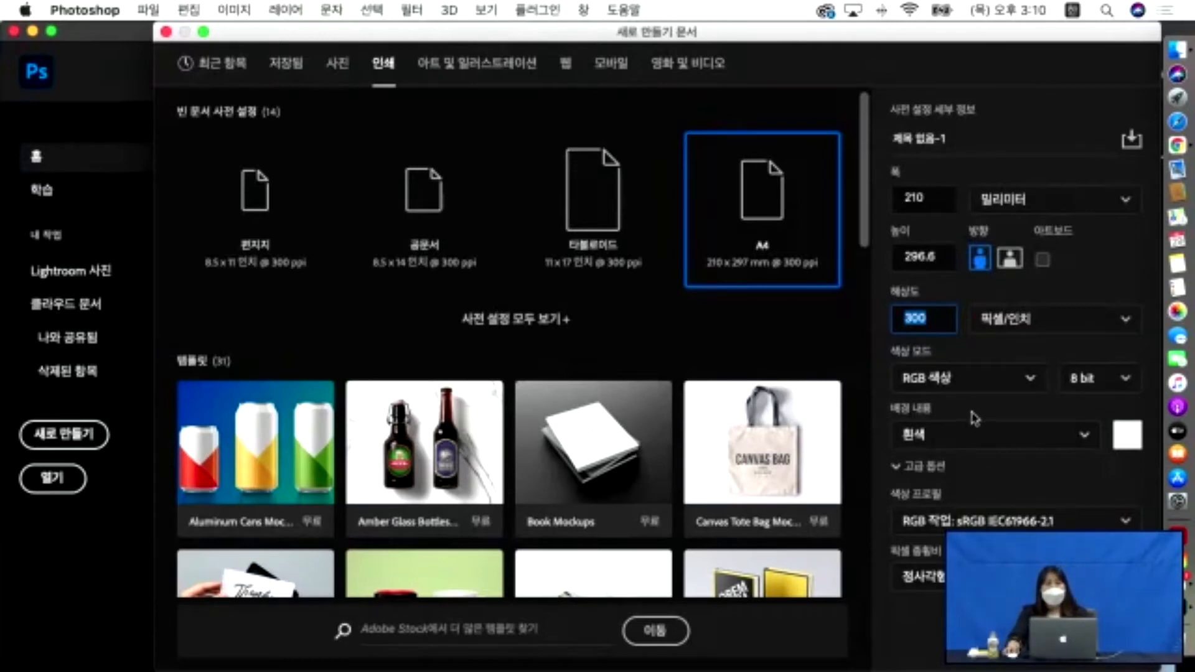
Review the available color modes, keep RGB 색상 (RGB Color) and create the blank document.
left_click(1030, 378)
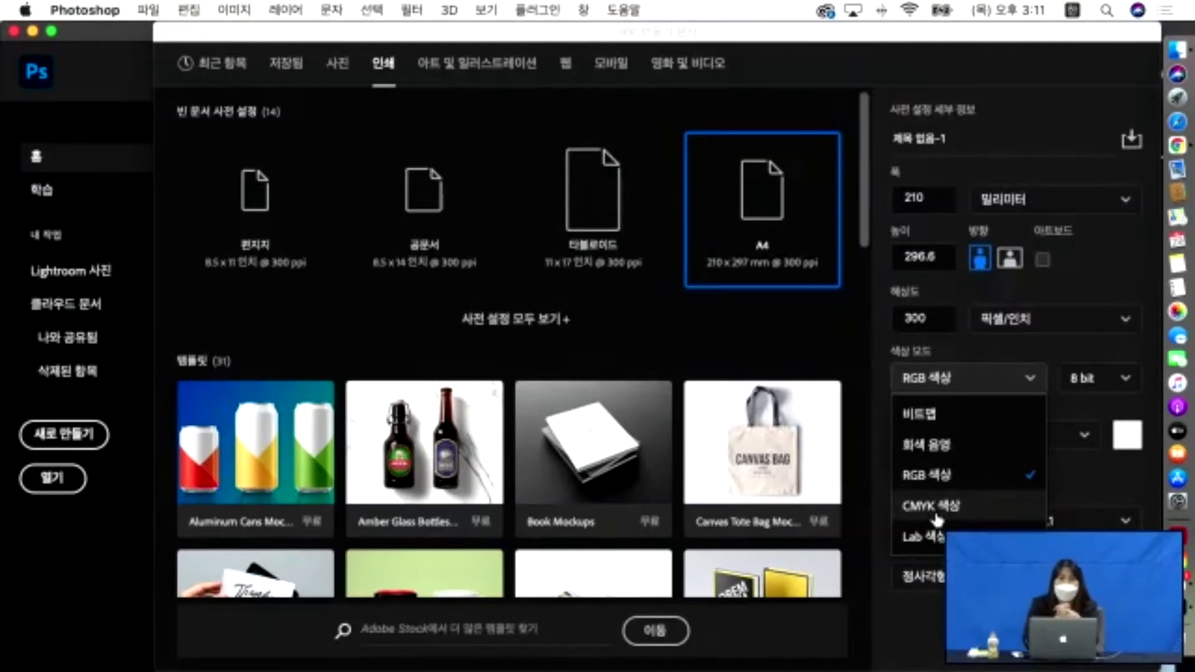
left_click(1126, 406)
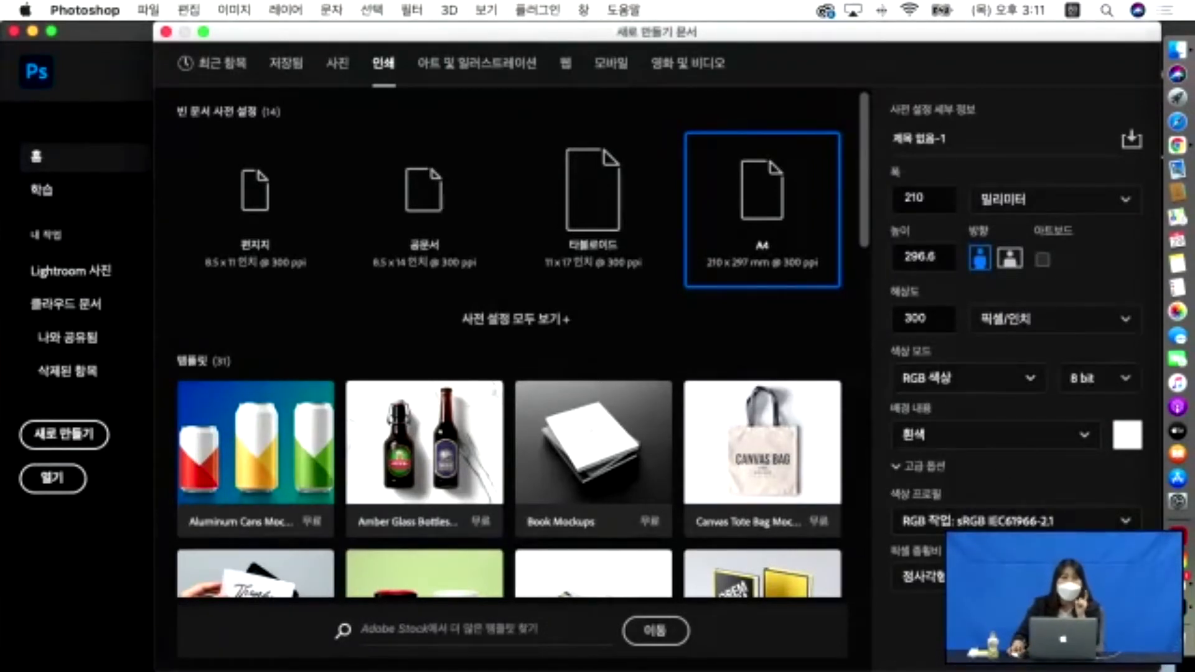
left_click(1108, 635)
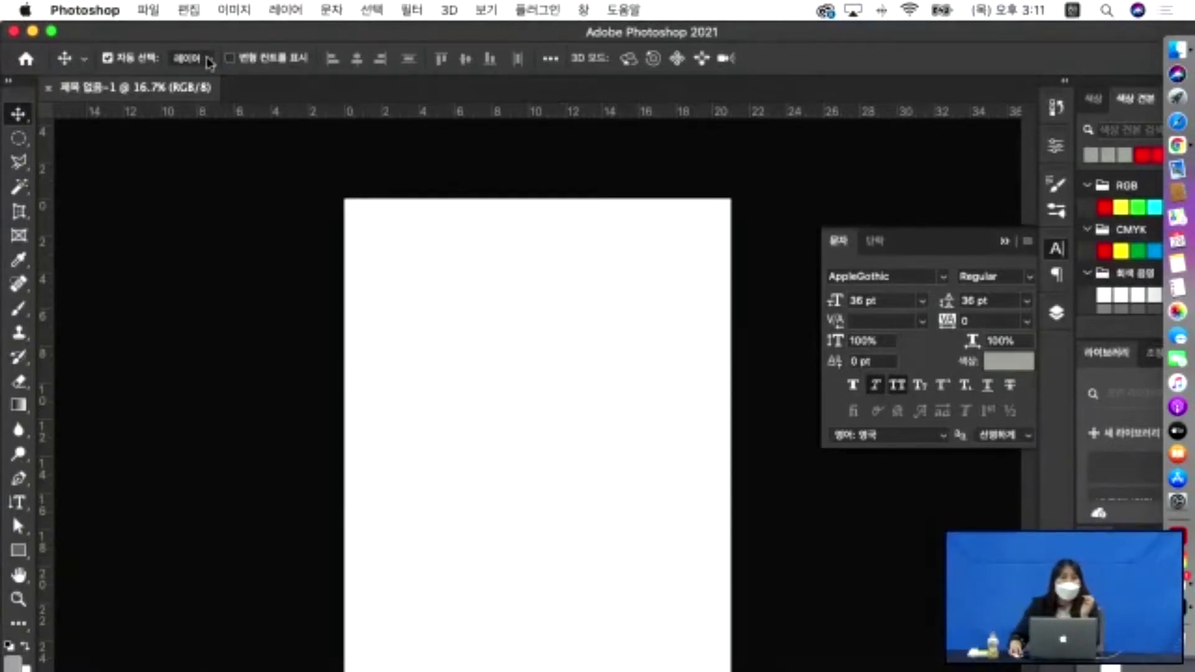
Open 우편함.jpg from the desktop folder Keris > 3. Ps > 기초 > a. Photoshop 과 친구되기.
left_click(149, 11)
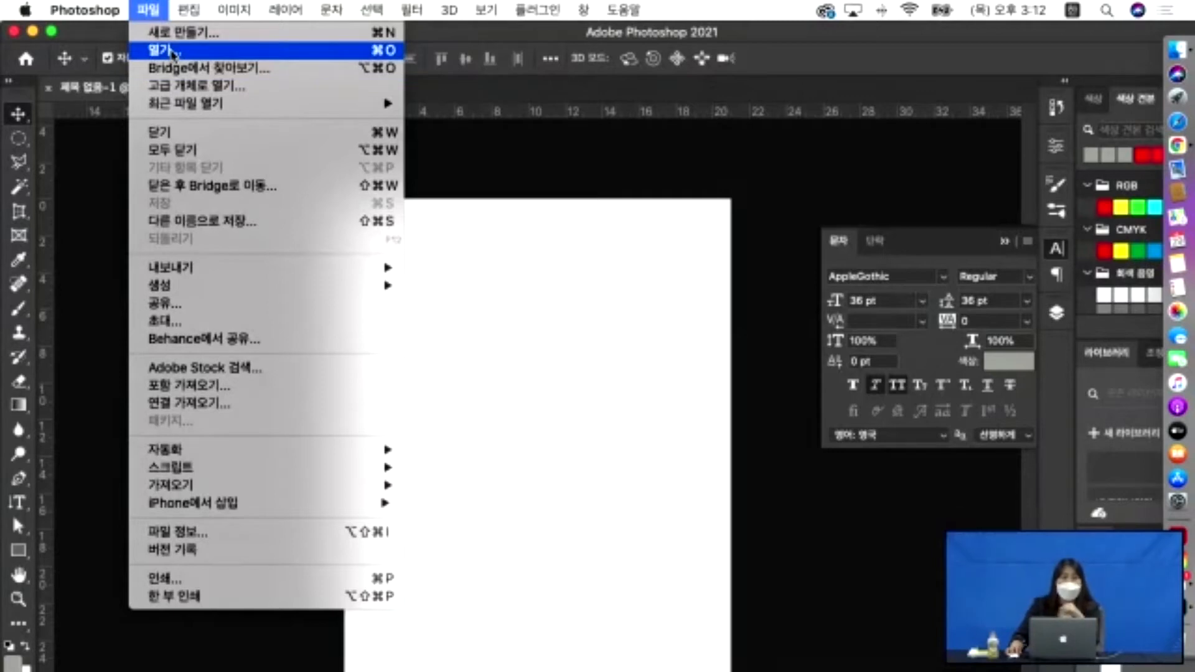
left_click(173, 54)
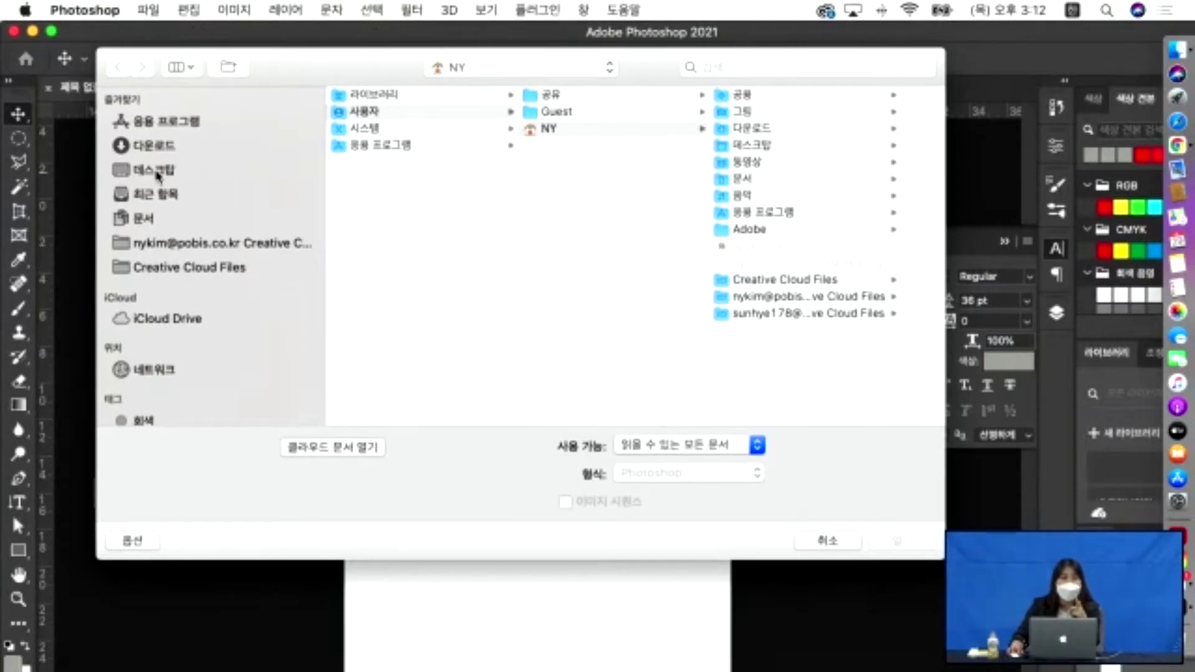
left_click(156, 175)
left_click(396, 112)
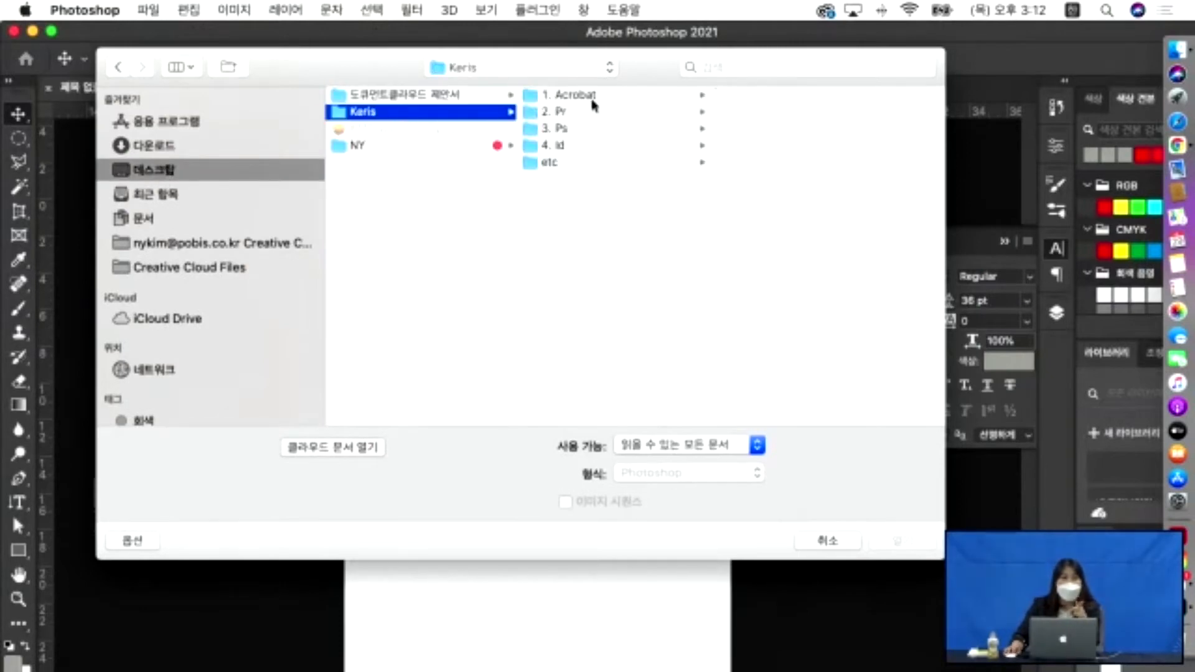
left_click(556, 128)
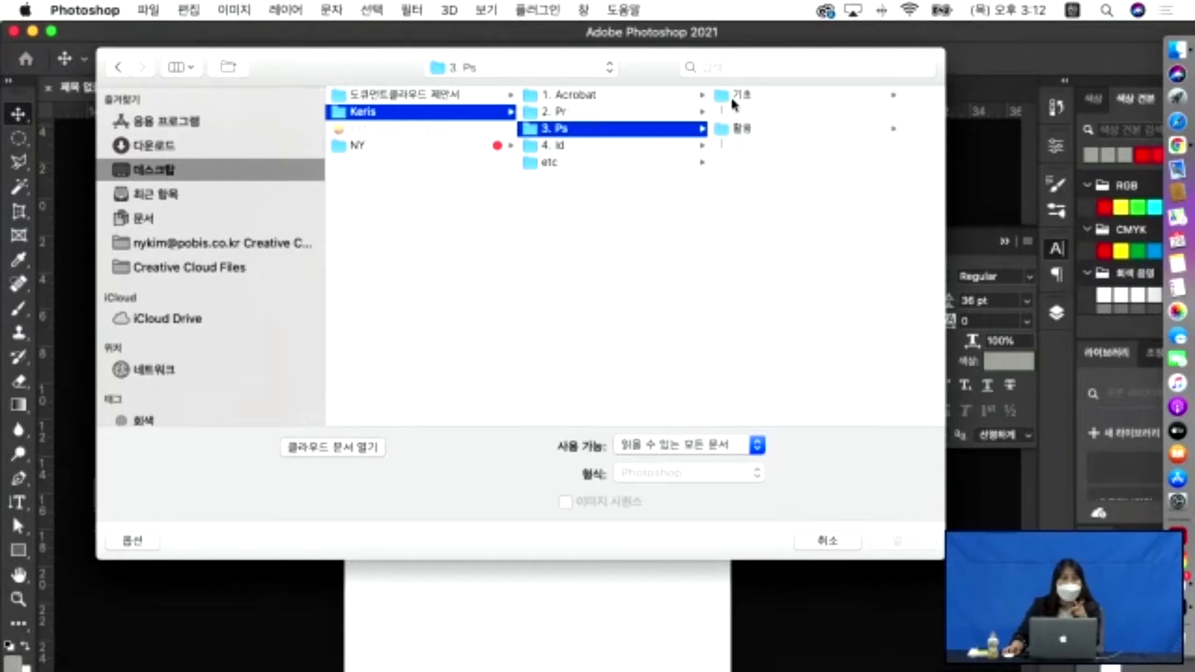
left_click(735, 99)
left_click(815, 100)
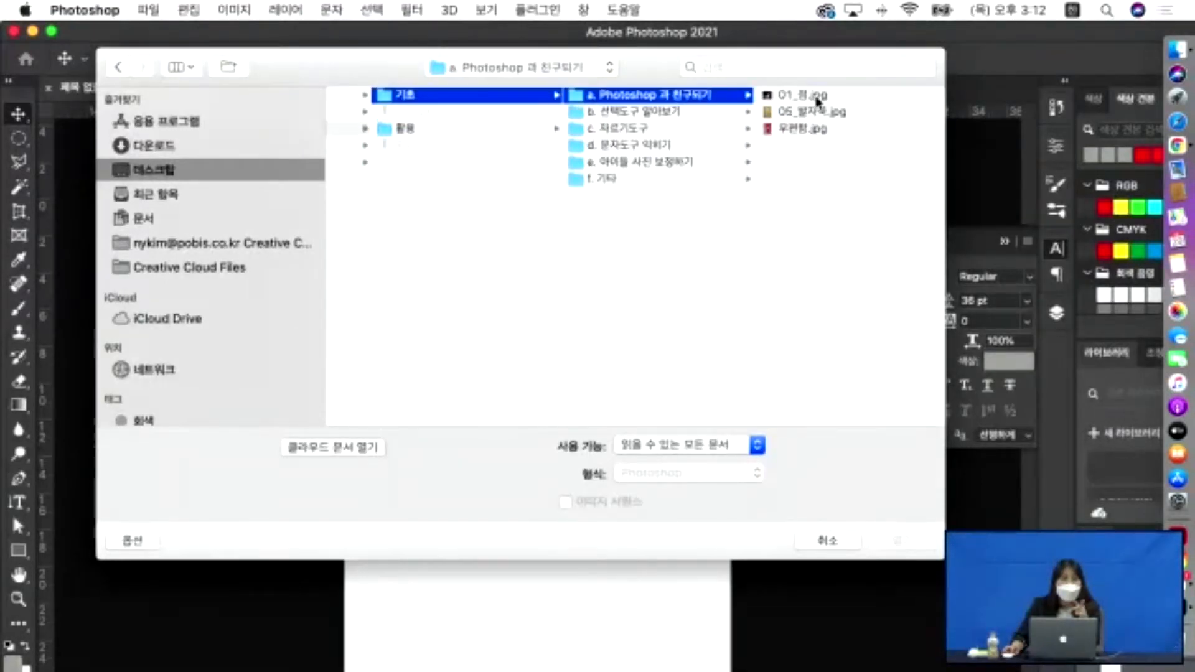
left_click(790, 130)
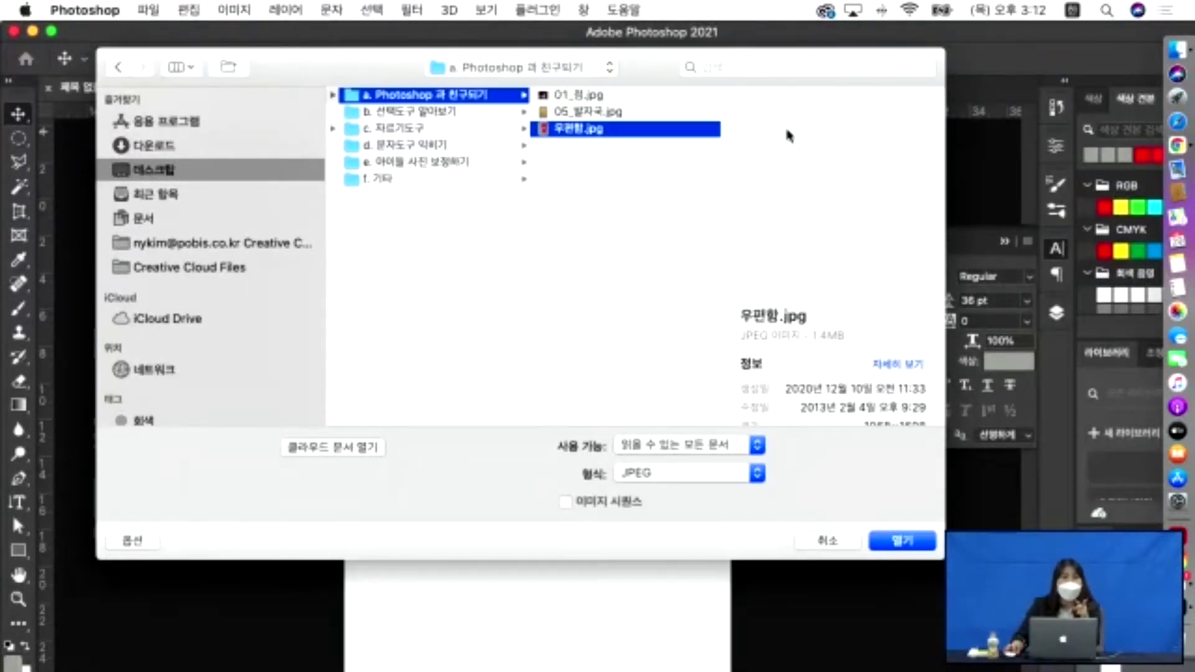
left_click(897, 541)
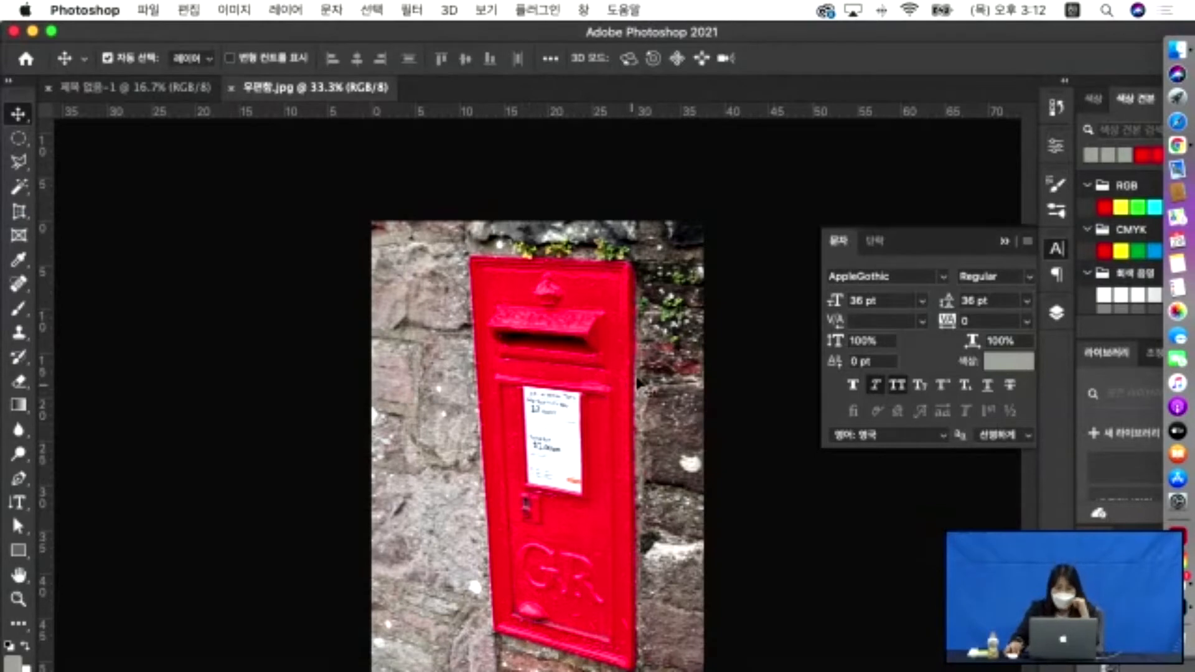
left_click(579, 225)
left_click(601, 289)
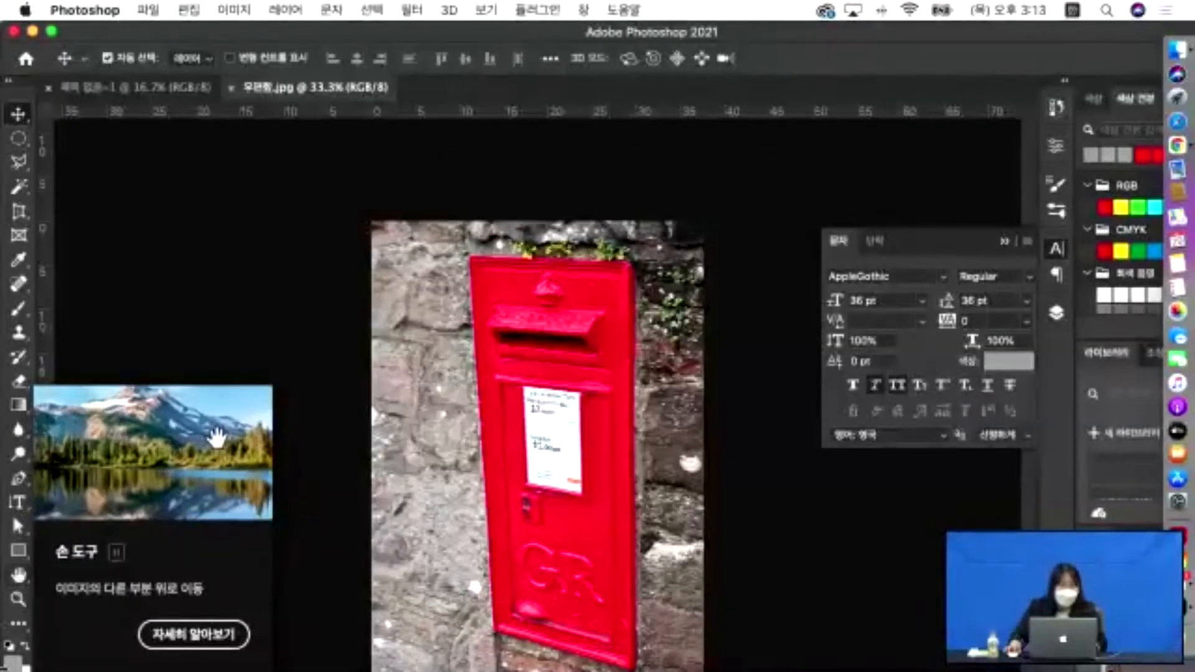
Magnify the white collection notice on the red mailbox to 300% with the Zoom tool.
left_click(18, 599)
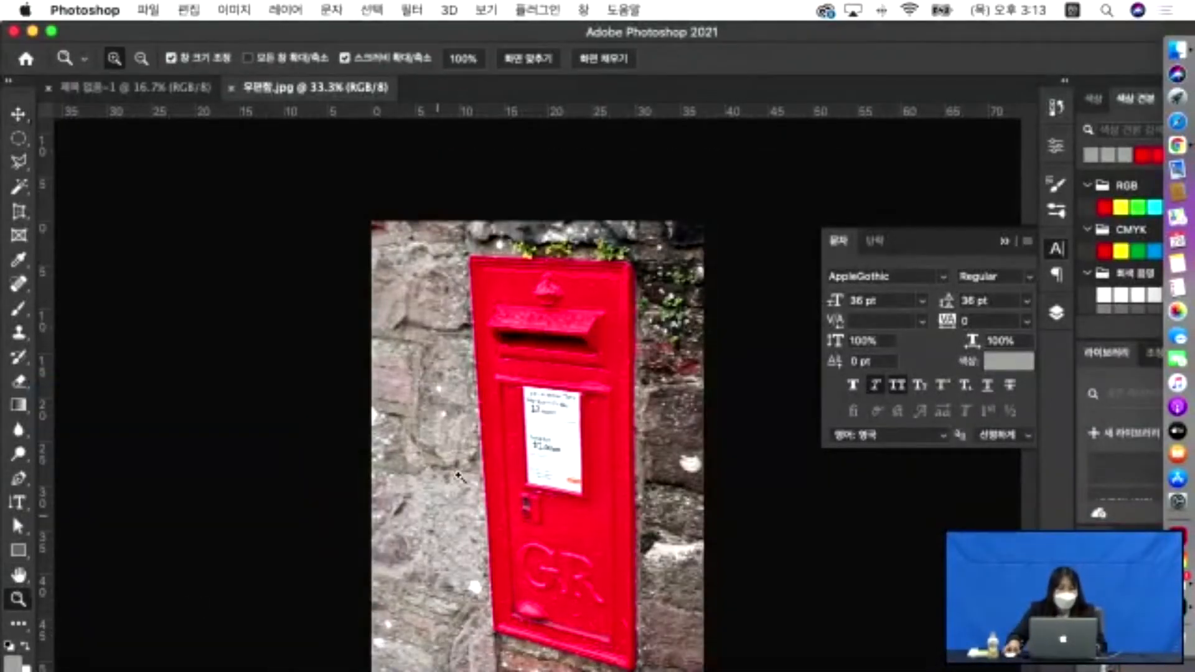
left_click(539, 360)
left_click(585, 389)
left_click(554, 436)
left_click(505, 441)
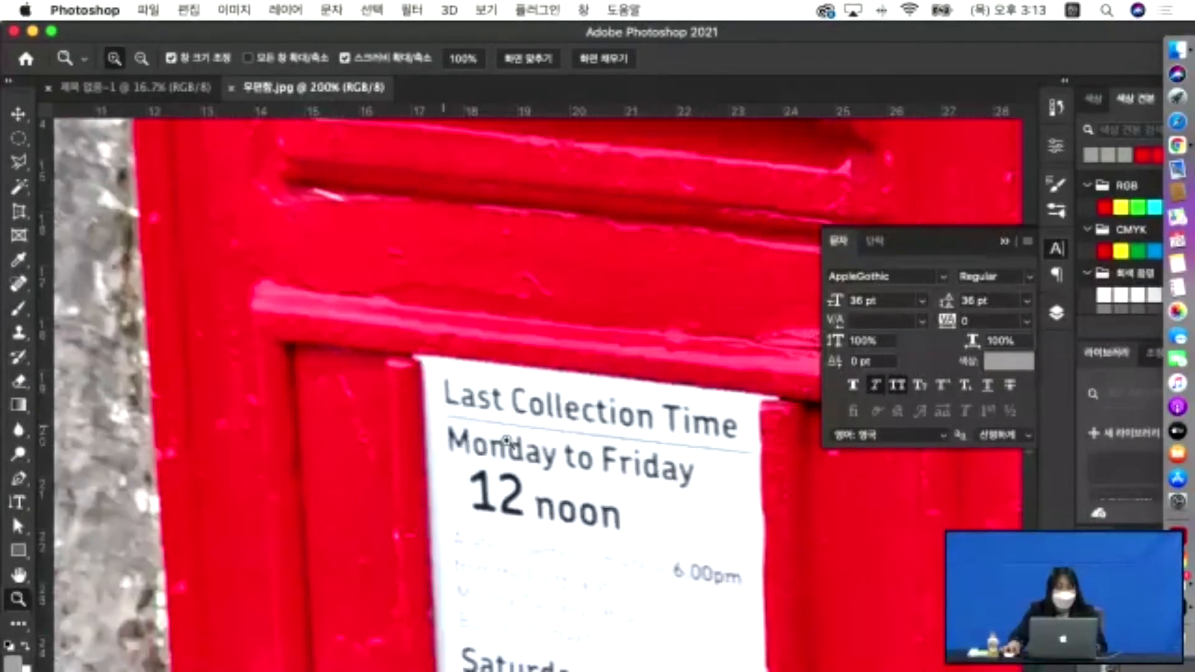
left_click(507, 441)
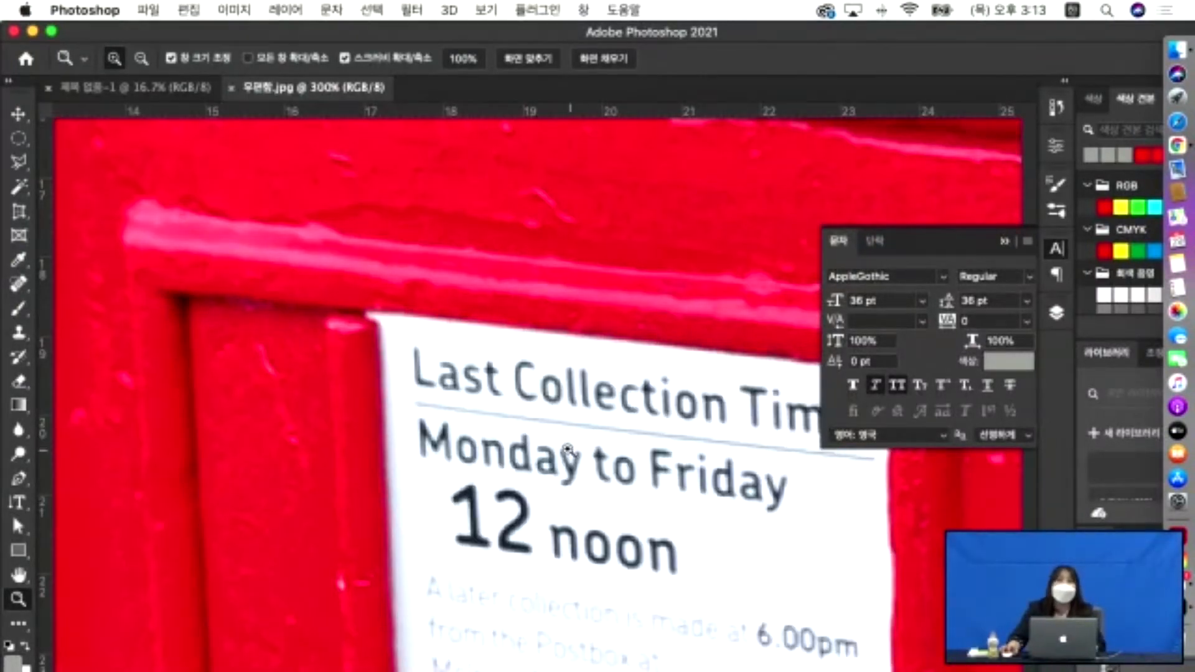
Move down the collection notice and adjust its magnification to 258% with scrubby zoom.
scroll(529, 436, "down", 5)
scroll(425, 296, "down", 2)
left_click_drag(426, 296, 548, 375)
left_click_drag(404, 257, 471, 331)
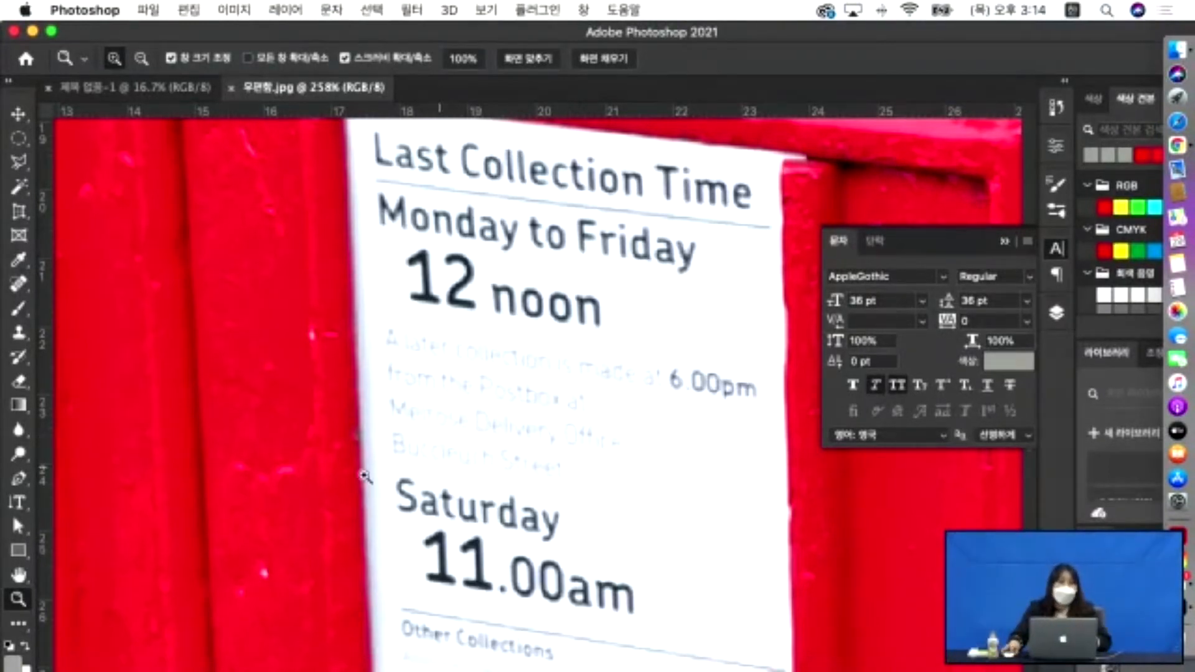
Pan around the enlarged notice with the Hand tool, from its lower contact details back up to its heading.
left_click(19, 575)
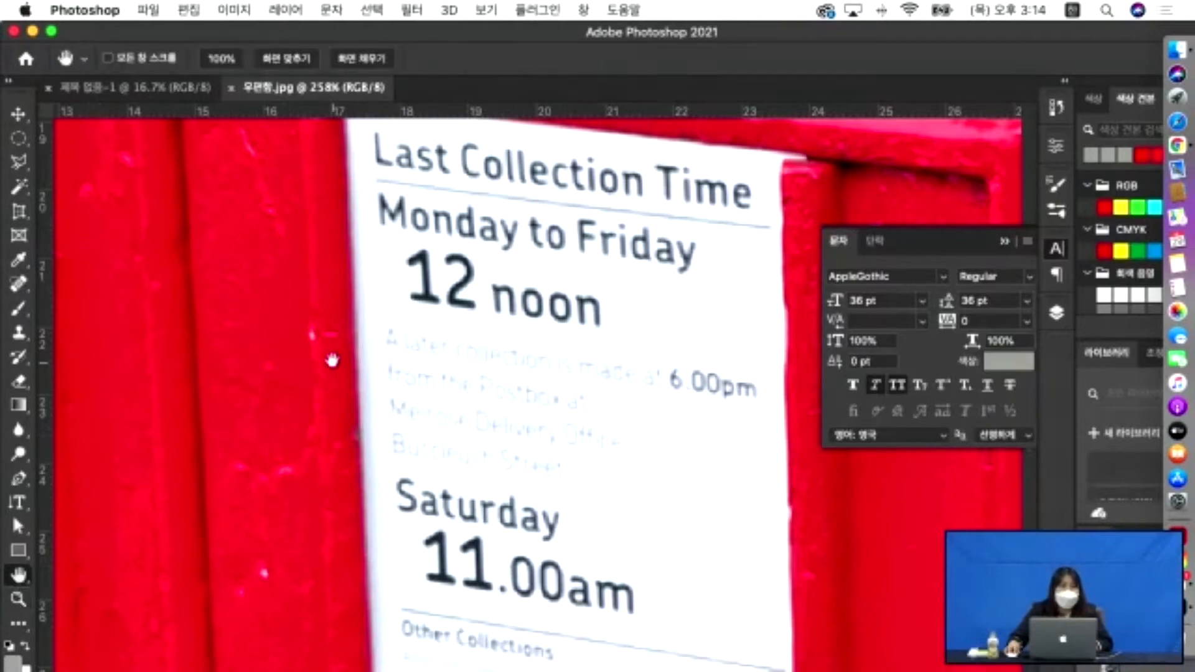
left_click_drag(404, 335, 513, 462)
left_click_drag(597, 436, 360, 427)
left_click_drag(556, 534, 518, 259)
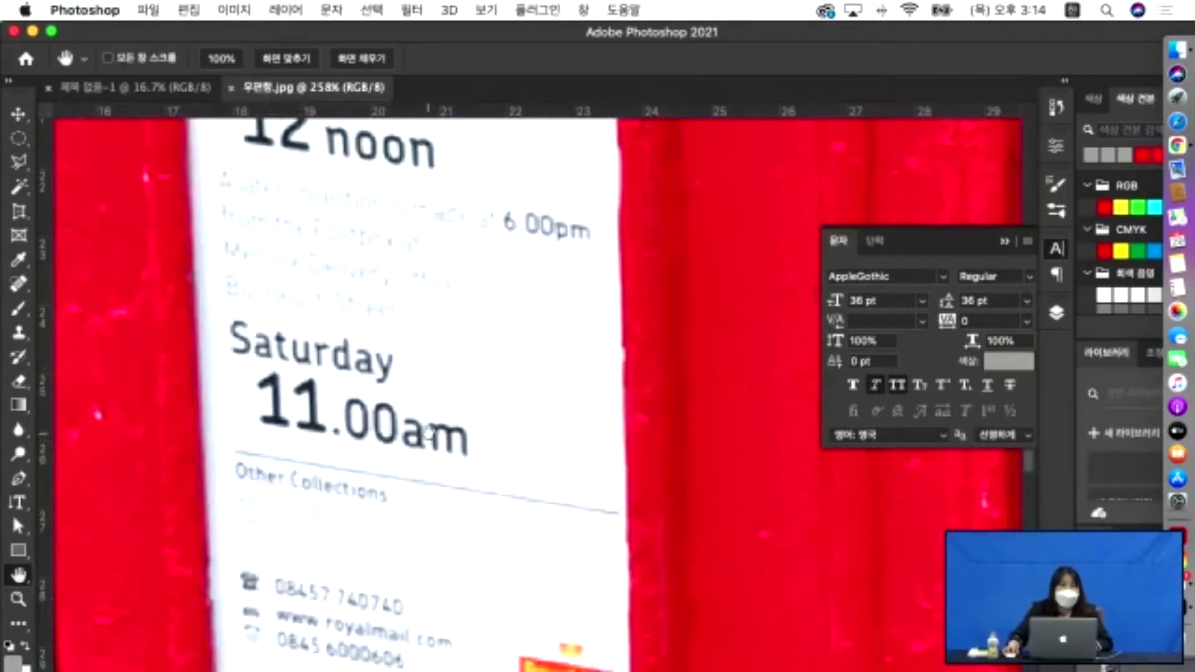
left_click_drag(428, 432, 571, 270)
left_click_drag(665, 414, 472, 395)
left_click_drag(605, 293, 544, 469)
left_click_drag(435, 291, 680, 494)
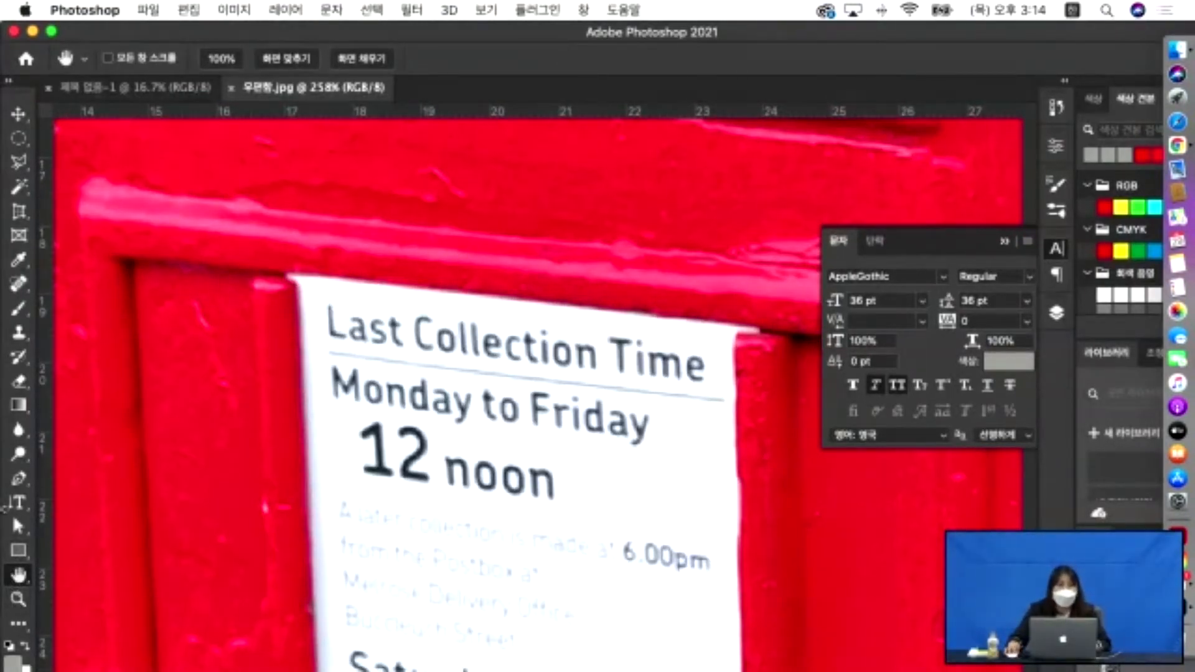
Alternate between the Zoom and Hand tools to compare them, shifting the enlarged notice slightly with the Hand tool.
left_click(18, 600)
left_click(19, 576)
left_click(19, 600)
left_click(18, 577)
left_click(18, 599)
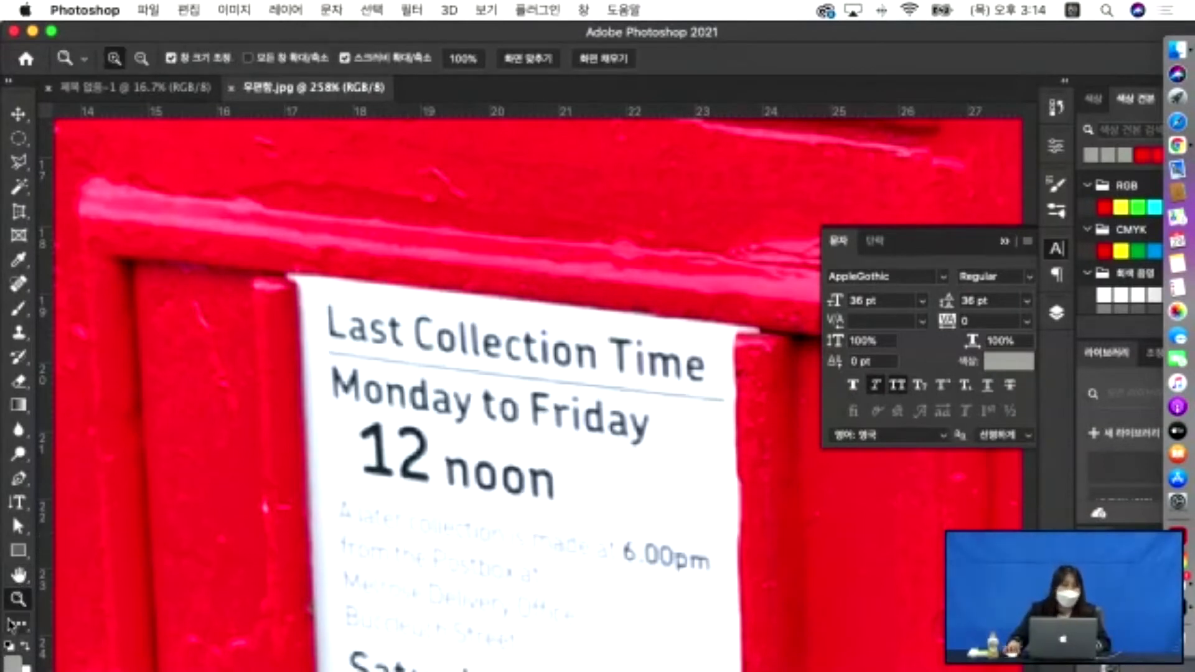
left_click(19, 576)
left_click_drag(336, 478, 387, 566)
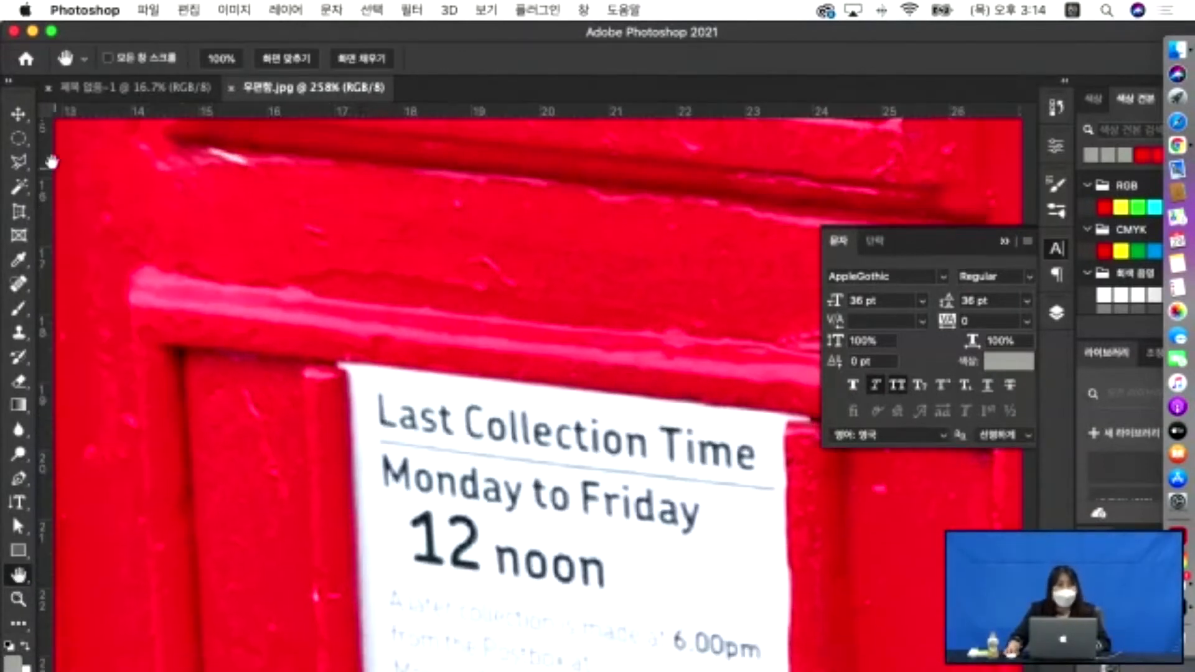
left_click(18, 600)
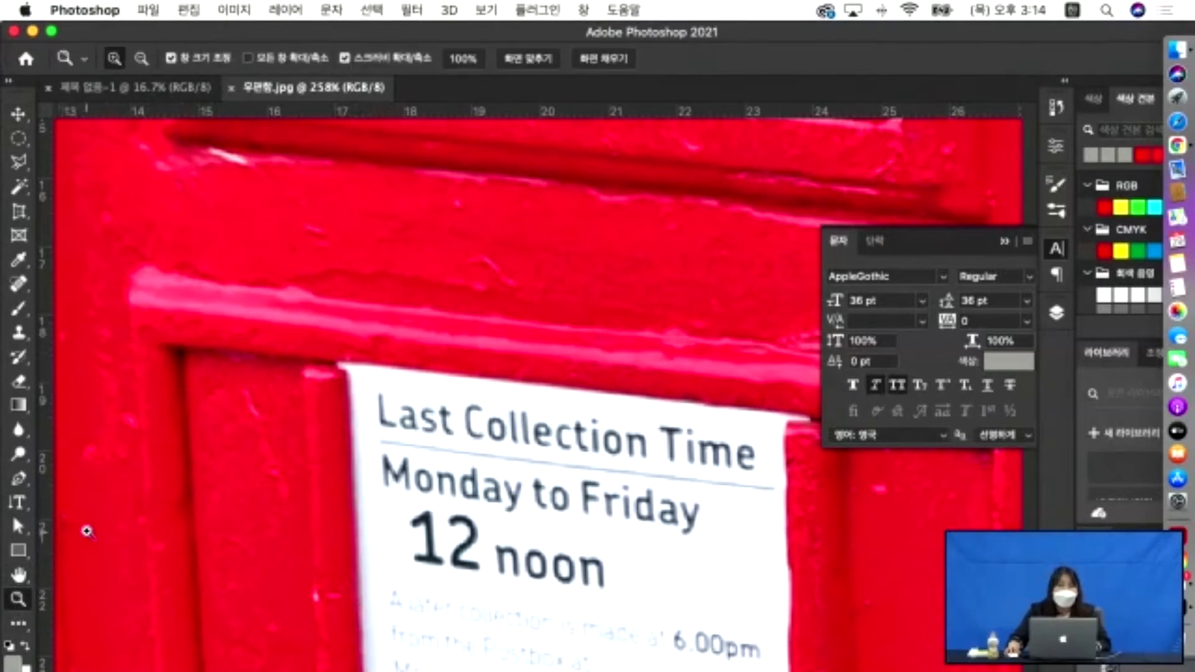
Activate the Move tool and pan down the notice to the Saturday collection time while keeping that tool active.
left_click(19, 115)
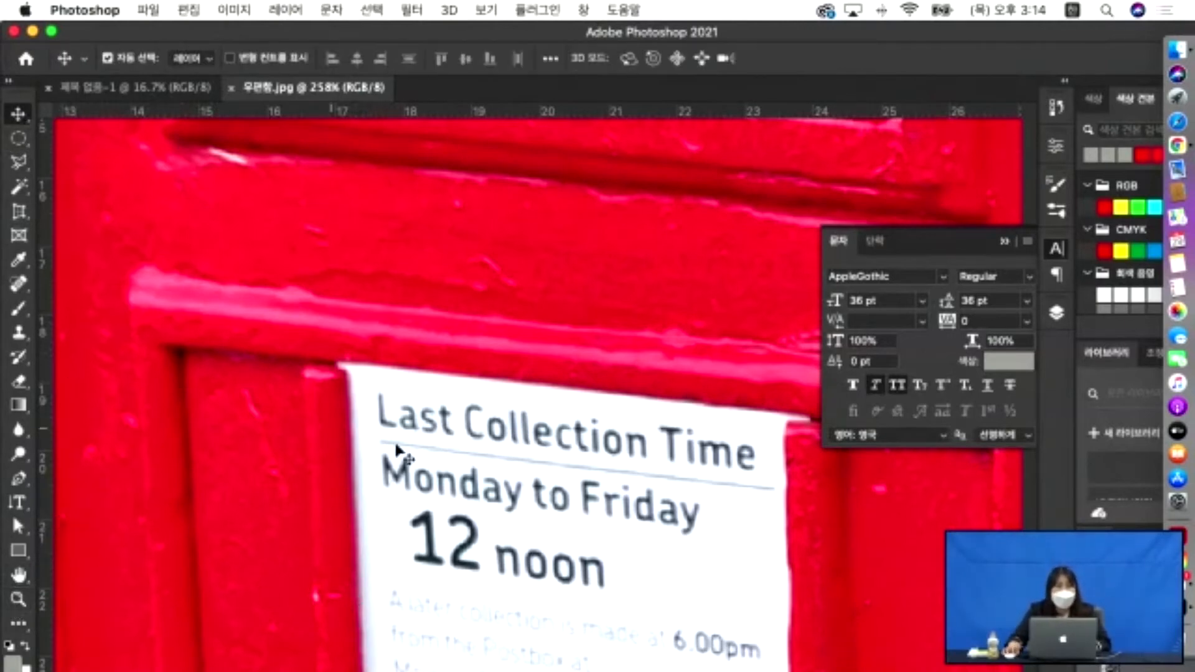
scroll(496, 528, "down", 5)
scroll(496, 528, "right", 2)
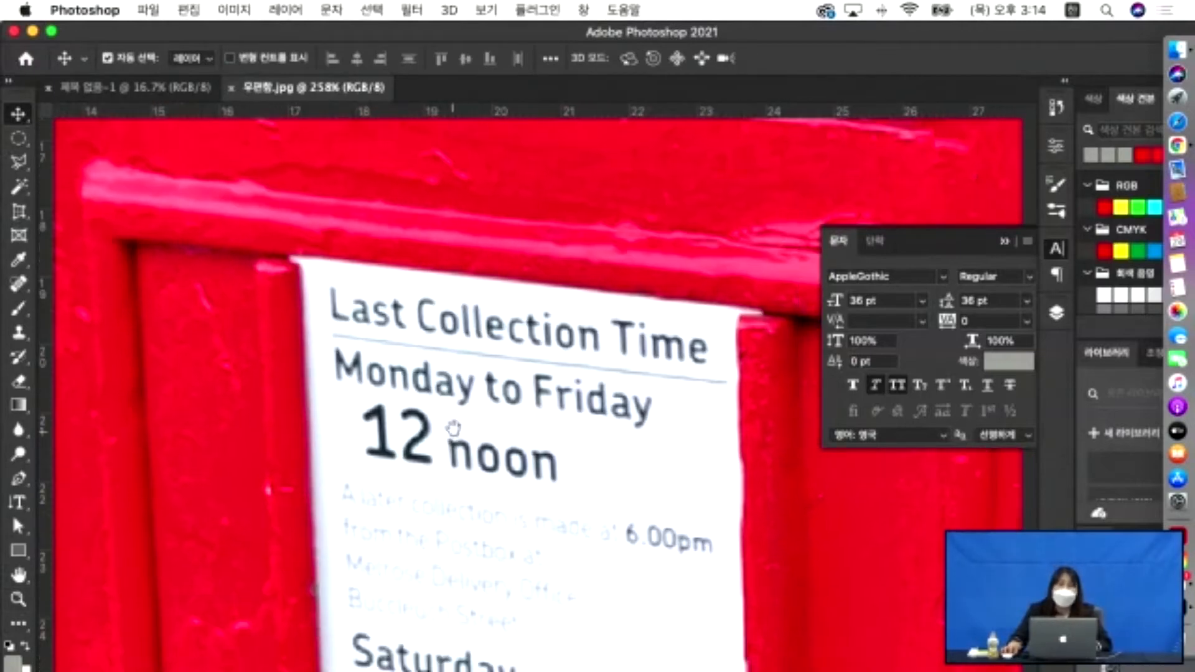
scroll(518, 509, "down", 3)
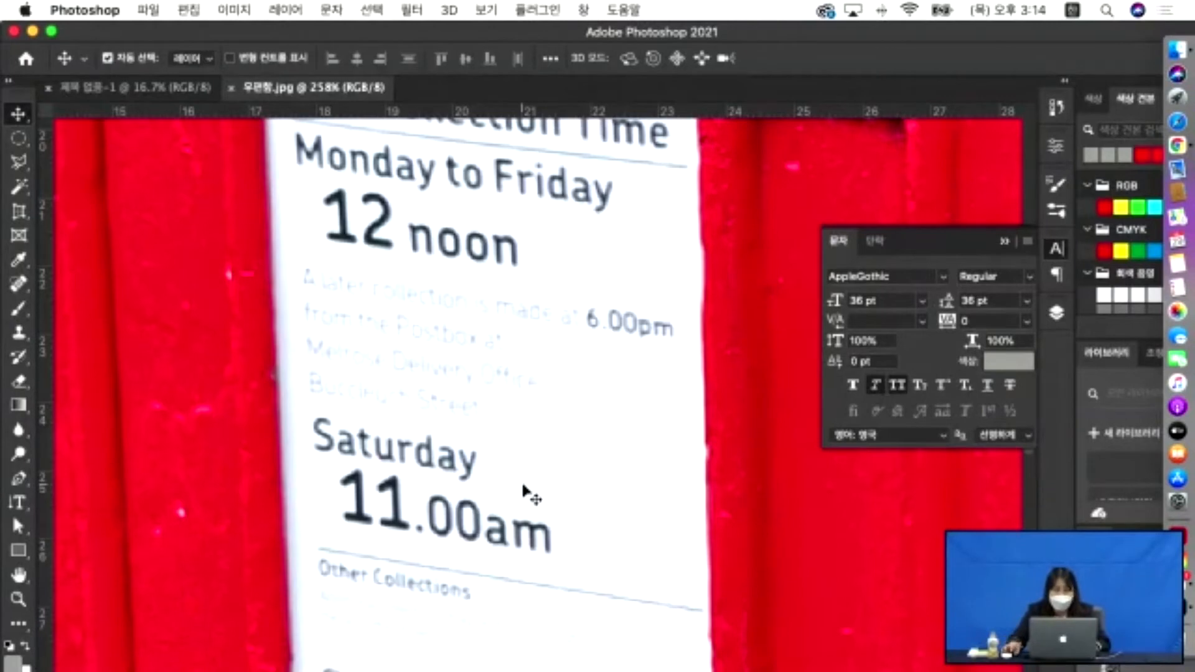
scroll(528, 508, "up", 2)
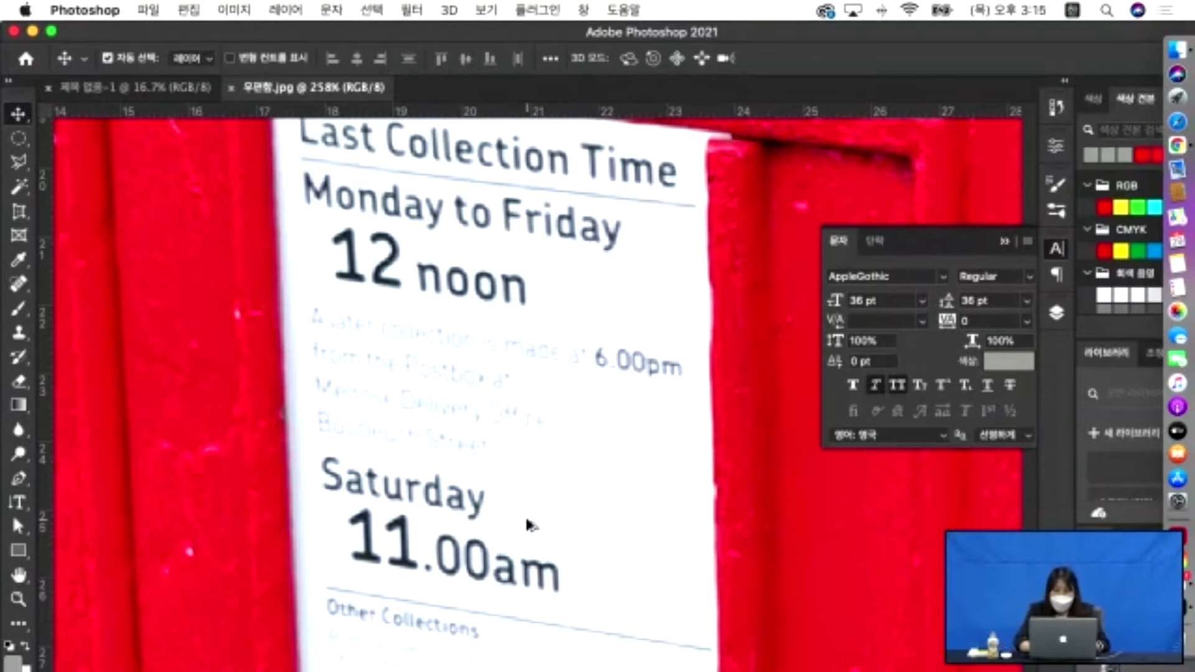
Zoom the mailbox photo out to 66.7% and back in to 300% with the Move tool still active.
key("super+minus")
key("super+minus")
key("super+minus")
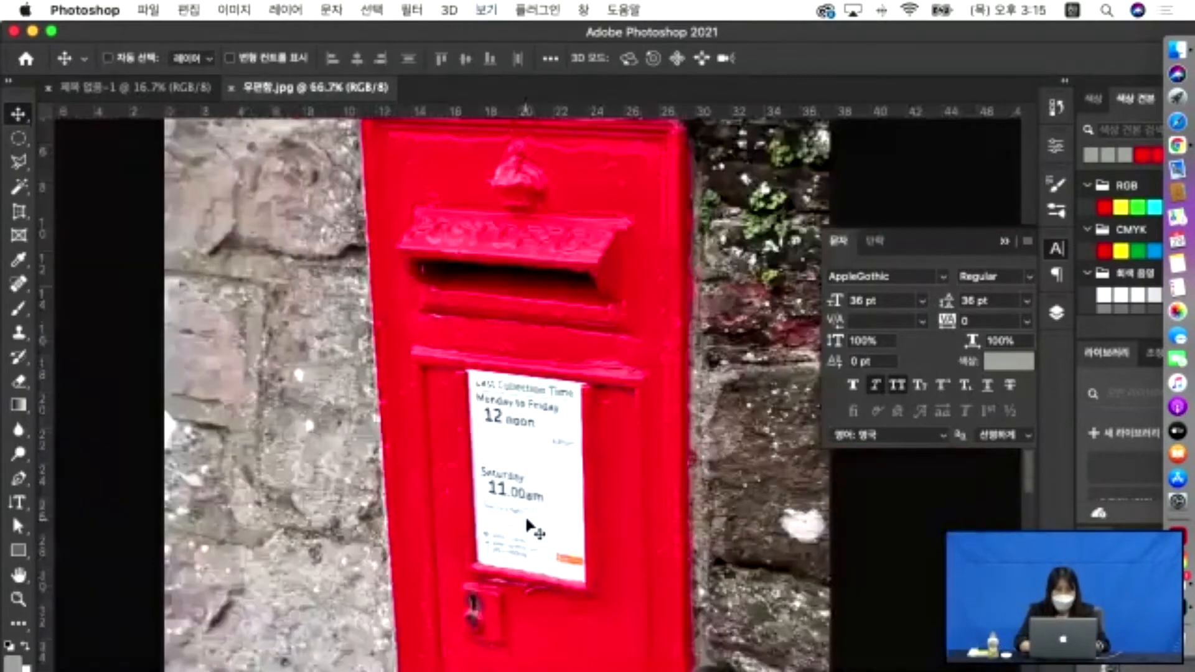
key("super+plus")
key("super+plus")
key("super+plus")
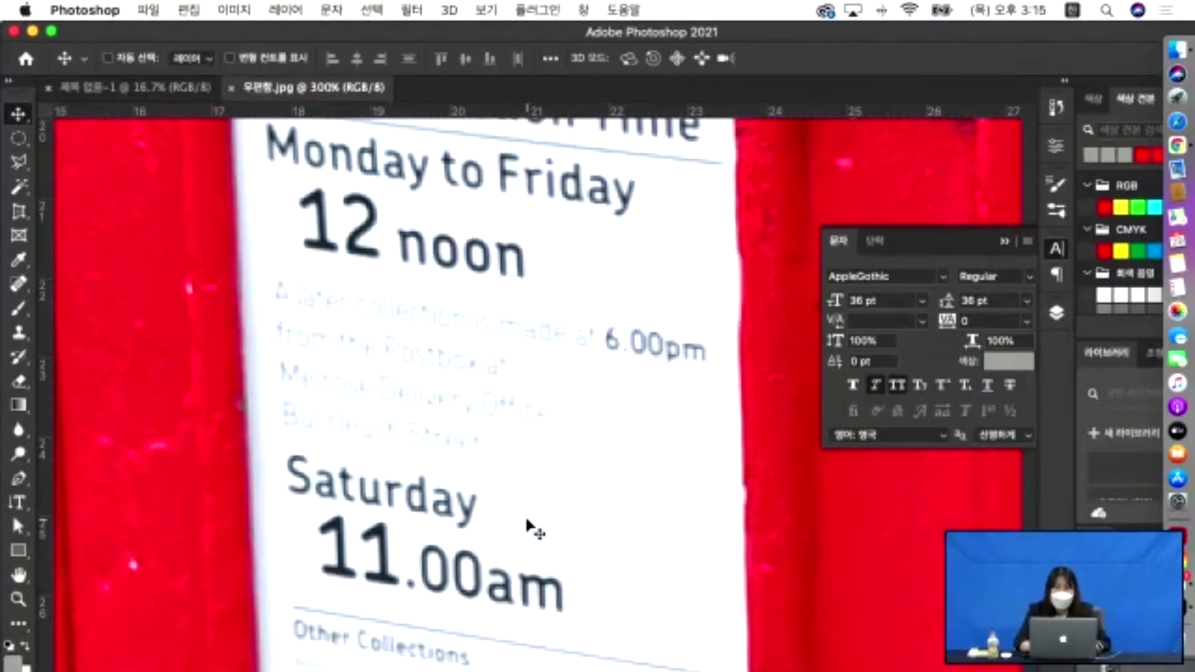
Zoom the mailbox photo out to 33.3%.
key("super+minus")
key("super+minus")
key("super+minus")
key("super+minus")
key("super+minus")
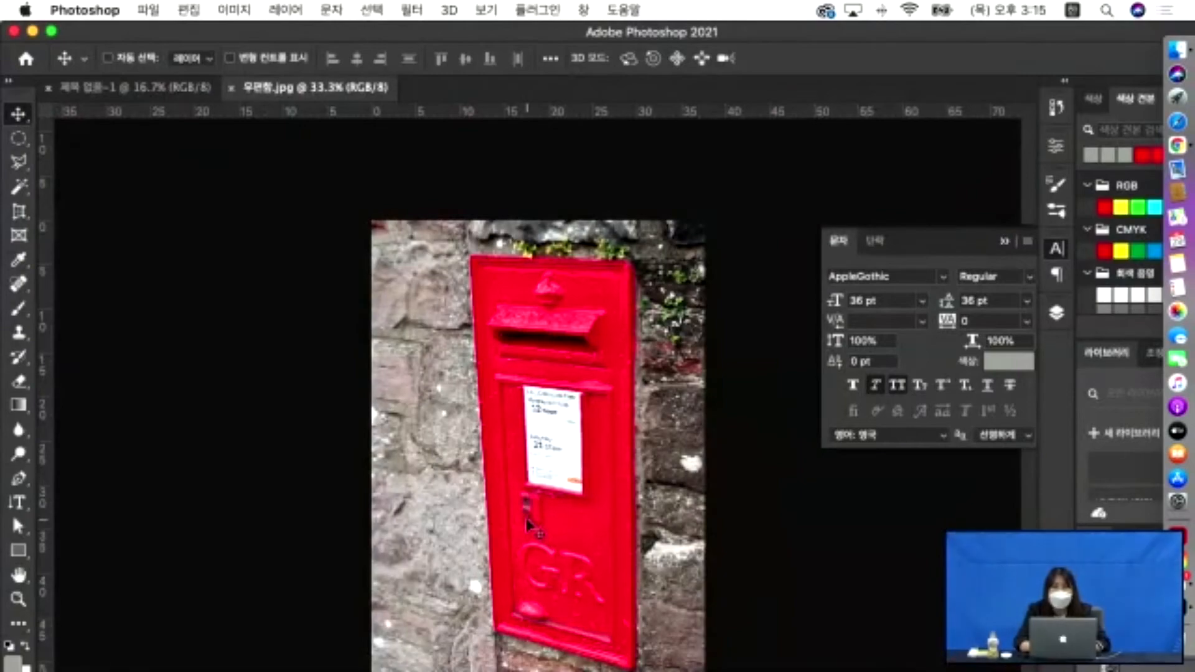
Zoom in on the mailbox notice to 400%.
key("super+plus")
key("super+plus")
key("super+plus")
key("super+plus")
key("super+plus")
key("super+plus")
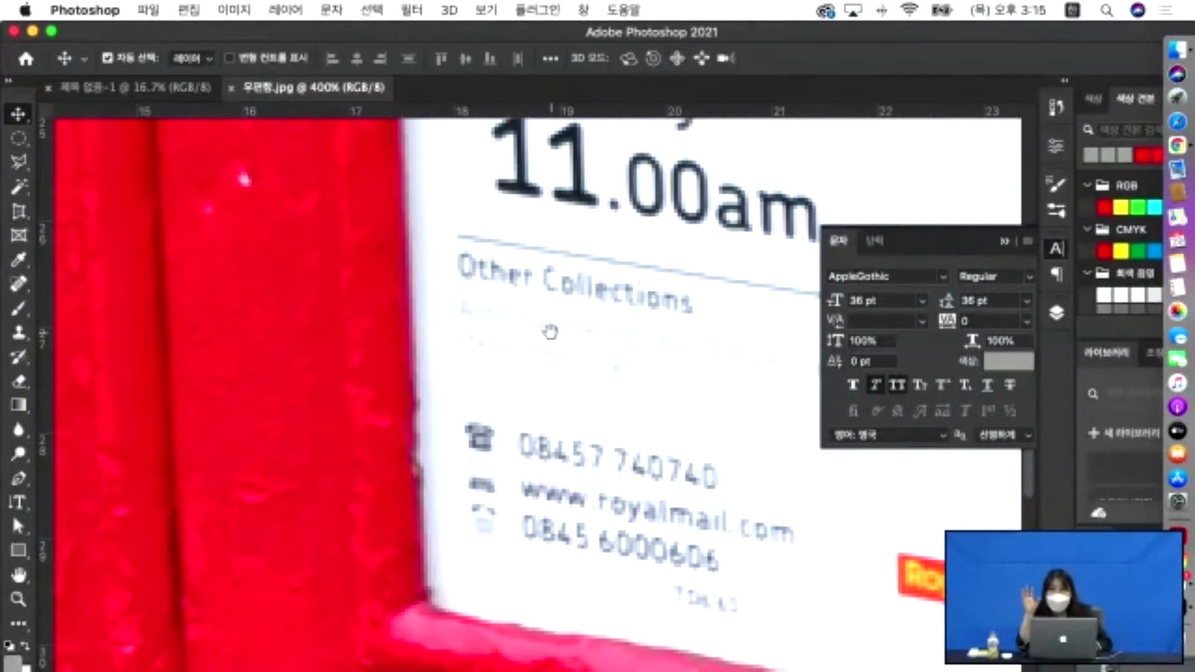
Pan the magnified notice with the temporary Hand tool from the contact details up to the Last Collection Time heading.
left_click_drag(548, 331, 441, 489)
left_click_drag(525, 304, 405, 480)
left_click_drag(483, 264, 467, 441)
left_click_drag(400, 323, 581, 327)
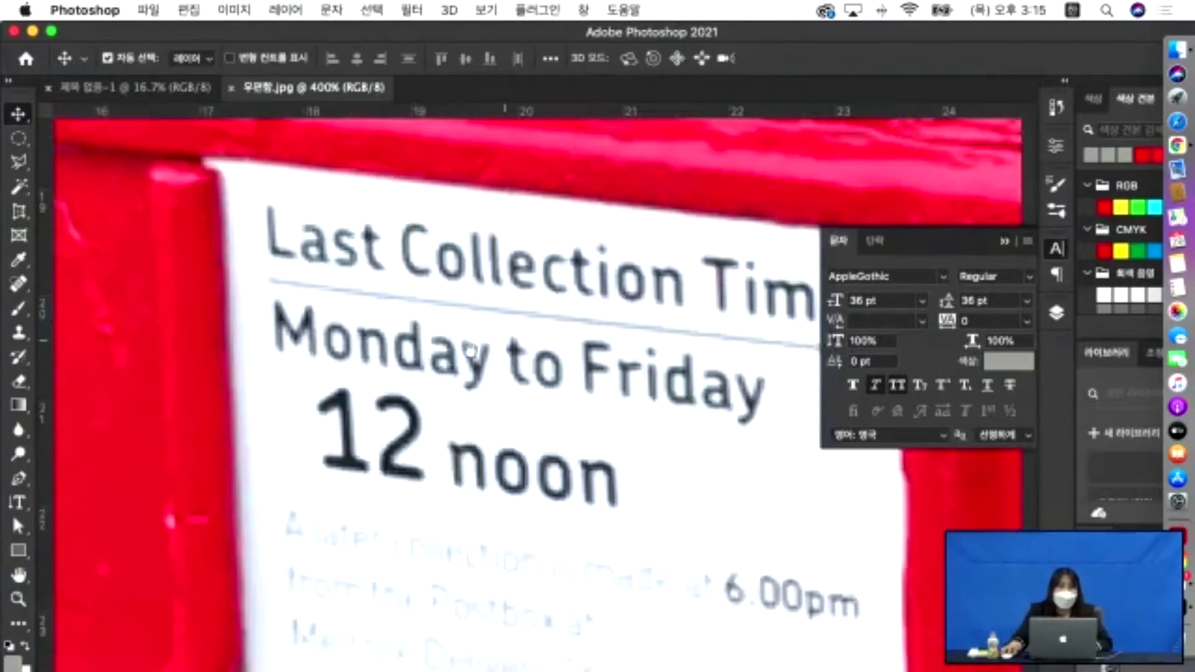
scroll(515, 337, "down", 3)
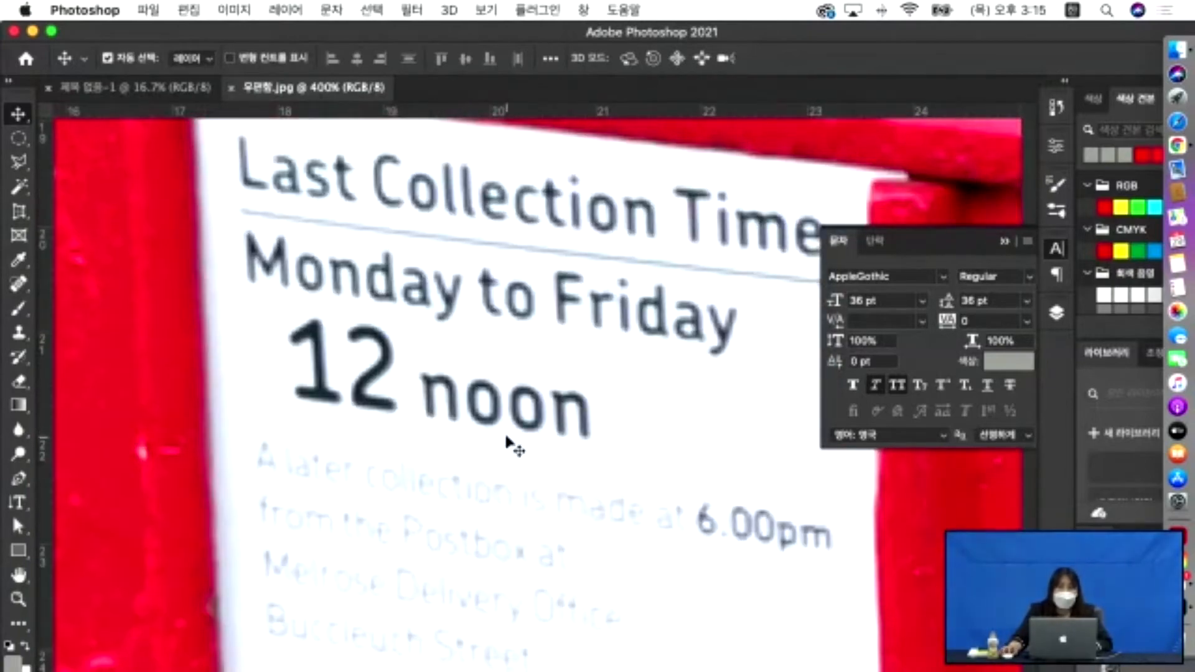
Demonstrate stepwise zooming on the notice, enlarging it to 600% and reducing it to 200%.
key("super")
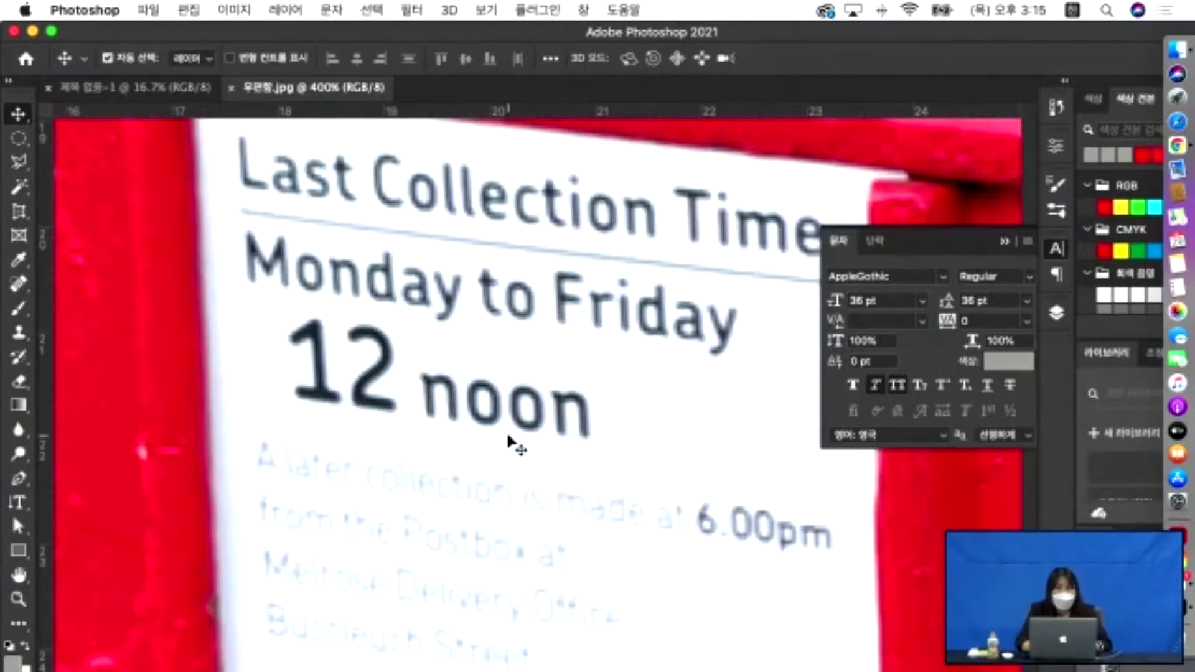
key("super+minus")
key("super+minus")
key("super+plus")
key("super+plus")
key("super+plus")
key("super+plus")
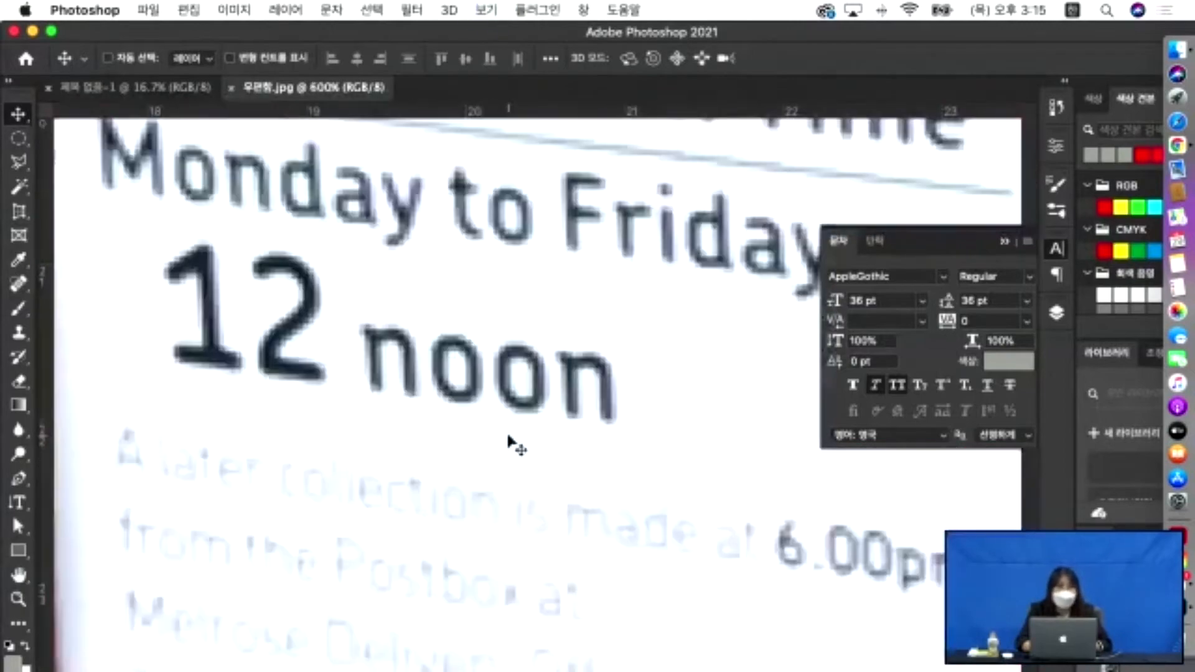
key("super+minus")
key("super+minus")
key("super+minus")
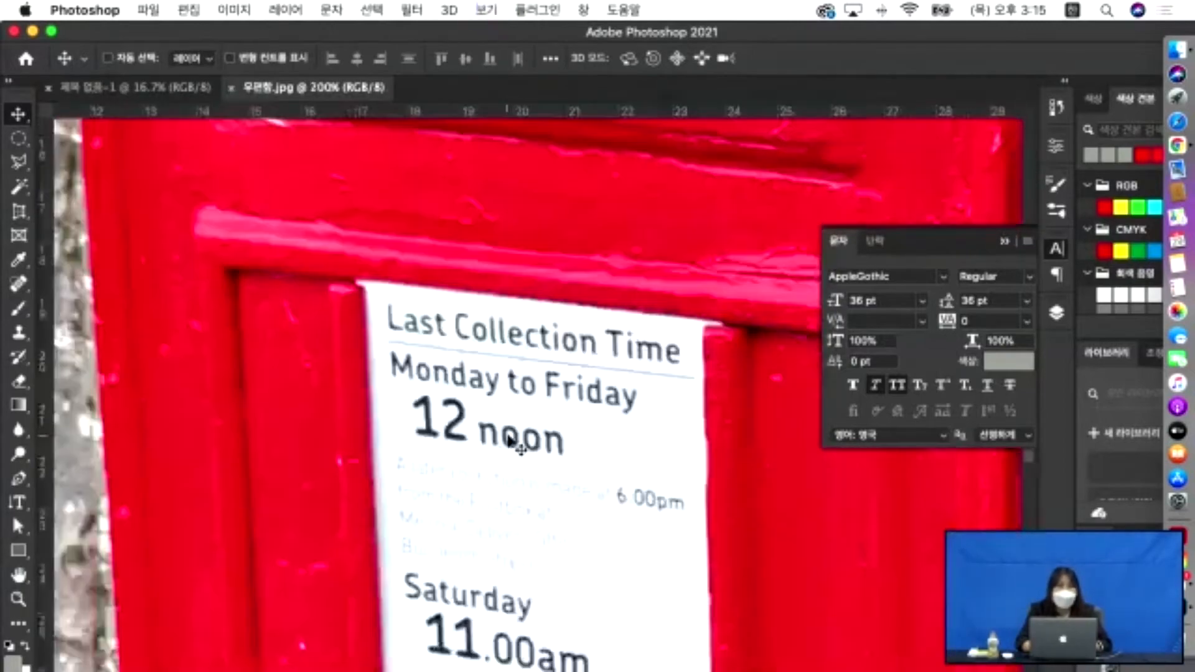
Repeat zooming in and out on the notice, ending at 200%.
key("super+plus")
key("super+plus")
key("super+plus")
key("super+minus")
key("super+minus")
key("super+minus")
key("super+minus")
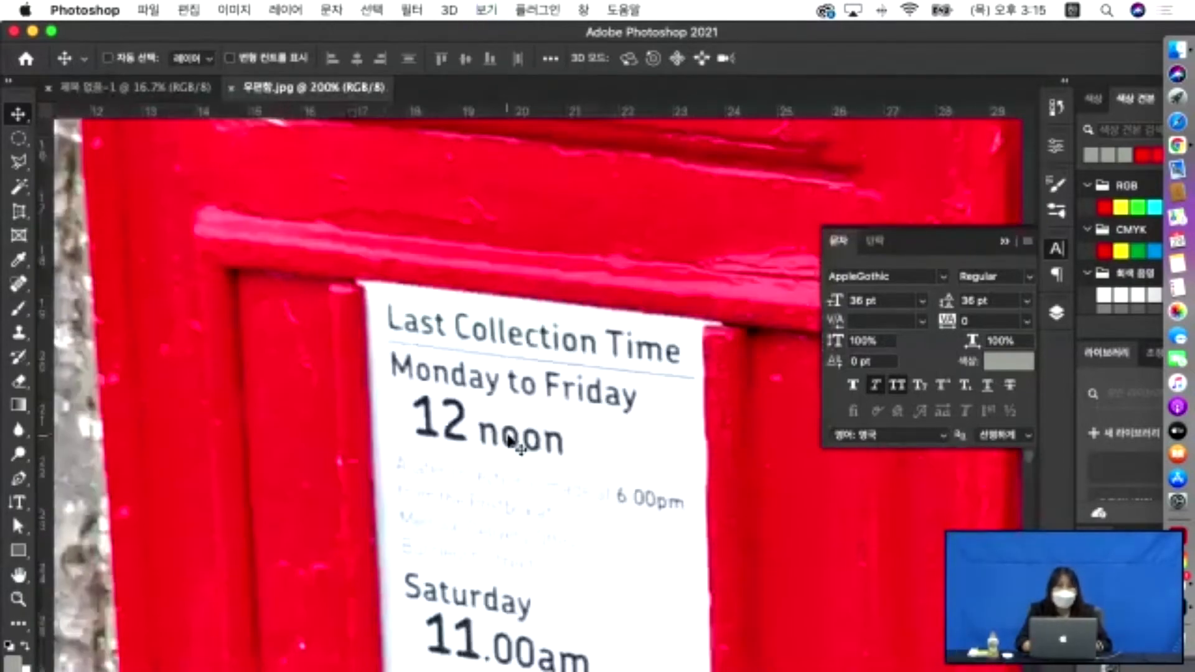
key("super+plus")
key("super+minus")
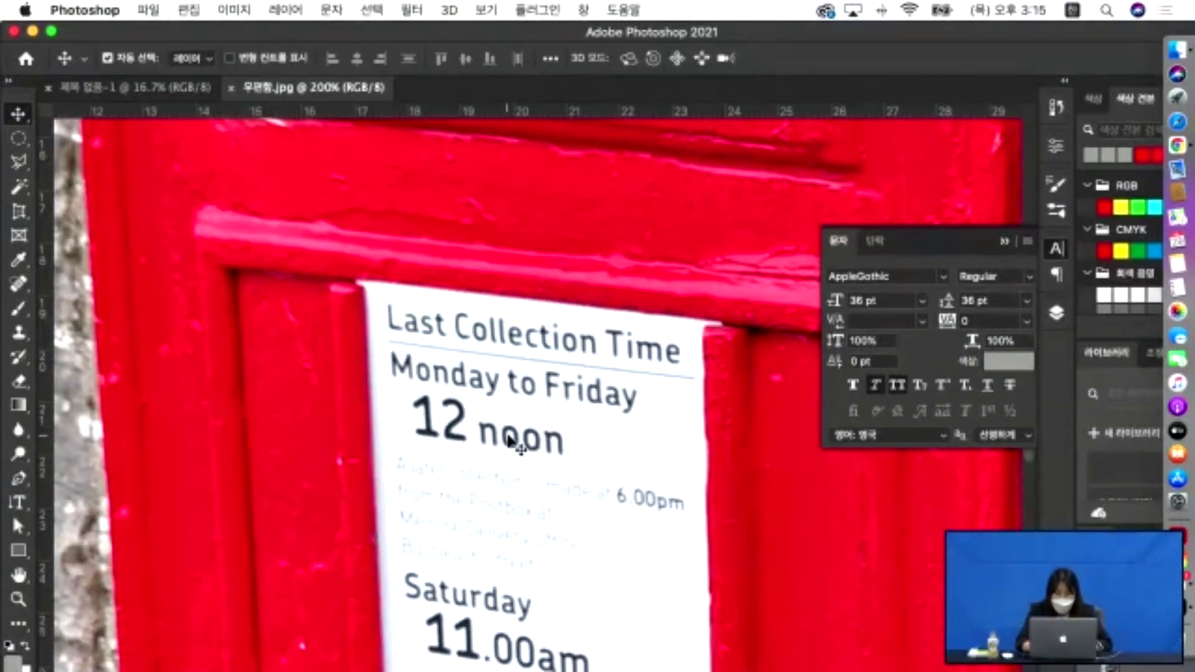
Pan the 200% view up to the mail slot above the notice.
scroll(509, 440, "up", 5)
scroll(509, 440, "left", 4)
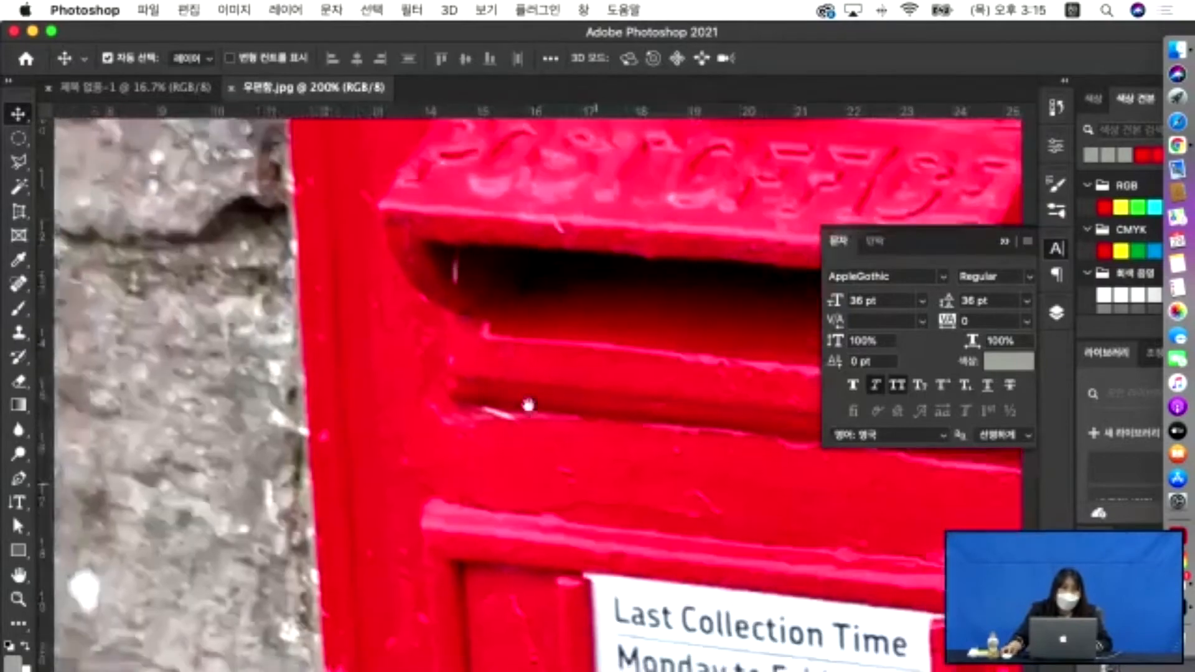
scroll(475, 448, "down", 4)
scroll(475, 449, "right", 3)
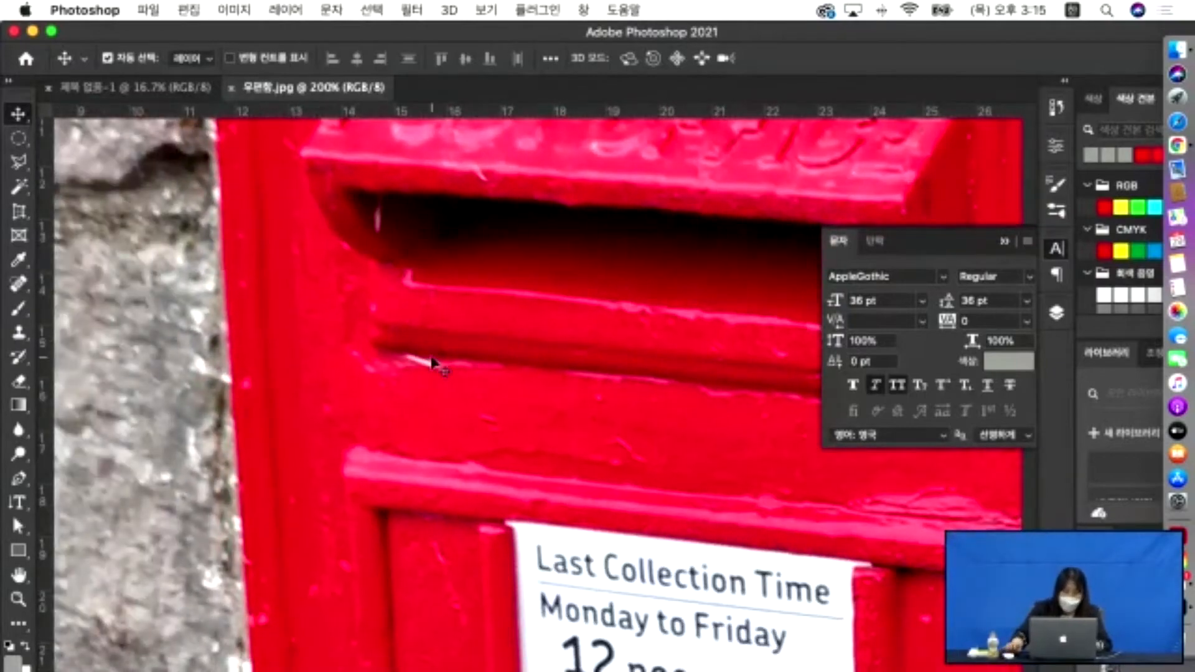
Fit the mailbox photo to the window, zoom it out and back in, and fit it to the window again.
key("super+0")
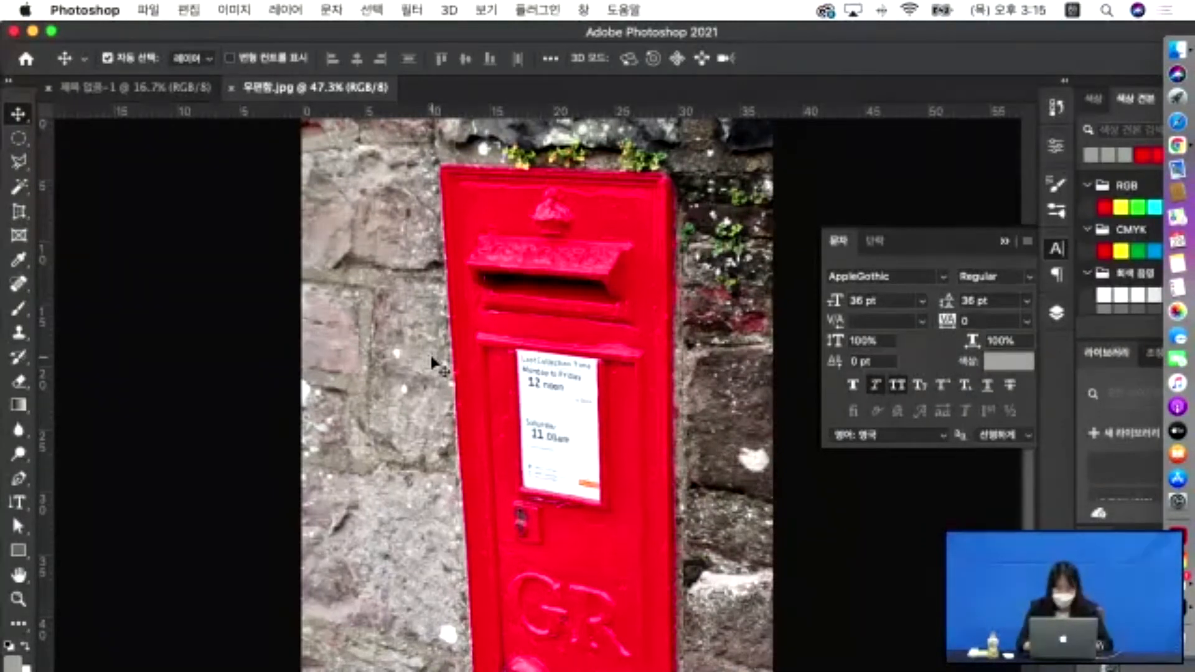
key("super+minus")
key("super+minus")
key("super+minus")
key("super+minus")
key("super+equal")
key("super+equal")
key("super+equal")
key("super+equal")
key("super+0")
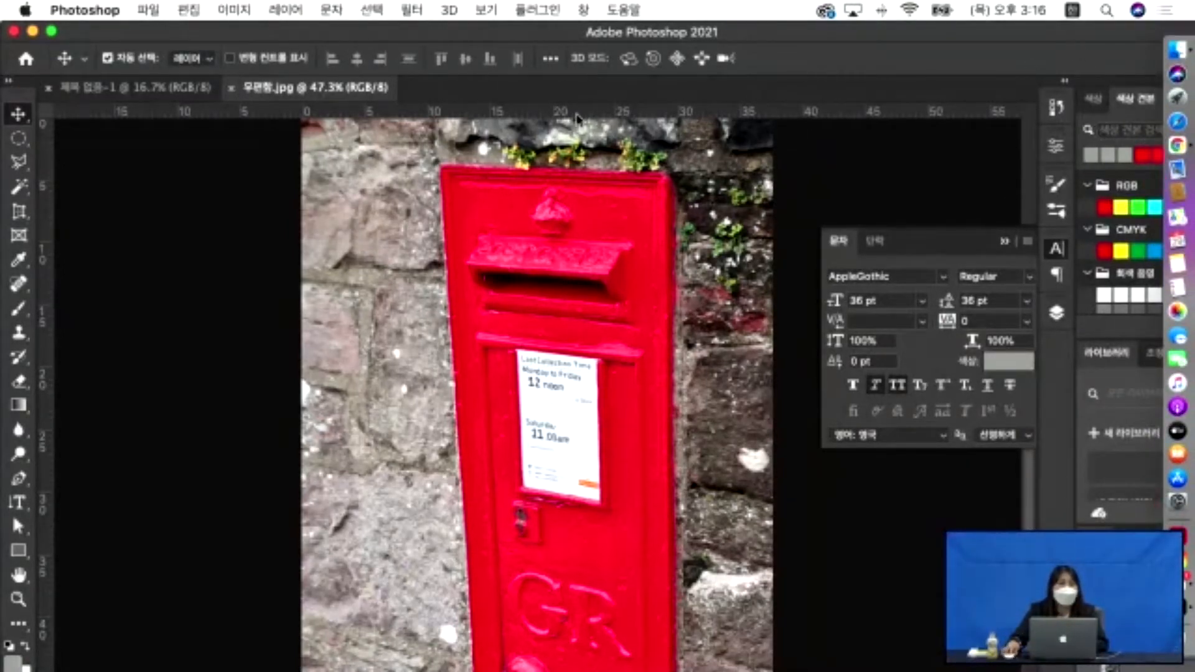
Activate the Polygonal Lasso, Magic Wand, Crop, Frame, Eyedropper and Spot Healing Brush tools in turn to compare their options.
left_click(18, 162)
left_click(18, 186)
left_click(19, 211)
left_click(18, 236)
left_click(19, 259)
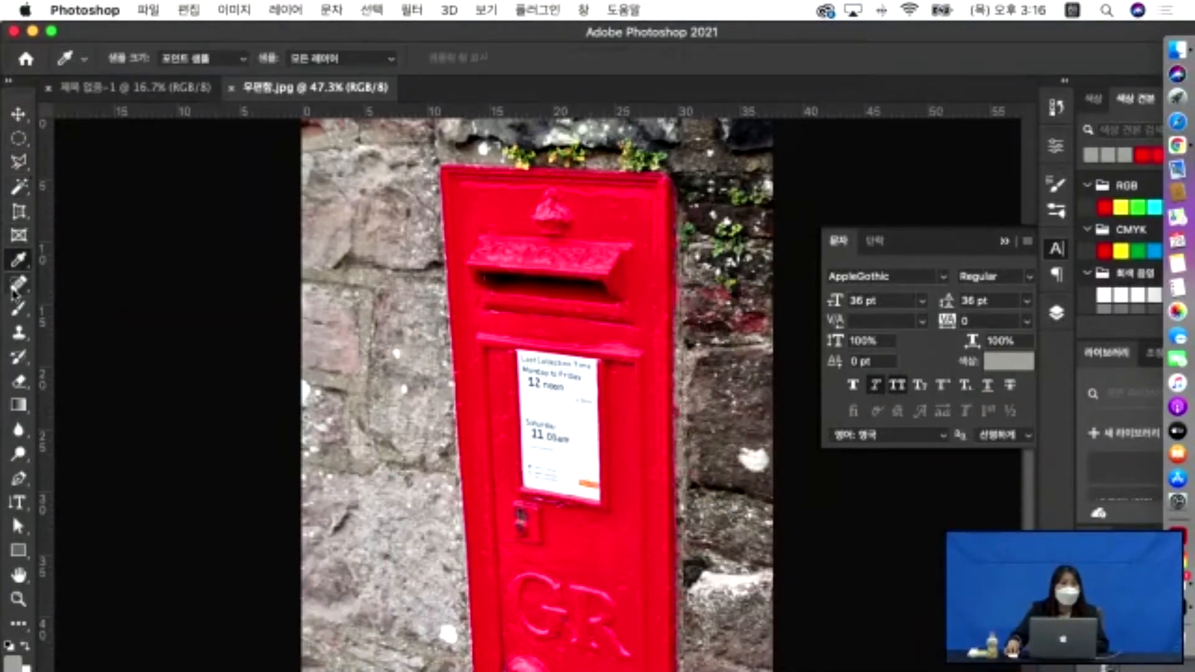
left_click(19, 284)
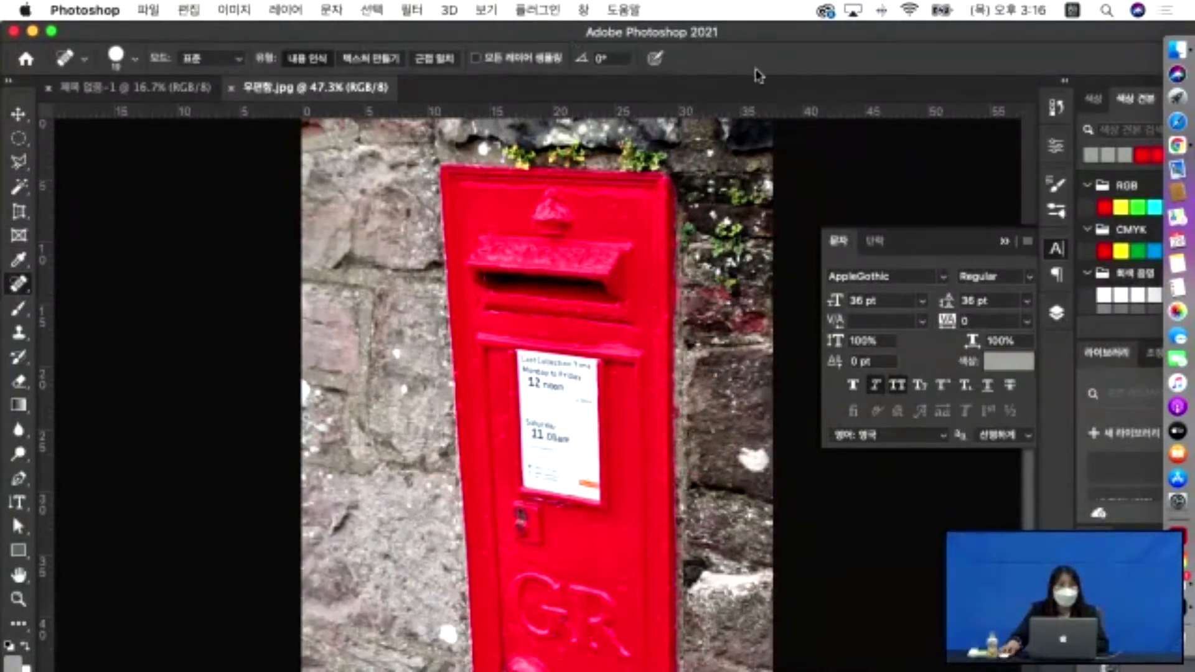
Compare the options of the Brush, History Brush, Eraser, Gradient and Dodge tools, and return to the Move tool.
left_click(18, 309)
left_click(19, 357)
left_click(19, 381)
left_click(19, 406)
left_click(19, 454)
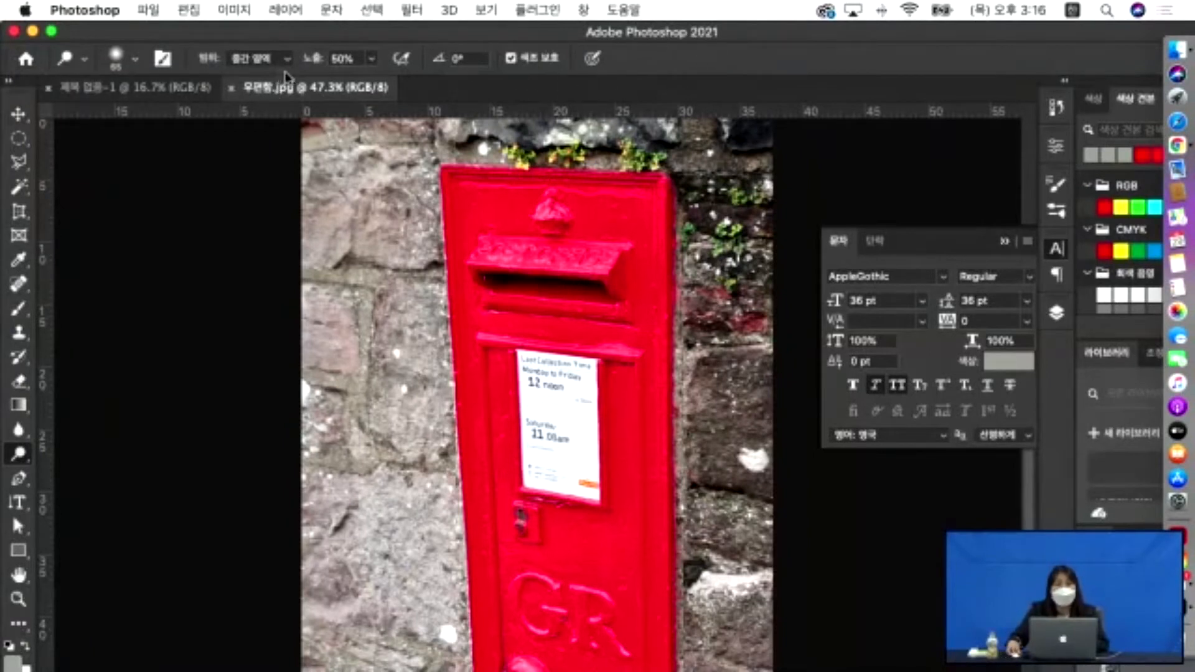
left_click(18, 114)
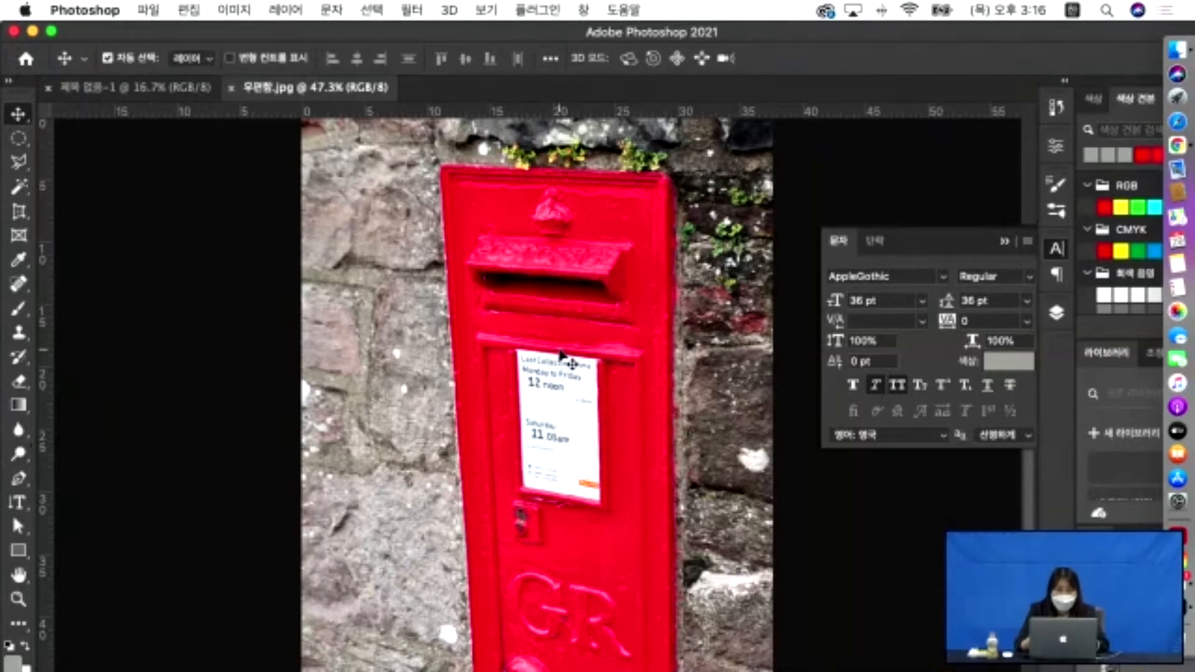
Switch to Finder and compare the previews of 04_클립_f.jpg and 04_클립.jpg in the folder b. 선택도구 알아보기.
left_click(1179, 56)
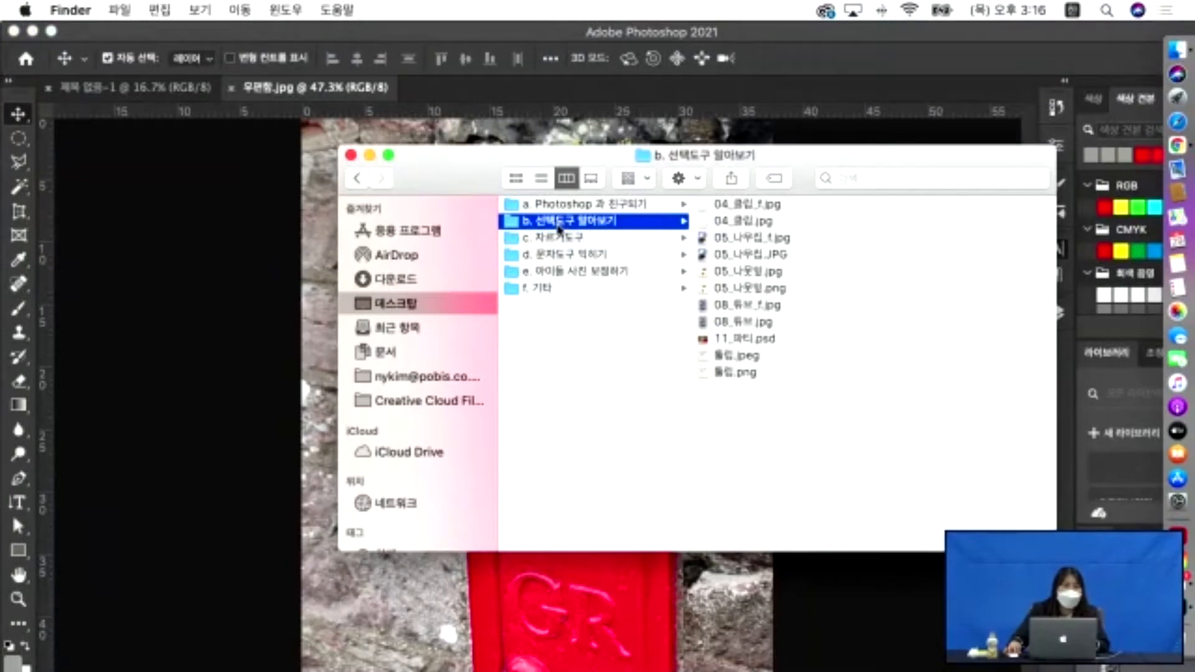
left_click(739, 207)
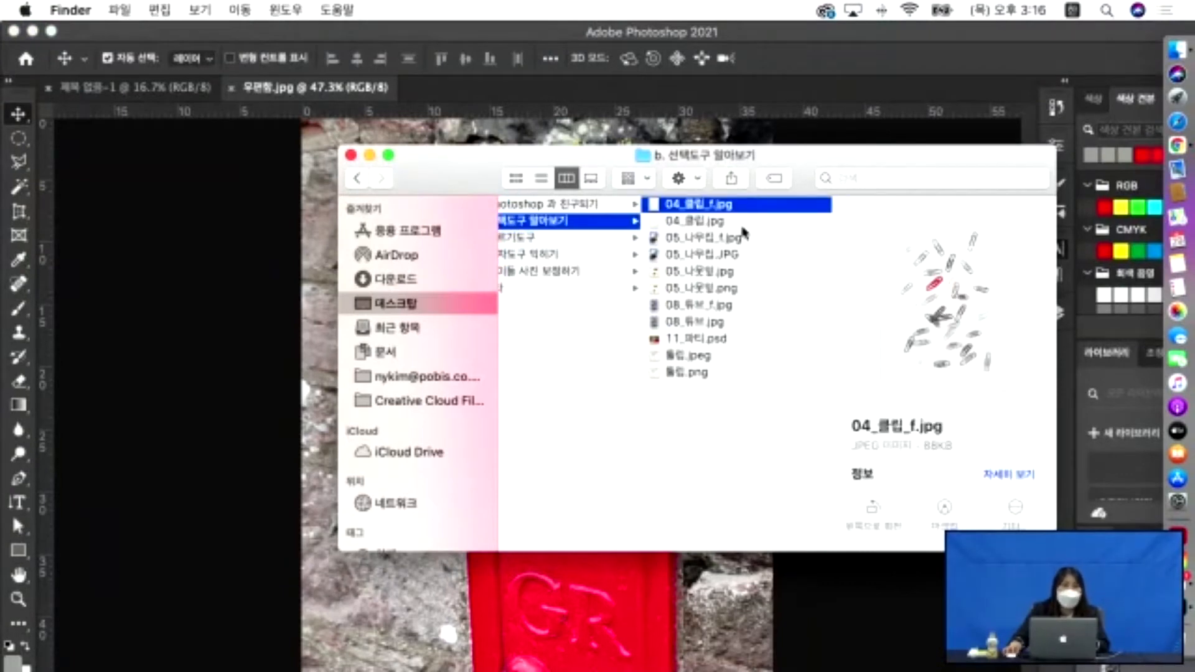
left_click(685, 222)
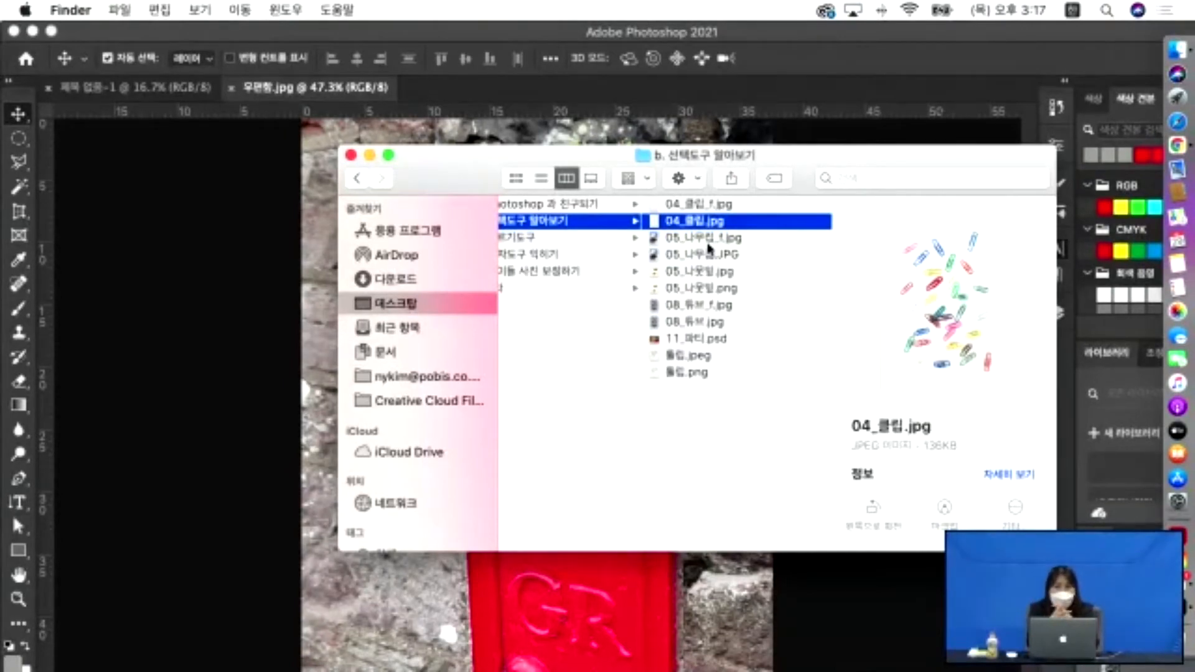
left_click(705, 205)
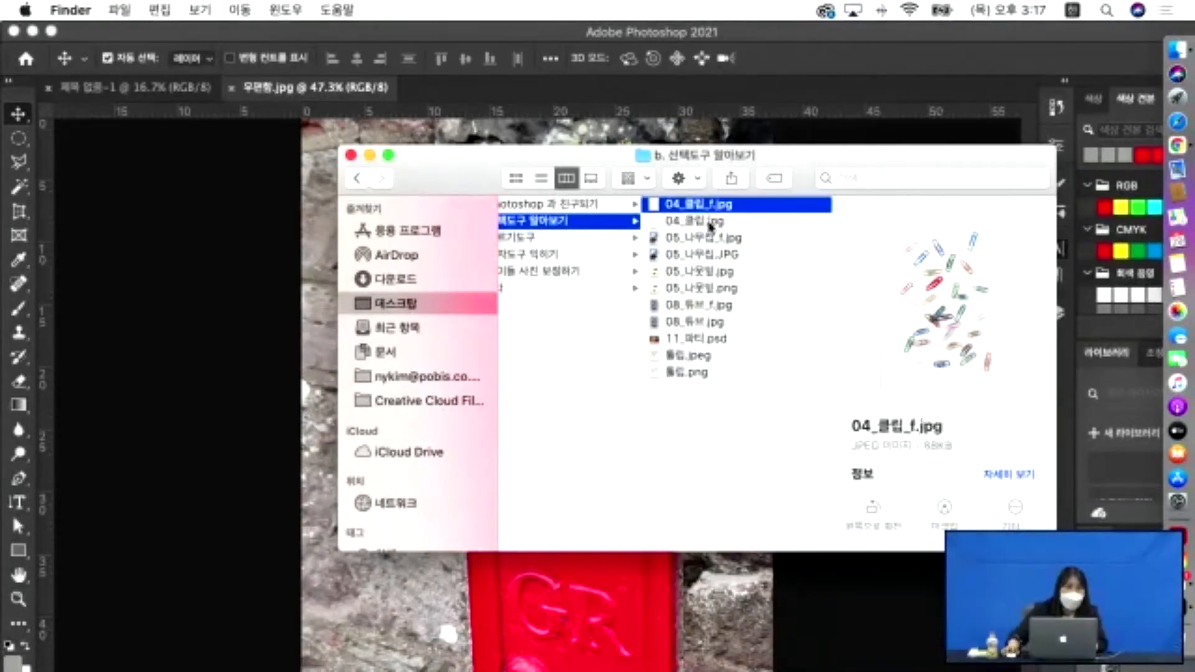
Open 04_클립_f.jpg and 04_클립.jpg in separate preview windows and place them side by side for comparison.
double_click(680, 207)
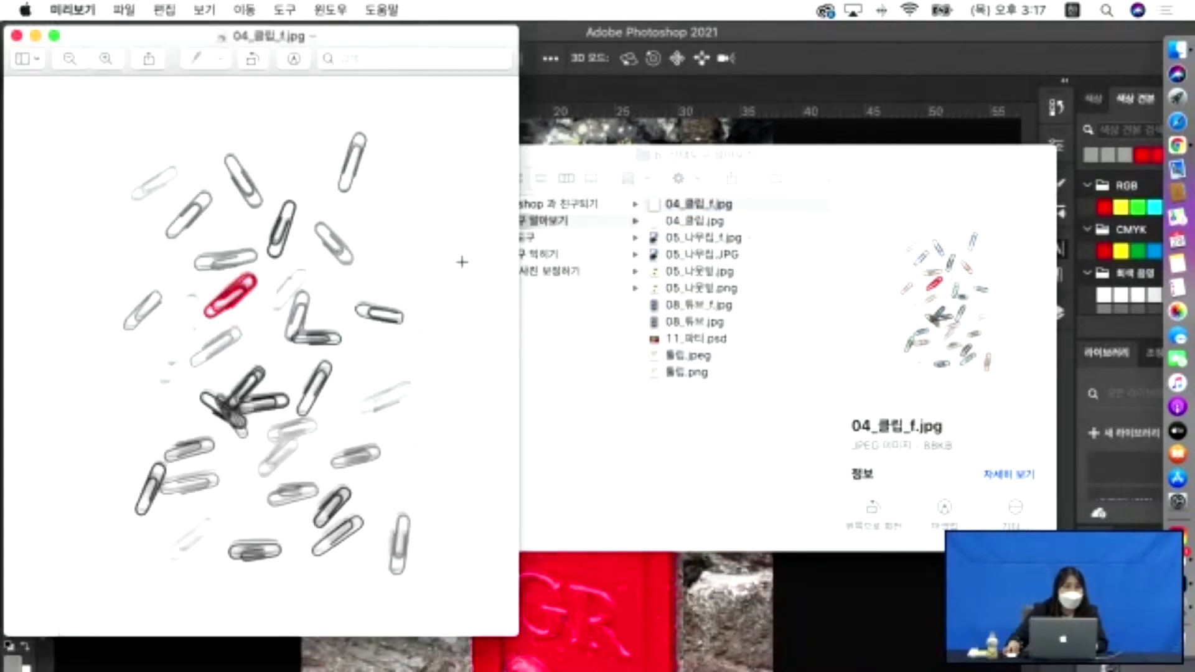
double_click(693, 221)
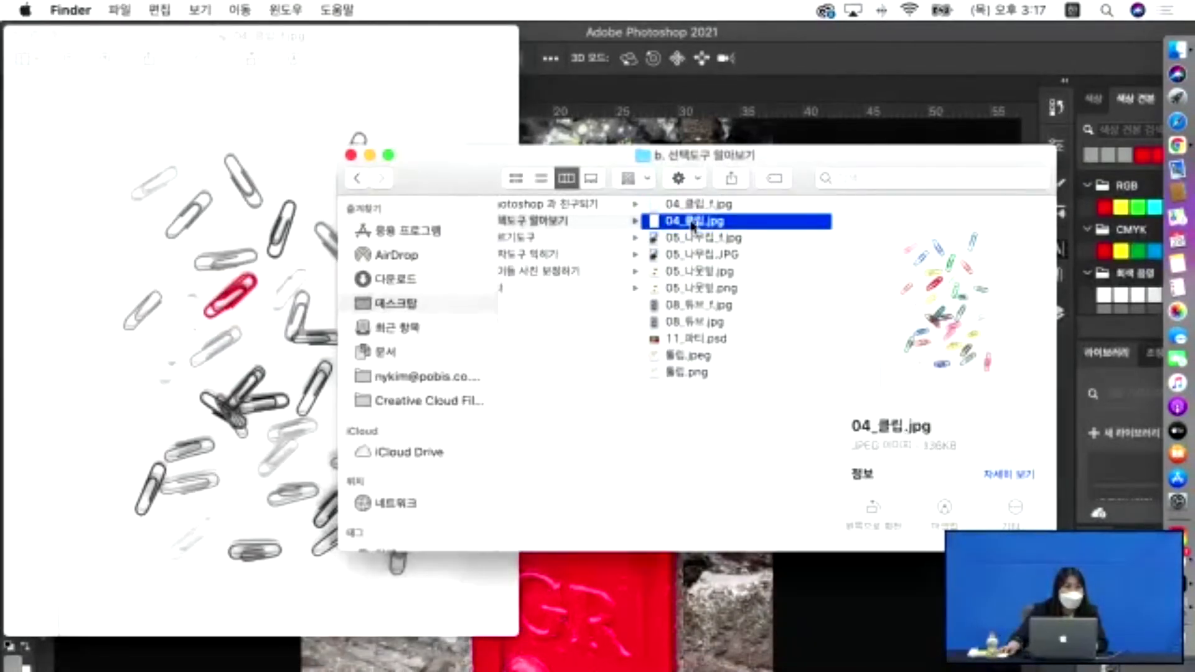
left_click_drag(325, 59, 909, 26)
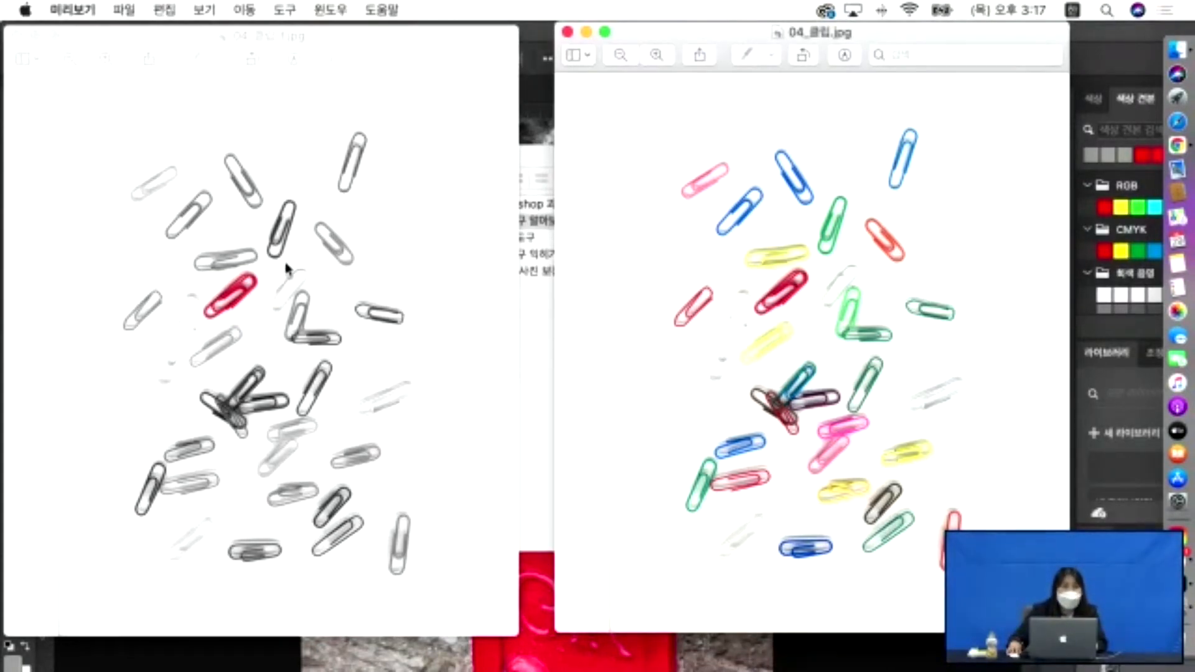
left_click(279, 234)
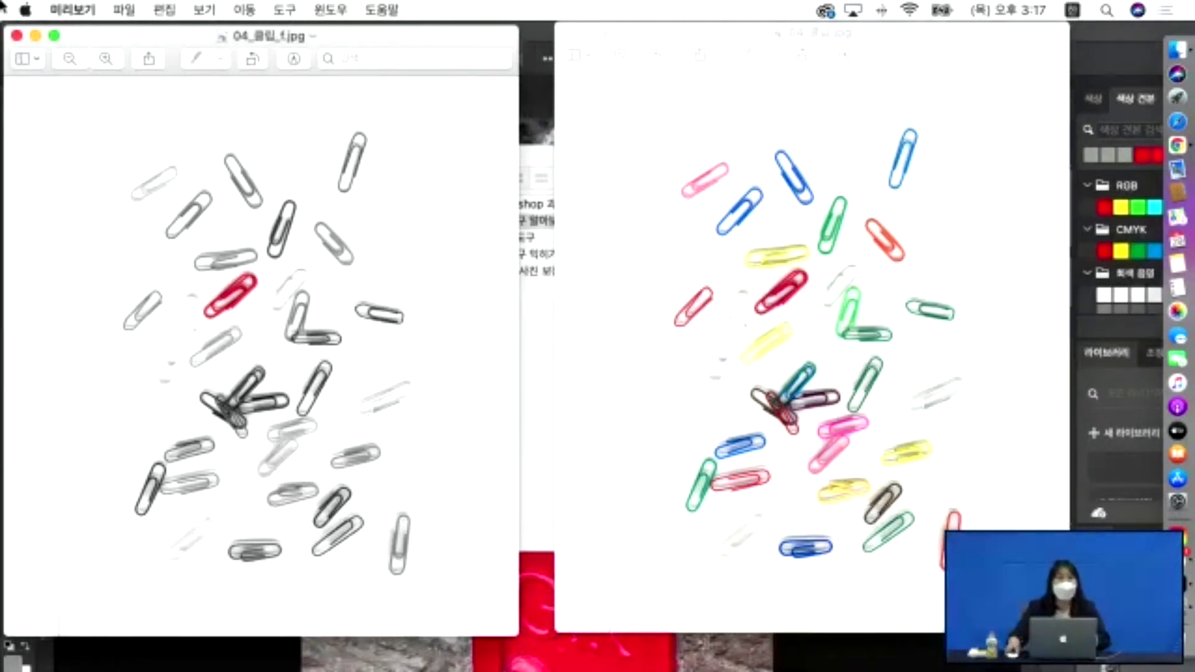
Close both paperclip preview windows and return to Photoshop.
left_click(16, 36)
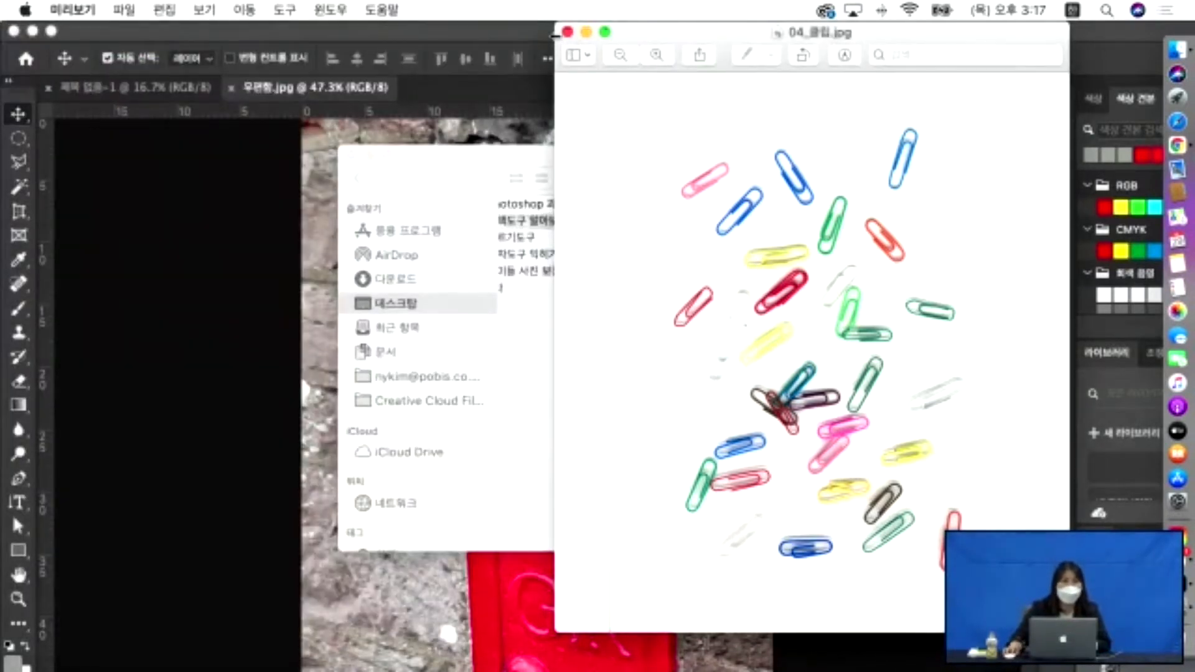
left_click(567, 32)
left_click(296, 246)
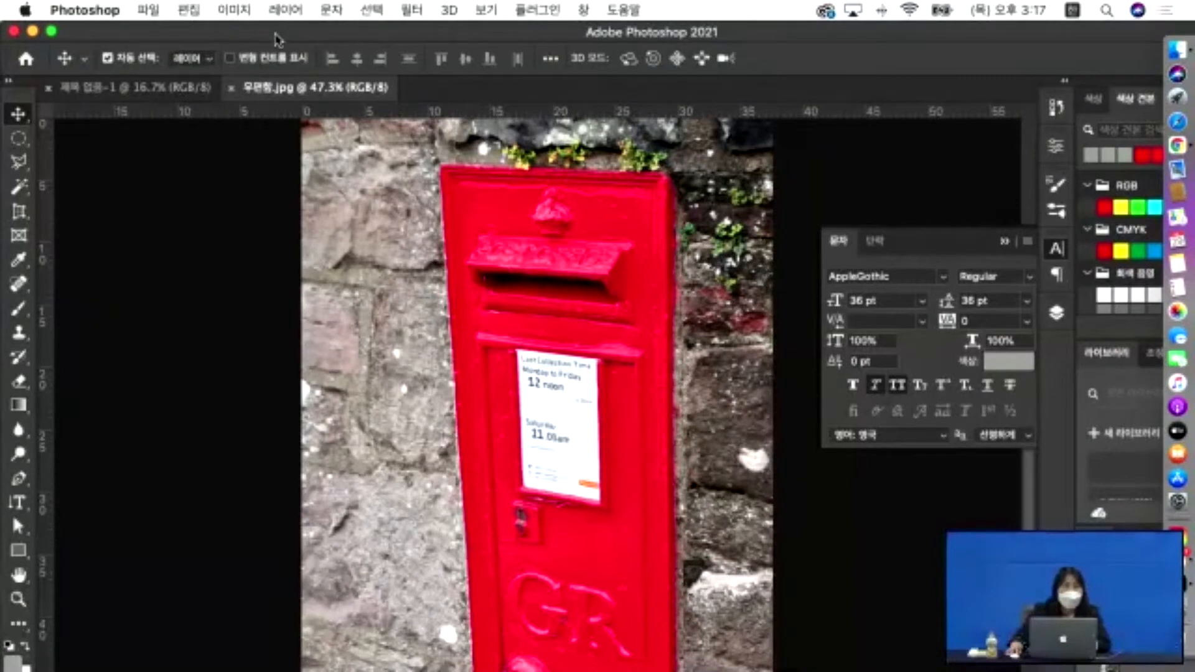
Open 04_클립.jpg in Photoshop from the folder 3. Ps > 기초 > b. 선택도구 알아보기.
key("super+o")
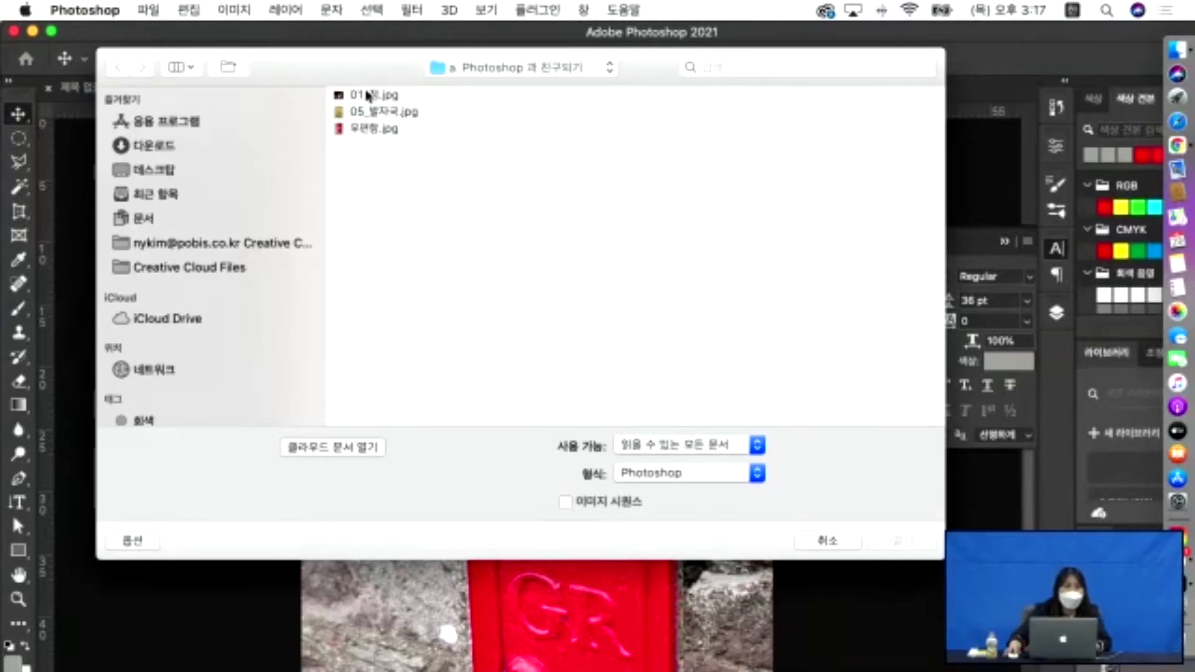
left_click(607, 69)
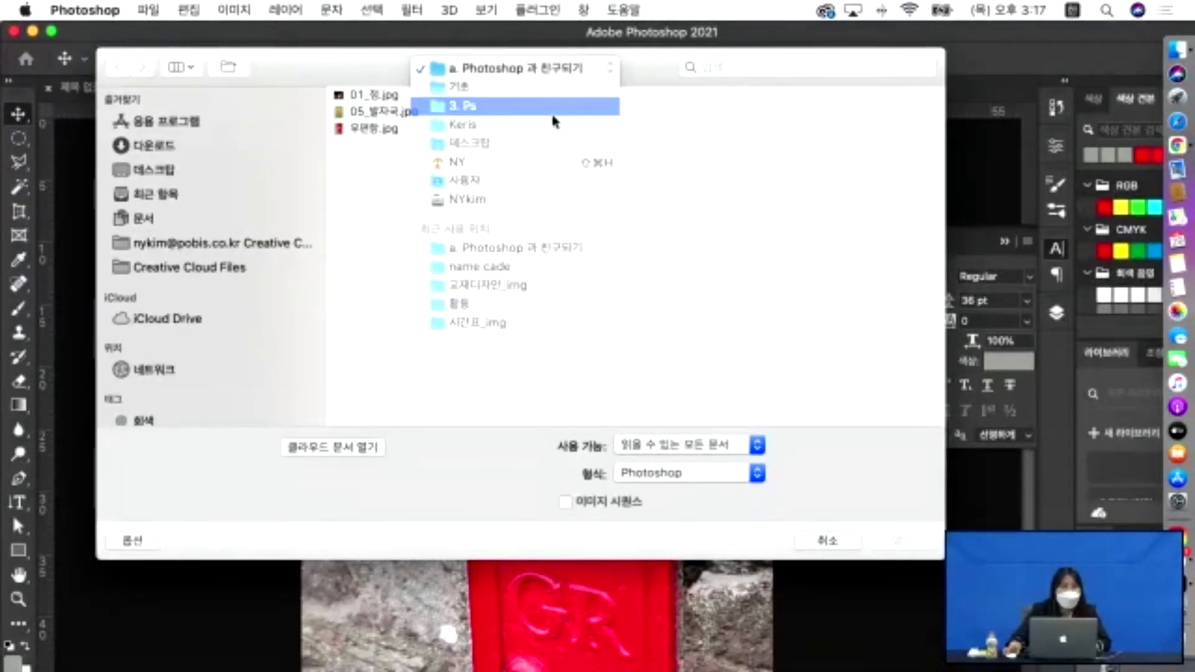
left_click(507, 106)
left_click(743, 98)
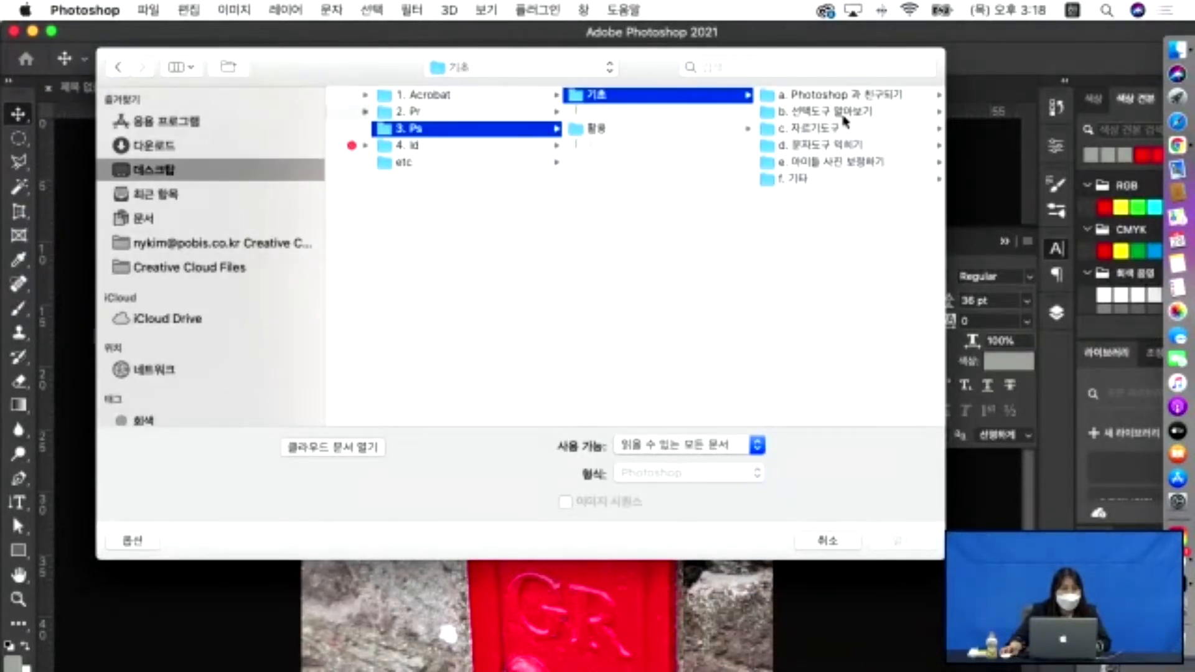
left_click(810, 113)
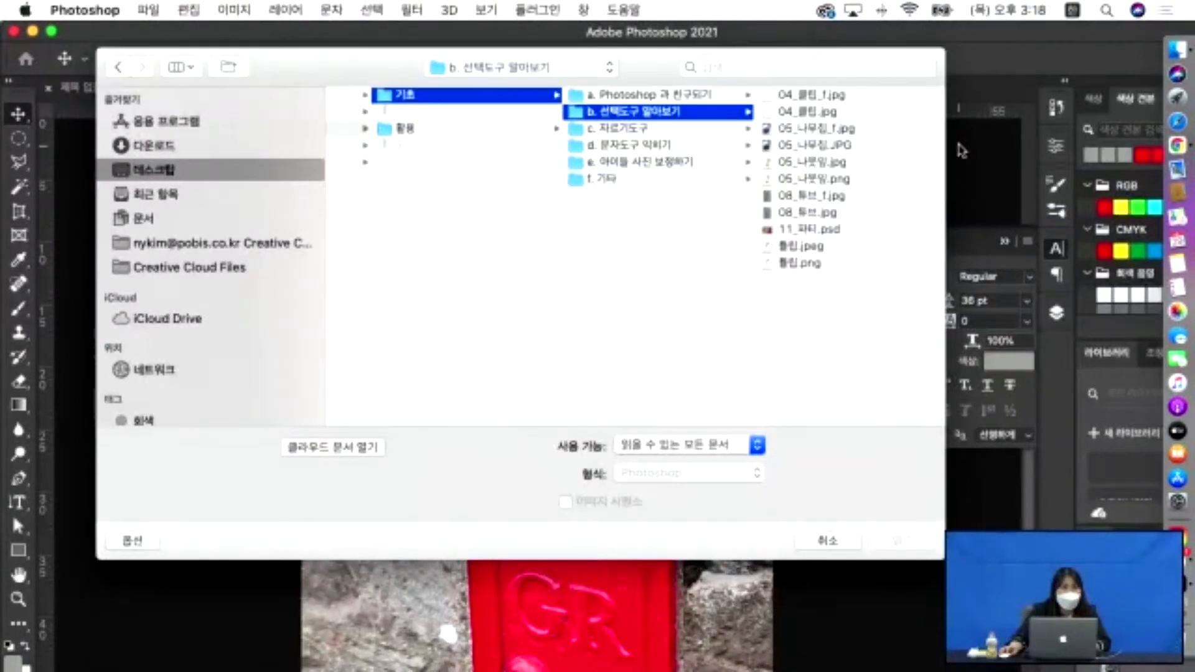
left_click(660, 284)
left_click(669, 112)
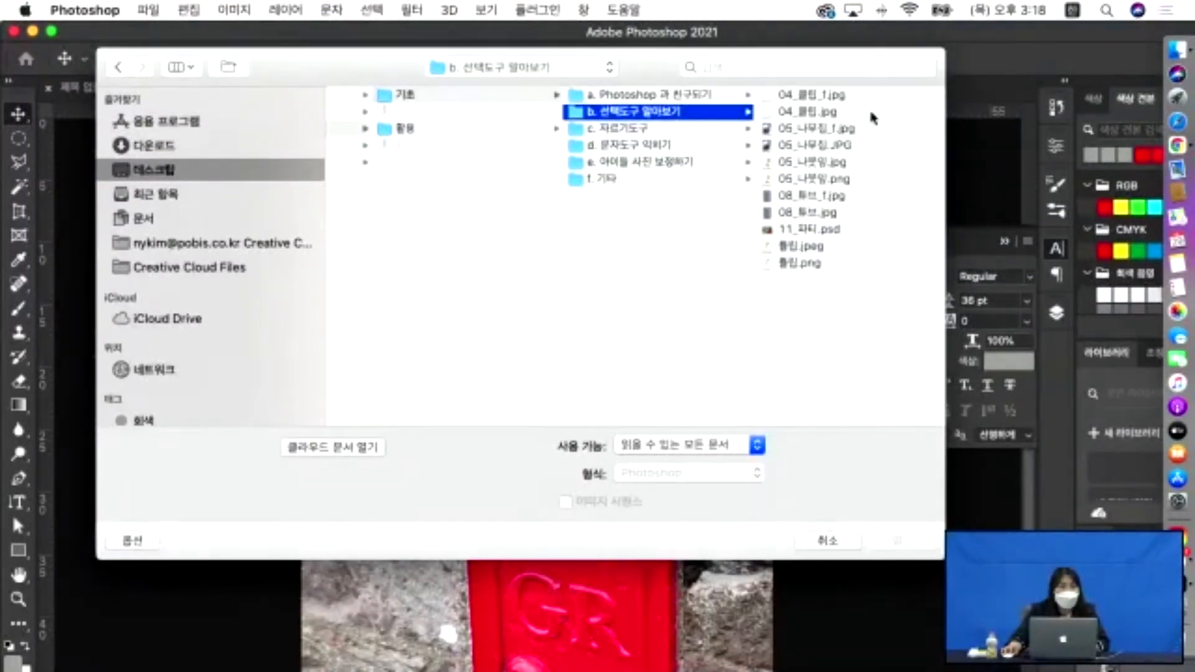
left_click(809, 113)
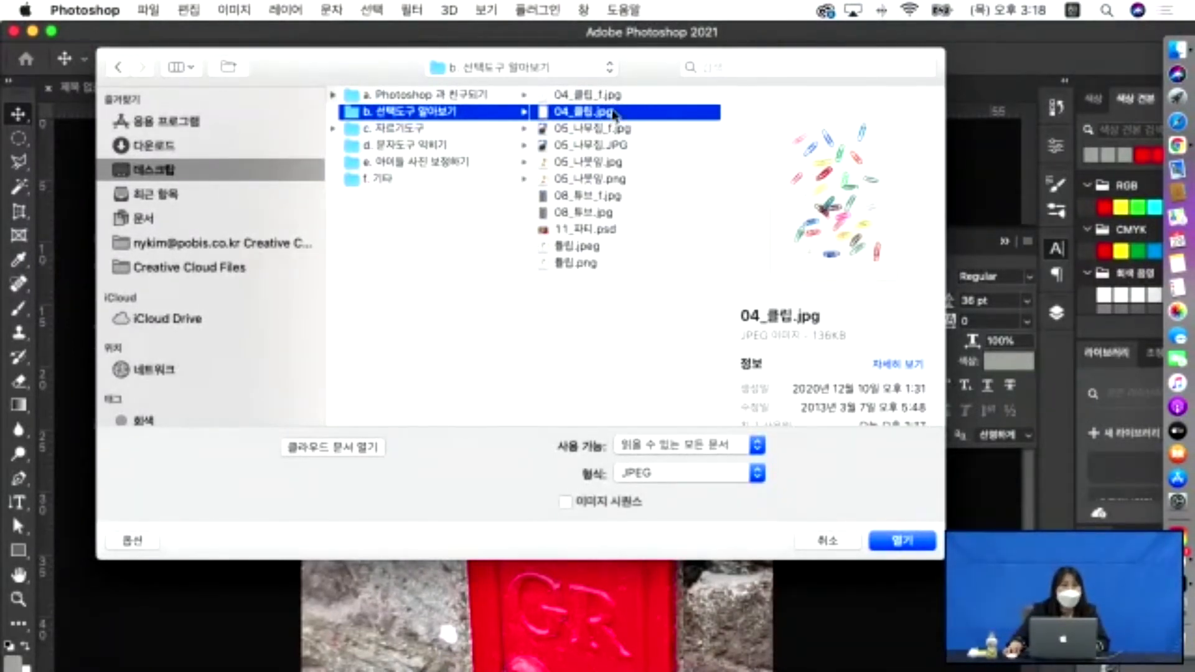
left_click(582, 98)
left_click(585, 113)
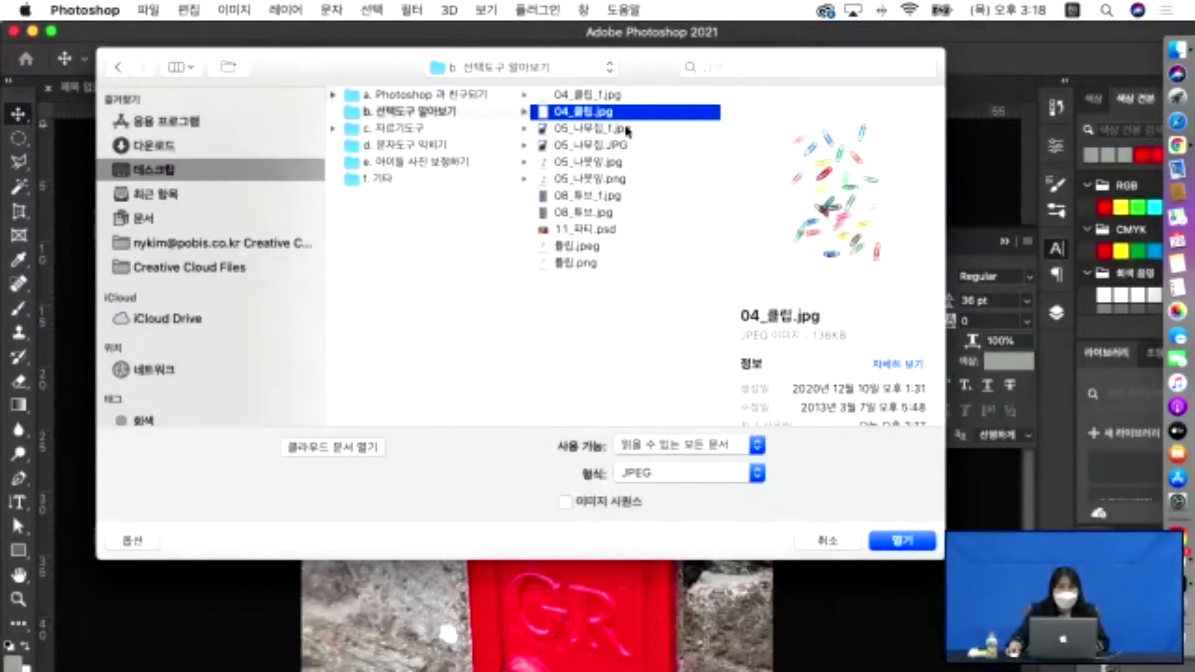
left_click(902, 540)
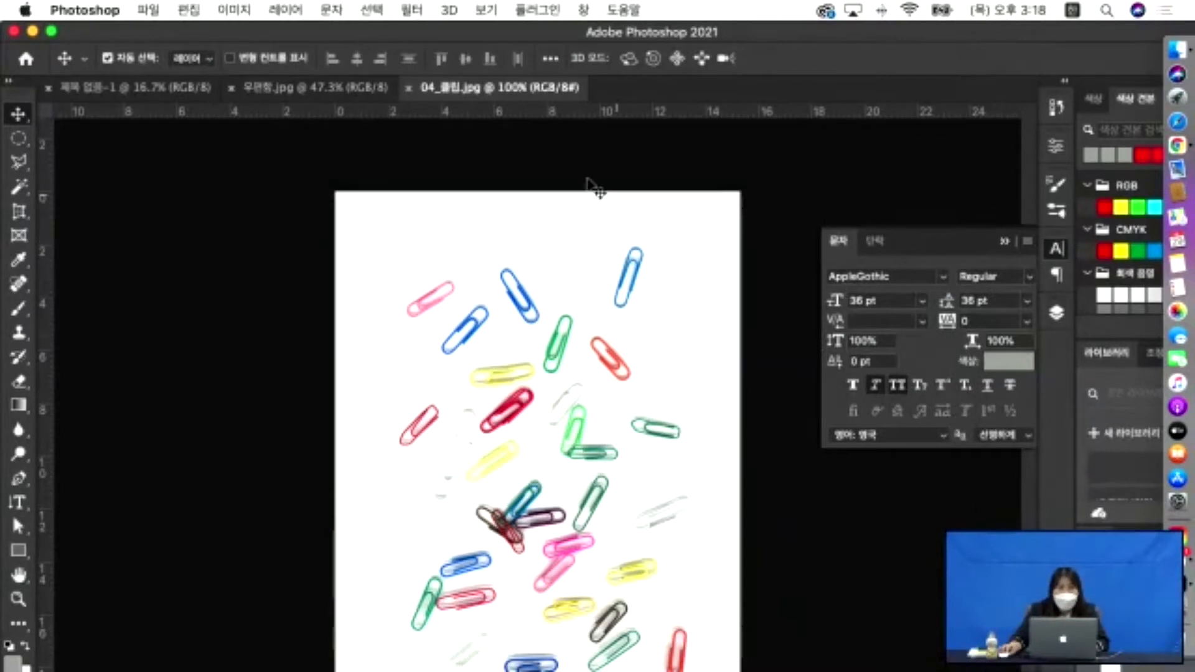
Switch back and forth between the untitled document, the mailbox photo and 04_클립.jpg, ending on 04_클립.jpg.
left_click(315, 89)
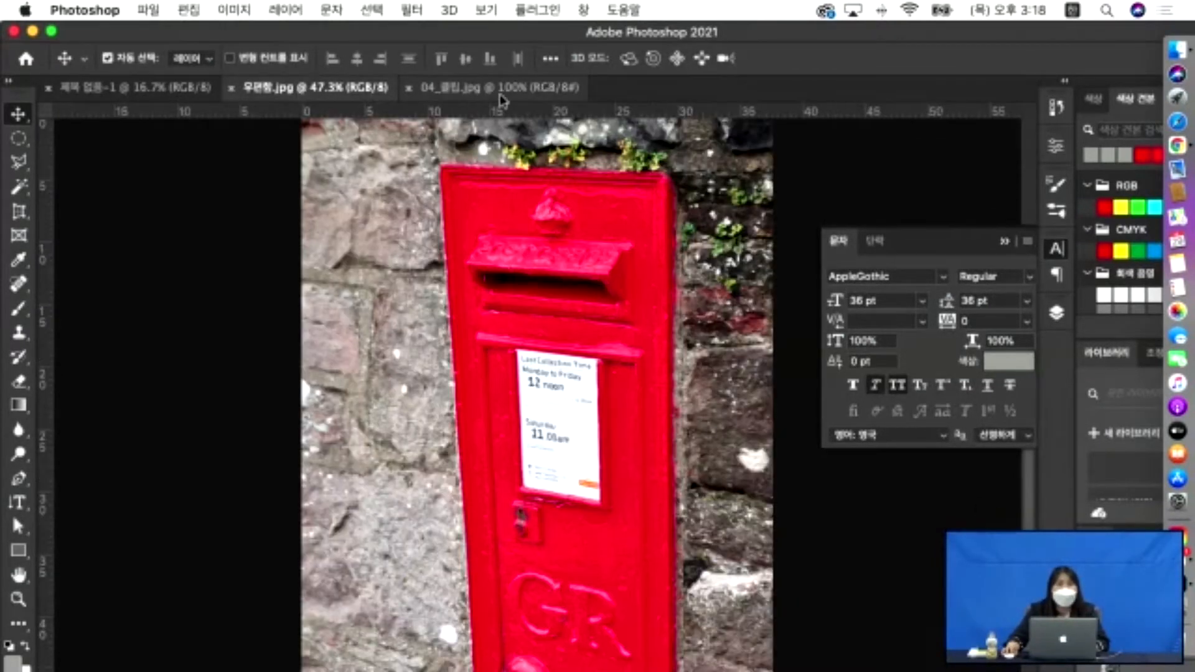
left_click(500, 96)
left_click(316, 99)
left_click(134, 91)
left_click(349, 91)
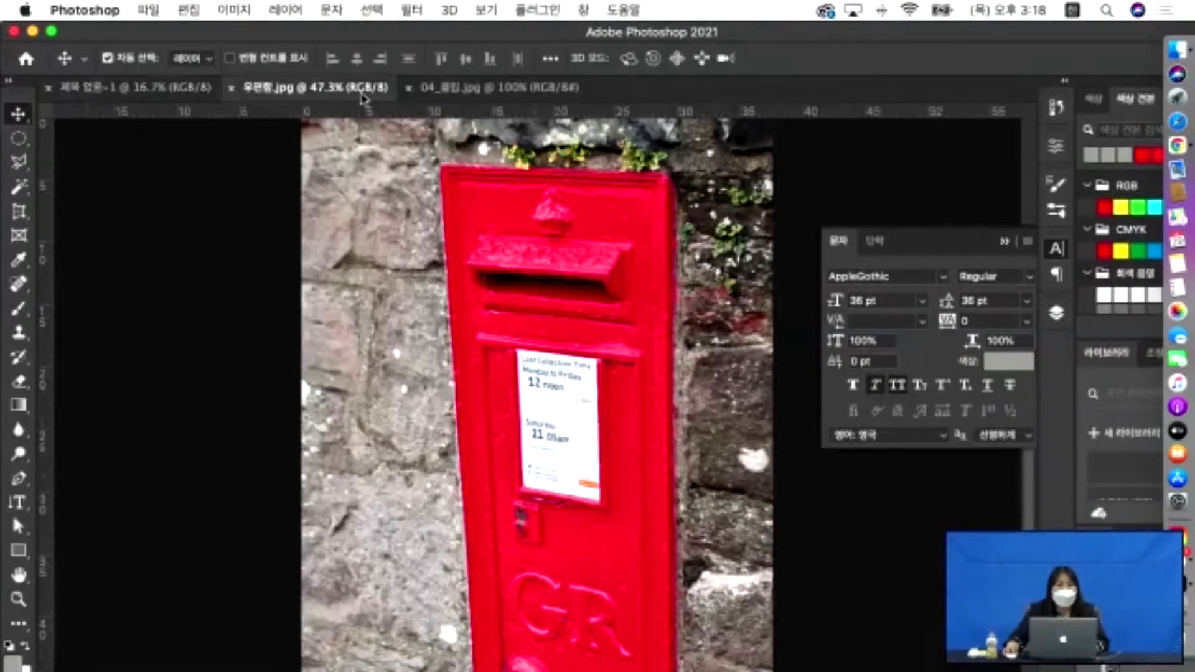
left_click(492, 91)
left_click(306, 95)
left_click(134, 90)
left_click(258, 96)
left_click(480, 92)
left_click(310, 92)
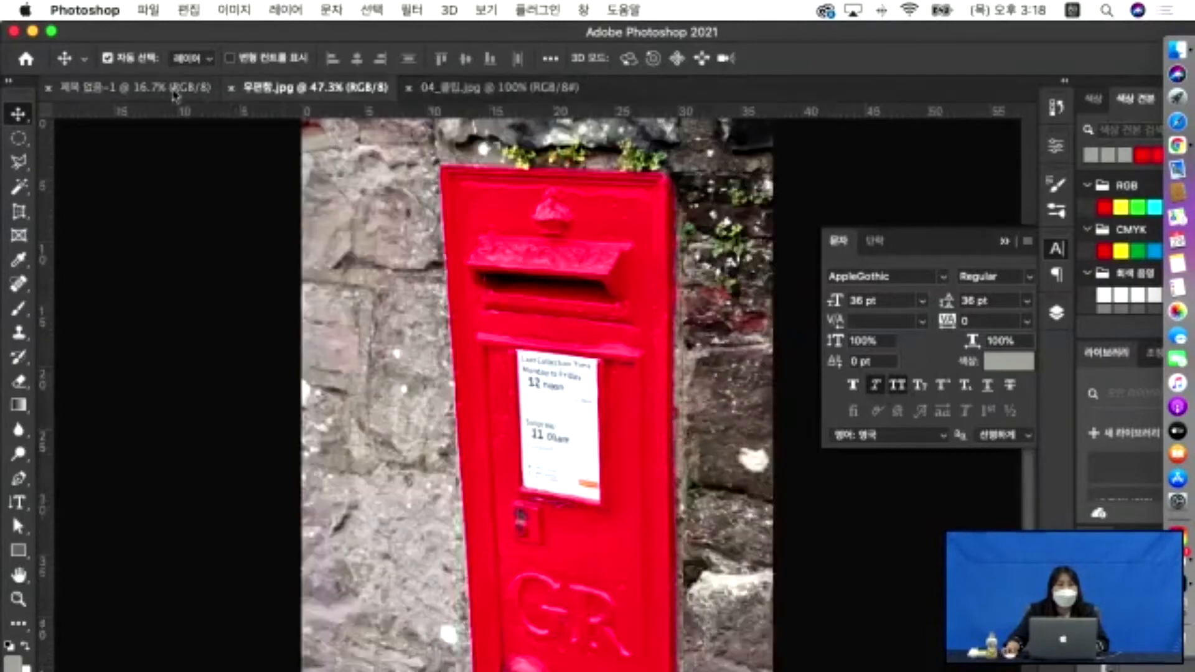
left_click(137, 90)
left_click(305, 95)
left_click(486, 90)
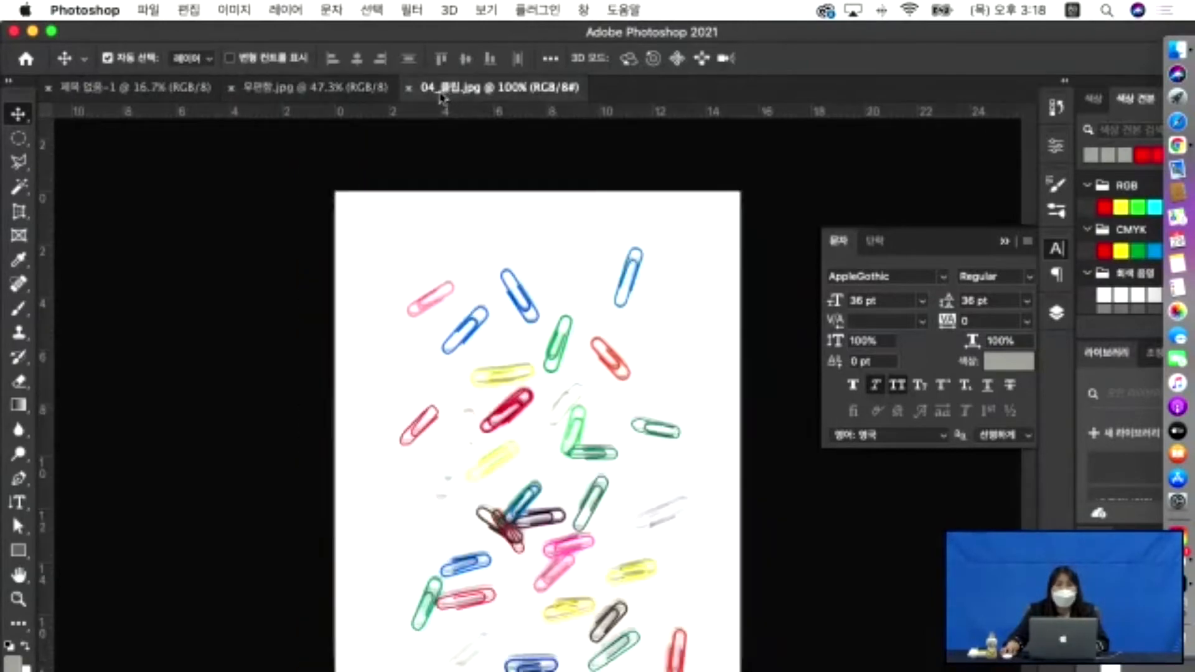
left_click(299, 92)
left_click(164, 93)
left_click(308, 94)
left_click(517, 93)
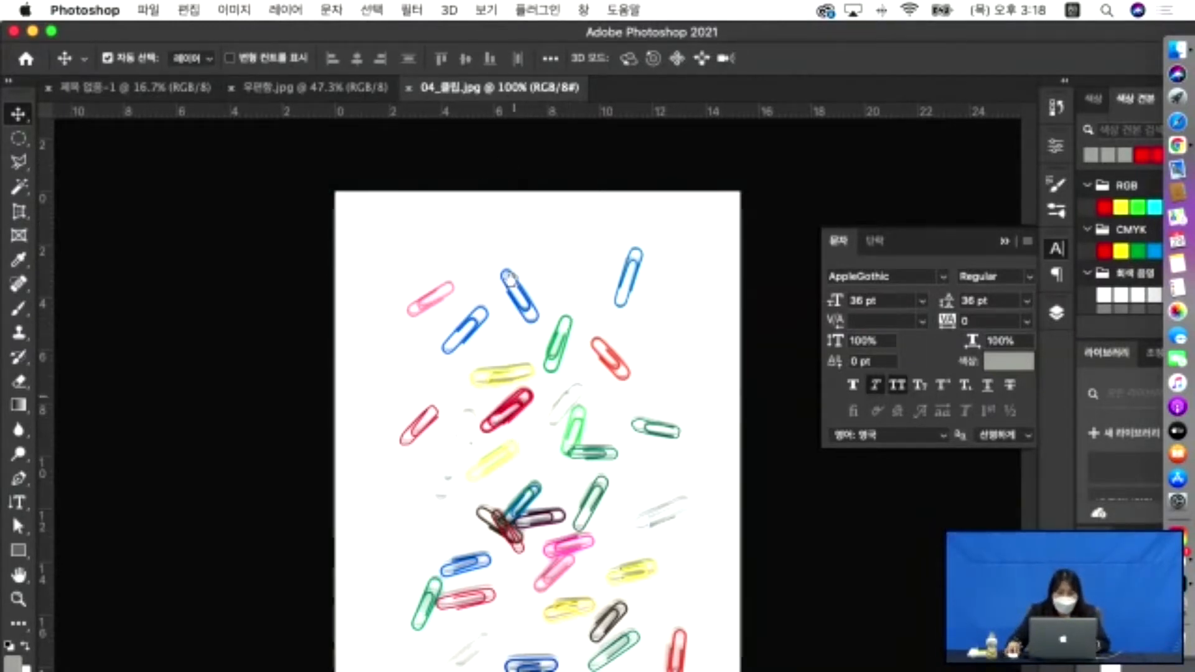
Decline converting the paperclip image's background to a standard layer, and show the Layers panel.
left_click(556, 405)
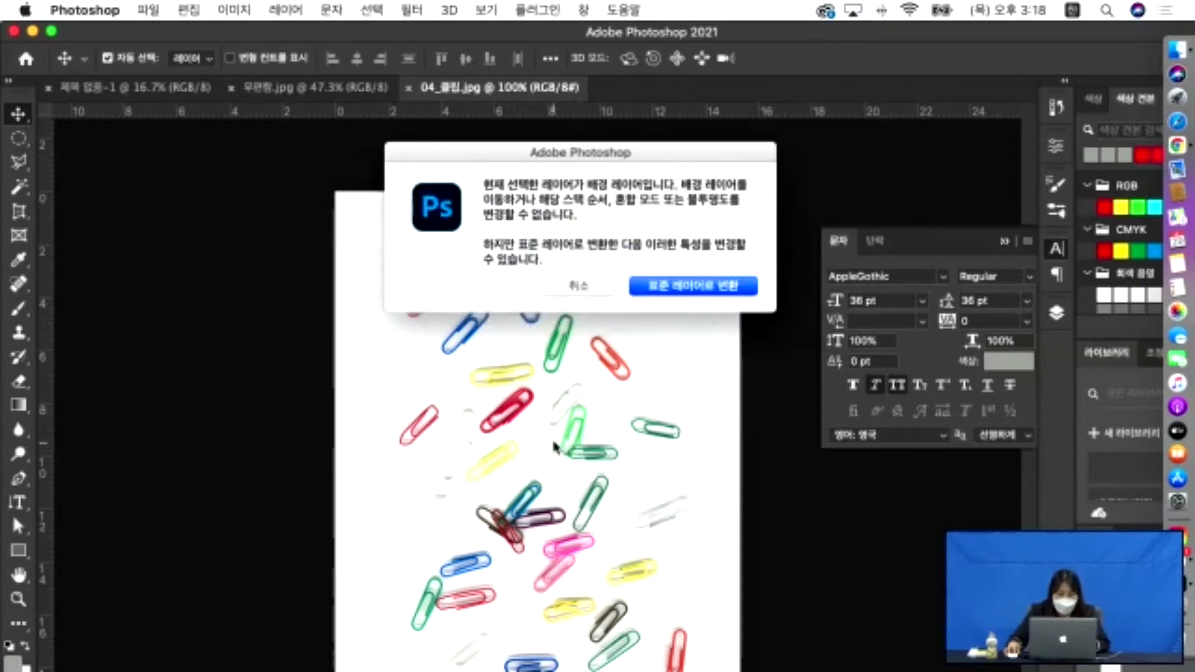
left_click(583, 286)
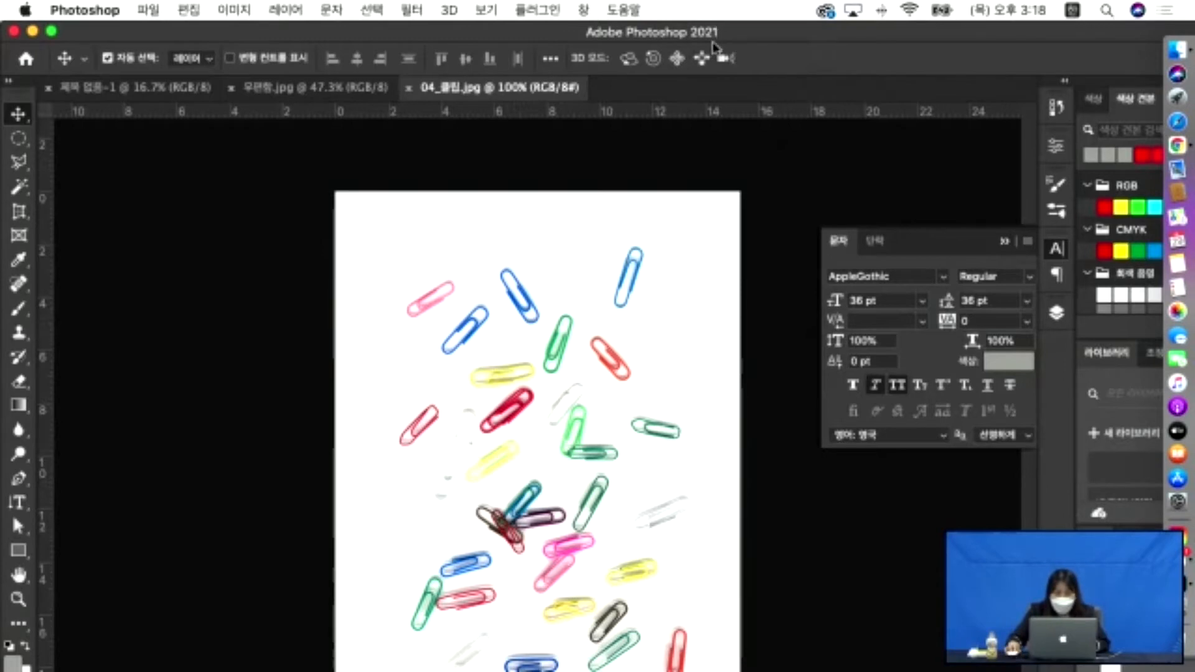
left_click(583, 10)
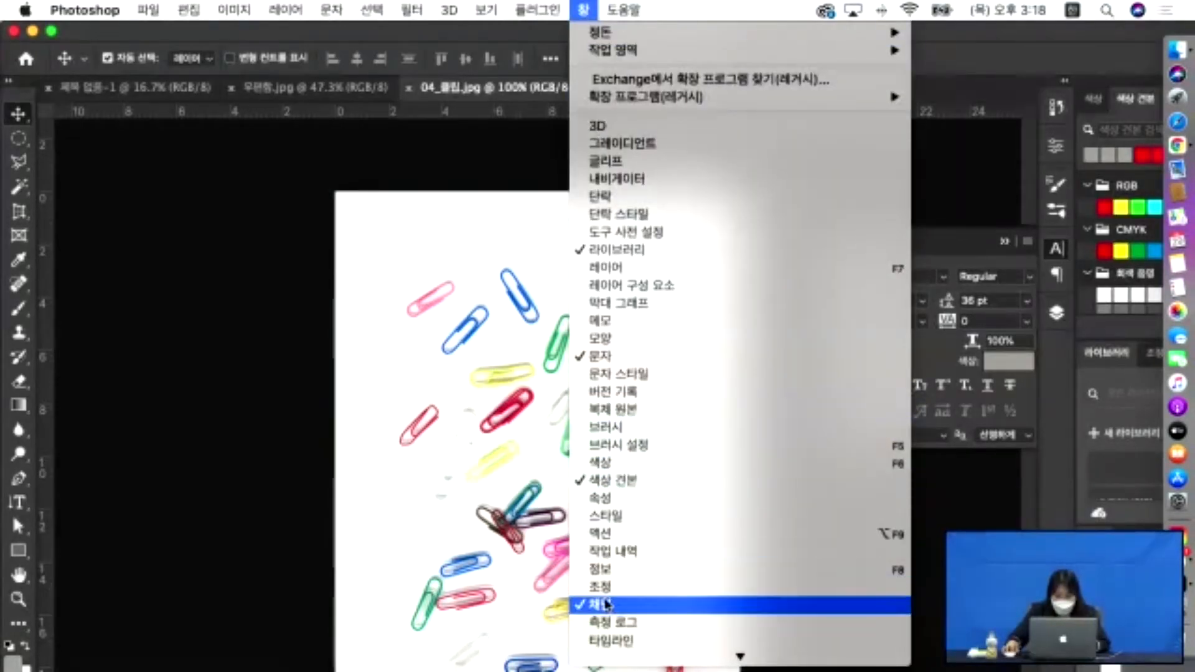
left_click(607, 267)
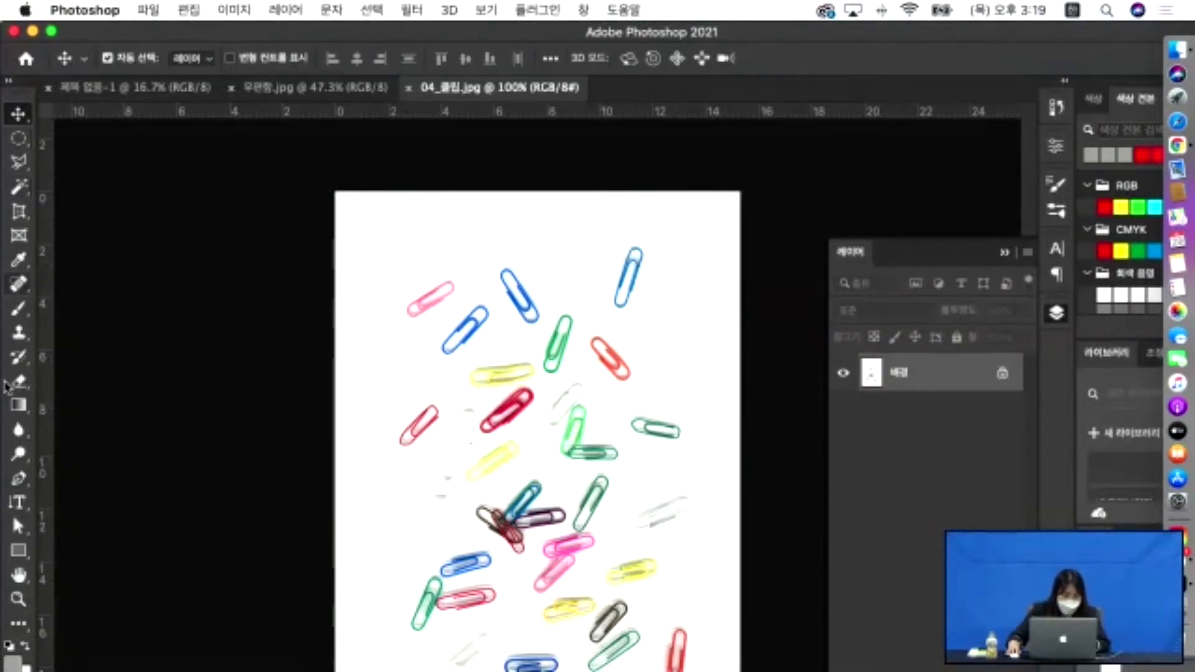
Activate the Zoom and Hand tools in turn on the paperclip image, and return to the Move tool.
left_click(18, 599)
double_click(19, 574)
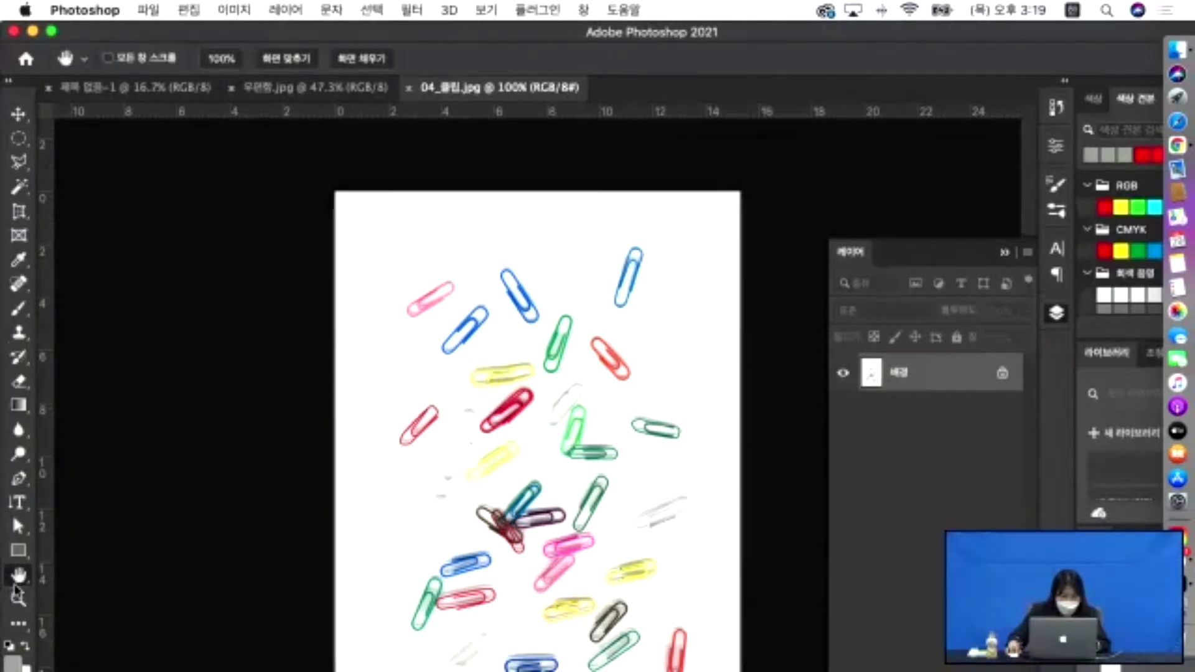
double_click(18, 599)
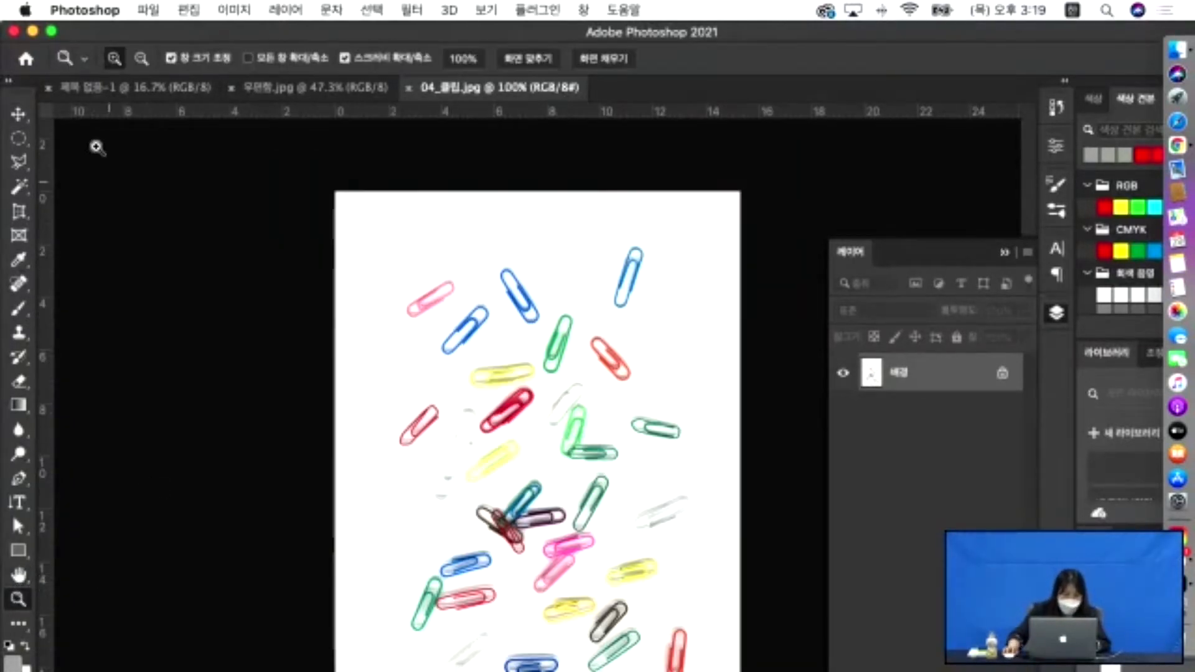
left_click(23, 118)
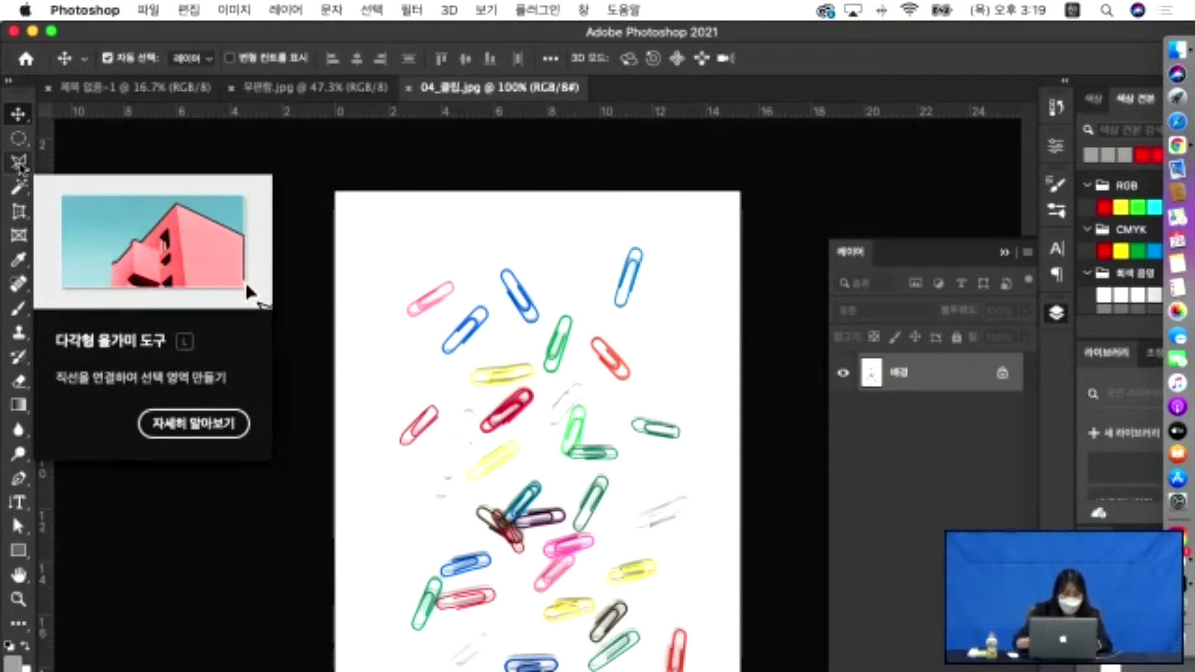
Look through the lasso tool variants and switch from the Polygonal Lasso to the freehand Lasso tool.
left_click(21, 165)
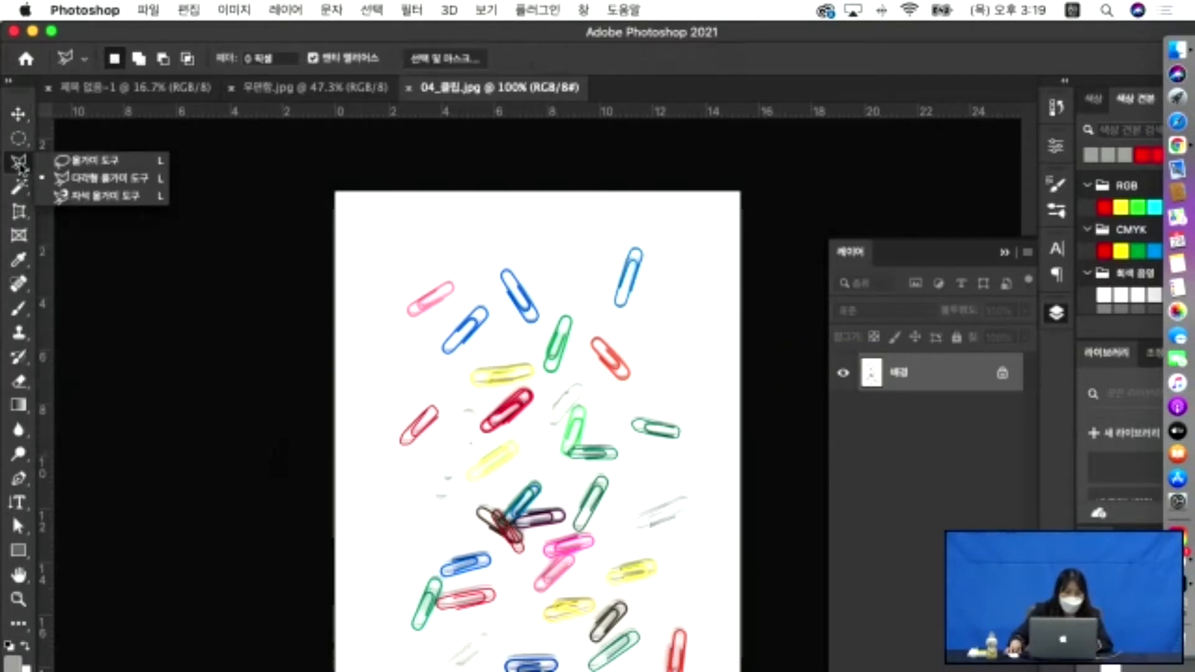
left_click(79, 177)
right_click(22, 165)
left_click(75, 165)
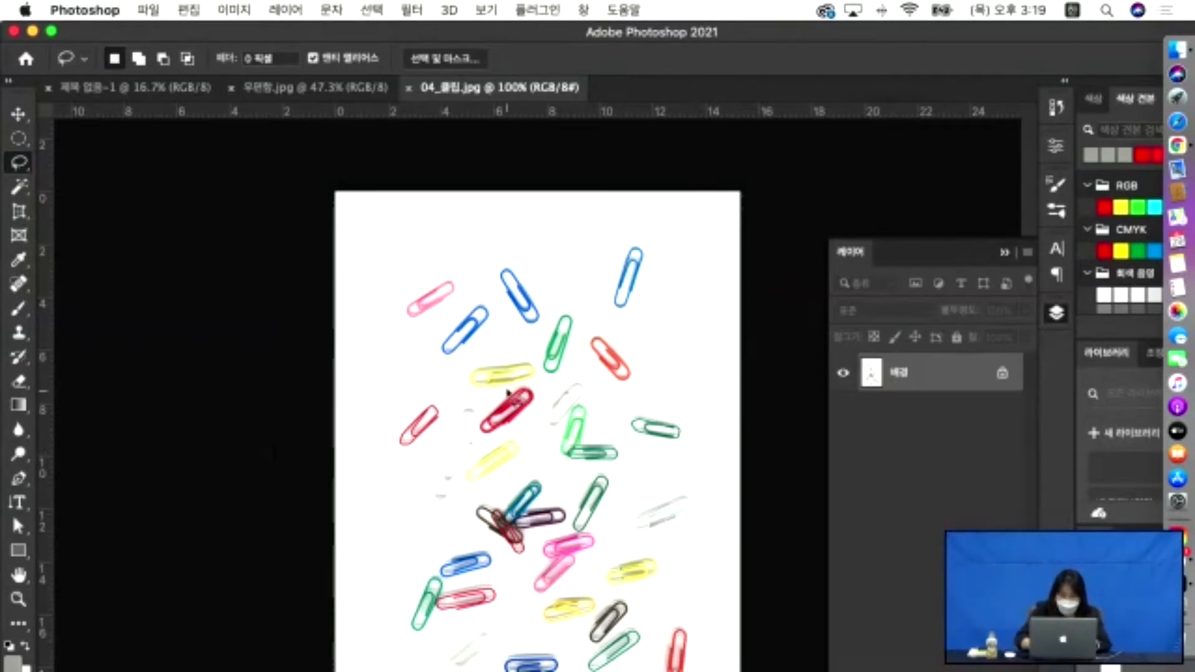
Draw a freehand lasso selection around the thick red paperclip at 300% zoom, and redraw it once.
key("super+equal")
key("super+equal")
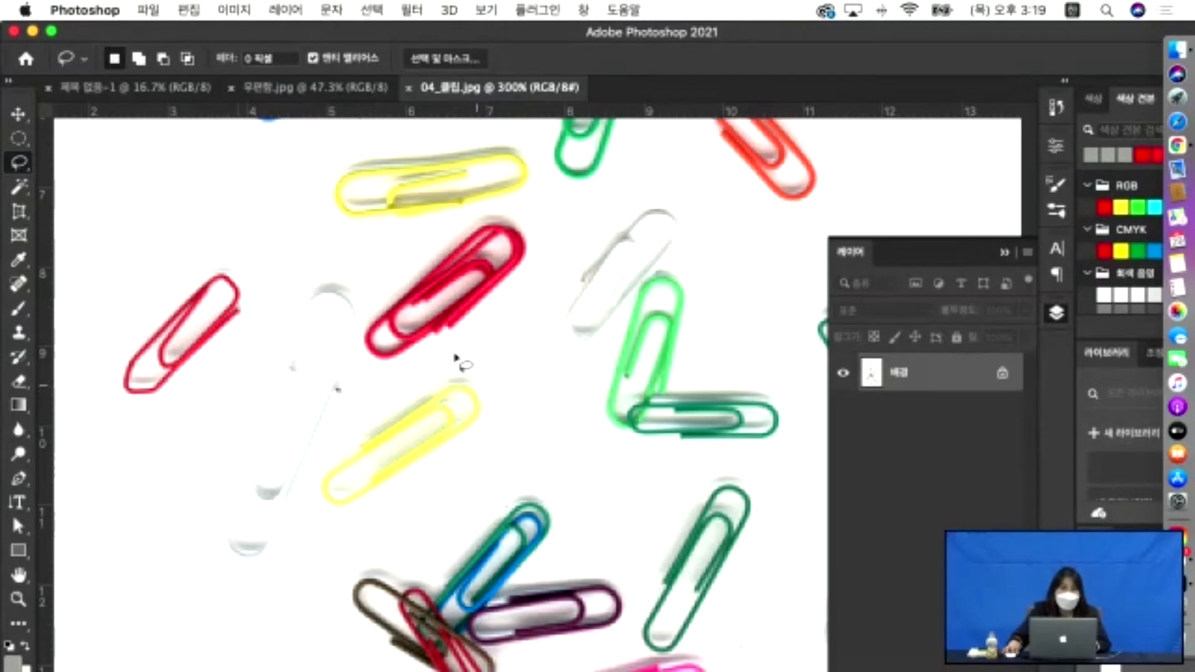
mouse_move(405, 259)
left_mouse_down()
mouse_move(357, 351)
mouse_move(381, 379)
mouse_move(445, 371)
mouse_move(520, 329)
mouse_move(549, 279)
mouse_move(560, 226)
mouse_move(539, 205)
mouse_move(484, 204)
mouse_move(405, 261)
left_mouse_up()
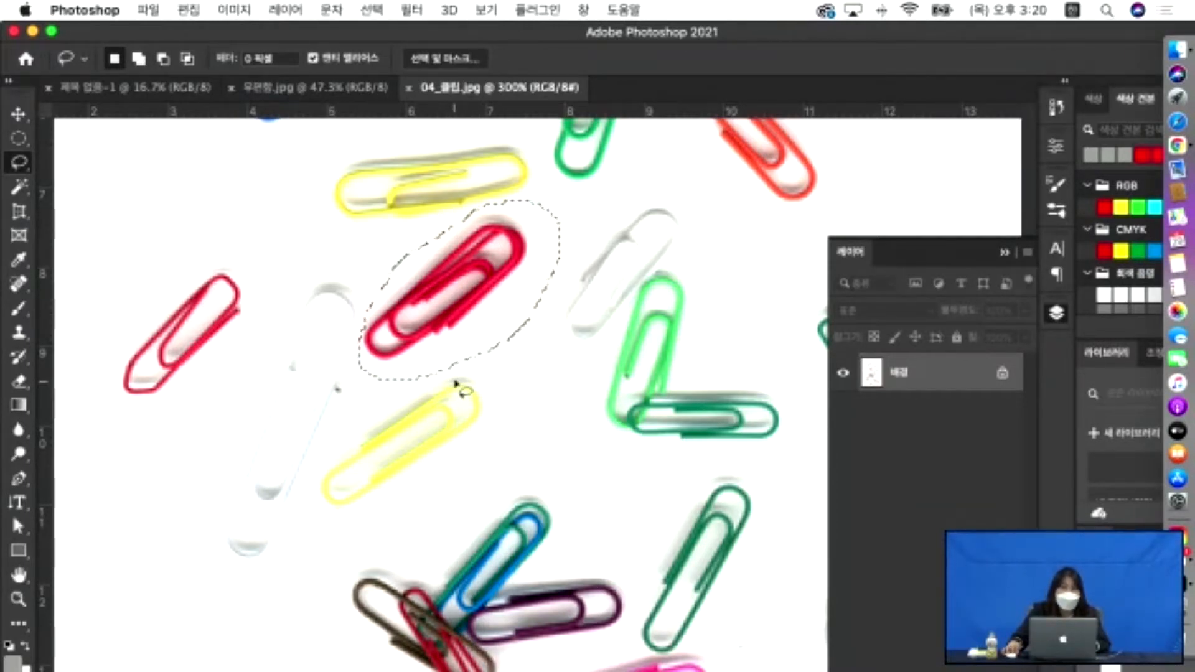
left_click(421, 254)
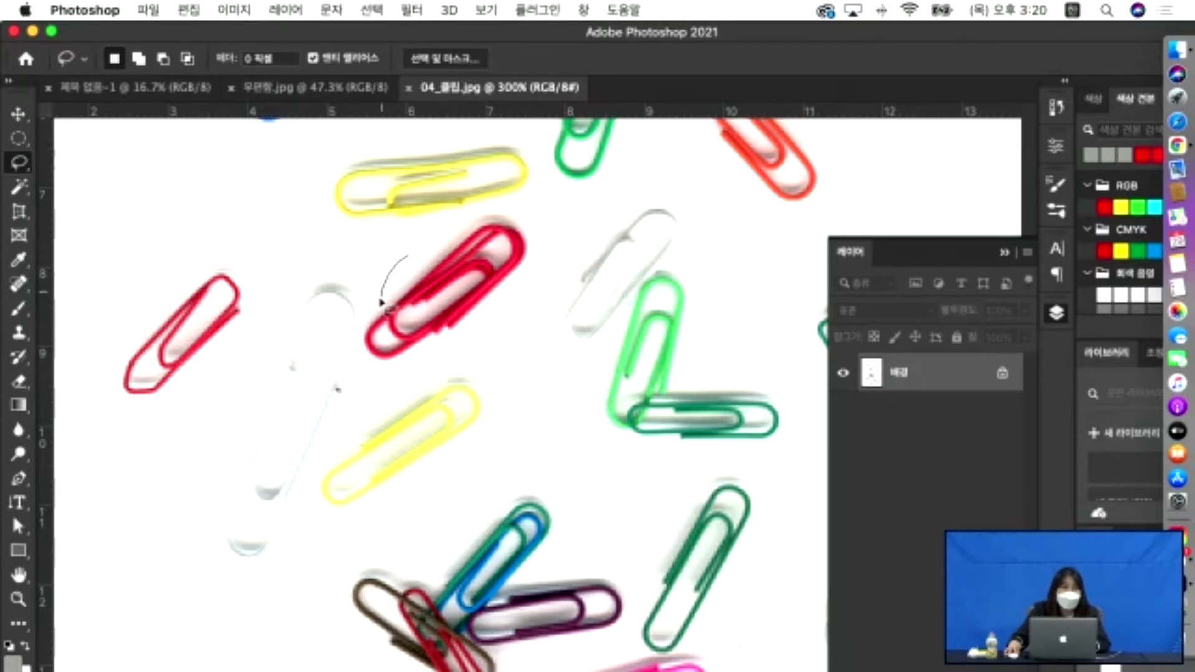
left_click_drag(363, 321, 358, 351)
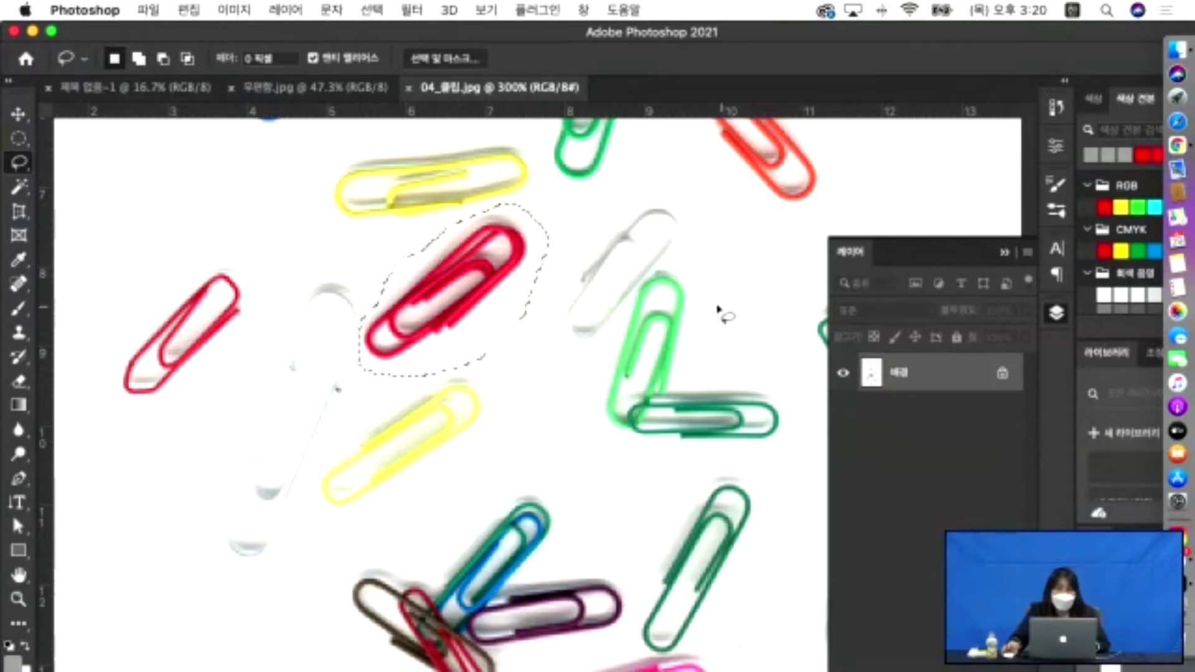
Switch to the Polygonal Lasso tool and clear the freehand selection around the red paperclip.
right_click(19, 163)
left_click(73, 184)
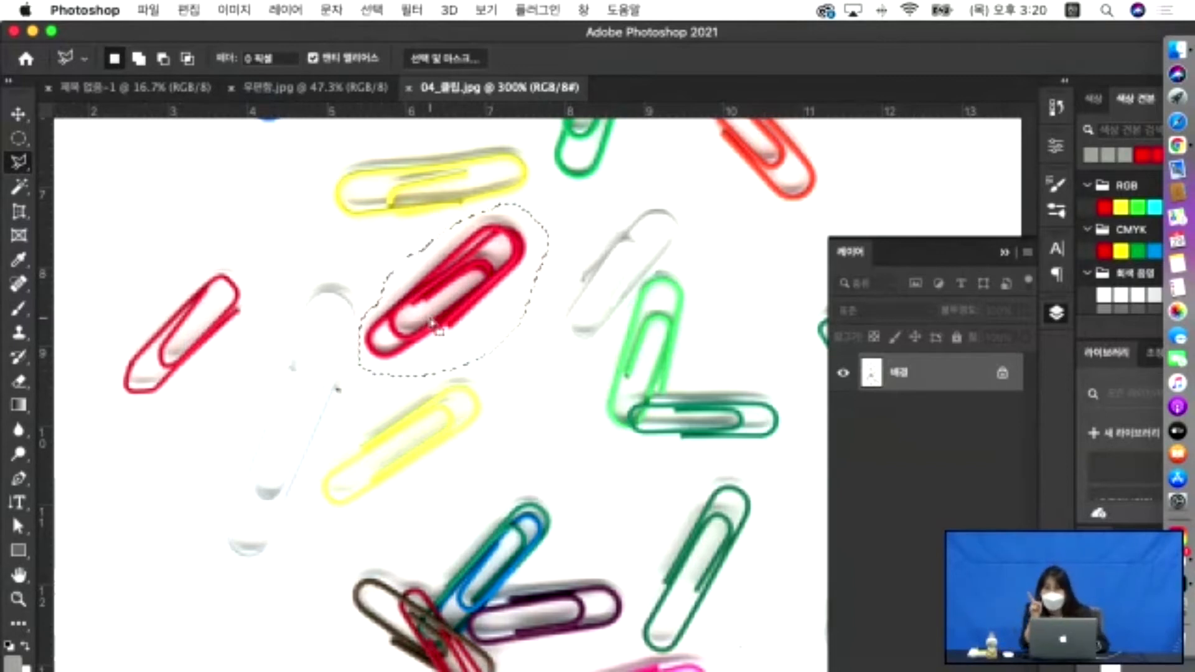
key("super+d")
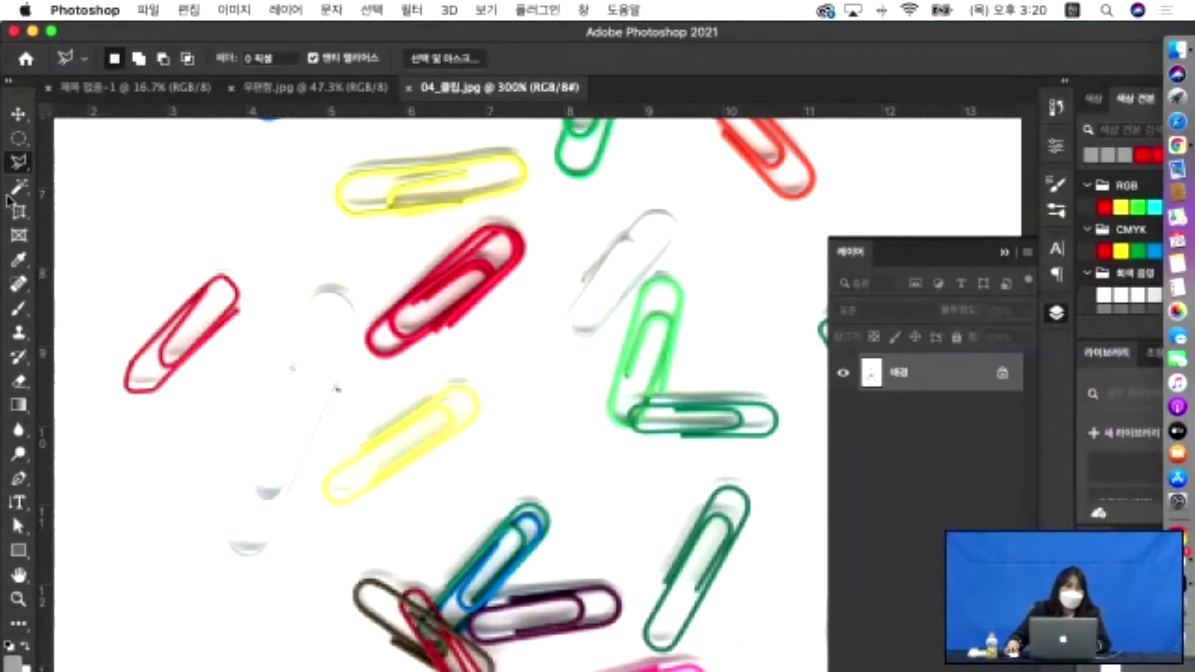
right_click(18, 163)
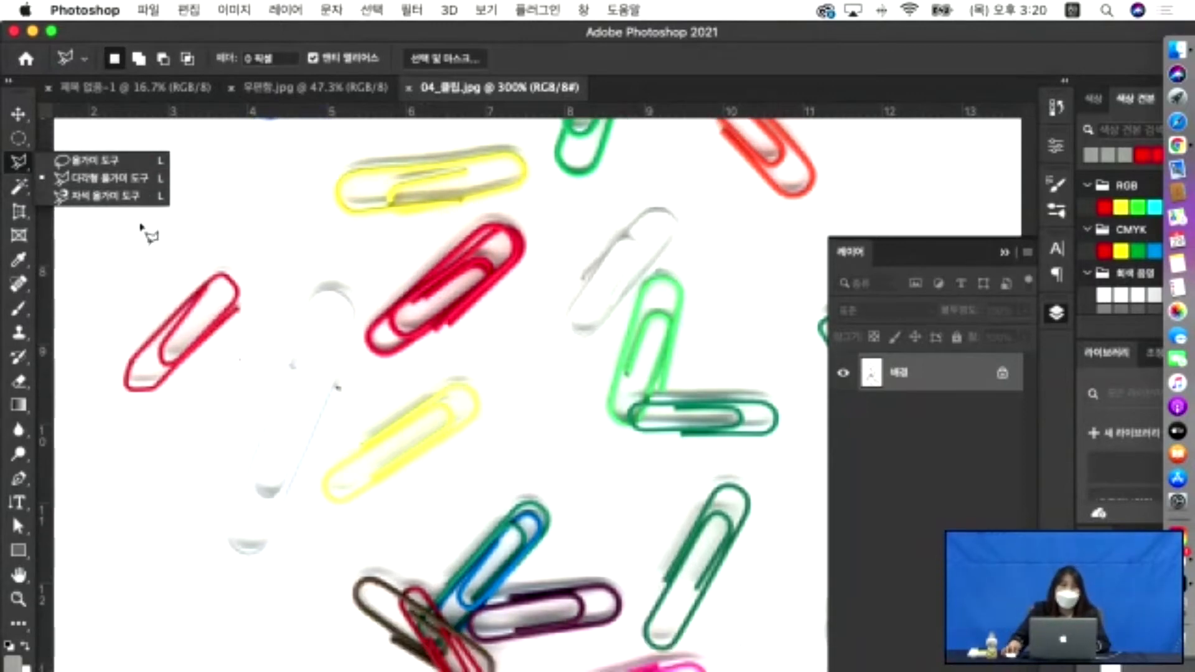
left_click(90, 180)
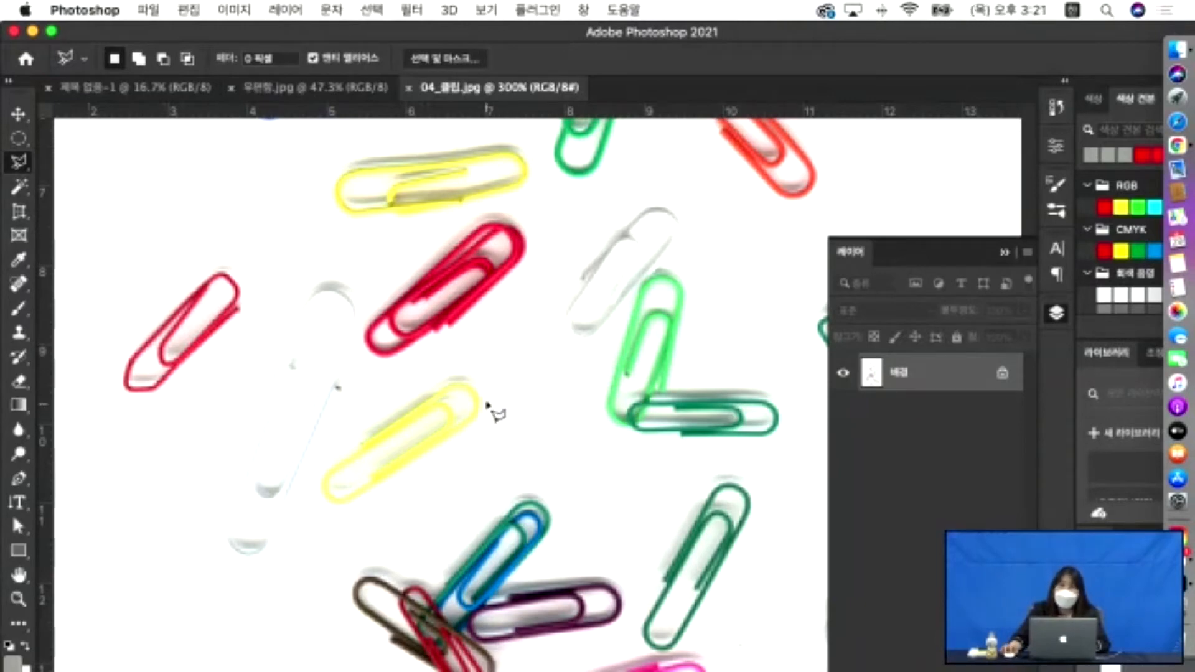
Outline the thick red paperclip with straight segments to make a closed polygonal selection.
left_click(396, 244)
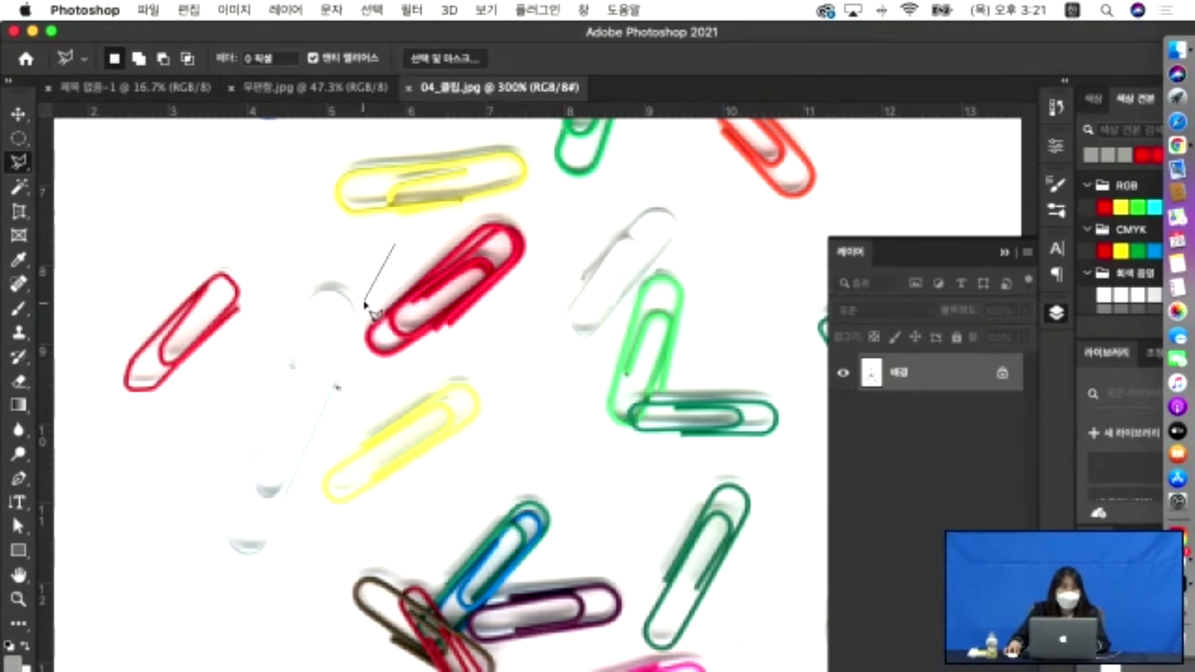
left_click(352, 352)
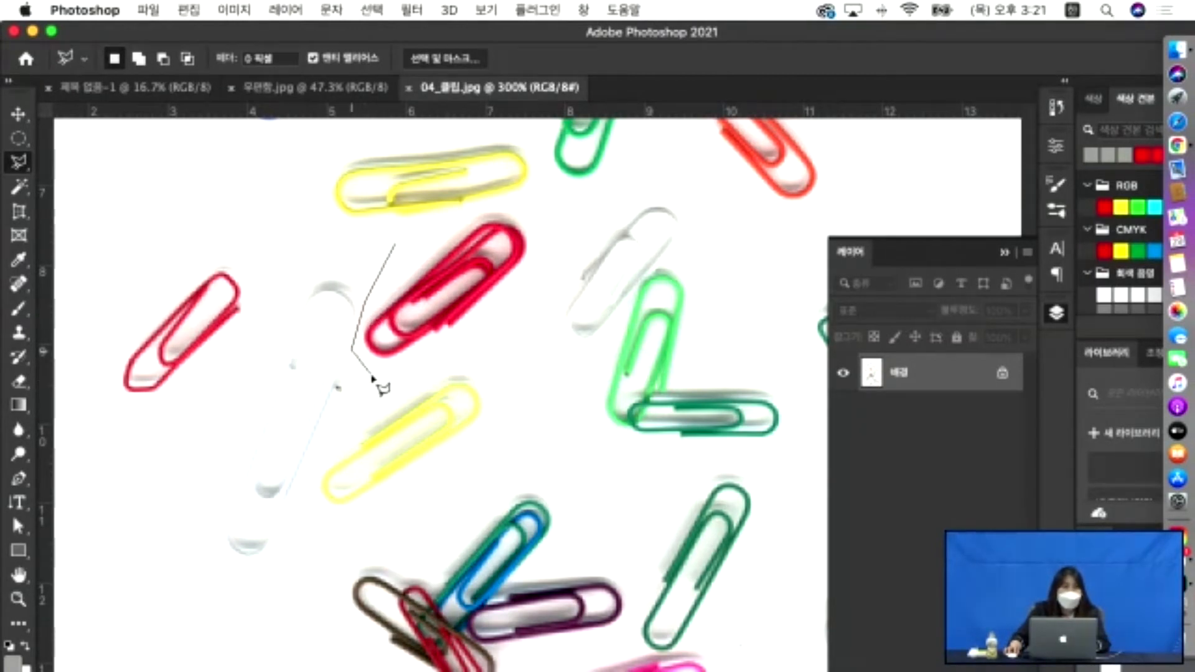
left_click(374, 376)
left_click(452, 363)
left_click(568, 239)
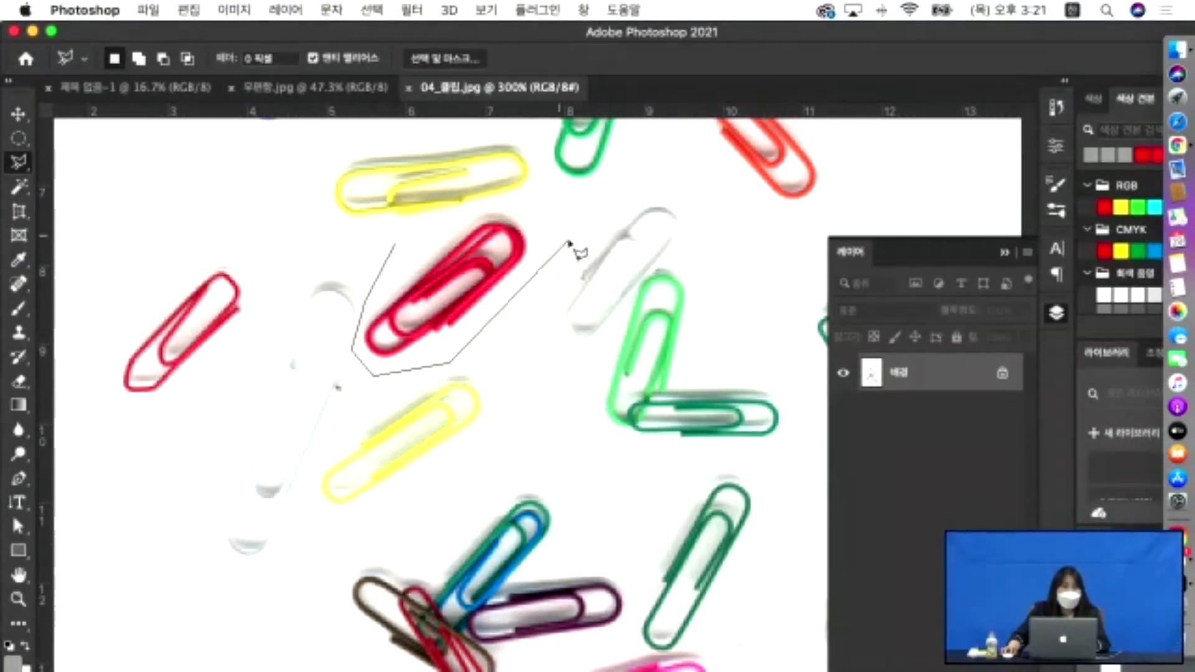
left_click(521, 206)
left_click(402, 254)
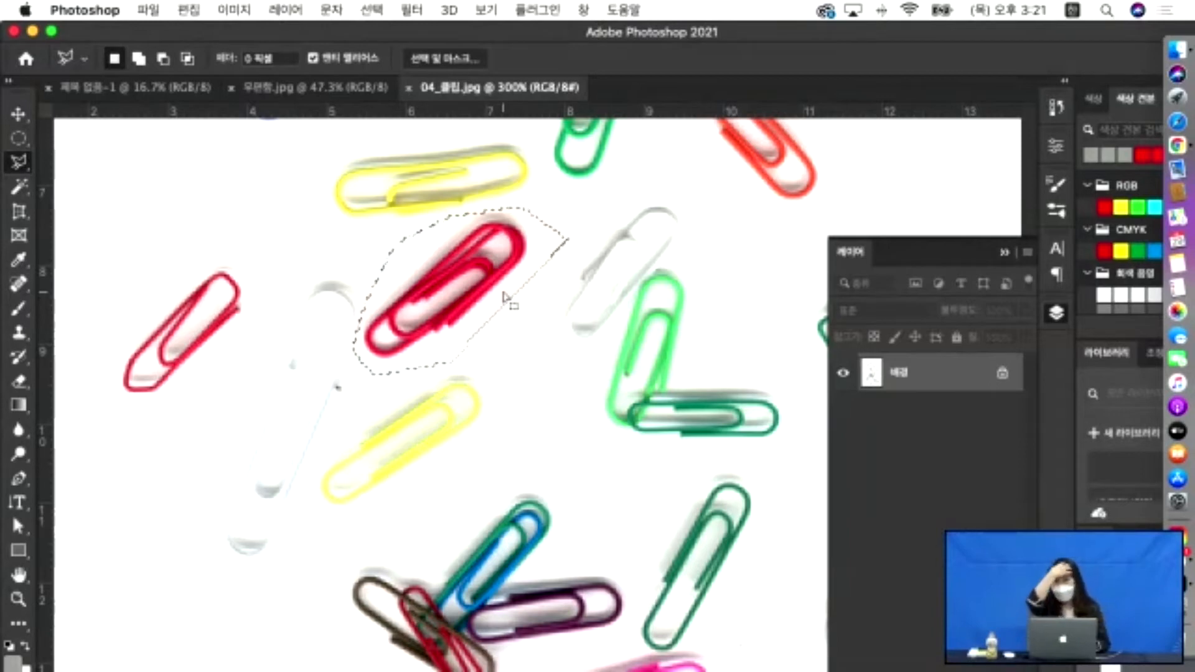
Replace the selection with a new polygonal lasso outline around the same red paperclip, closing it at its starting point.
scroll(380, 255, "up", 3)
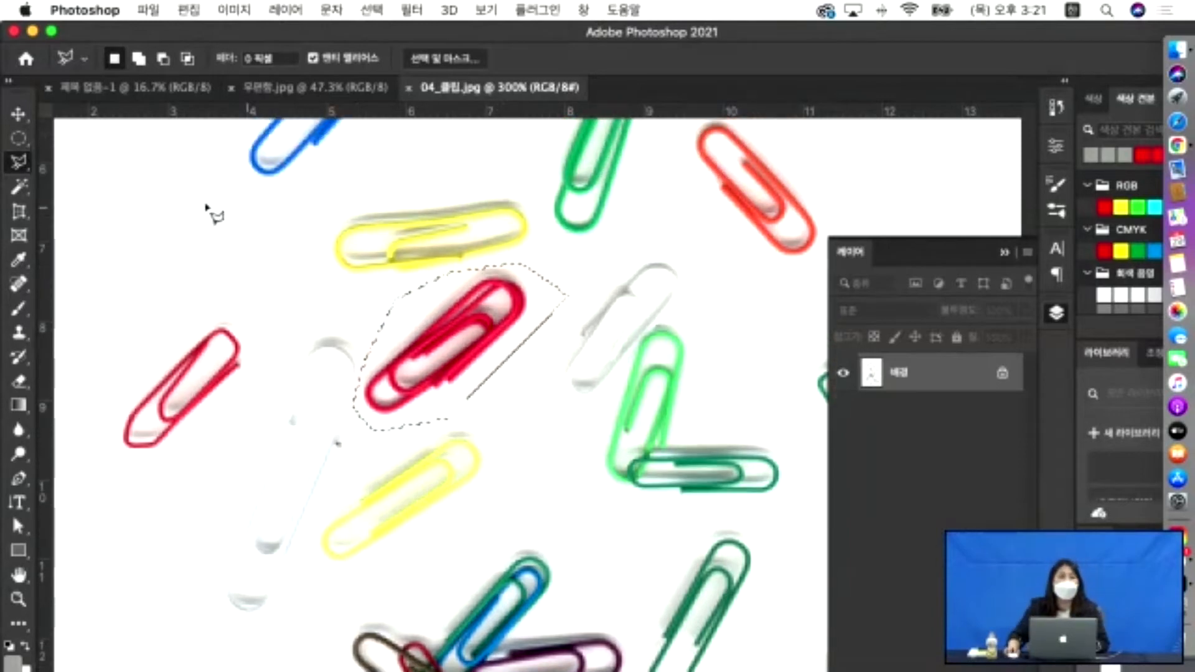
scroll(103, 224, "down", 3)
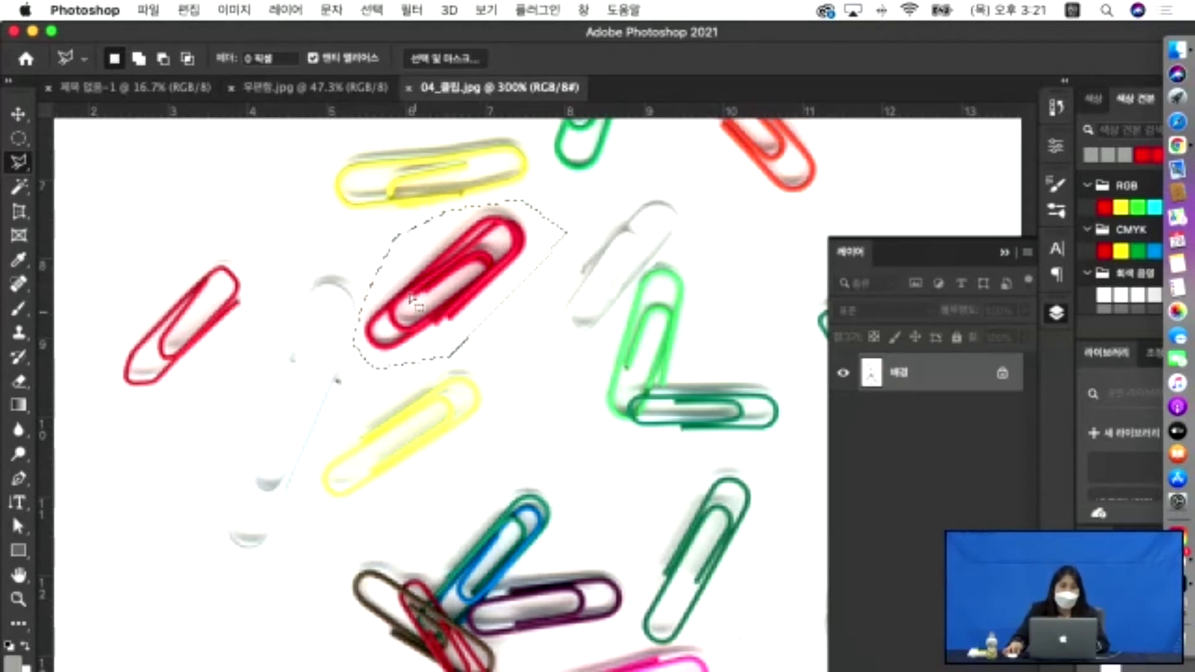
left_click(396, 239)
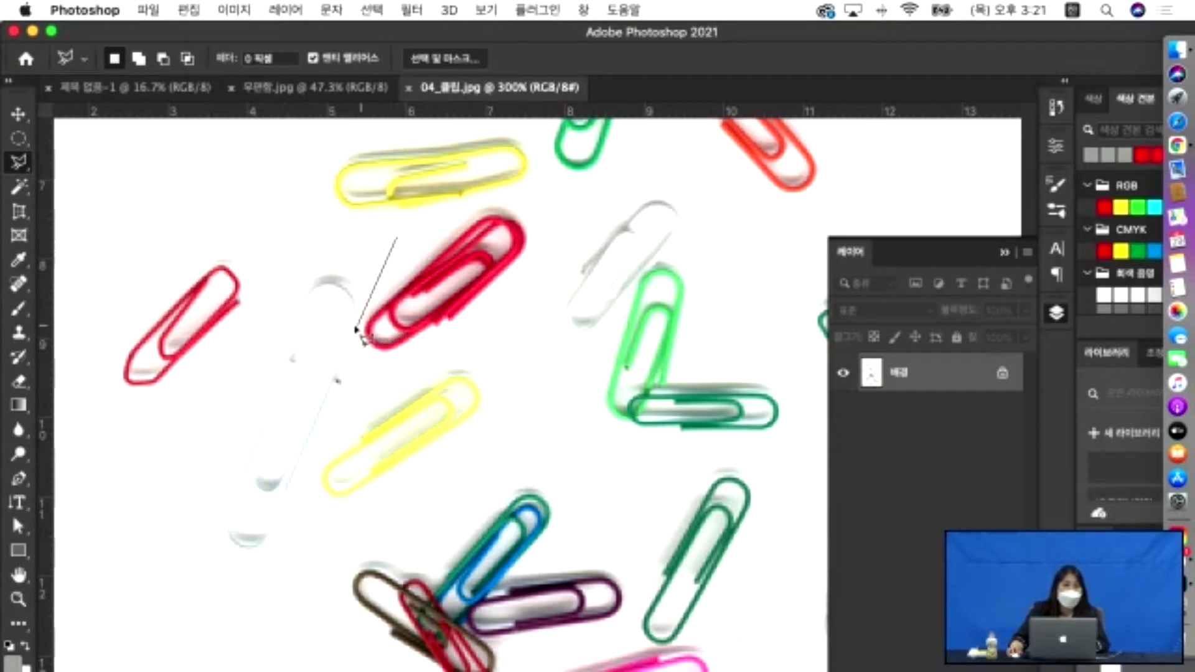
left_click(359, 323)
left_click(362, 363)
left_click(460, 356)
left_click(539, 277)
left_click(549, 192)
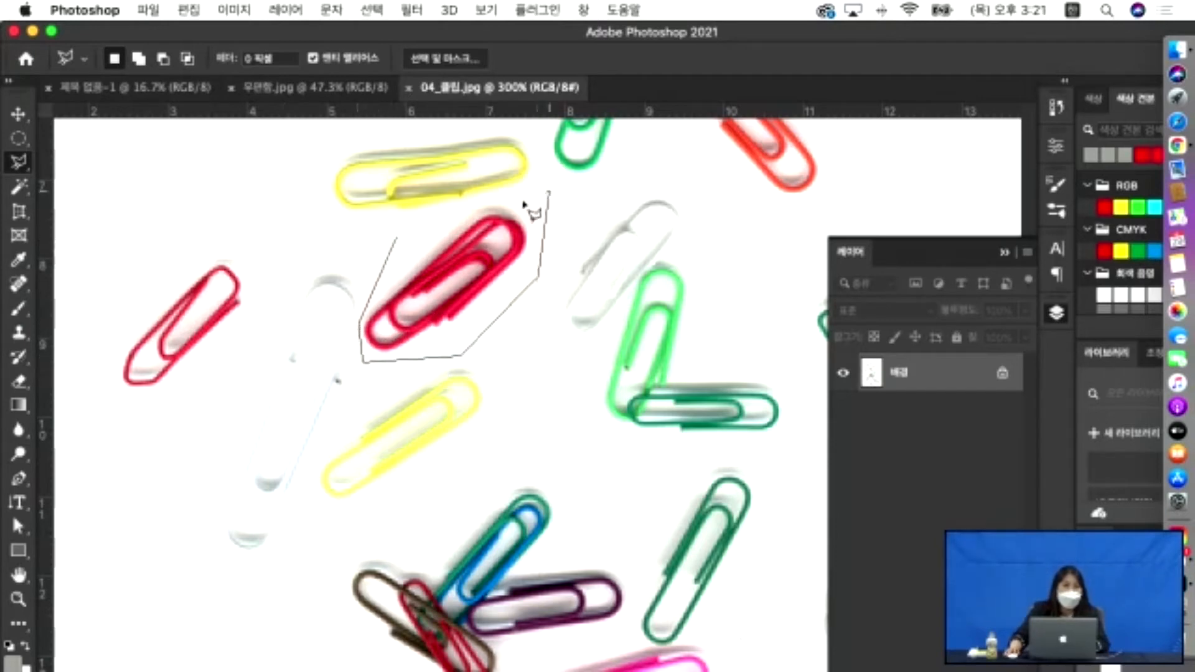
left_click(476, 203)
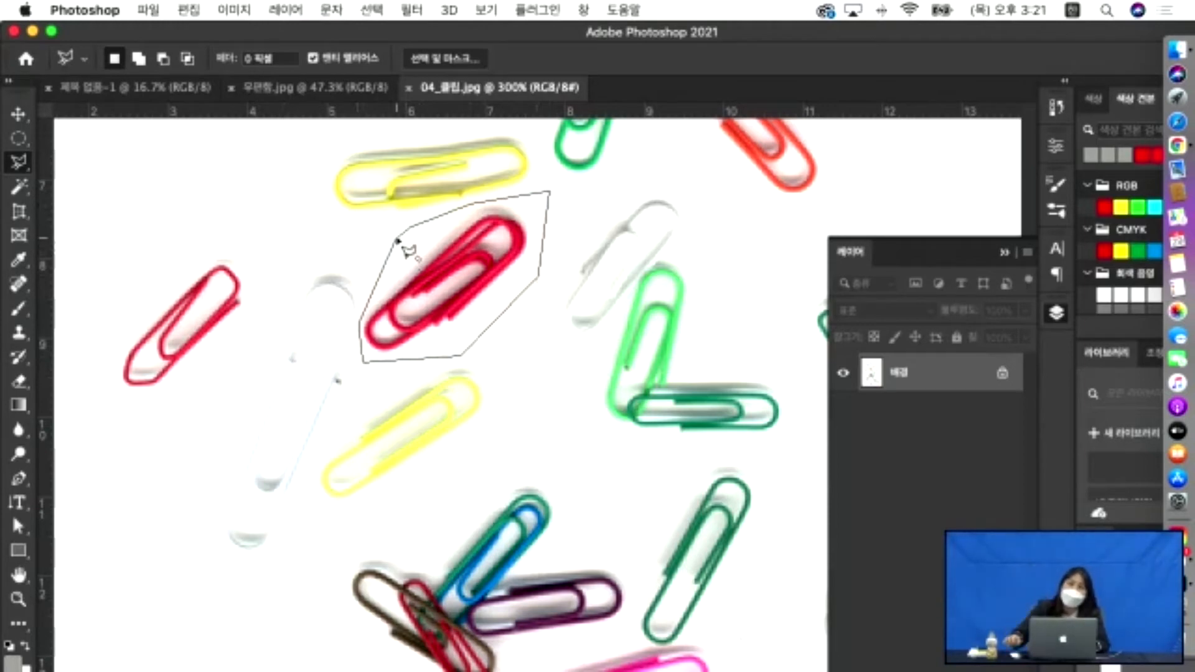
left_click(399, 242)
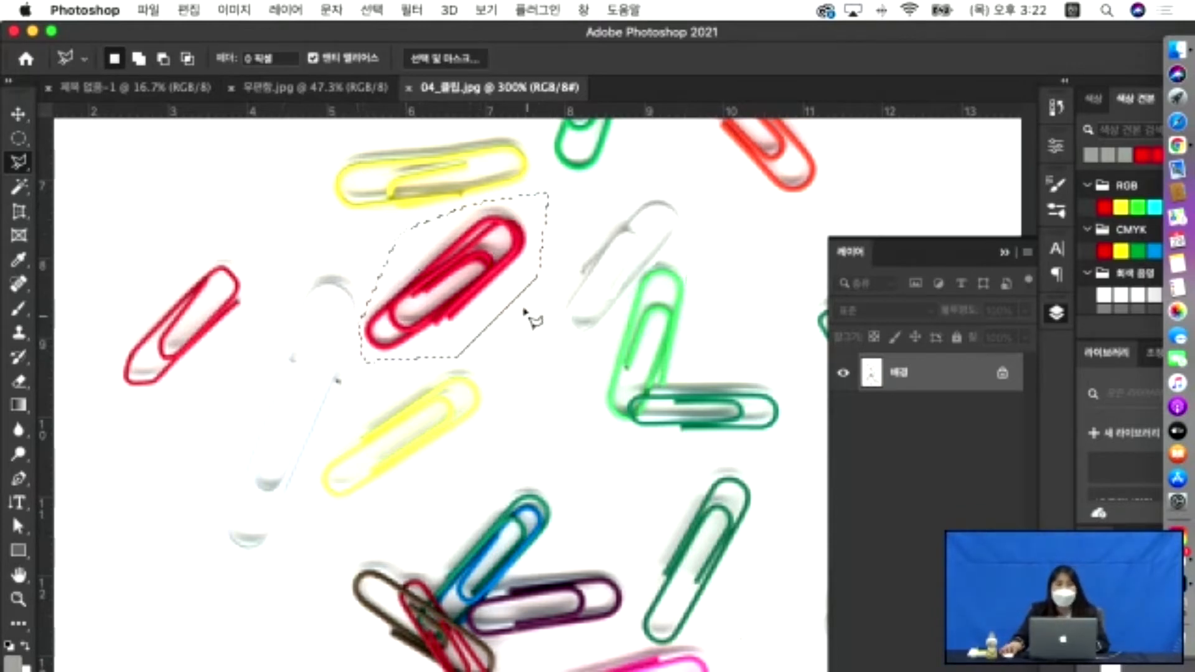
Invert the selection so that everything except the outlined red paperclip is selected.
scroll(539, 316, "down", 3)
scroll(540, 316, "up", 5)
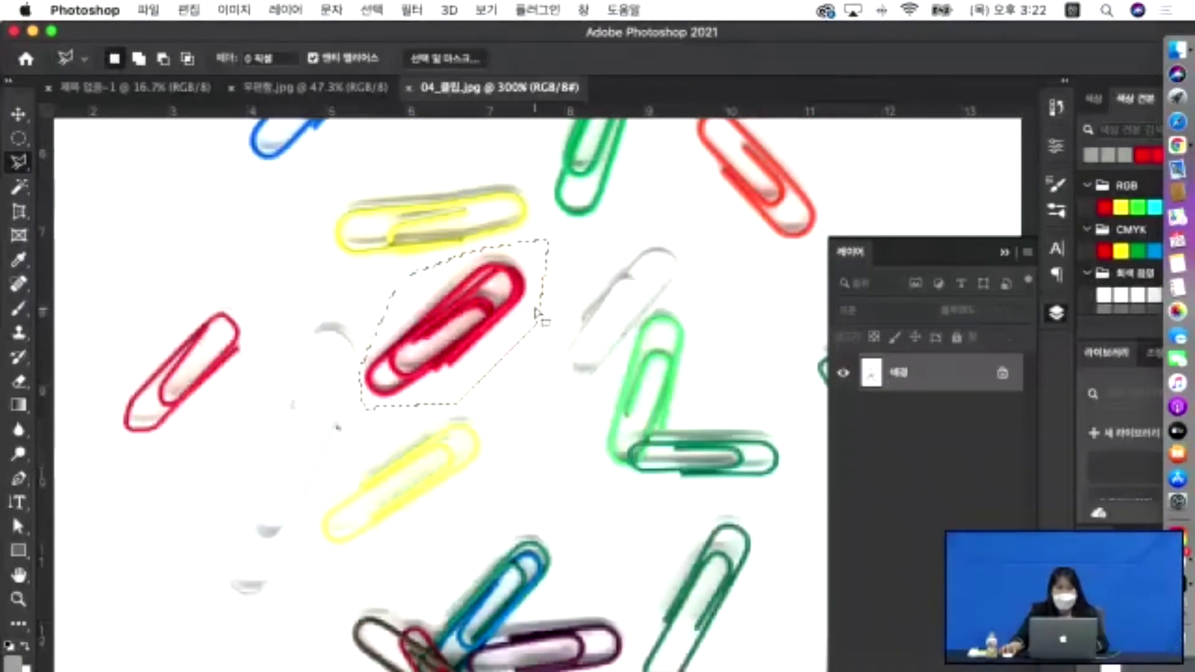
left_click(537, 315)
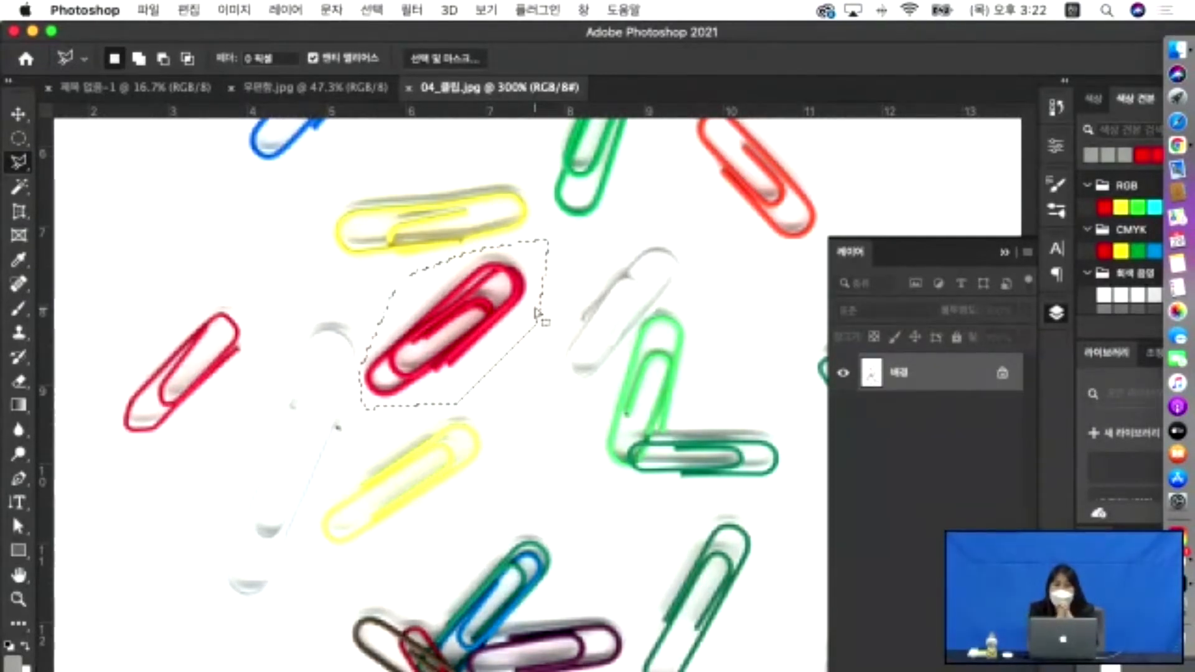
left_click(535, 314)
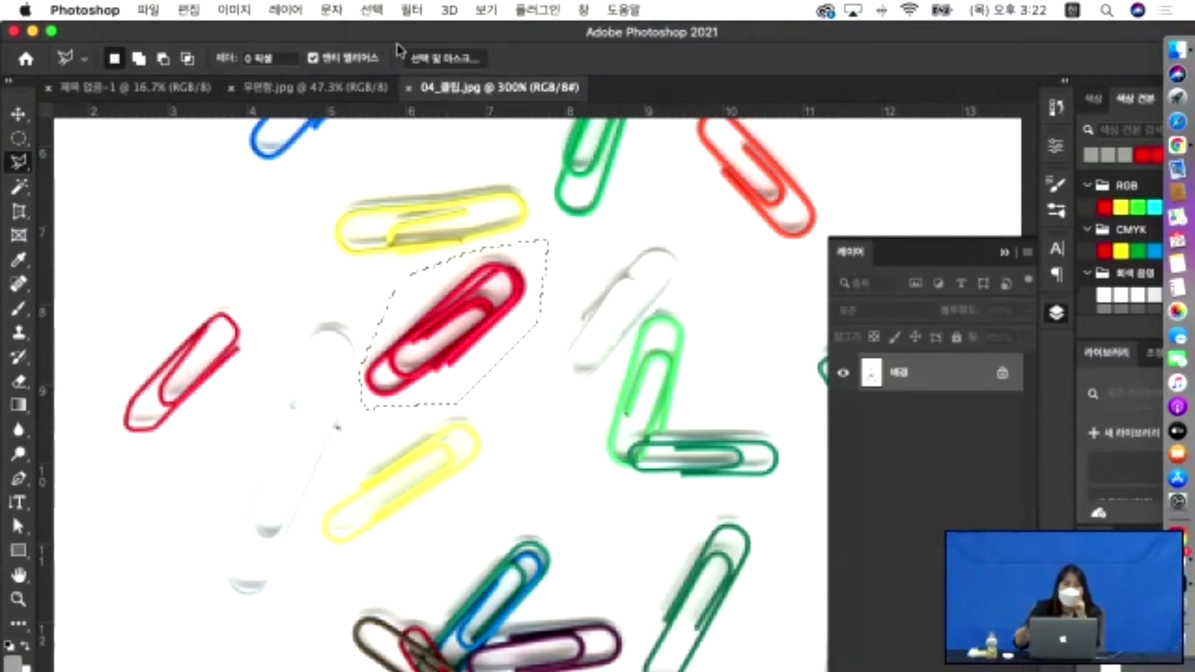
left_click(374, 11)
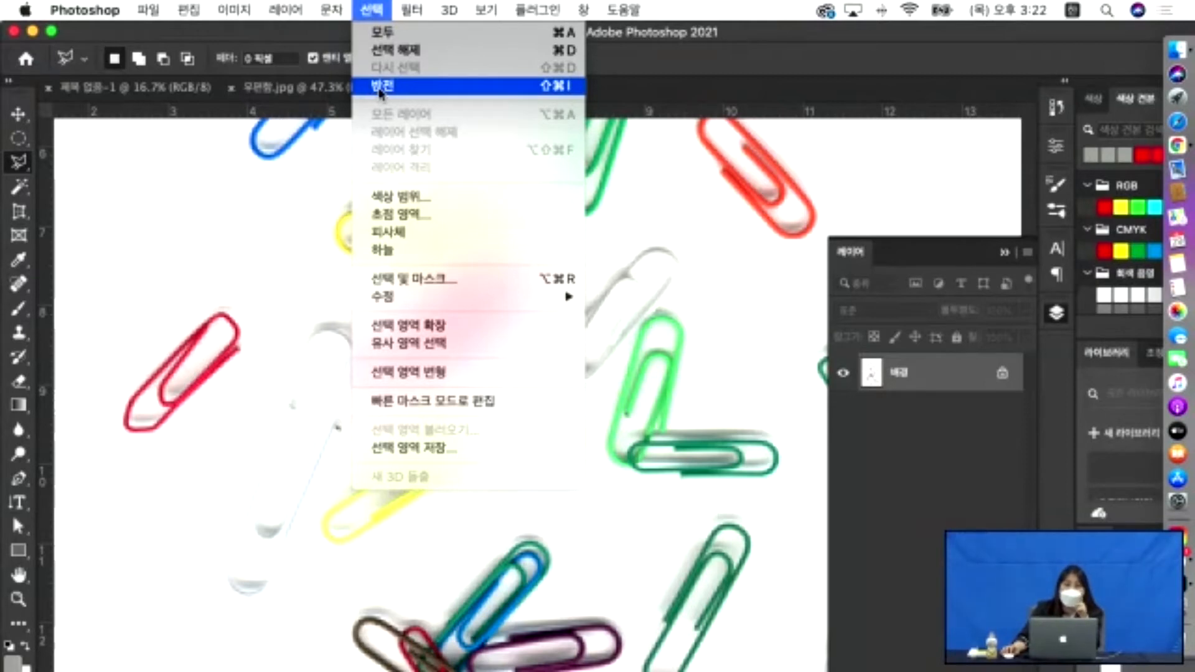
left_click(381, 87)
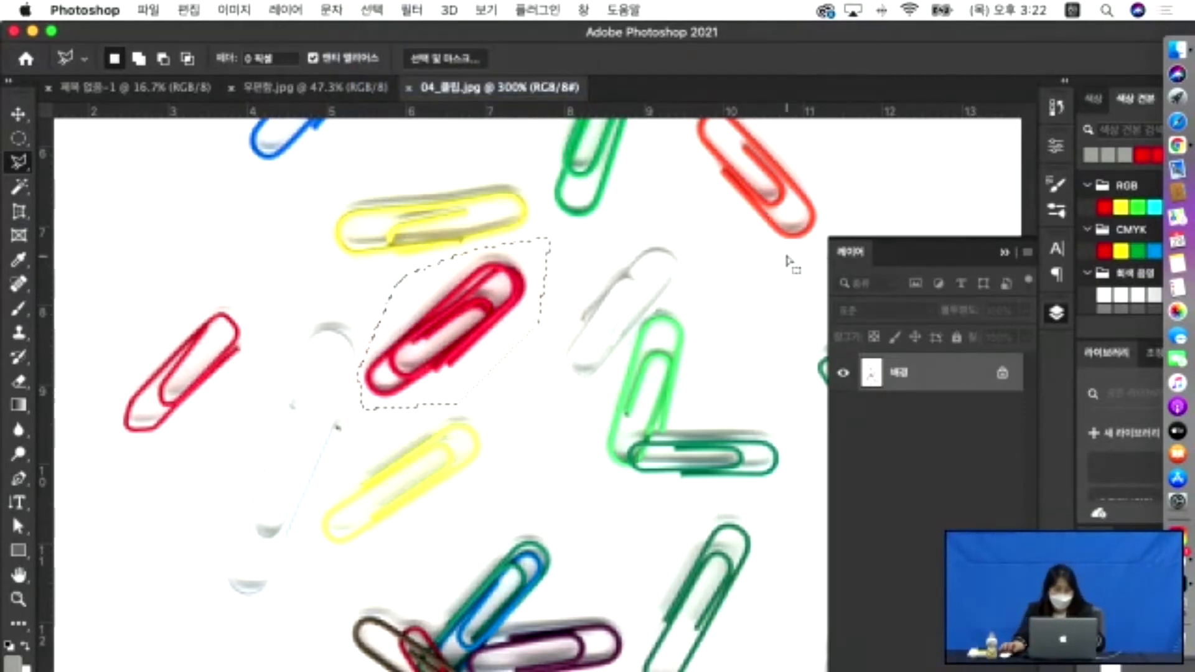
Examine the inverted selection's outline along the canvas edges and around the red paperclip.
key("super+0")
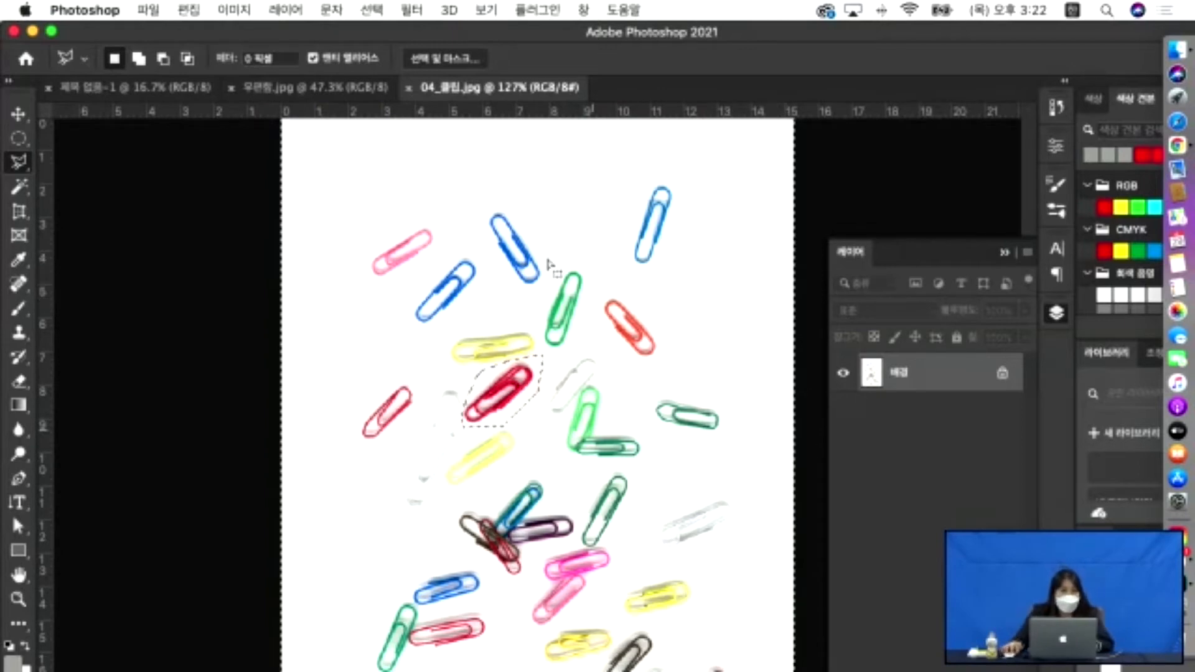
double_click(501, 40)
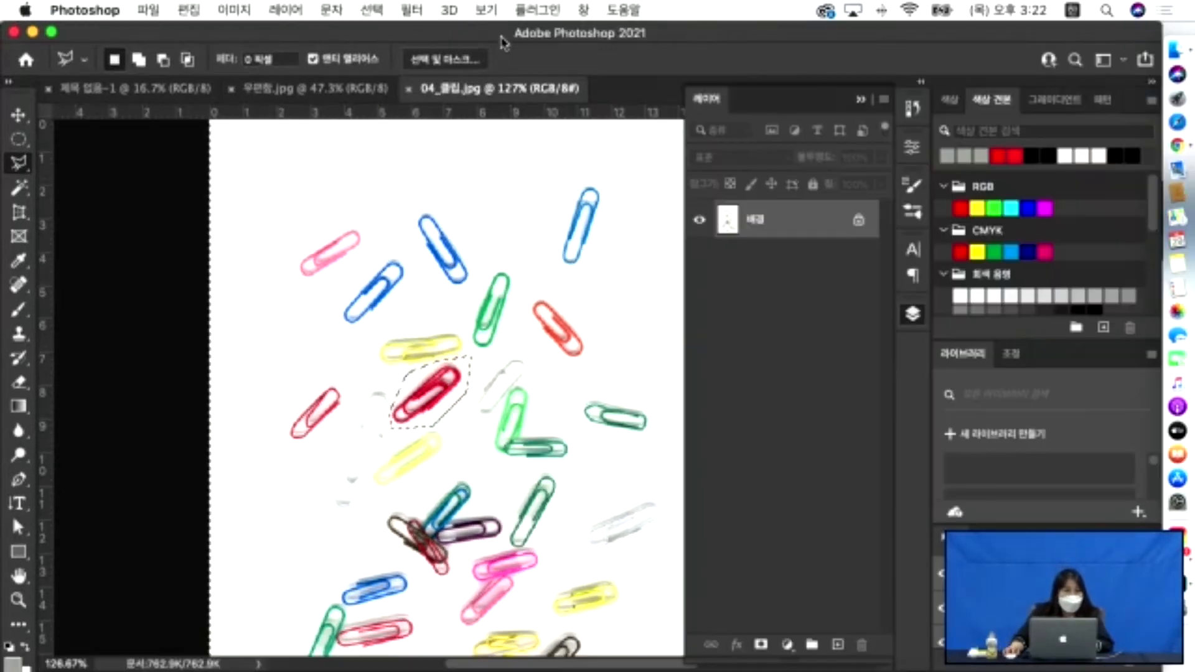
scroll(576, 457, "down", 5)
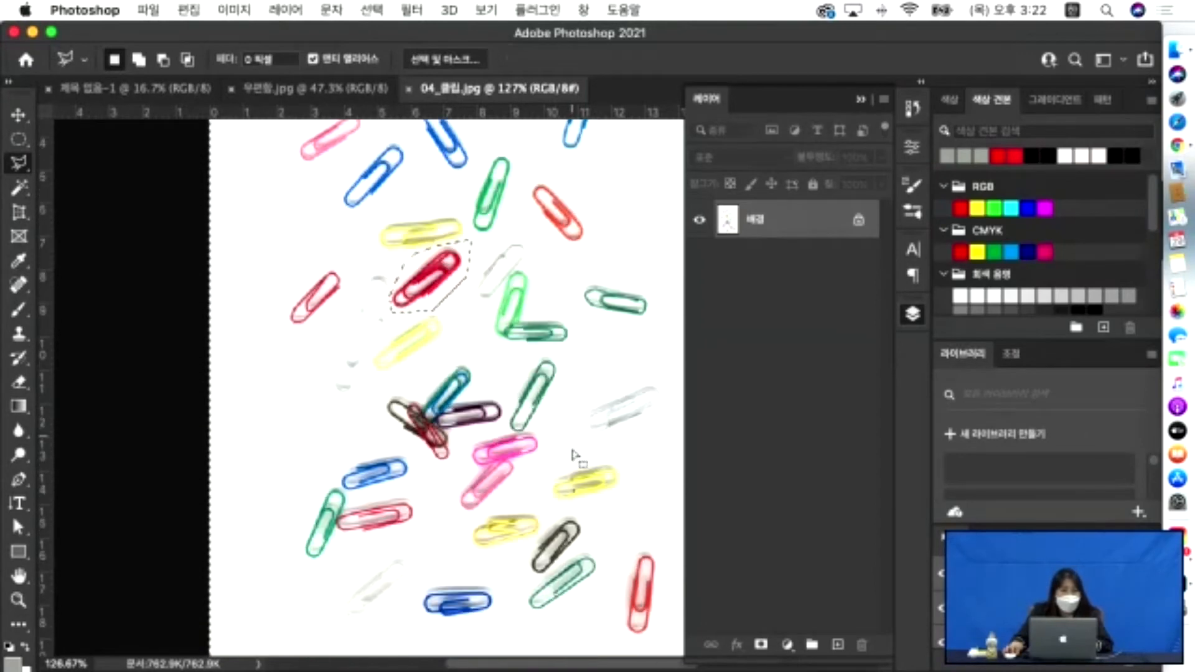
scroll(576, 458, "down", 2)
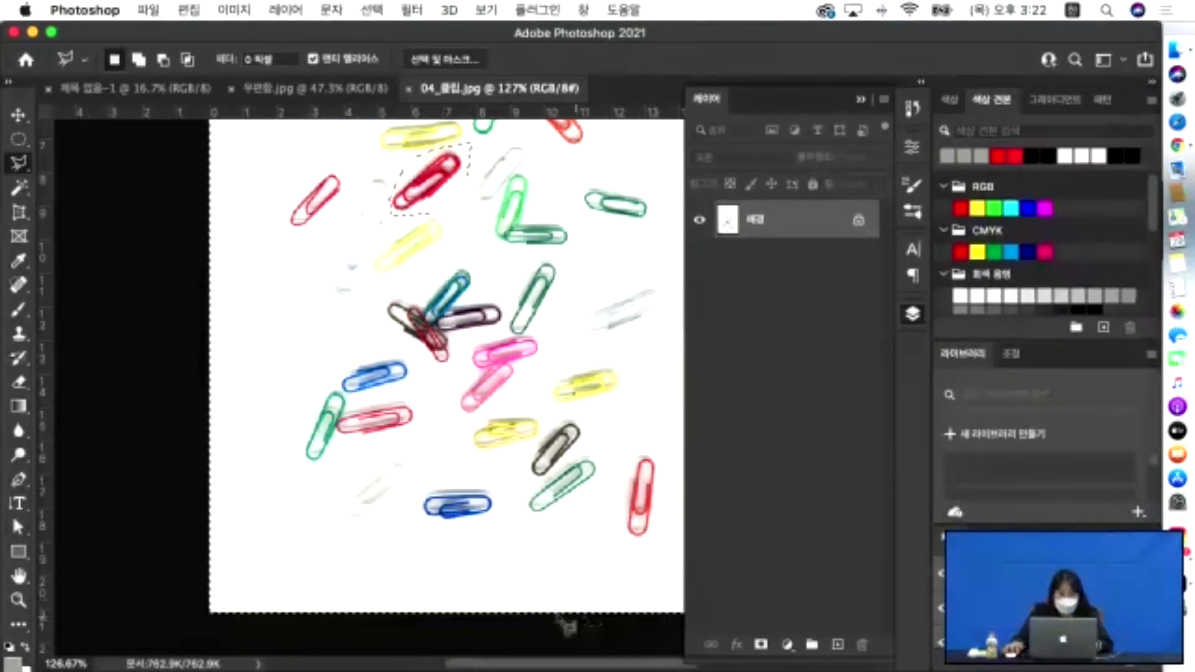
scroll(214, 342, "up", 15)
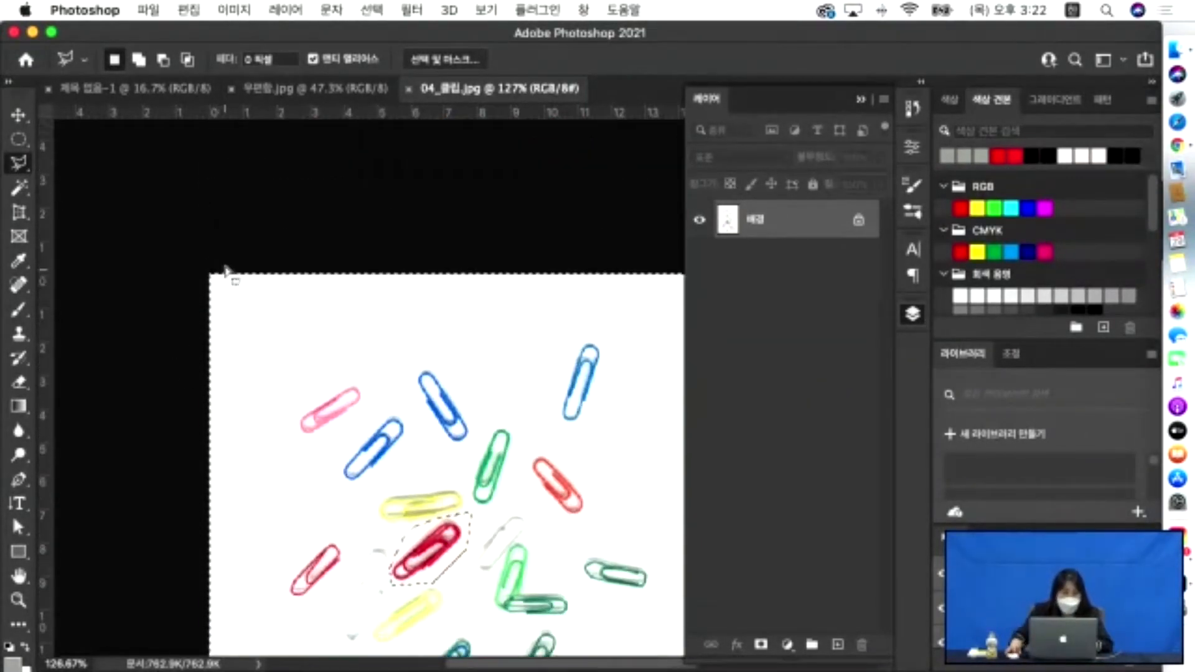
scroll(375, 352, "down", 11)
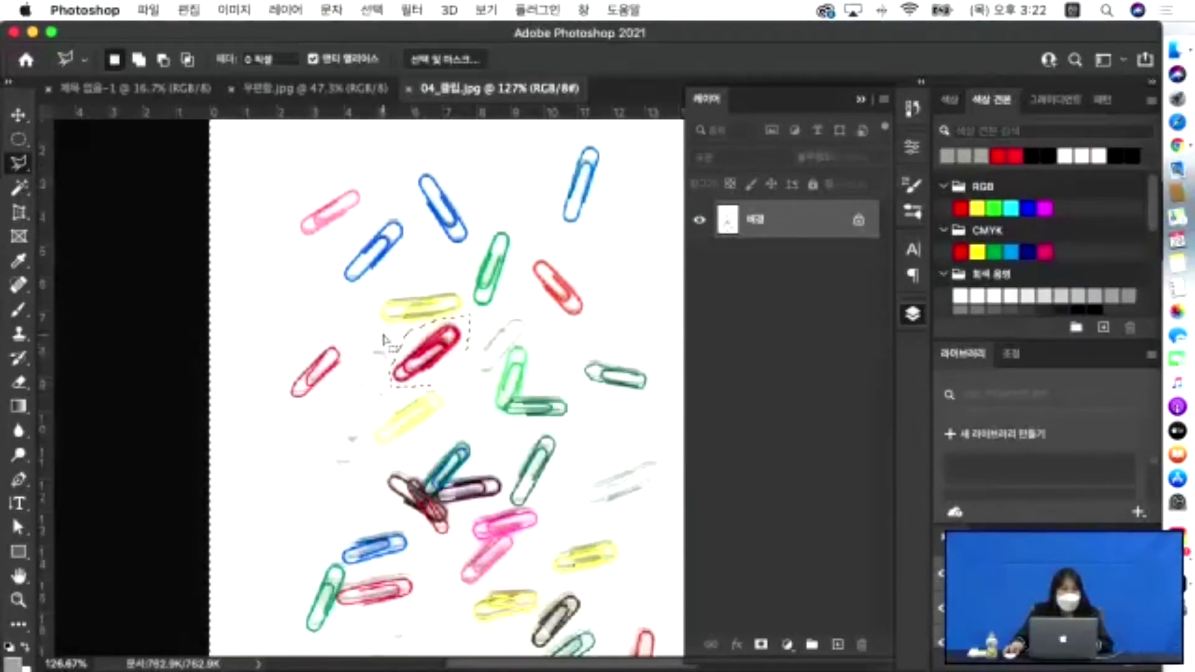
mouse_move(604, 403)
left_mouse_down()
mouse_move(476, 388)
mouse_move(501, 387)
left_mouse_up()
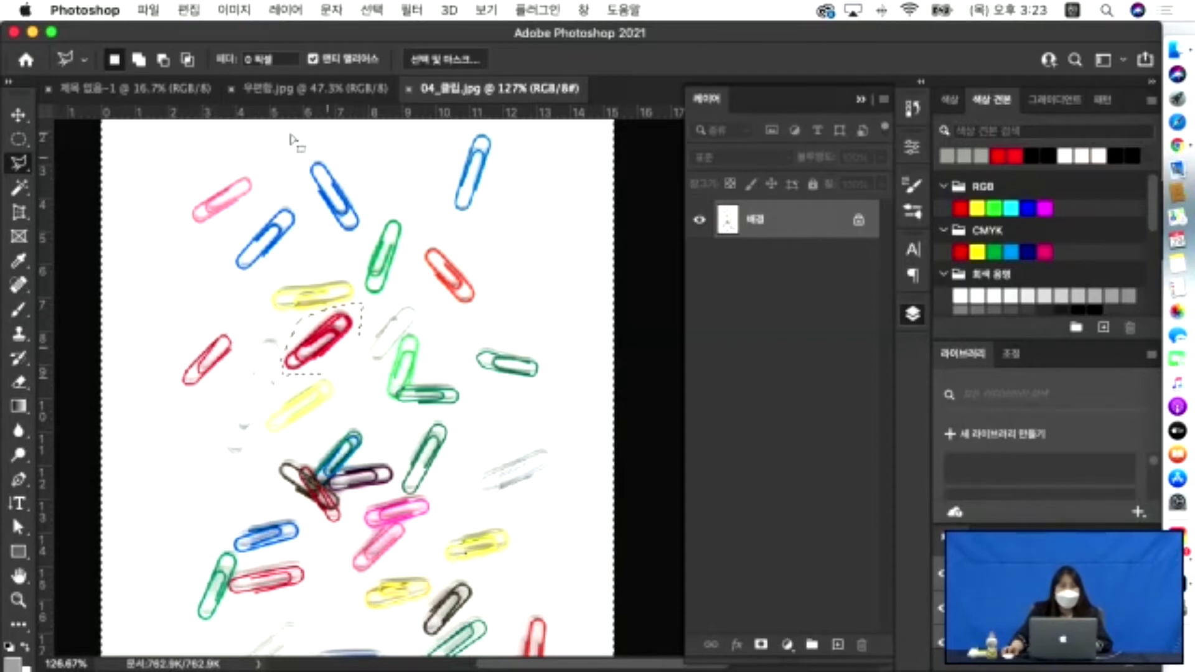
Start a Black & White adjustment on the inverted selection, keeping the paperclips in view beside its settings.
left_click(229, 10)
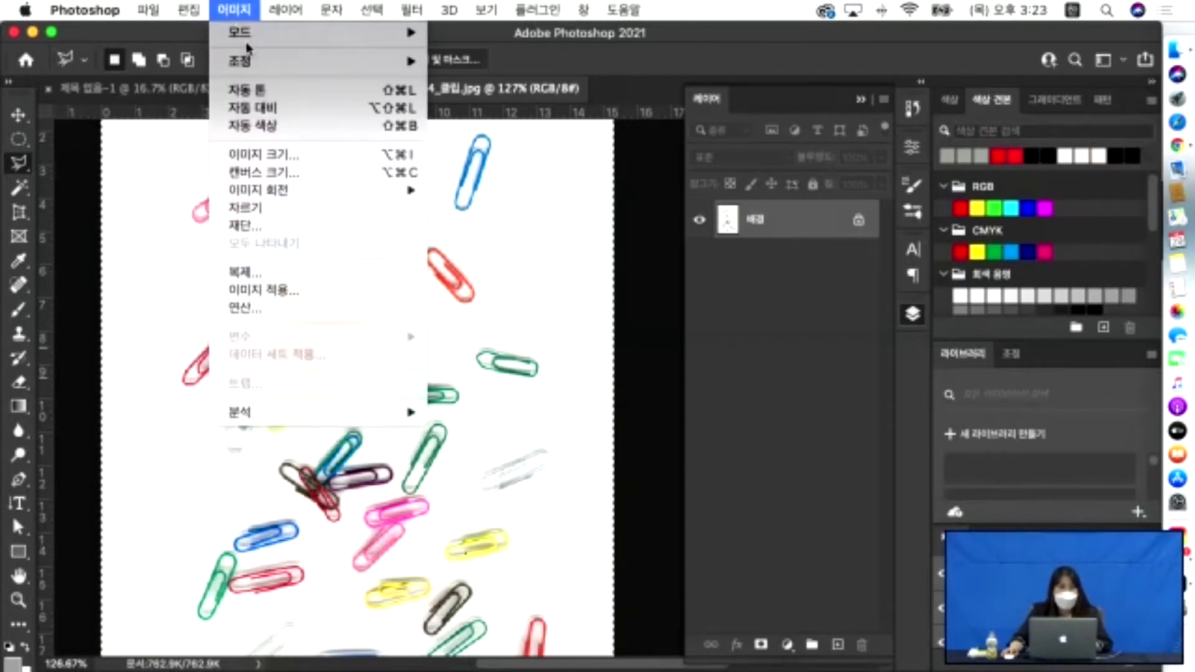
mouse_move(258, 70)
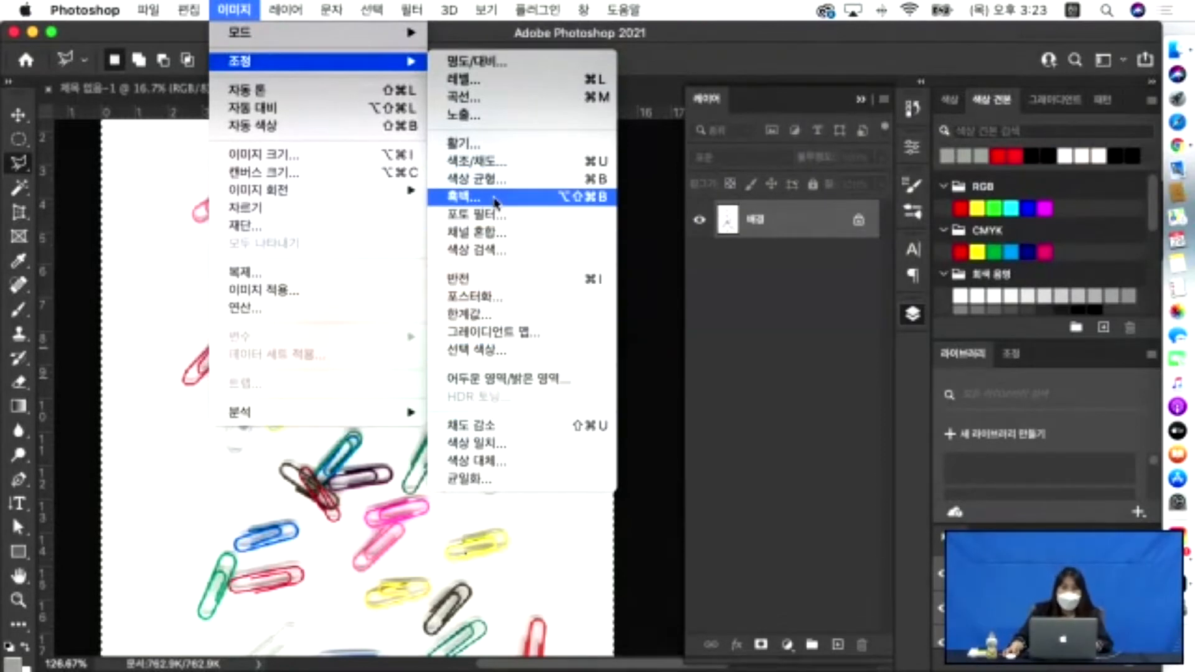
left_click(496, 198)
left_click_drag(865, 163, 698, 124)
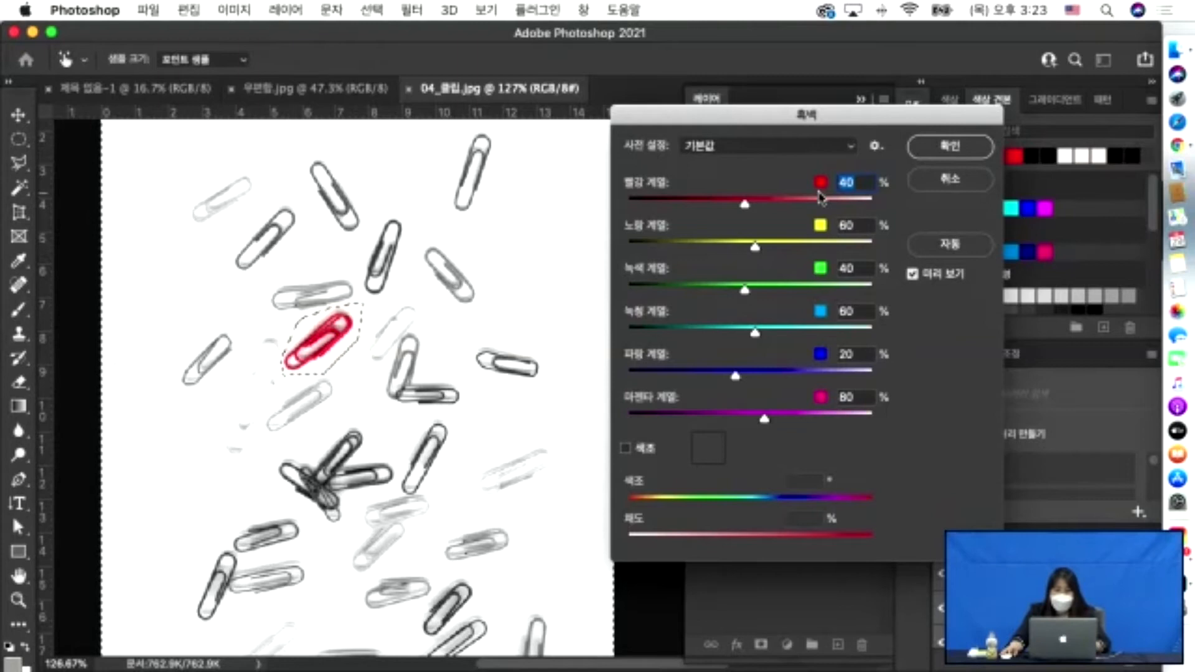
left_click_drag(803, 131, 691, 111)
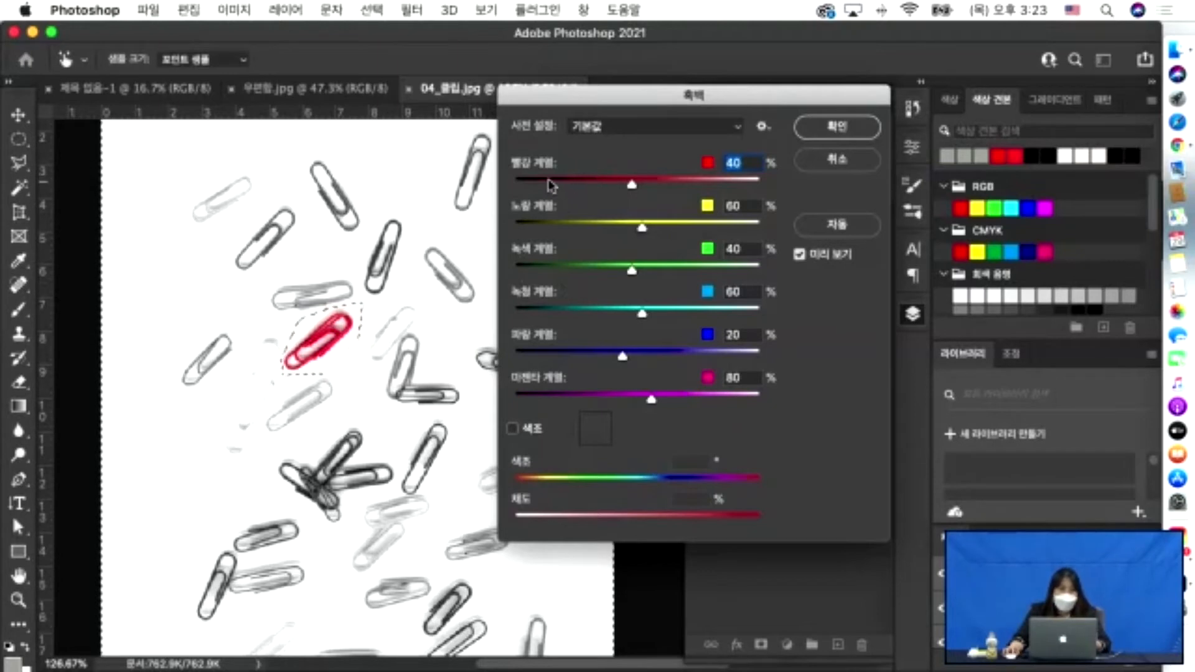
Apply the Black & White conversion with reds -156, yellows 214, greens -40, cyans 32, blues 142 and magentas 233 percent.
left_click_drag(632, 188, 536, 188)
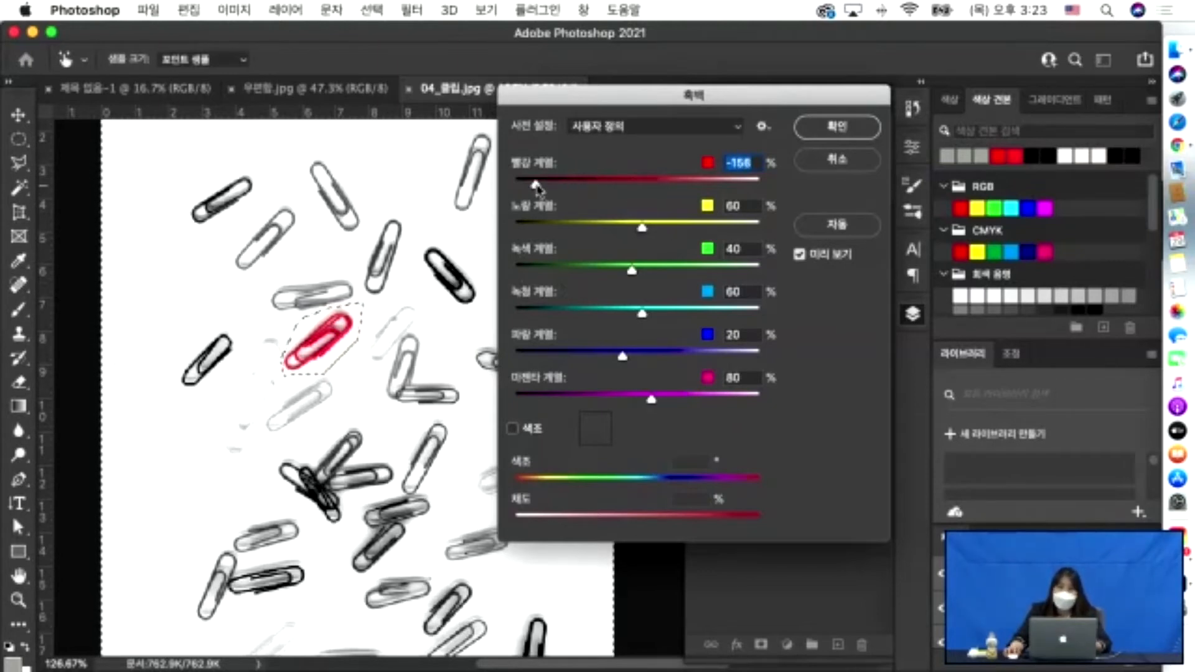
left_click_drag(645, 234, 720, 234)
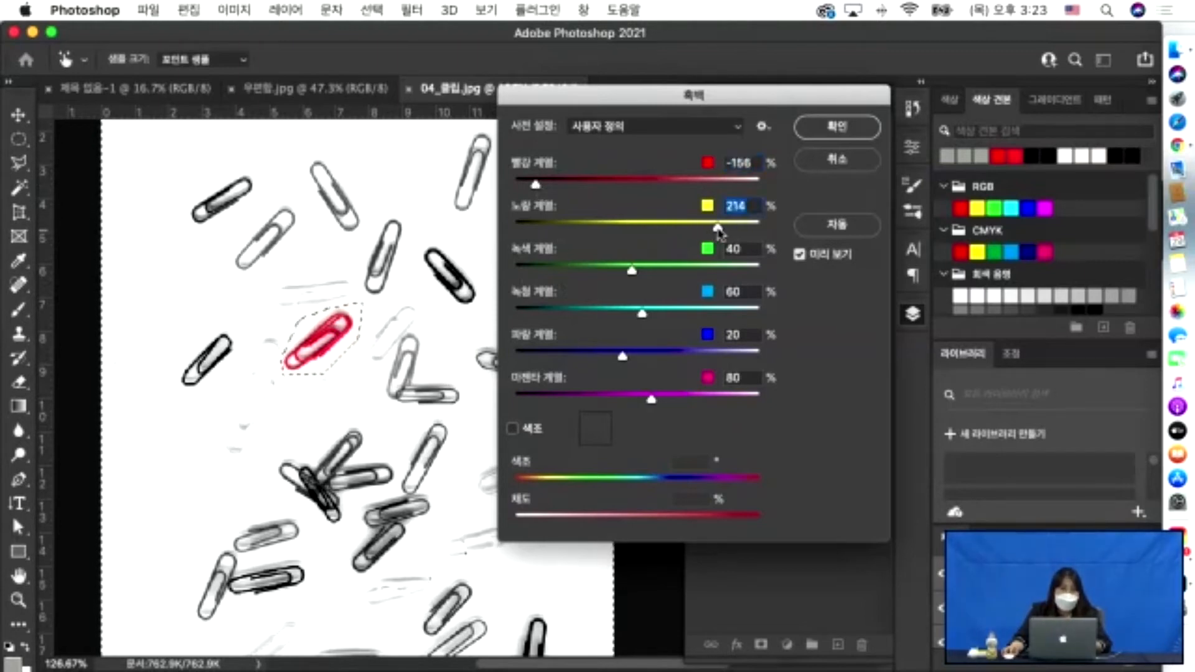
left_click_drag(633, 273, 593, 273)
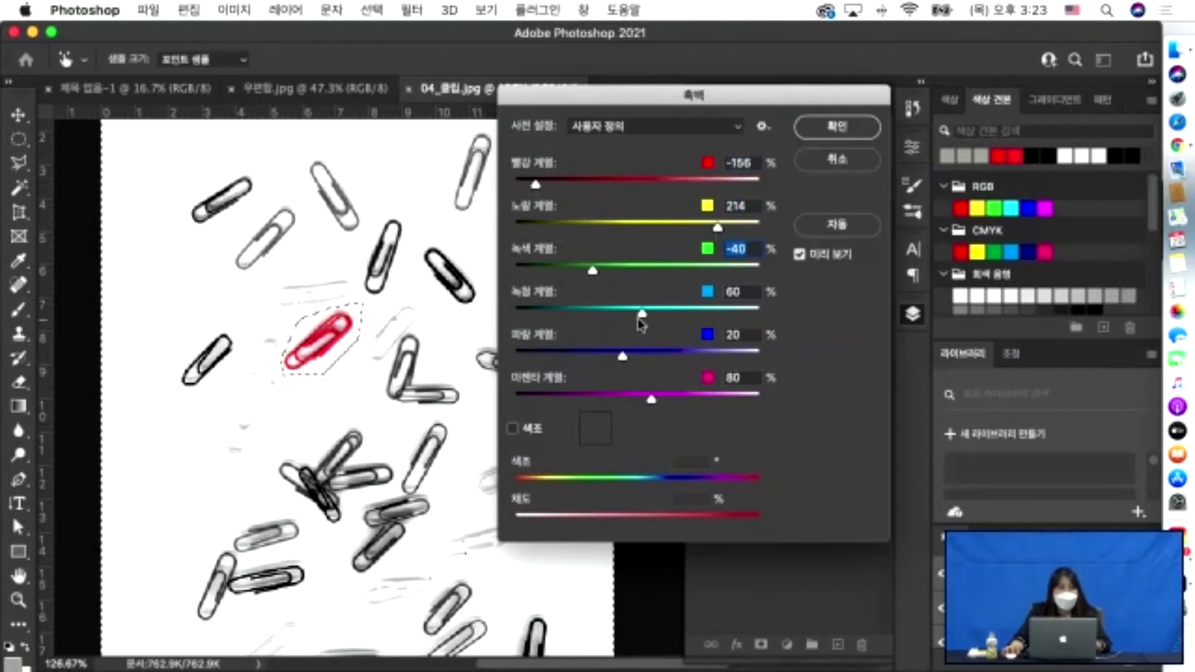
left_click_drag(642, 313, 629, 314)
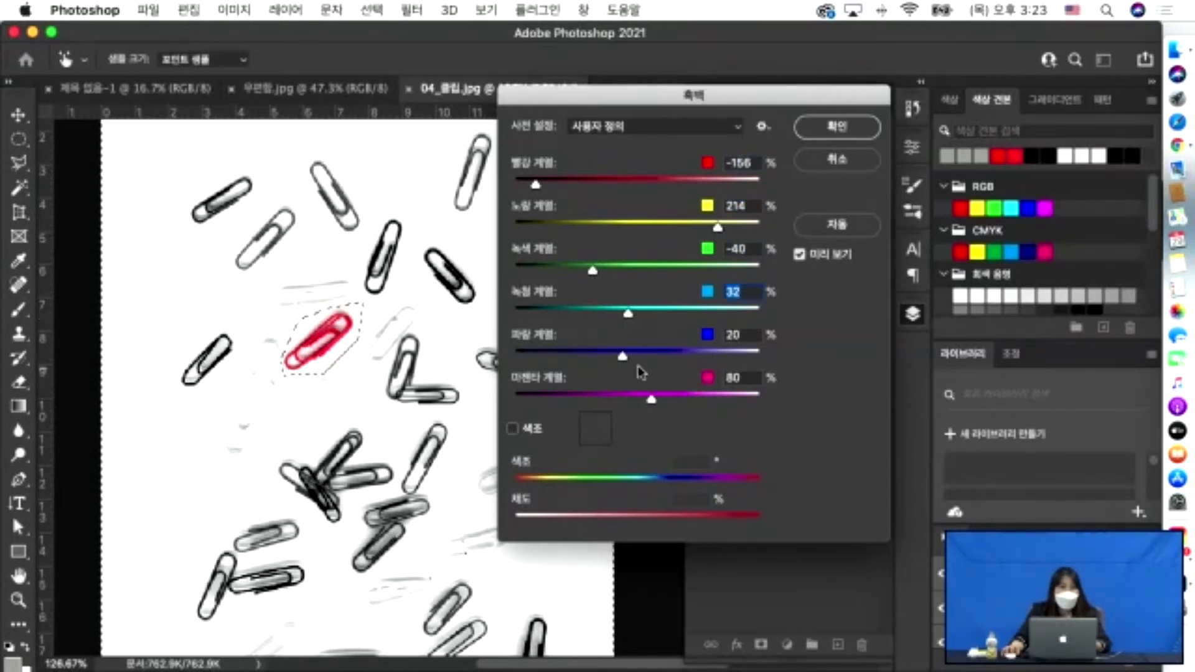
left_click_drag(622, 357, 682, 356)
left_click_drag(652, 399, 727, 402)
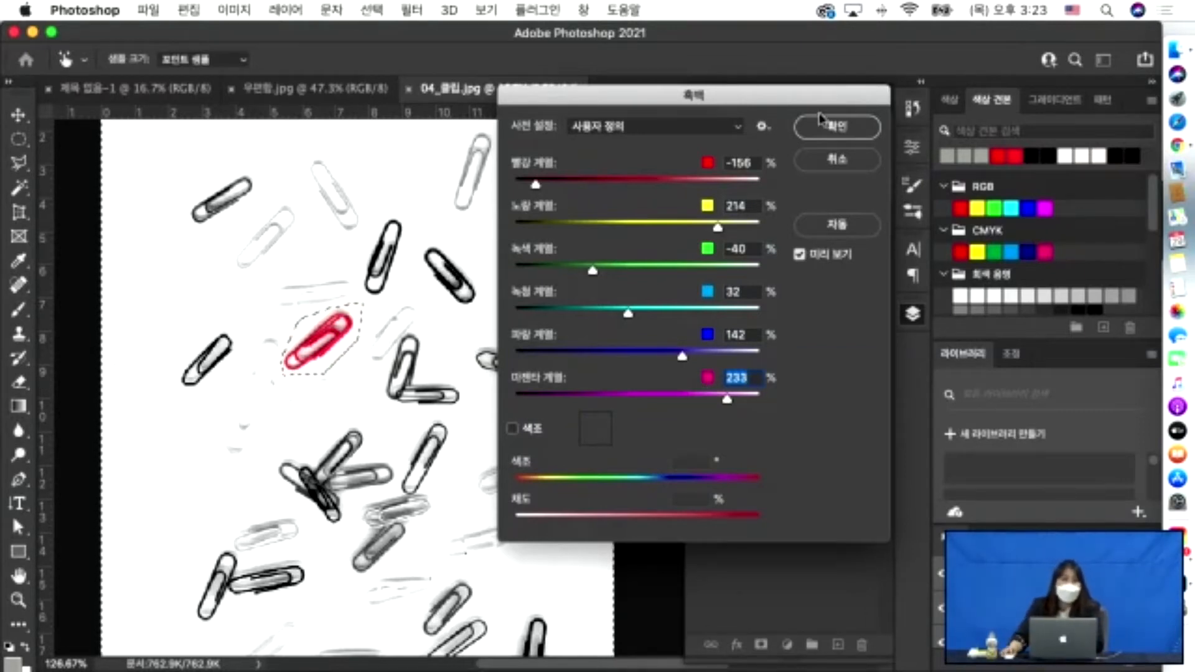
left_click(836, 126)
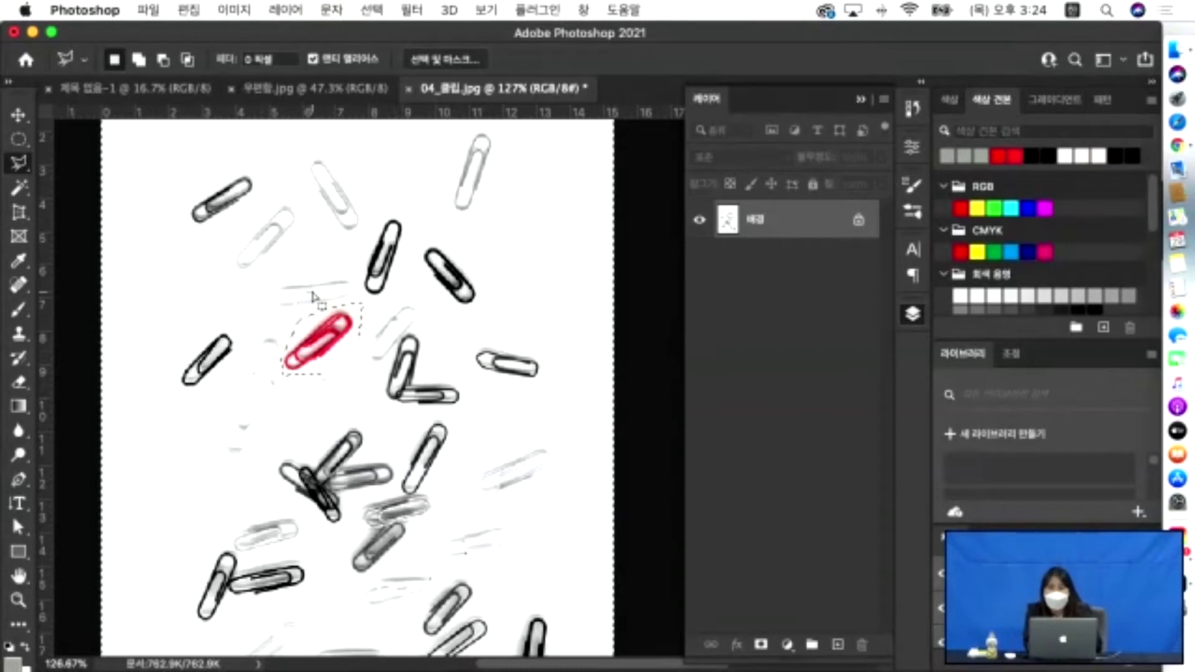
Clear the selection, fit the whole paperclip picture in view and switch to the Move tool.
key("super+d")
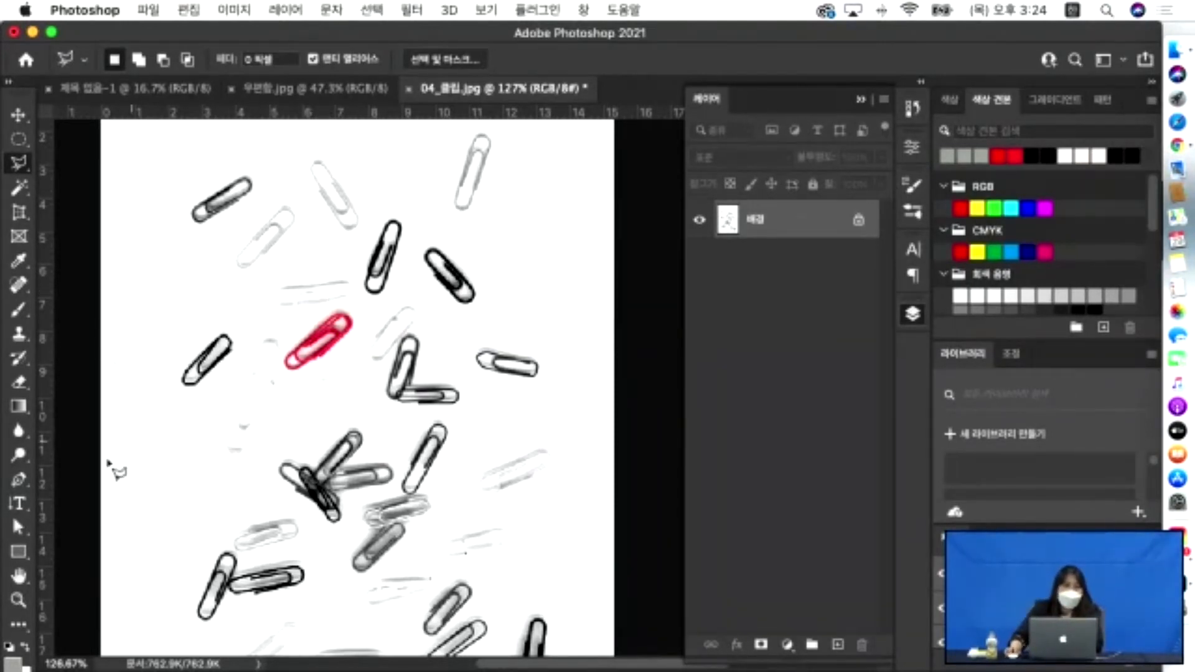
double_click(19, 577)
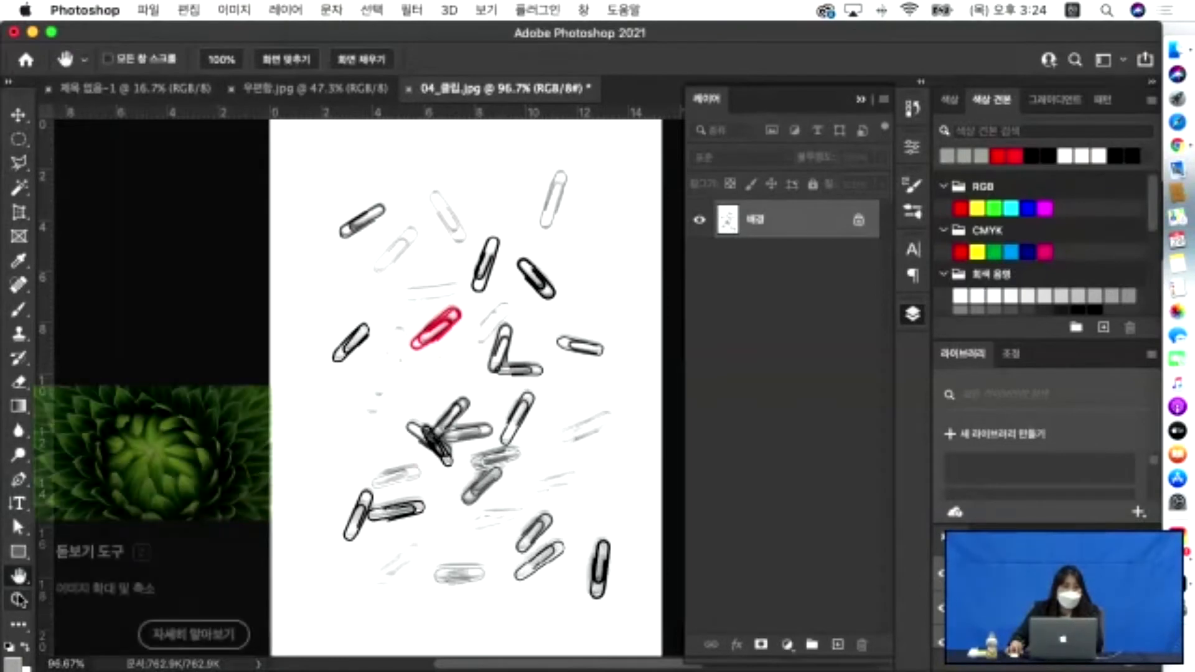
double_click(19, 599)
double_click(19, 580)
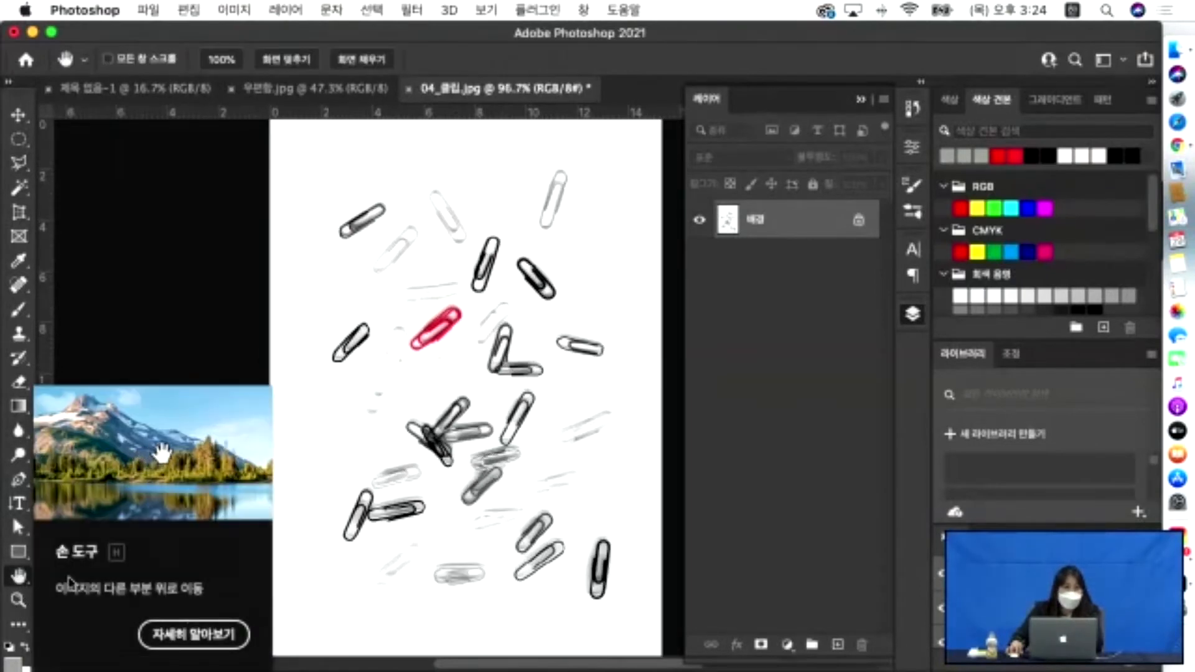
left_click(19, 116)
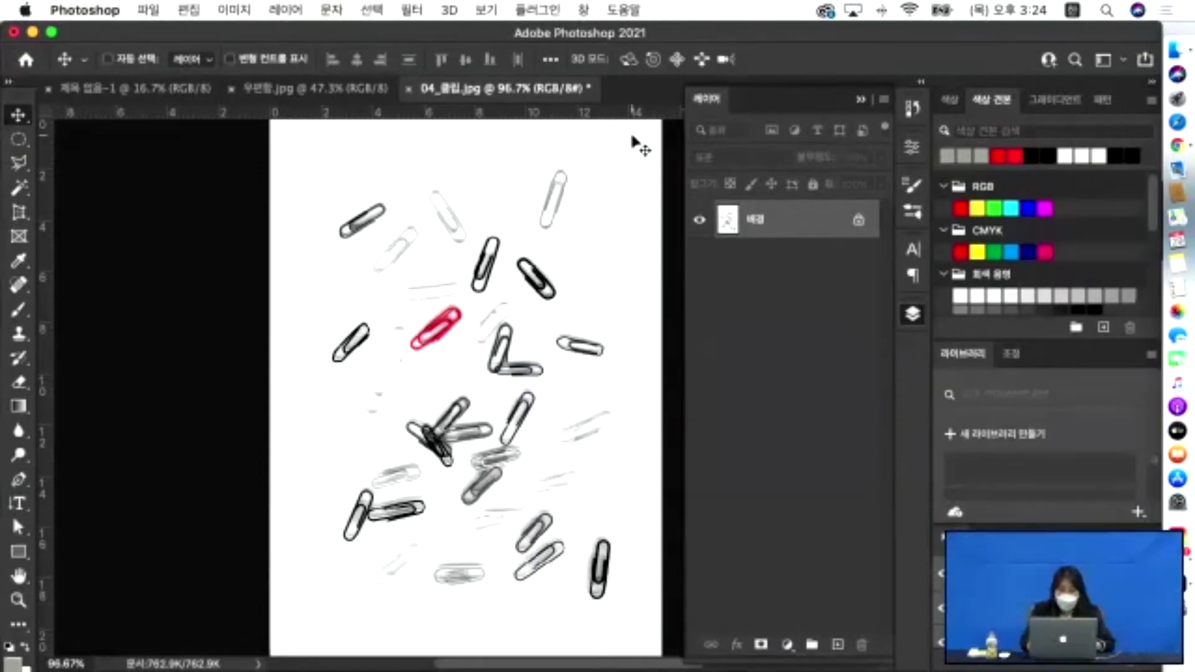
Open the image 05_나무집.JPG from the selection tools practice folder.
key("super+o")
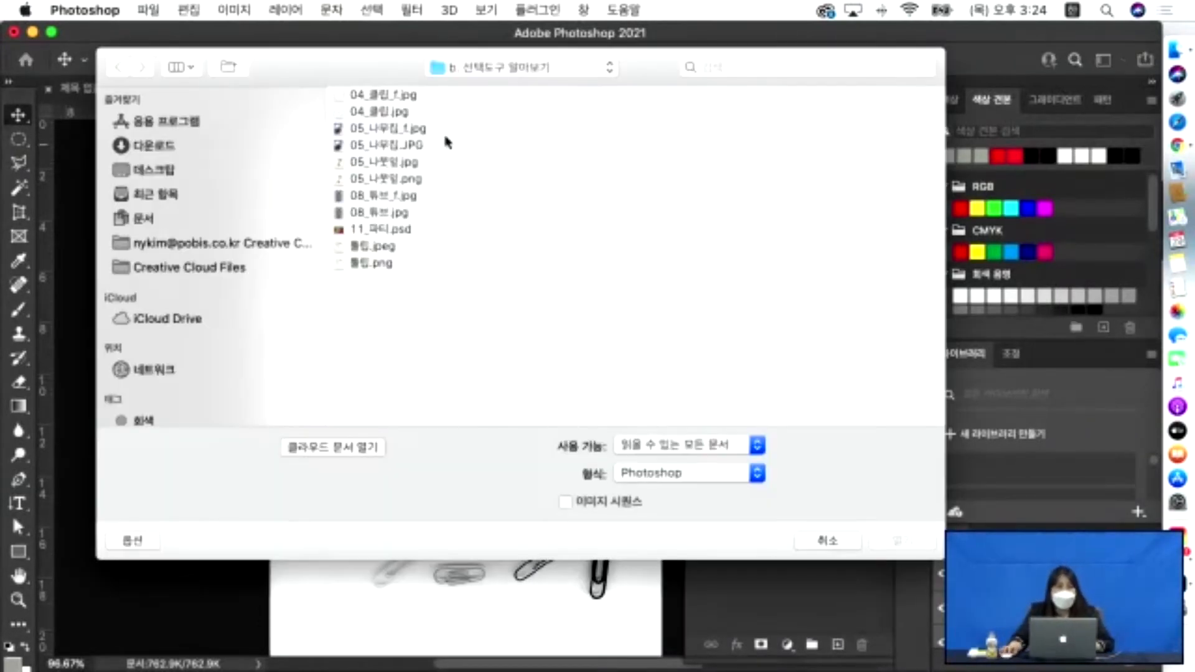
left_click(371, 128)
left_click(383, 145)
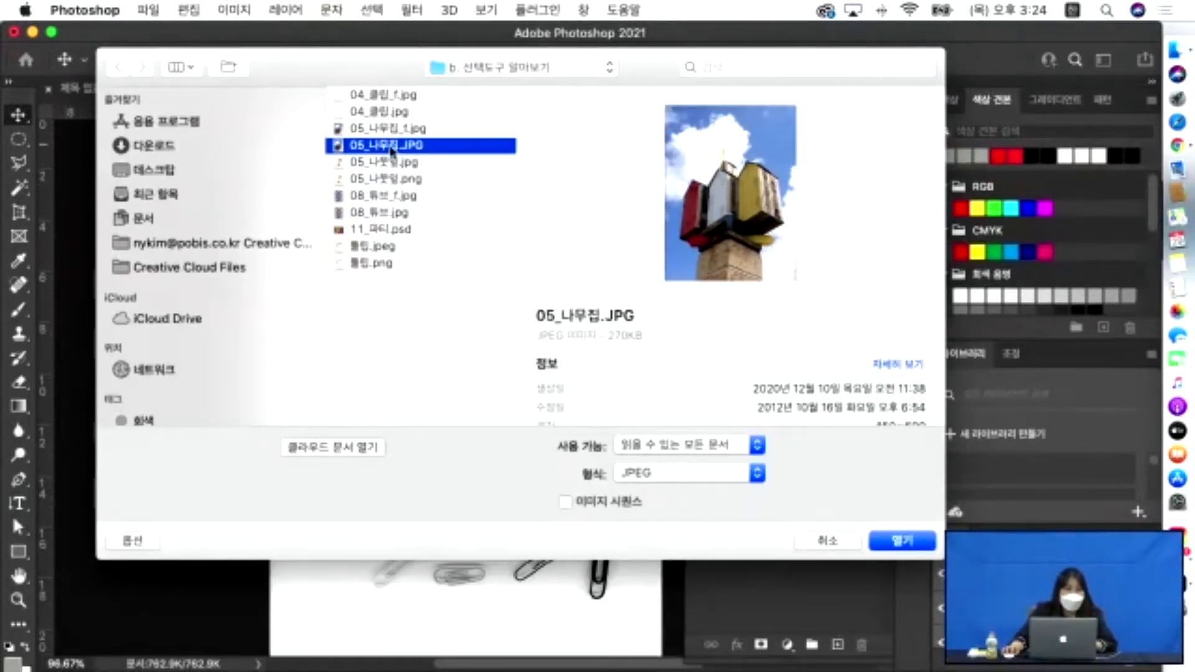
left_click(388, 133)
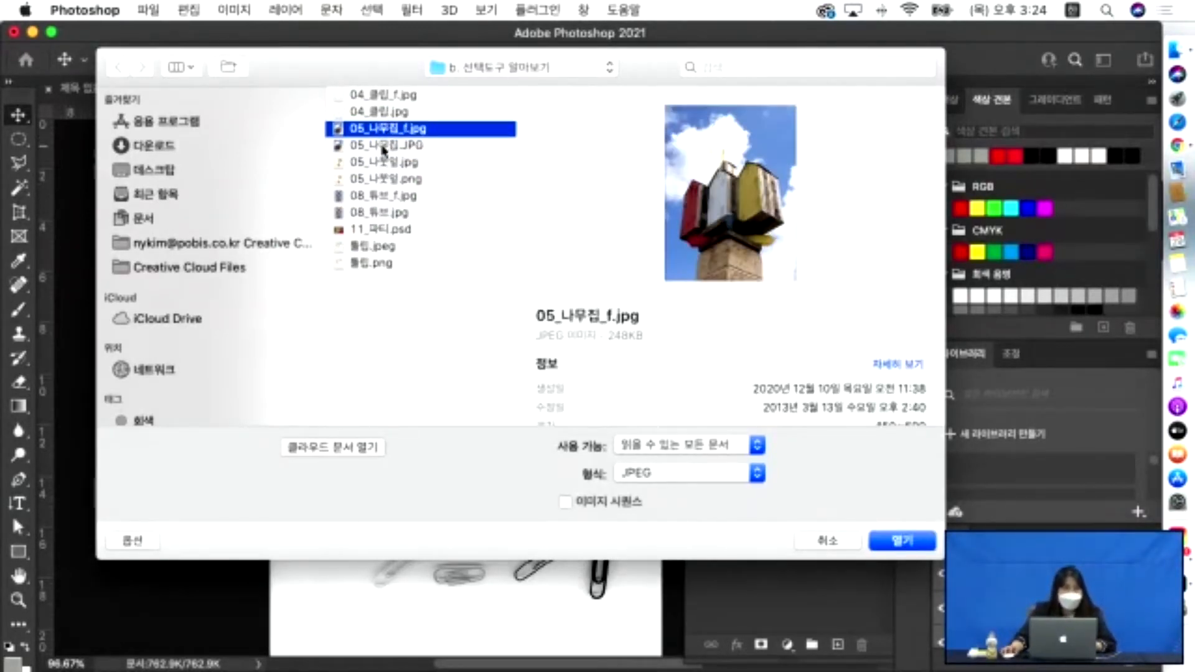
left_click(382, 146)
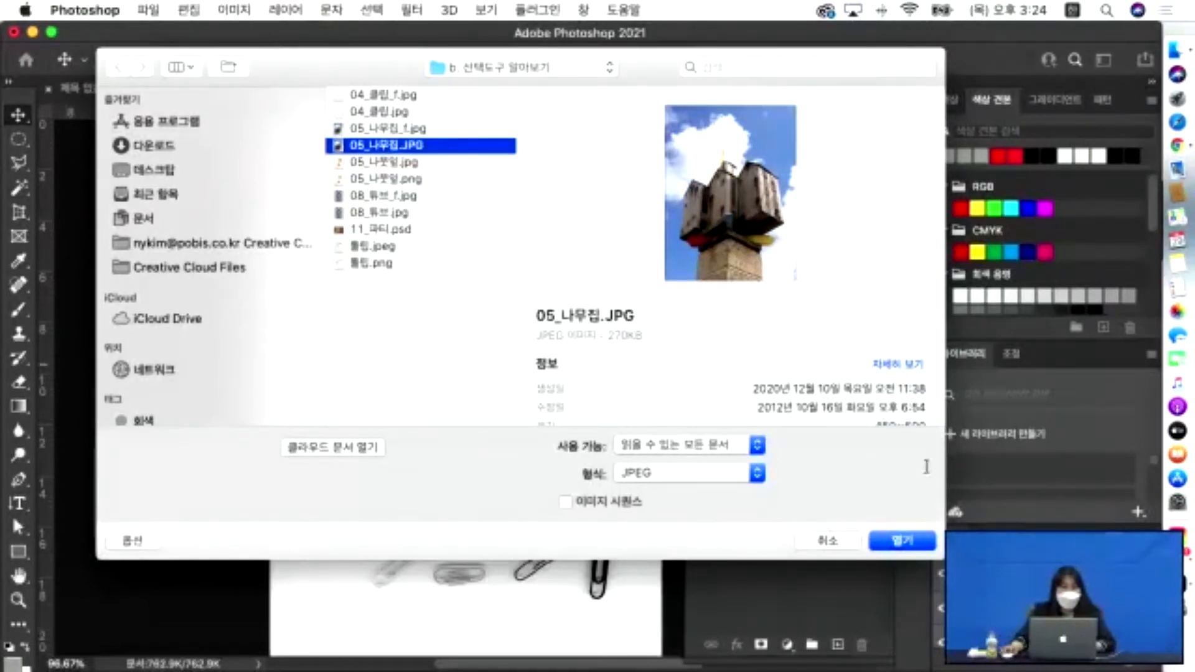
left_click(926, 543)
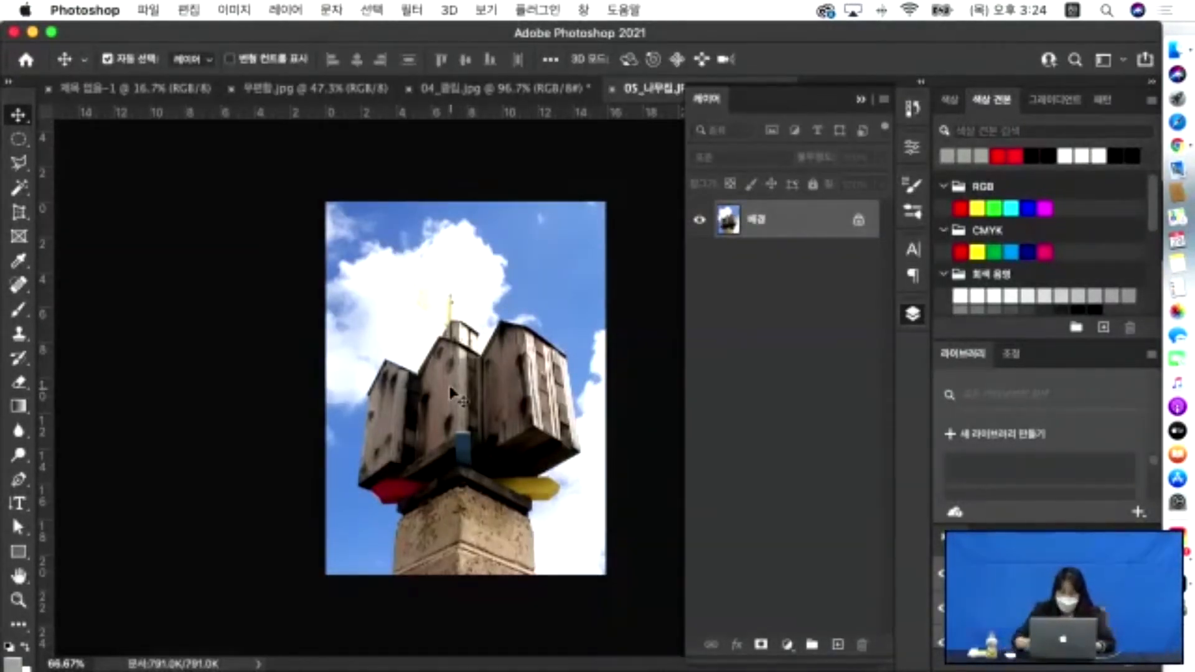
Examine the wooden birdhouses close up at 200%, centring on the leftmost house and its edges.
key("super+plus")
key("super+plus")
key("super+plus")
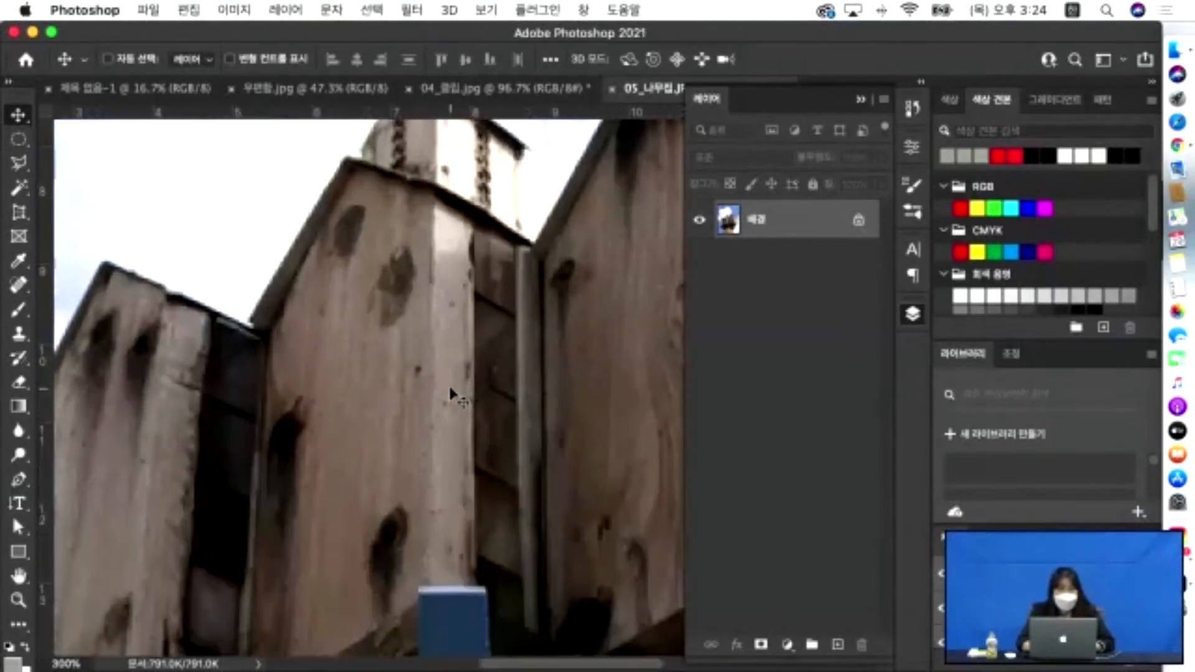
key("super+minus")
left_click_drag(414, 392, 470, 318)
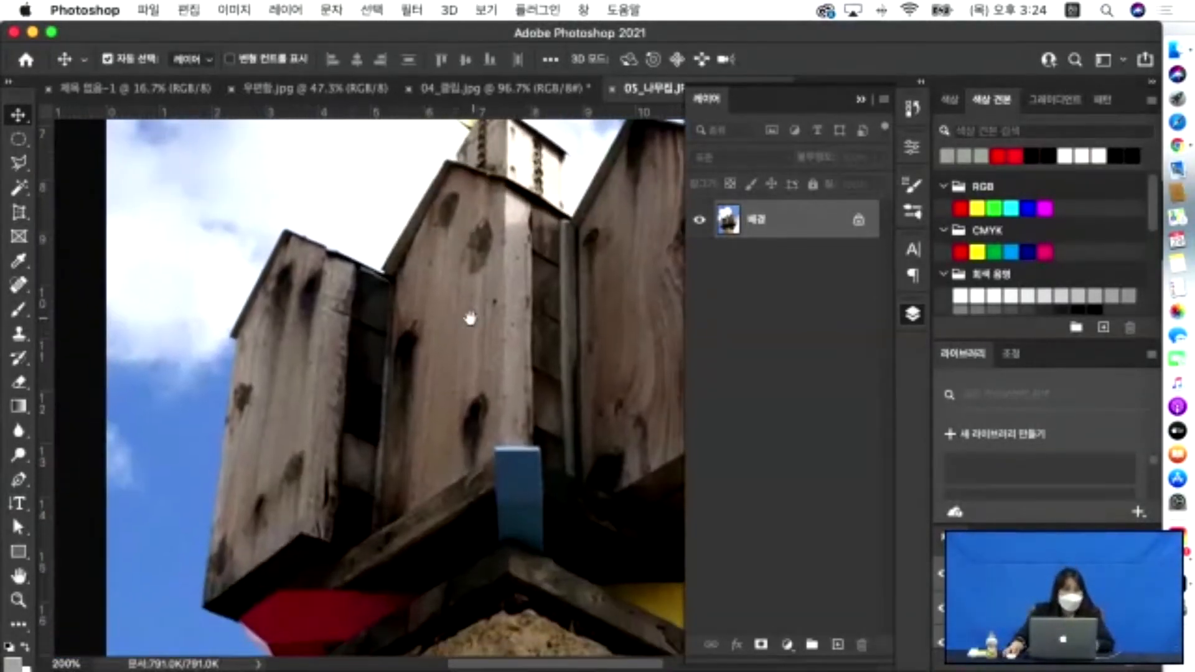
left_click_drag(378, 330, 345, 391)
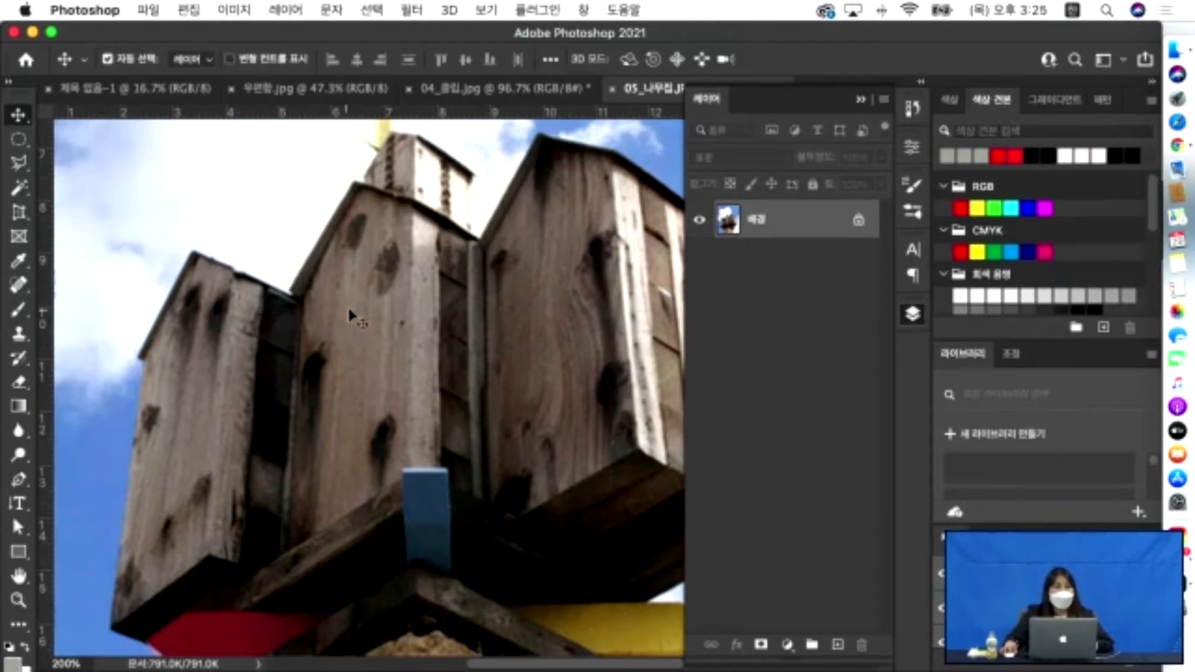
scroll(374, 289, "down", 3)
scroll(373, 289, "left", 3)
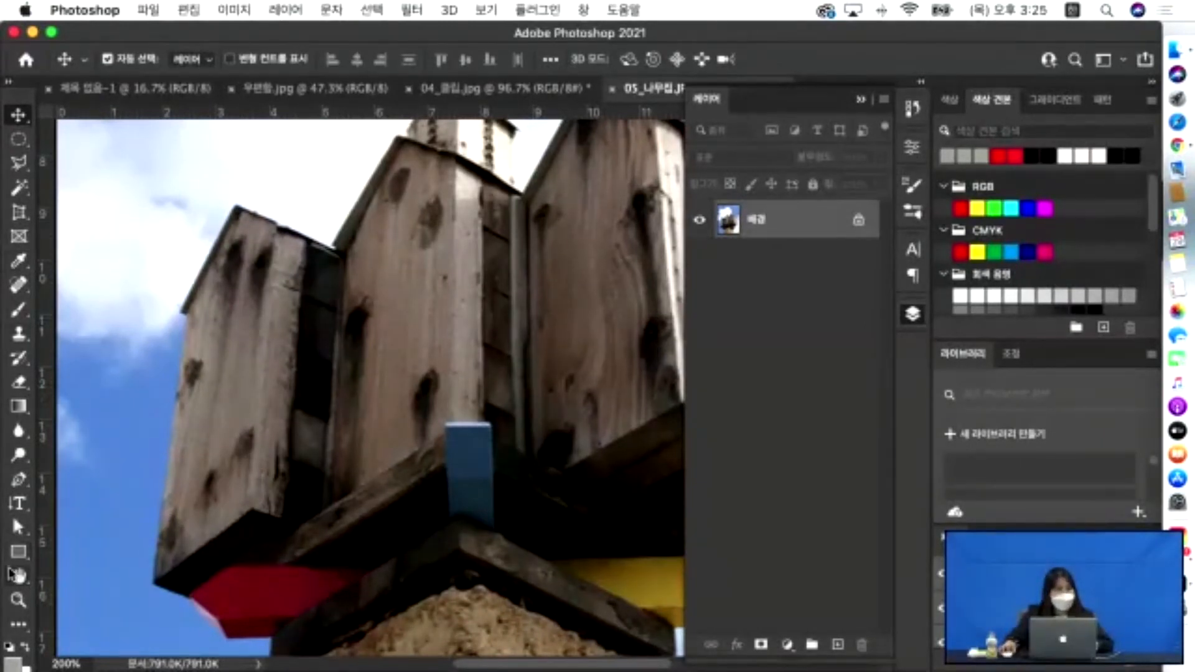
scroll(370, 386, "up", 3)
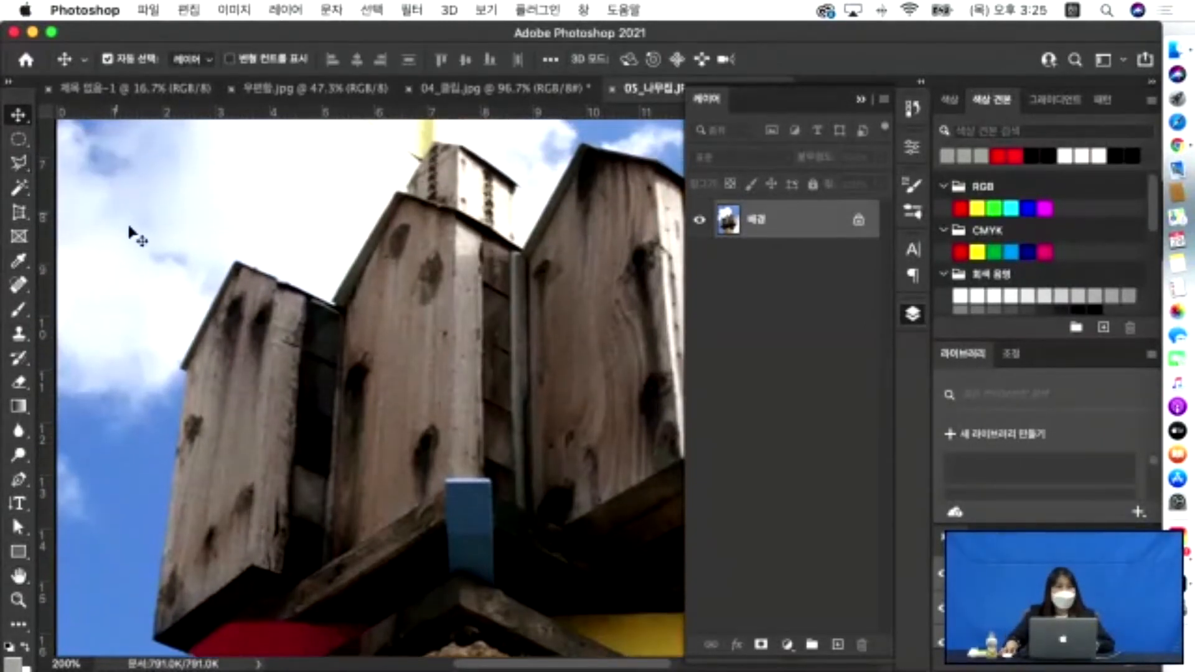
Outline the front face of the leftmost wooden house with the Polygonal Lasso, closing the selection at the roof peak.
left_click(16, 166)
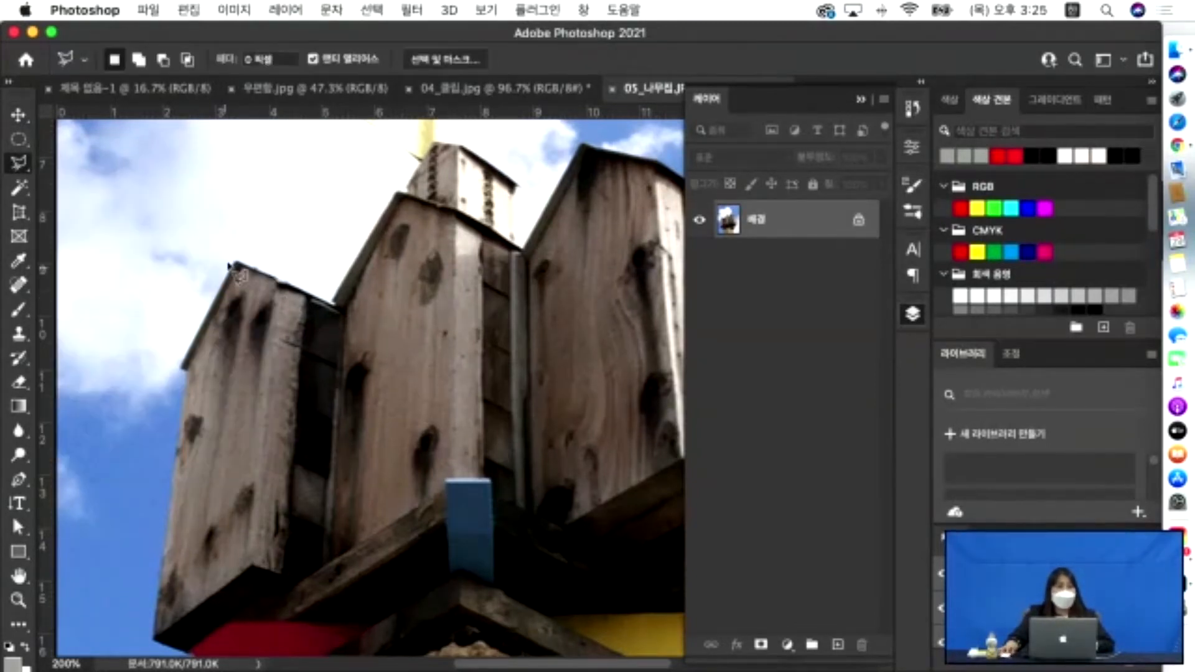
left_click(239, 264)
left_click(188, 374)
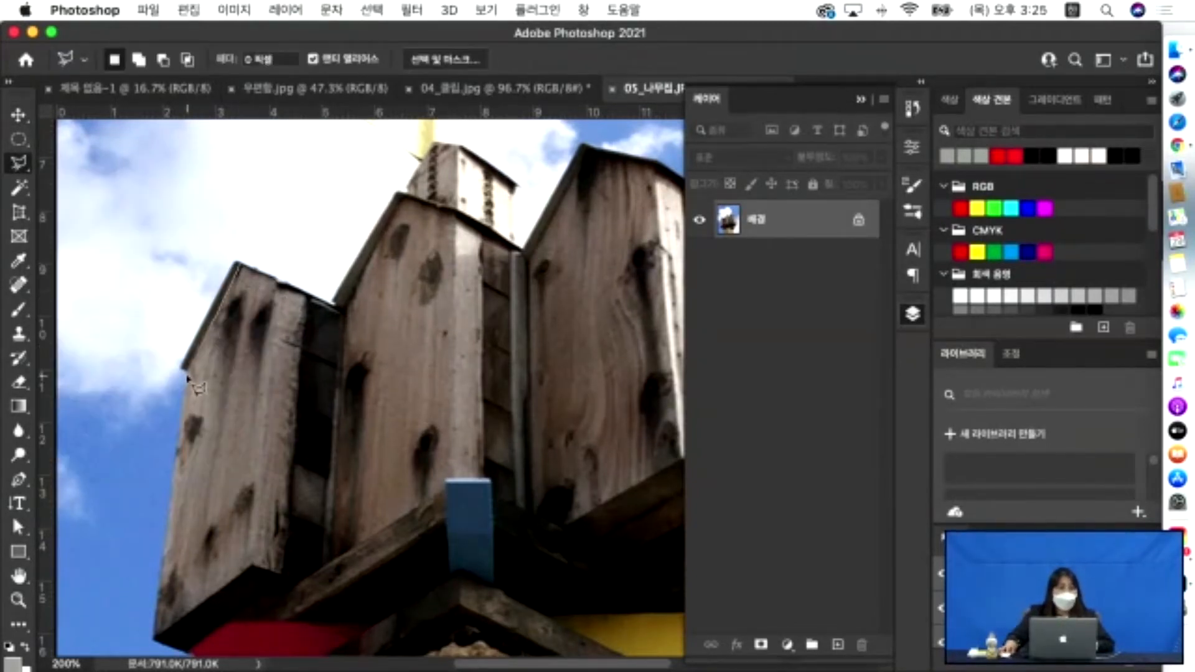
left_click(155, 640)
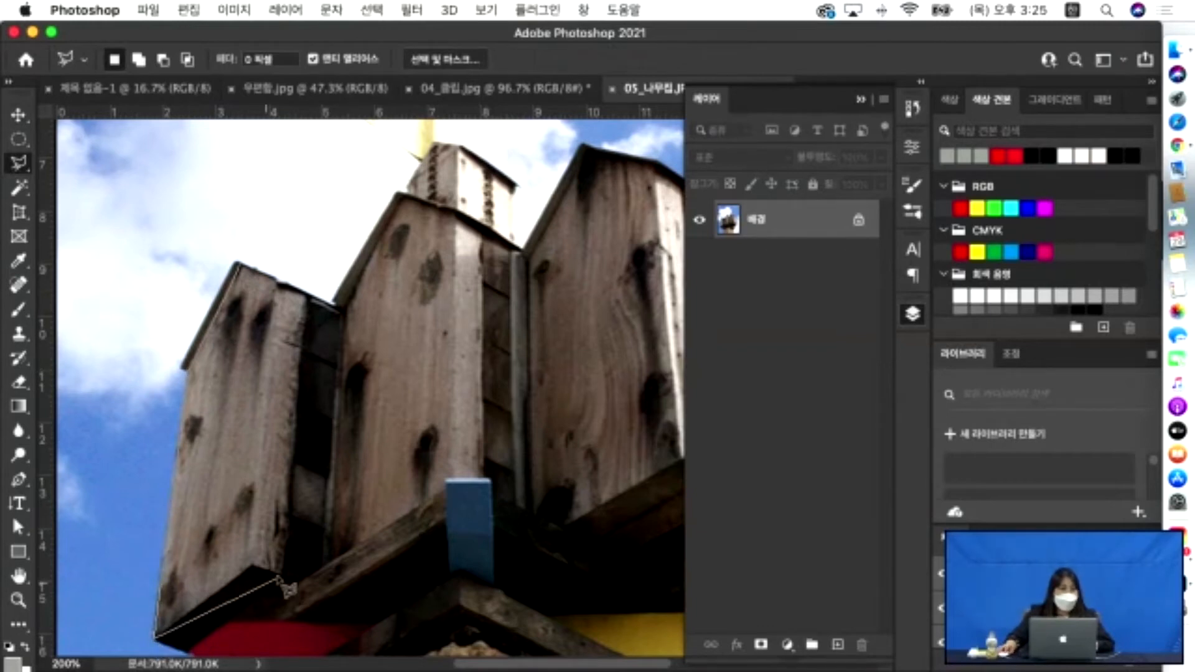
left_click(251, 567)
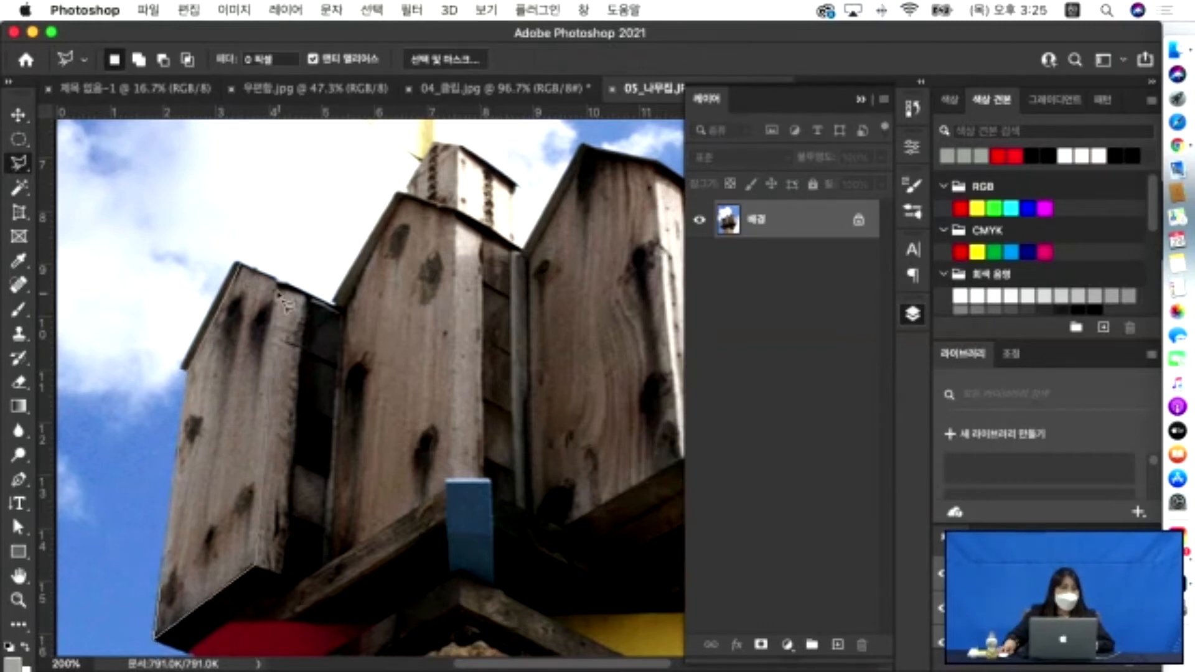
left_click(280, 286)
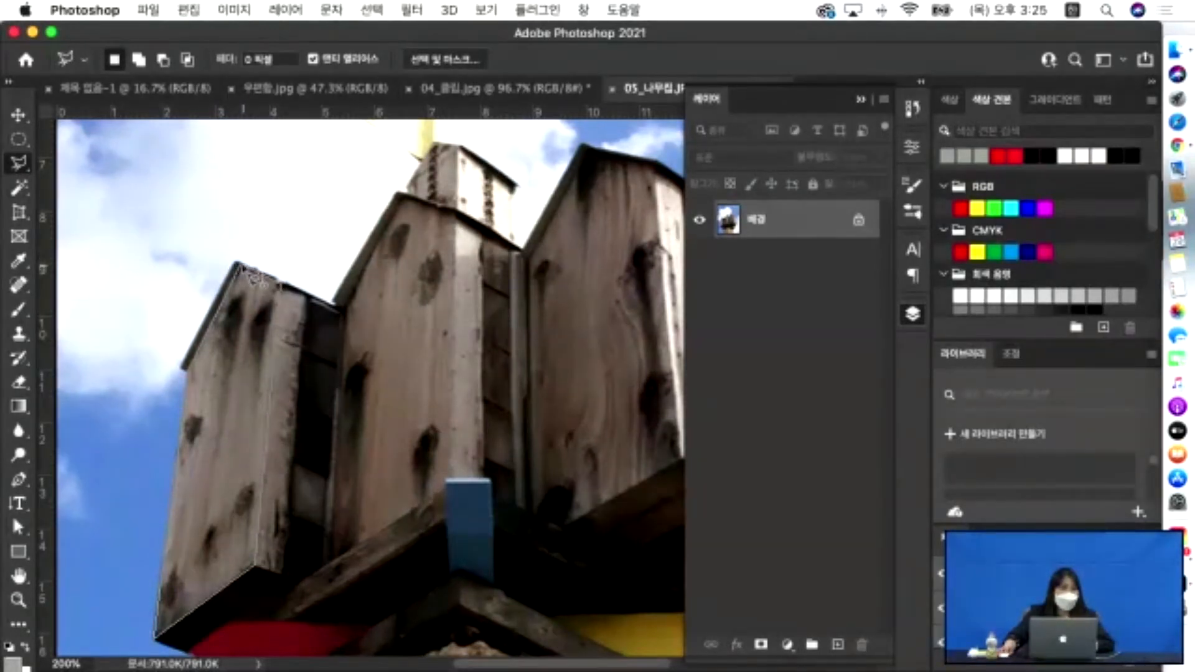
left_click(241, 267)
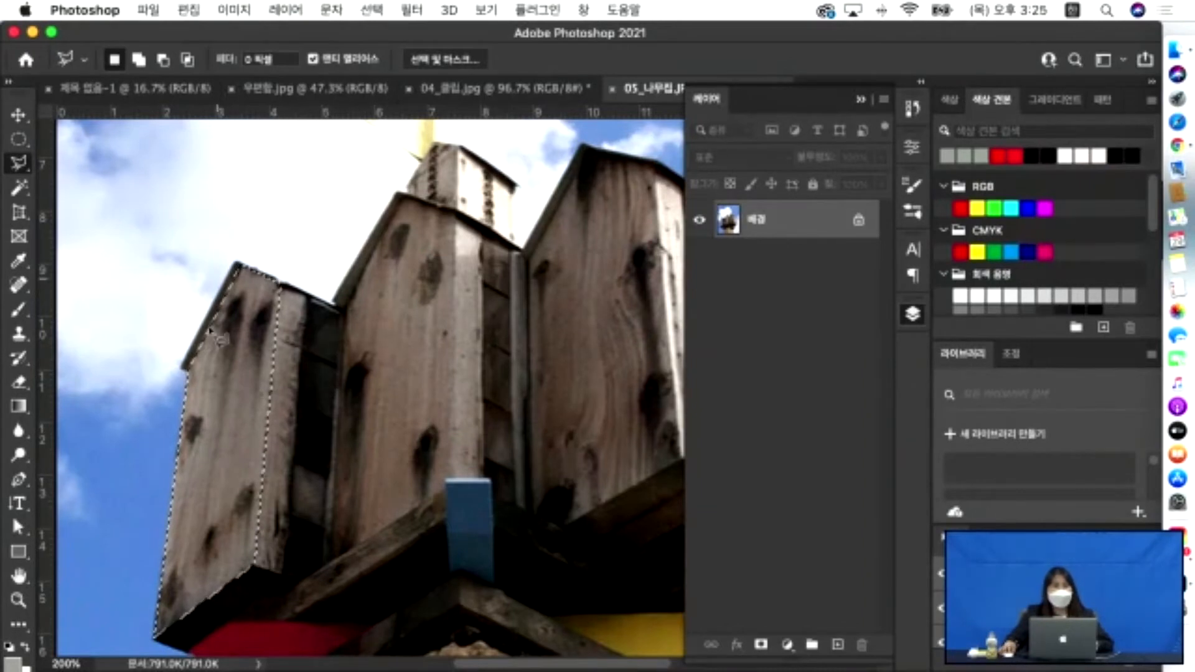
Set the foreground colour to the dark red #802628 sampled from the red board beneath the leftmost house.
scroll(225, 309, "down", 3)
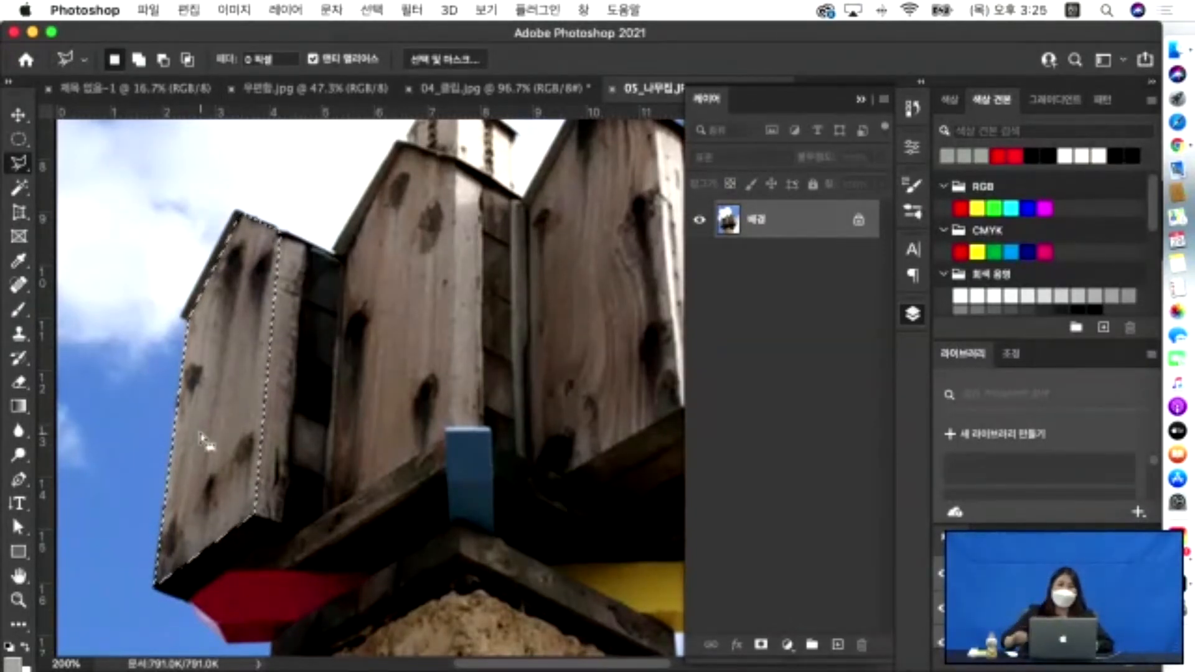
left_click_drag(274, 416, 336, 382)
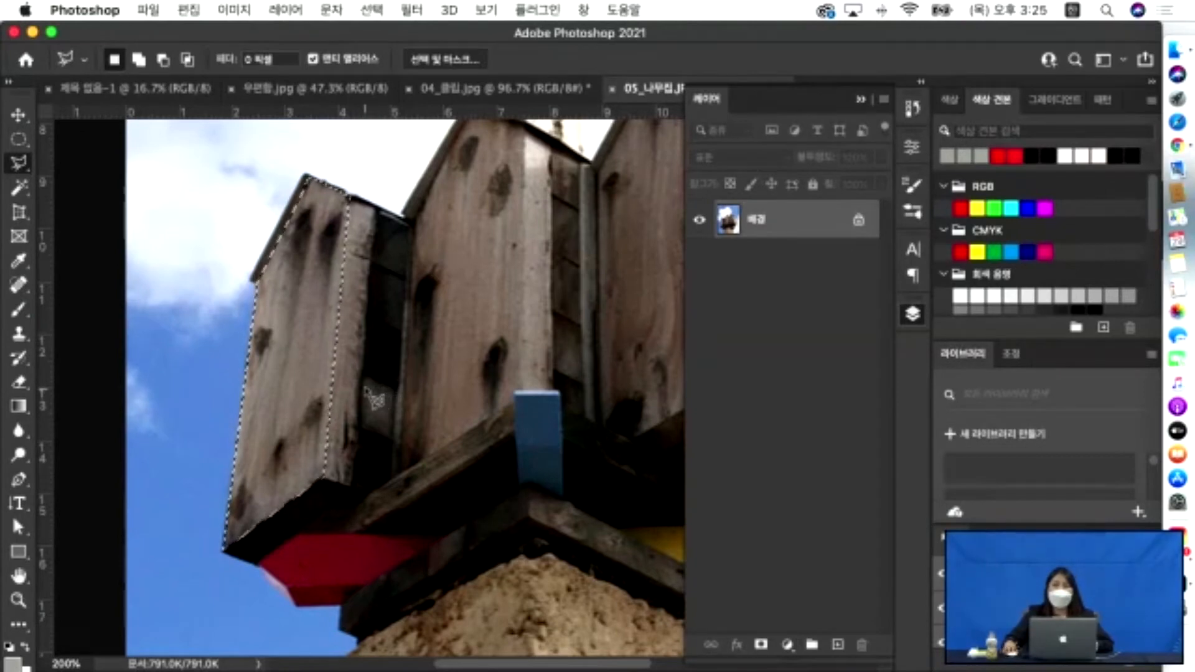
mouse_move(368, 386)
left_mouse_down()
mouse_move(373, 355)
mouse_move(371, 391)
left_mouse_up()
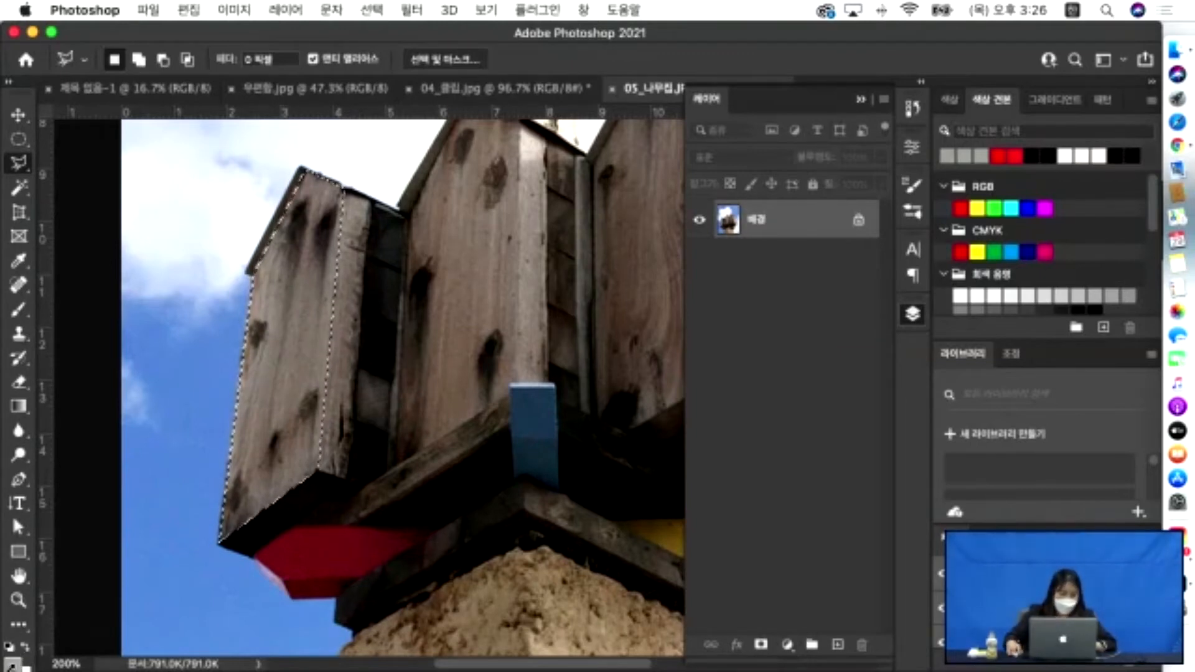
left_click(11, 668)
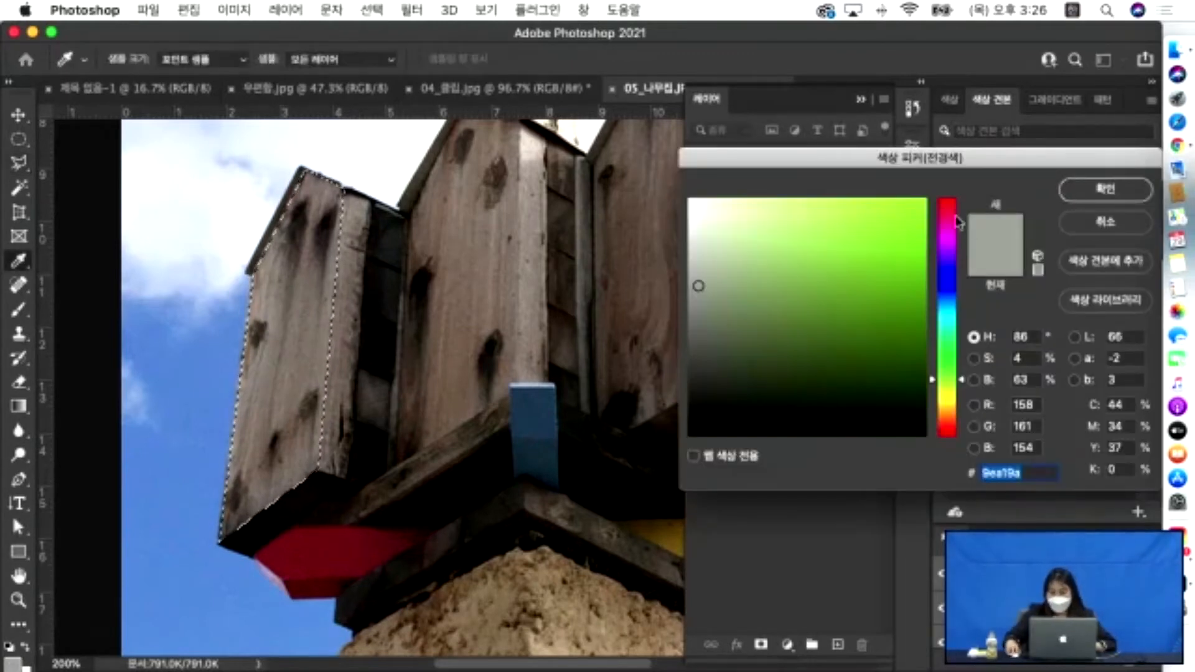
left_click_drag(957, 221, 957, 198)
left_click(311, 552)
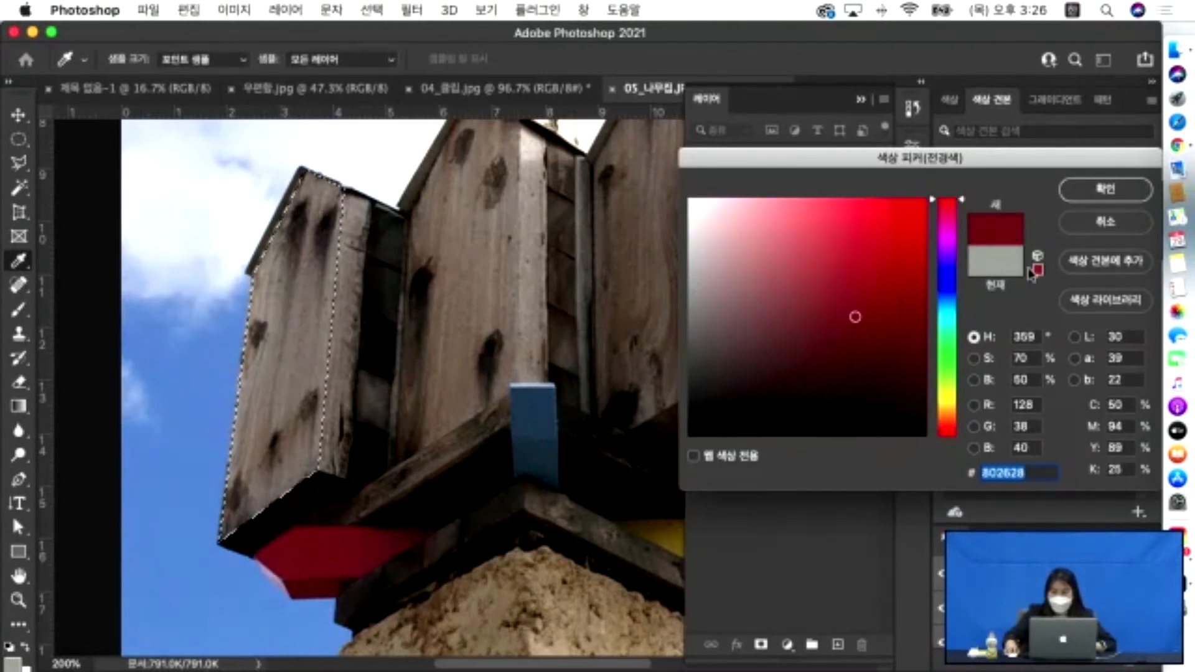
left_click(1106, 190)
Fill the selected house front with the white background colour, refill it with the dark red foreground colour, and clear the selection.
key("super+BackSpace")
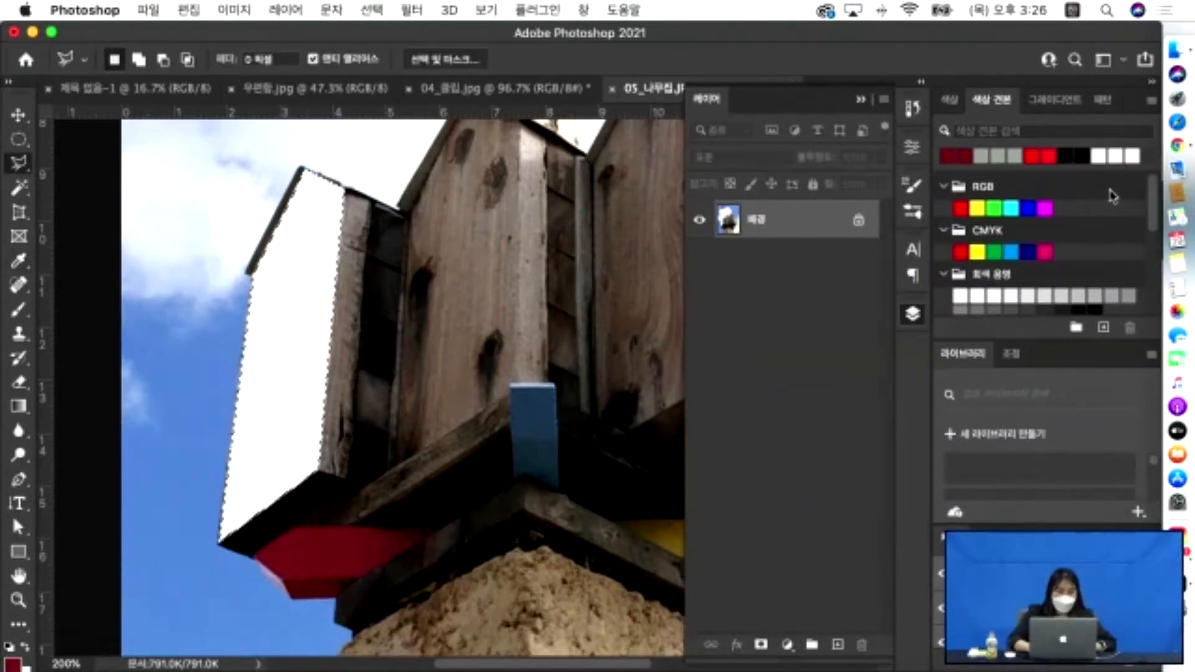
key("alt+BackSpace")
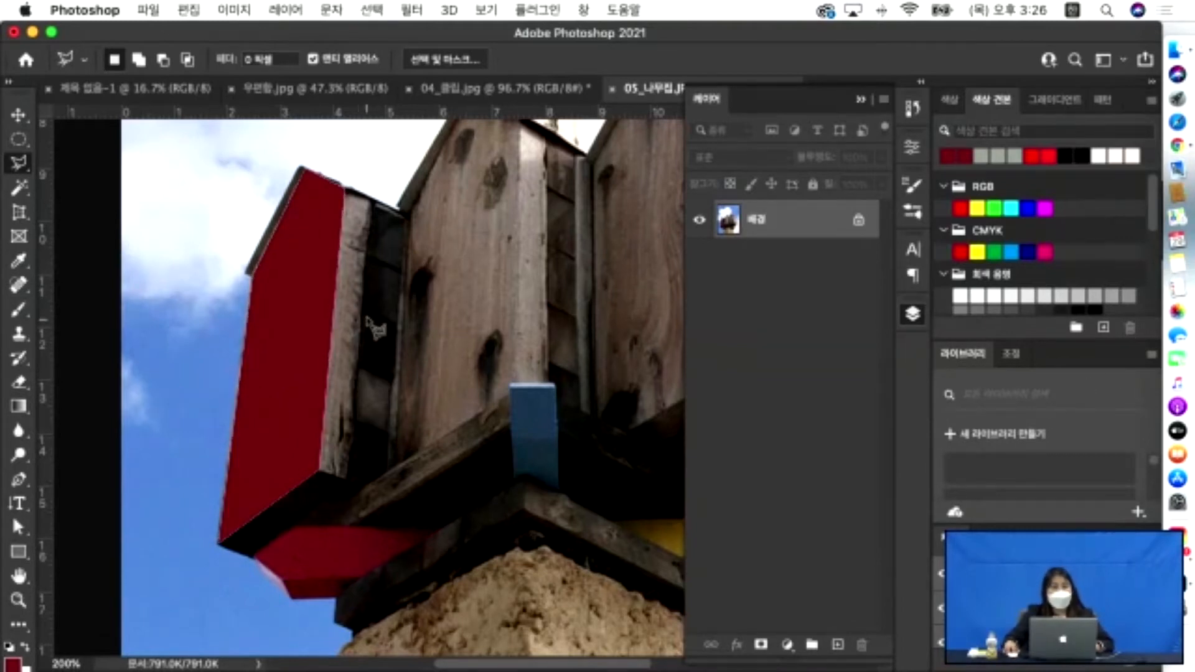
scroll(366, 318, "down", 3)
scroll(366, 319, "up", 4)
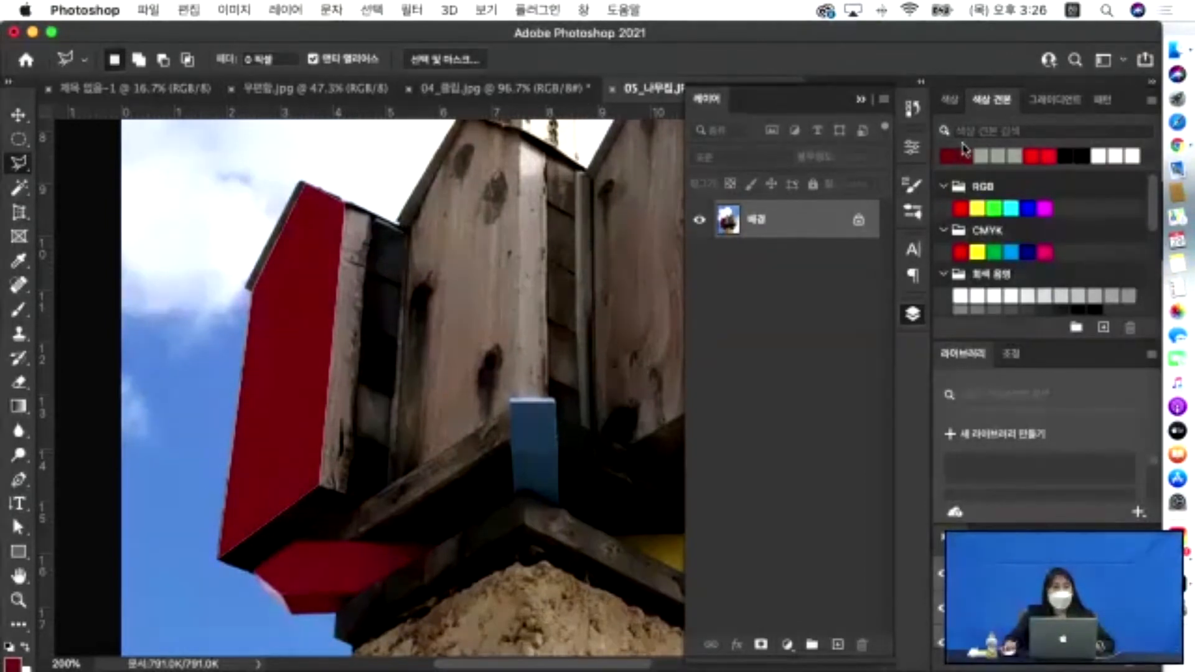
Open the finished example 05_나무집_f.jpg from Finder, examine its red, white and yellow house fronts, and return to Photoshop.
left_click(1181, 56)
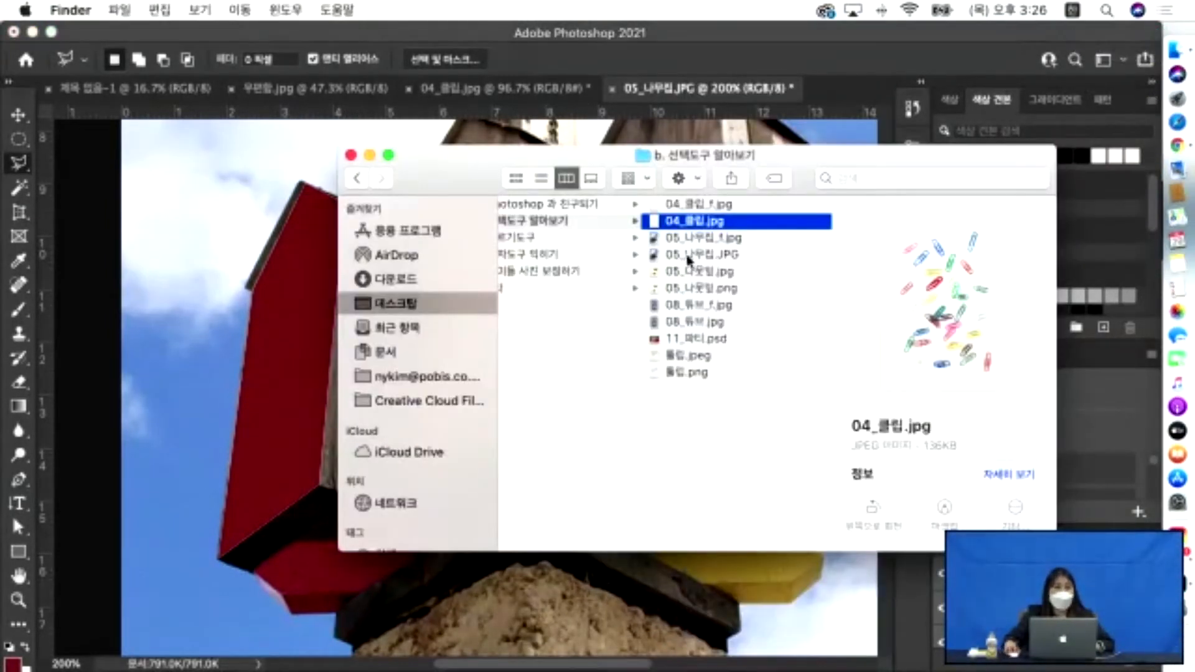
double_click(699, 240)
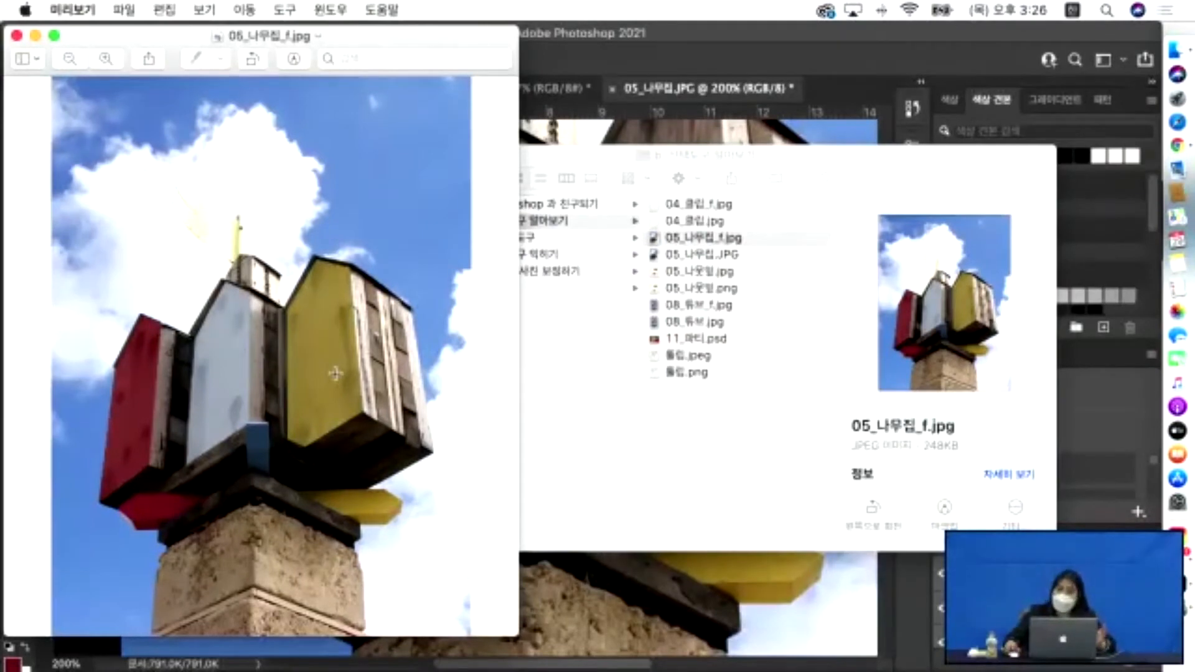
left_click(564, 601)
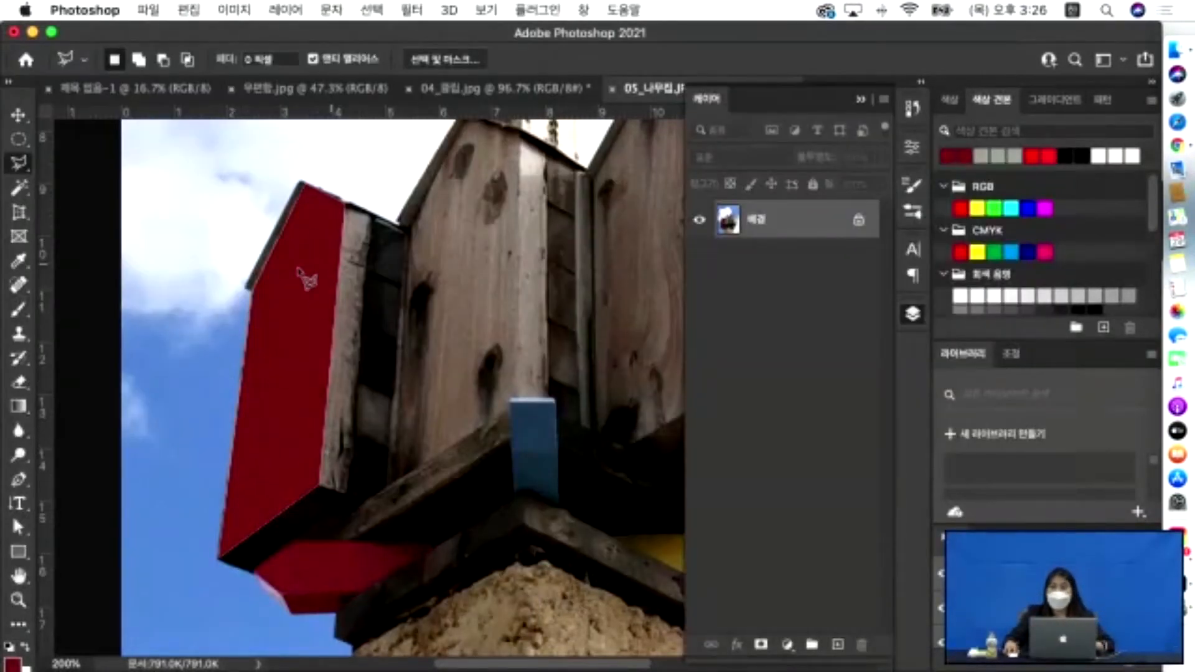
Undo the deselection and both colour fills on the leftmost house front.
key("super+z")
key("super+z")
key("super+z")
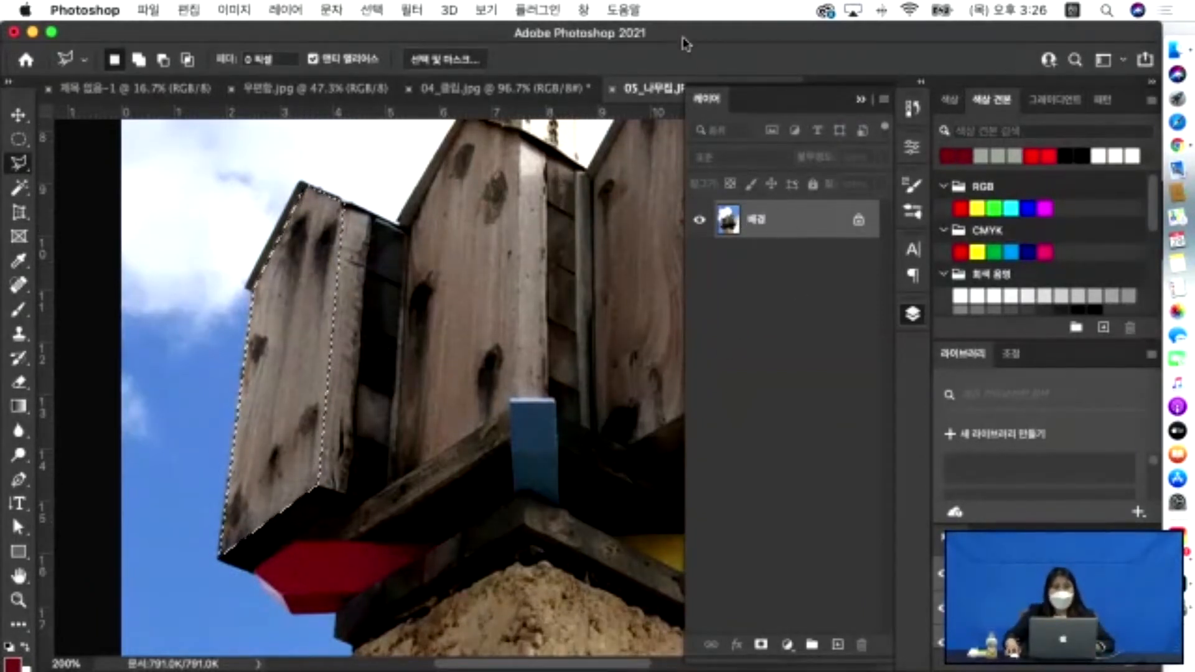
Float the Layers panel separately, move it slightly upward and shorten it to uncover more of the picture.
left_click(586, 11)
mouse_move(623, 10)
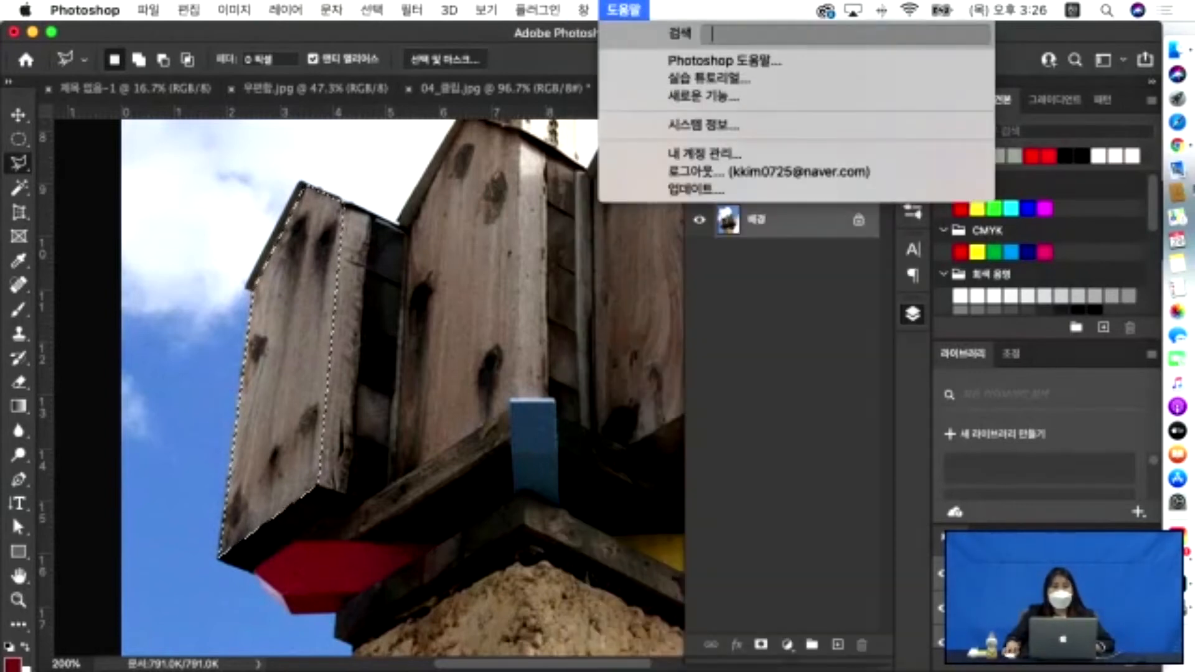
left_click(833, 429)
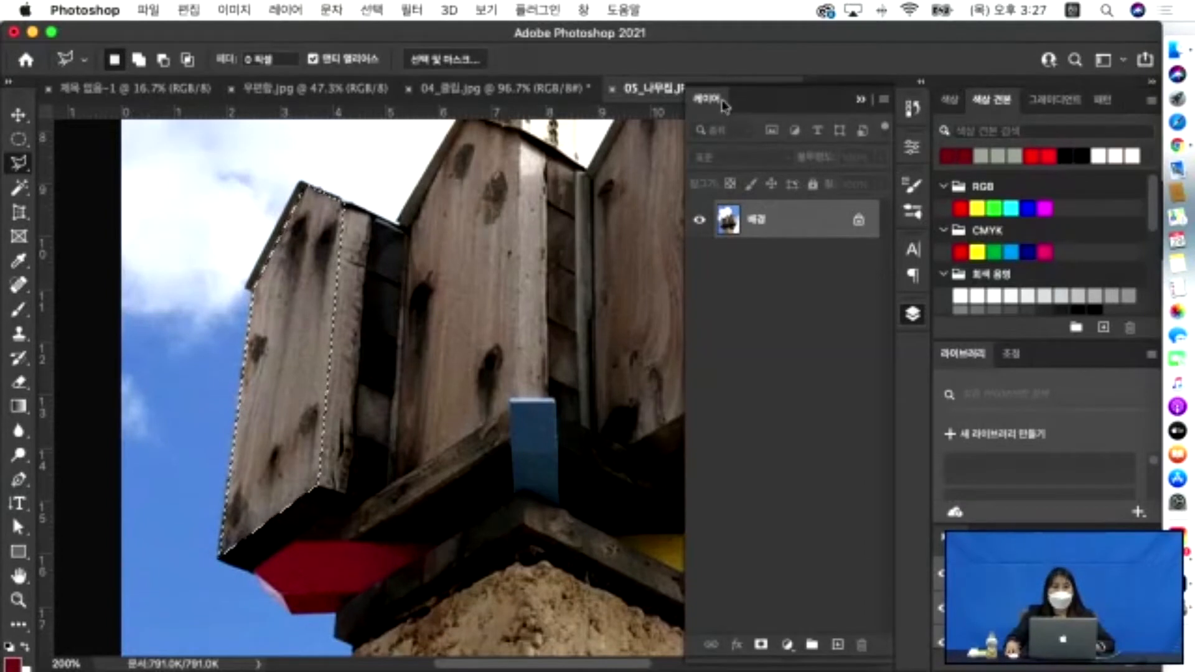
left_click_drag(720, 101, 773, 109)
left_click(587, 10)
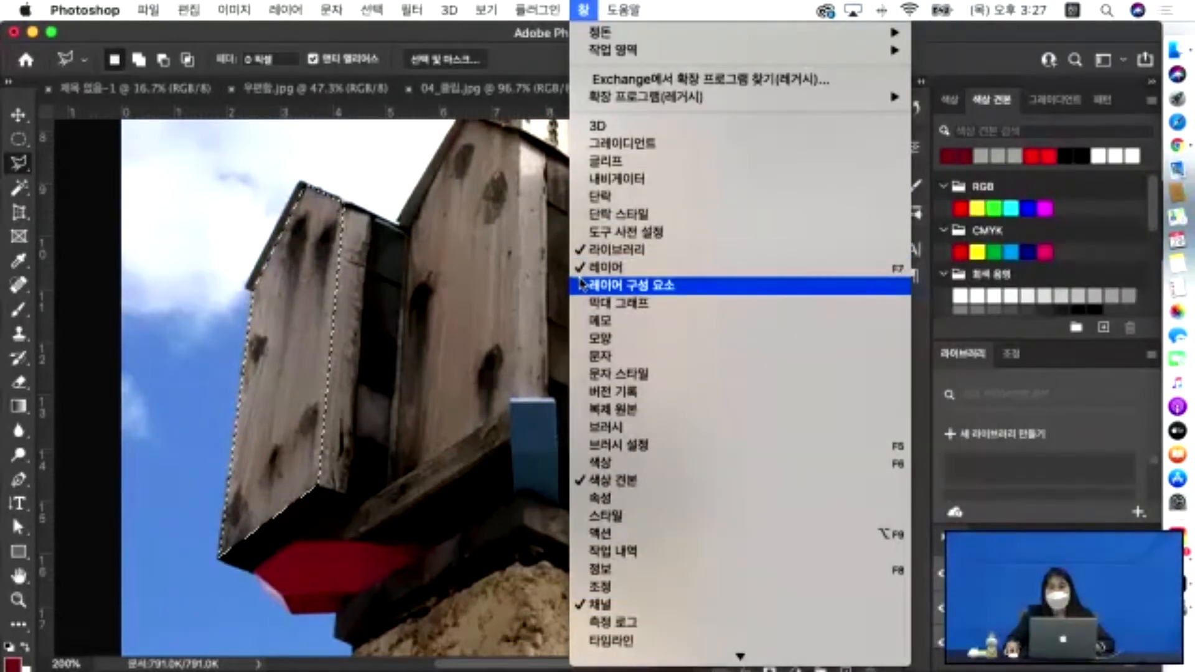
left_click(738, 267)
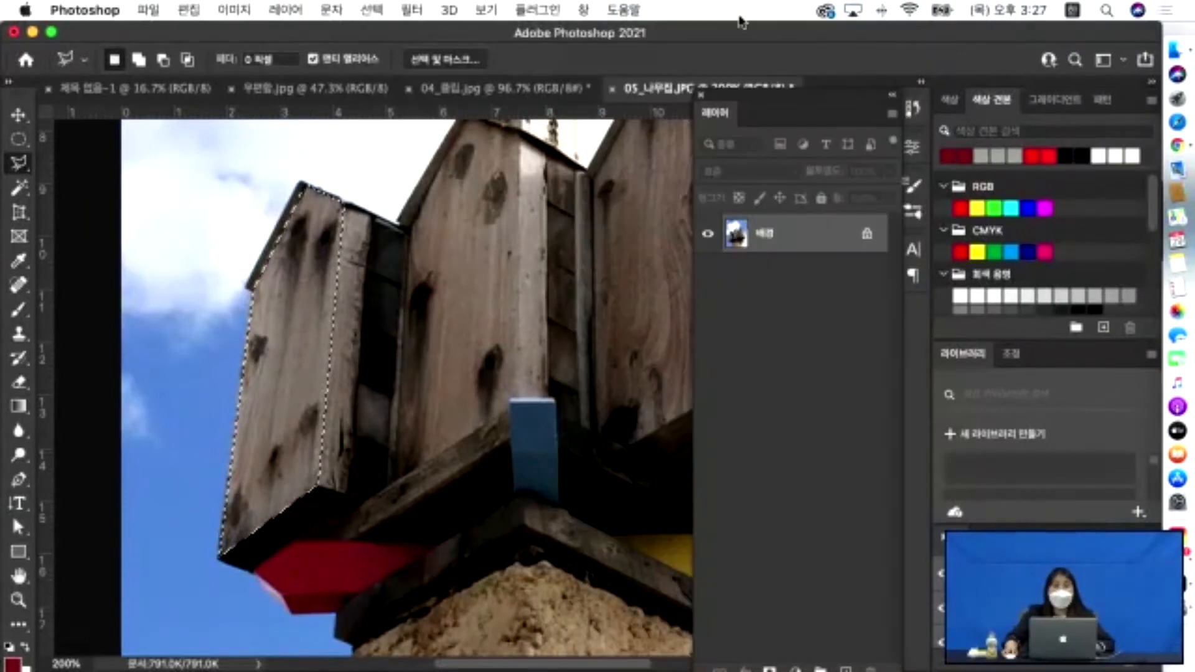
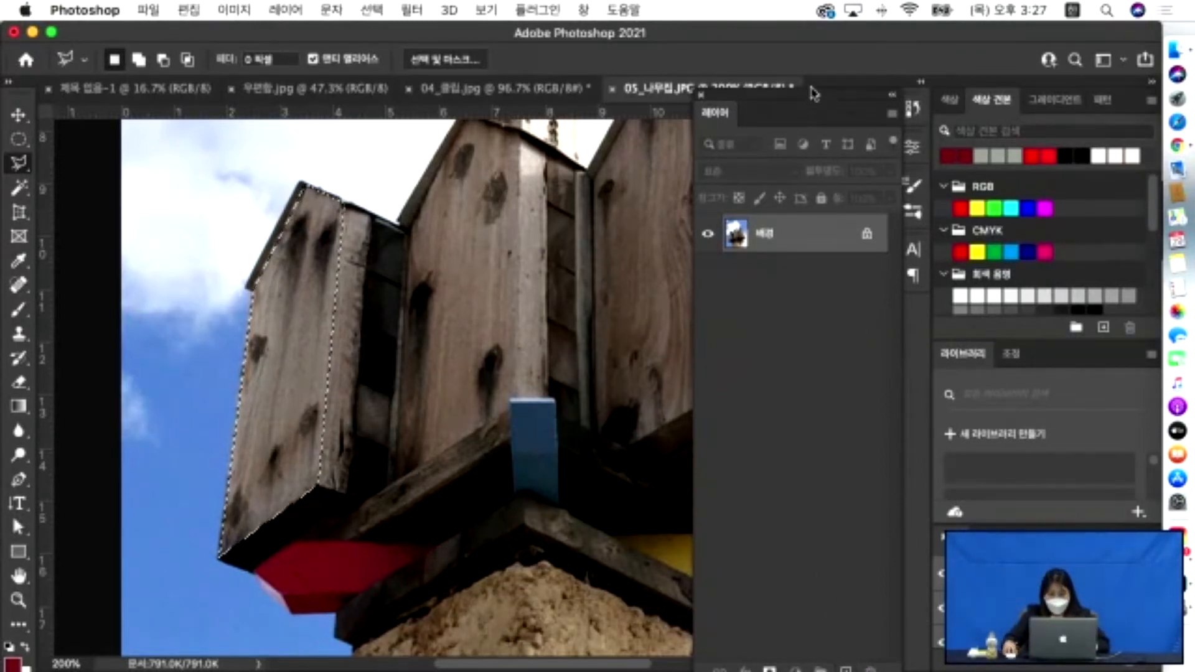
left_click_drag(805, 95, 788, 57)
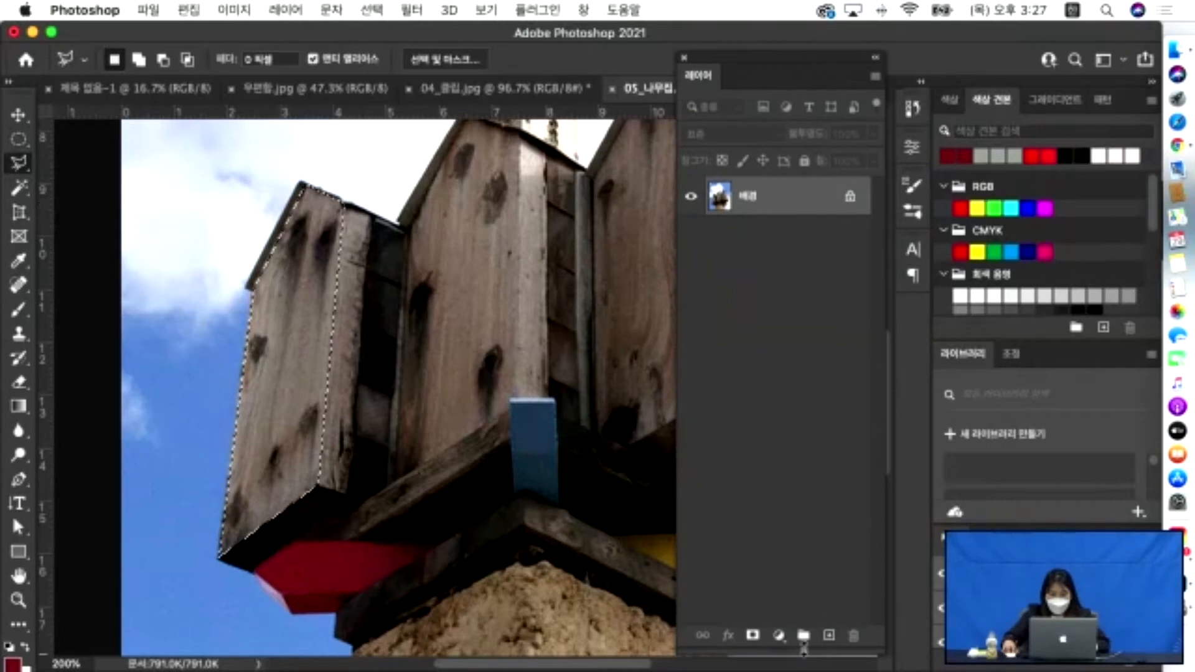
left_click_drag(802, 649, 822, 326)
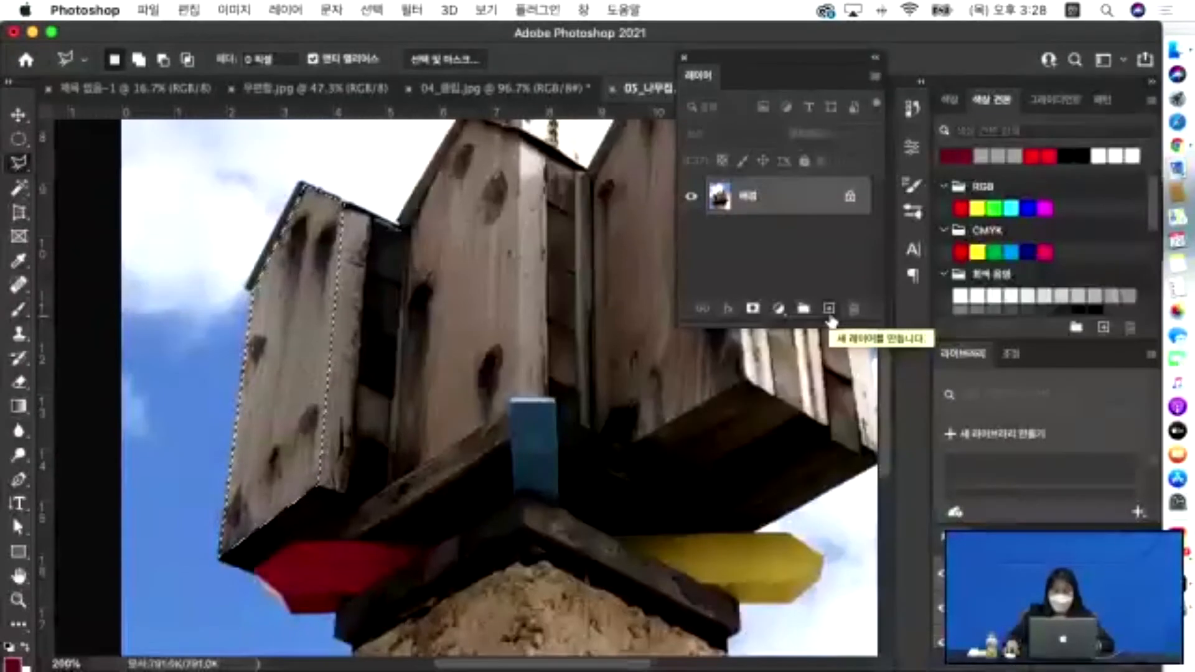
Create a new empty layer above the background and keep it as the active layer.
left_click(830, 307)
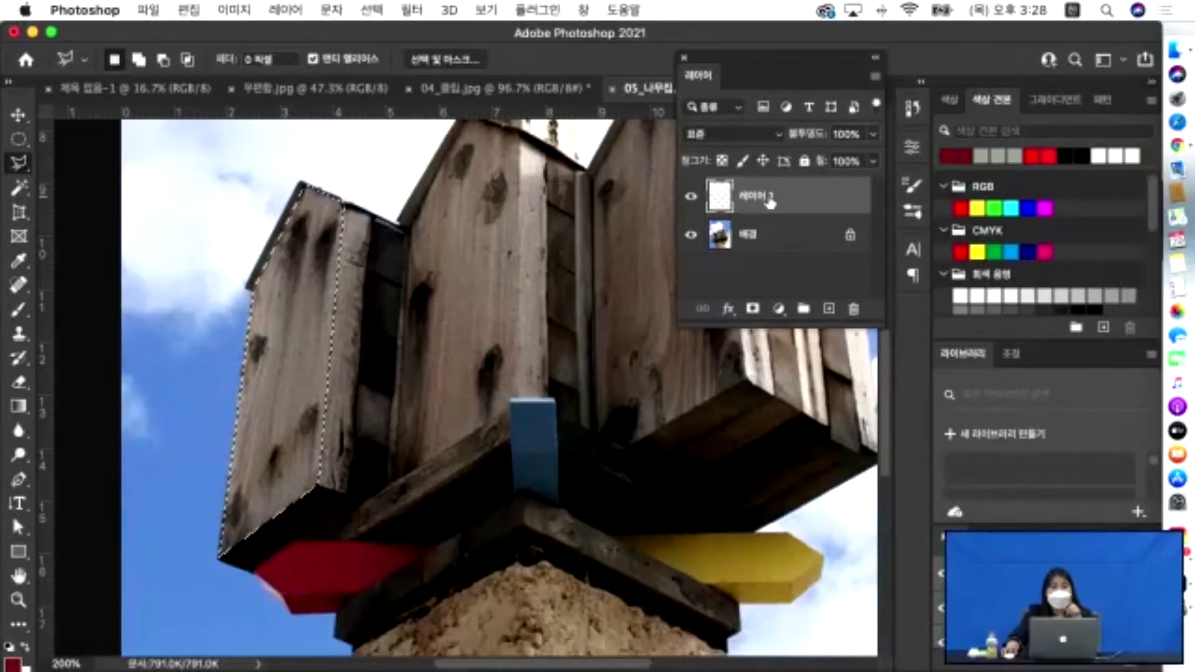
left_click(752, 246)
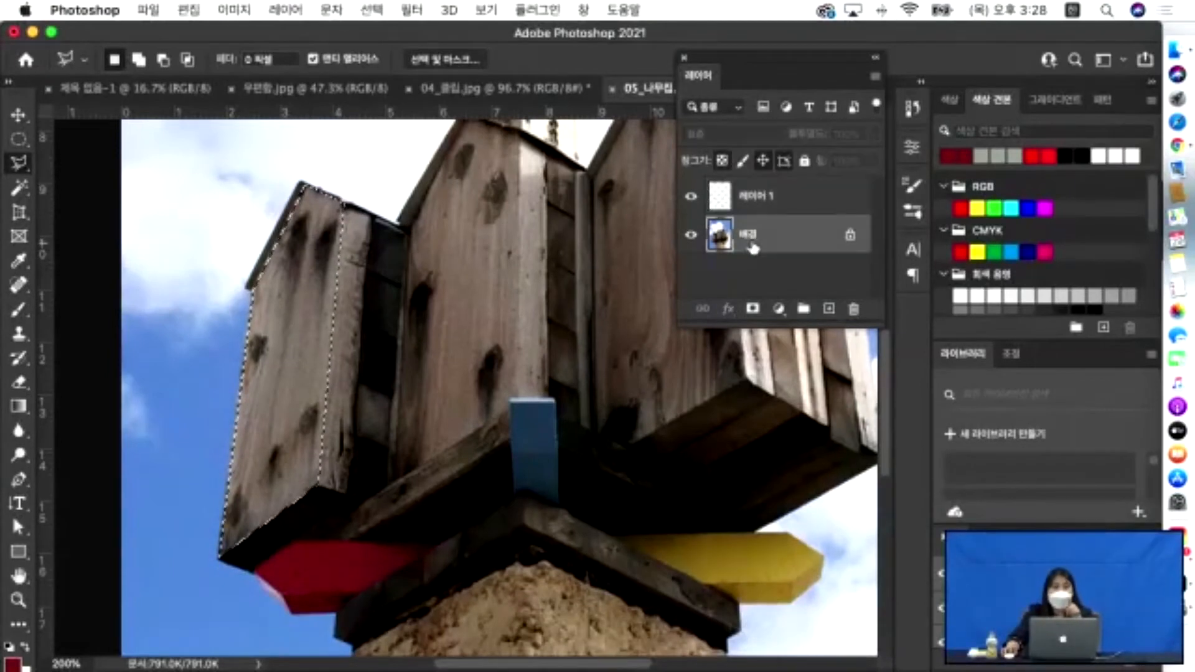
left_click(774, 195)
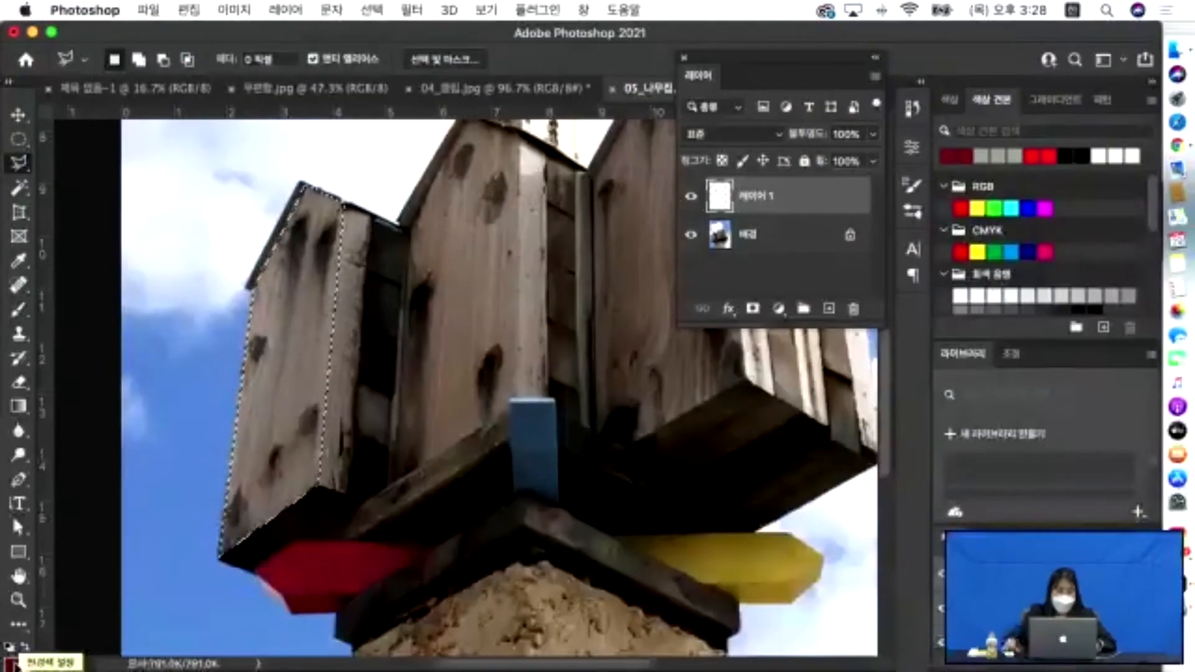
Try purple shades up to #9b2b9c for the foreground colour, and settle on the dark red #7f2628 sampled from the board under the leftmost house.
left_click(12, 664)
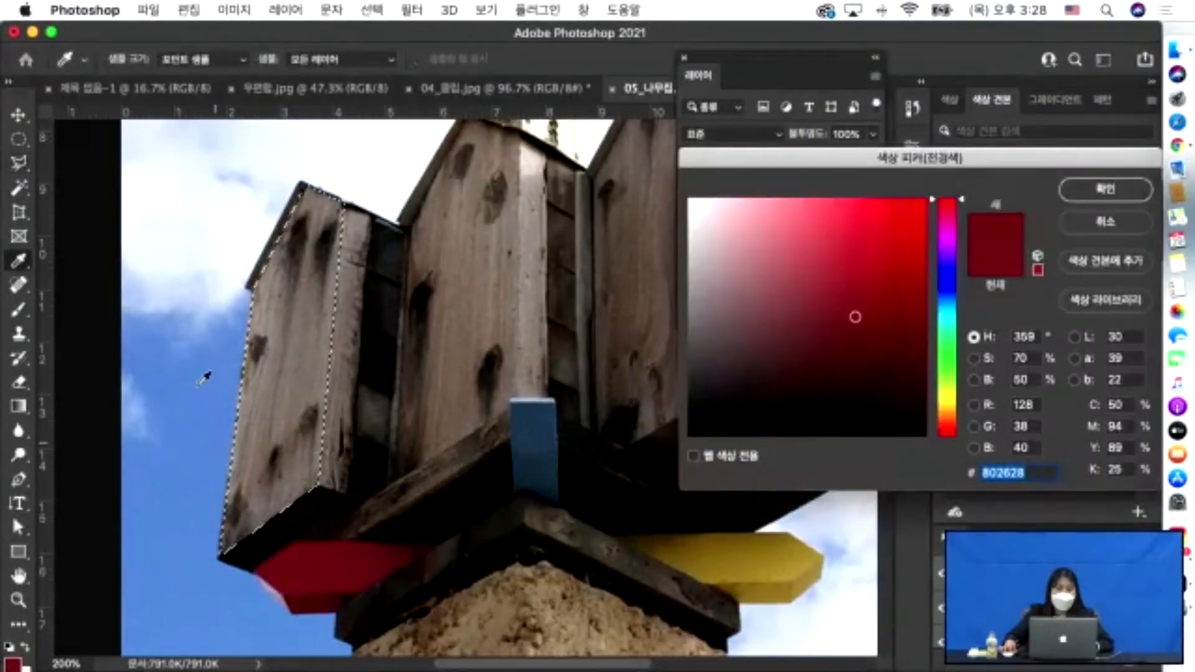
left_click_drag(793, 154, 620, 51)
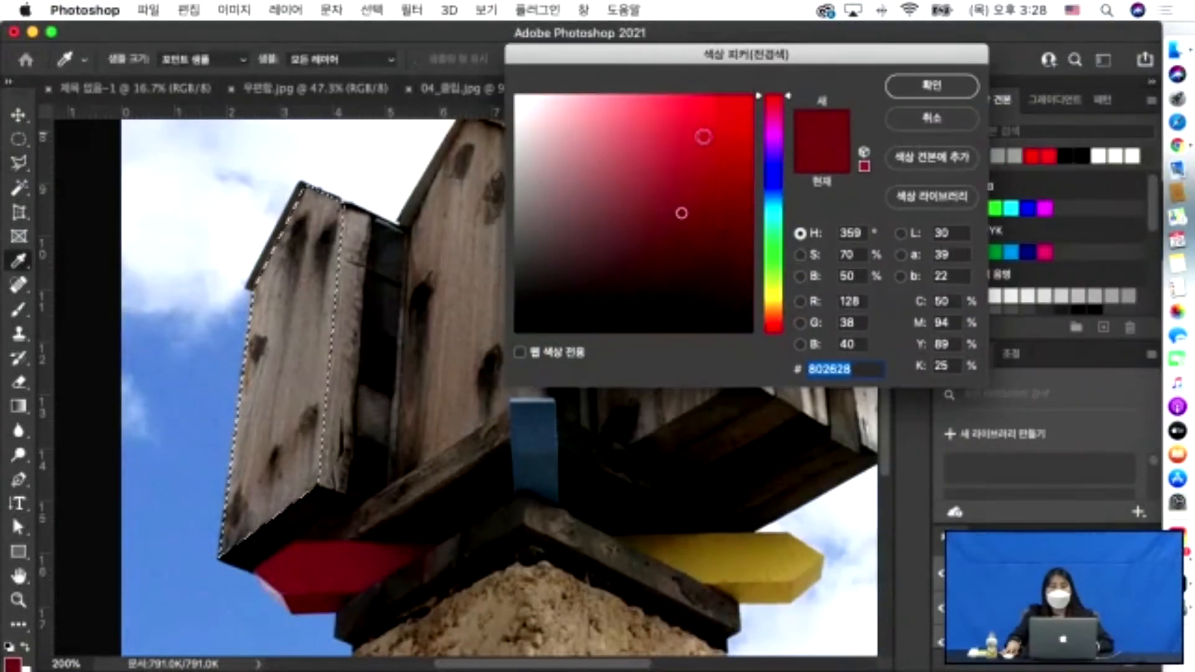
left_click_drag(707, 190, 696, 151)
left_click(779, 130)
left_click_drag(778, 132, 778, 320)
left_click_drag(773, 173, 772, 135)
mouse_move(685, 134)
left_mouse_down()
mouse_move(664, 129)
mouse_move(660, 168)
mouse_move(564, 193)
left_mouse_up()
mouse_move(626, 222)
left_mouse_down()
mouse_move(635, 121)
mouse_move(702, 213)
mouse_move(689, 278)
mouse_move(654, 166)
mouse_move(692, 121)
mouse_move(636, 128)
mouse_move(622, 177)
mouse_move(714, 144)
left_mouse_up()
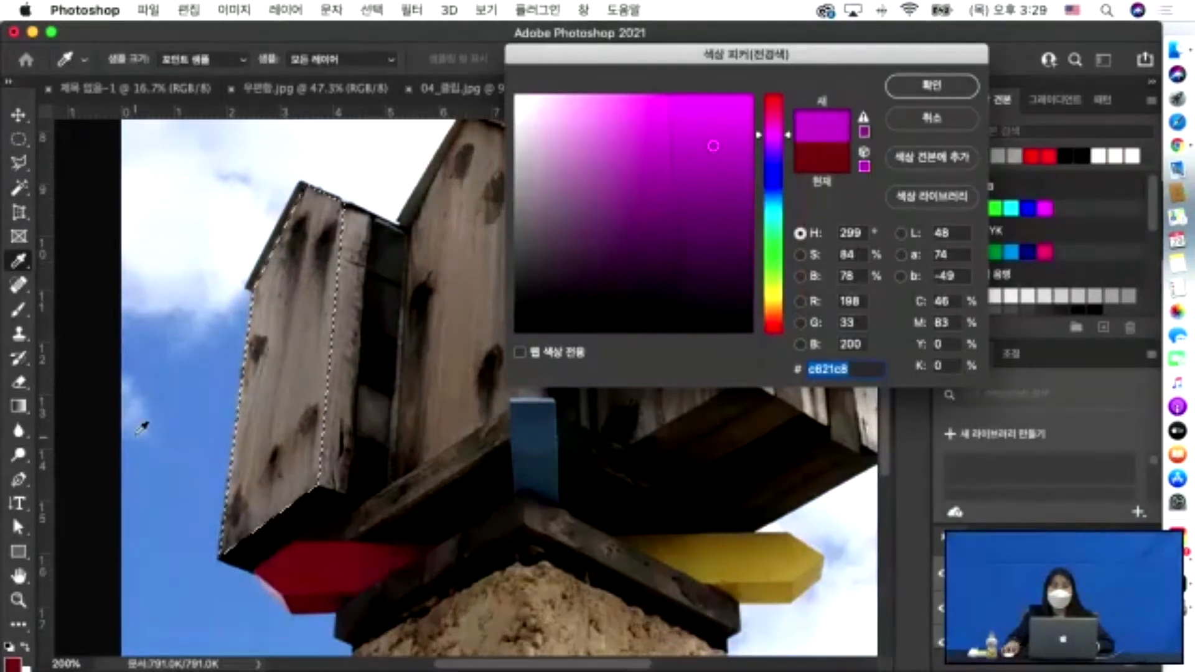
mouse_move(717, 107)
left_mouse_down()
mouse_move(654, 155)
mouse_move(705, 167)
left_mouse_up()
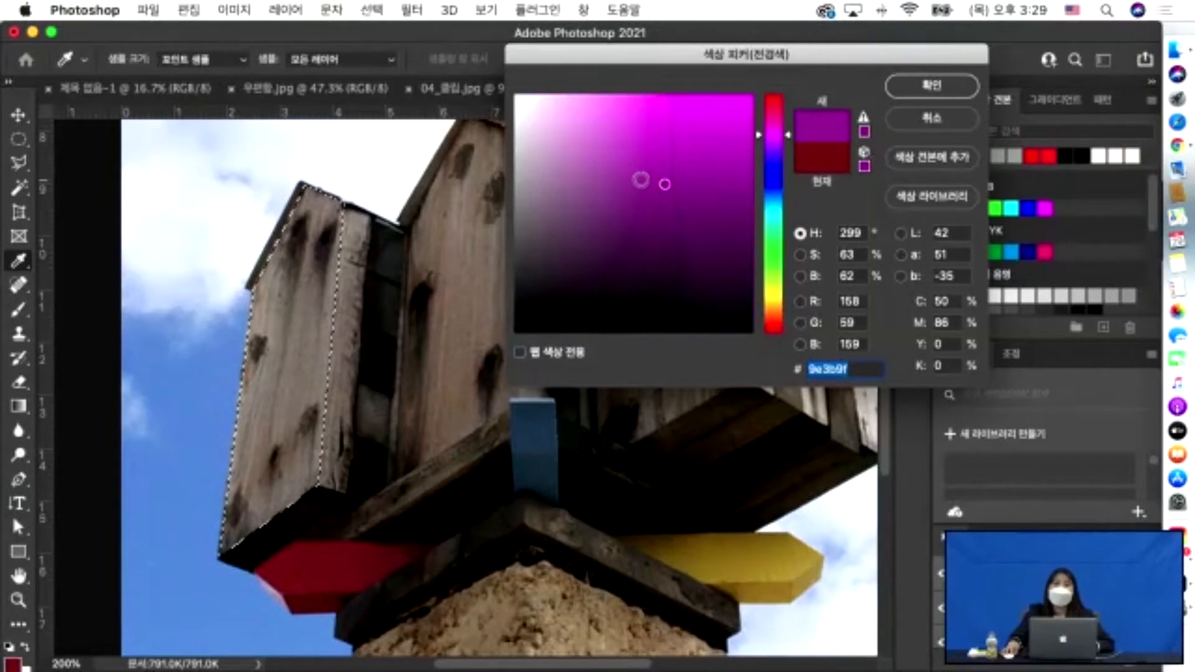
left_click_drag(637, 178, 688, 187)
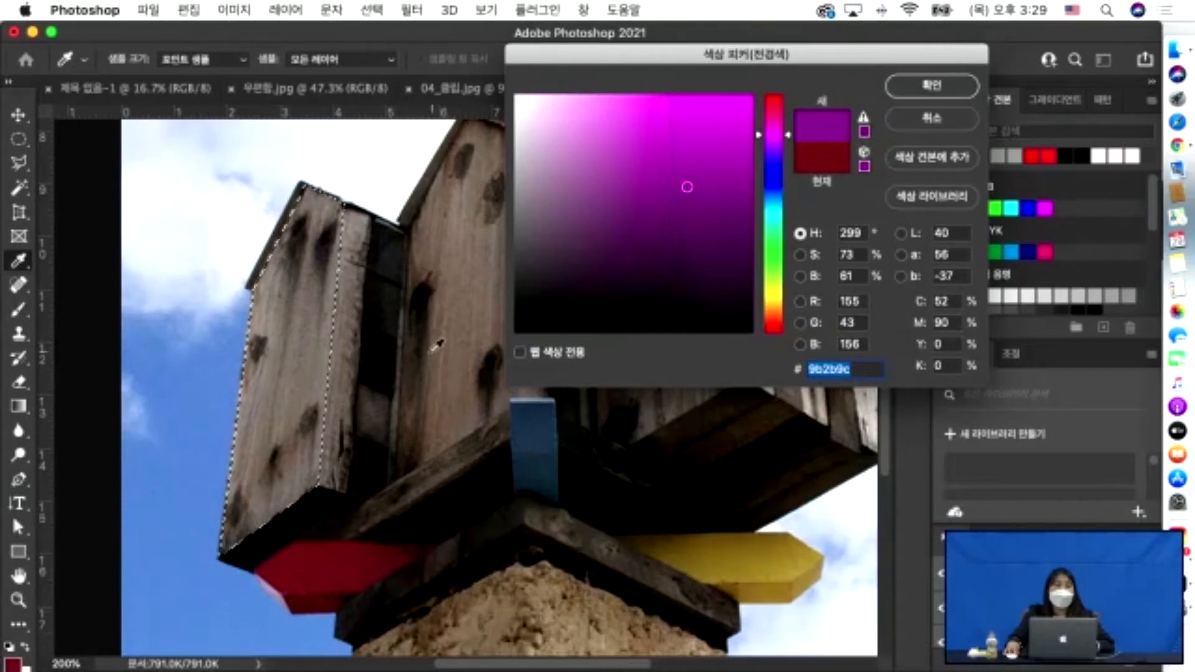
left_click(312, 557)
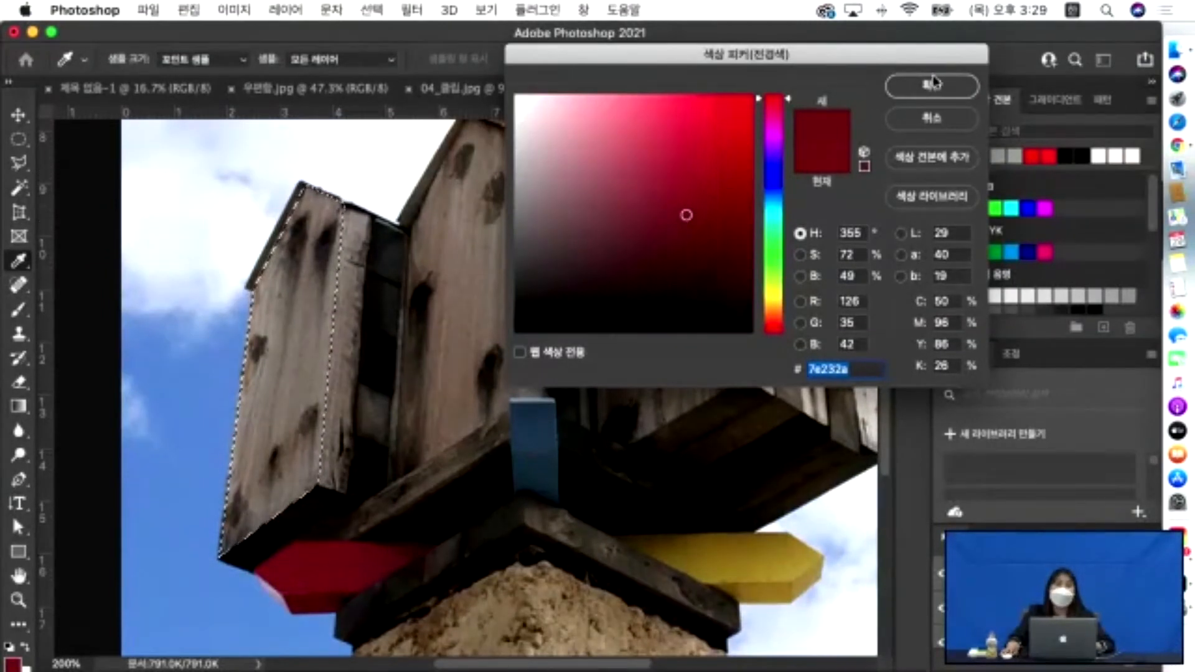
left_click(321, 560)
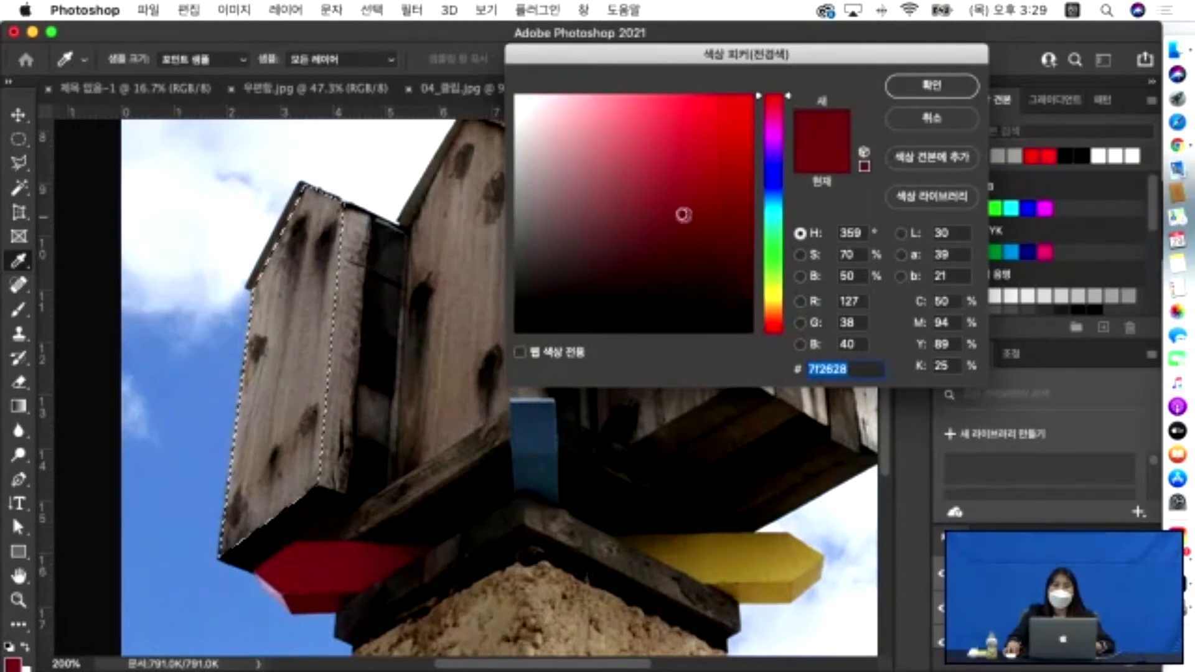
left_click(914, 92)
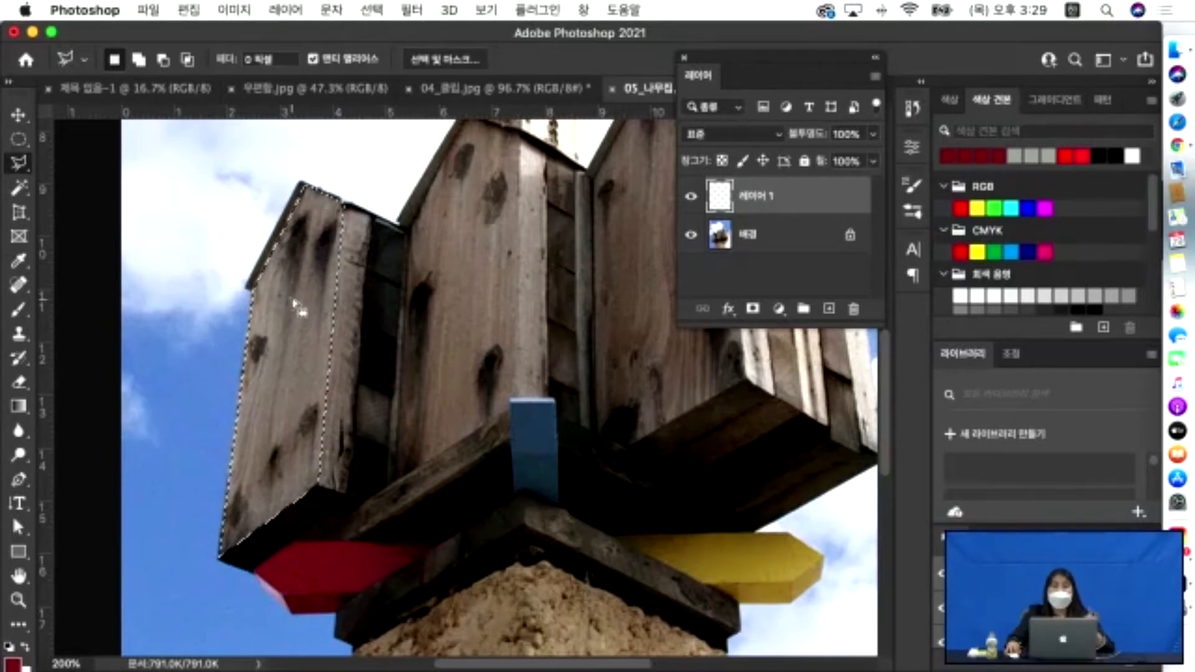
Fill the selected leftmost house front with the foreground colour on the new layer, using Normal mode at 100% opacity.
left_click(176, 11)
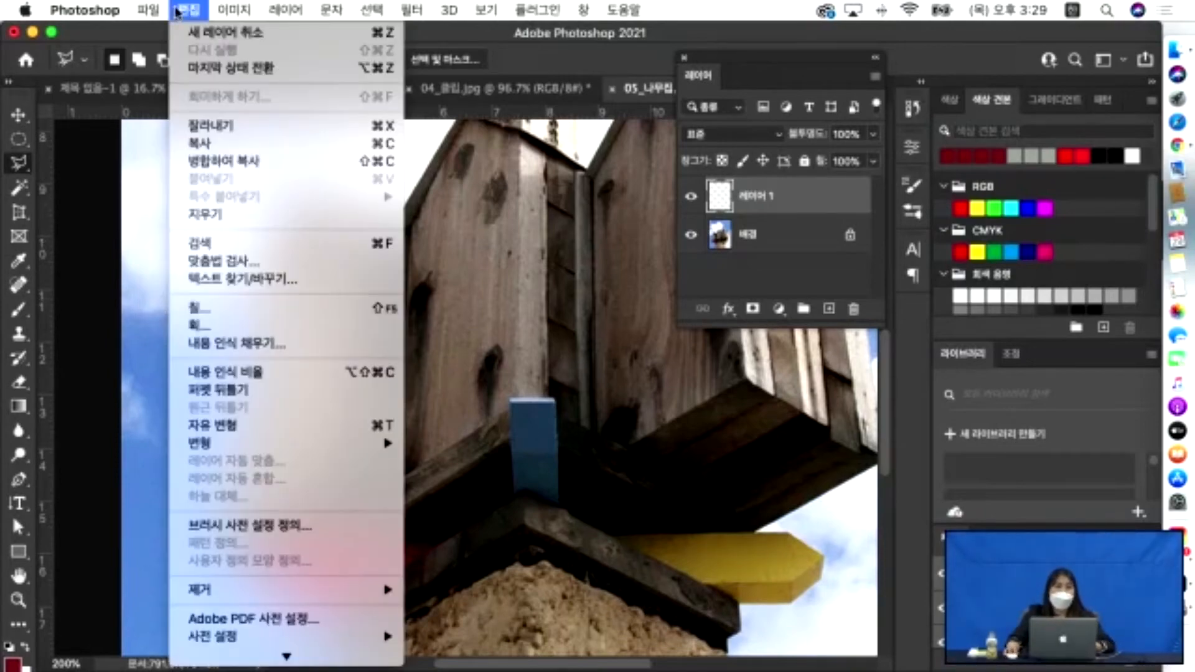
left_click(676, 15)
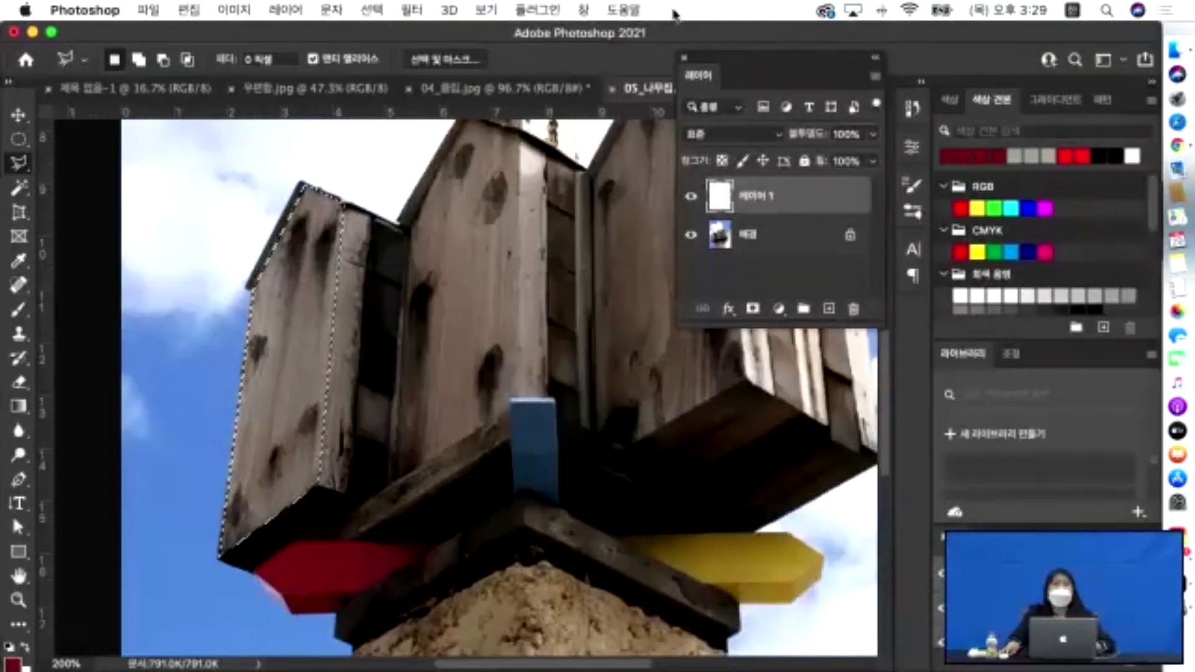
left_click(187, 10)
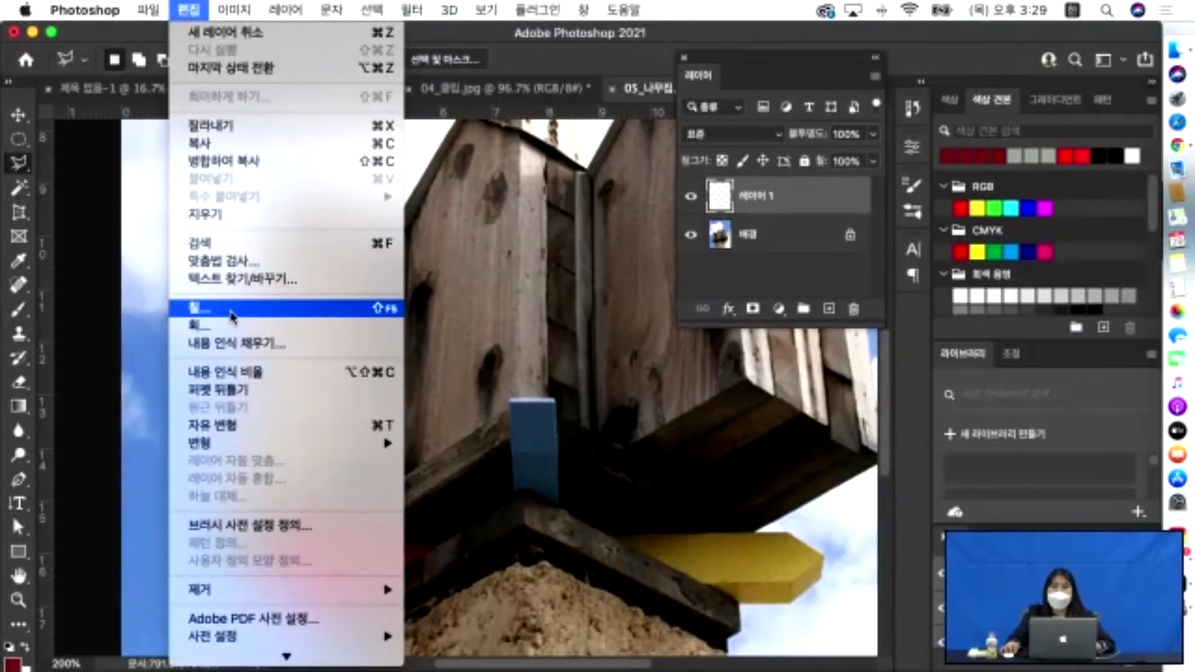
left_click(232, 316)
left_click_drag(527, 231, 546, 94)
left_click(648, 127)
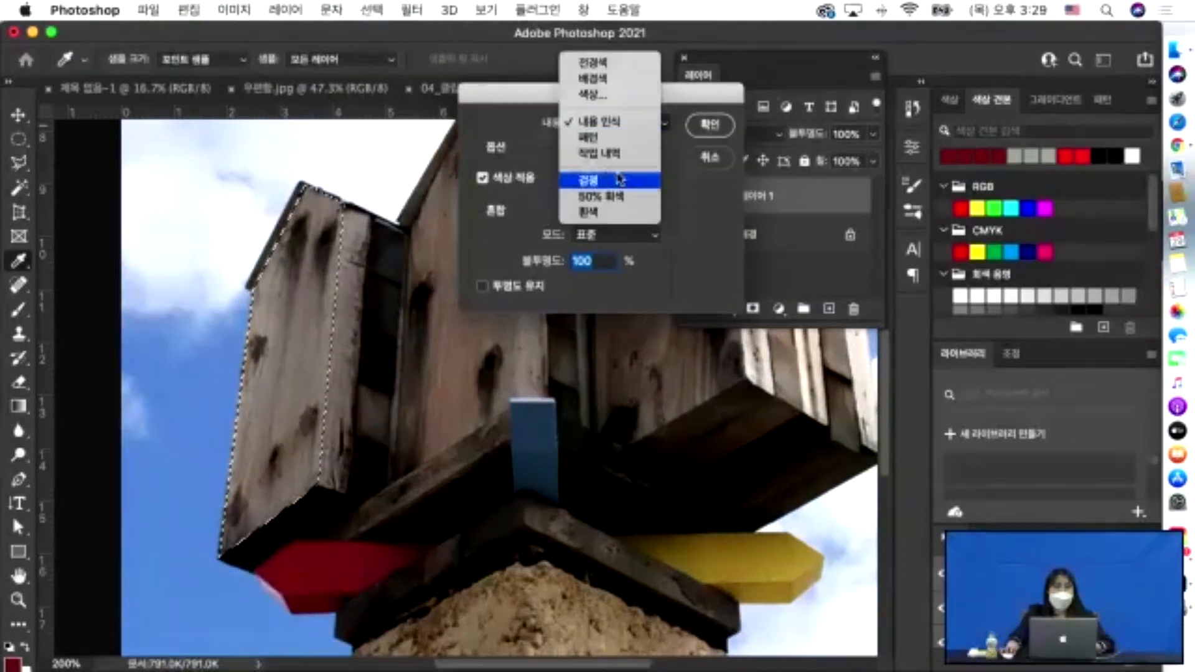
left_click(607, 63)
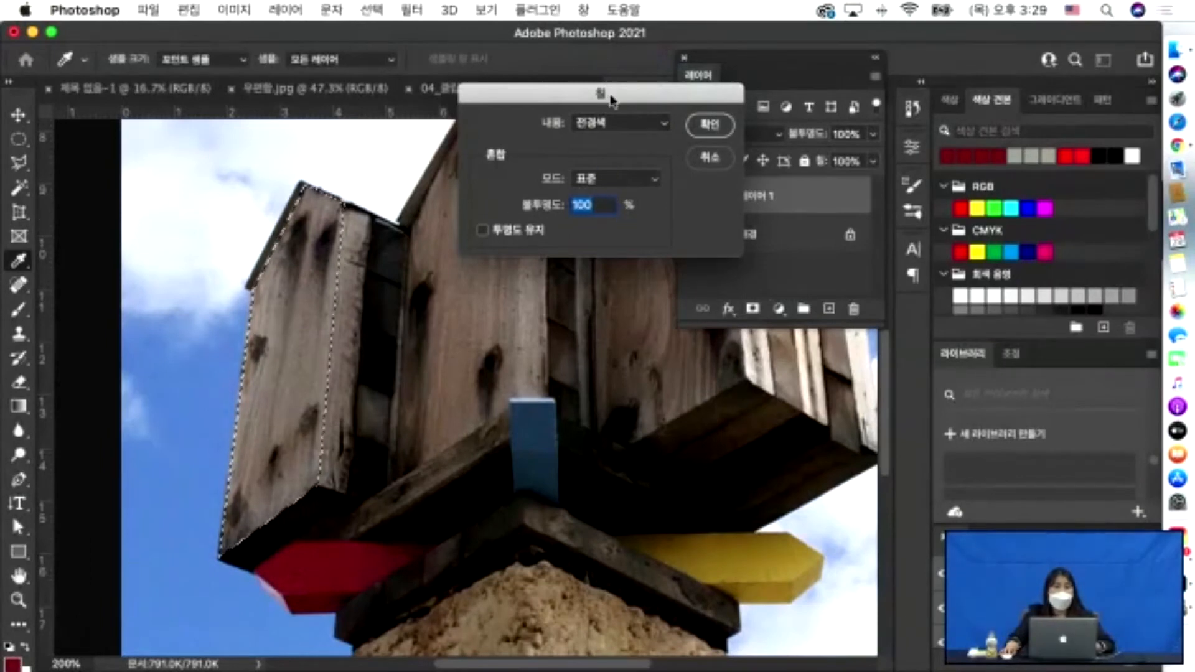
left_click_drag(607, 92, 633, 89)
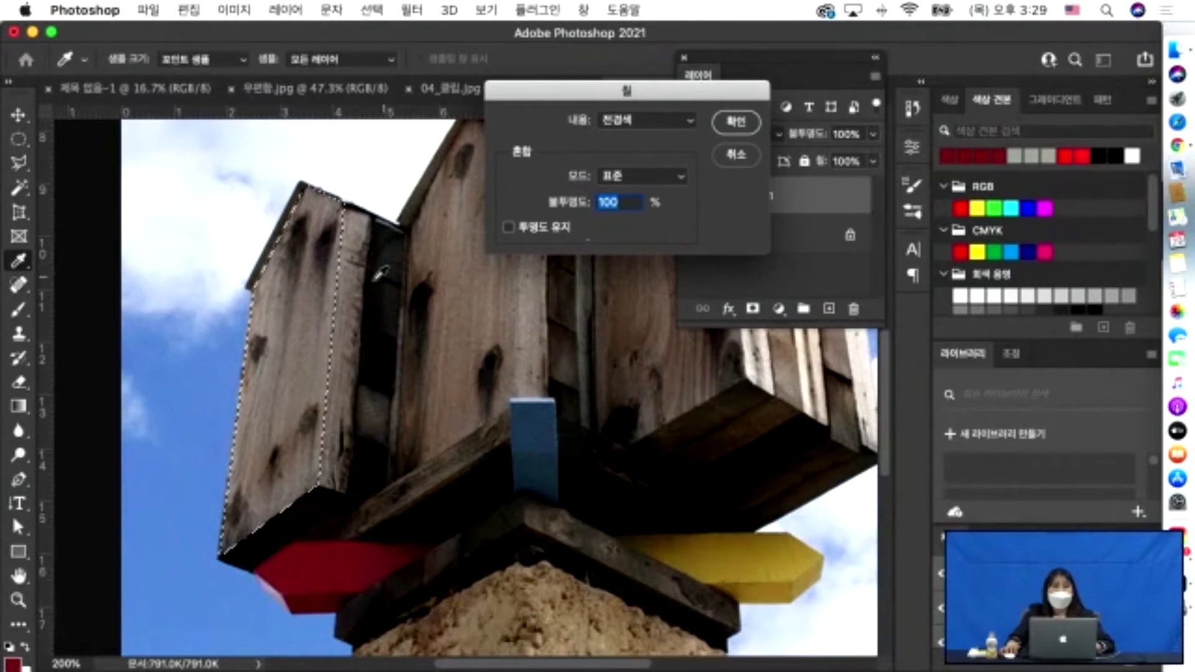
left_click(736, 122)
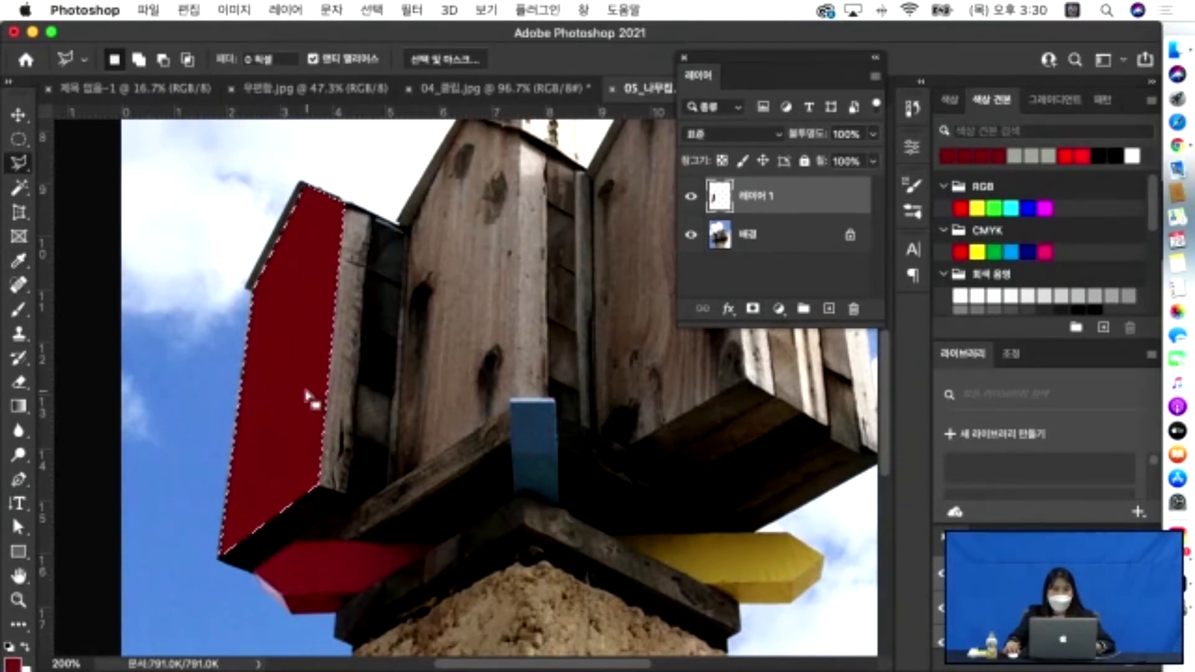
Clear the selection and lower the opacity of the red fill's layer to 74%.
key("super+d")
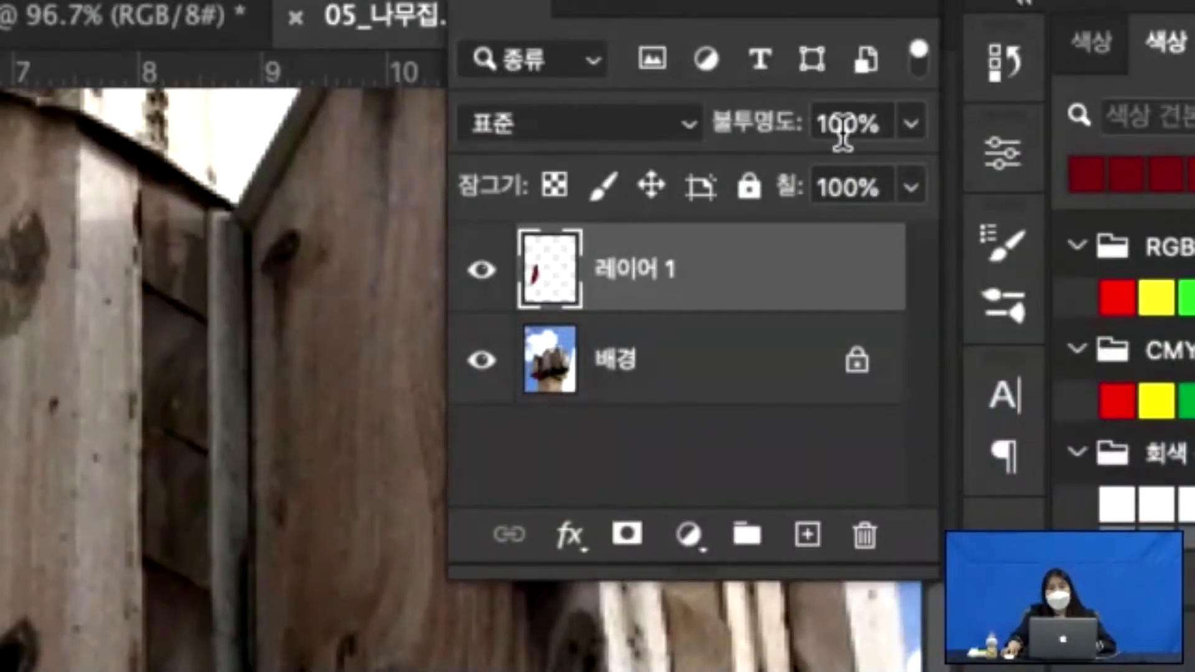
left_click(907, 124)
left_click_drag(897, 175, 841, 183)
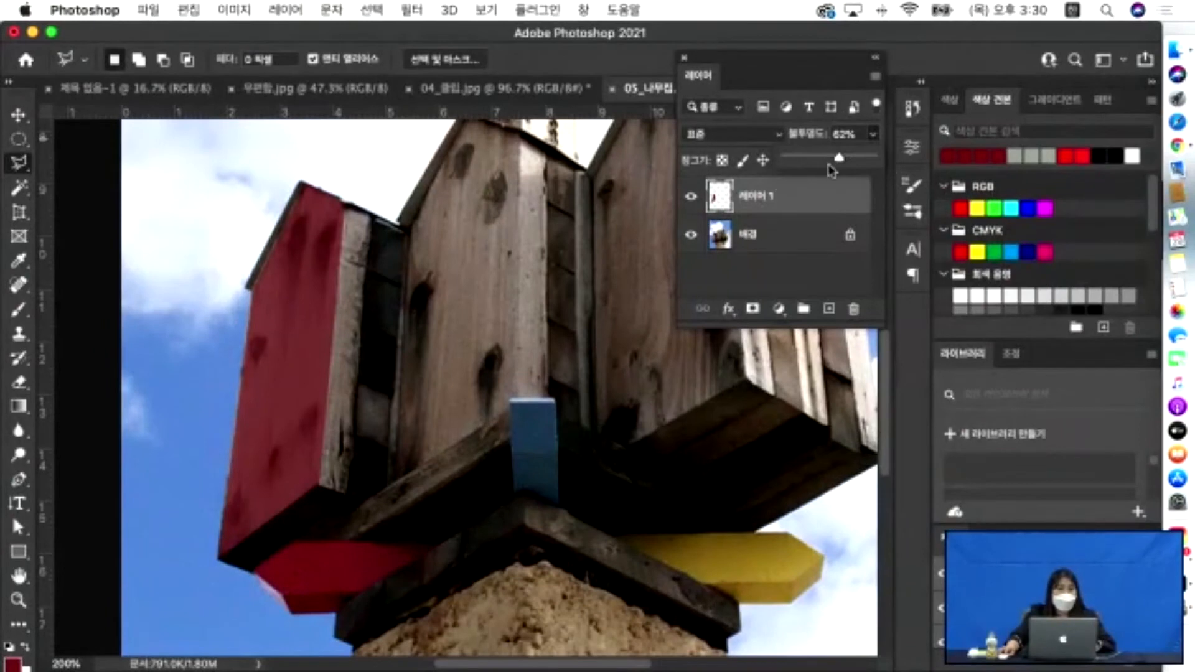
left_click_drag(841, 163, 850, 165)
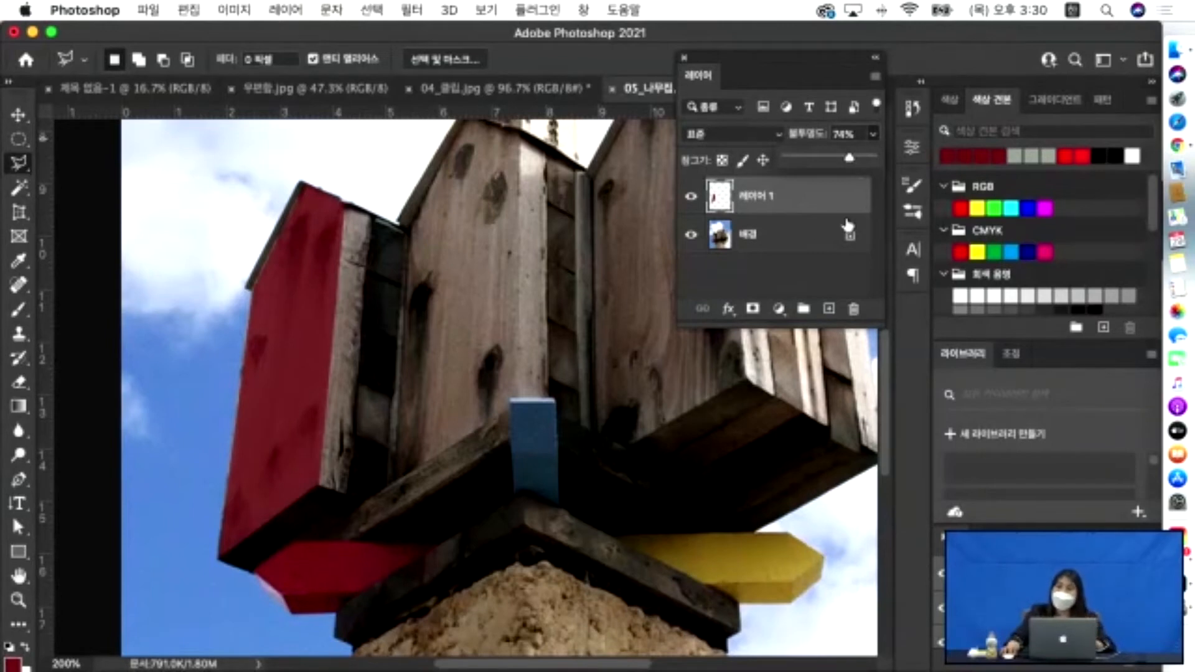
Outline the front of the middle wooden house with the Polygonal Lasso, following its roof, side and bottom edges.
left_click_drag(495, 351, 413, 411)
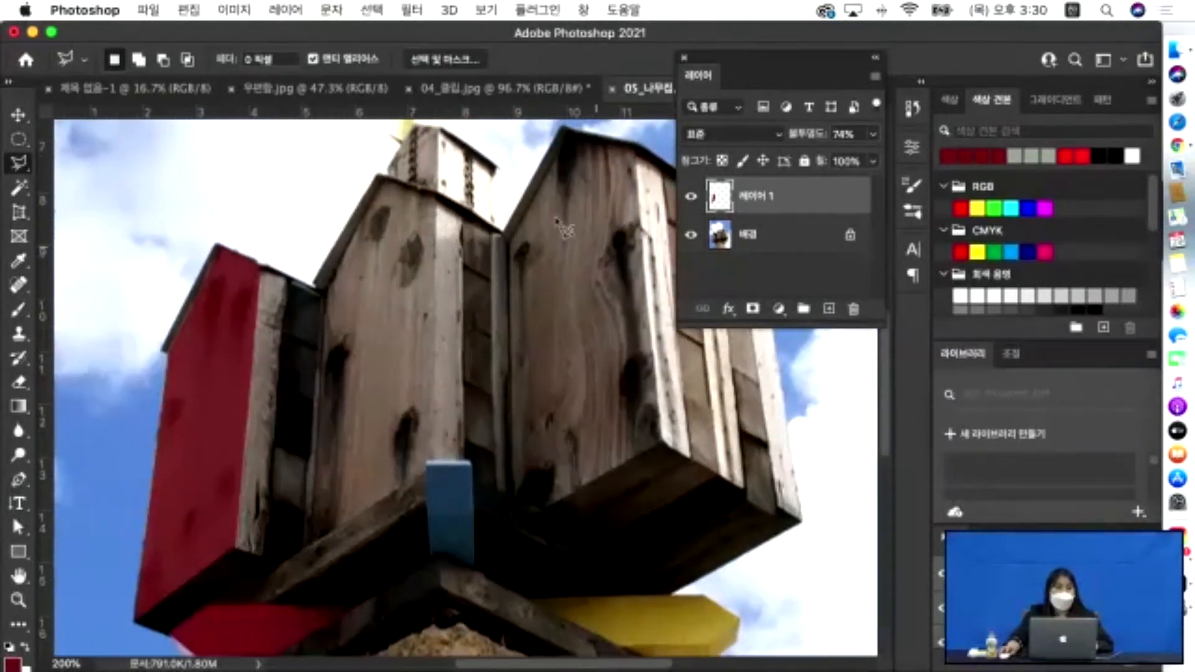
left_click(386, 179)
left_click(325, 295)
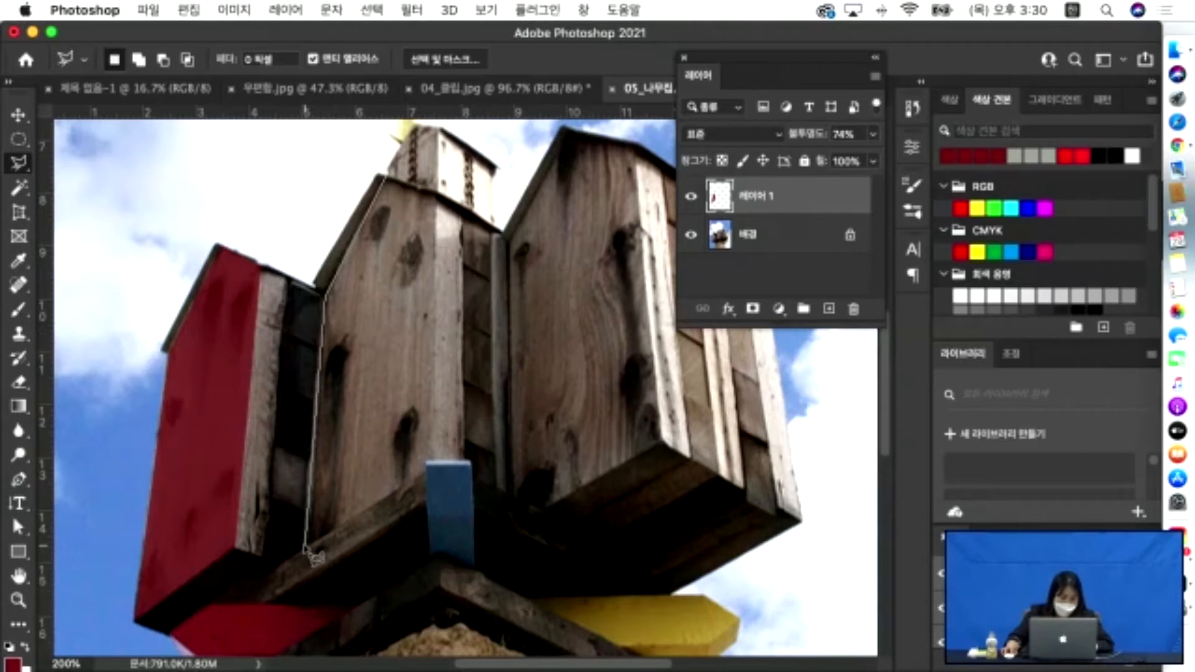
left_click(305, 545)
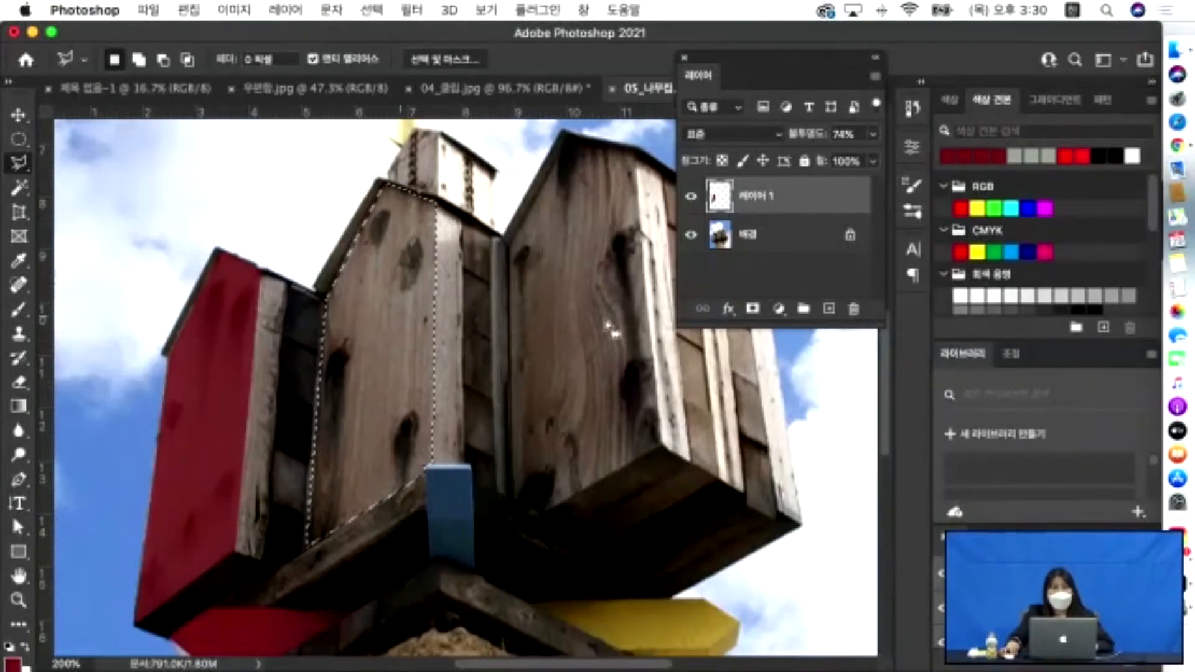
Create a new layer above the red one and set the foreground to #32578f, brightened from the colour sampled on the blue board.
left_click(830, 310)
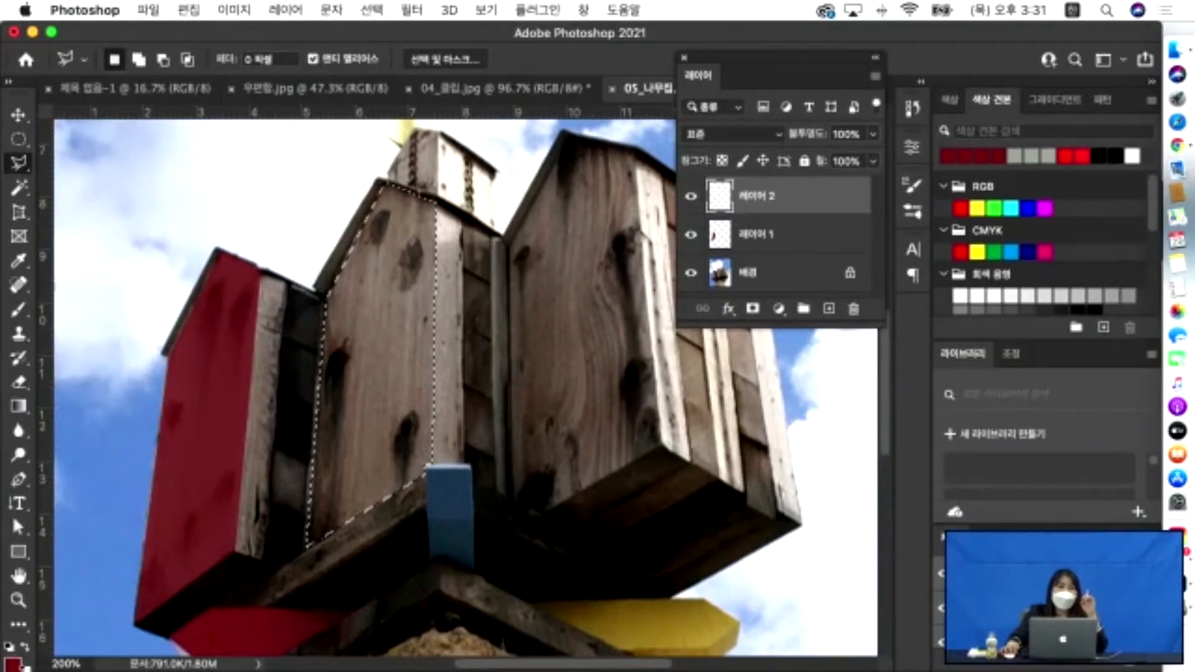
left_click(14, 664)
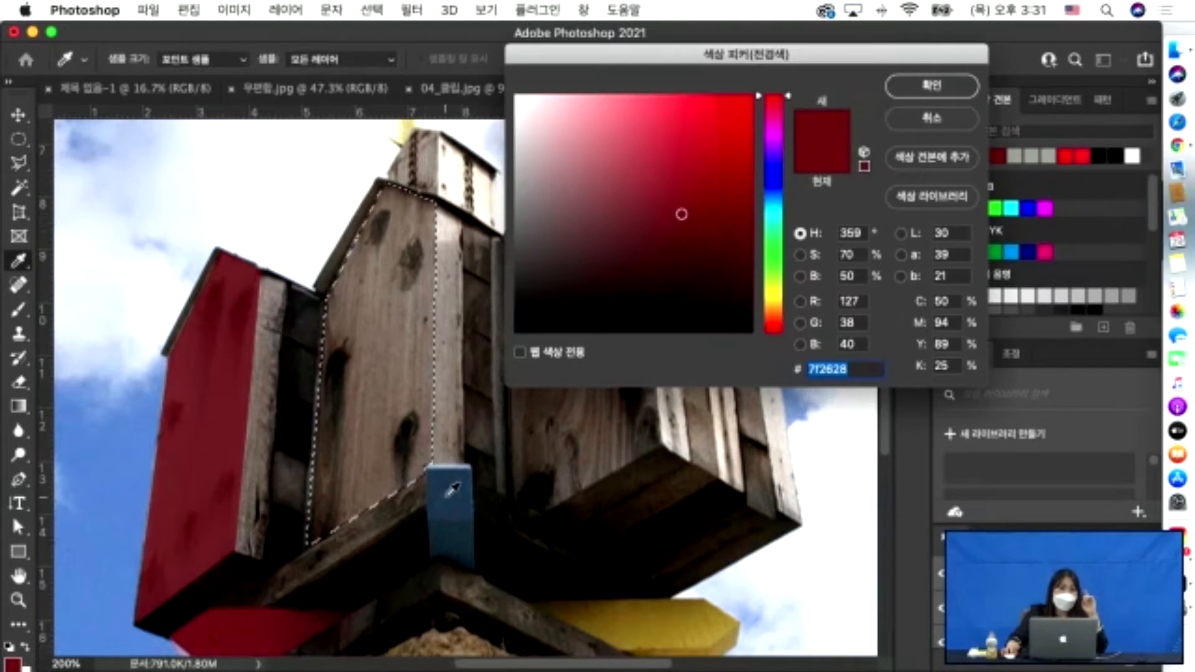
left_click(447, 496)
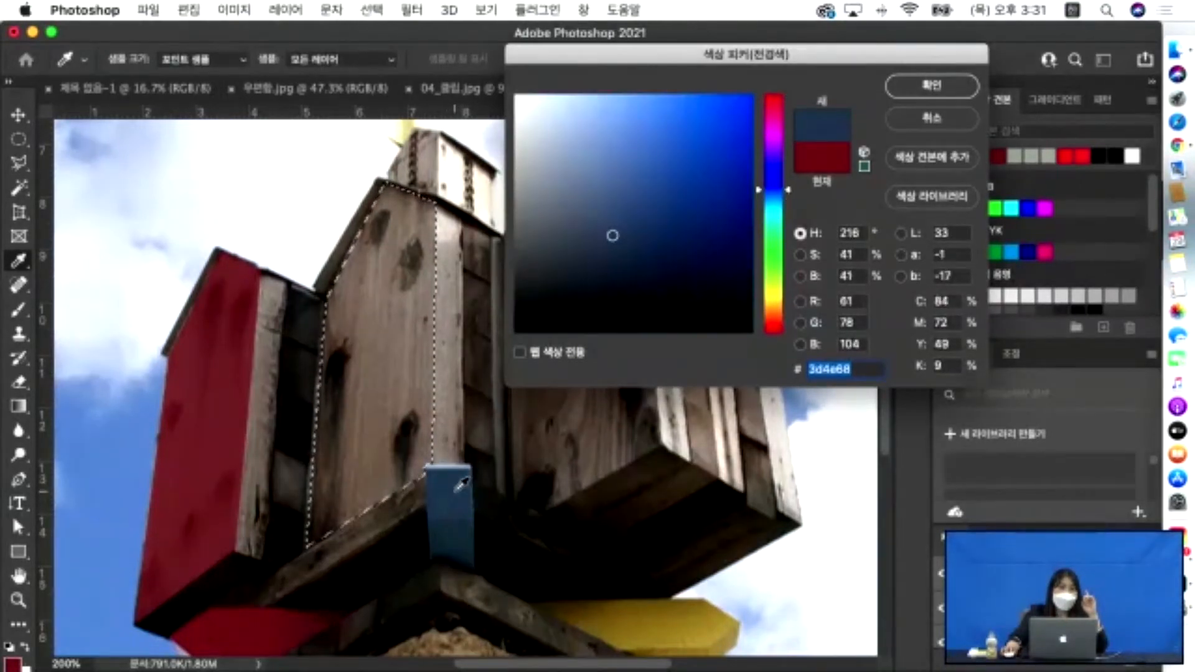
mouse_move(651, 203)
left_mouse_down()
mouse_move(602, 184)
mouse_move(651, 181)
mouse_move(668, 199)
left_mouse_up()
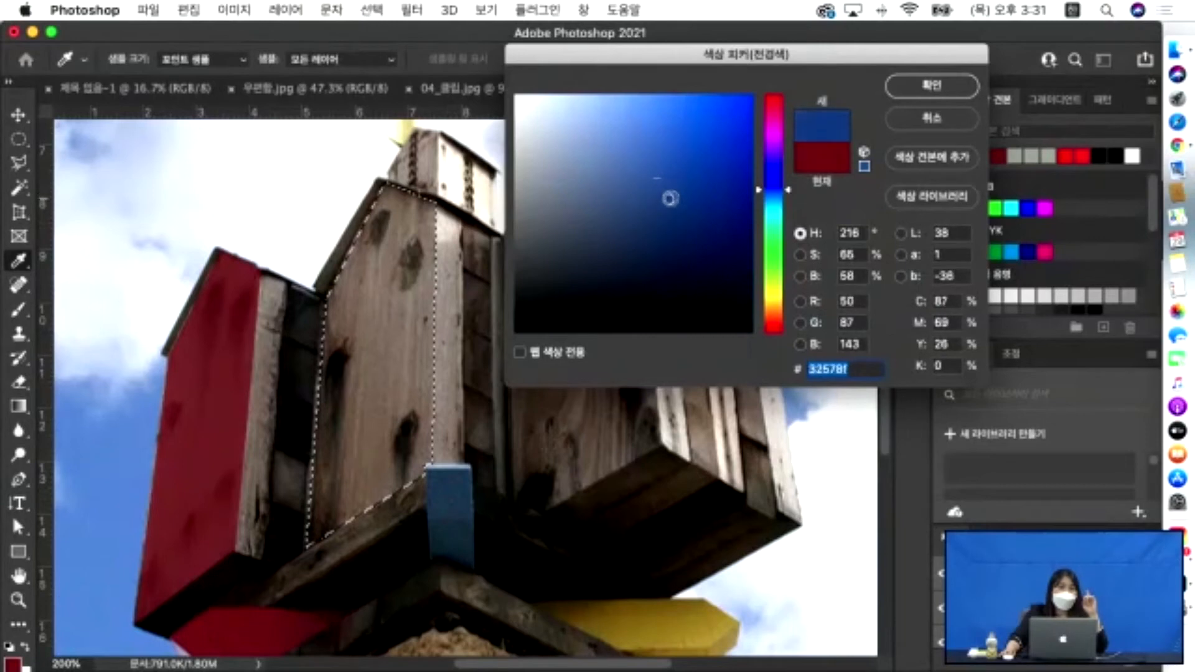
left_click(962, 87)
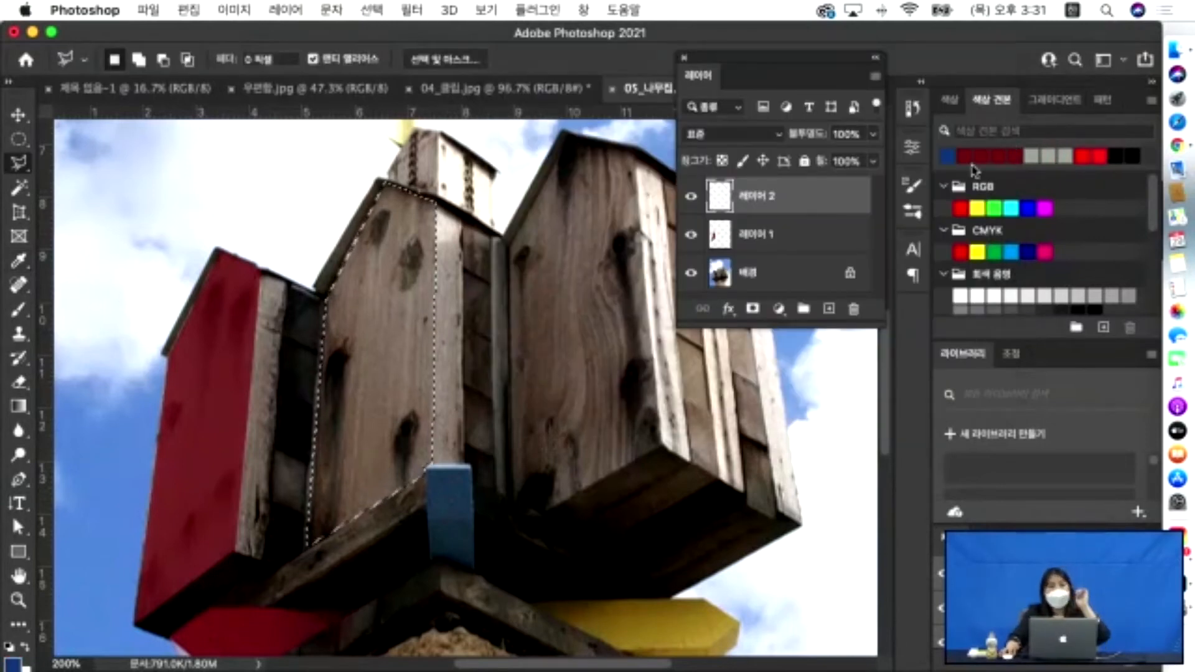
left_click(166, 17)
mouse_move(187, 11)
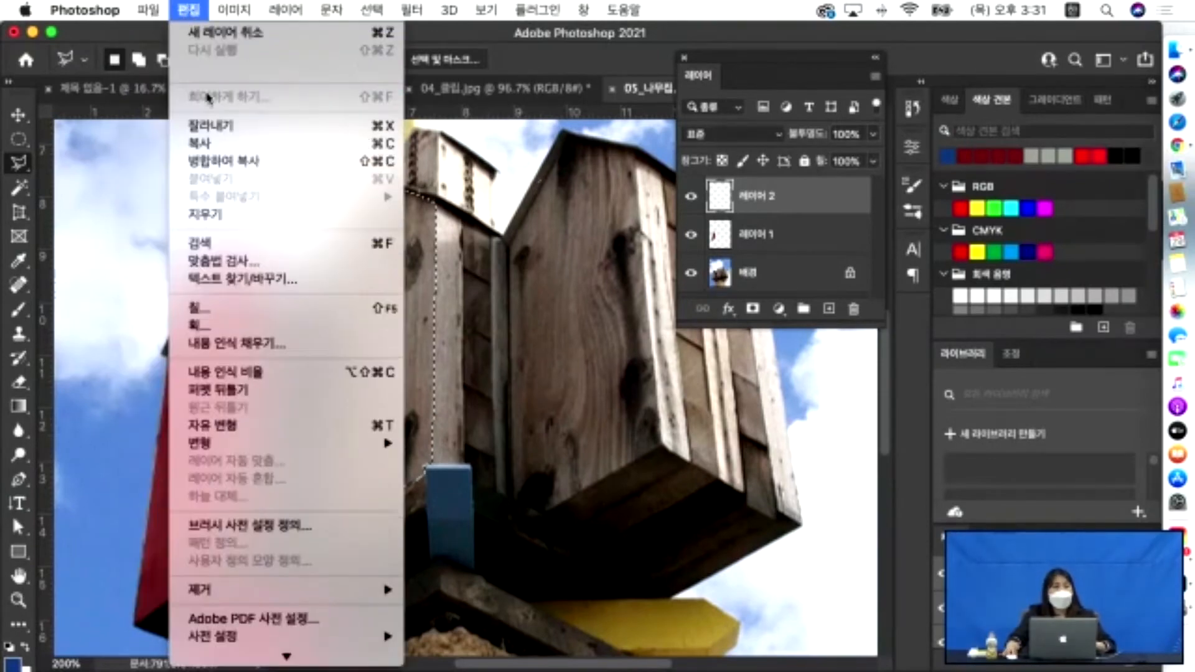
left_click(461, 274)
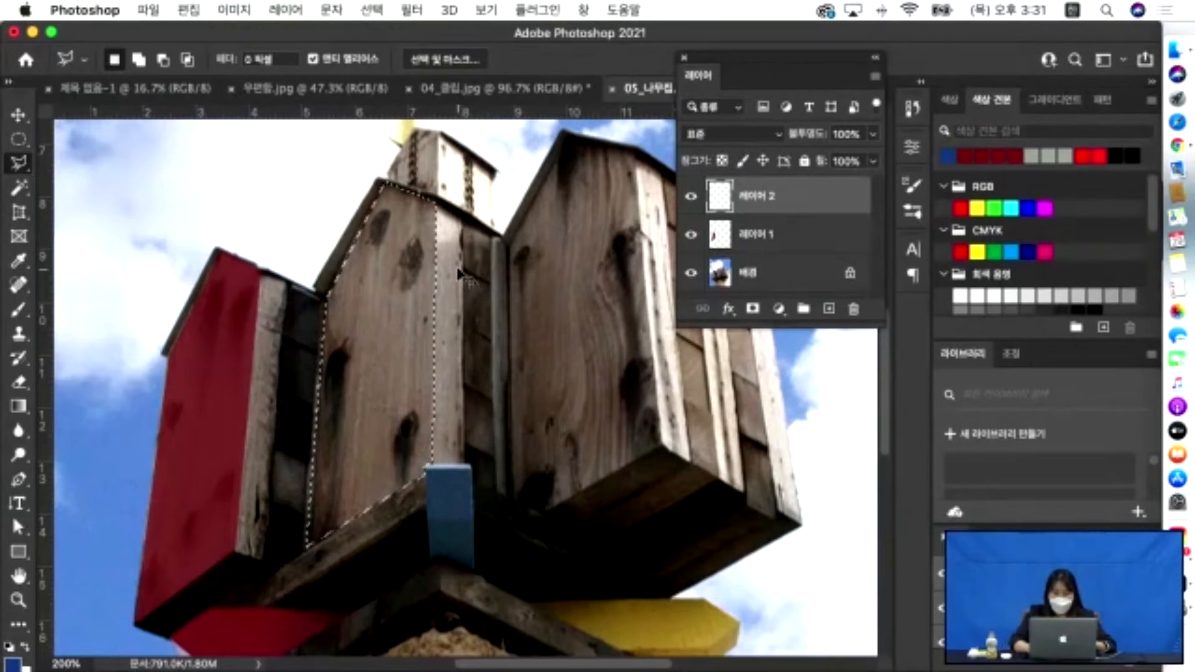
key("super+BackSpace")
key("super+z")
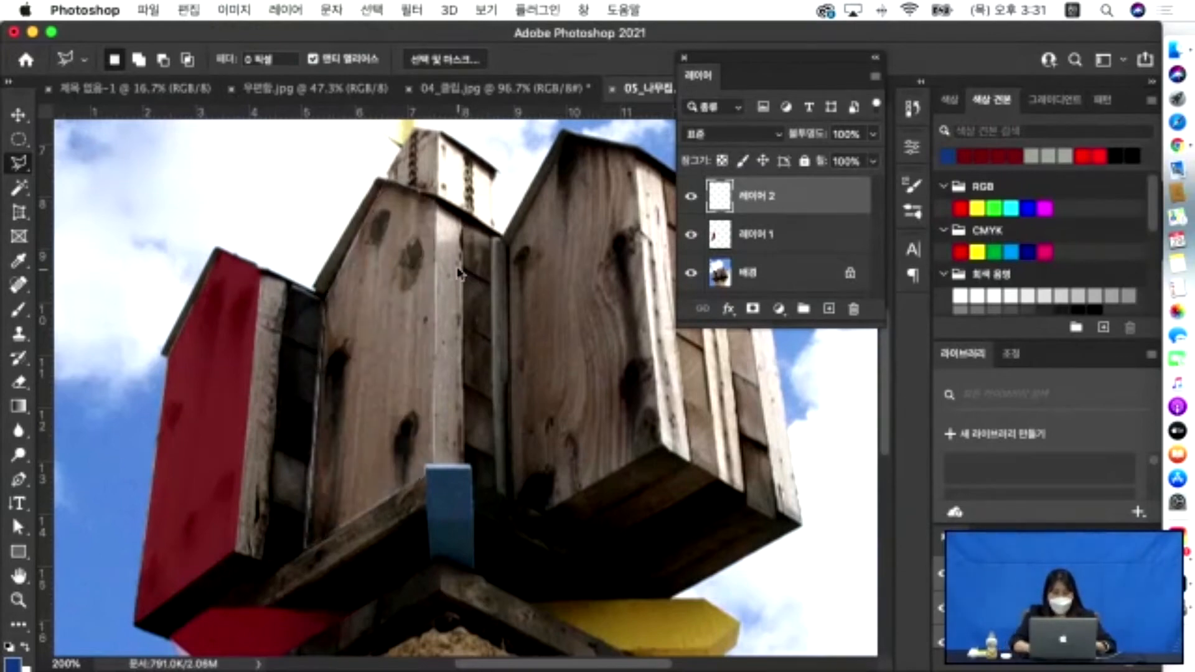
key("super+equal")
key("super+BackSpace")
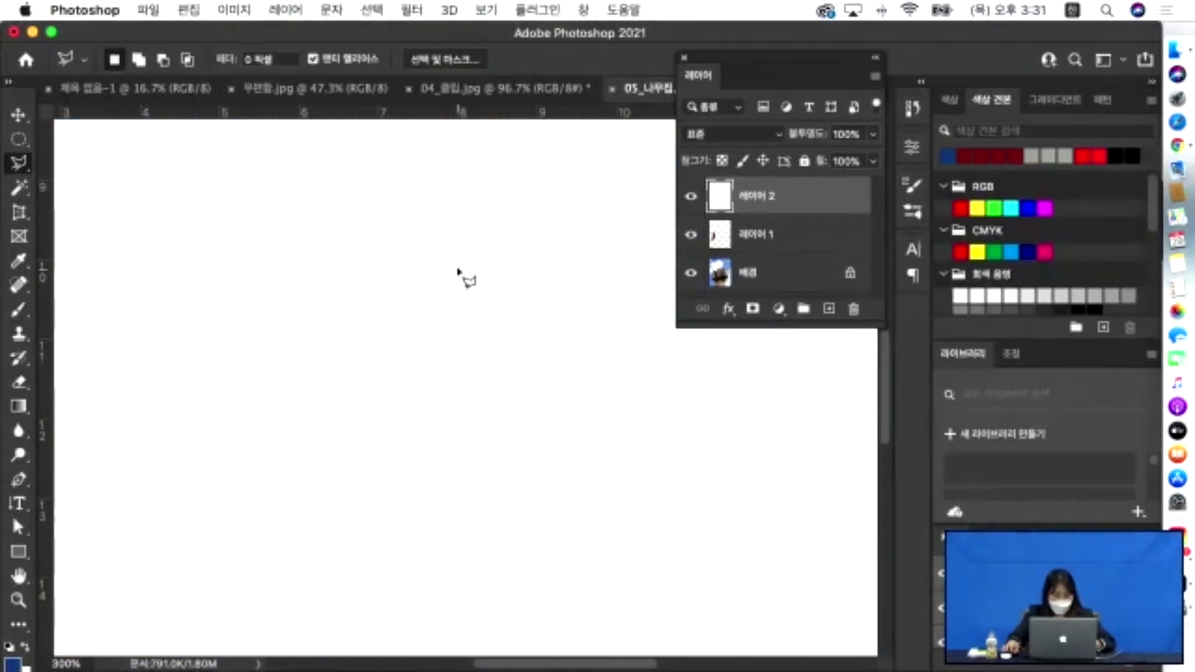
key("super+z")
key("super+z")
key("super+z")
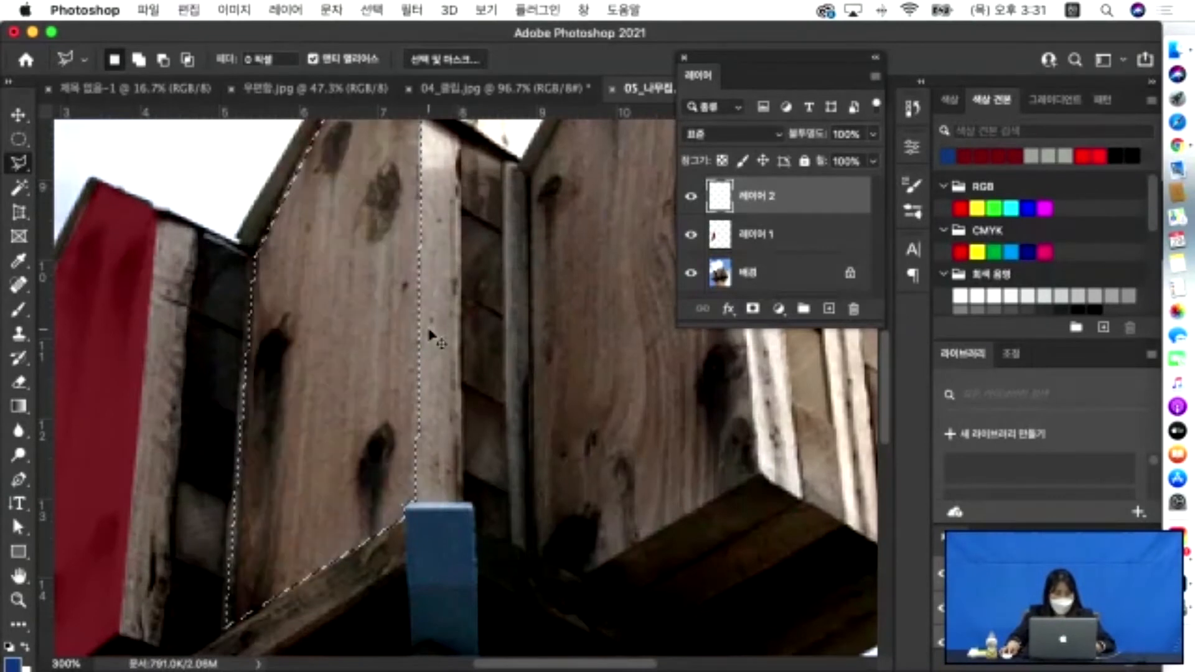
Fill the selected middle front alternately with the blue foreground and white background colours, finishing with the blue fill.
key("alt+BackSpace")
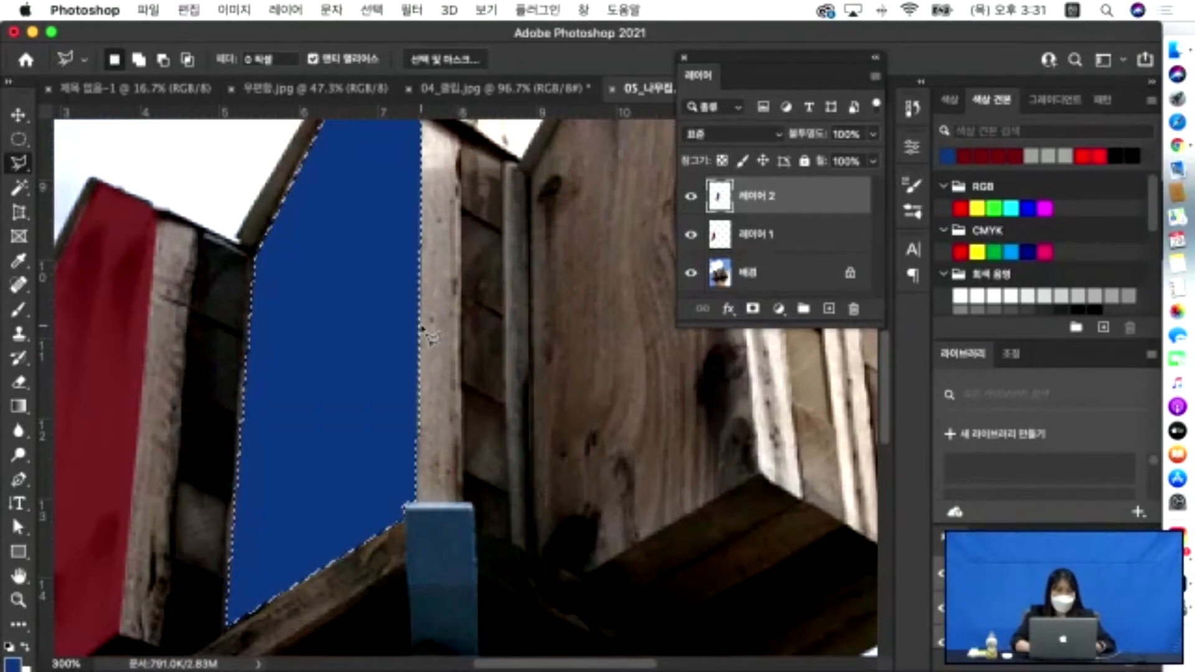
key("super+BackSpace")
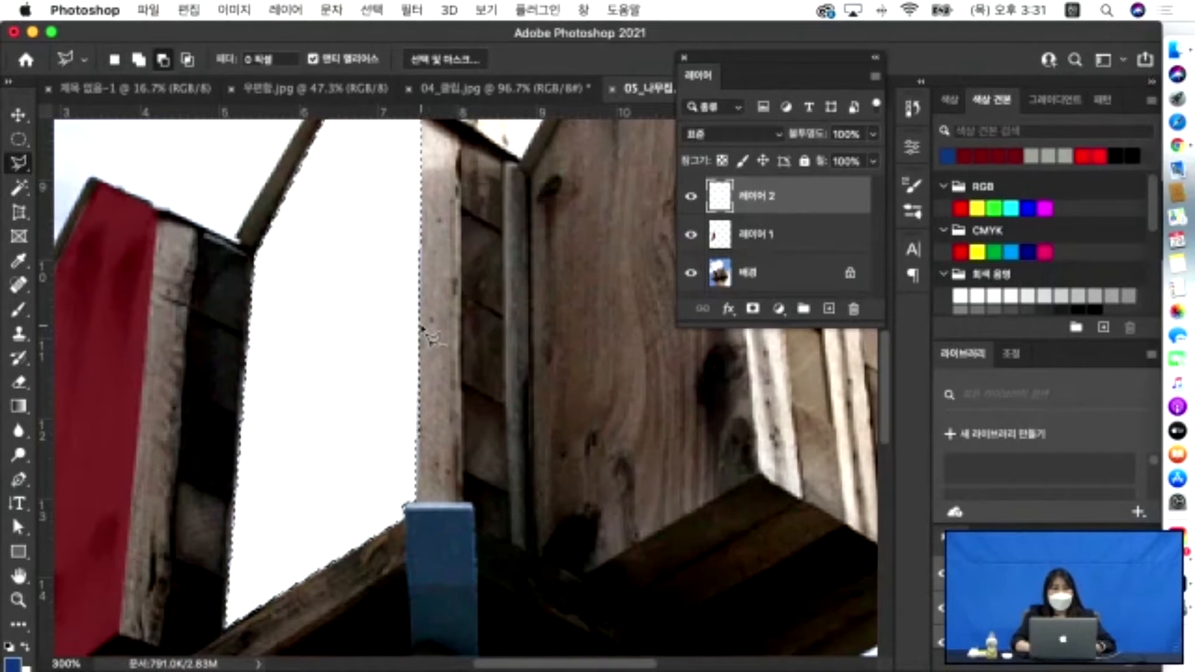
key("alt+BackSpace")
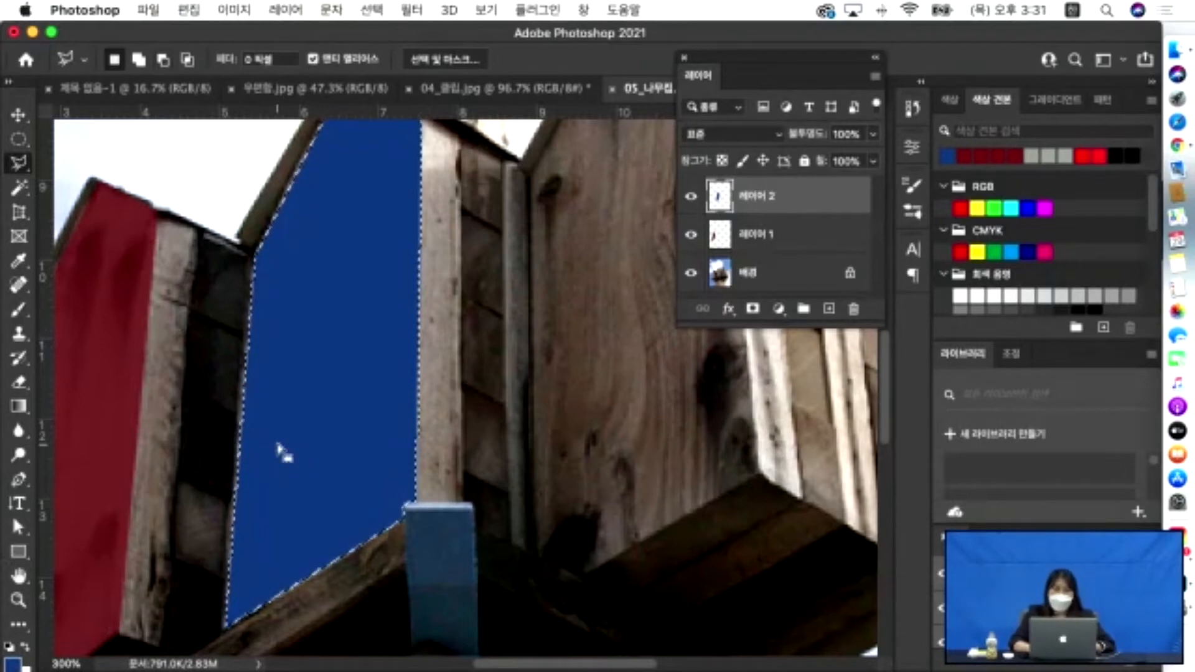
key("Delete")
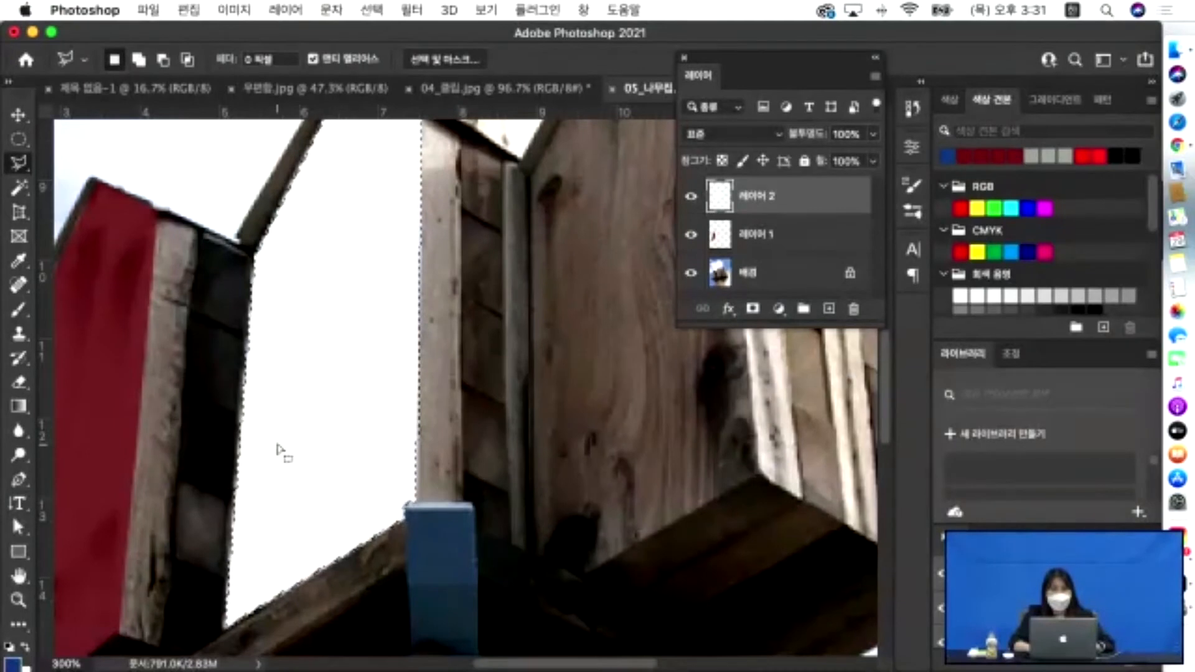
key("alt")
key("alt+Delete")
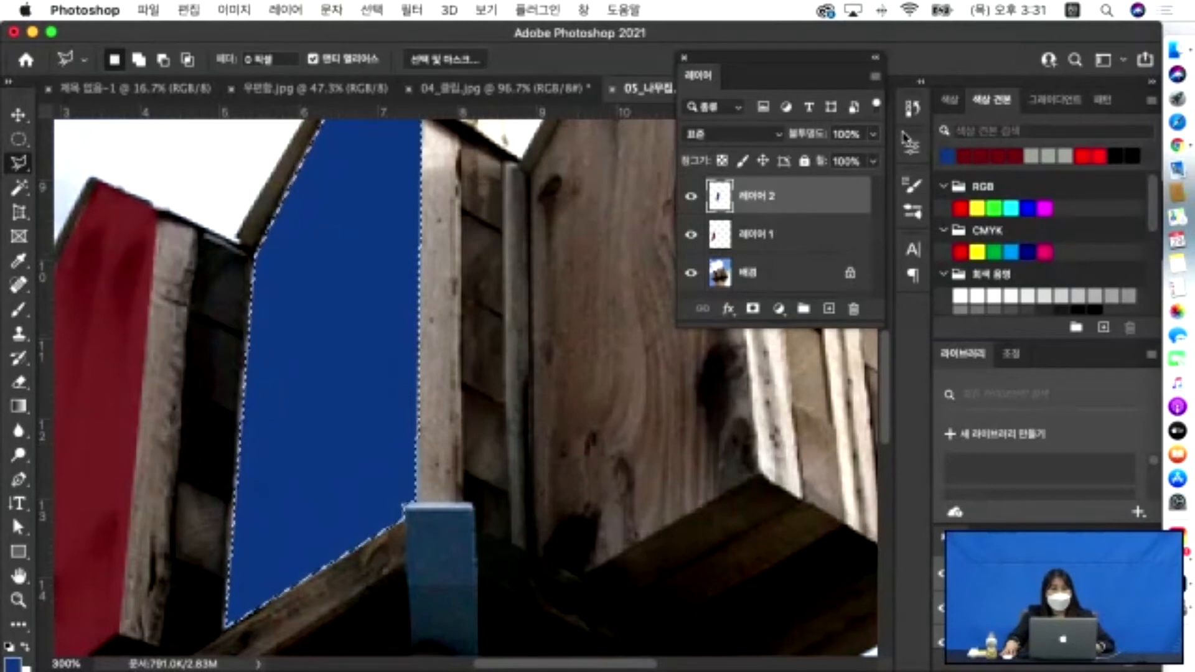
Lower the blue fill layer's opacity to 60% and clear the selection around the middle front.
left_click_drag(875, 139, 838, 160)
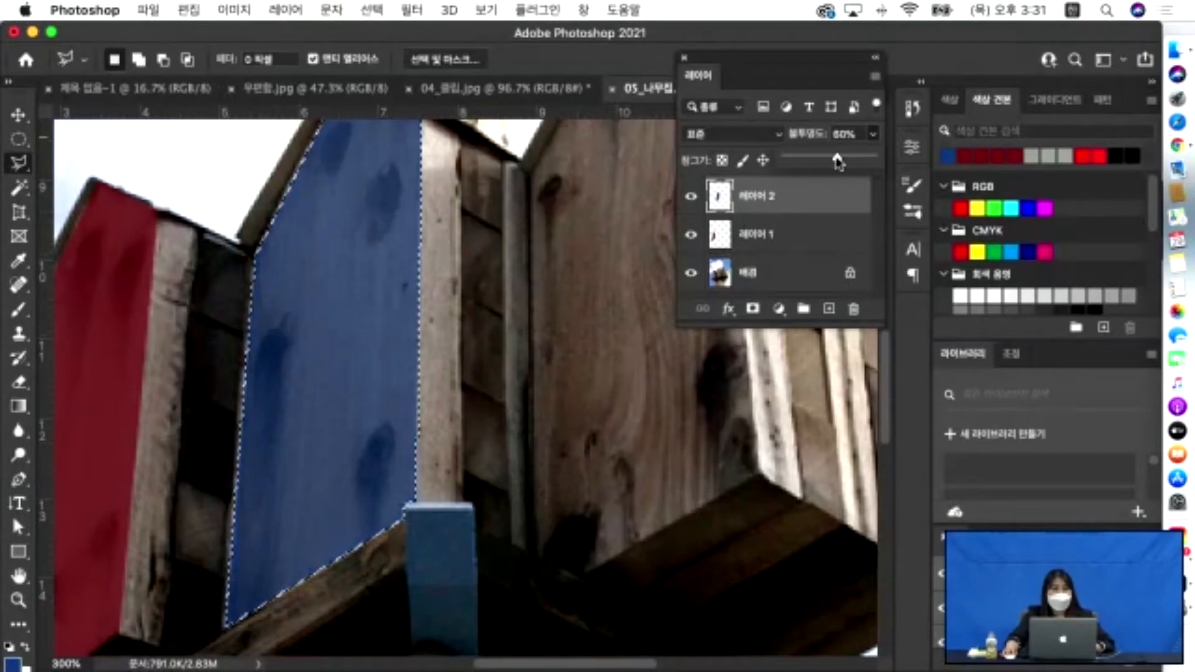
left_click(612, 320)
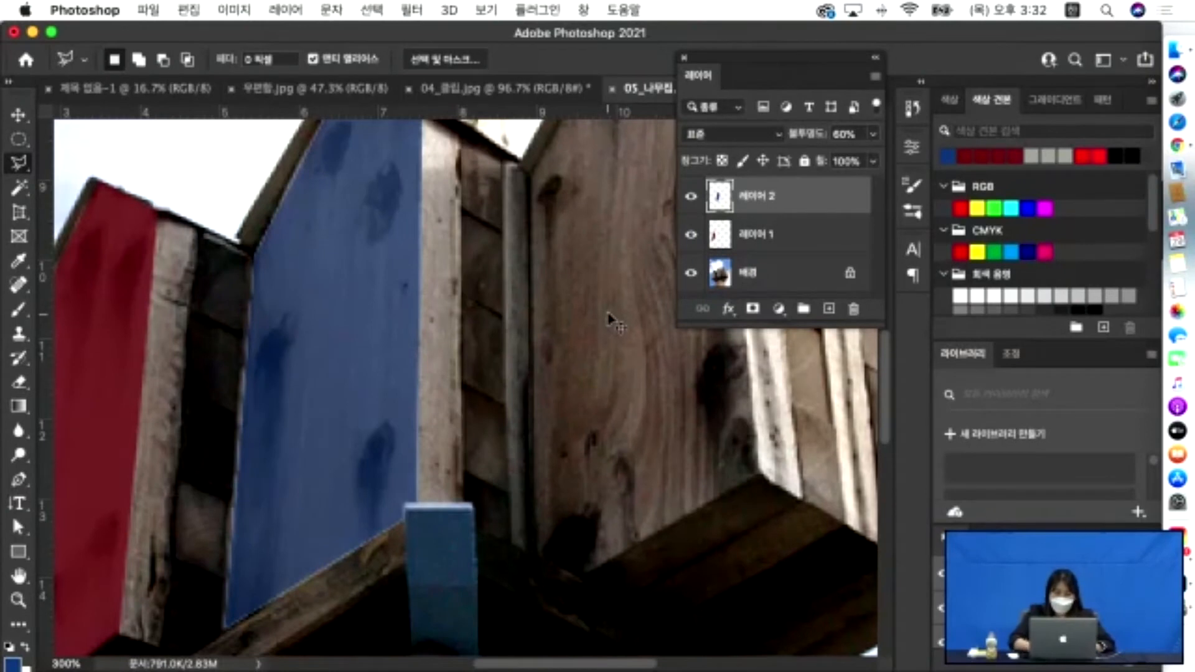
key("super+0")
scroll(634, 397, "left", 3)
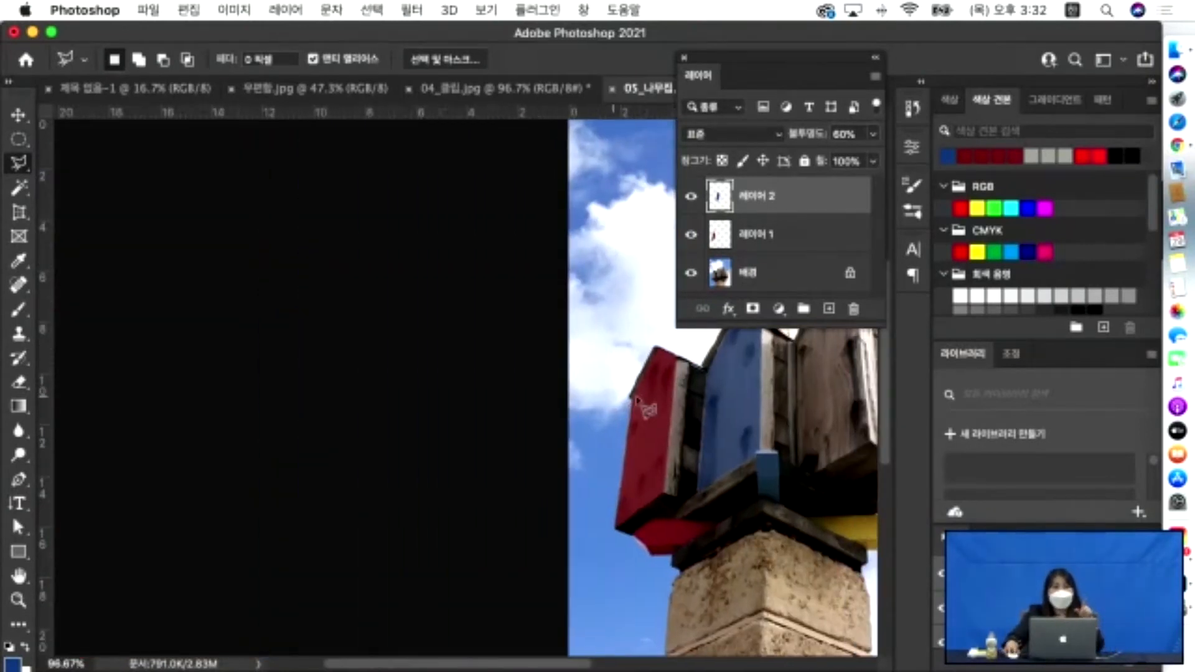
scroll(637, 398, "right", 5)
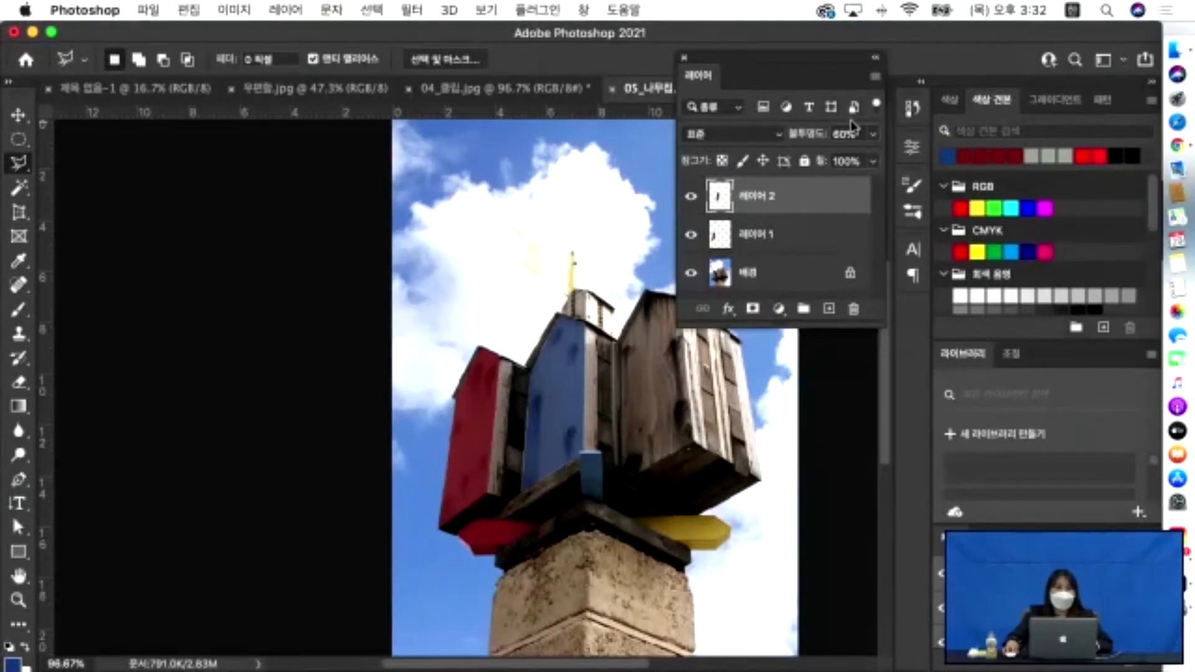
Switch to Finder and preview the exercise files 05_나뭇잎.jpg, 05_나뭇잎.png and 08_튜브_f.jpg.
left_click(1174, 57)
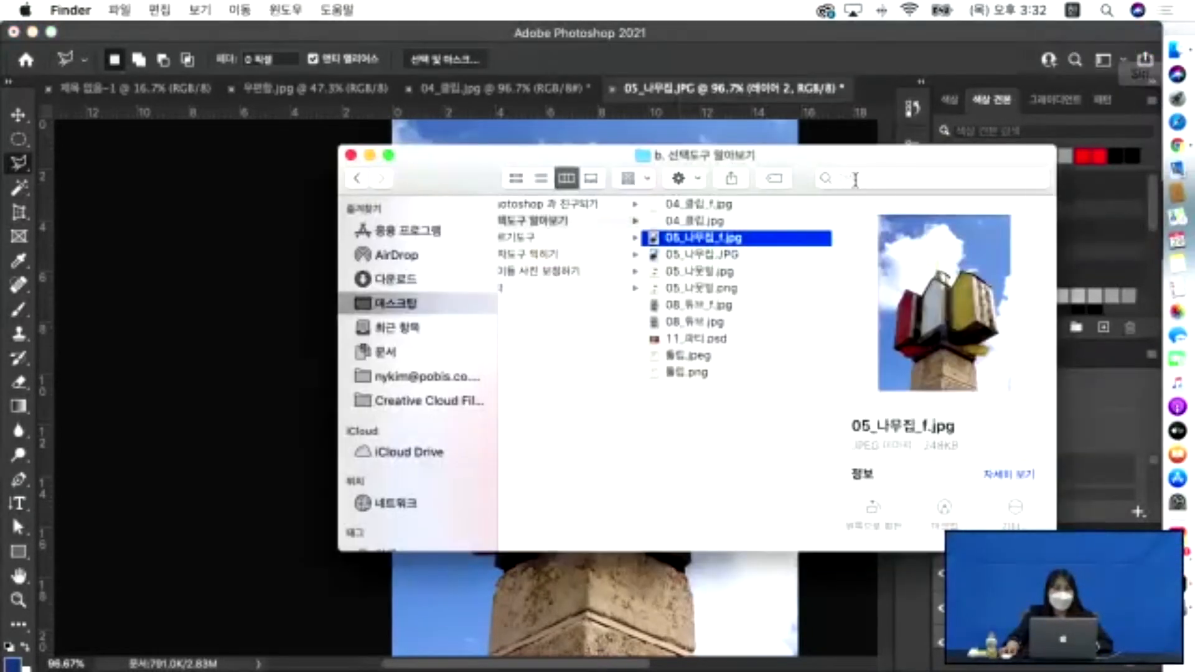
left_click(698, 271)
left_click(698, 295)
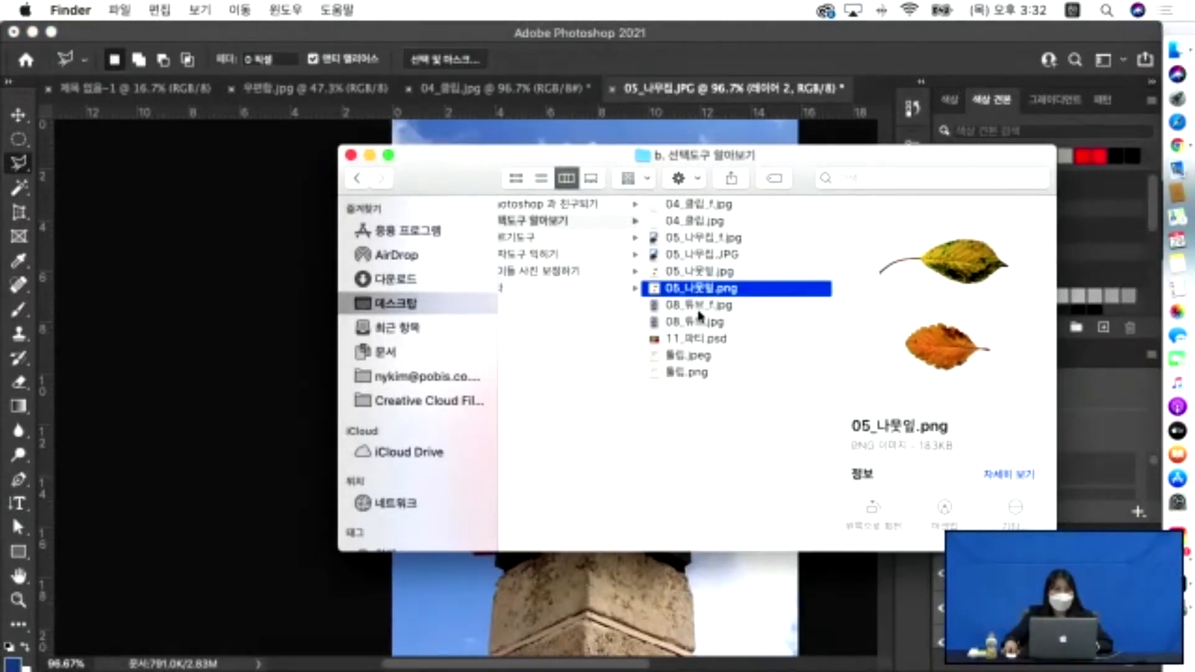
left_click(699, 308)
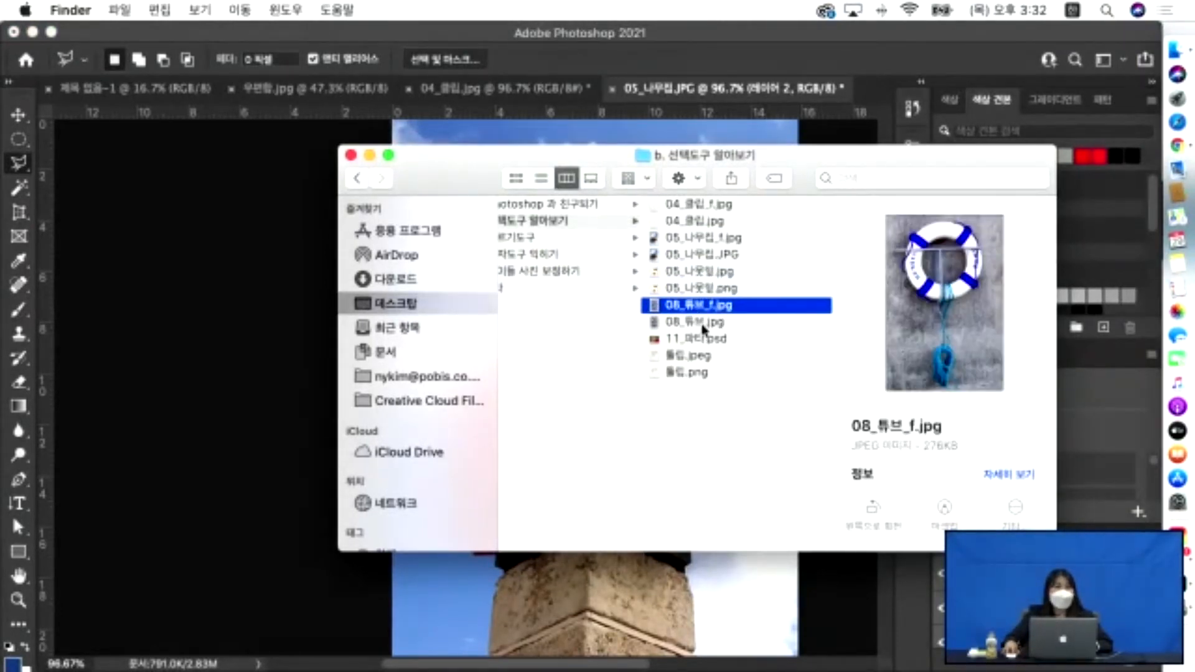
Preview 08_튜브.jpg in the exercise folder and compare it with the finished 08_튜브_f.jpg.
left_click(702, 323)
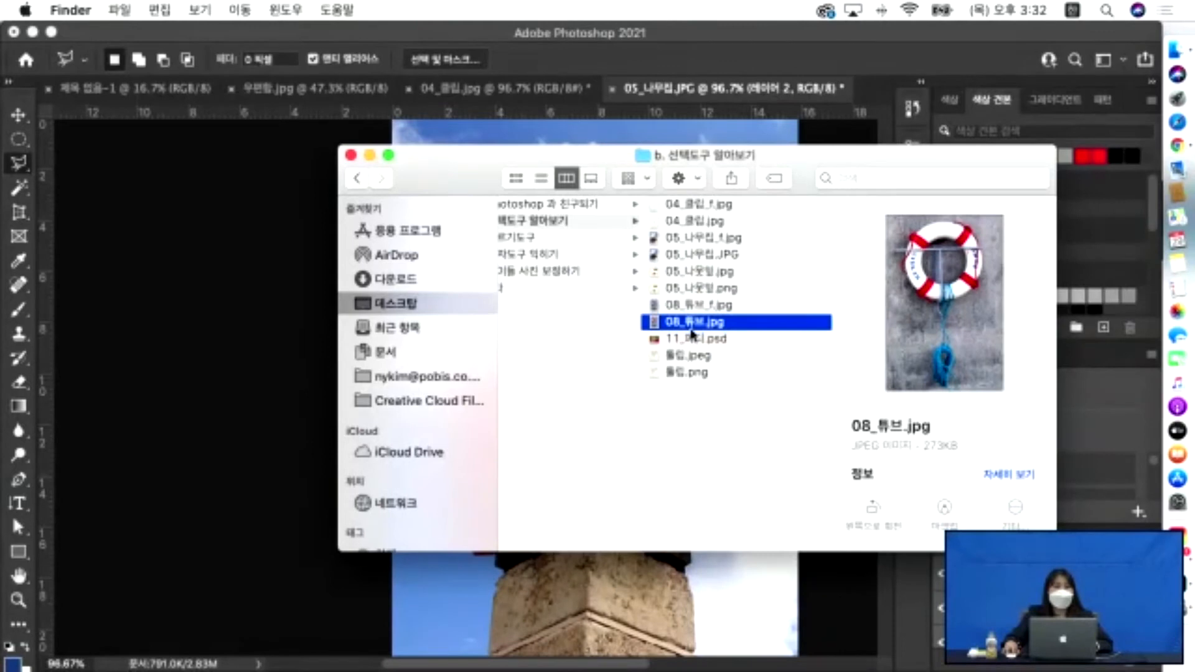
key("space")
key("space")
key("Up")
key("Down")
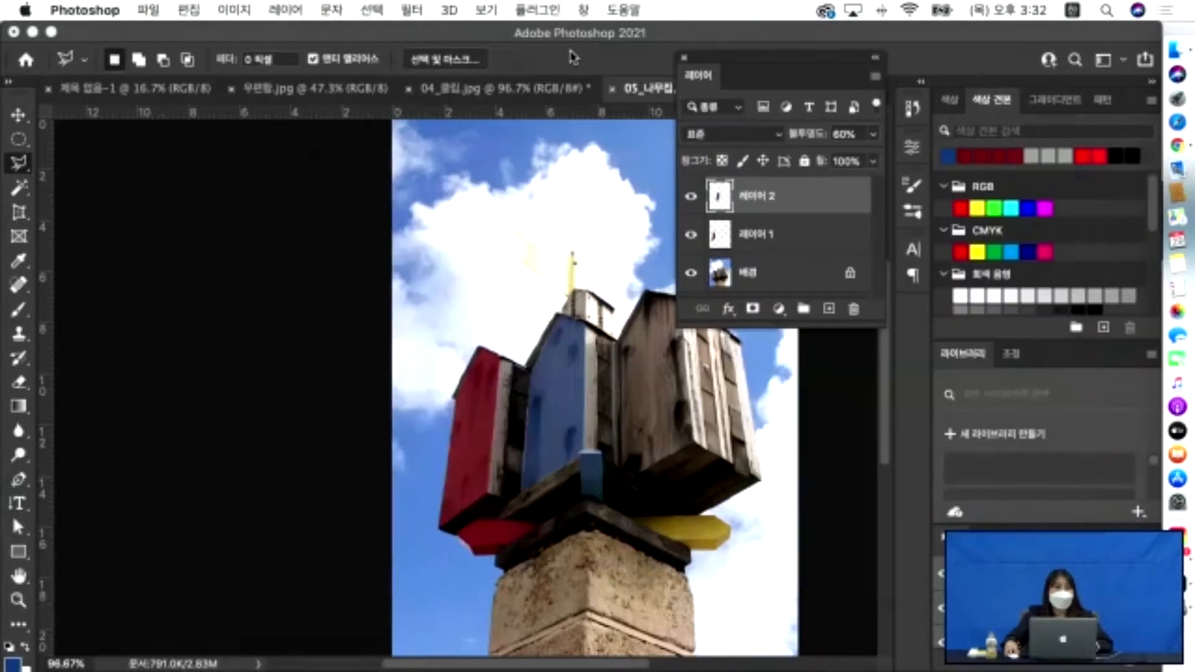
Switch to Photoshop and open 08_튜브.jpg from the exercise folder.
left_click(571, 58)
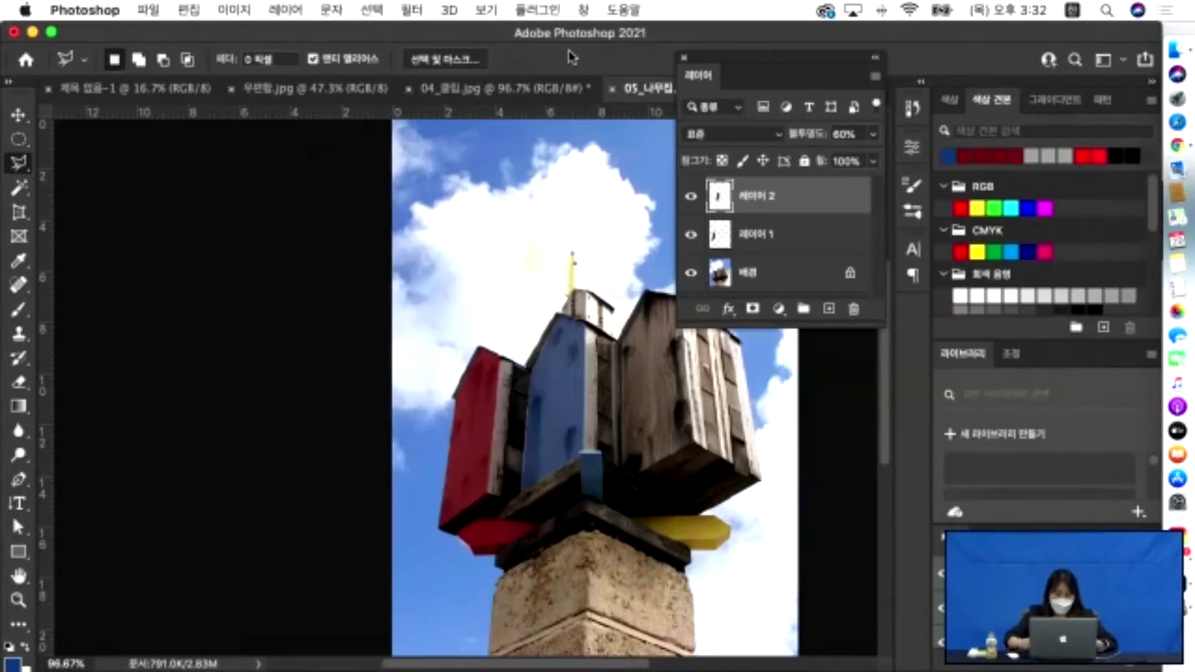
key("super+o")
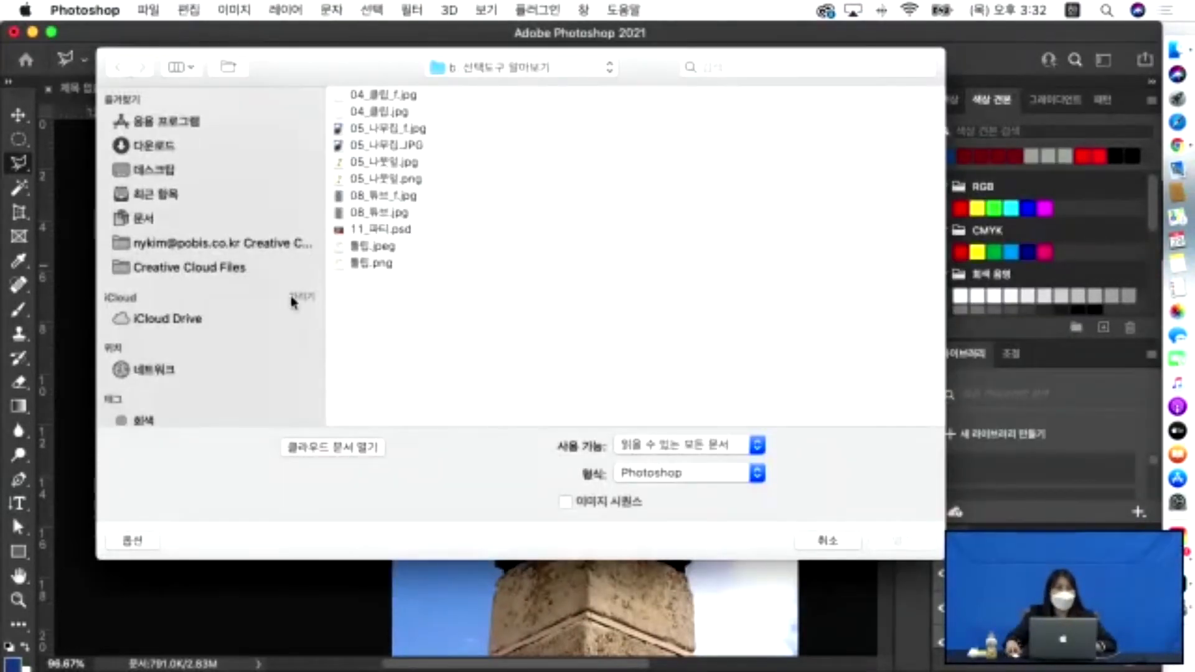
left_click(349, 213)
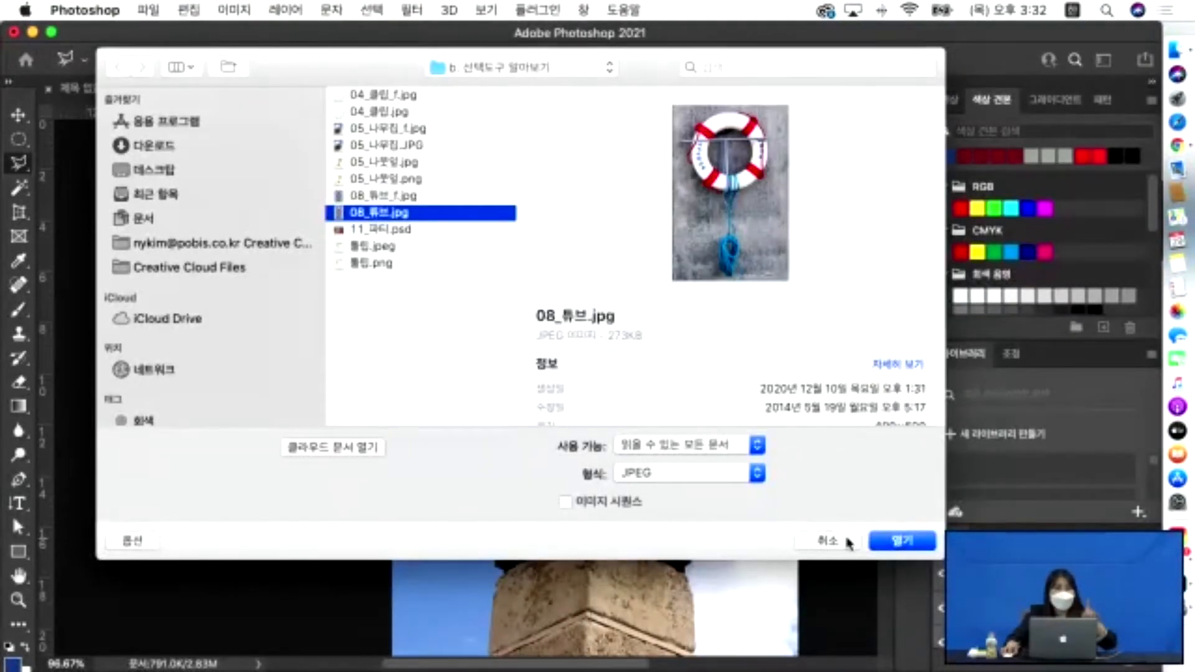
left_click(900, 541)
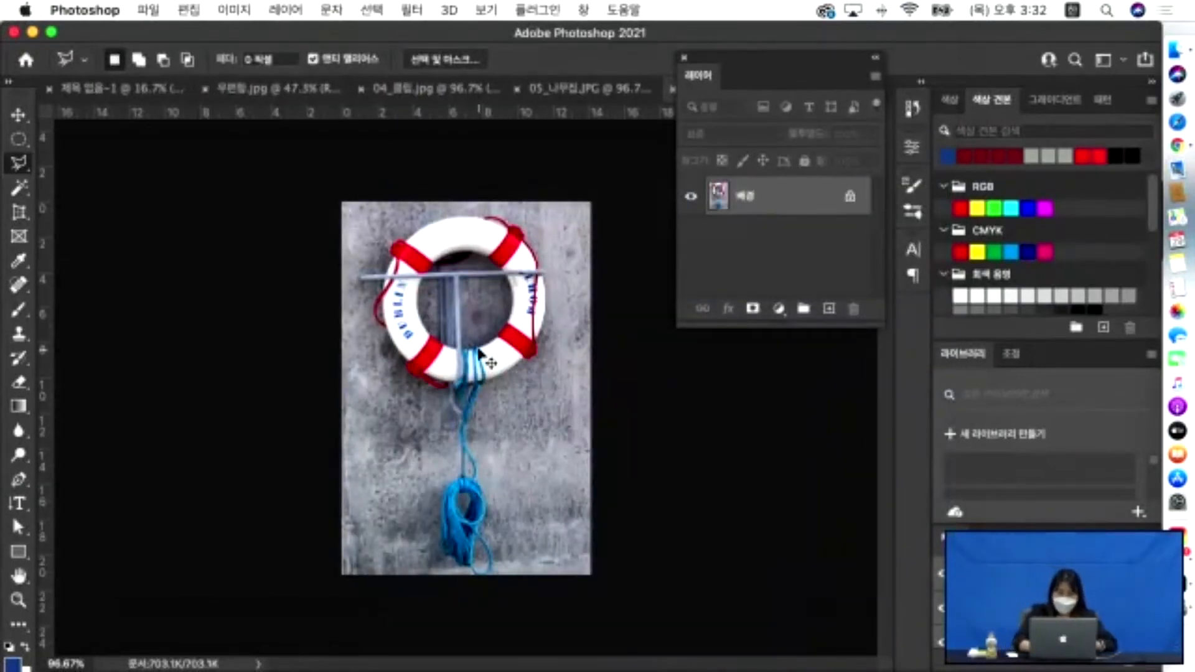
Select all the red bands and cord of the lifebuoy with the Magic Wand tool.
key("super+plus")
key("super+plus")
key("super+minus")
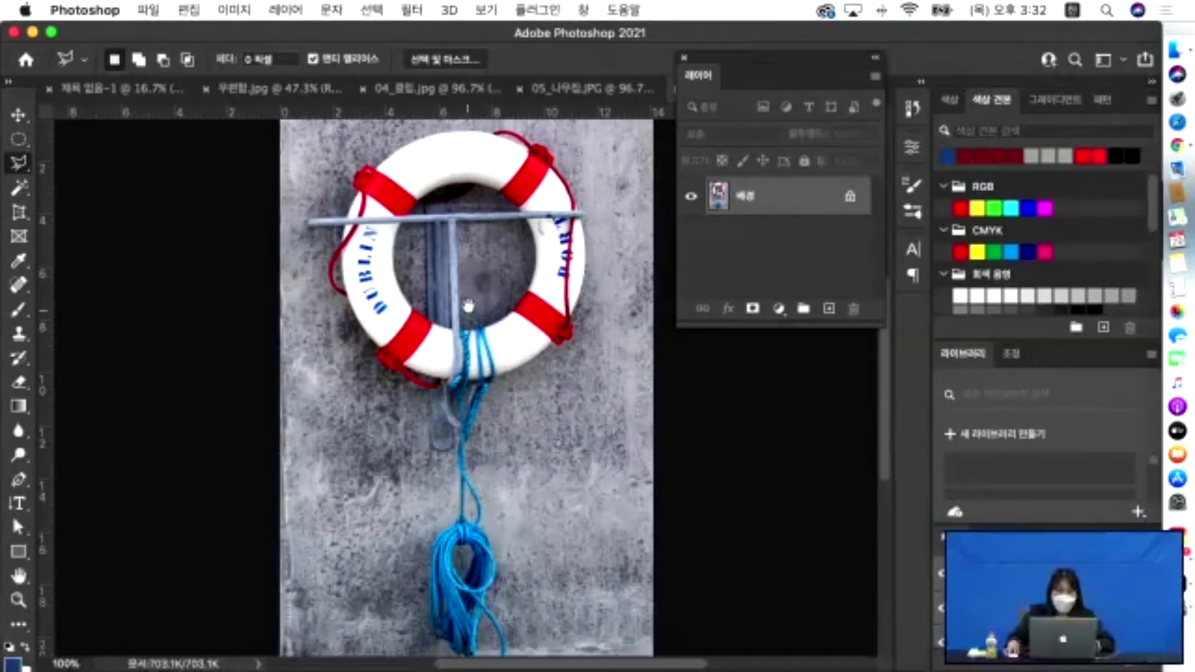
left_click_drag(468, 307, 442, 383)
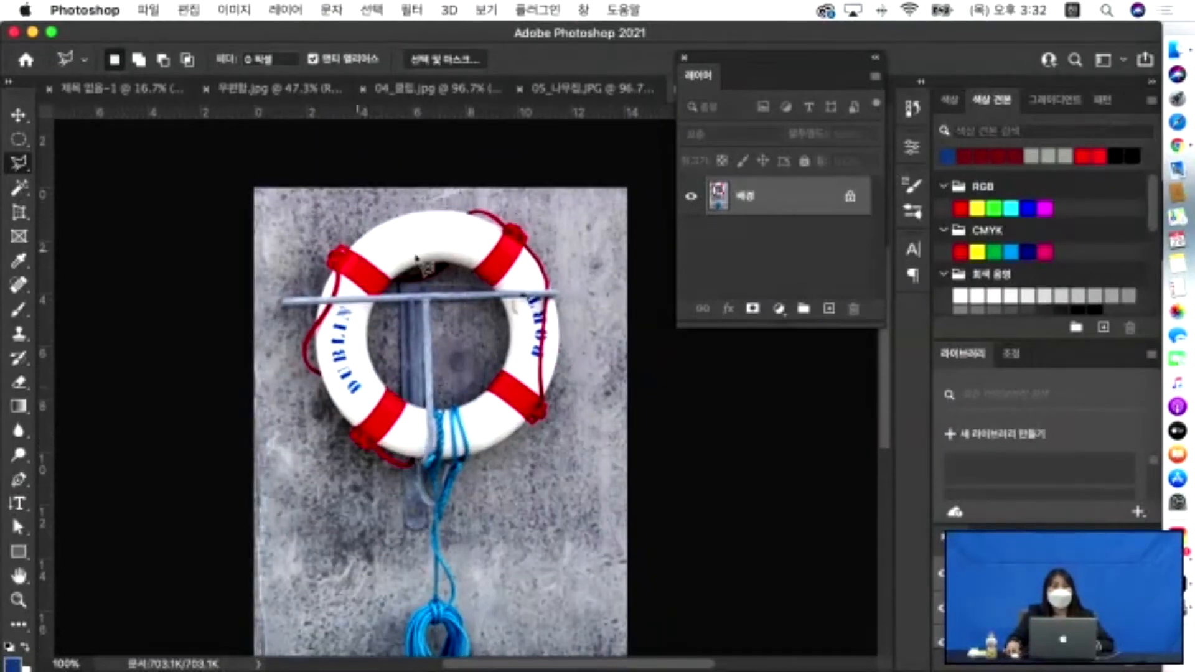
key("v")
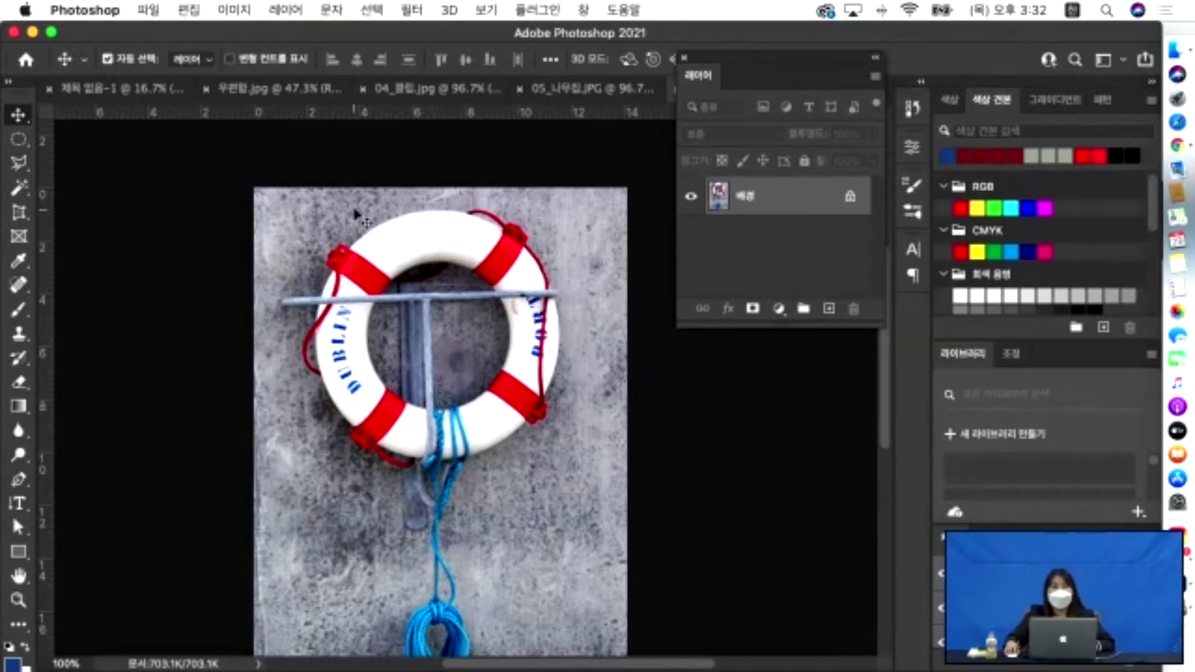
left_click(15, 190)
left_click(14, 193)
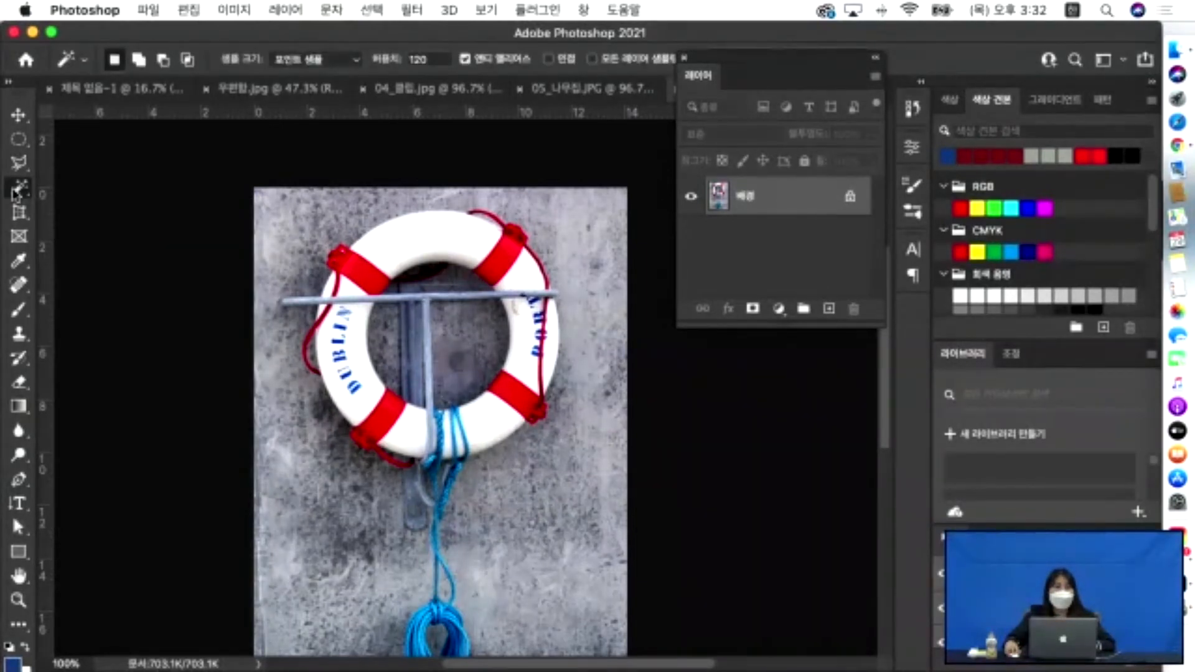
left_click(20, 193)
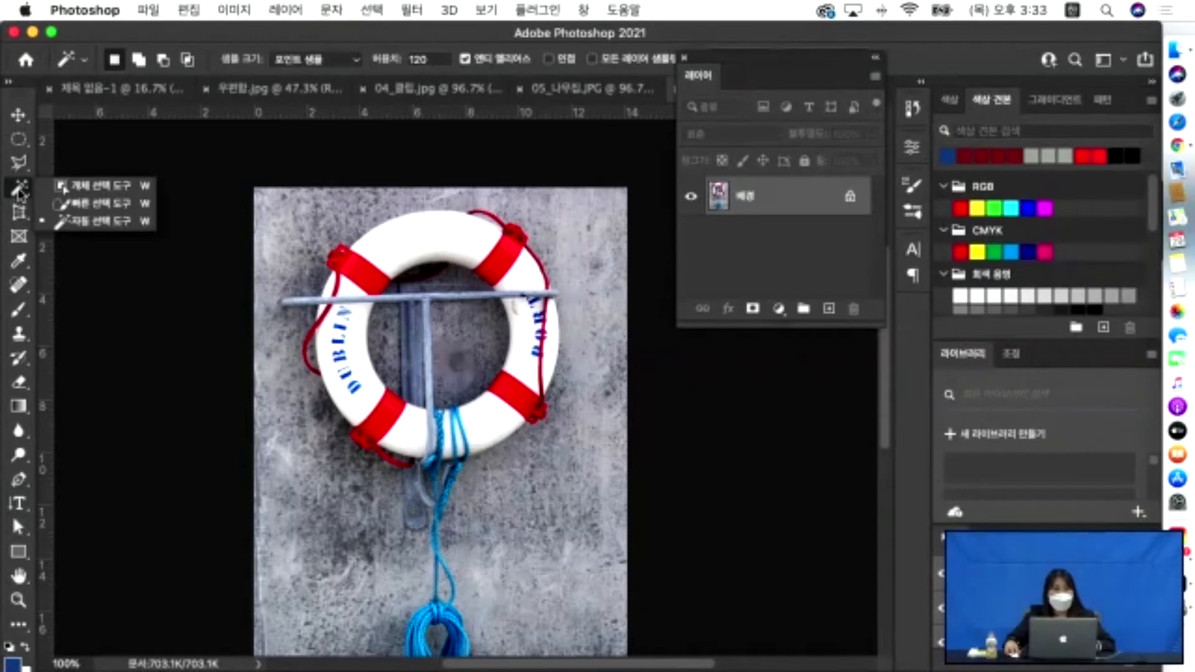
left_click(95, 224)
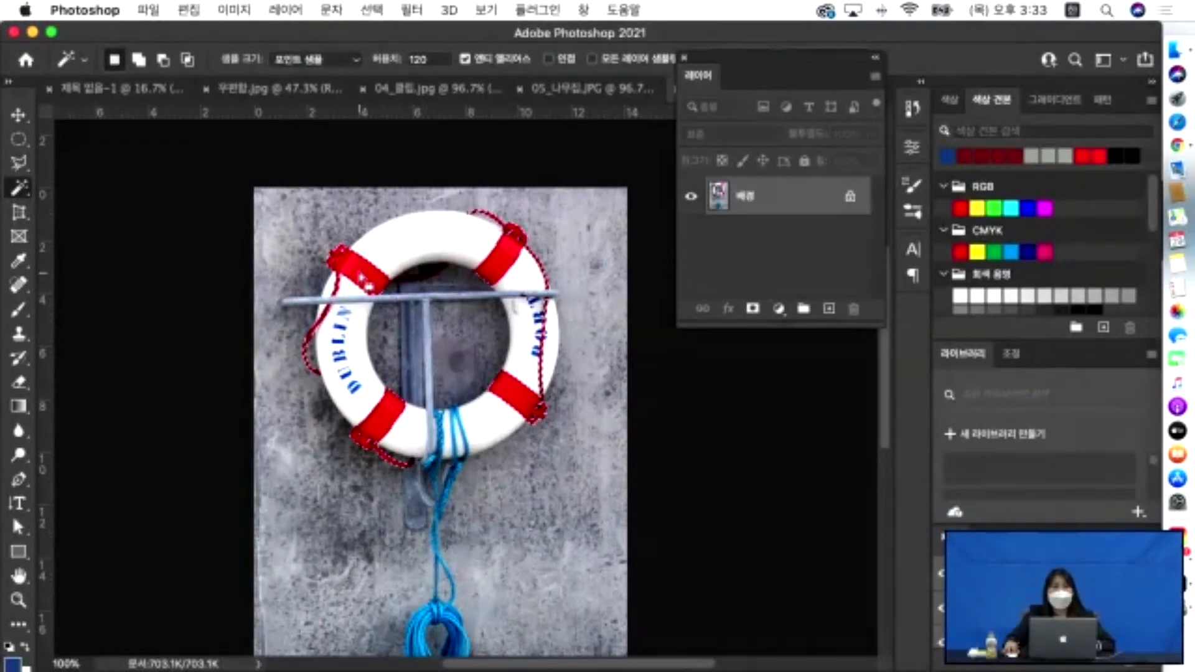
left_click(361, 282)
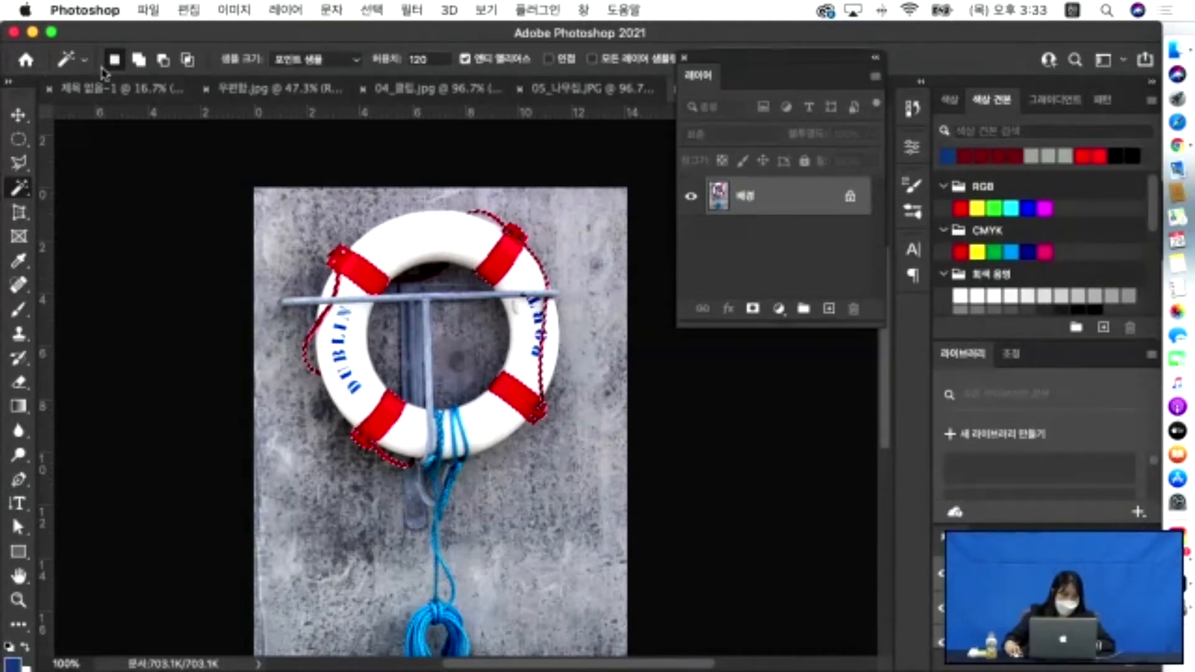
left_click(26, 61)
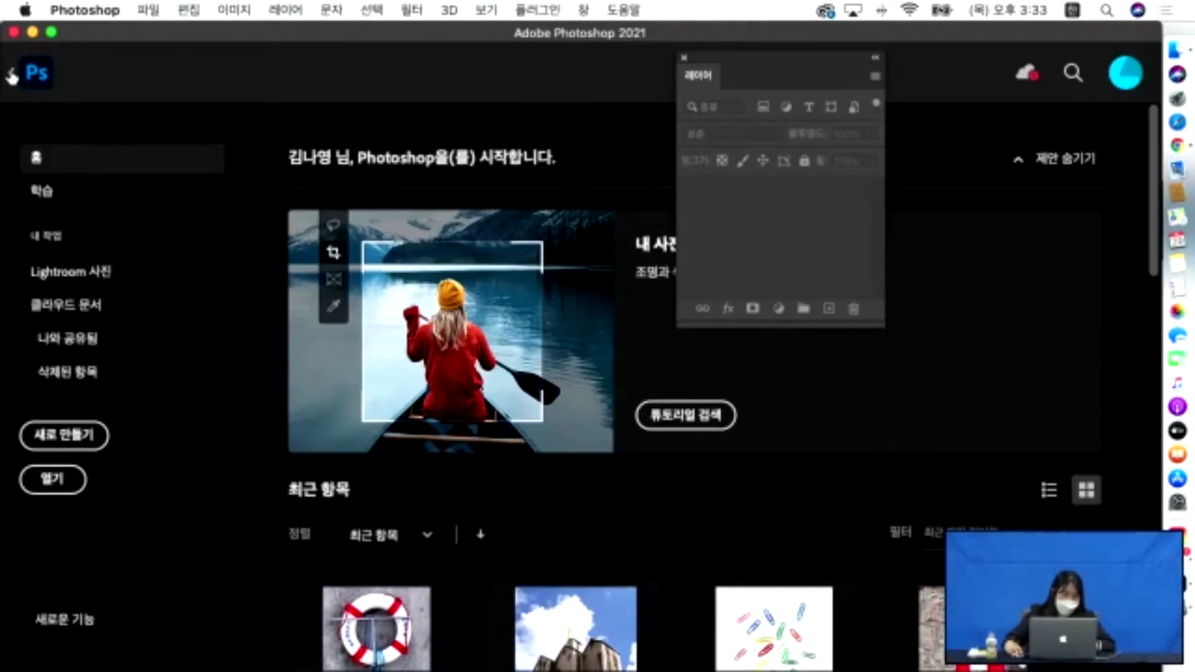
left_click(11, 76)
left_click(83, 60)
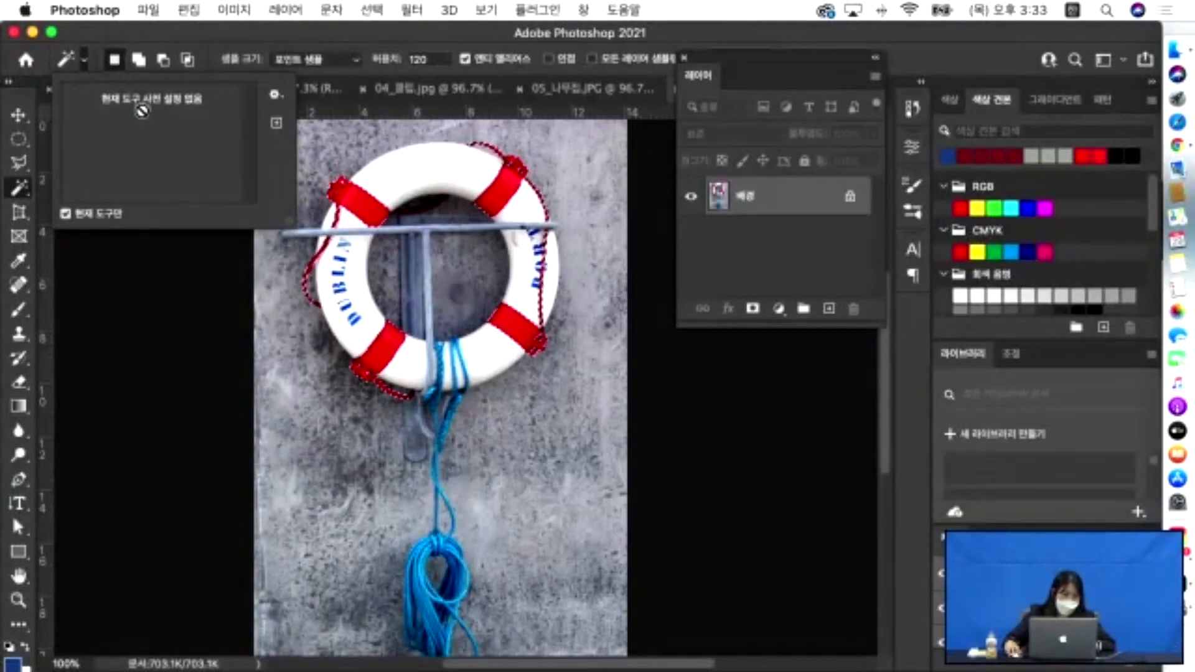
left_click(139, 51)
Reset the Magic Wand tool to its default settings and select the lifebuoy's upper-left red band at tolerance 32.
right_click(73, 60)
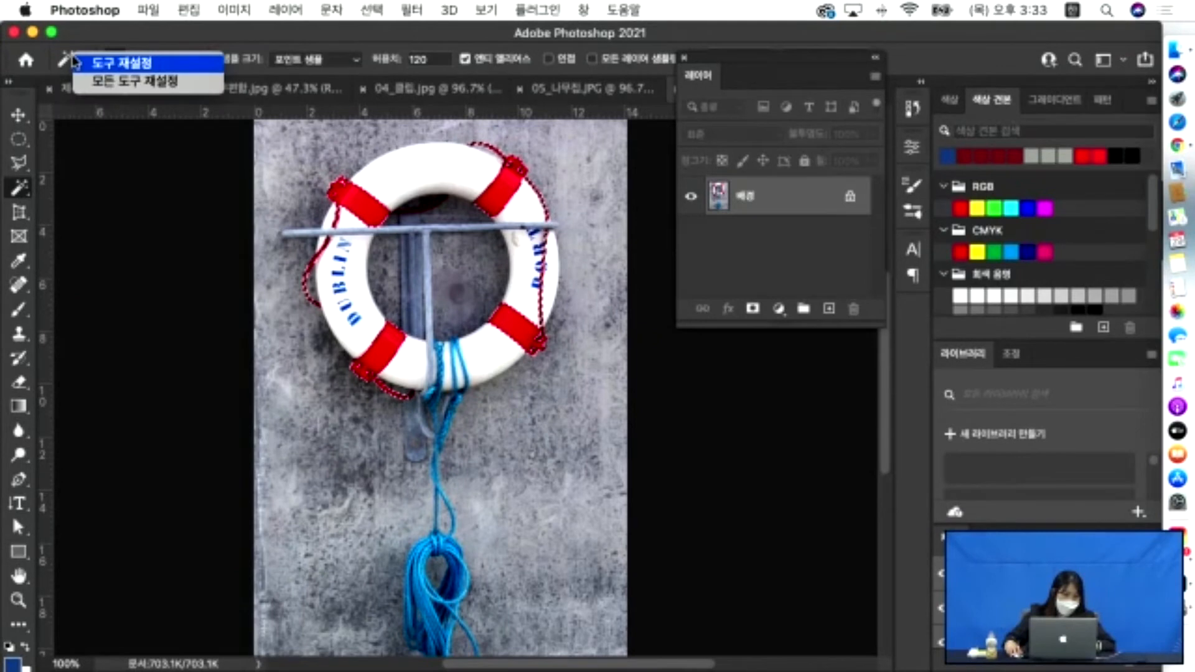
left_click(112, 63)
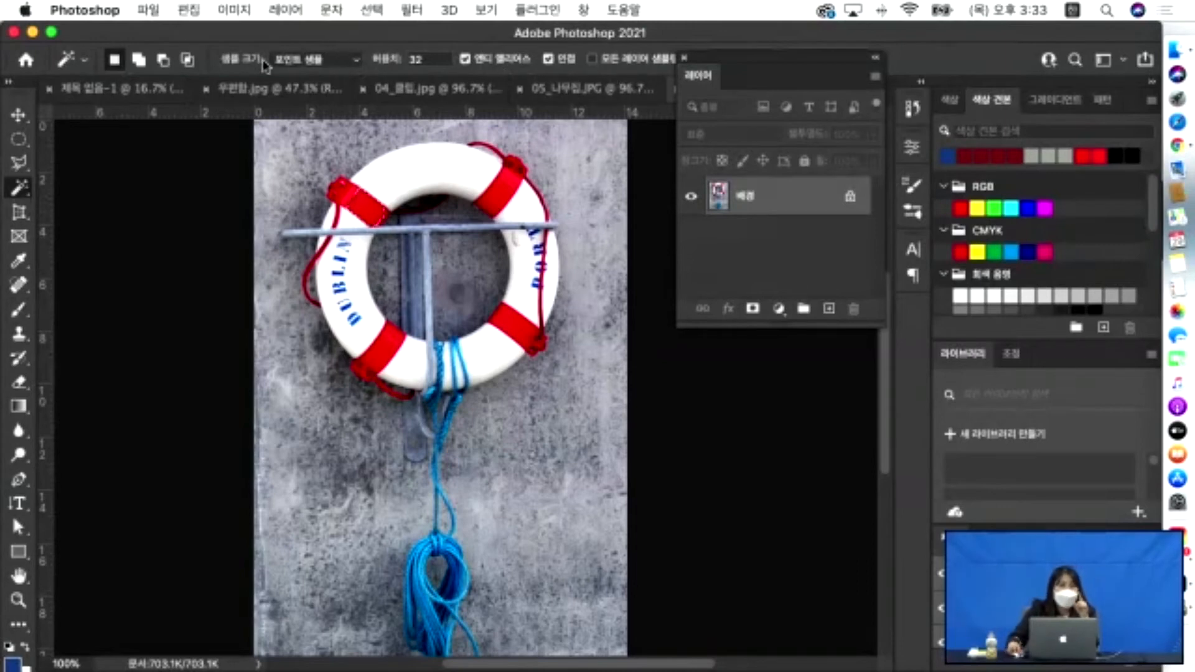
left_click(438, 61)
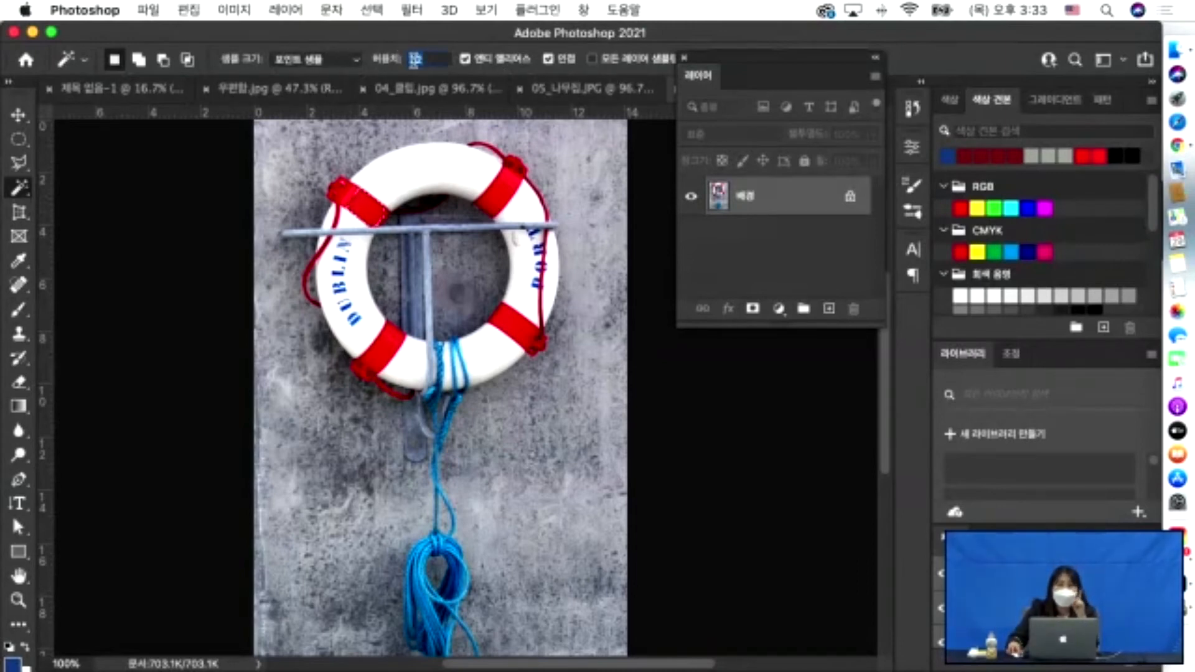
left_click(365, 212)
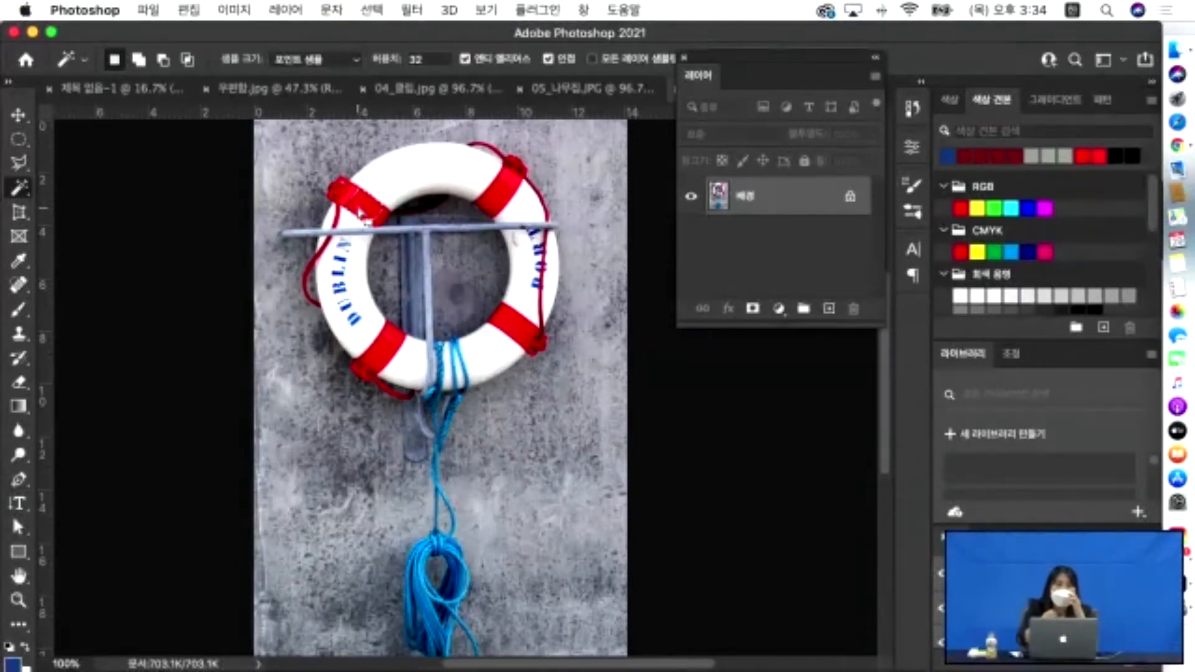
Set the Magic Wand's tolerance to 120, turn off Contiguous, and select all the lifebuoy's red areas.
left_click(428, 60)
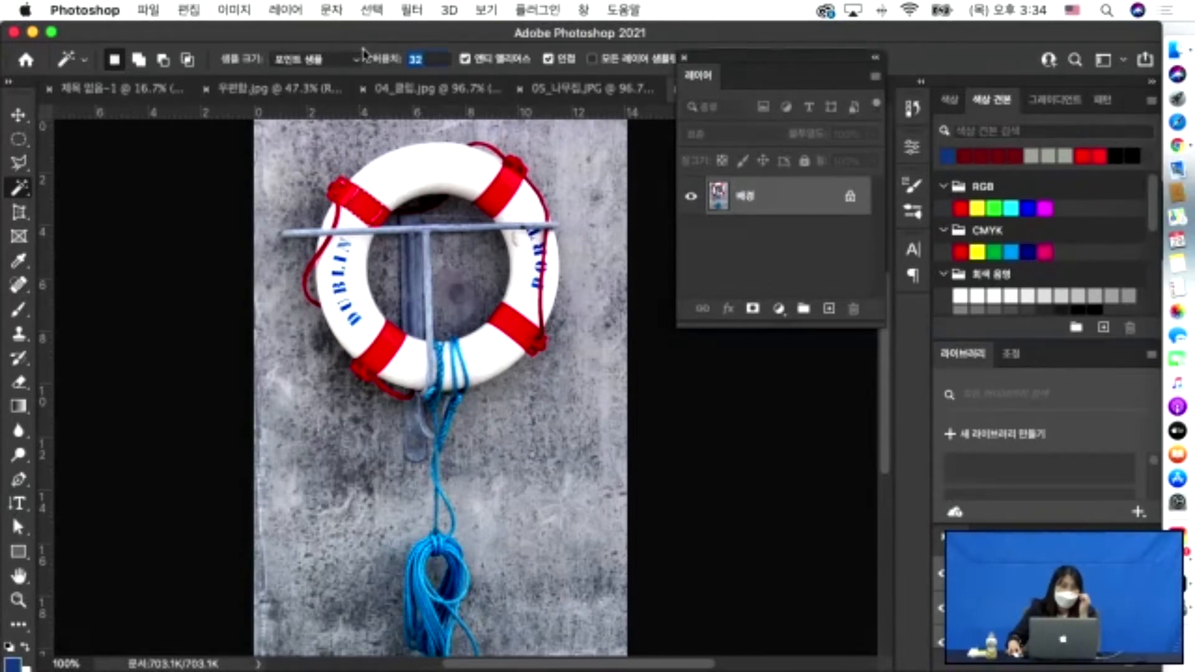
type("120")
key("Return")
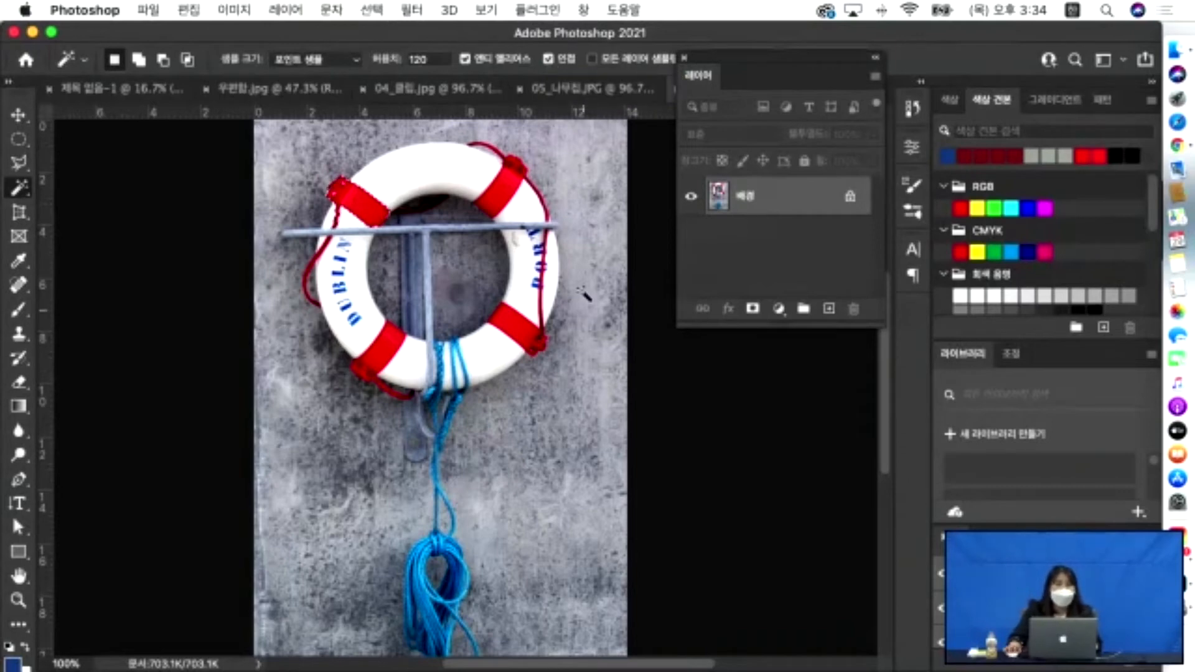
left_click(548, 60)
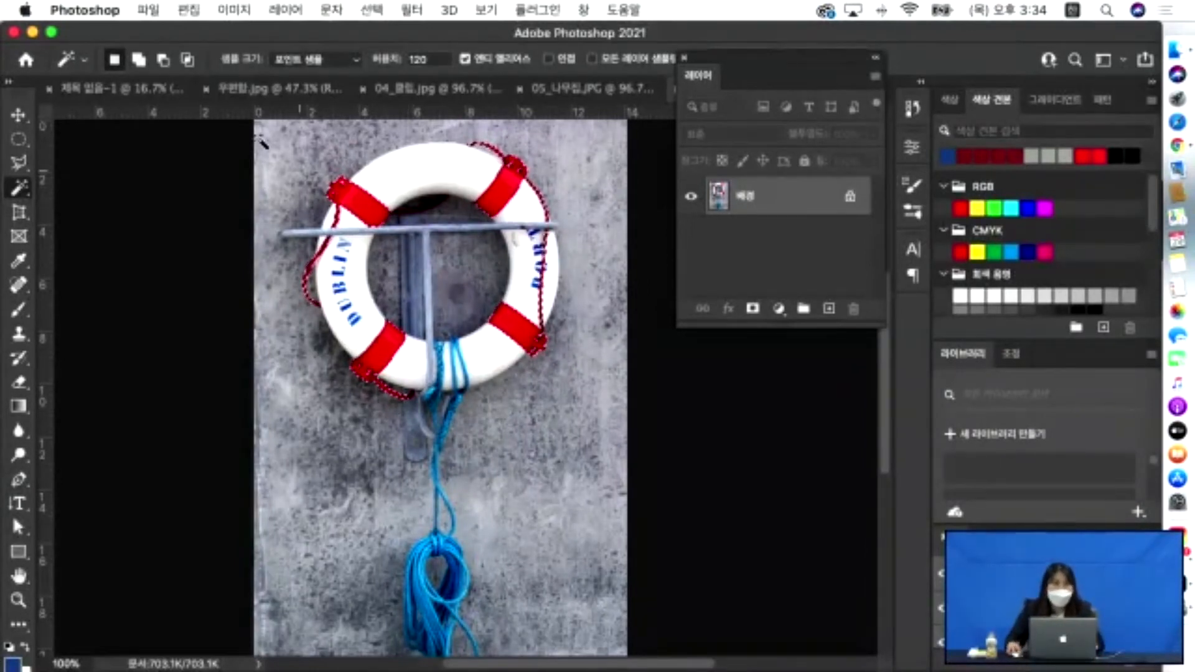
Start an image adjustment on the selected red areas of the lifebuoy.
left_click(242, 12)
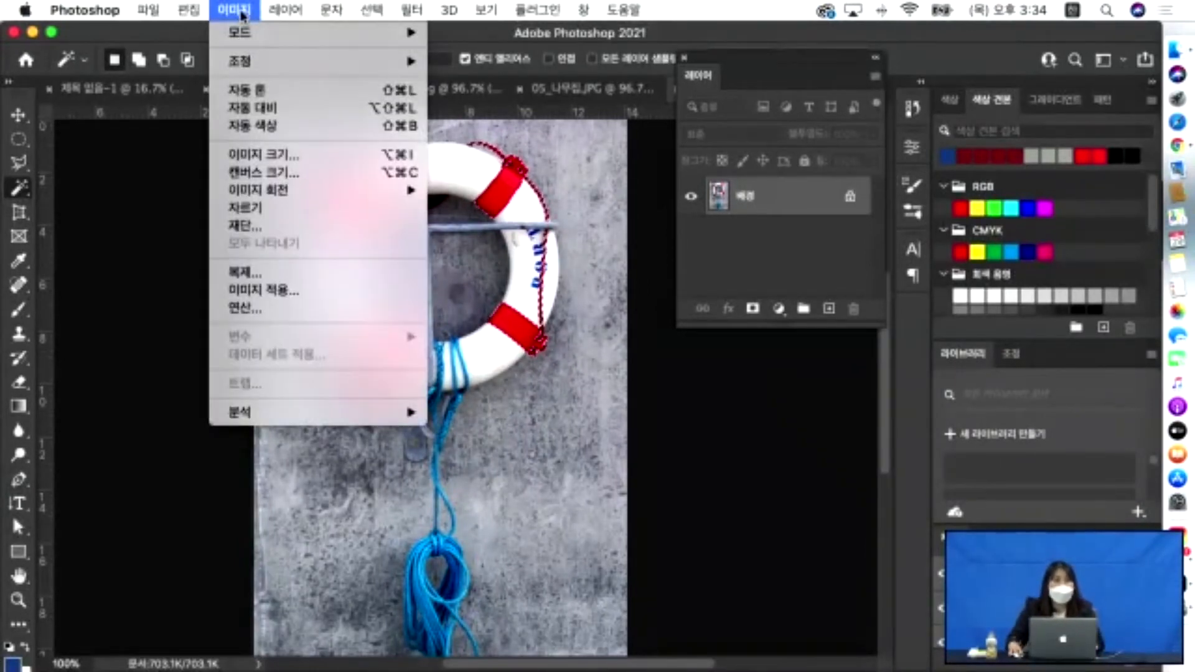
mouse_move(268, 63)
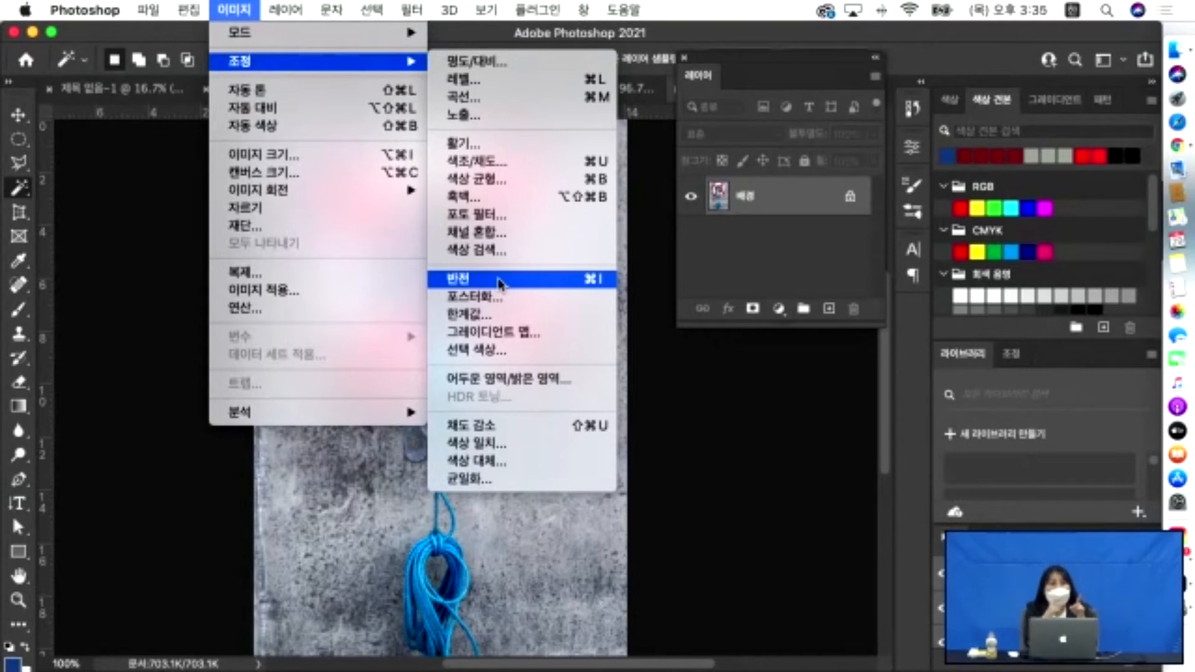
Shift the hue of the selected red parts of the life ring to -143 with Hue/Saturation, then clear the selection.
left_click(488, 162)
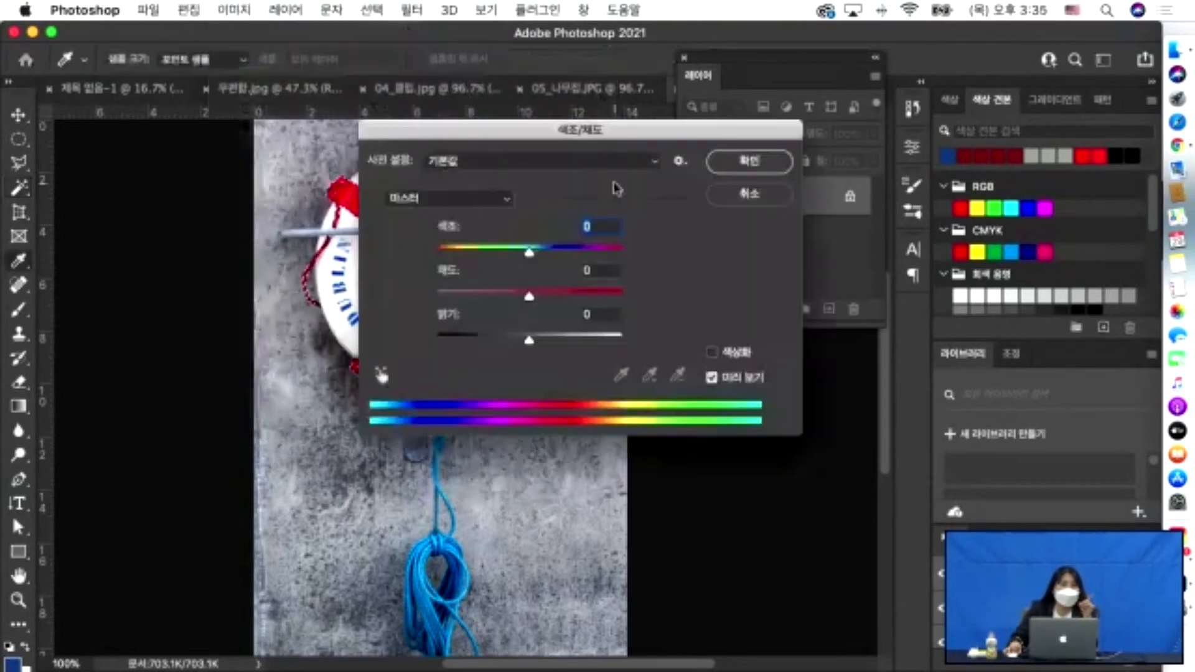
left_click_drag(607, 143, 880, 149)
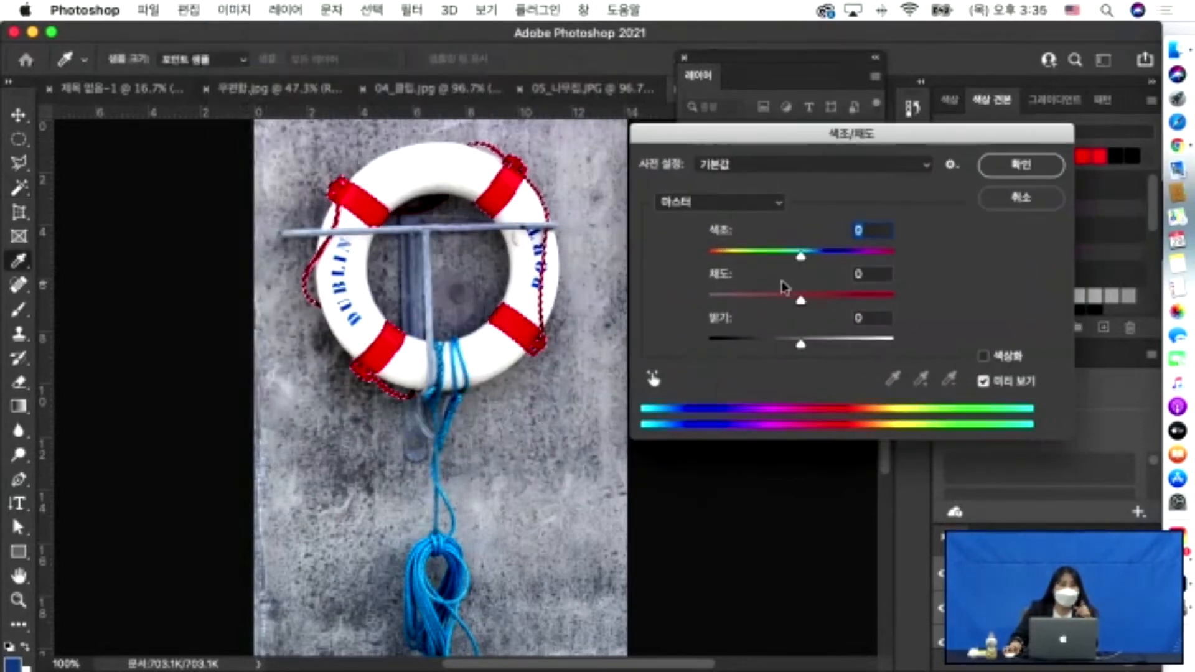
left_click_drag(803, 267, 723, 264)
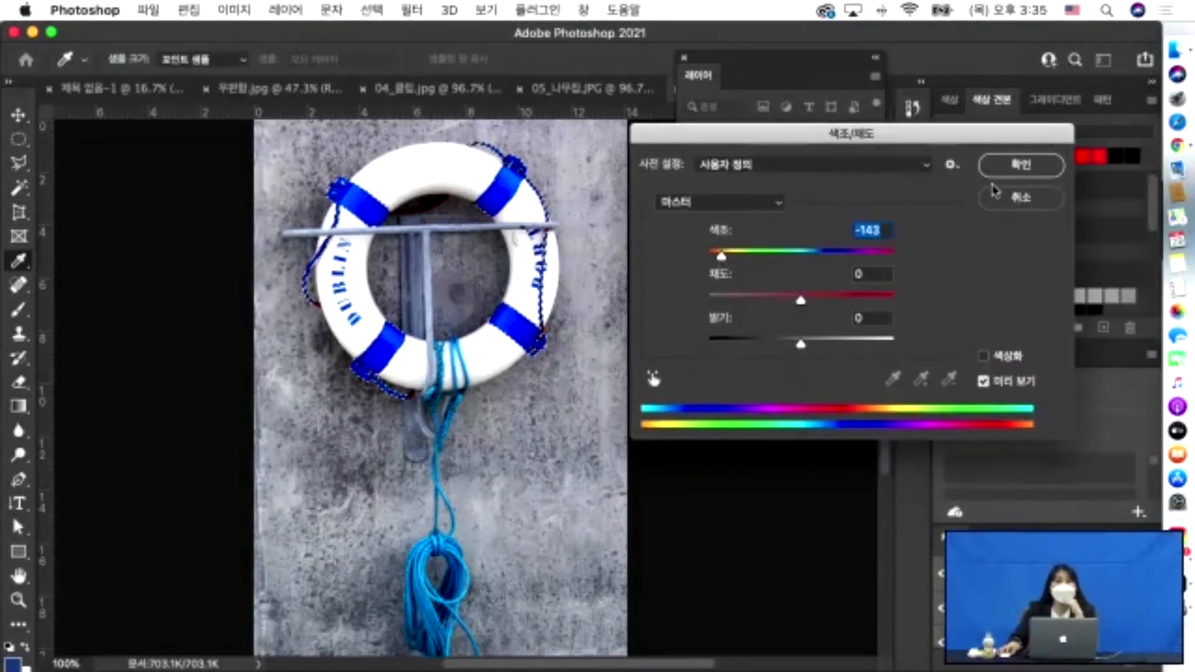
left_click(1005, 168)
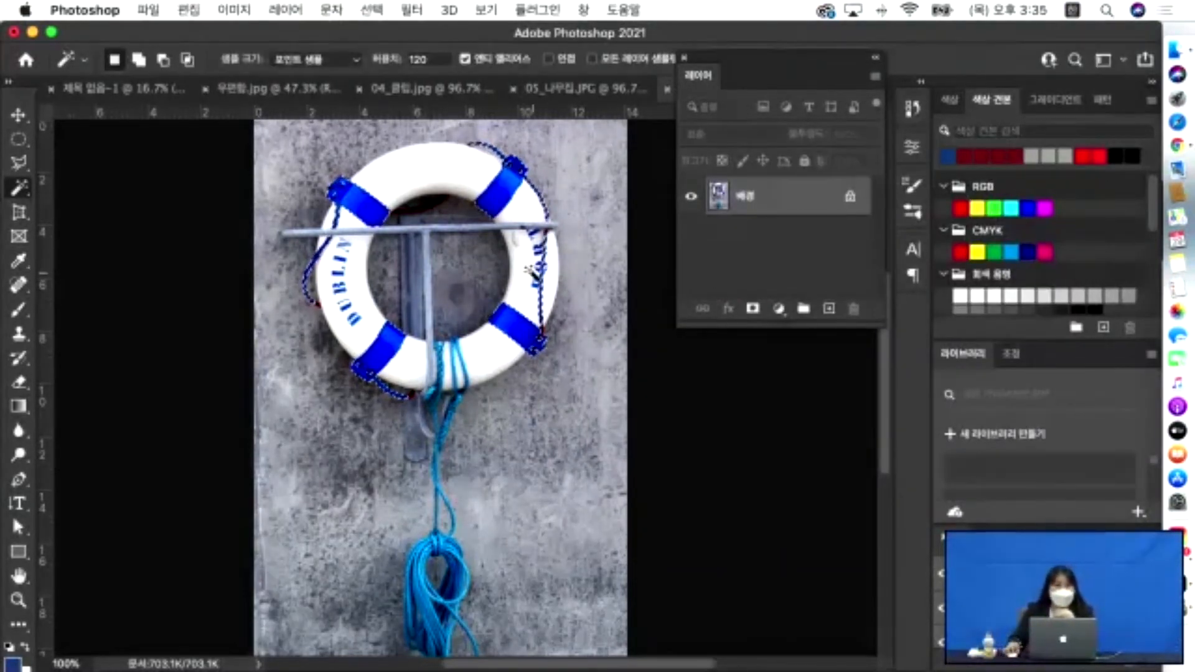
key("super+d")
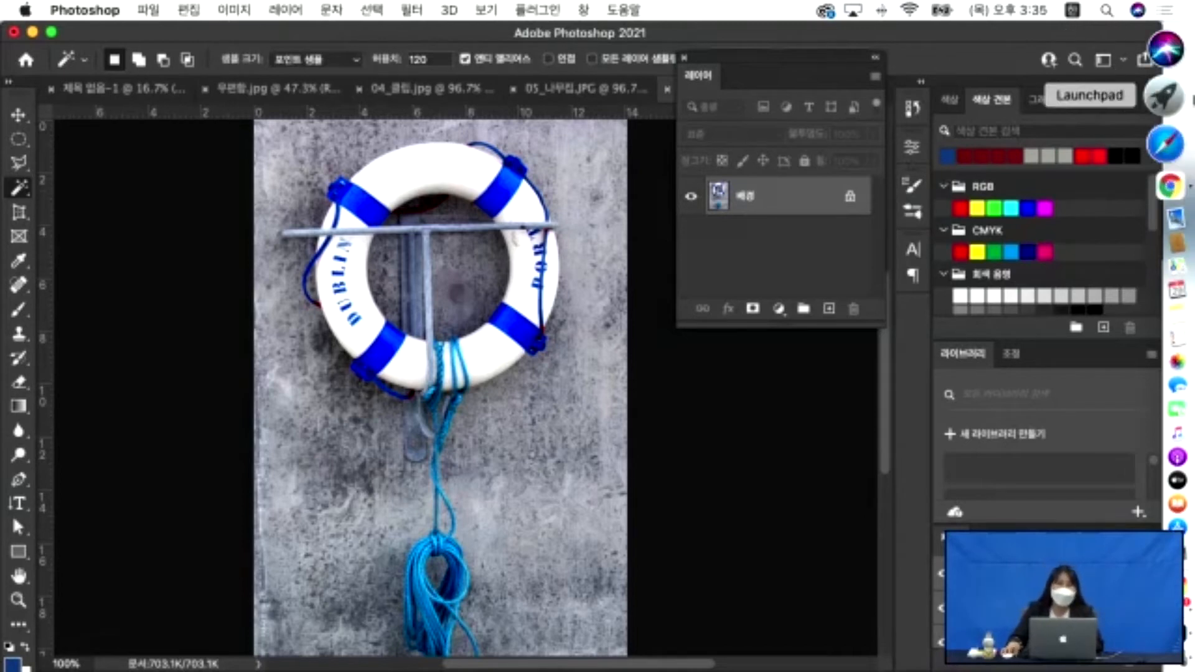
Switch to Finder and open 11_파티.psd from the "b. 선택도구 알아보기" folder in Photoshop.
left_click(1174, 42)
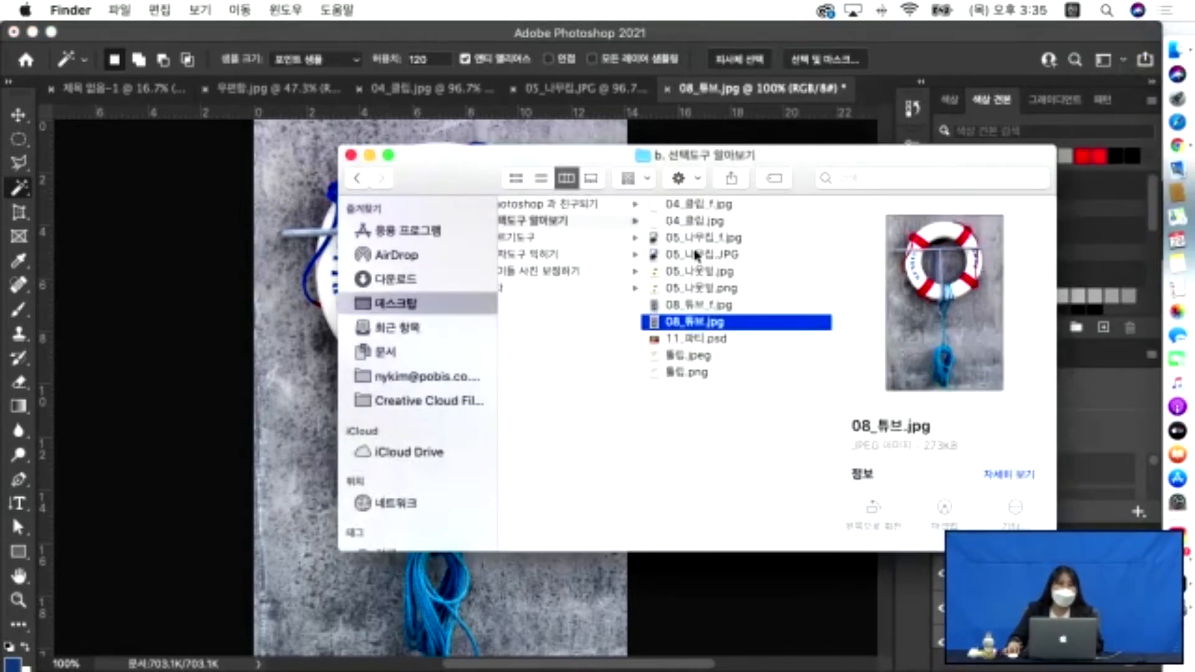
left_click(689, 358)
left_click(698, 342)
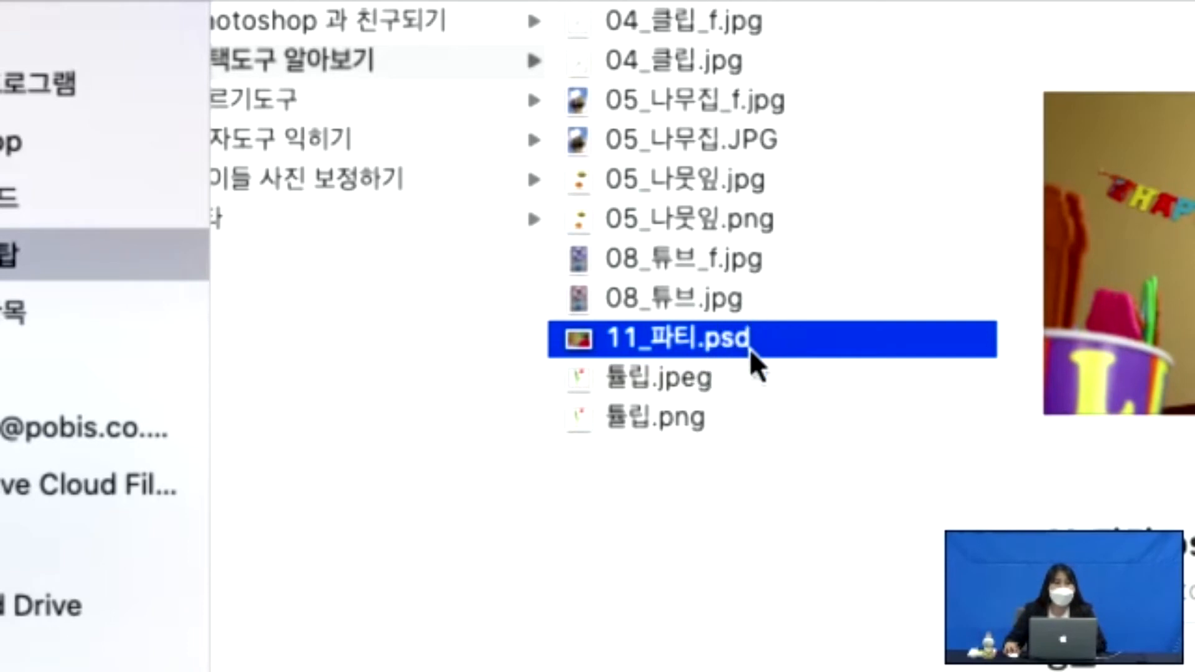
double_click(732, 345)
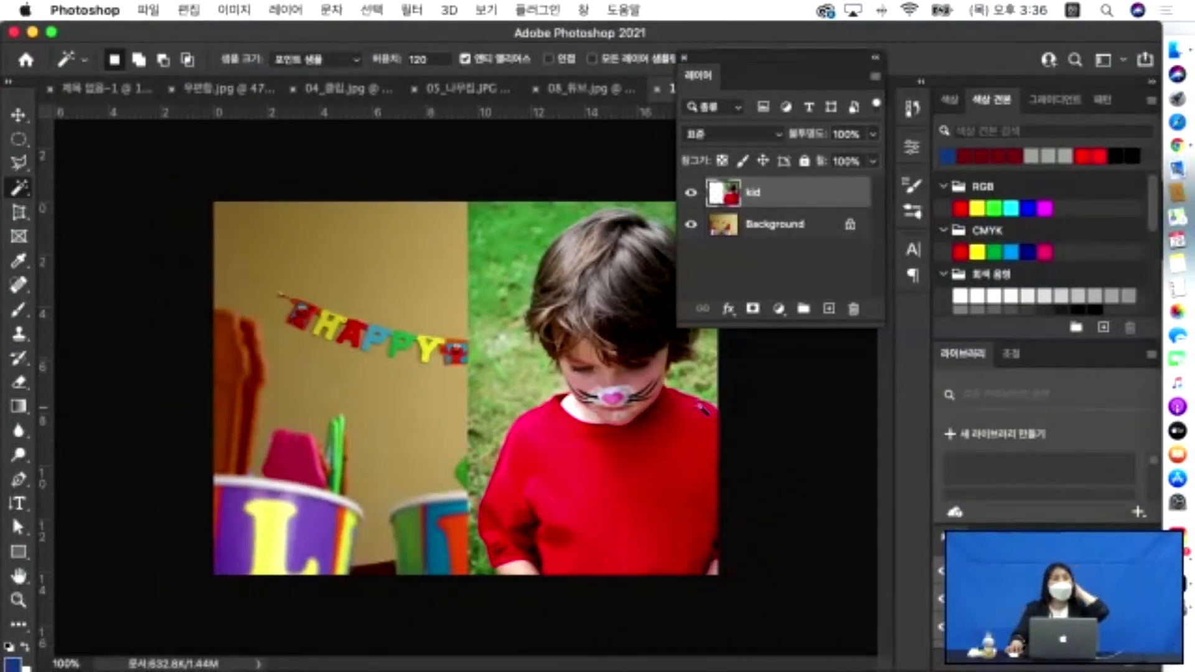
Toggle the visibility of the kid and Background layers to examine what each contains, leaving both visible.
left_click(691, 193)
left_click(691, 193)
left_click(692, 194)
left_click(691, 194)
left_click(691, 194)
left_click(692, 195)
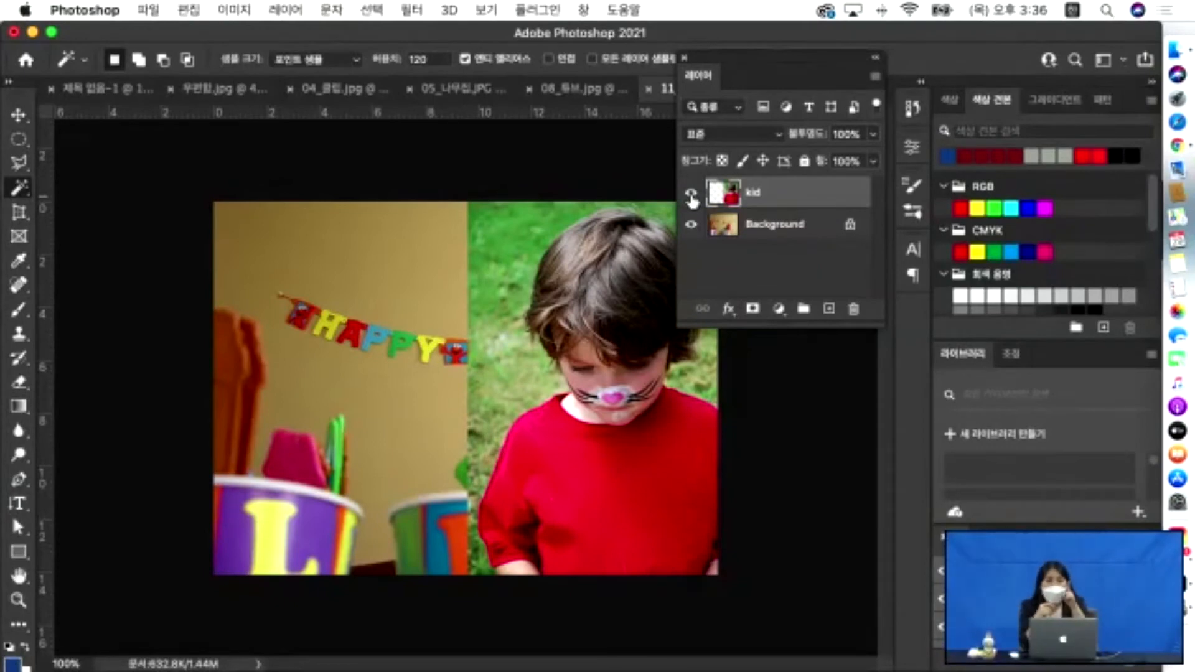
left_click(692, 195)
left_click(692, 195)
left_click(690, 219)
left_click(690, 224)
left_click(691, 194)
left_click(692, 194)
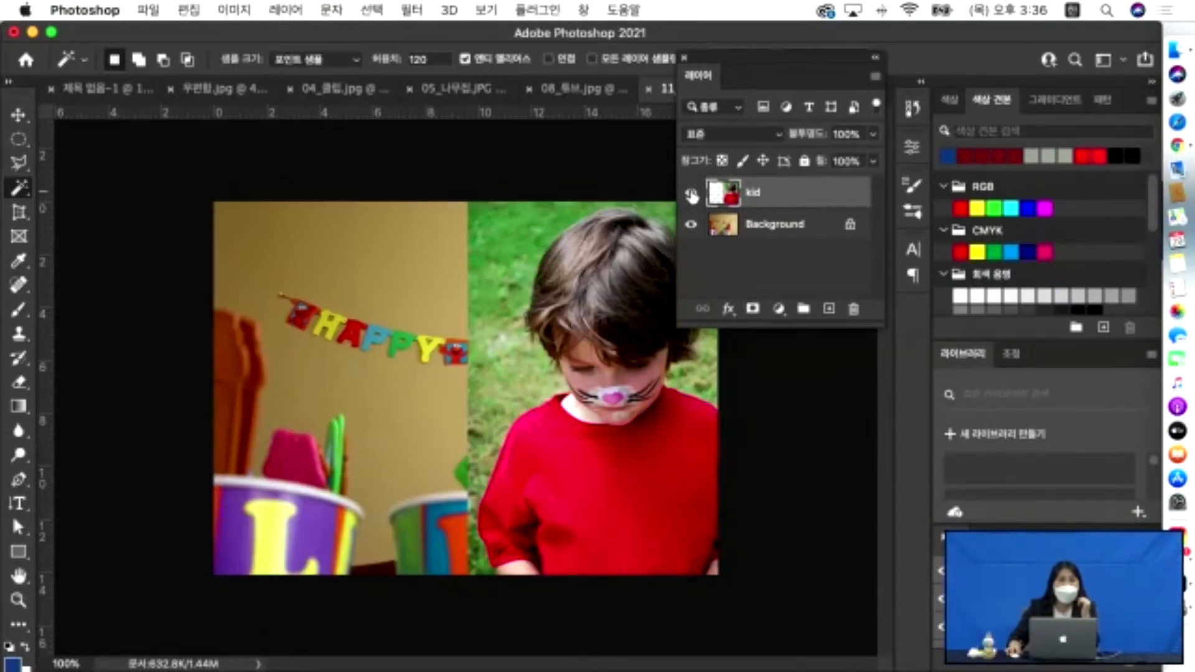
left_click(692, 196)
left_click(693, 195)
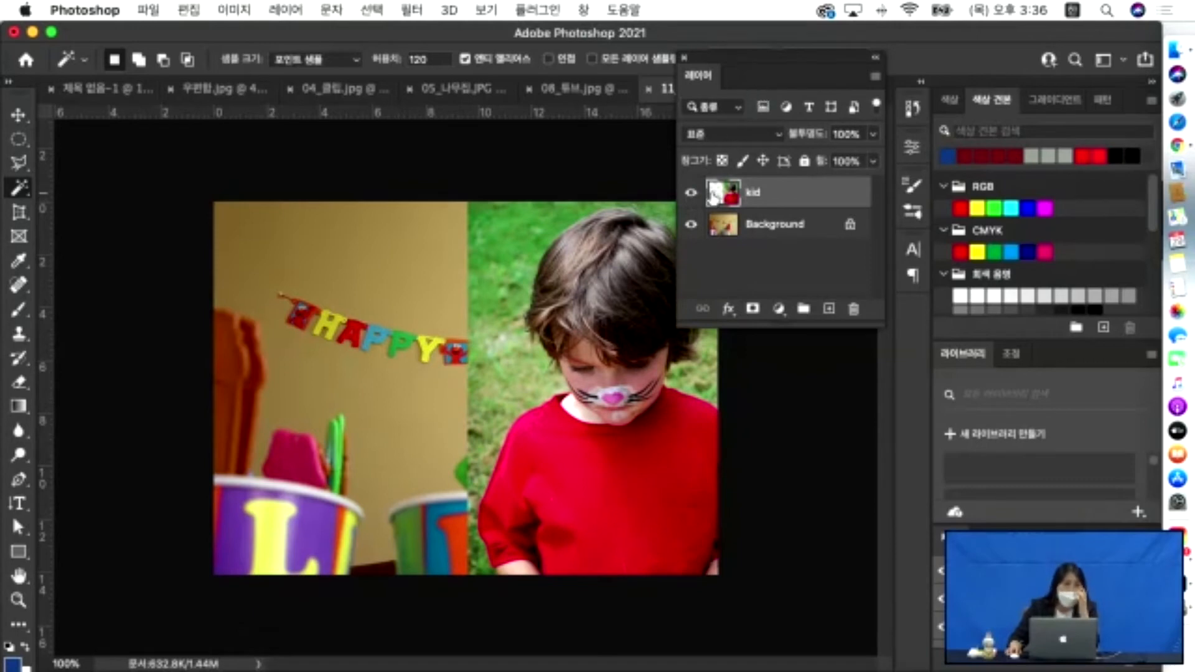
left_click(692, 194)
left_click(692, 194)
left_click(693, 195)
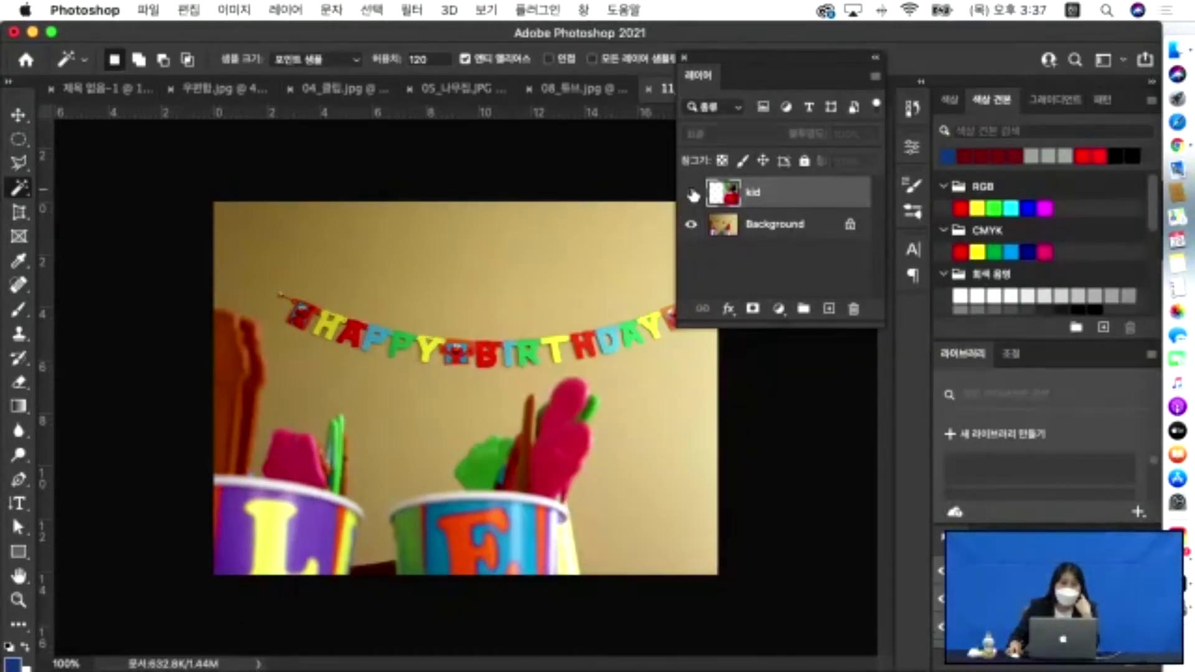
left_click(692, 195)
left_click(691, 195)
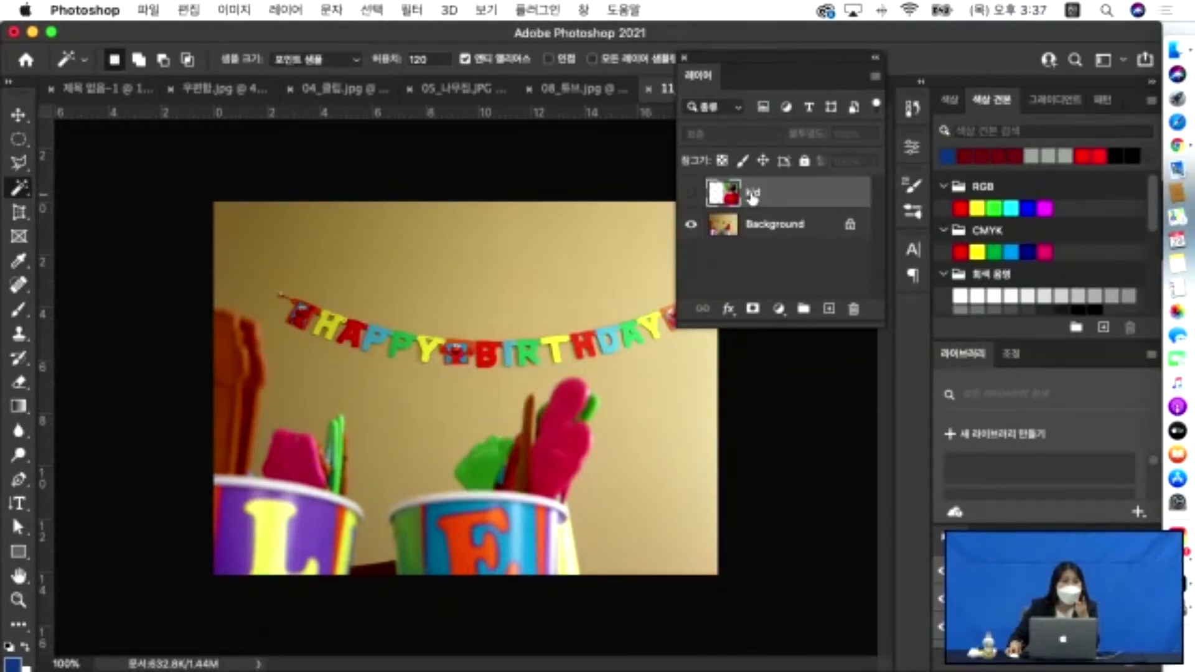
left_click(689, 196)
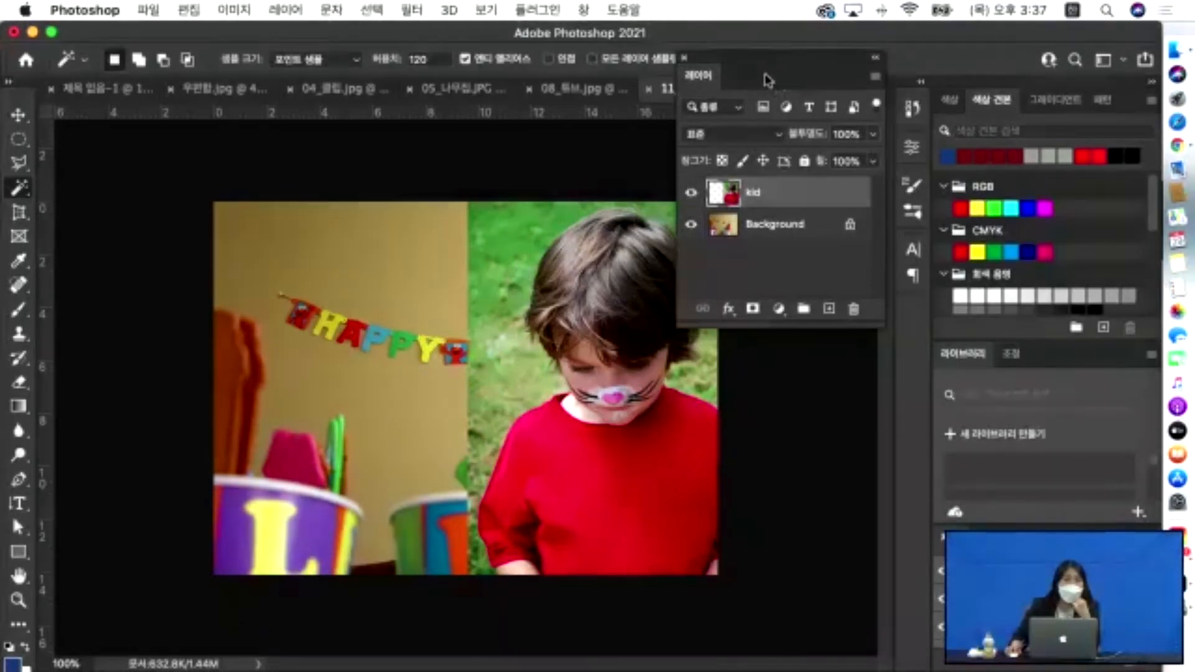
Dock the floating Layers panel beside the canvas so that it stops covering the photo.
left_click_drag(747, 70, 889, 222)
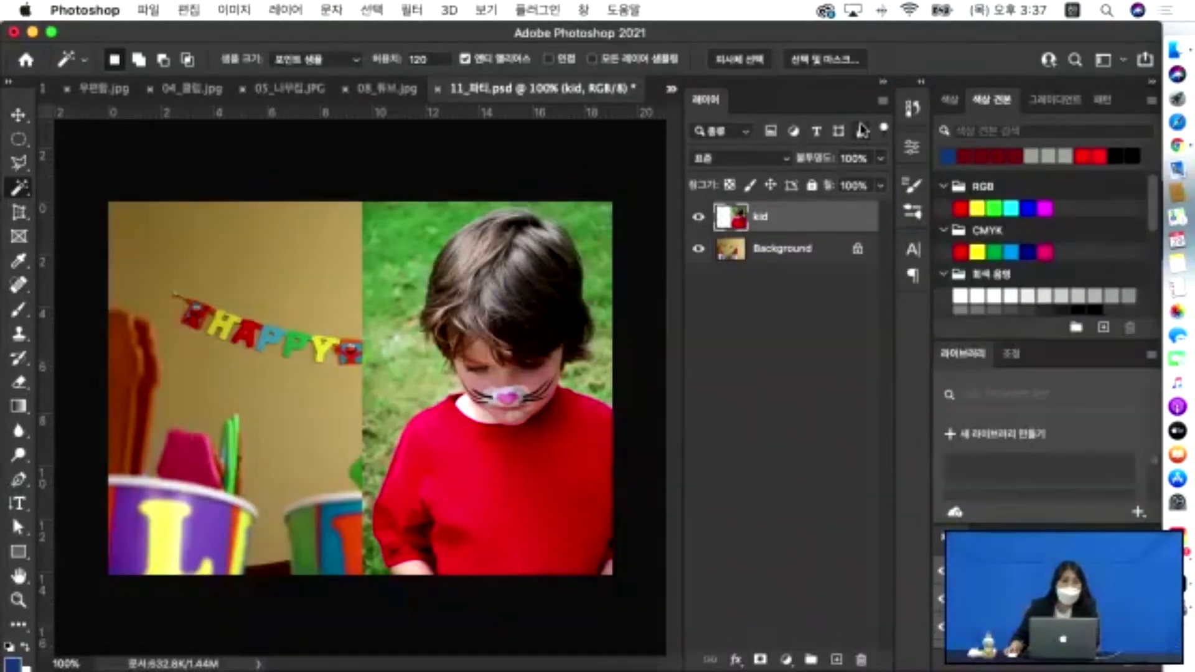
left_click_drag(682, 124, 886, 162)
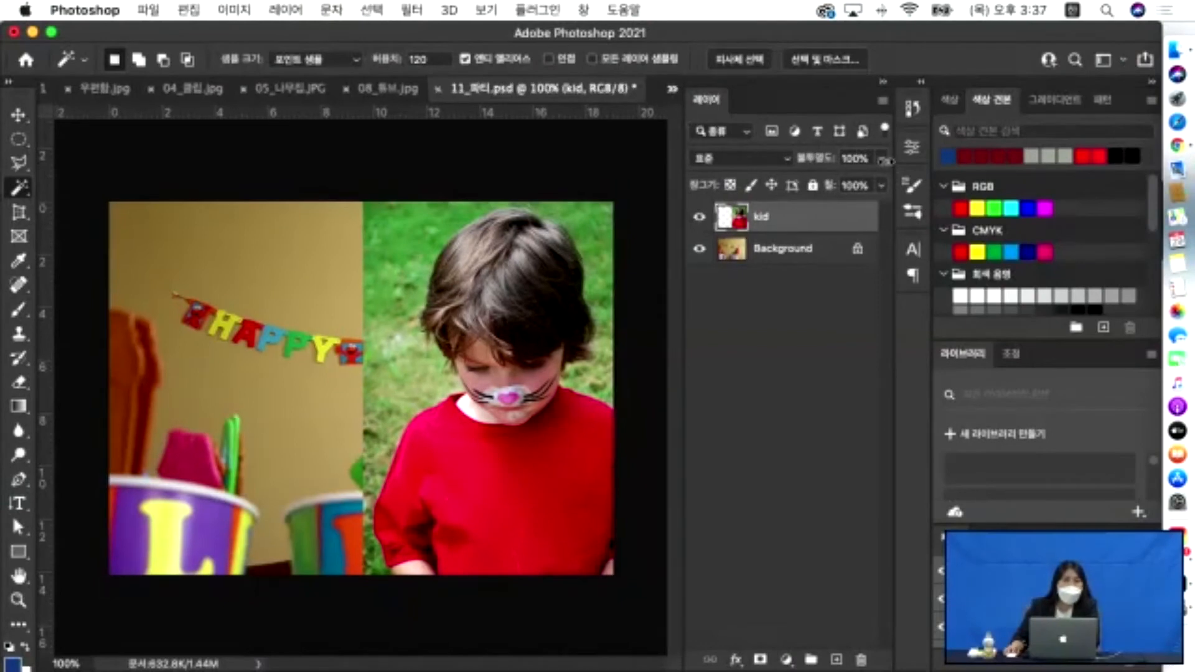
Select the boy on the kid layer with the Object Selection tool in rectangle mode.
left_click(21, 194)
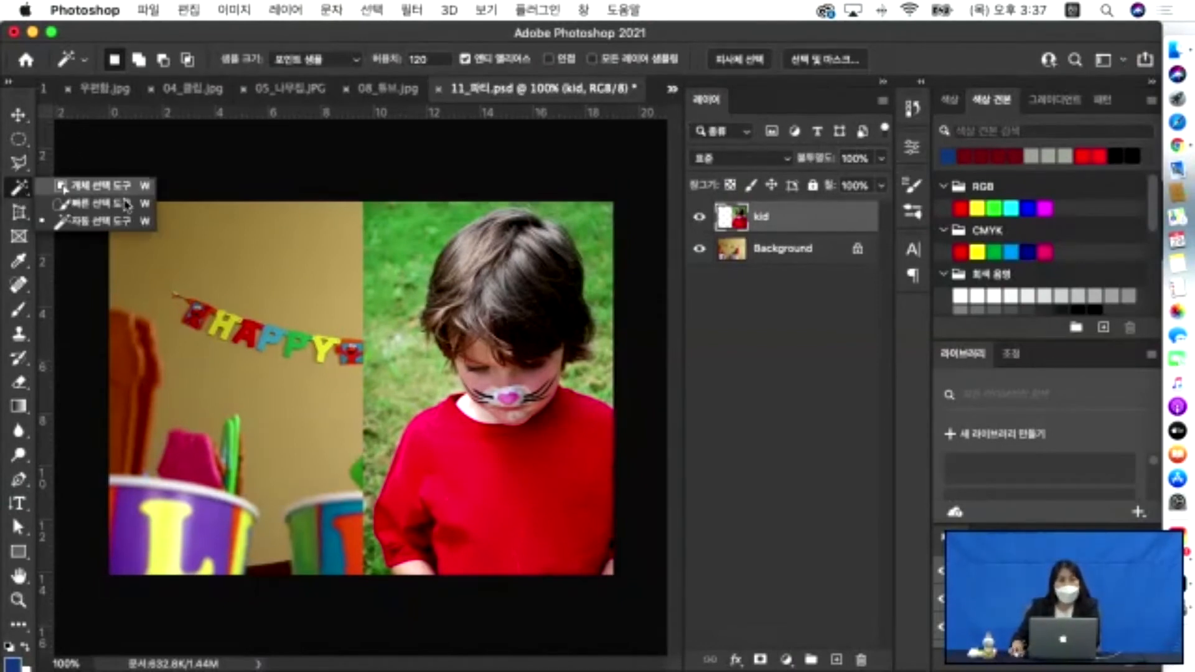
left_click(94, 186)
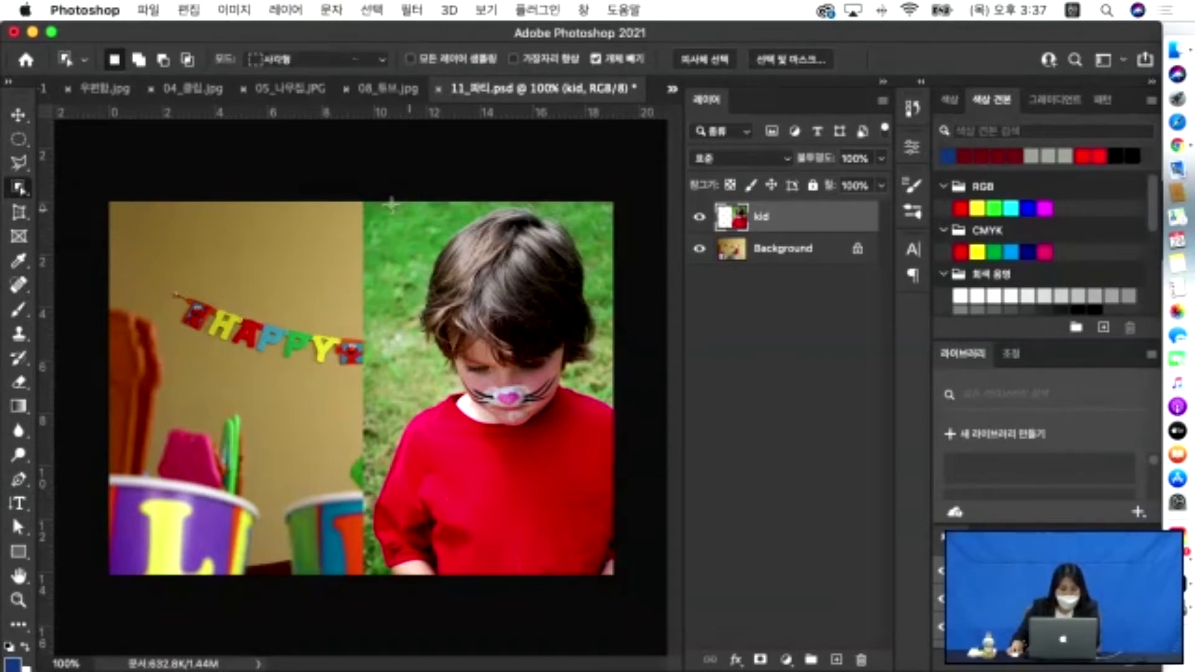
left_click_drag(375, 201, 615, 574)
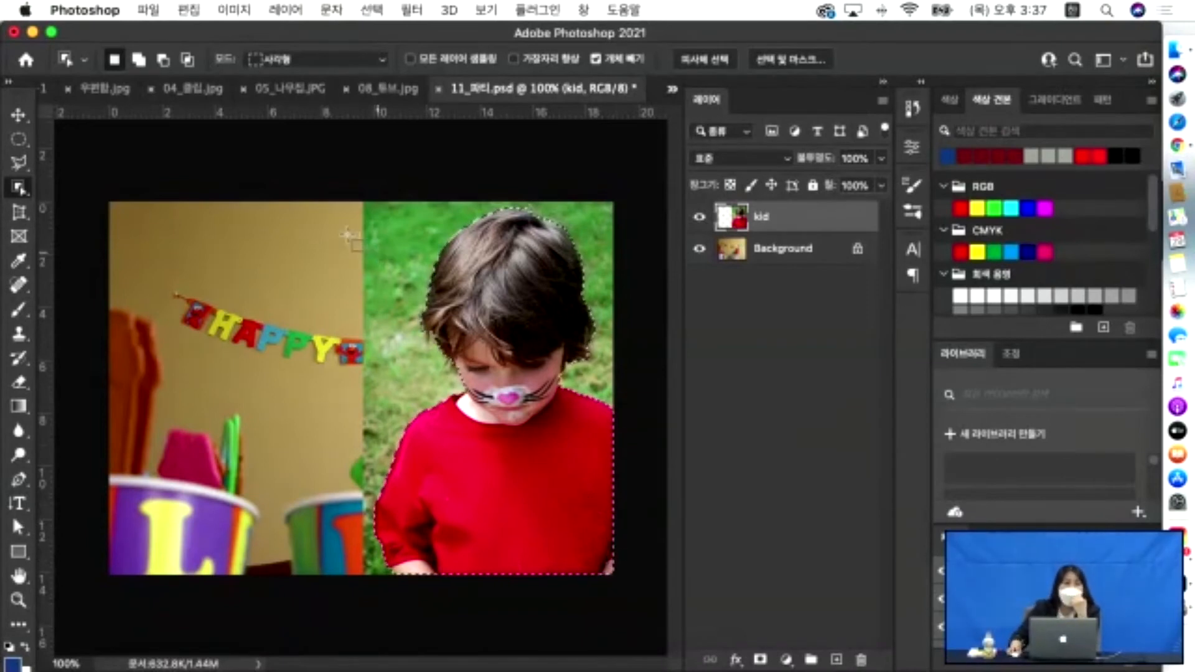
left_click_drag(365, 202, 643, 607)
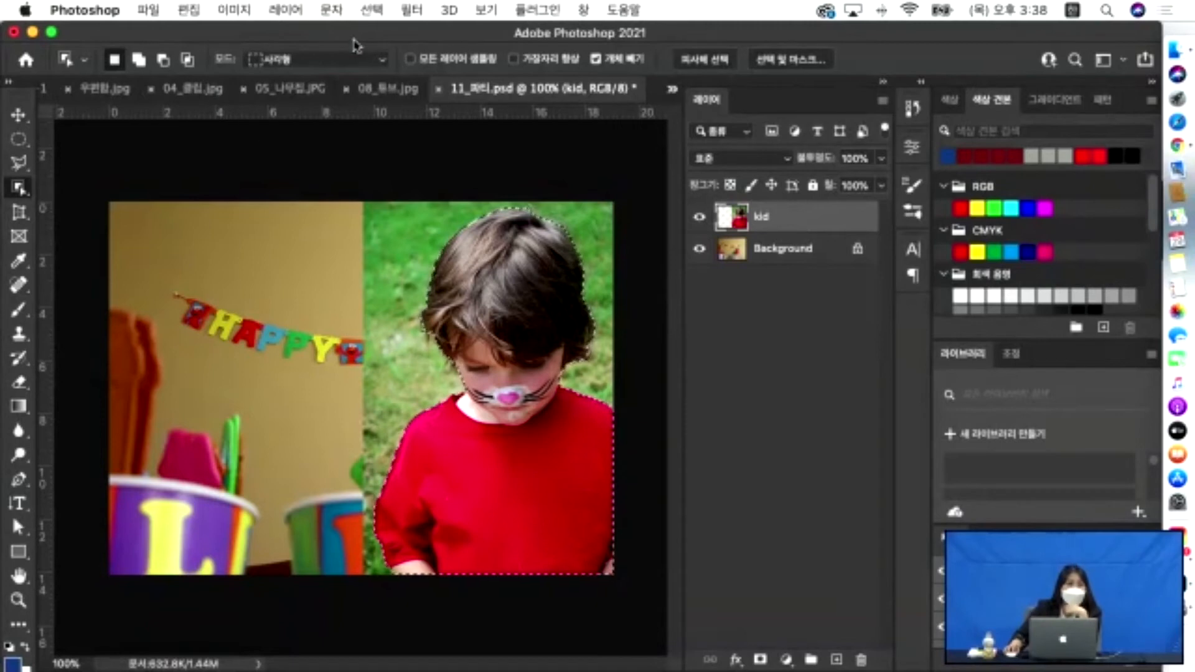
Invert the selection, delete the grass background from the kid layer and deselect.
left_click(381, 13)
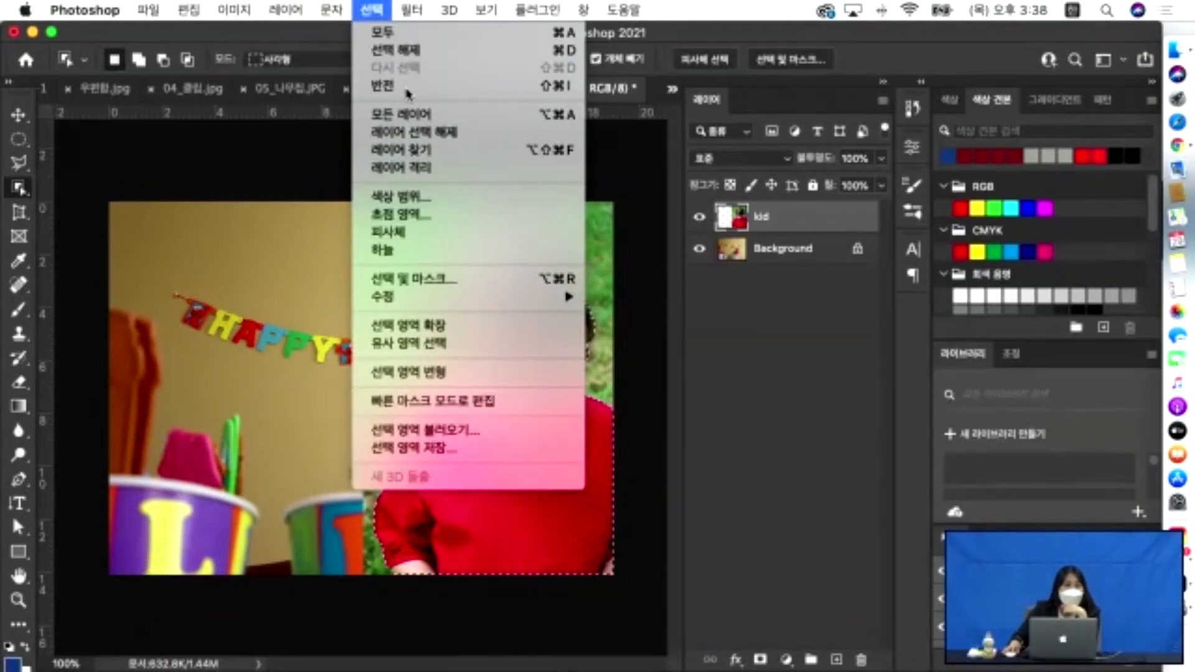
left_click(410, 86)
key("Delete")
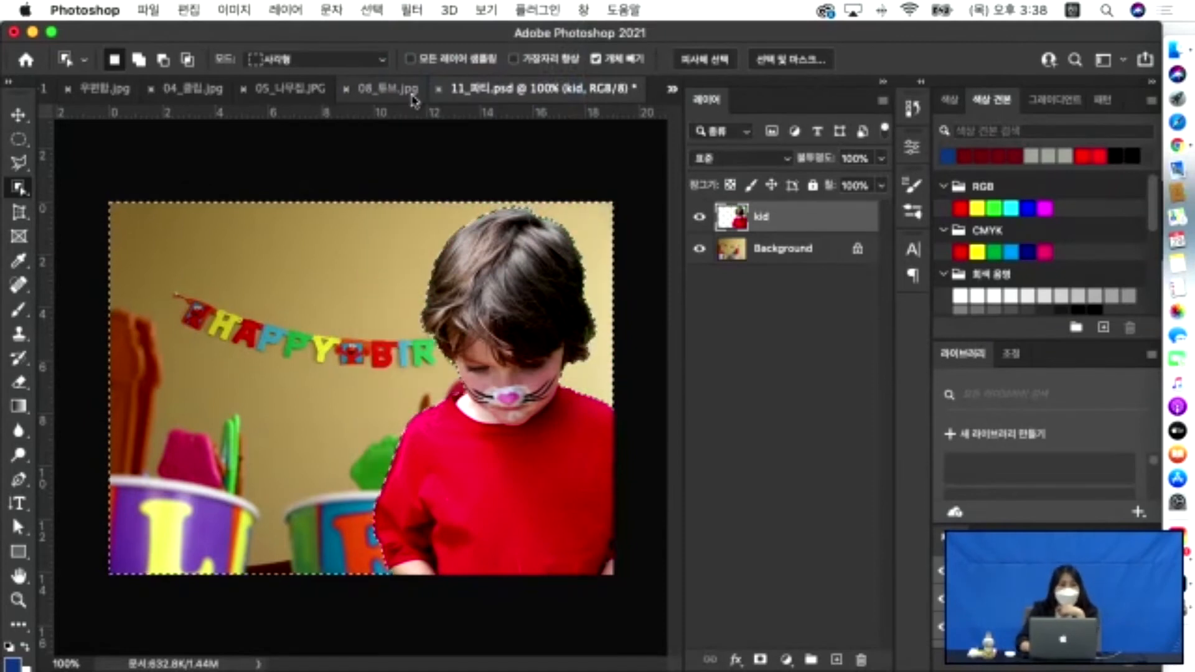
key("cmd+d")
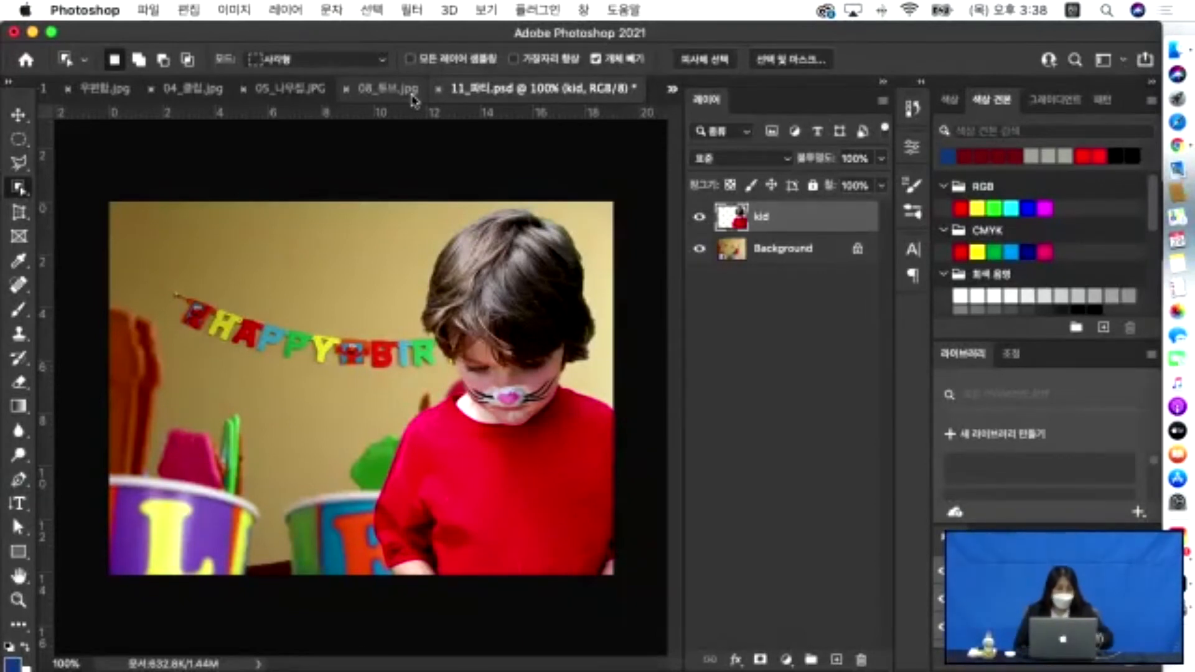
Undo the deselection and the grass deletion, and try Select and Mask on the inverted selection.
key("cmd+z")
key("cmd+z")
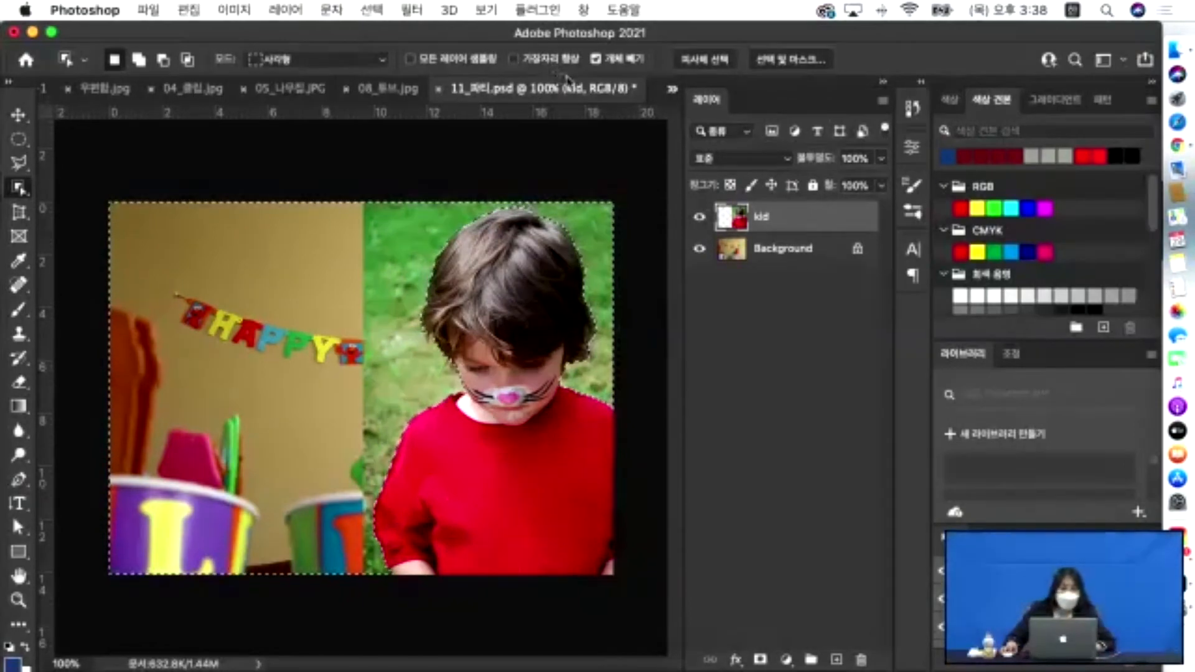
left_click(789, 61)
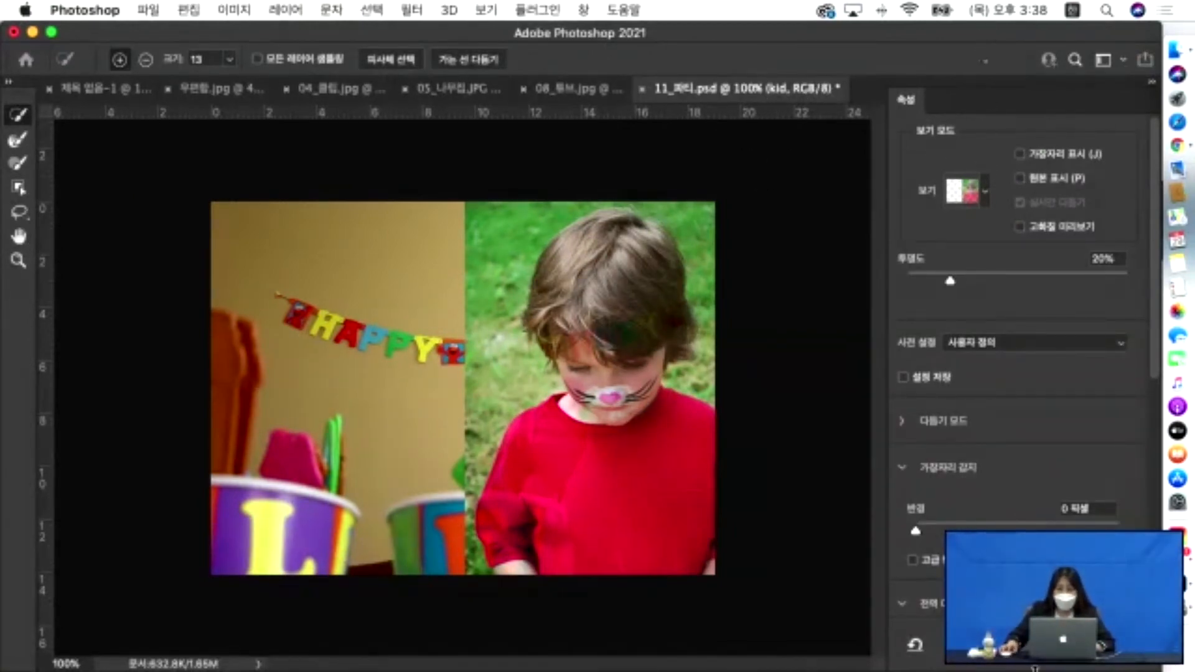
left_click(1047, 645)
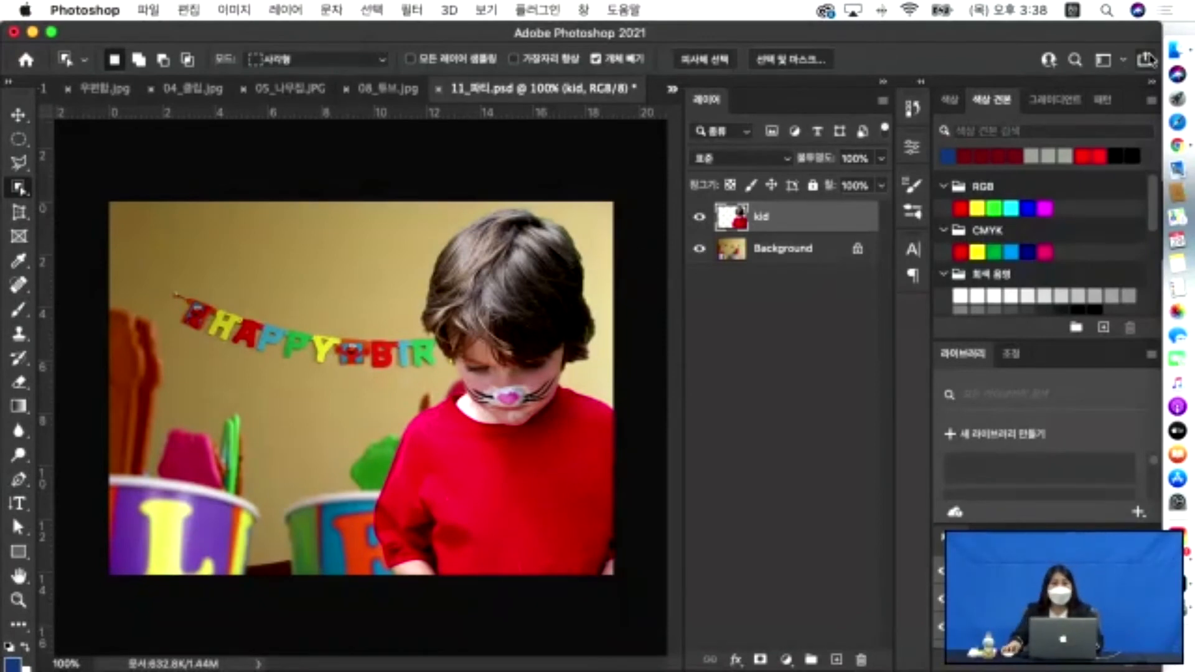
Switch to Finder, compare the previews of 튤립.jpeg and 튤립.png, and return to Photoshop.
left_click(1169, 55)
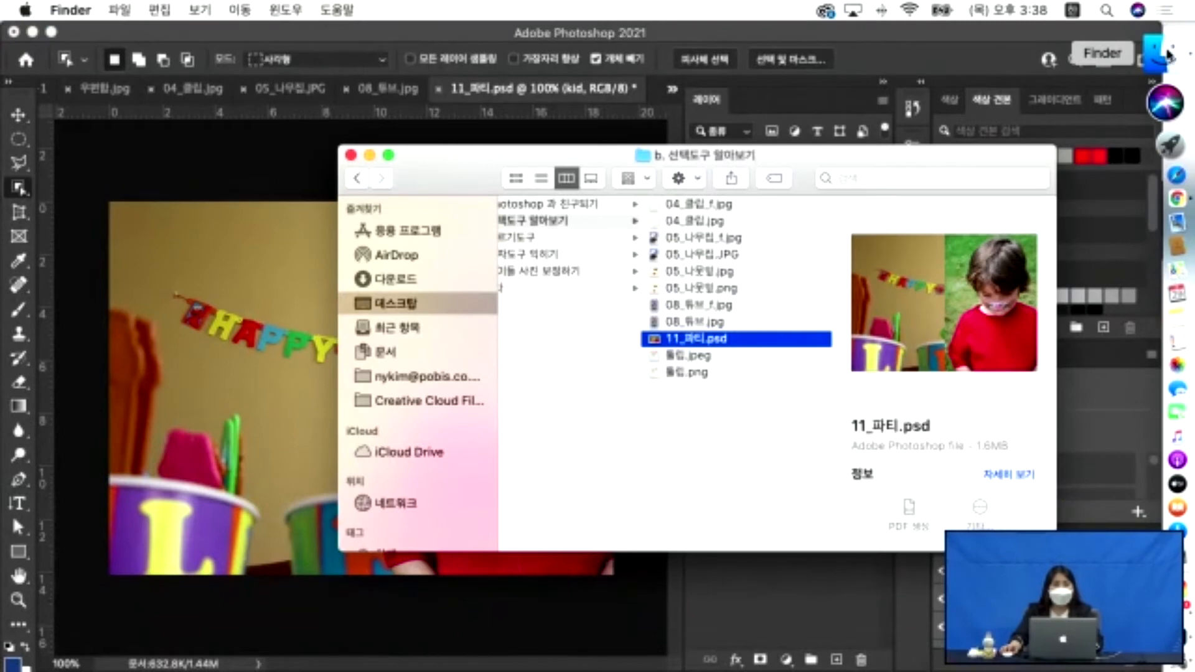
left_click(697, 356)
left_click(687, 372)
left_click(688, 361)
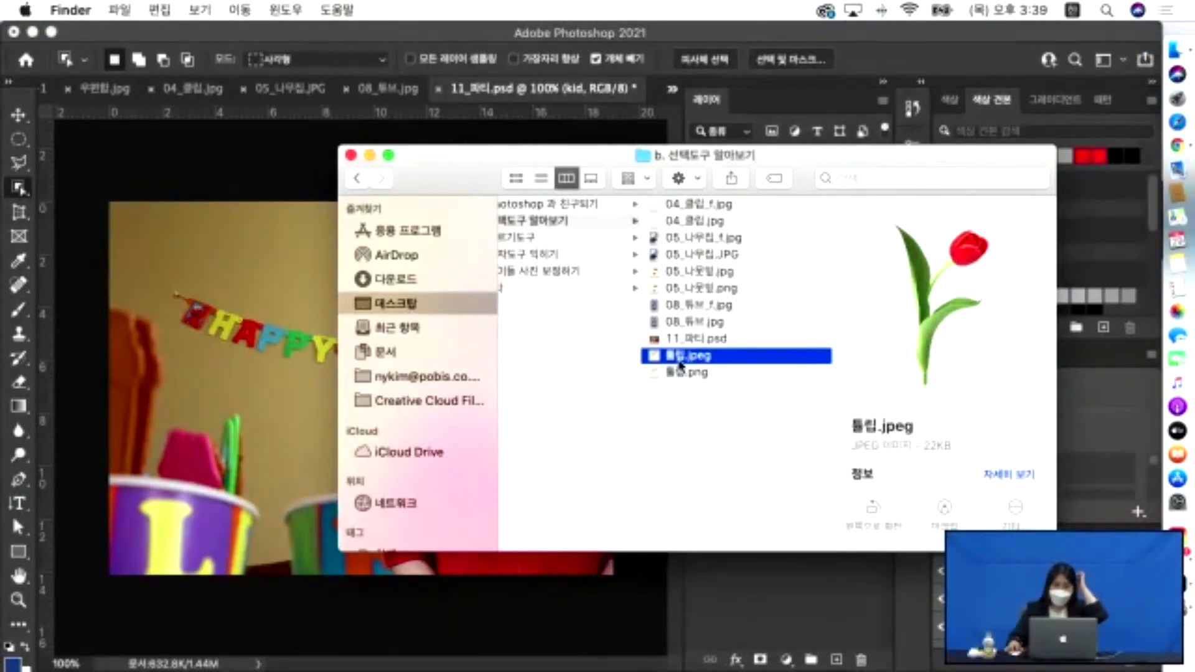
left_click(683, 374)
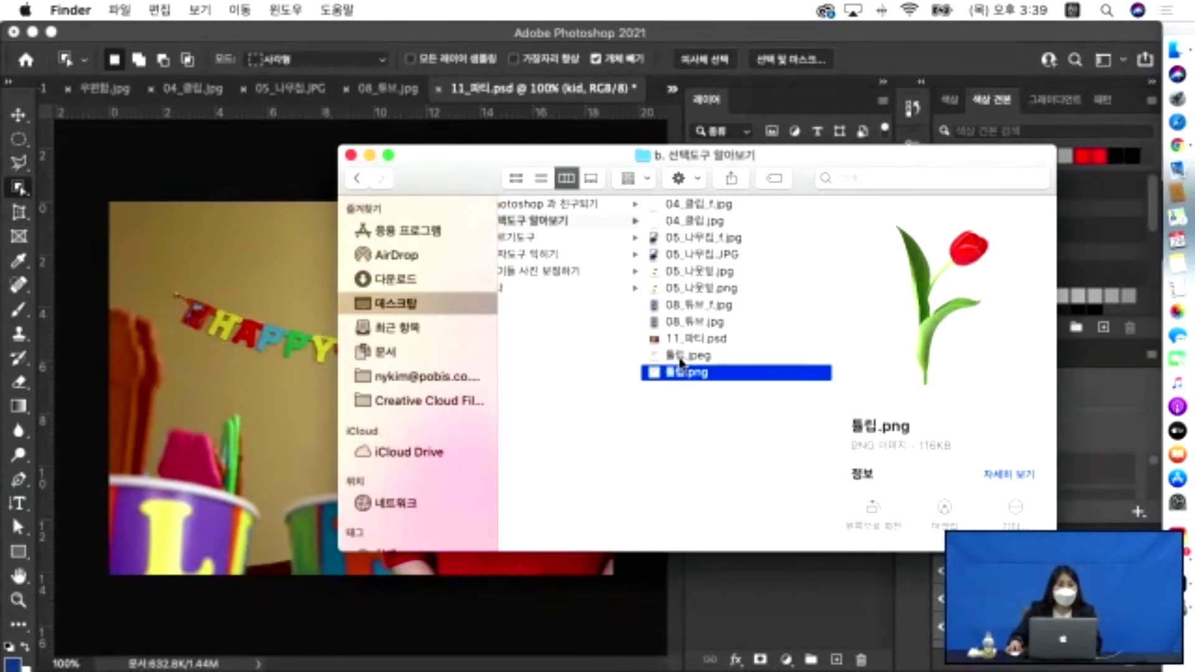
left_click(688, 360)
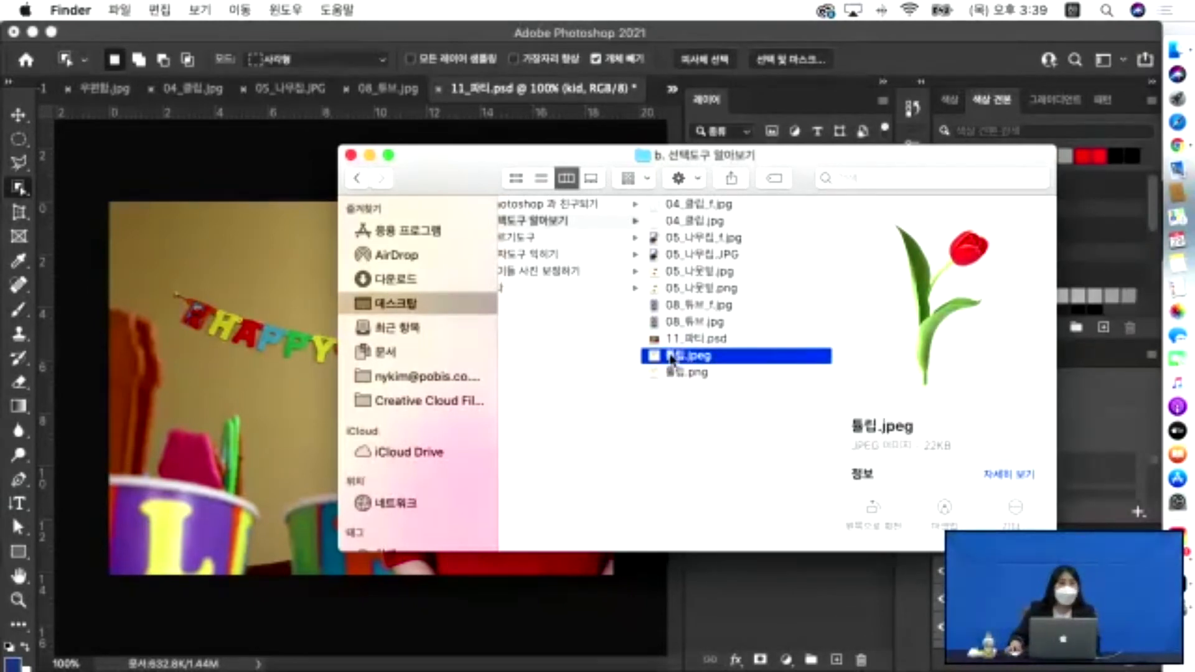
left_click(800, 95)
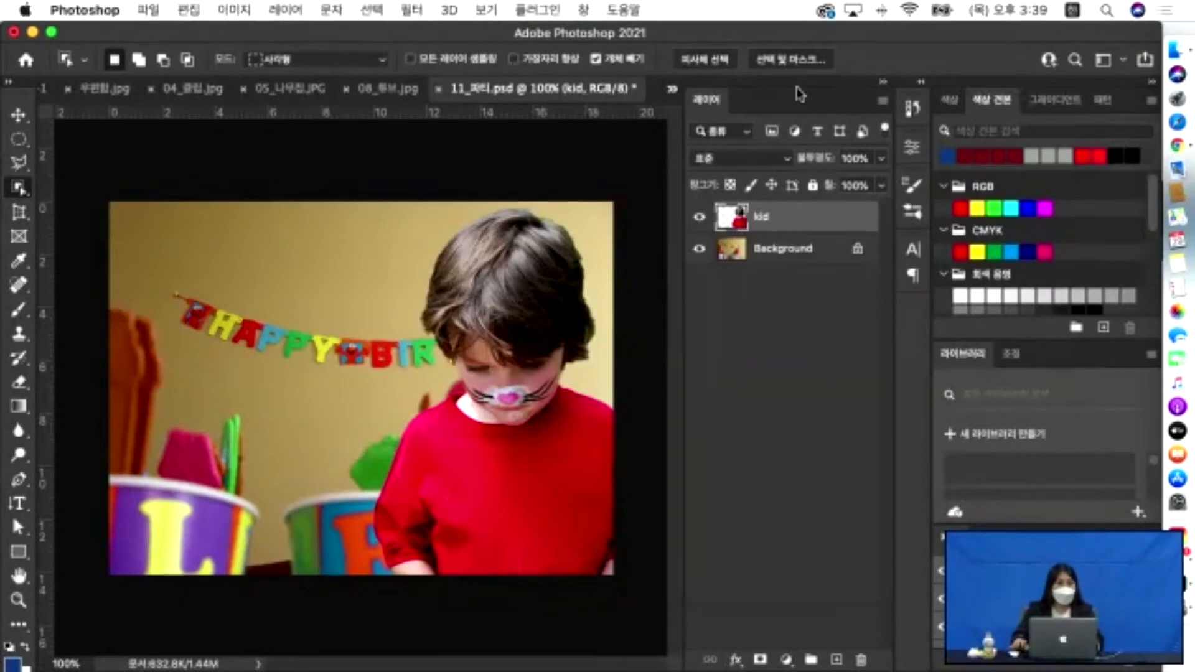
Open 튤립.jpeg and unlock its background layer to make it a normal layer.
key("super+o")
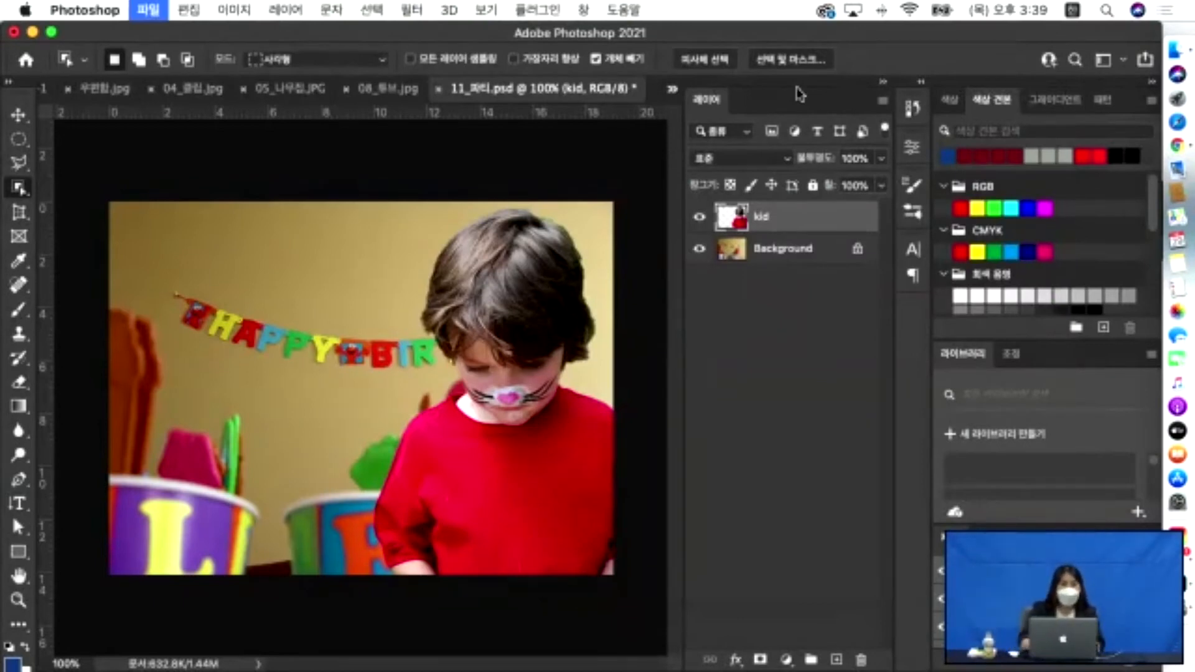
left_click(368, 251)
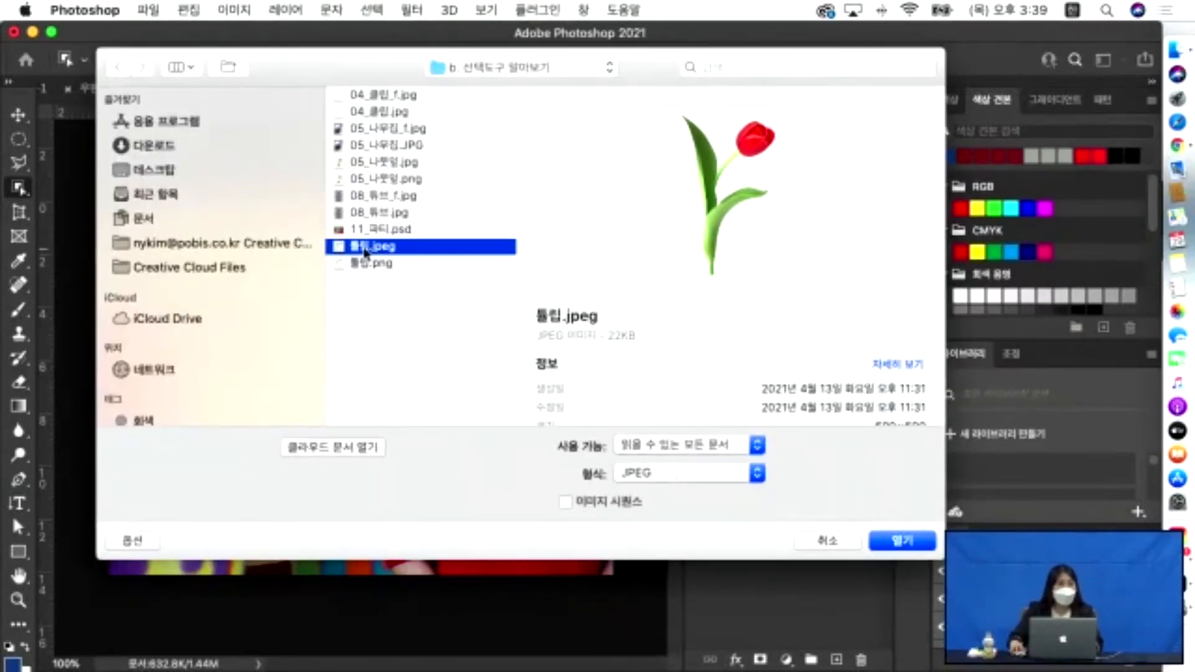
key("Return")
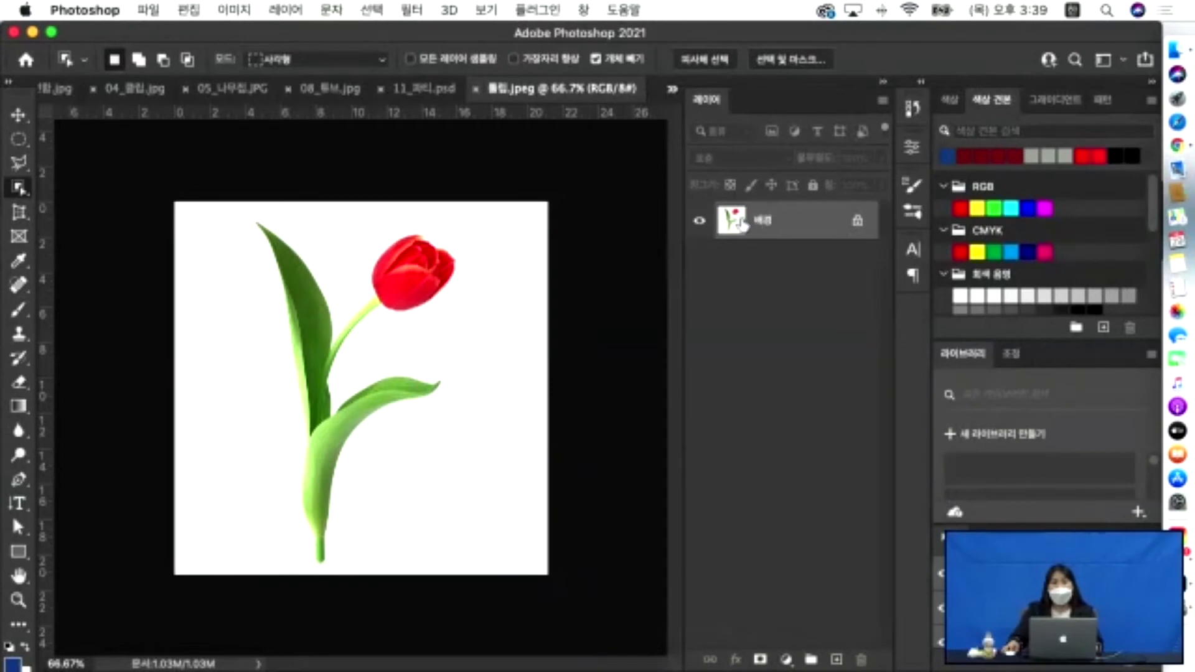
left_click(858, 223)
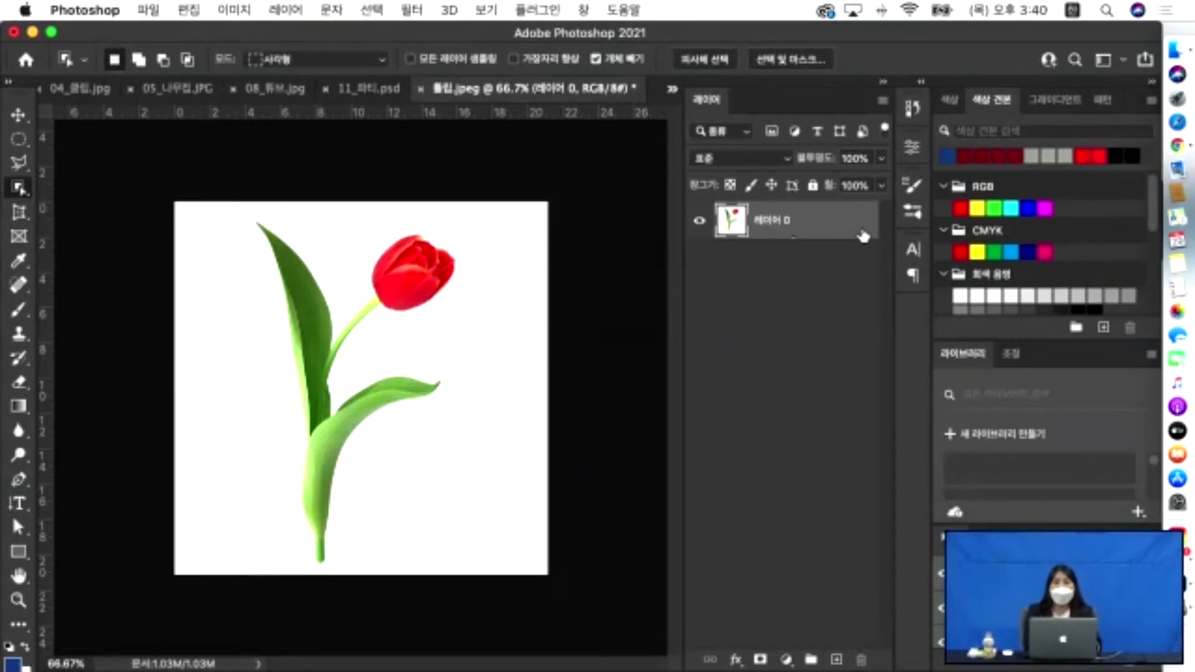
Select the tulip with the Object Selection tool by framing the whole flower, stem and leaves.
right_click(19, 188)
left_click(20, 188)
right_click(22, 192)
left_click(78, 188)
left_click_drag(236, 199, 524, 582)
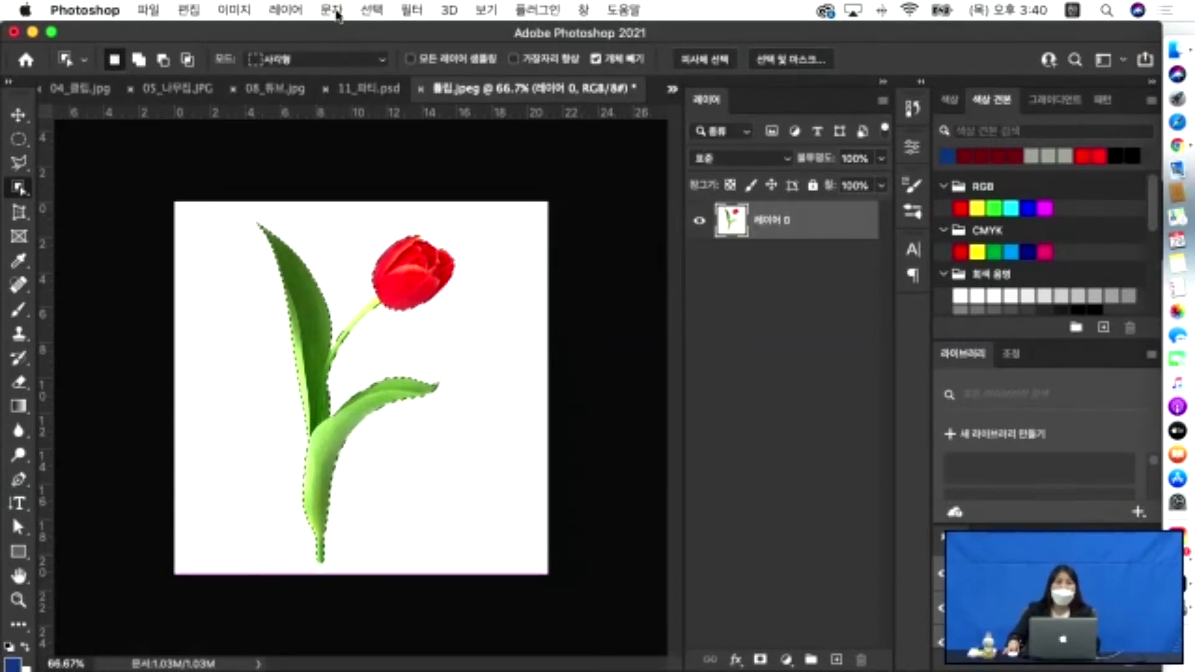
Invert the selection, delete the white background around the tulip and deselect.
left_click(362, 11)
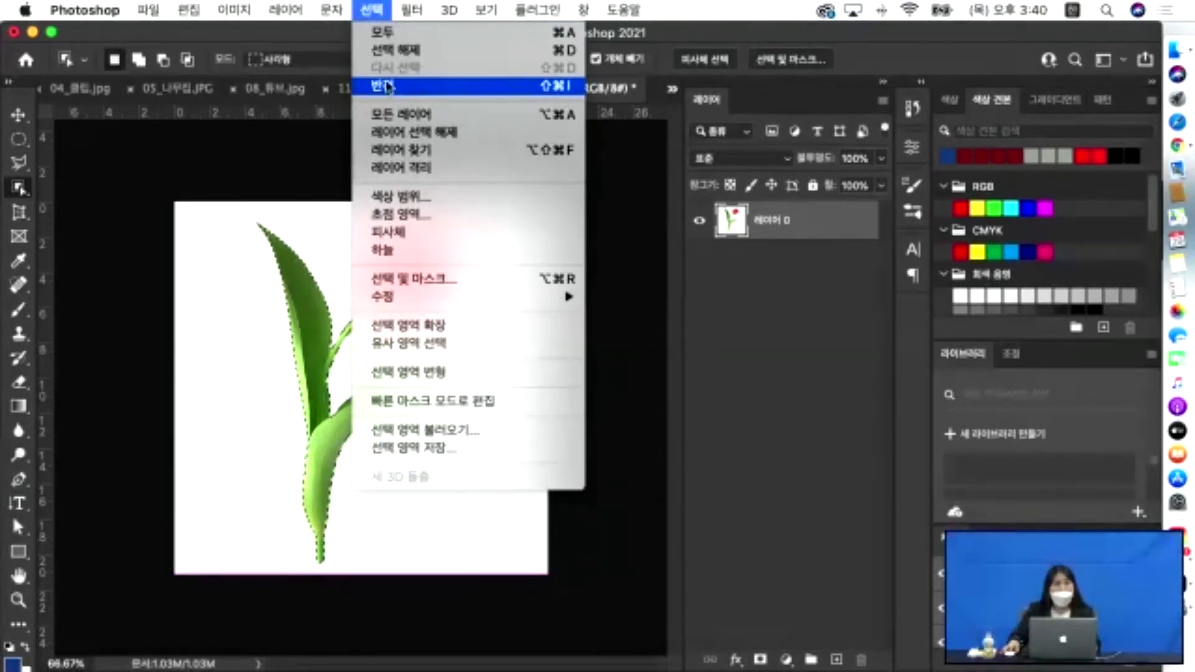
left_click(421, 94)
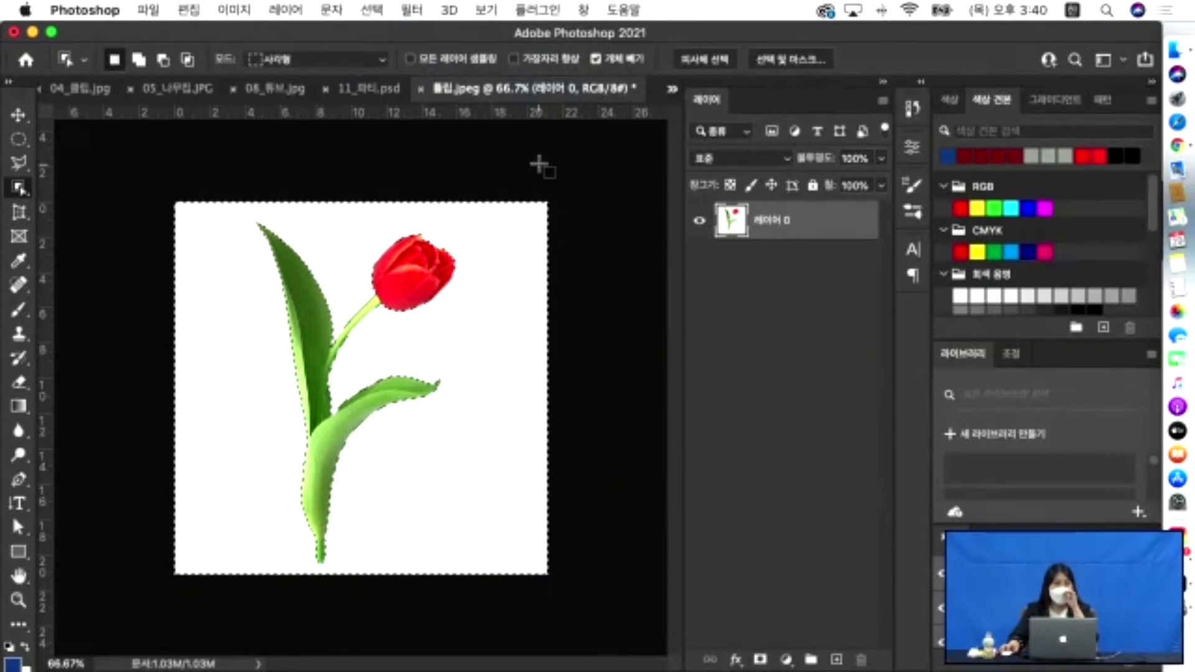
key("Delete")
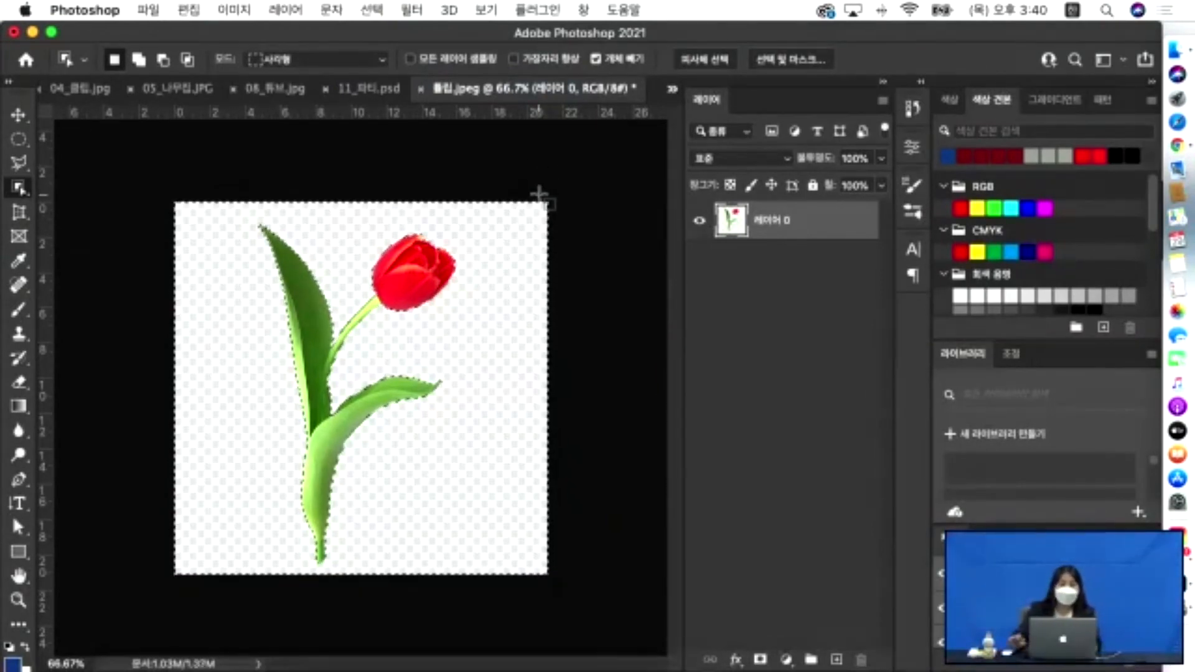
key("super+d")
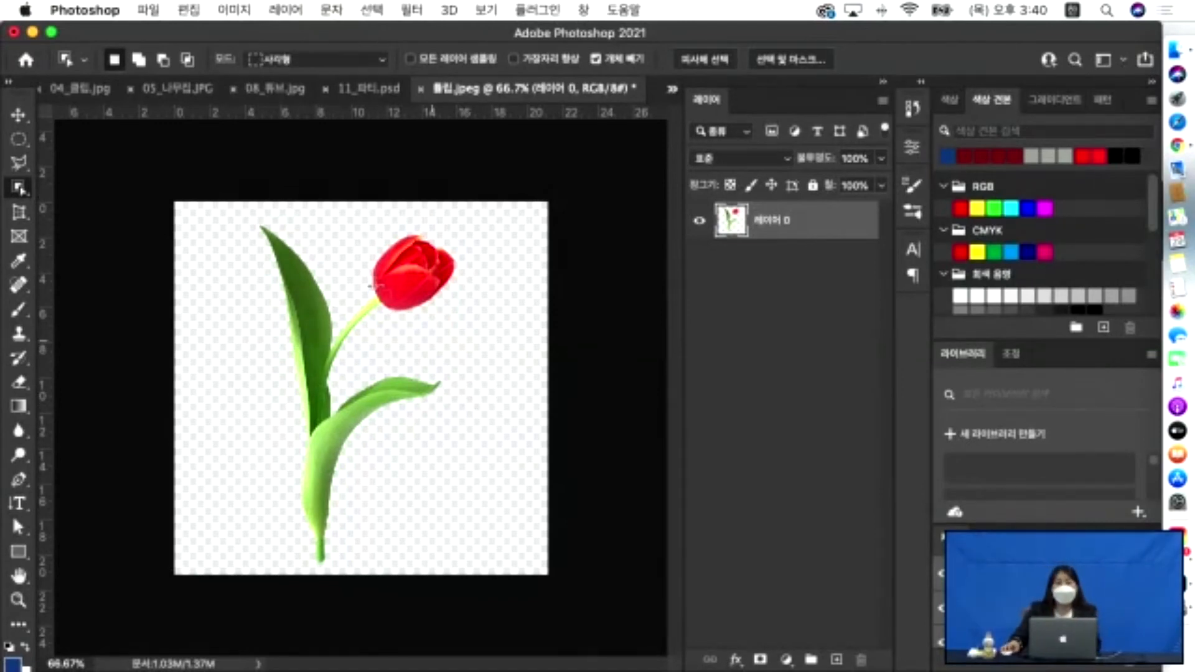
left_click(148, 10)
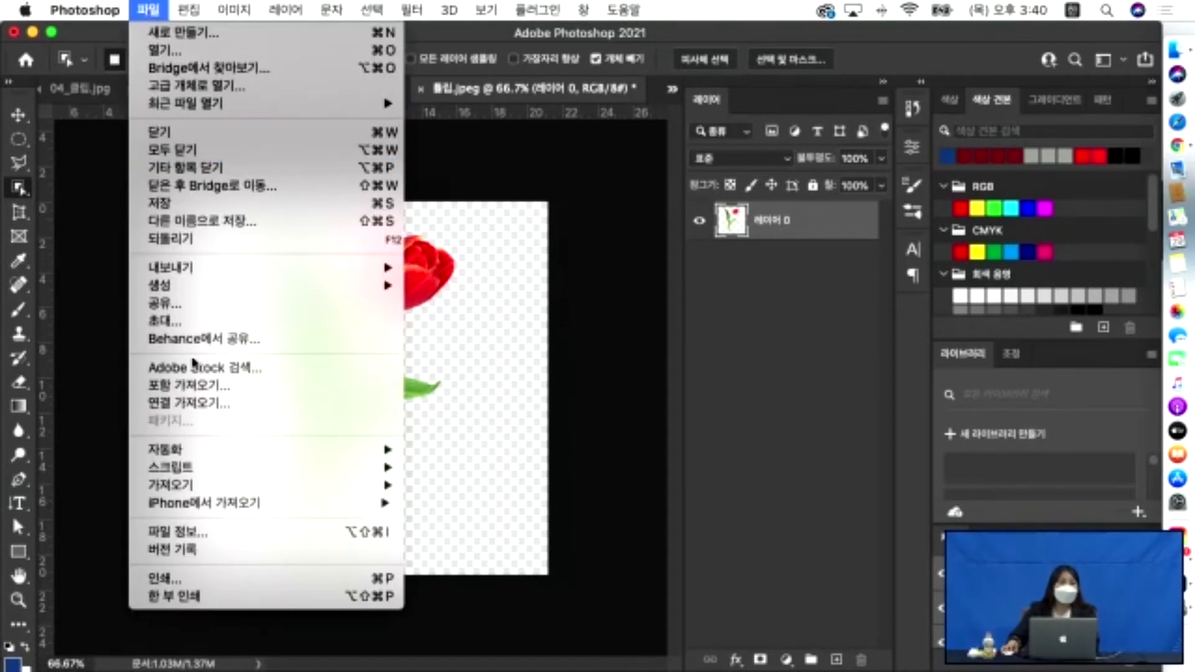
left_click(214, 226)
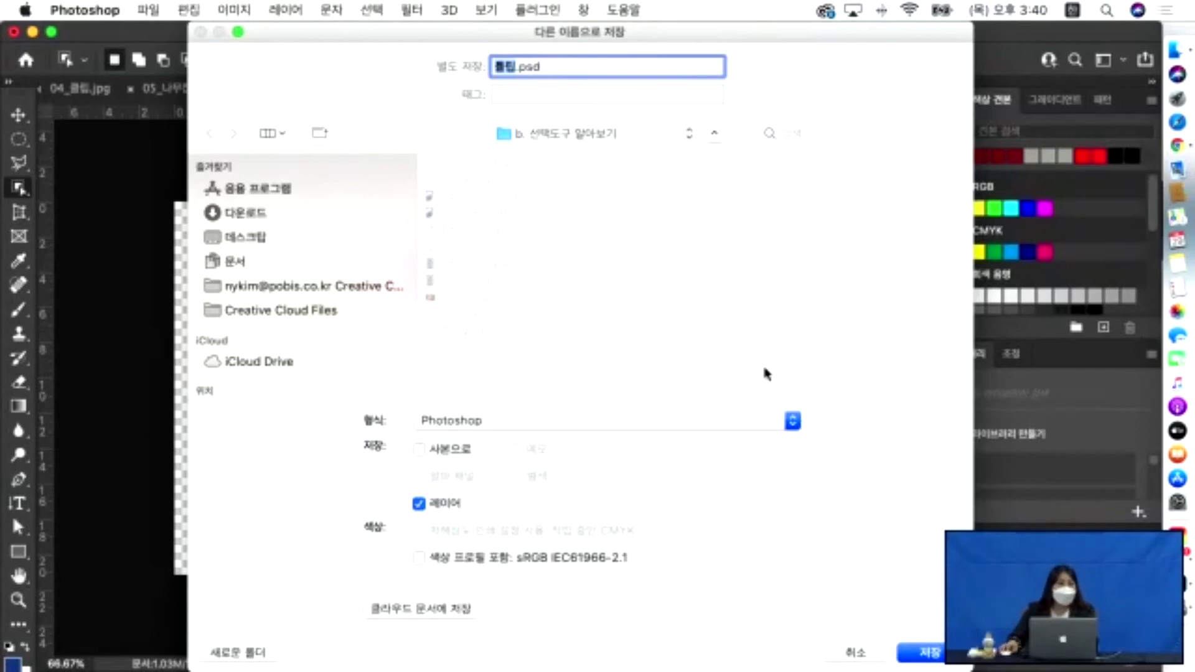
key("Escape")
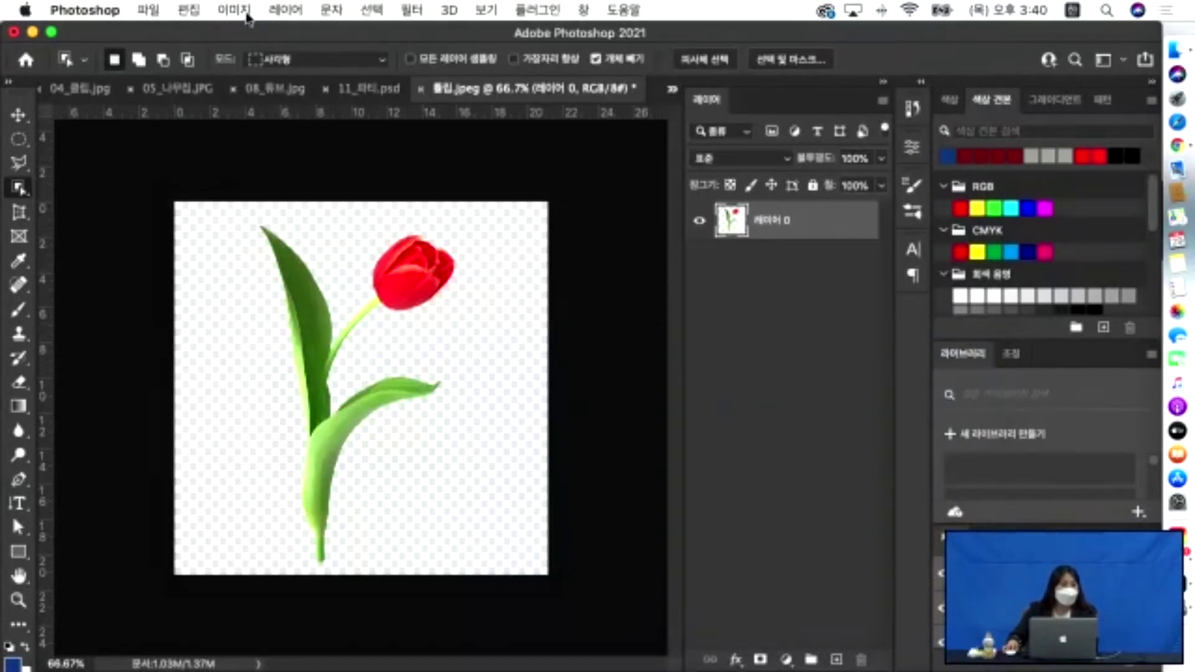
Start saving the tulip image under a different name and choose PNG as the file format.
left_click(149, 11)
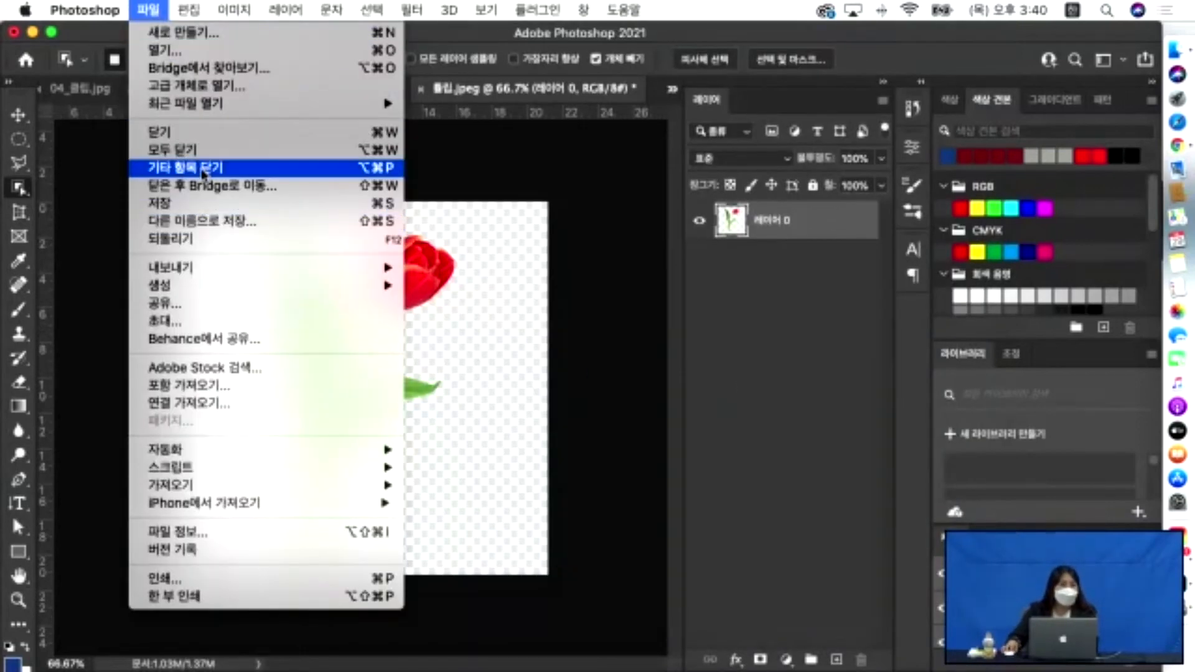
left_click(204, 228)
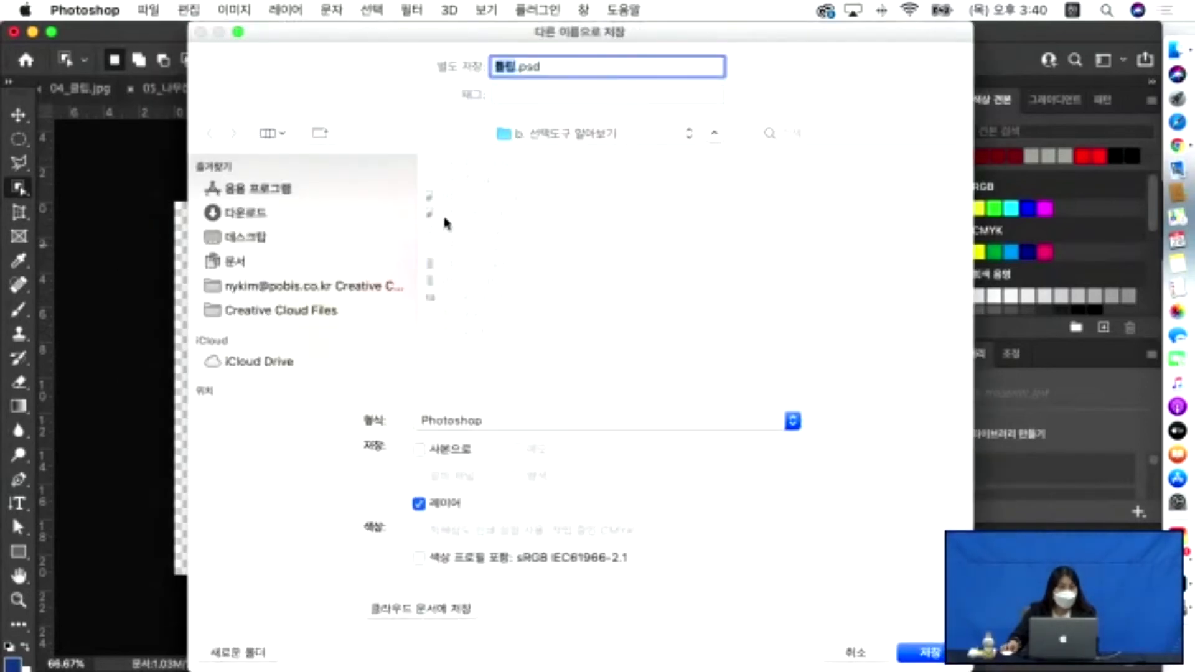
left_click(682, 424)
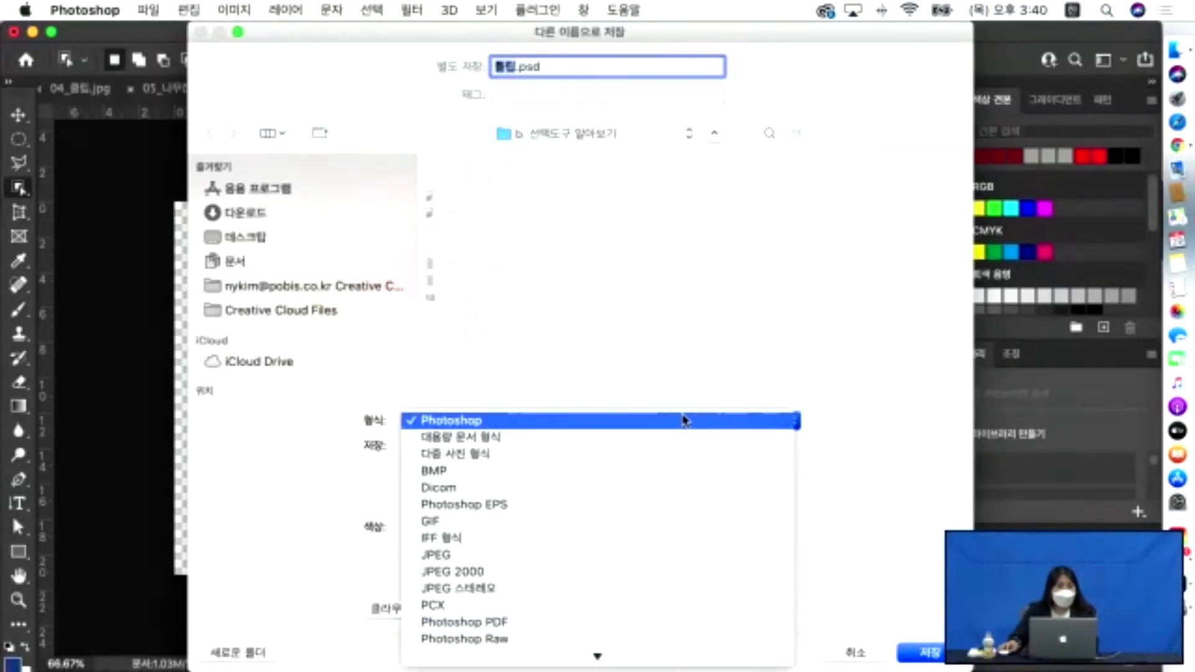
scroll(462, 540, "down", 4)
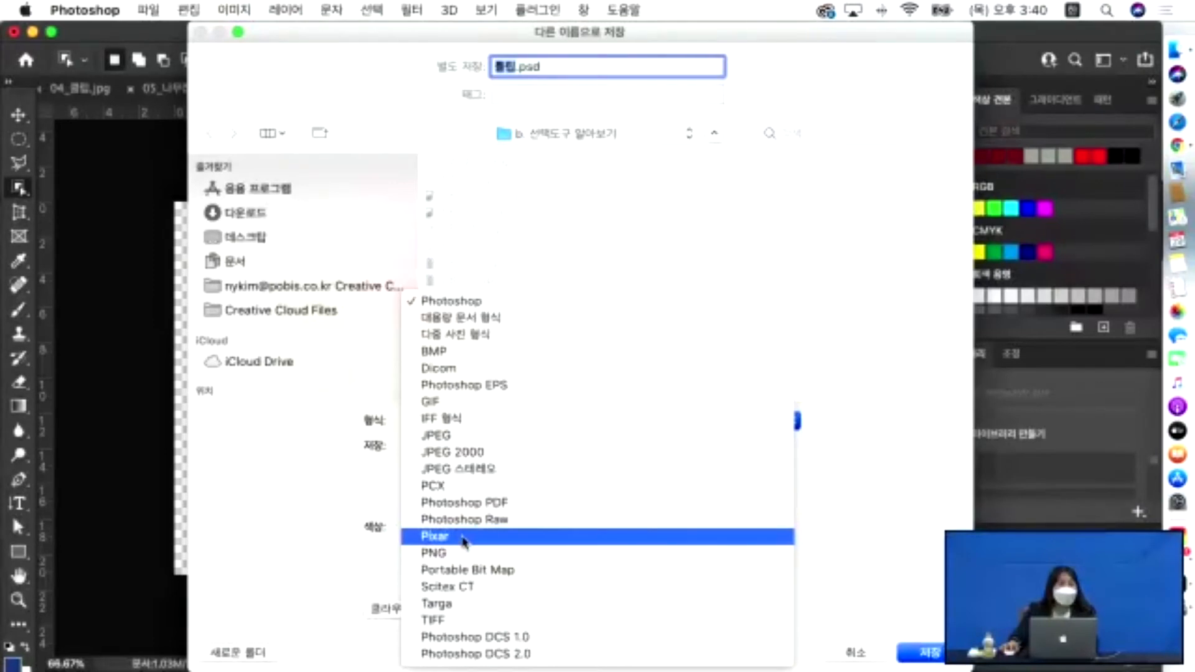
left_click(440, 555)
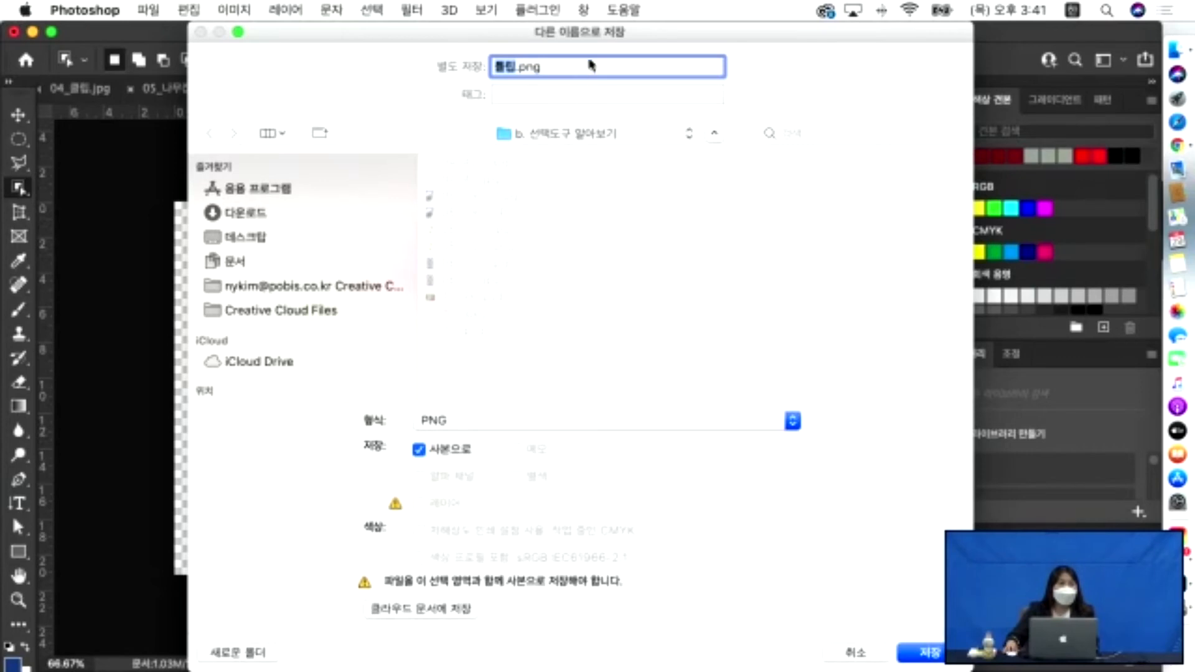
Name the copy 튤립_1.png and save it with the large file size (fastest saving) PNG option.
left_click(514, 67)
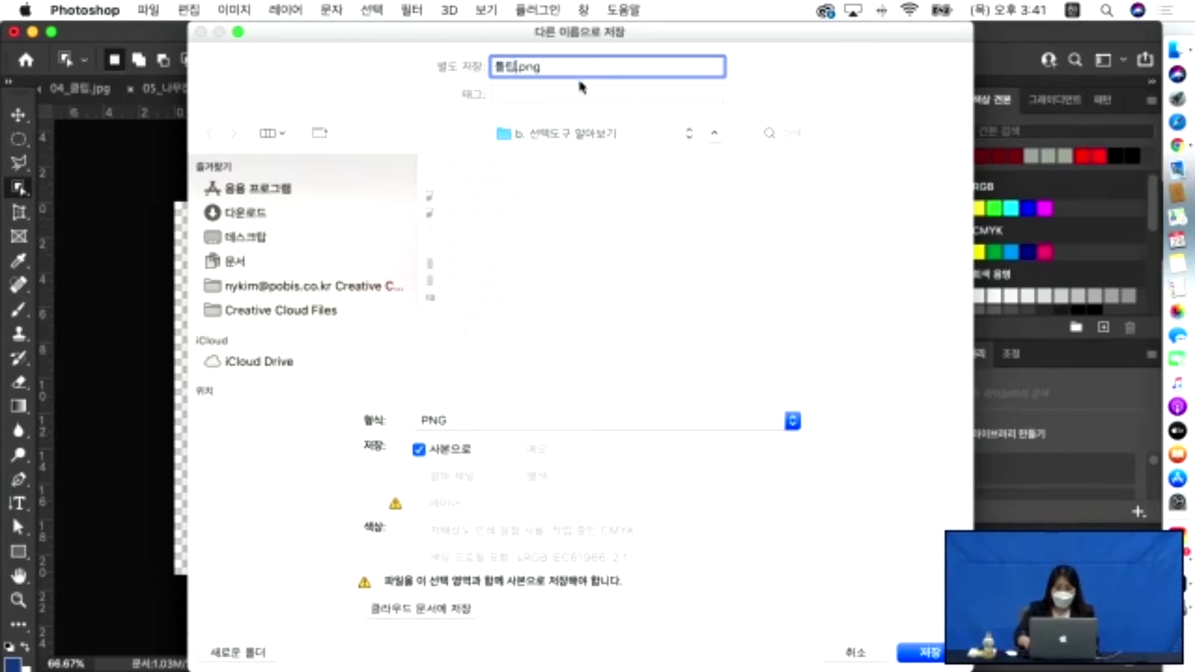
type("_1")
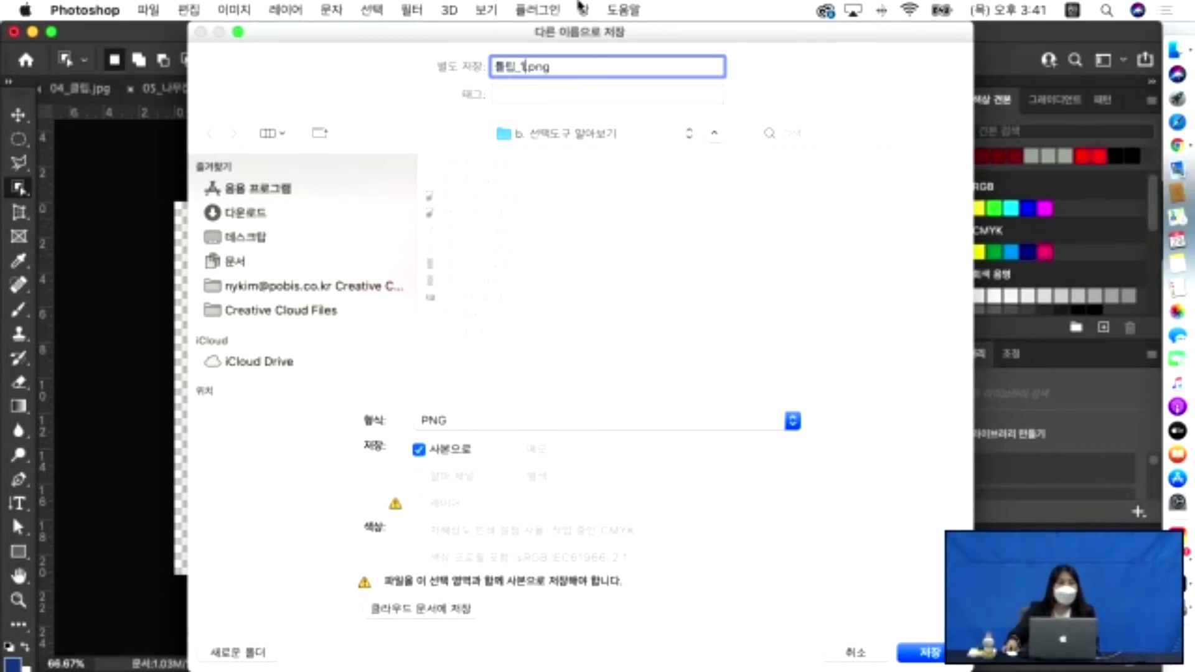
double_click(557, 69)
left_click_drag(598, 70, 461, 68)
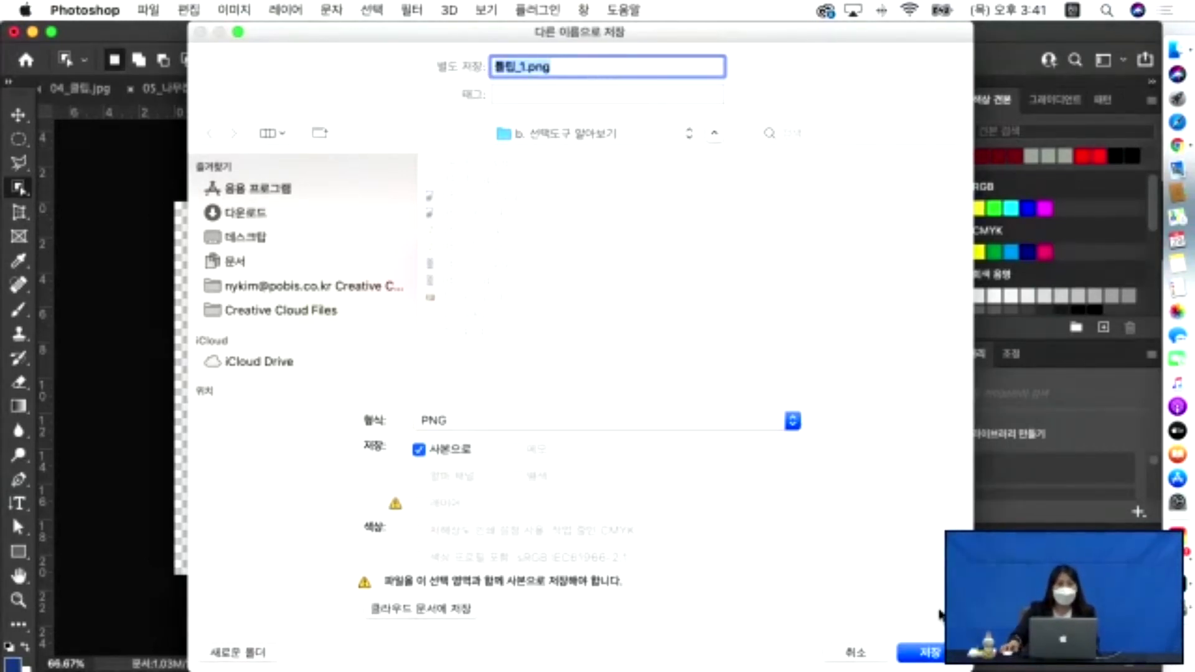
left_click(925, 659)
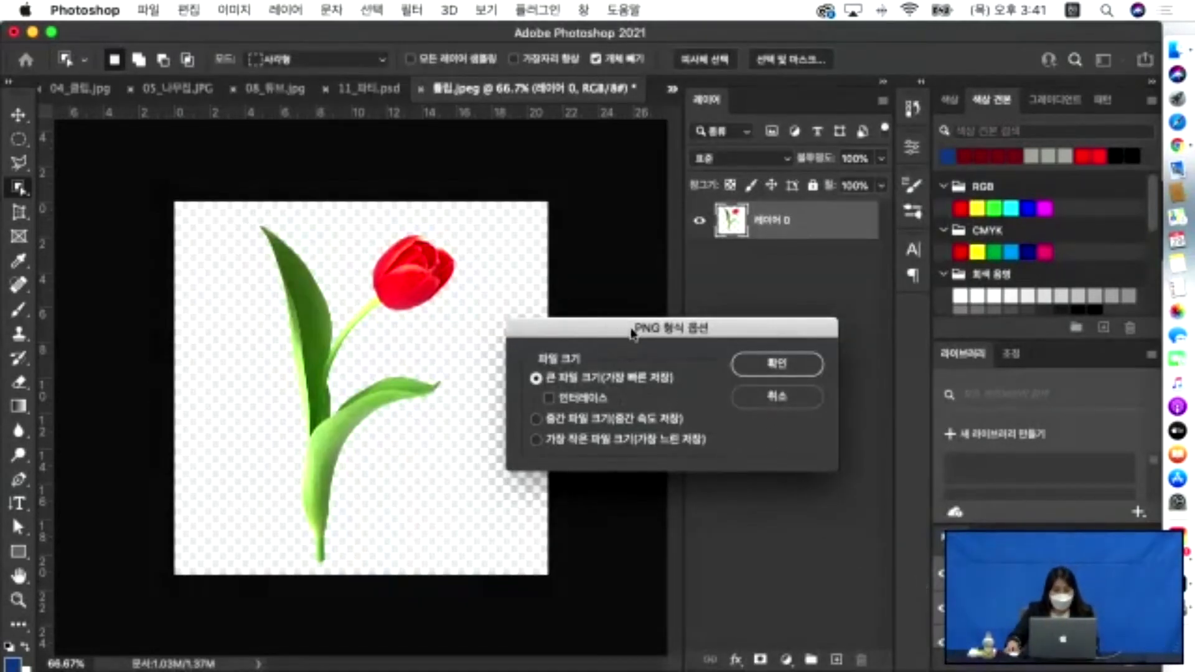
left_click_drag(633, 333, 586, 244)
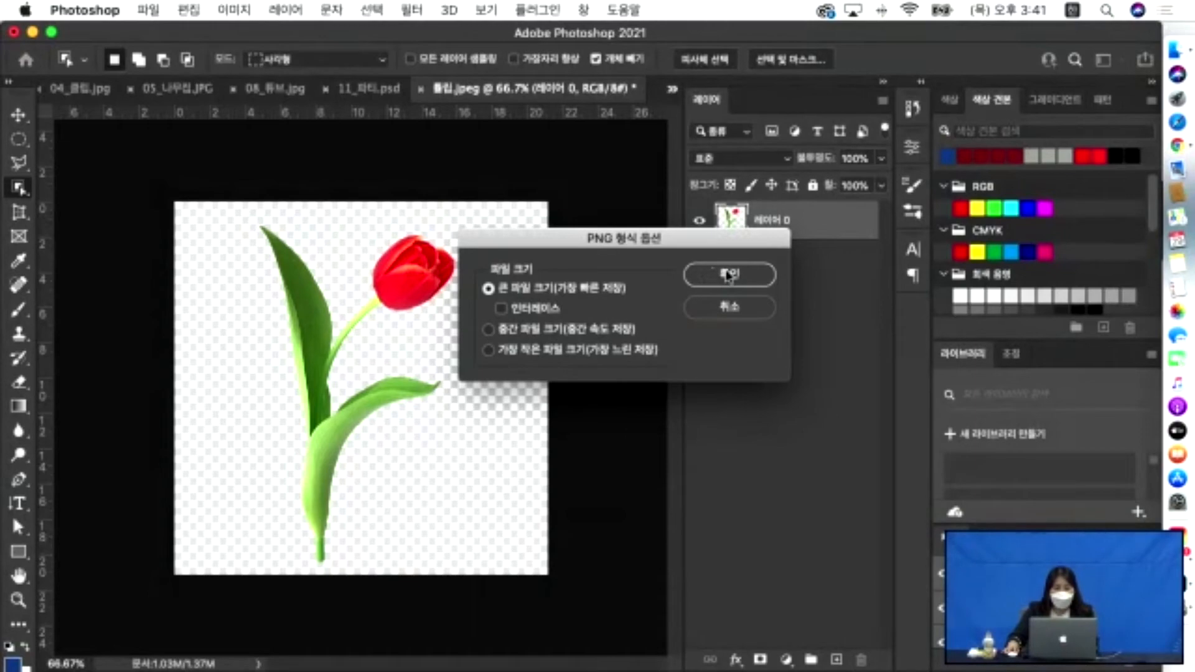
left_click(769, 284)
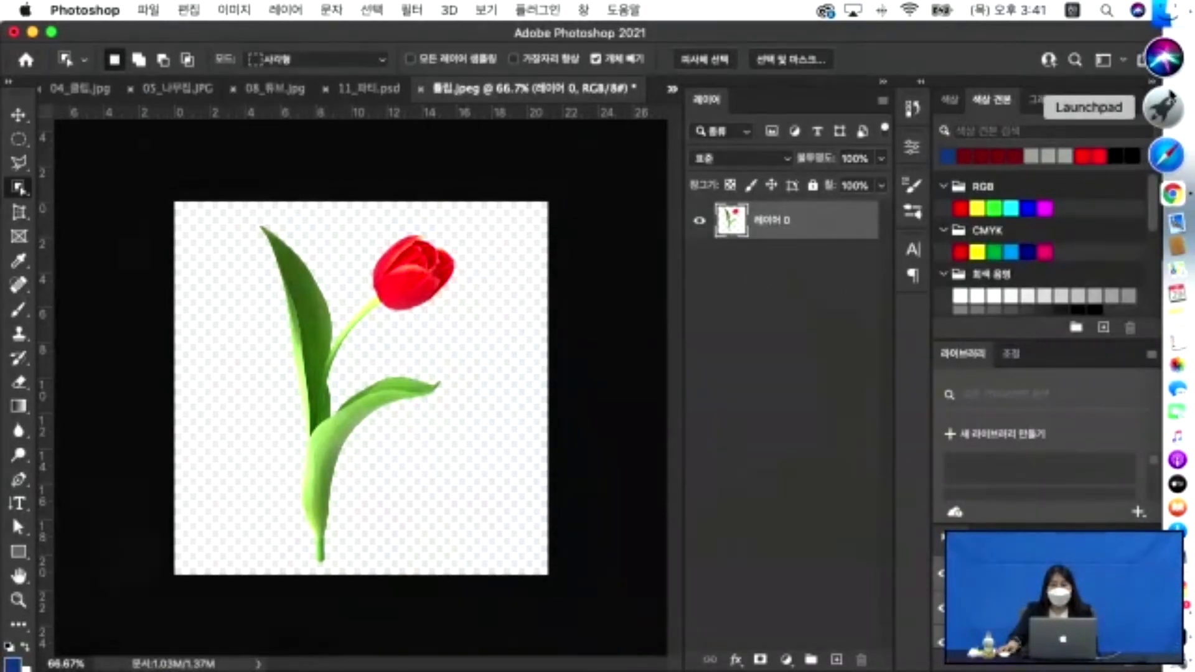
Switch to PowerPoint and create a new presentation with the 매디슨 theme.
left_click(1165, 101)
scroll(660, 423, "right", 3)
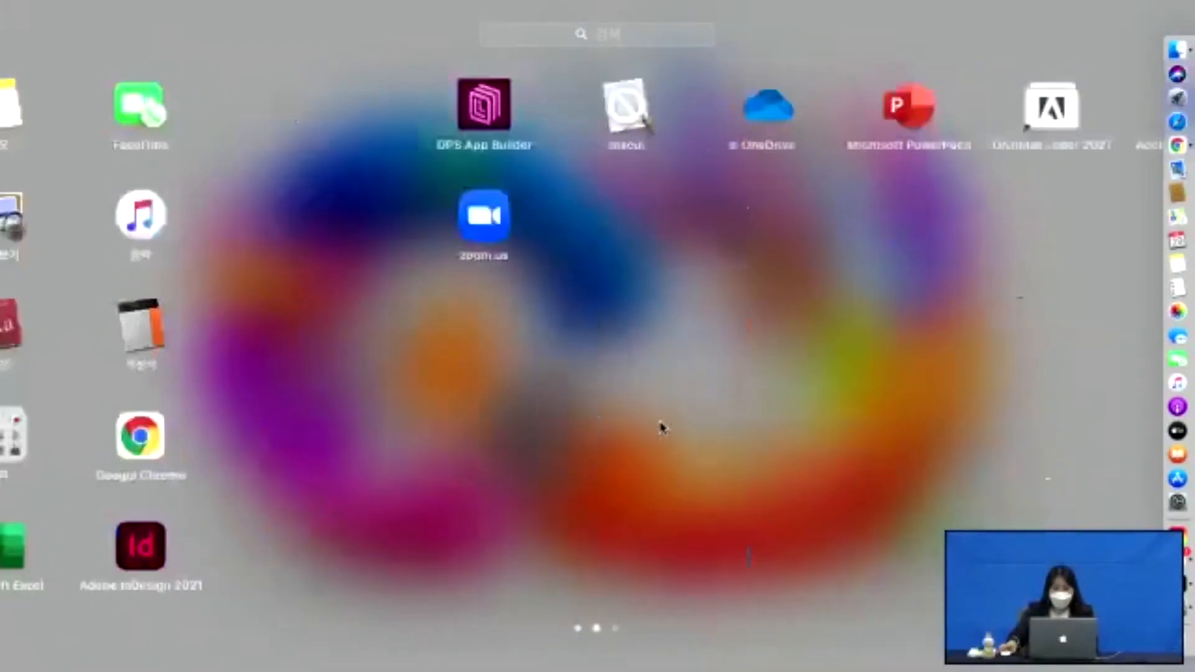
left_click(607, 169)
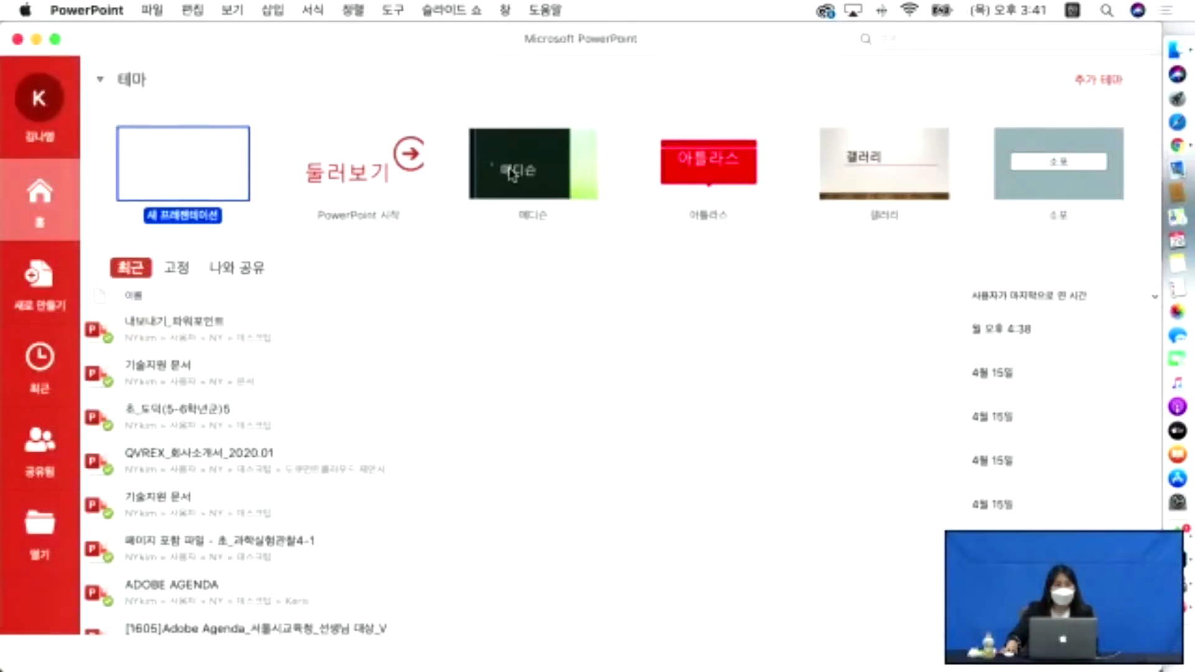
left_click(510, 184)
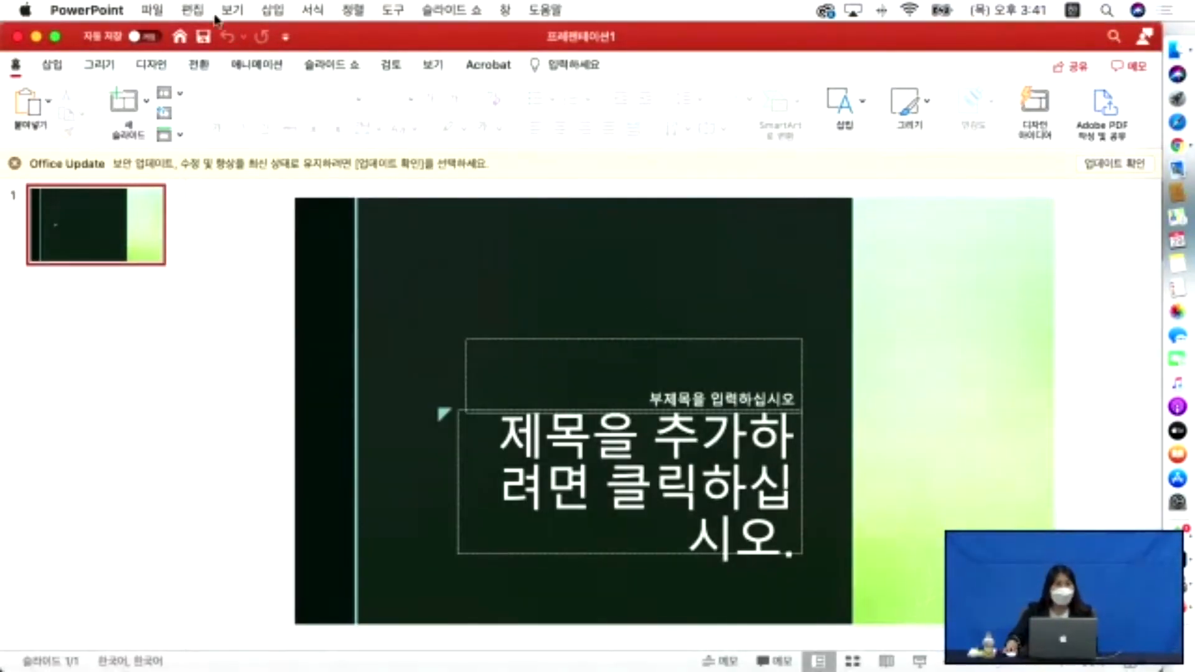
Try to insert a picture into the slide from the photo browser.
left_click(100, 67)
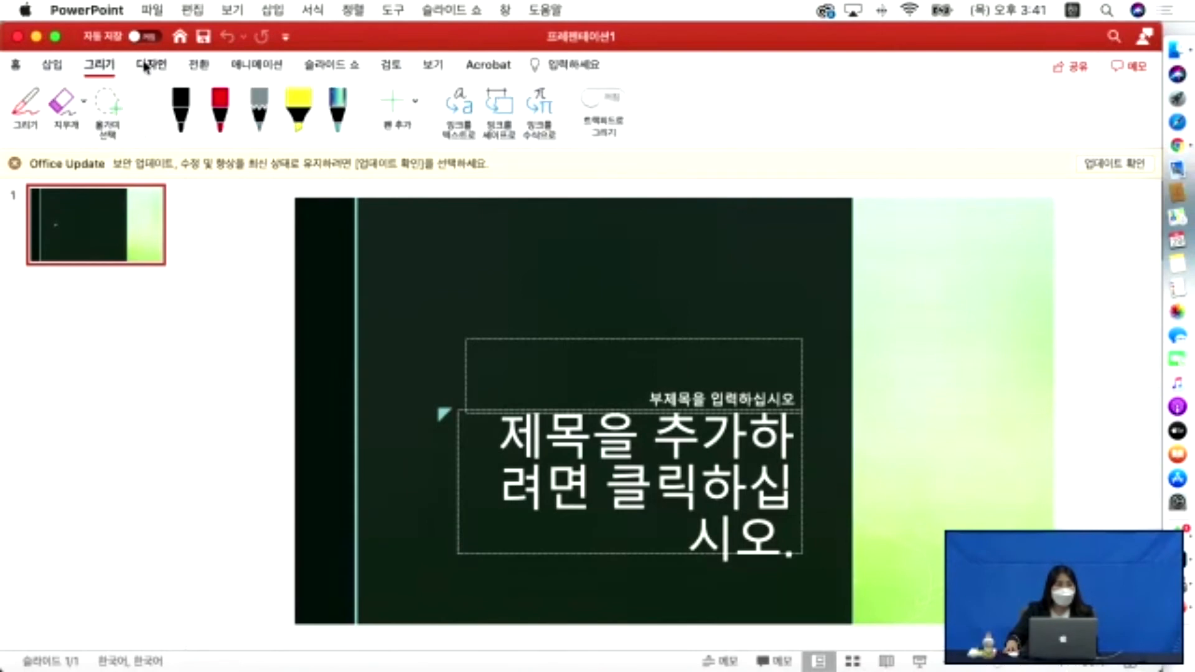
left_click(53, 64)
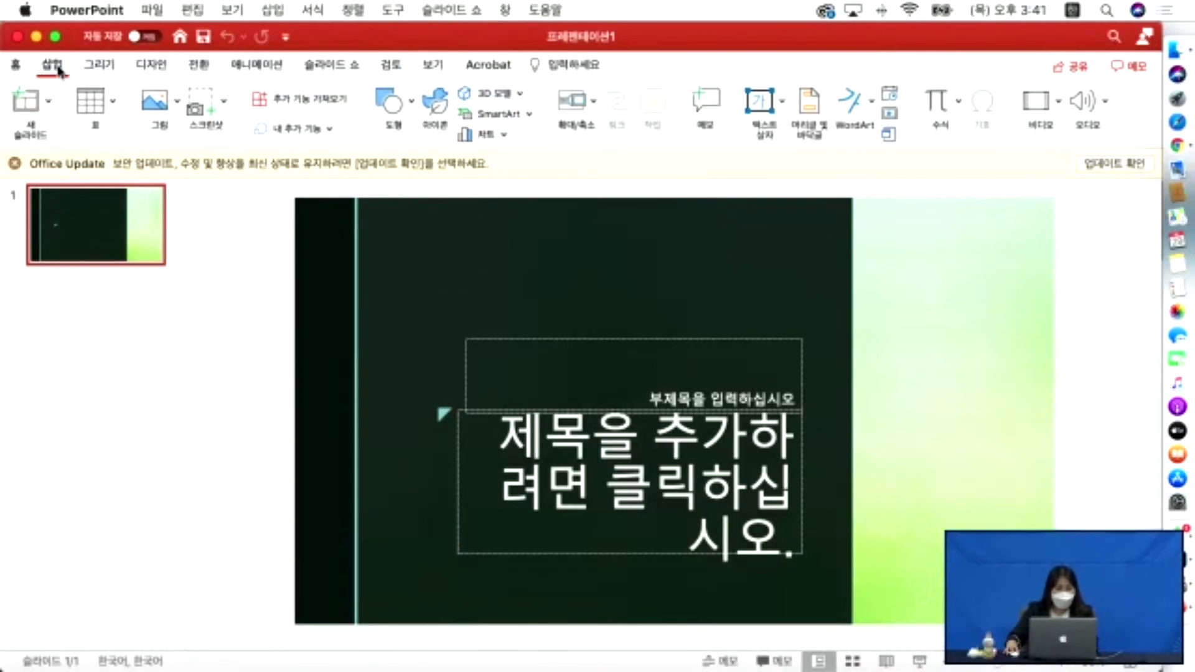
left_click(155, 103)
left_click(609, 168)
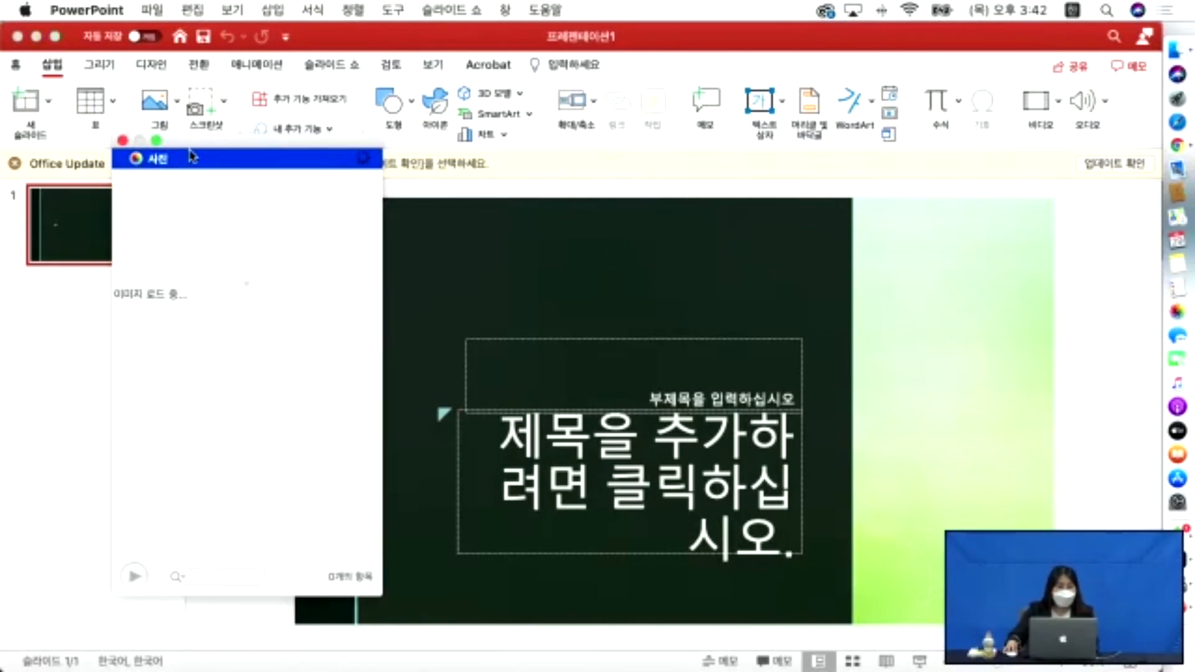
left_click_drag(191, 147, 177, 134)
left_click(108, 127)
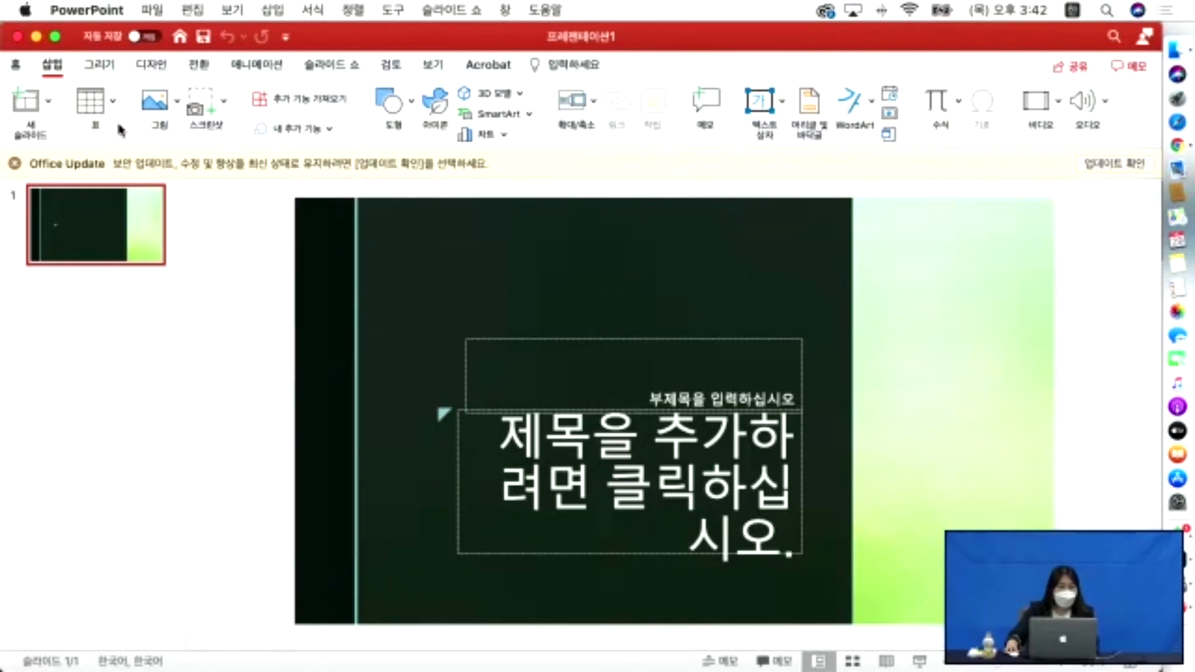
left_click(176, 102)
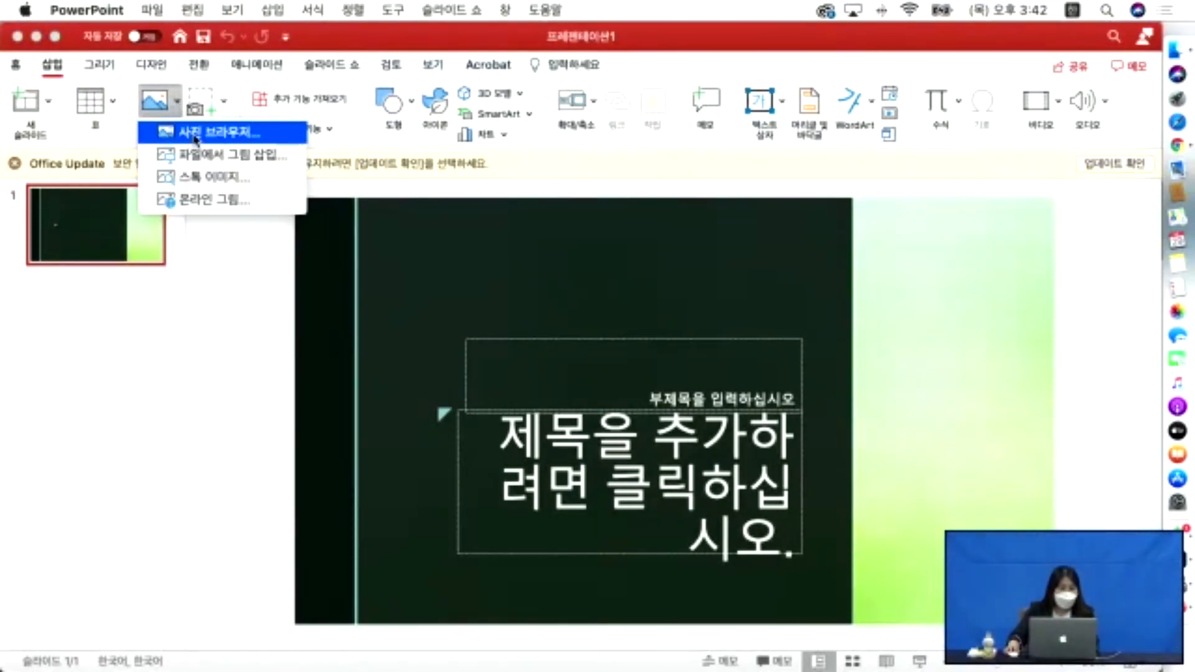
left_click(249, 133)
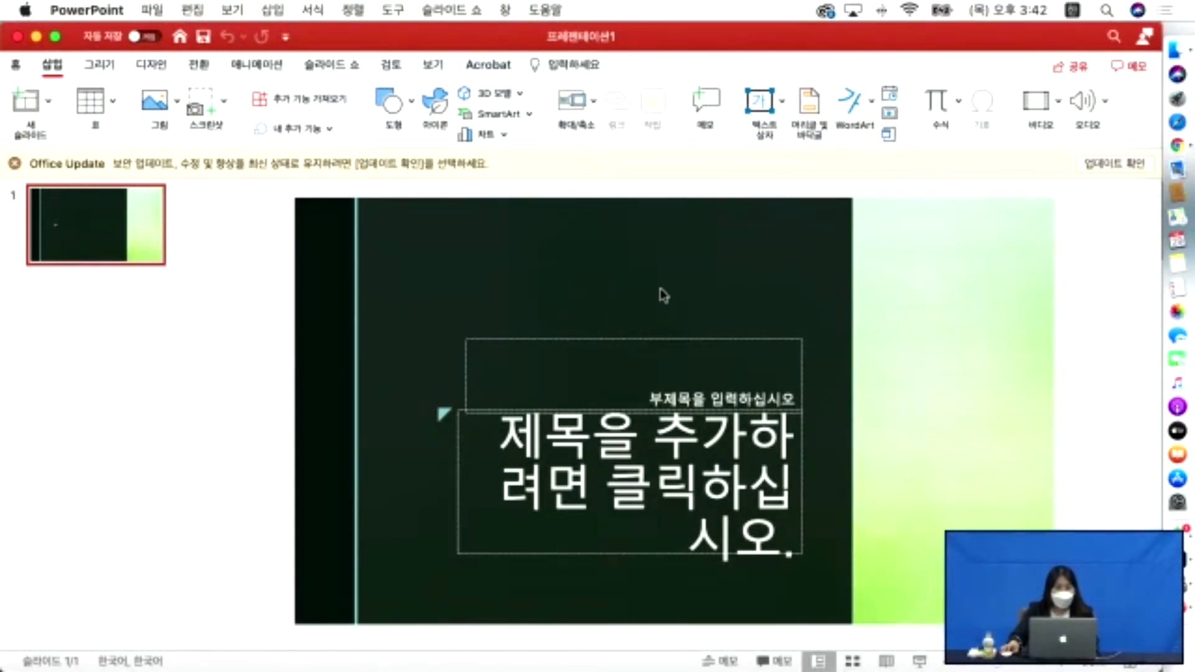
left_click(122, 141)
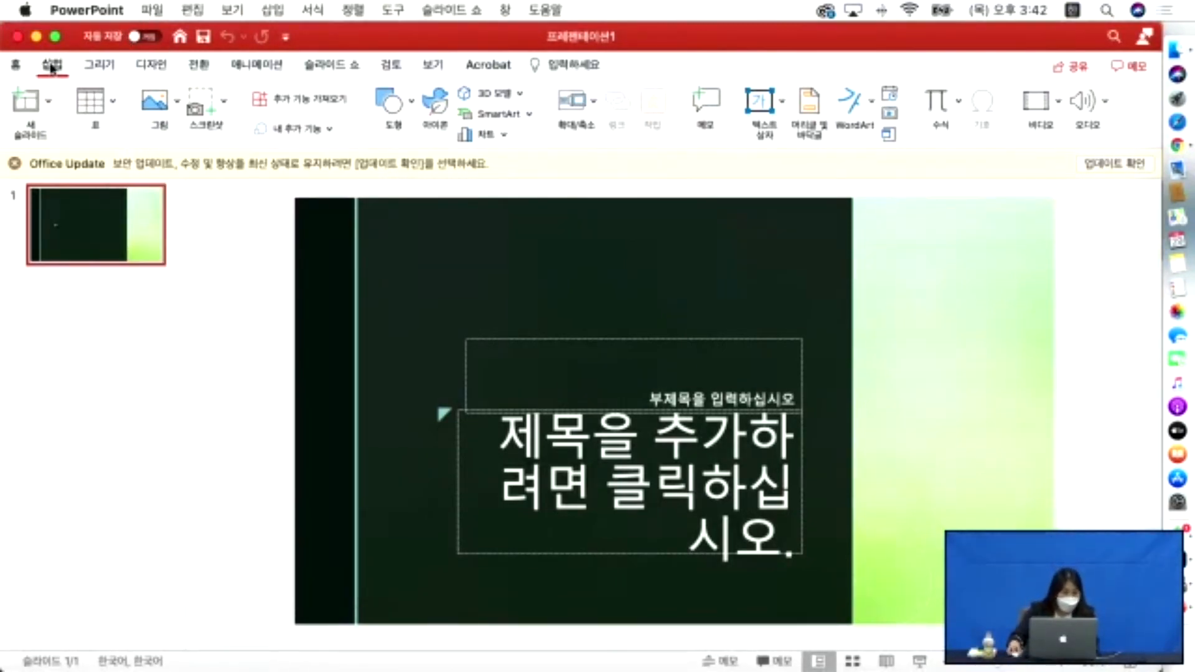
Start inserting pictures from file and browse the desktop to Keris, 3. Ps, 기초, b. 선택도구 알아보기.
left_click(159, 104)
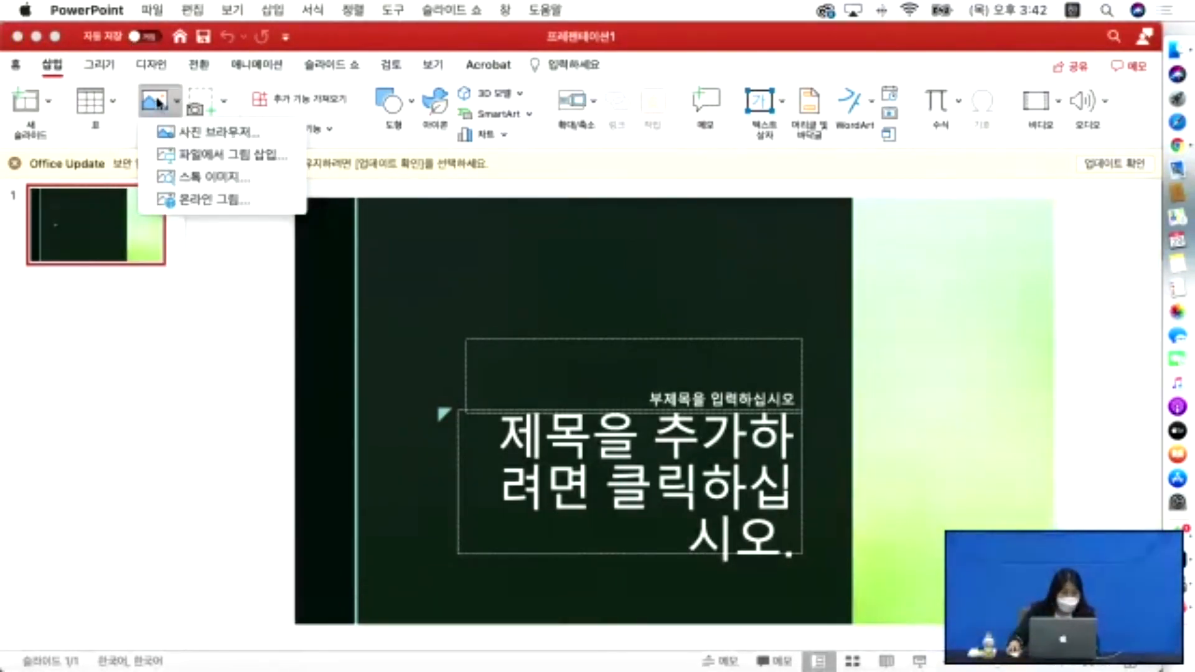
left_click(215, 155)
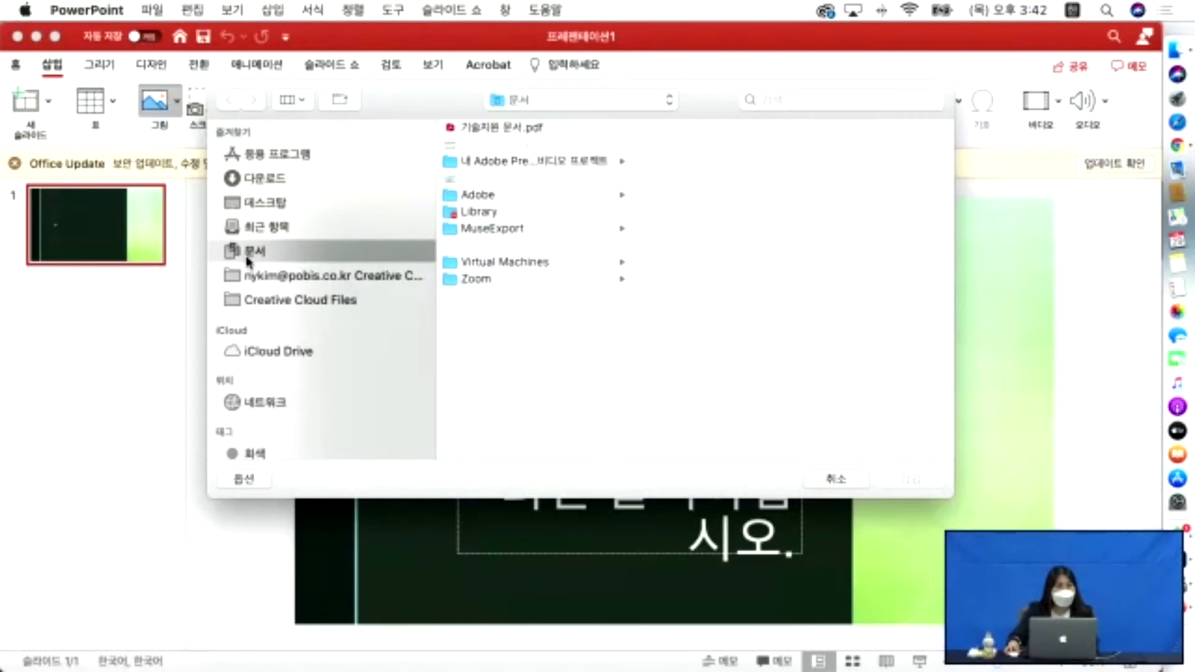
left_click(253, 203)
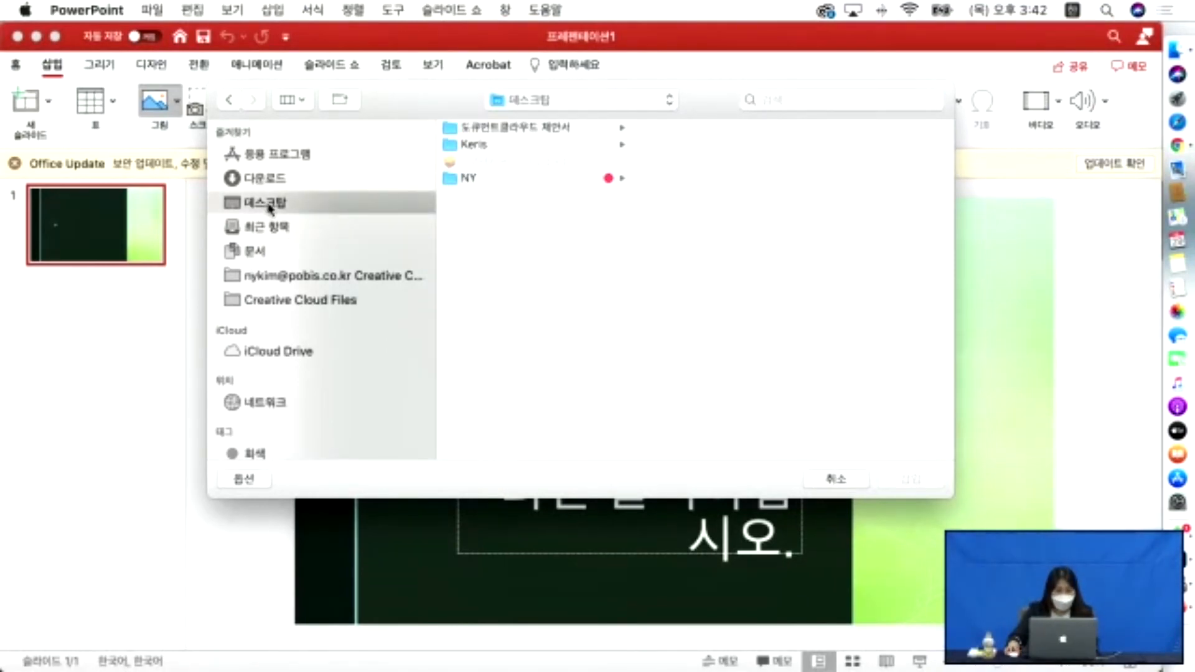
left_click(509, 177)
left_click(572, 146)
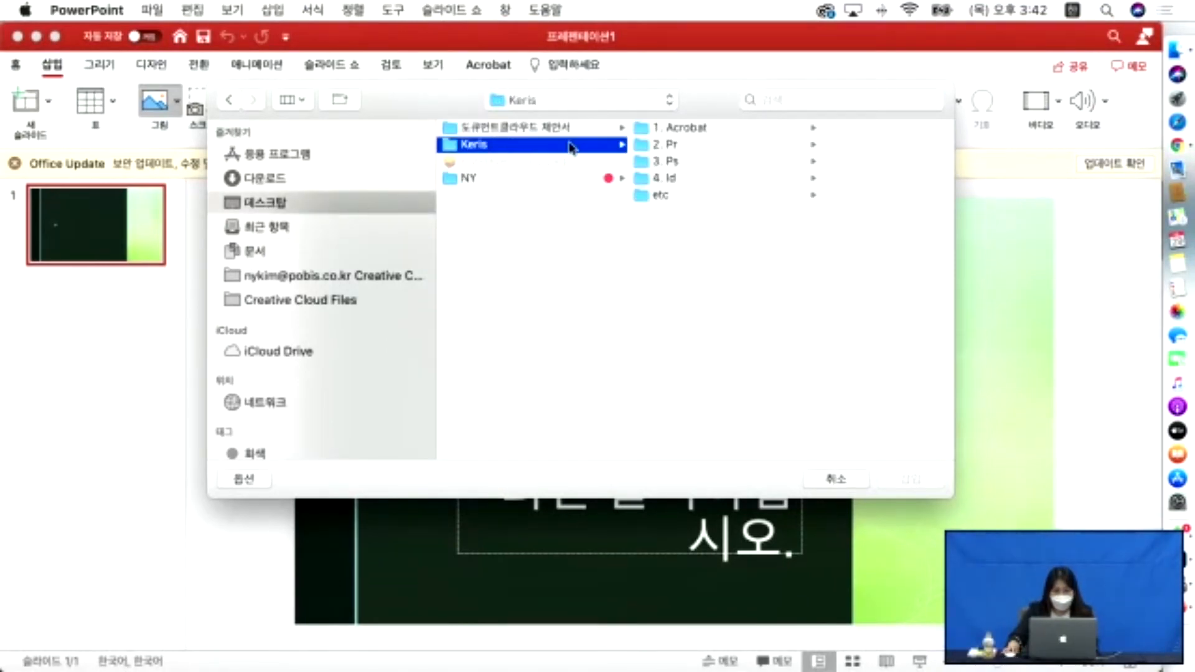
left_click(678, 163)
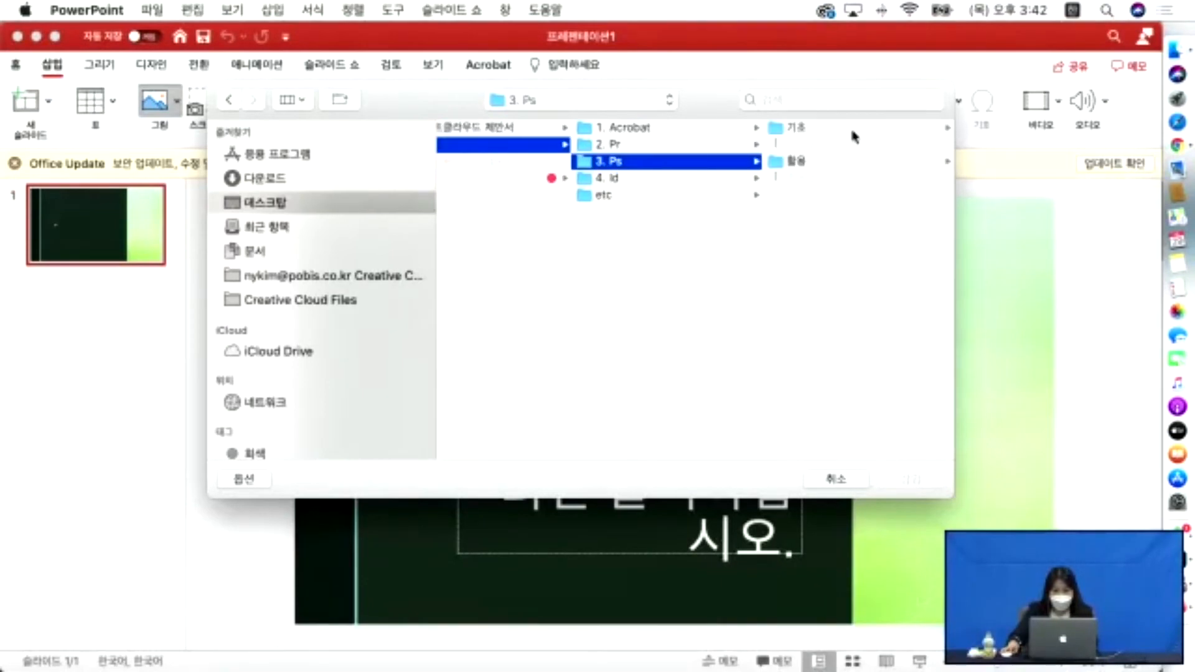
left_click(809, 127)
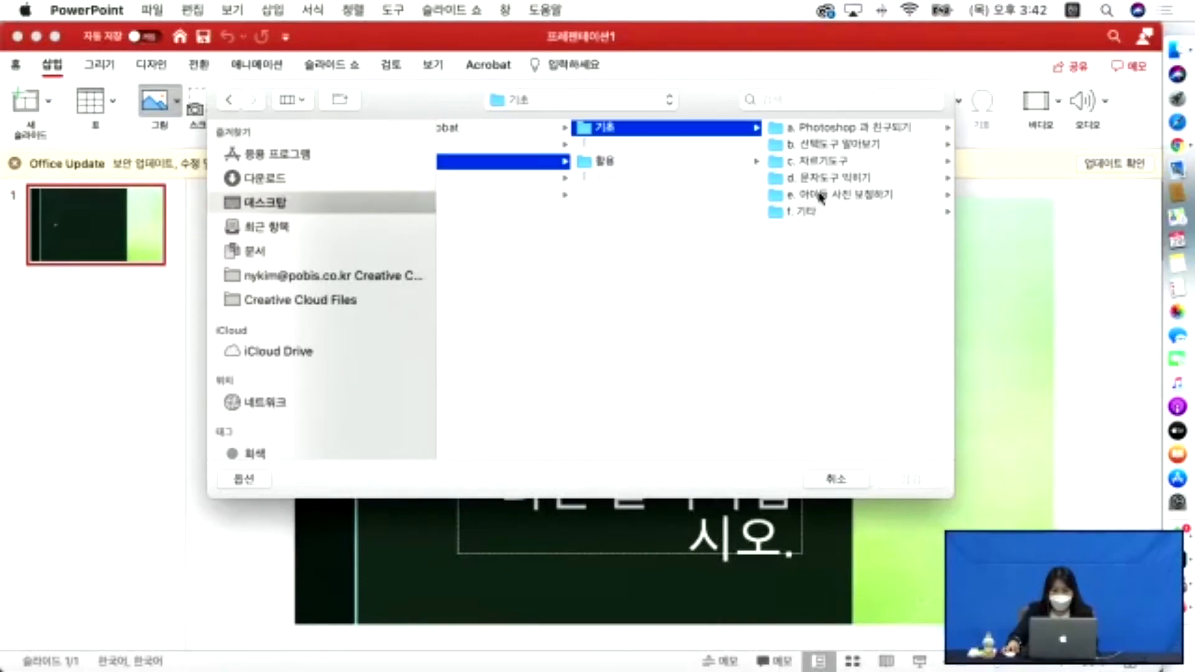
left_click(827, 146)
Select both 튤립_1.png and 튤립.jpeg and insert them into the slide together.
left_click(826, 296)
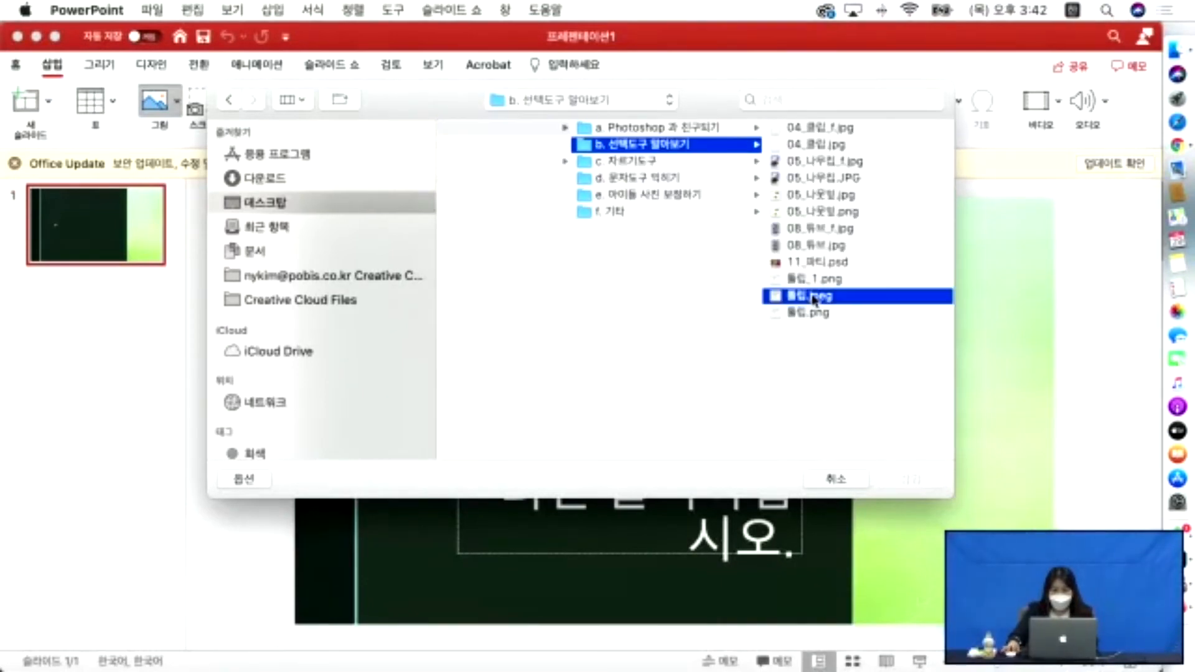
left_click(589, 283)
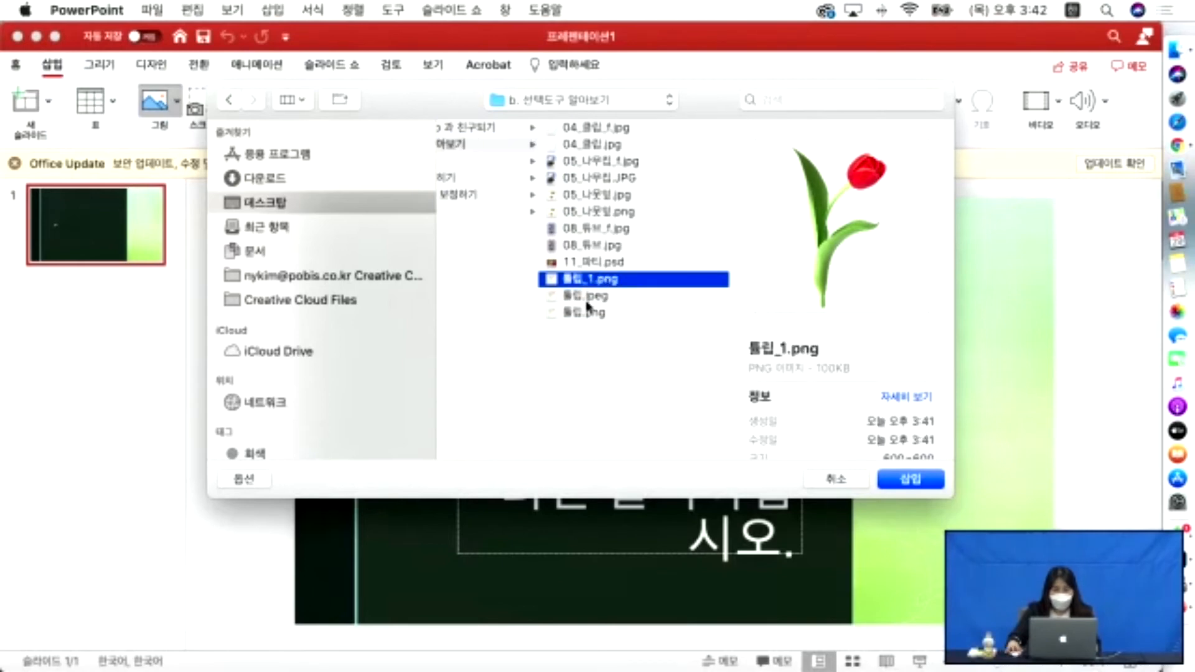
left_click(578, 296, "shift")
left_click(928, 489)
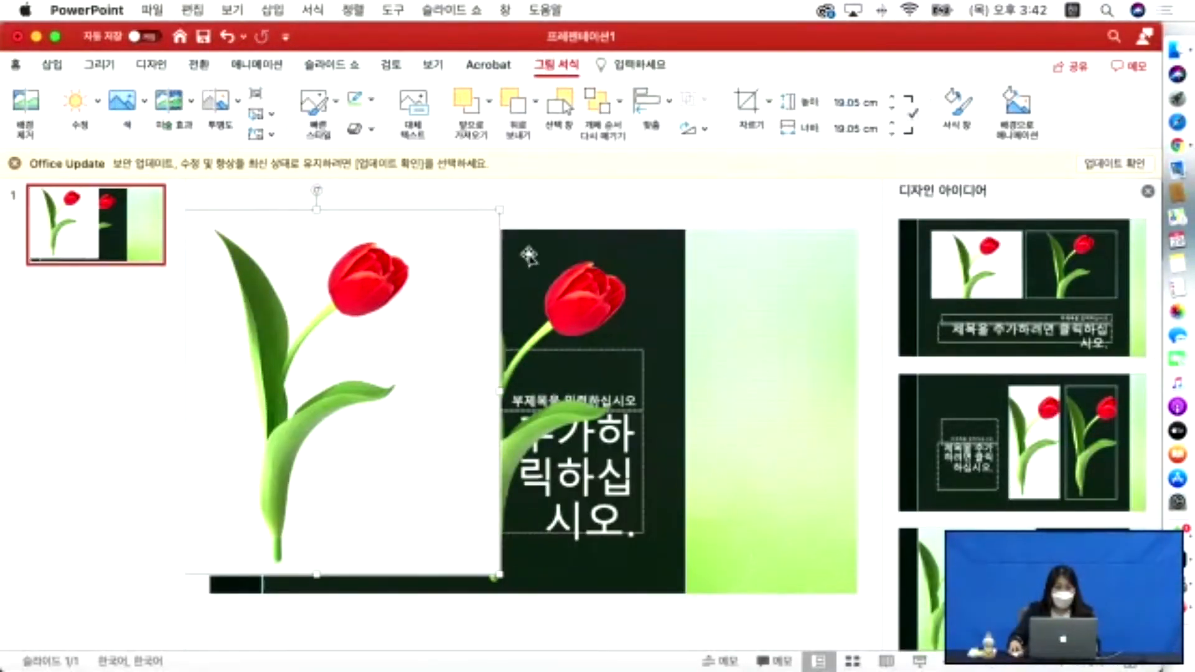
Shrink both tulip pictures and place them side by side, the transparent one about 13.4 cm square over the dark background.
left_click_drag(548, 214, 380, 328)
left_click_drag(305, 403, 378, 323)
left_click(598, 293)
left_click_drag(721, 232, 612, 338)
left_click_drag(521, 381, 682, 274)
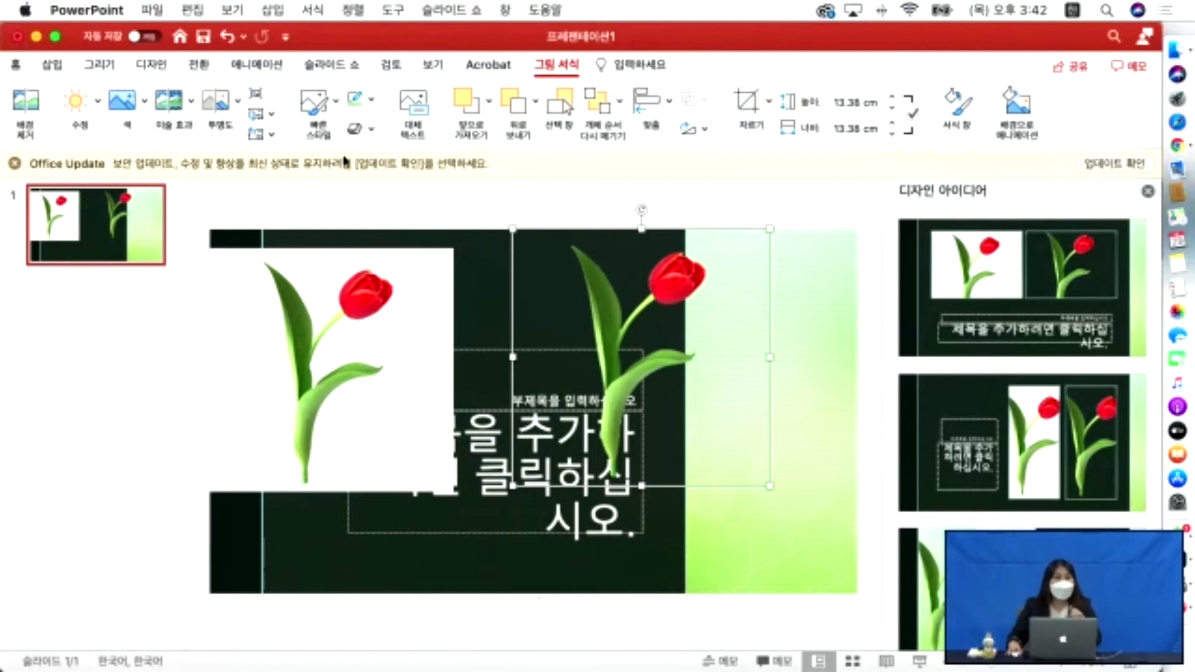
Cancel closing the unsaved presentation and switch back to Photoshop.
left_click(18, 37)
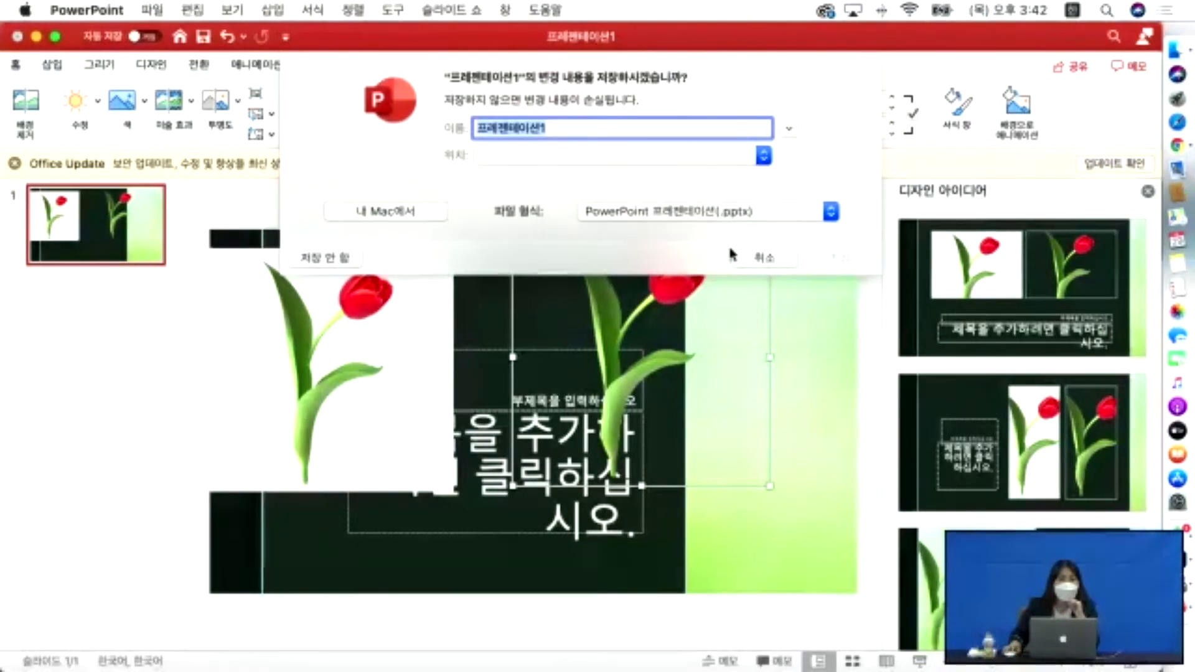
left_click(762, 257)
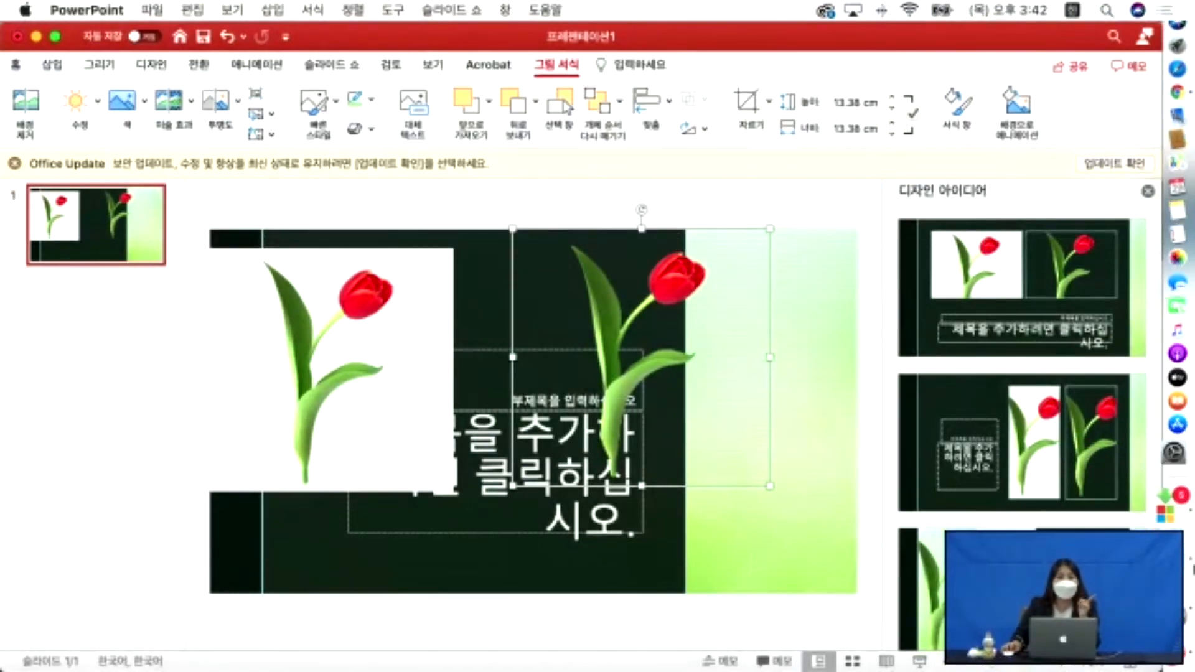
left_click(1189, 568)
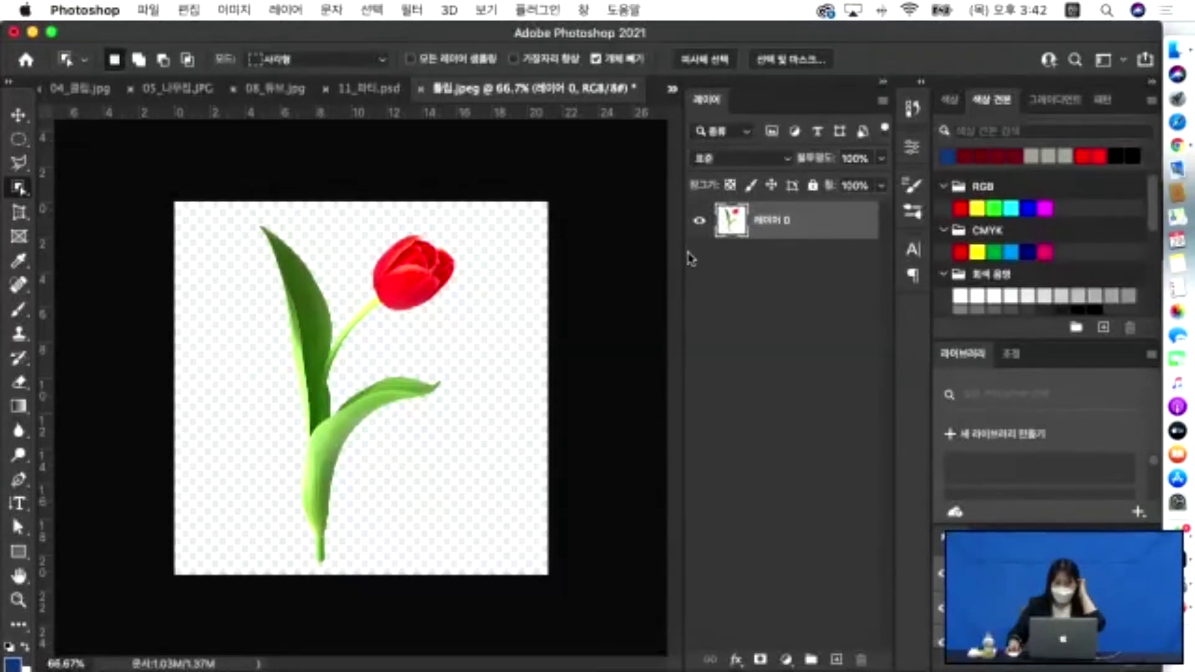
Preview 원근자르기.jpg in the c. 자르기도구 folder in Finder and return to Photoshop.
left_click(1177, 50)
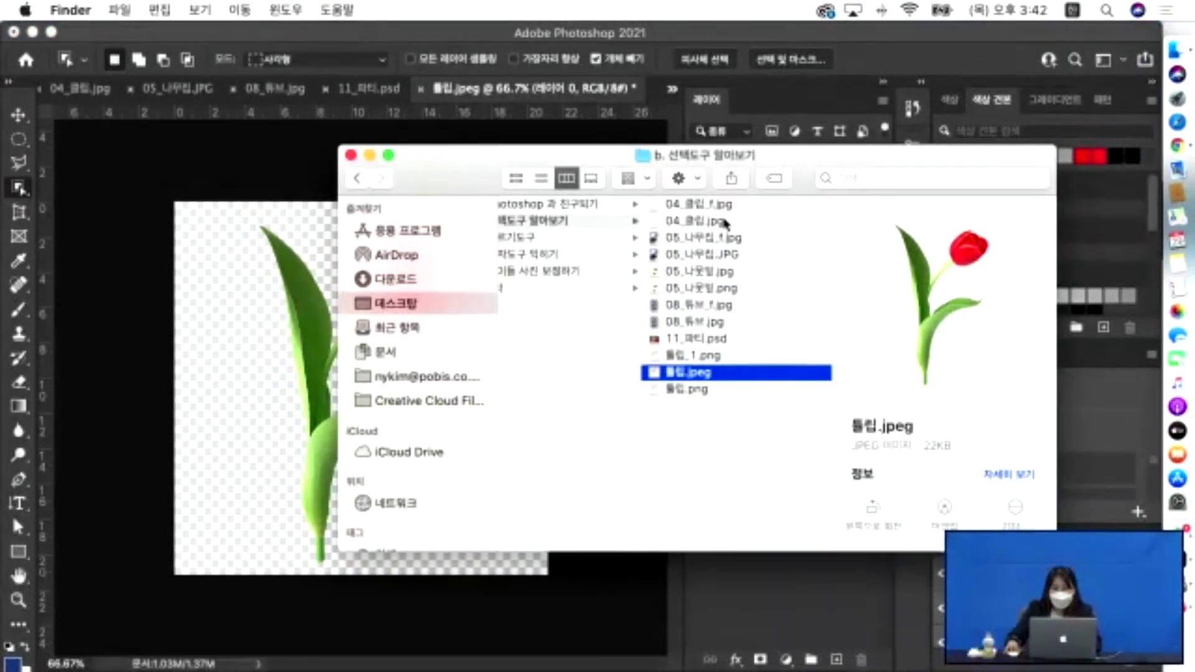
left_click(534, 237)
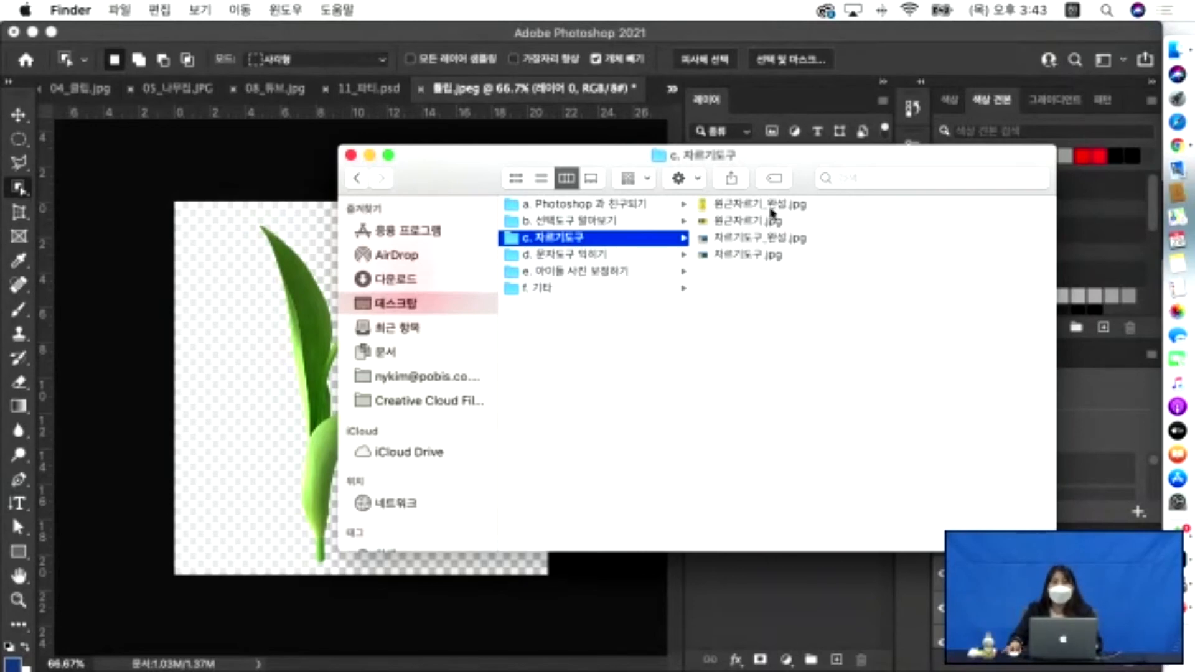
left_click(731, 209)
left_click(694, 224)
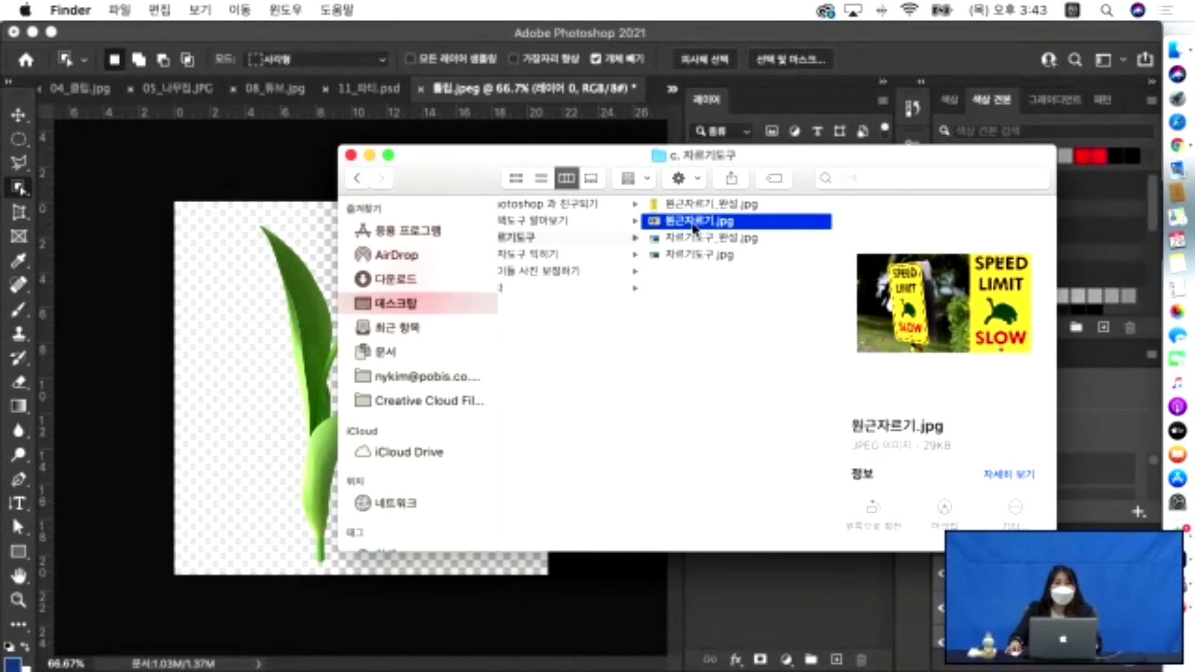
left_click(298, 146)
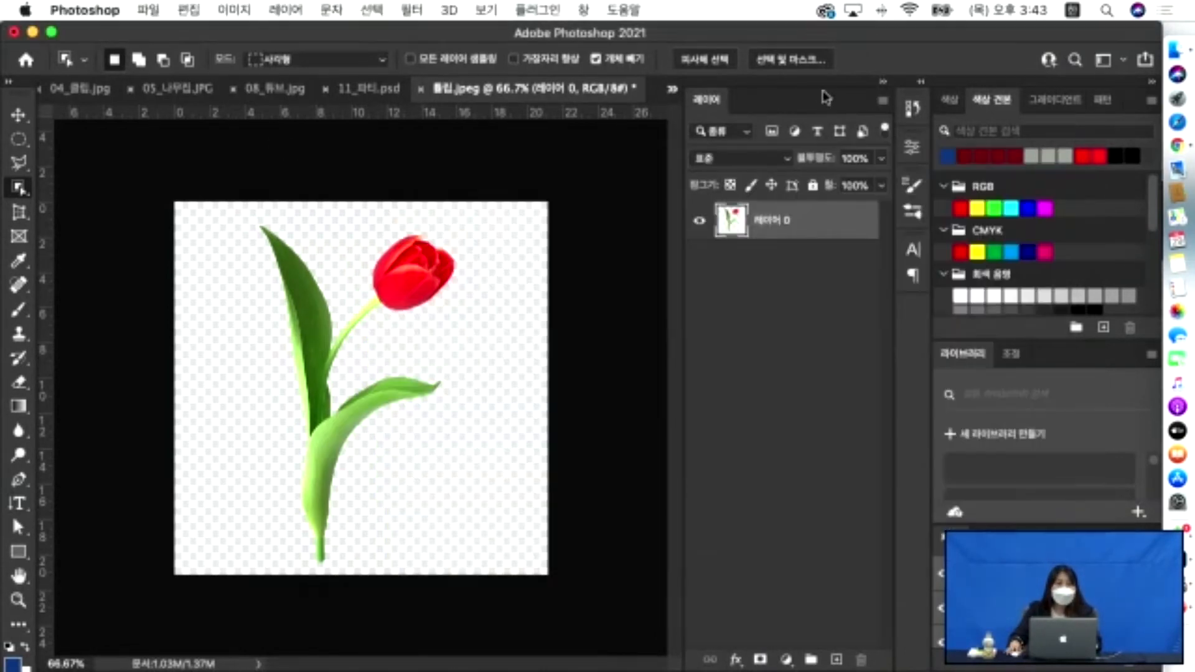
key("super+o")
key("Escape")
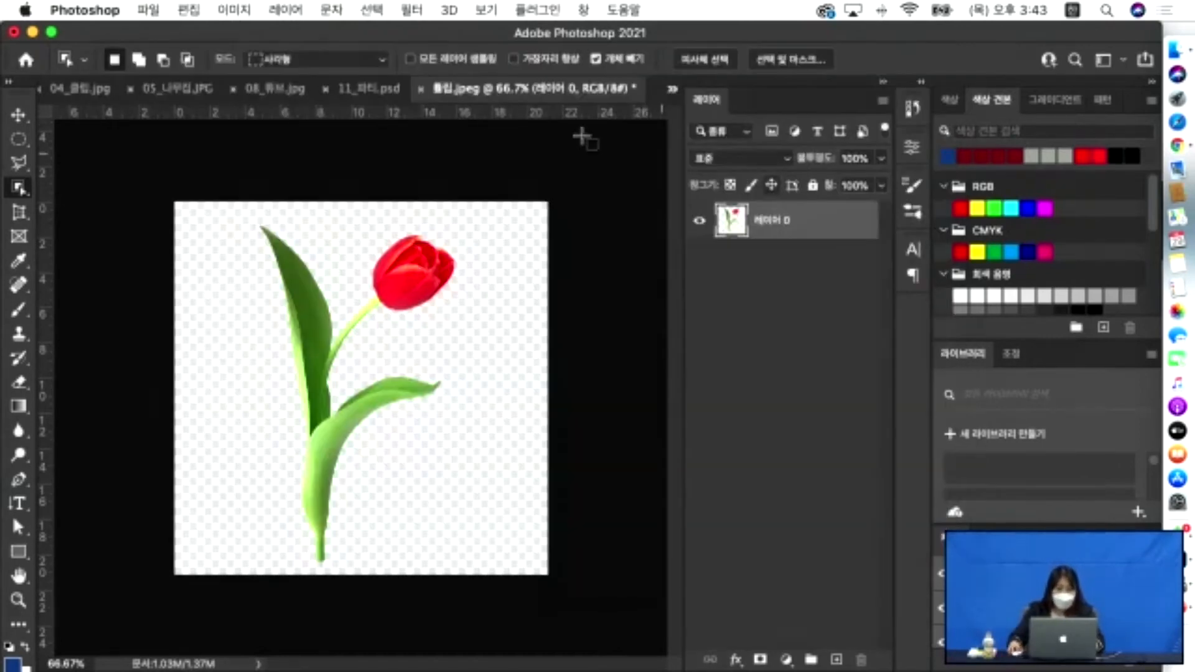
Close all open documents in Photoshop without saving their changes.
right_click(667, 86)
left_click(664, 85)
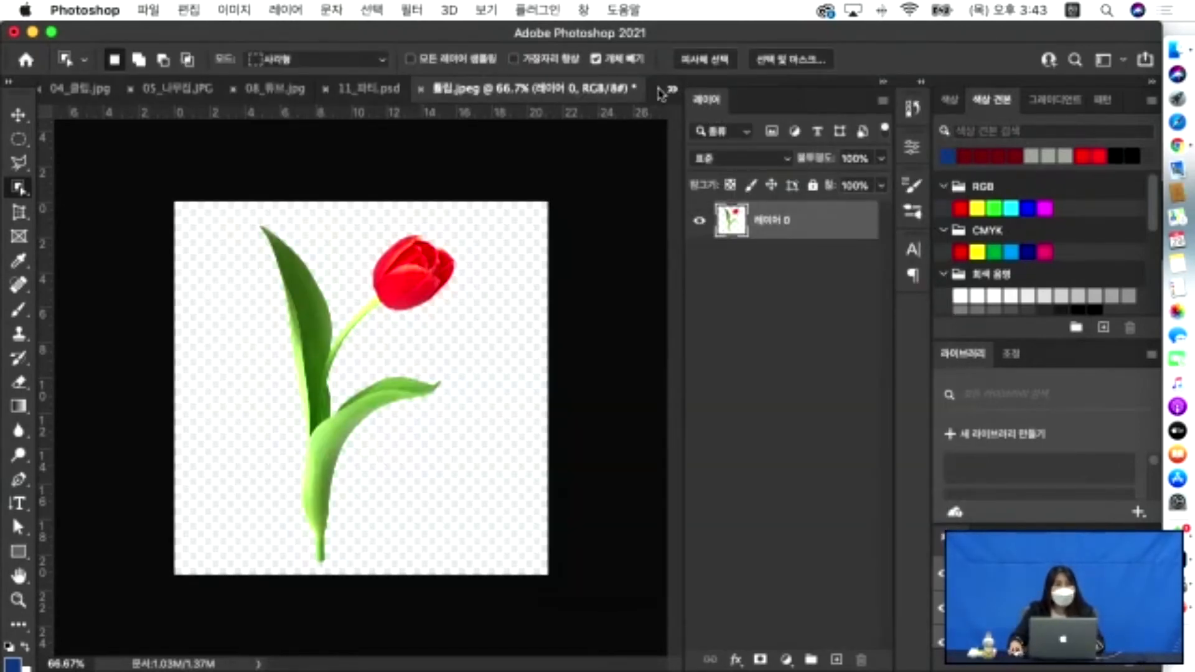
right_click(661, 94)
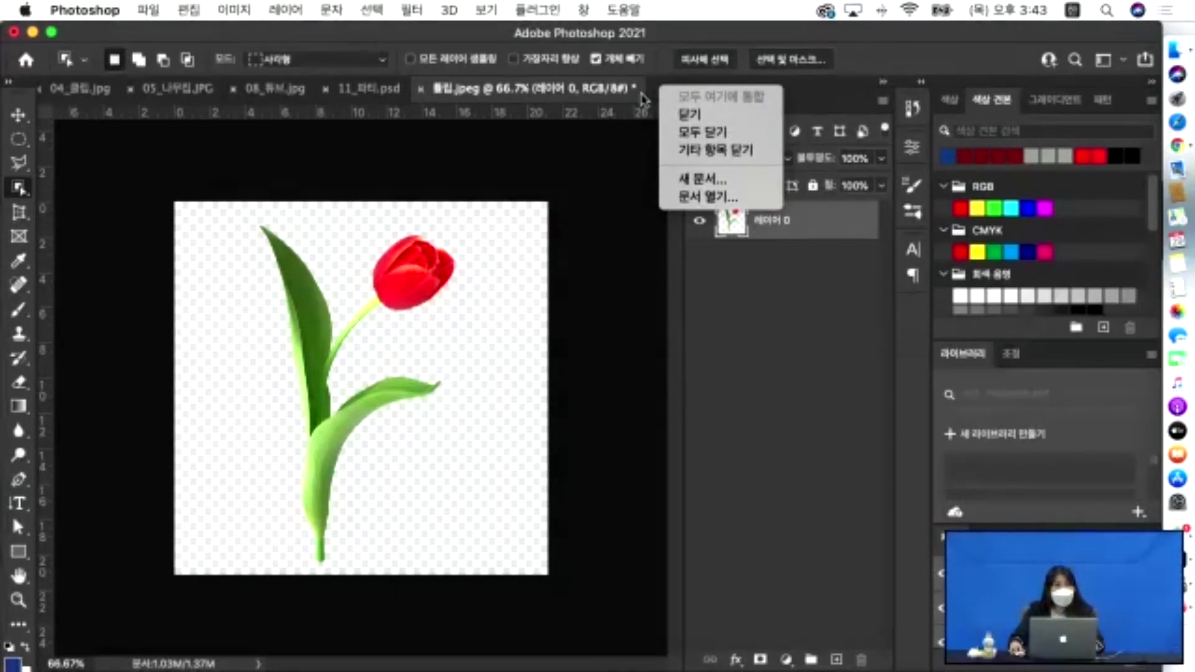
left_click(703, 135)
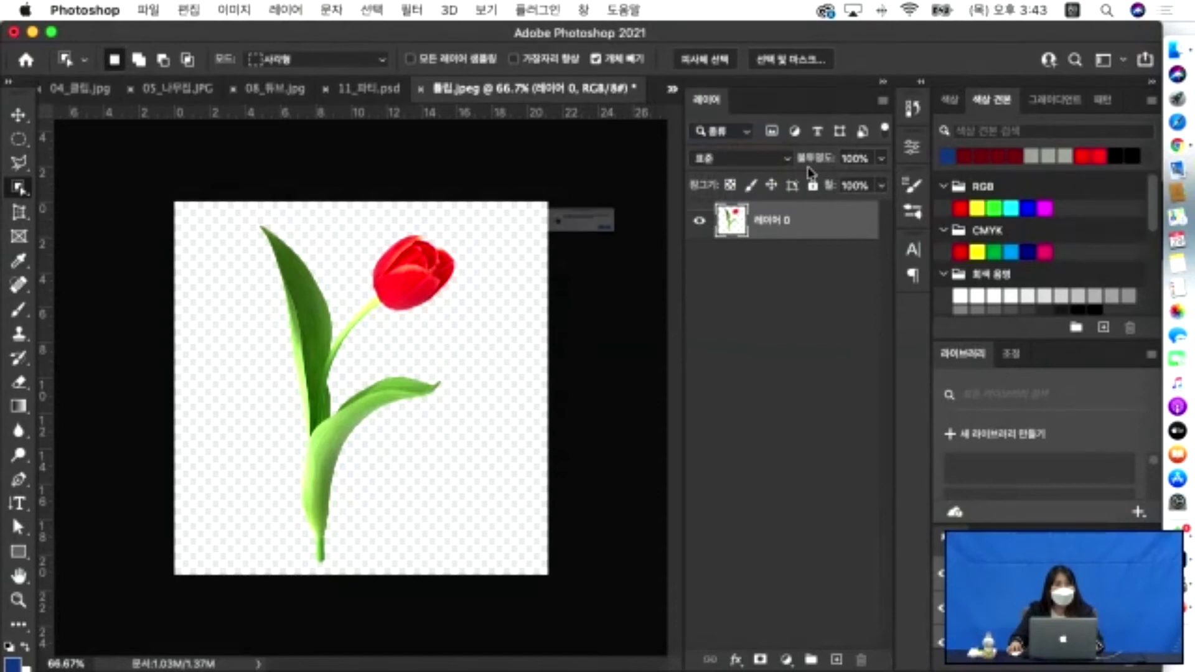
left_click(521, 265)
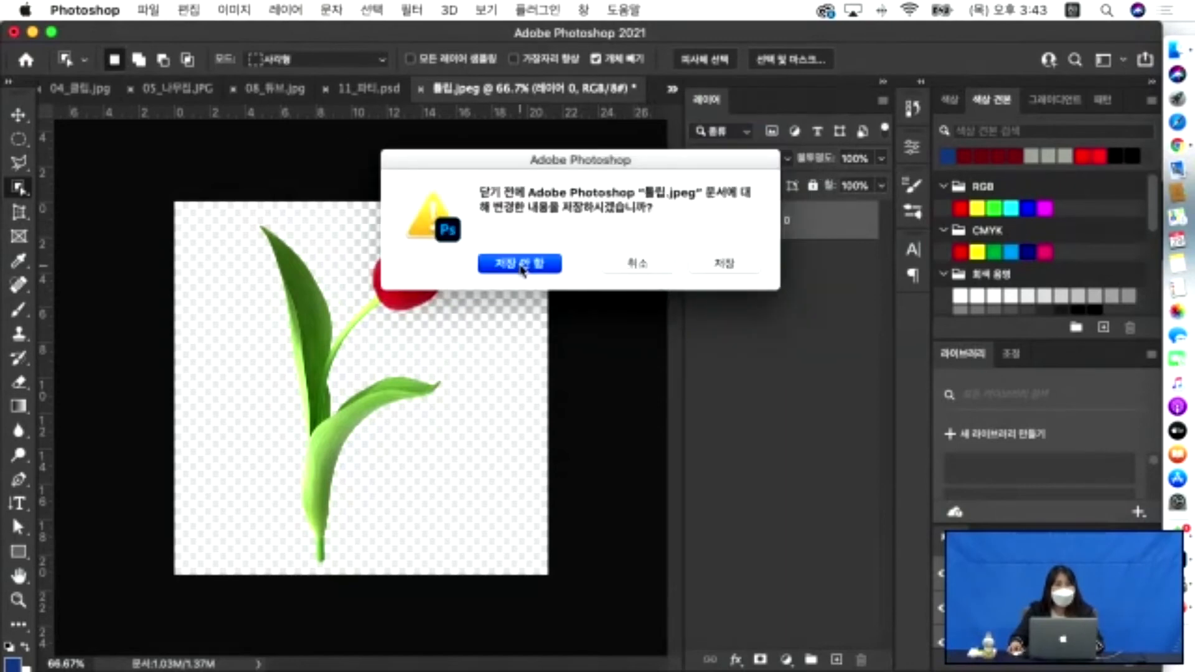
left_click(523, 266)
left_click(532, 269)
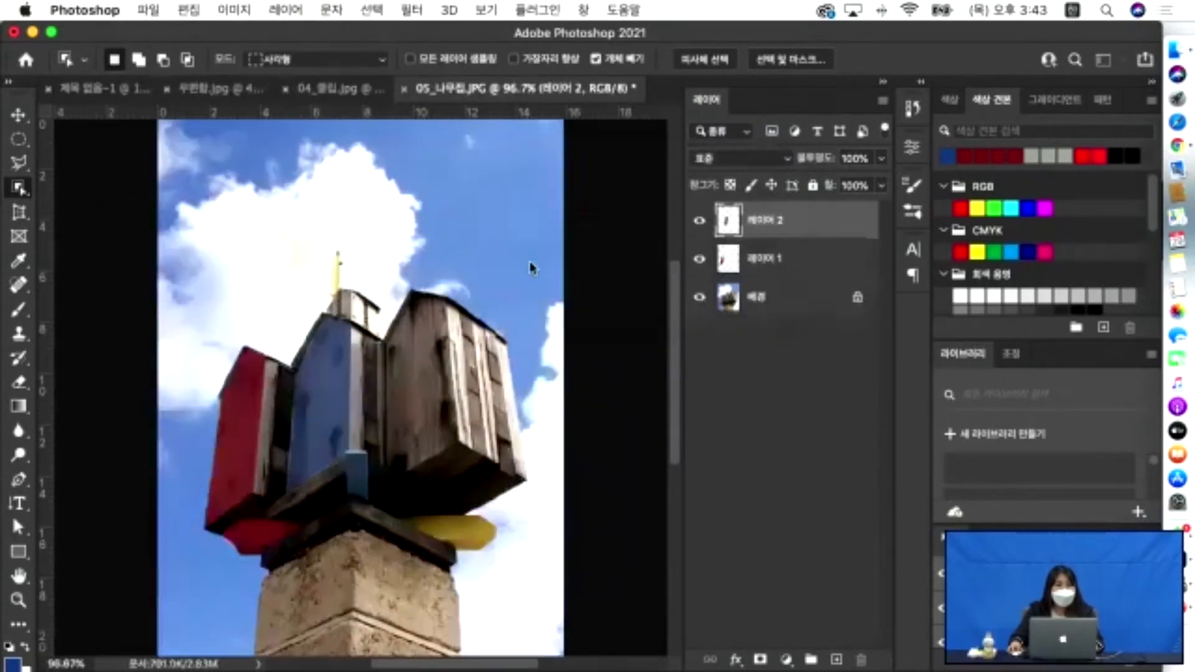
left_click(532, 269)
left_click(532, 269)
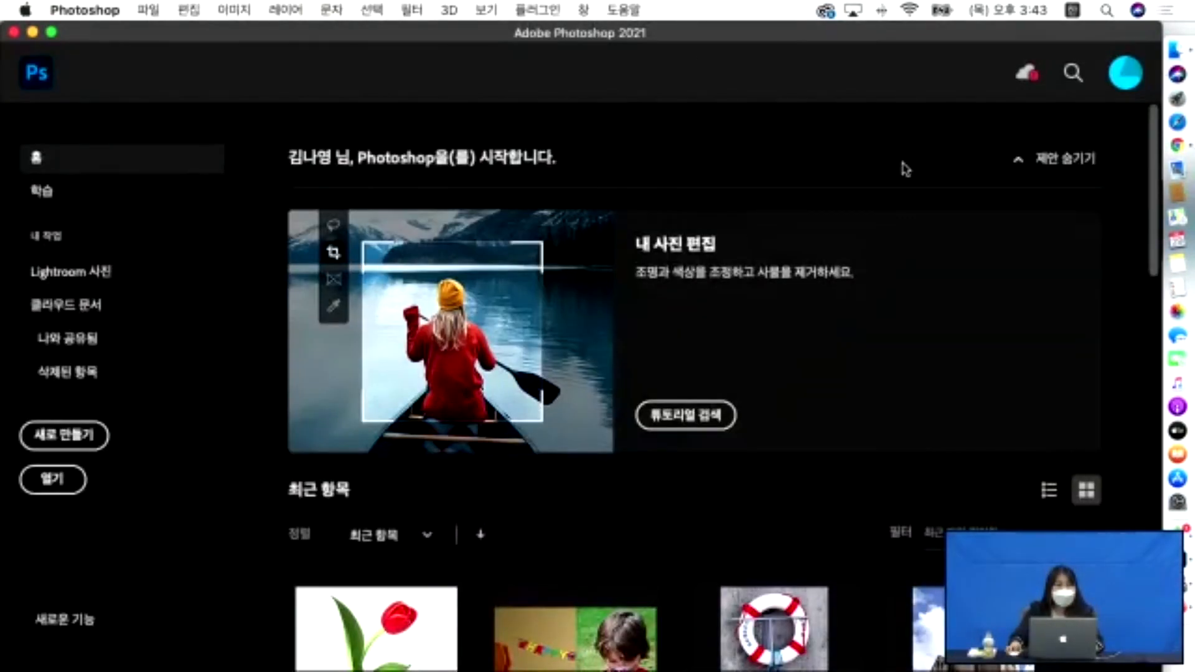
Open 원근자르기.jpg from the c. 자르기도구 folder inside 기초.
left_click(54, 490)
left_click(563, 67)
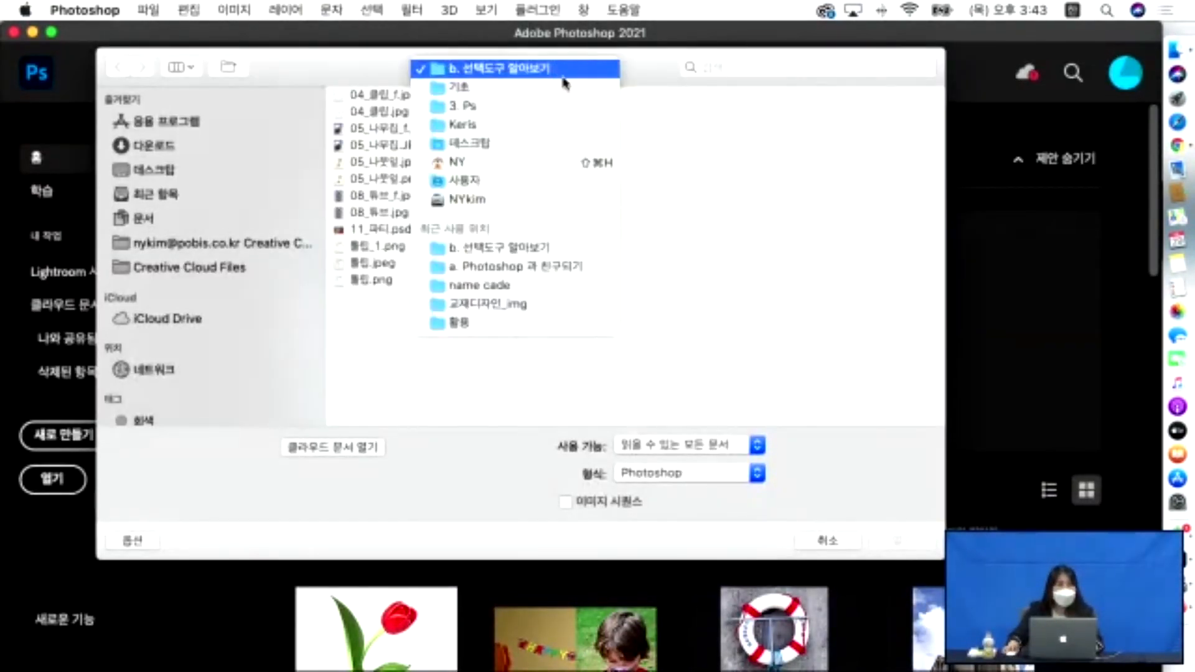
left_click(477, 89)
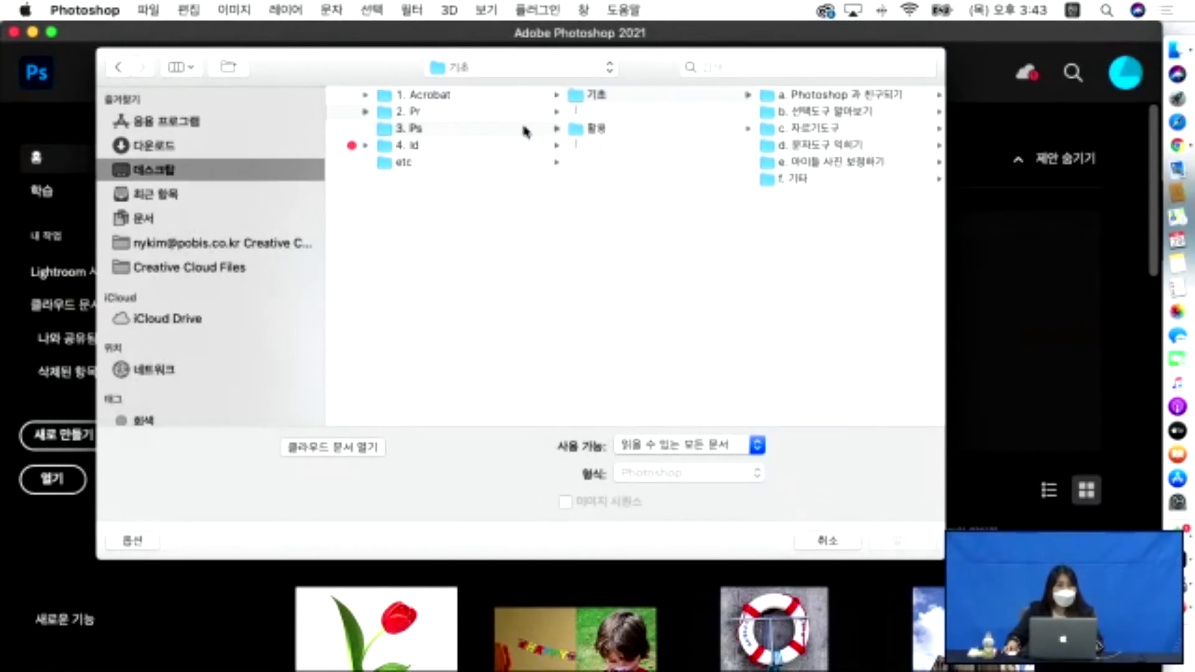
left_click(836, 130)
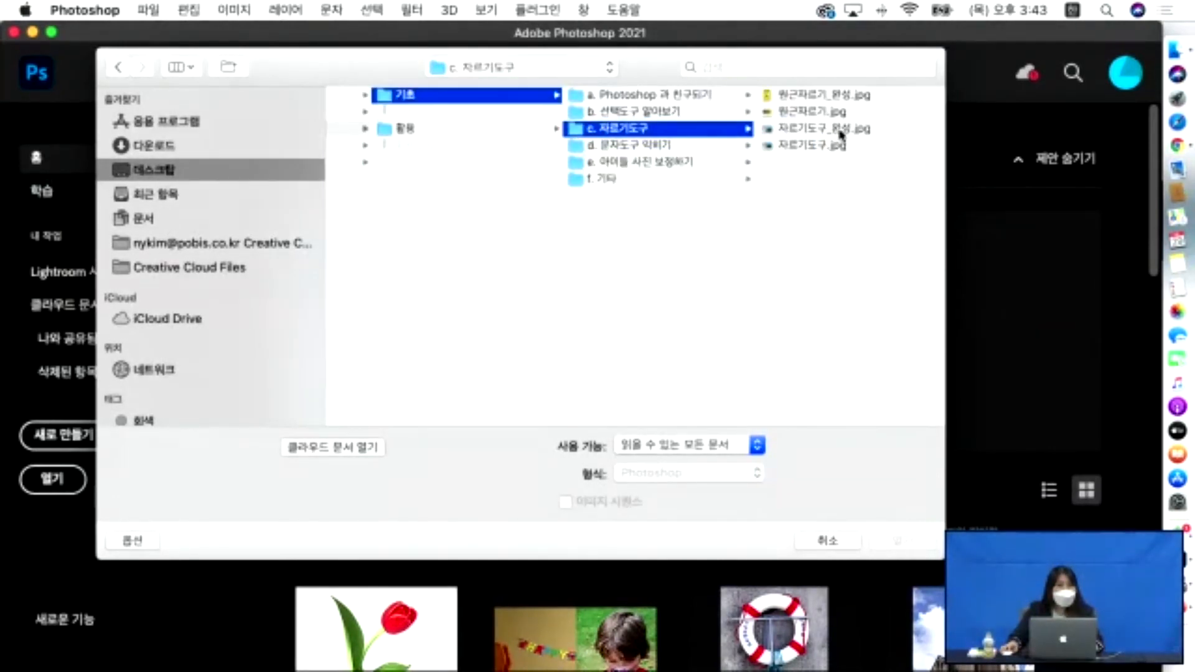
left_click(810, 98)
left_click(574, 115)
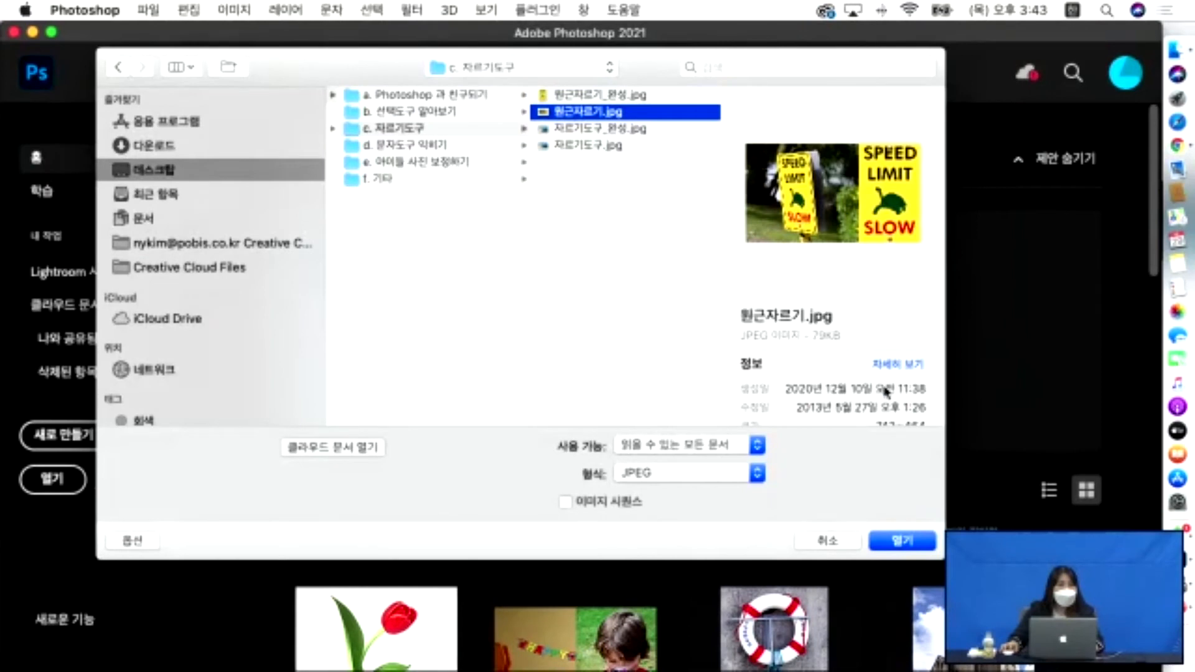
left_click(900, 541)
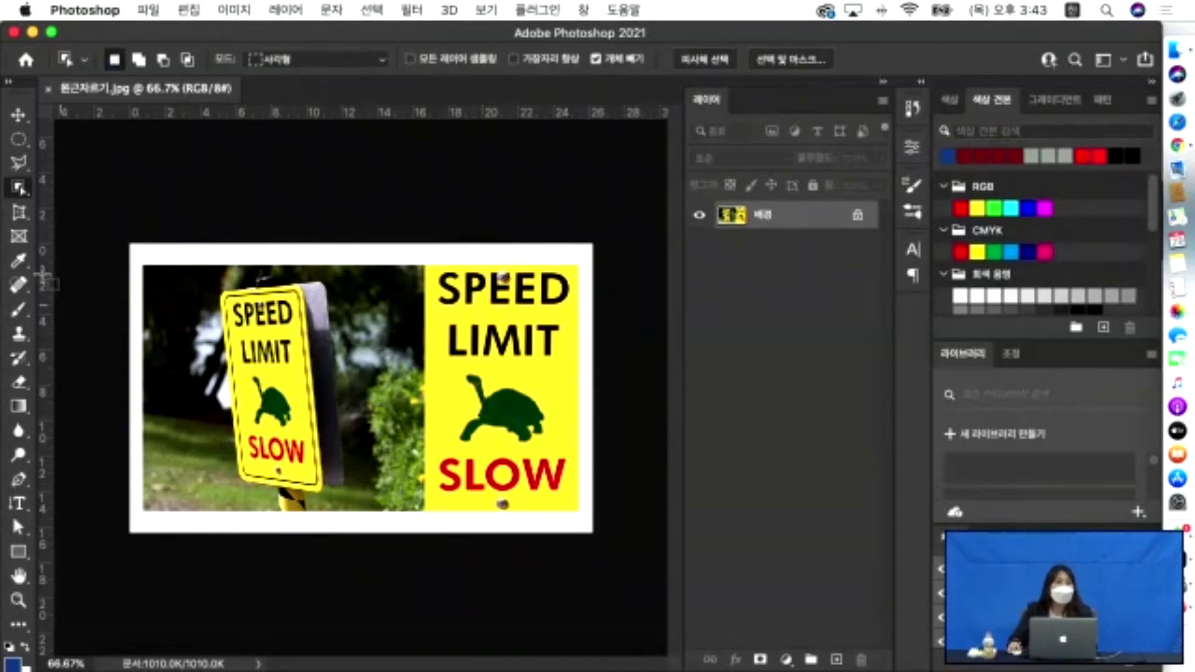
With the Perspective Crop tool, draw a crop frame around the slanted speed limit sign in the photo.
left_click(28, 213)
right_click(28, 213)
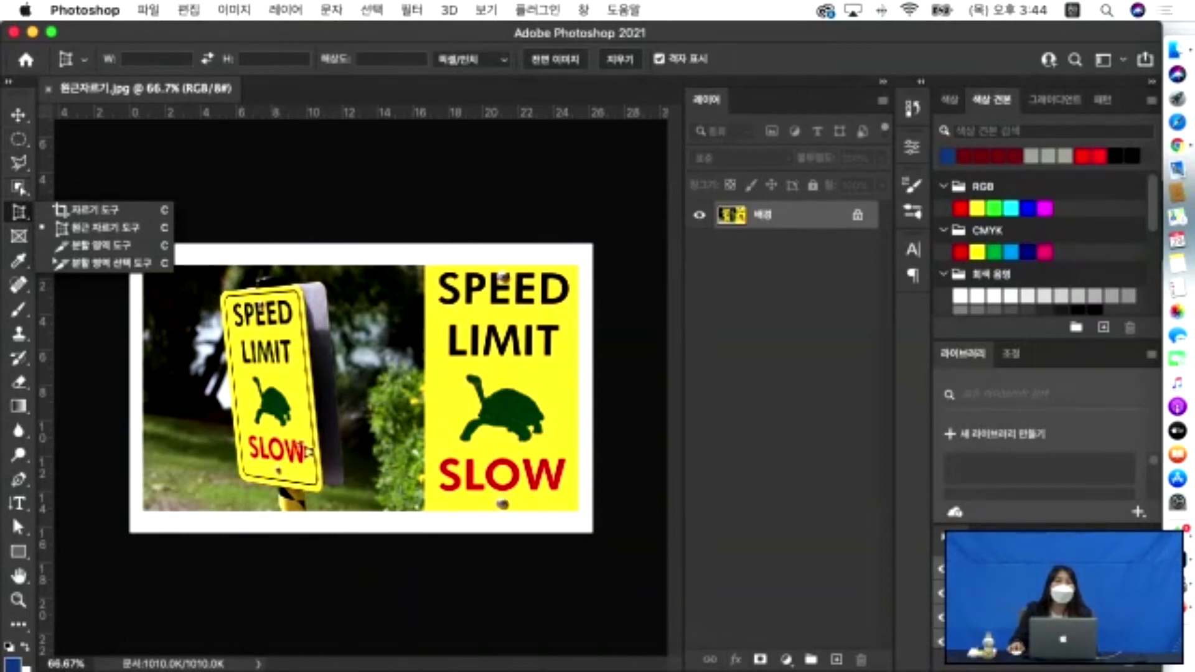
left_click(79, 235)
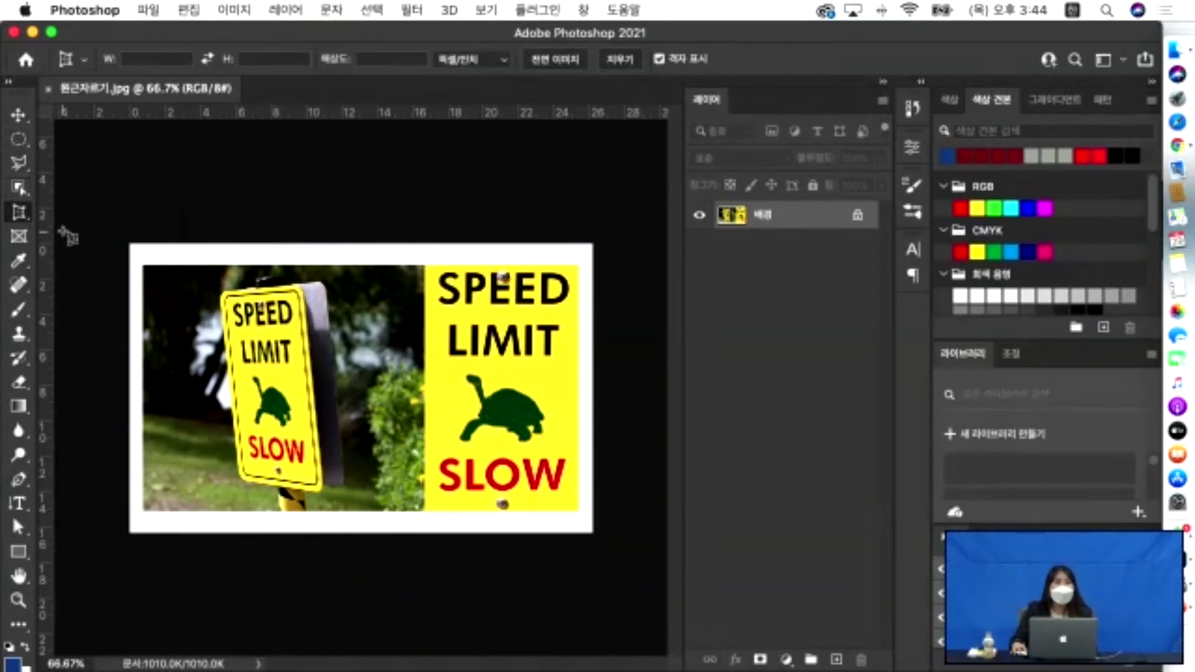
left_click_drag(209, 273, 346, 503)
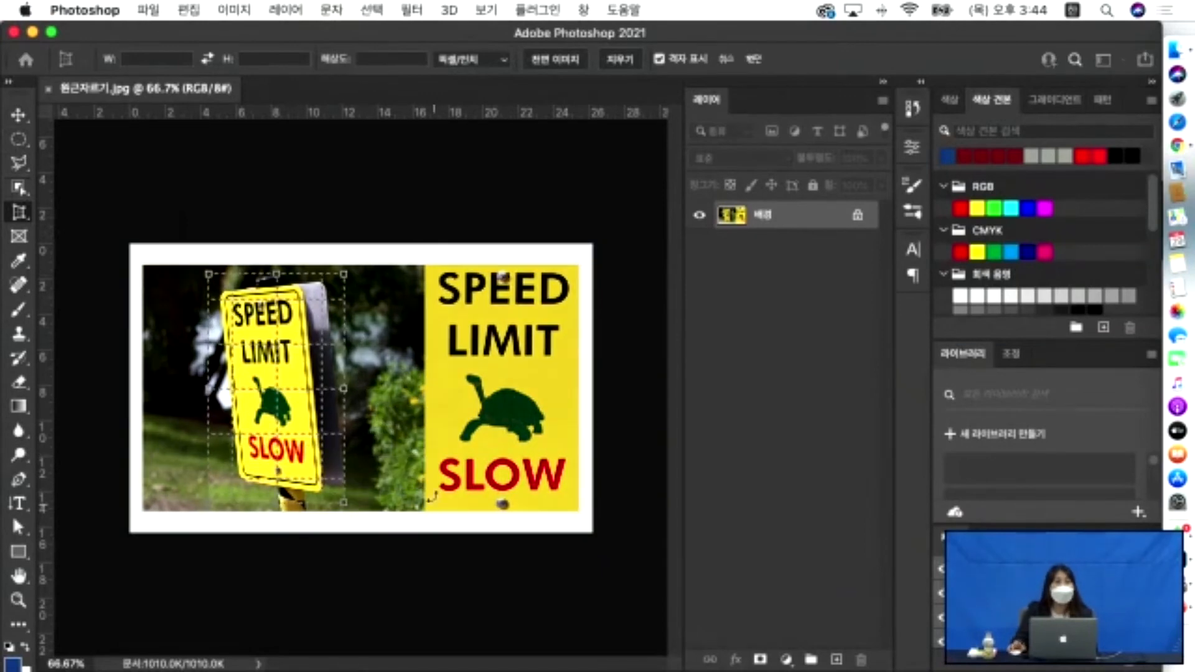
Fit the four corners of the crop frame to the slanted sign's yellow face and apply the perspective crop.
left_click_drag(210, 275, 221, 295)
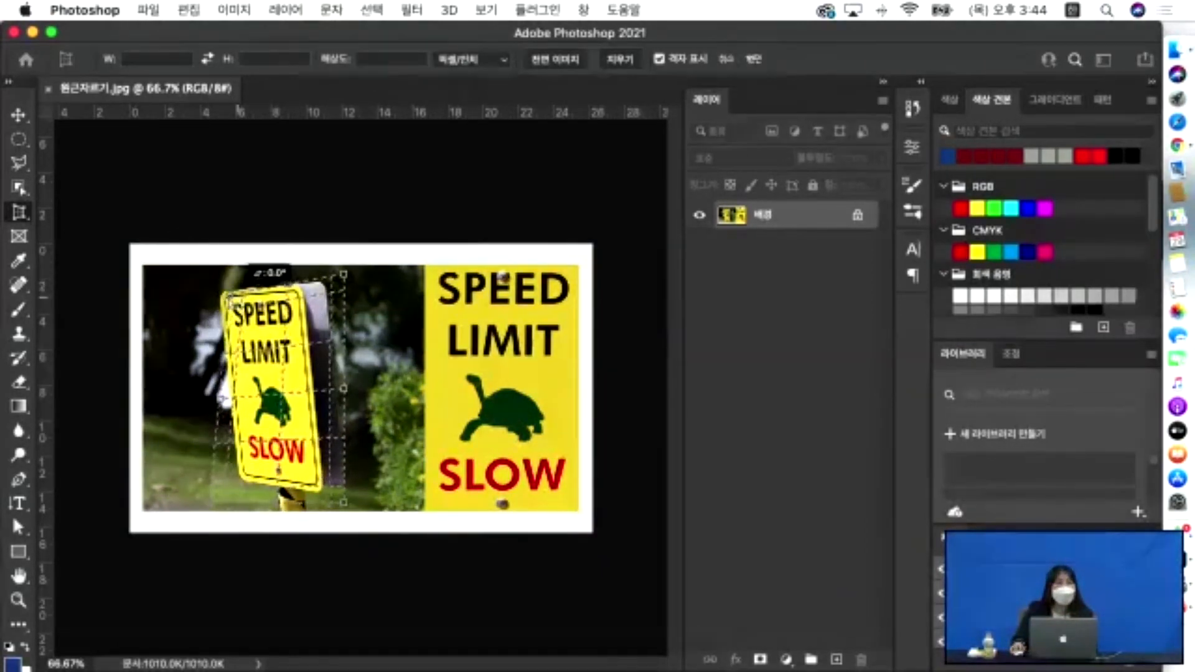
left_click_drag(346, 275, 301, 286)
left_click_drag(344, 501, 320, 492)
left_click_drag(216, 502, 242, 479)
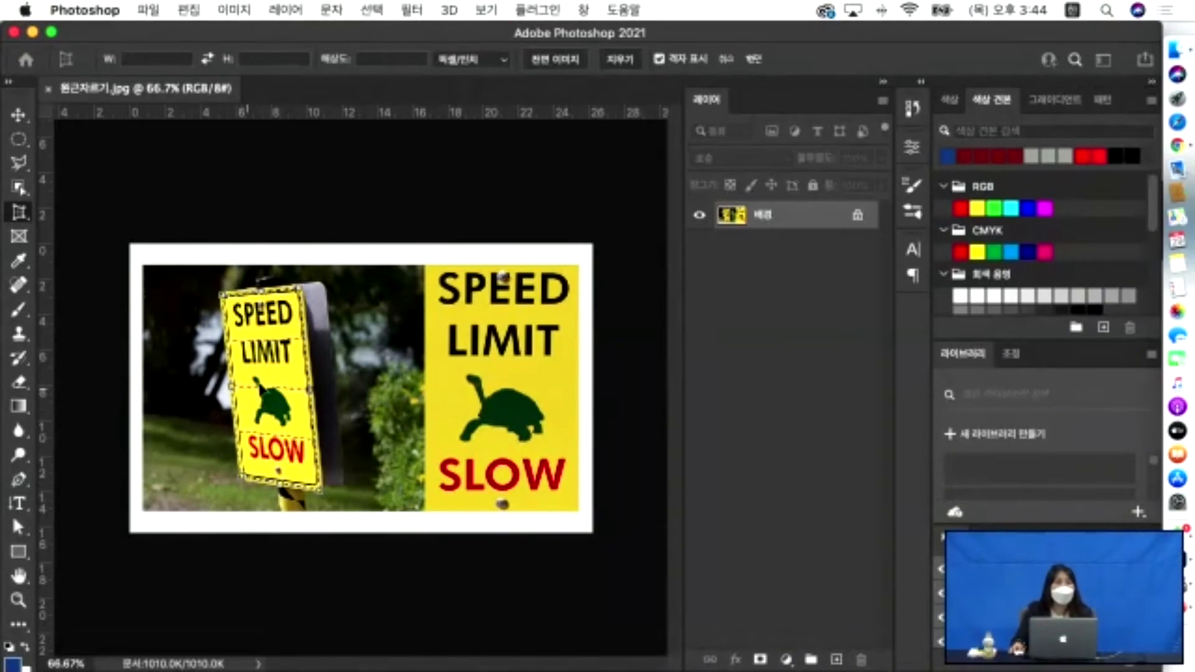
double_click(277, 361)
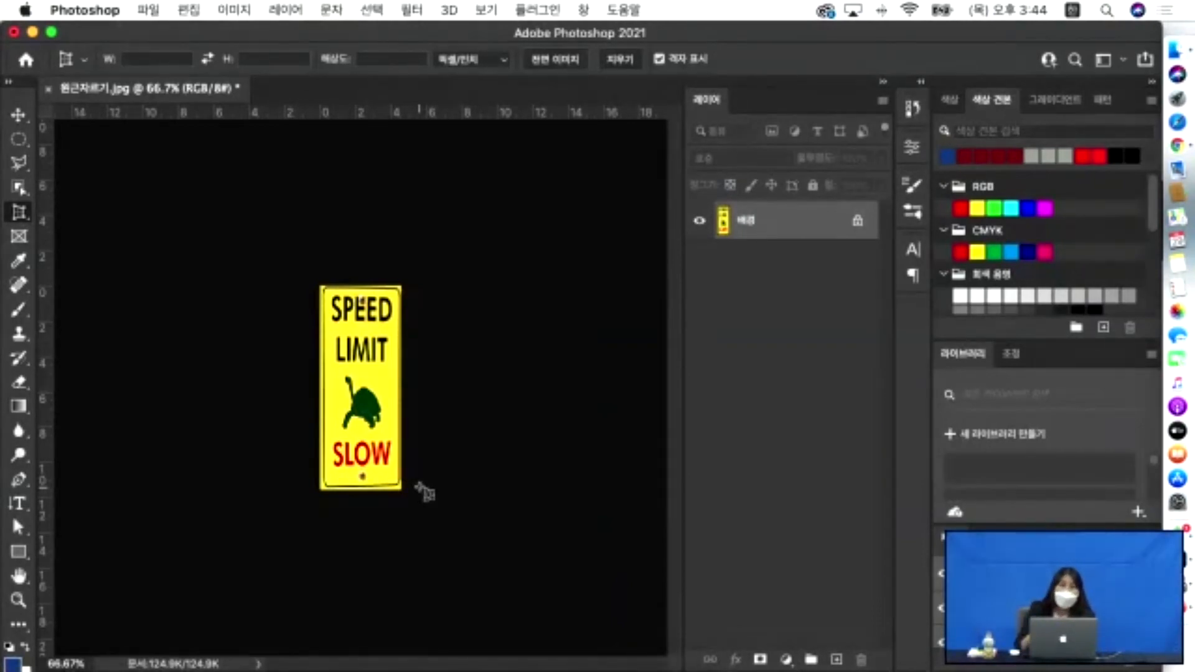
Resize the cropped sign image to a width of 8 cm with the width and height proportions unlinked.
left_click(234, 9)
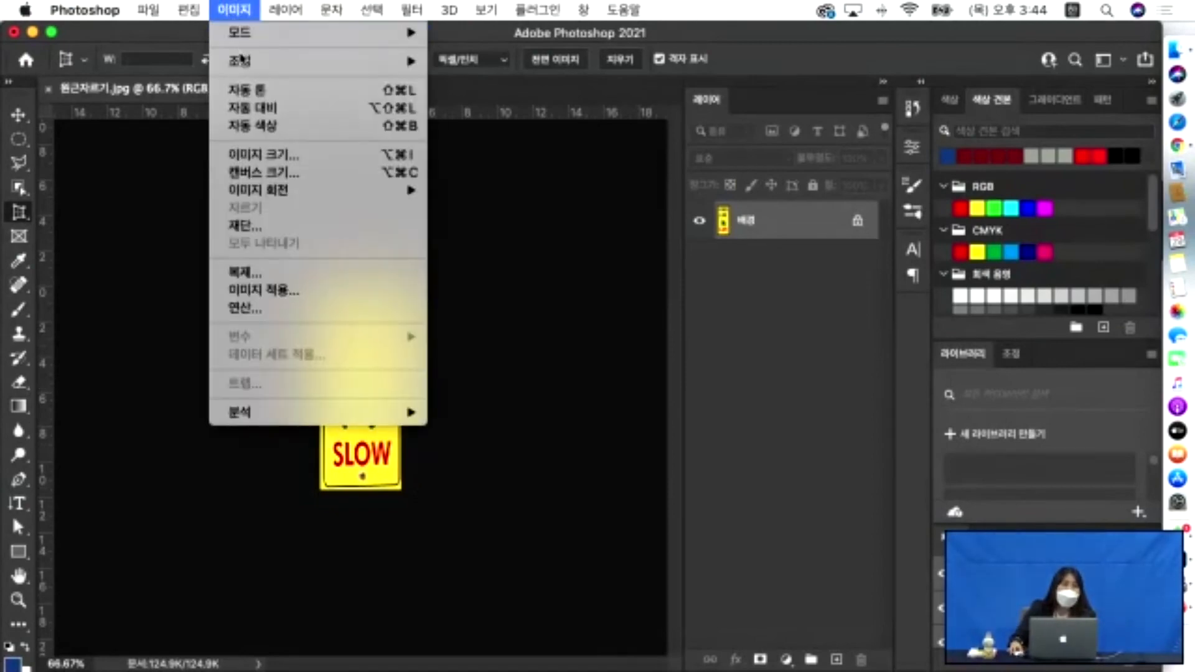
left_click(262, 155)
left_click_drag(551, 252, 573, 179)
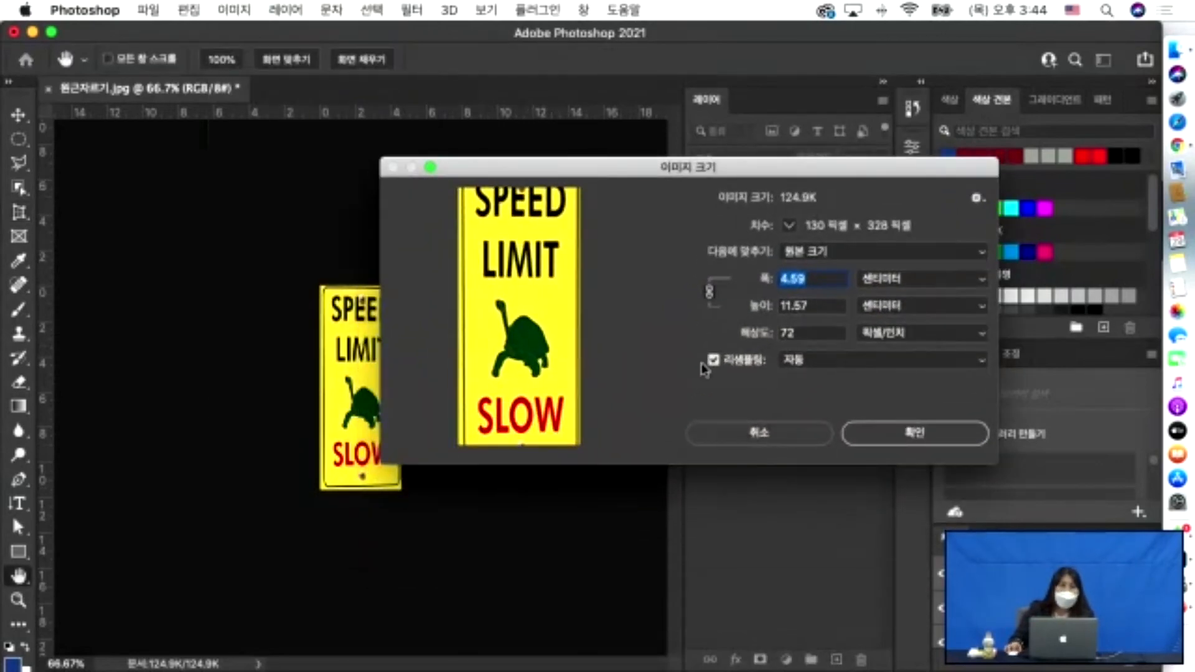
left_click(710, 297)
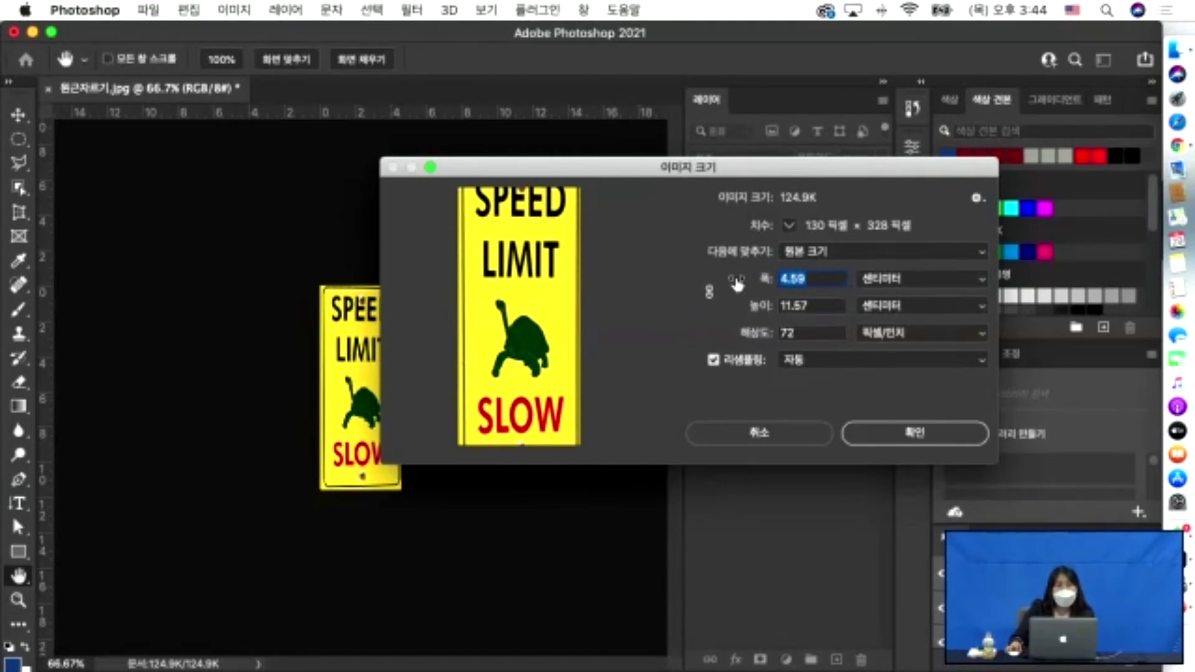
type("6")
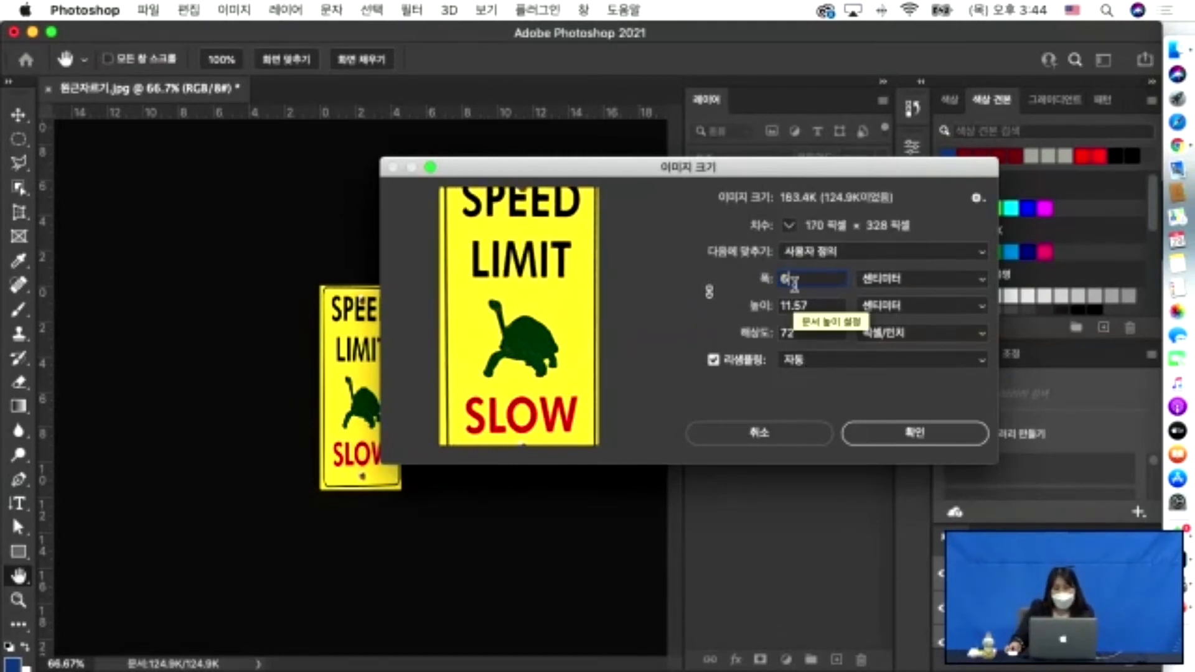
type("8")
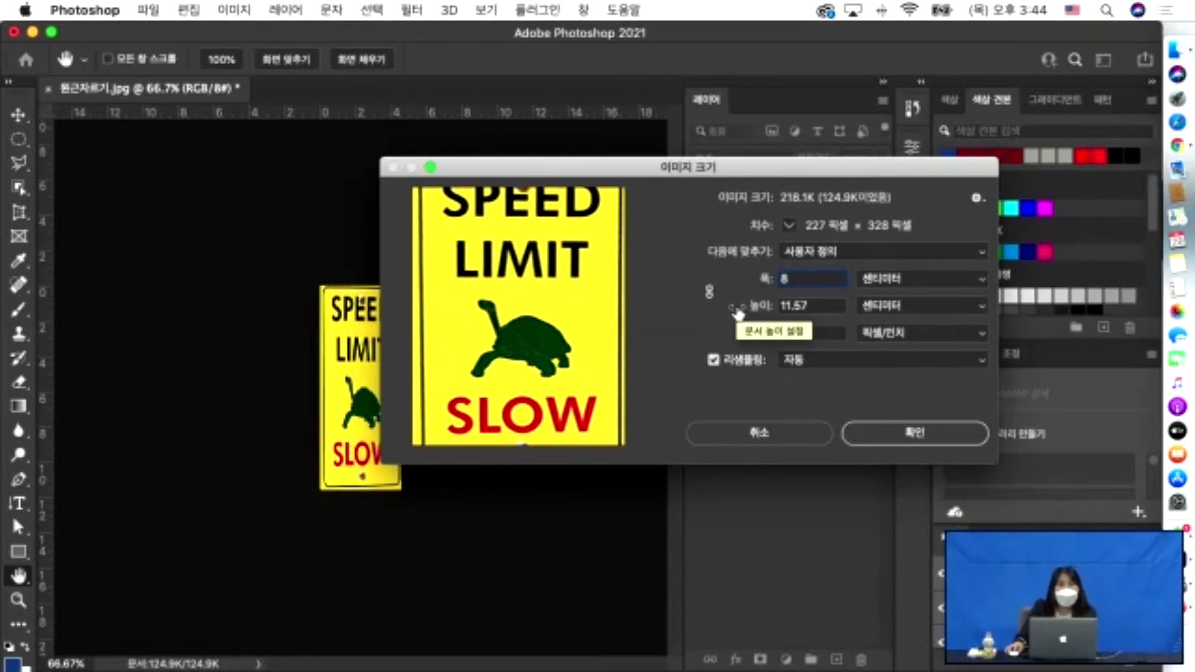
left_click(894, 439)
key("c")
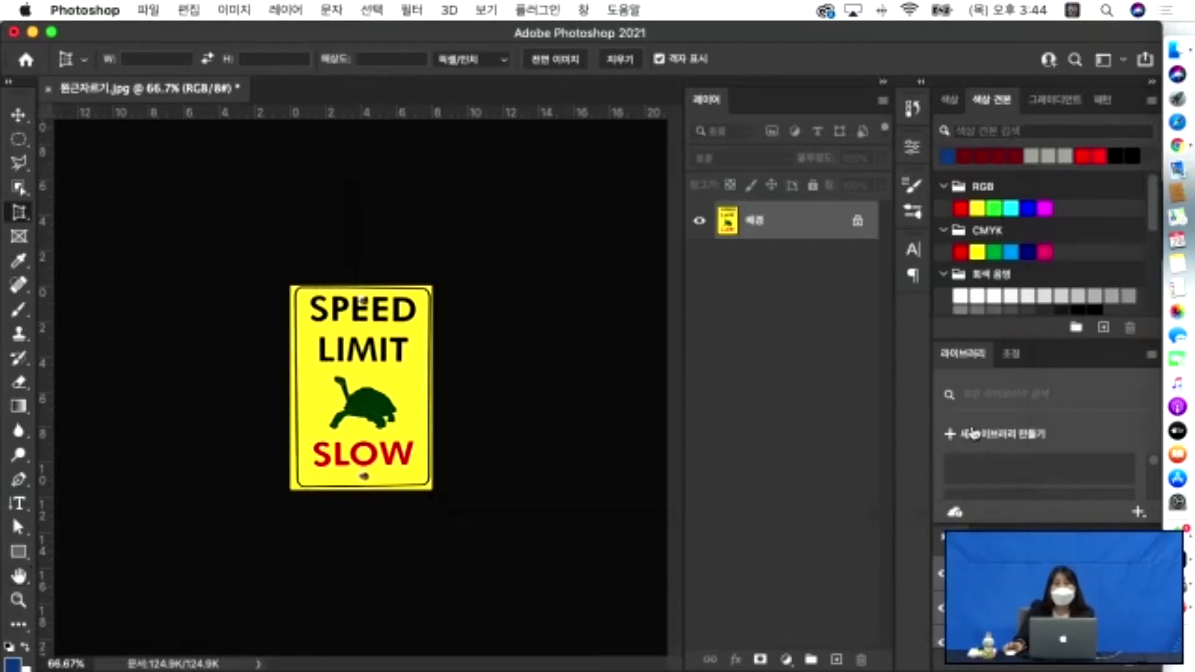
Open 자르기도구.jpg from the c. 자르기도구 folder.
left_click(18, 115)
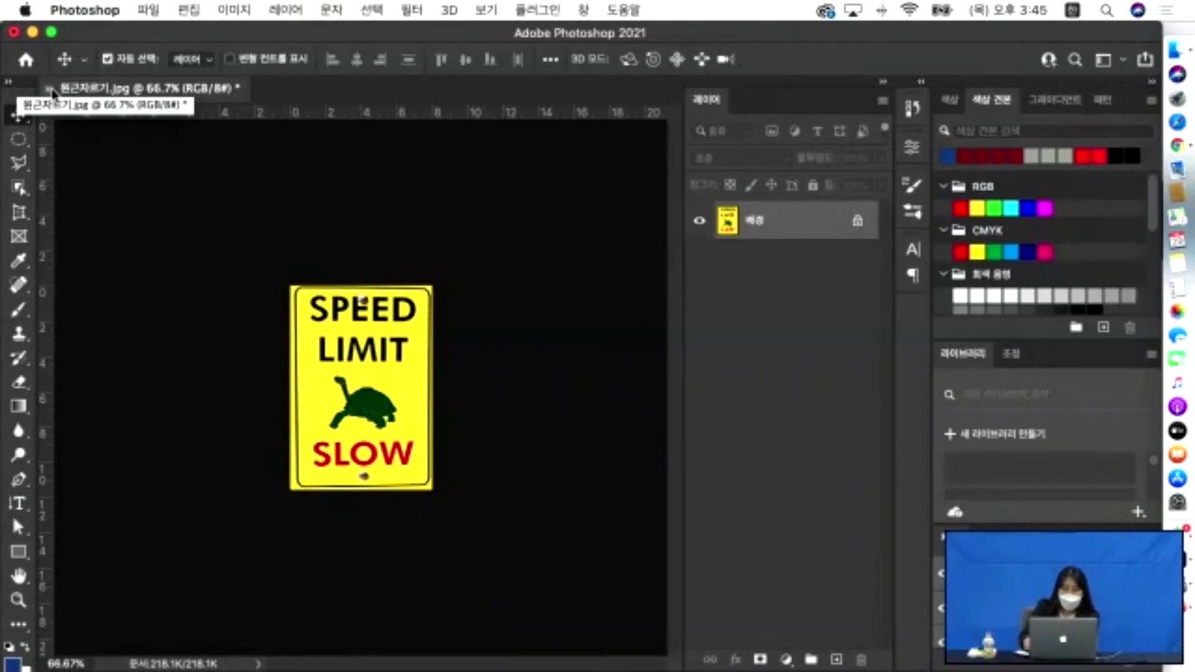
key("super+o")
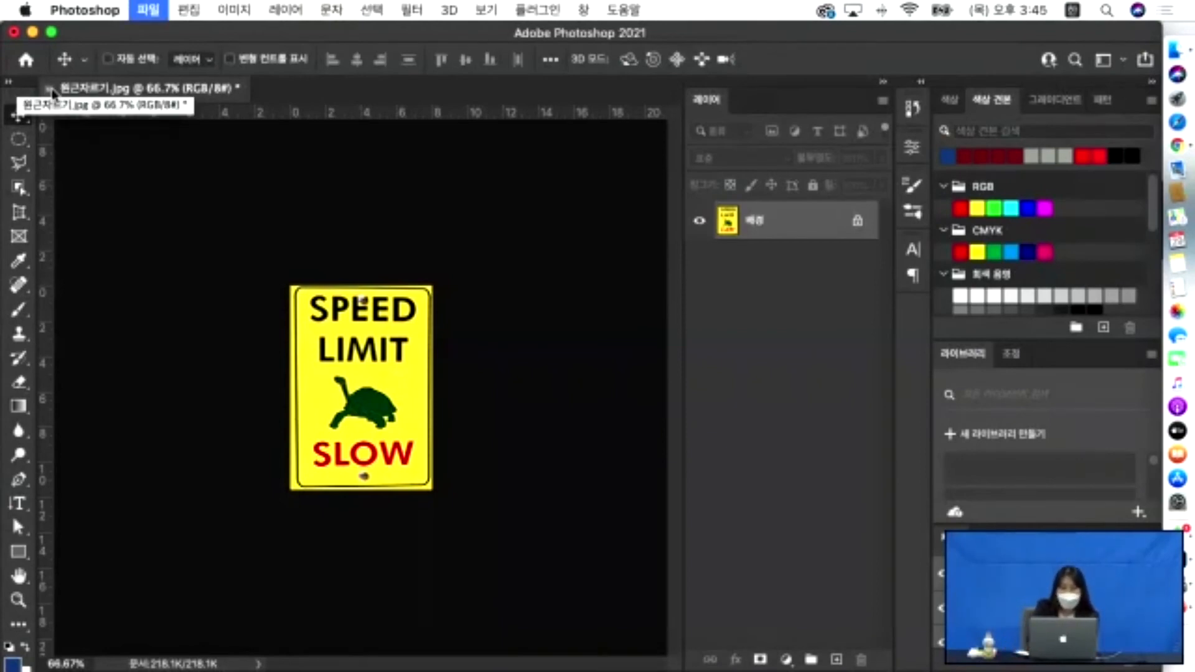
left_click(364, 129)
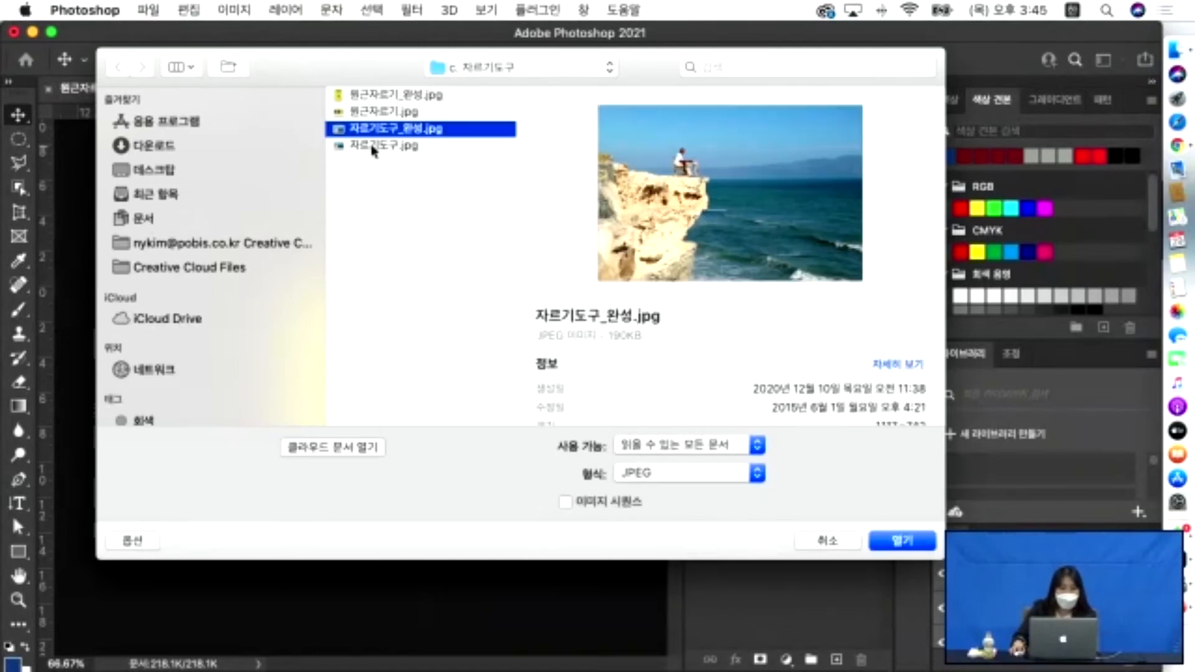
left_click(373, 146)
left_click(374, 129)
left_click(376, 146)
left_click(902, 541)
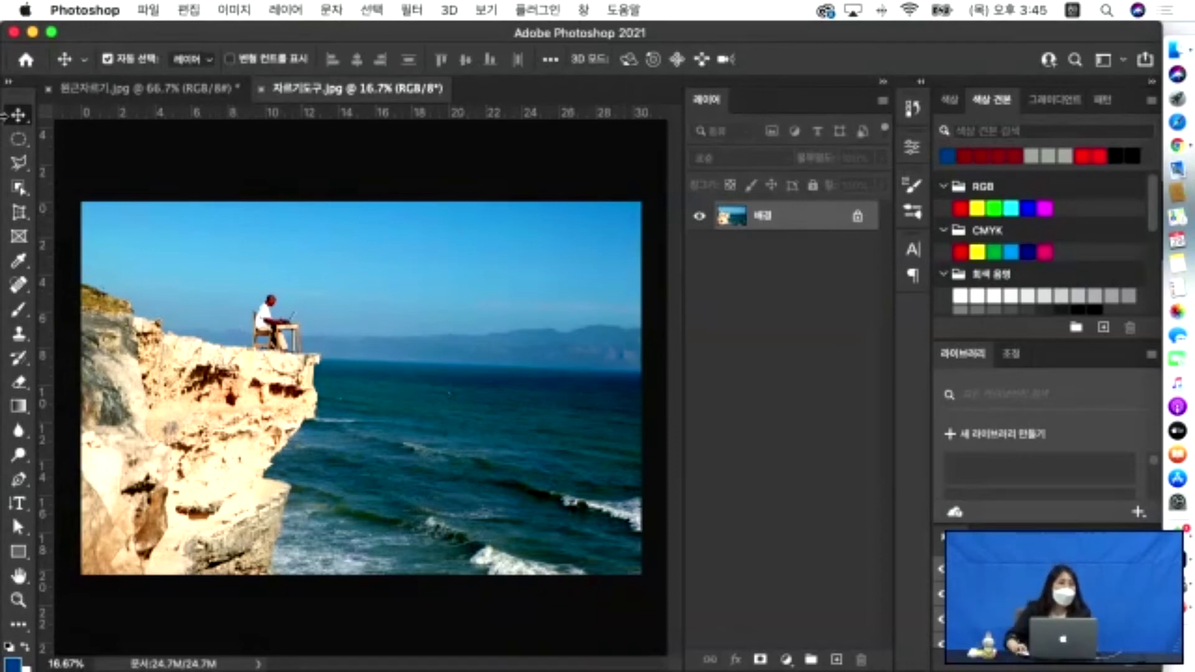
Switch from the Perspective Crop tool to the regular Crop tool for the cliff photo.
left_click(17, 165)
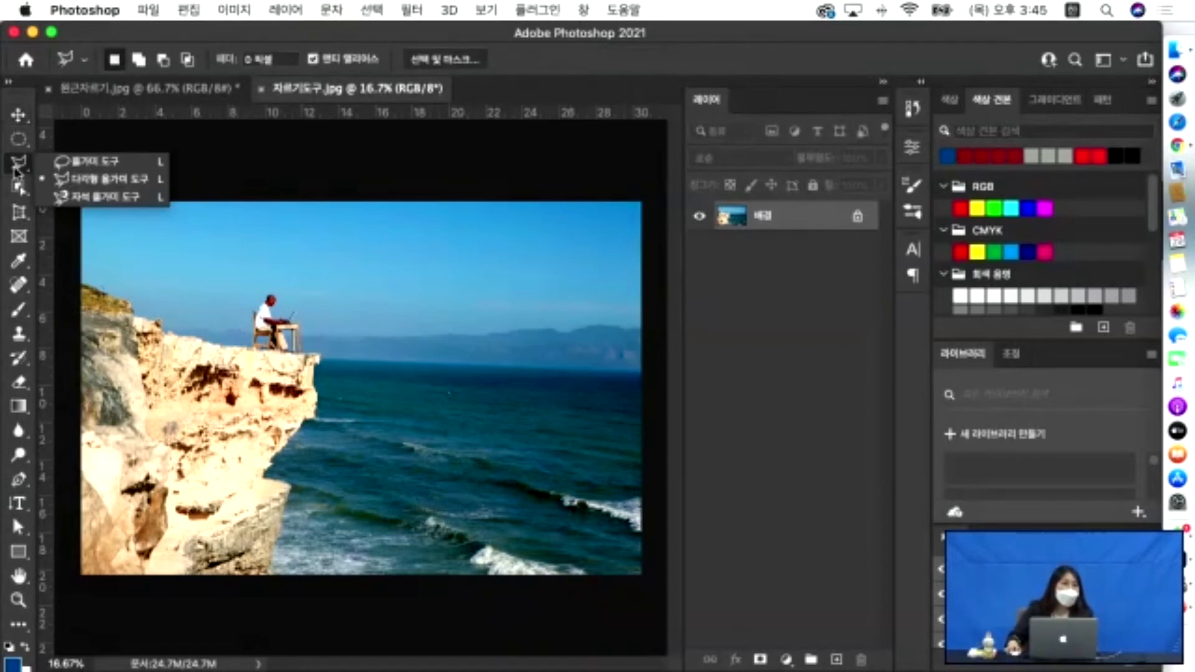
left_click(22, 190)
left_click(23, 213)
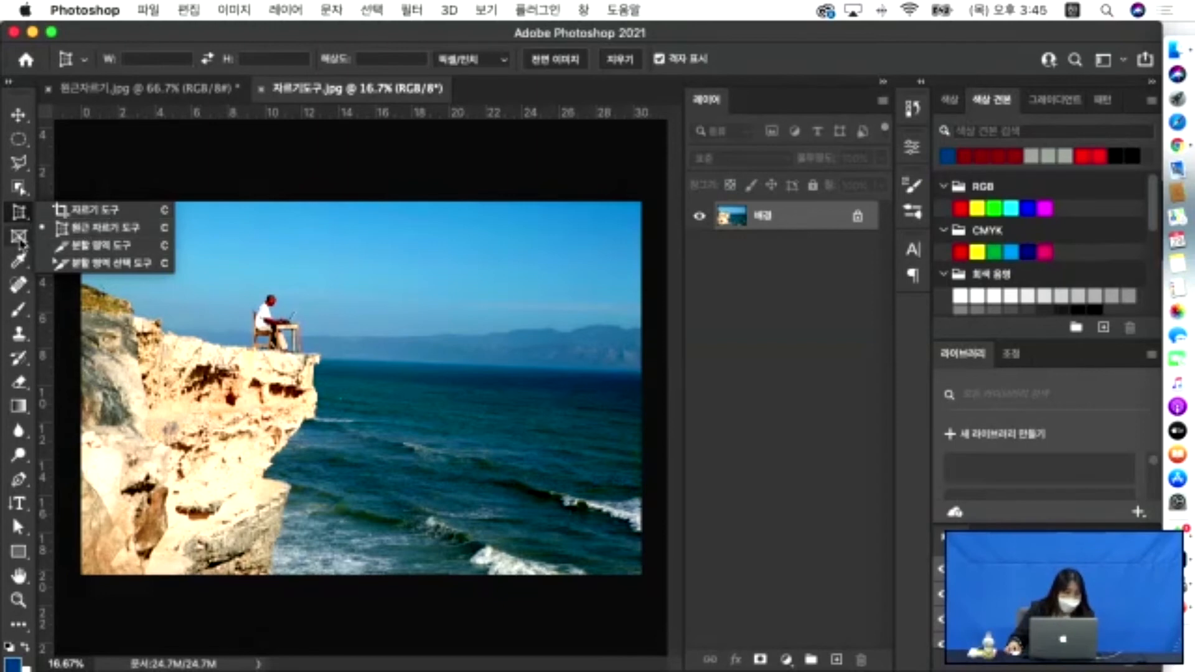
left_click(23, 288)
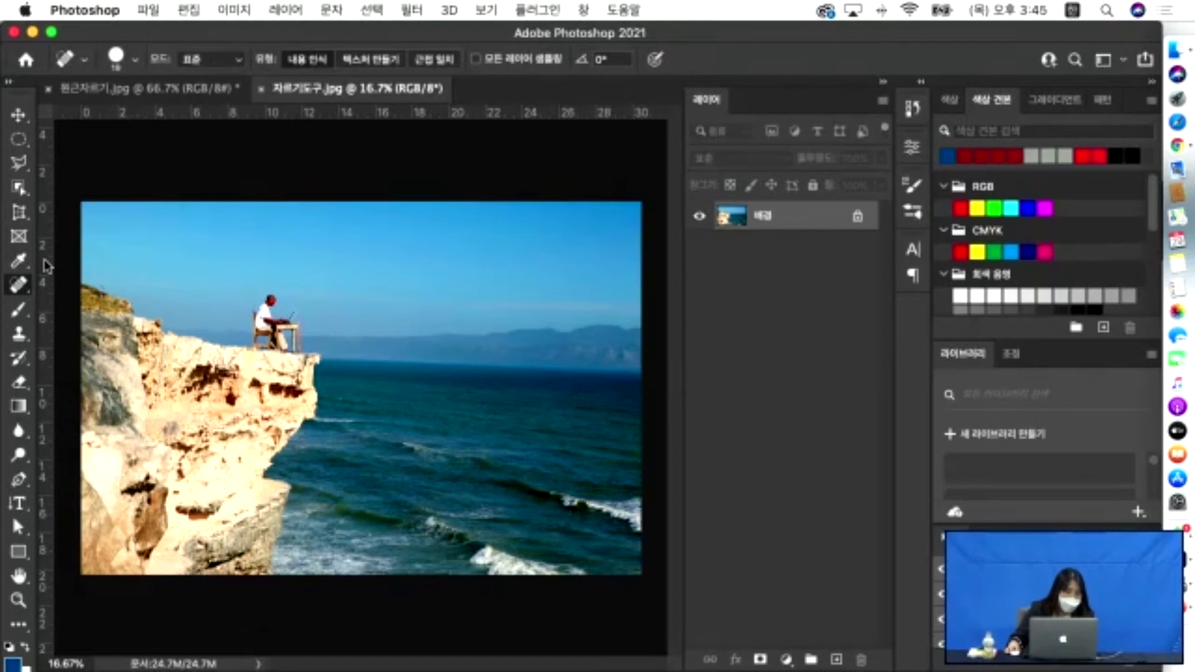
left_click(20, 212)
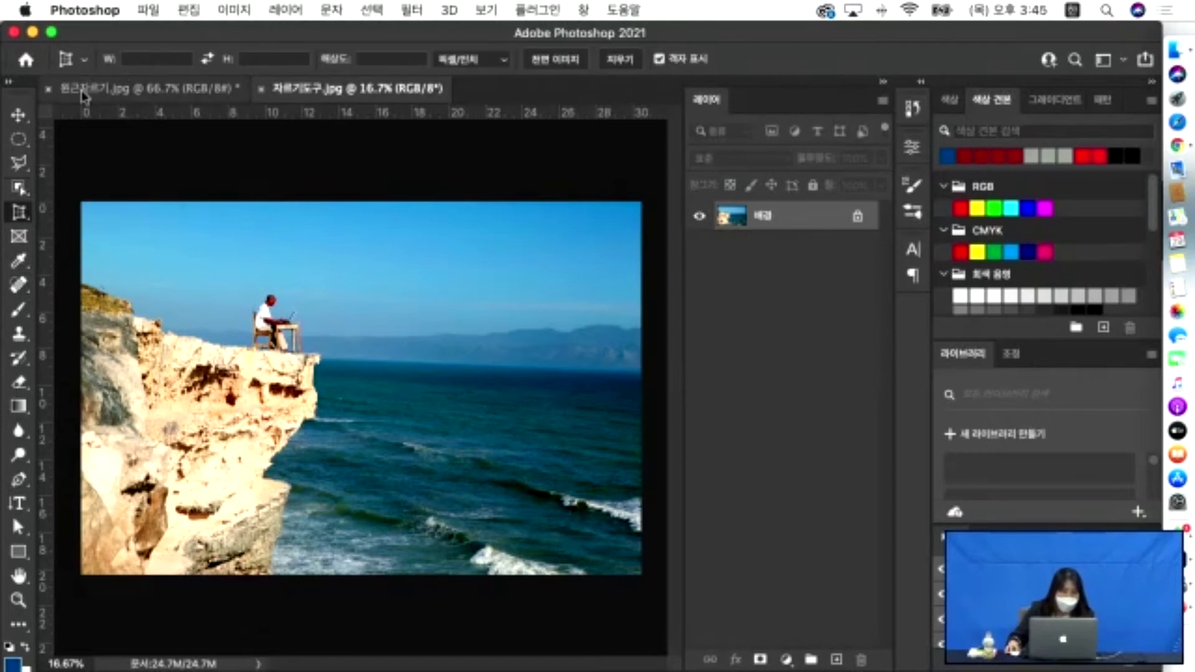
left_click(20, 213)
left_click(88, 215)
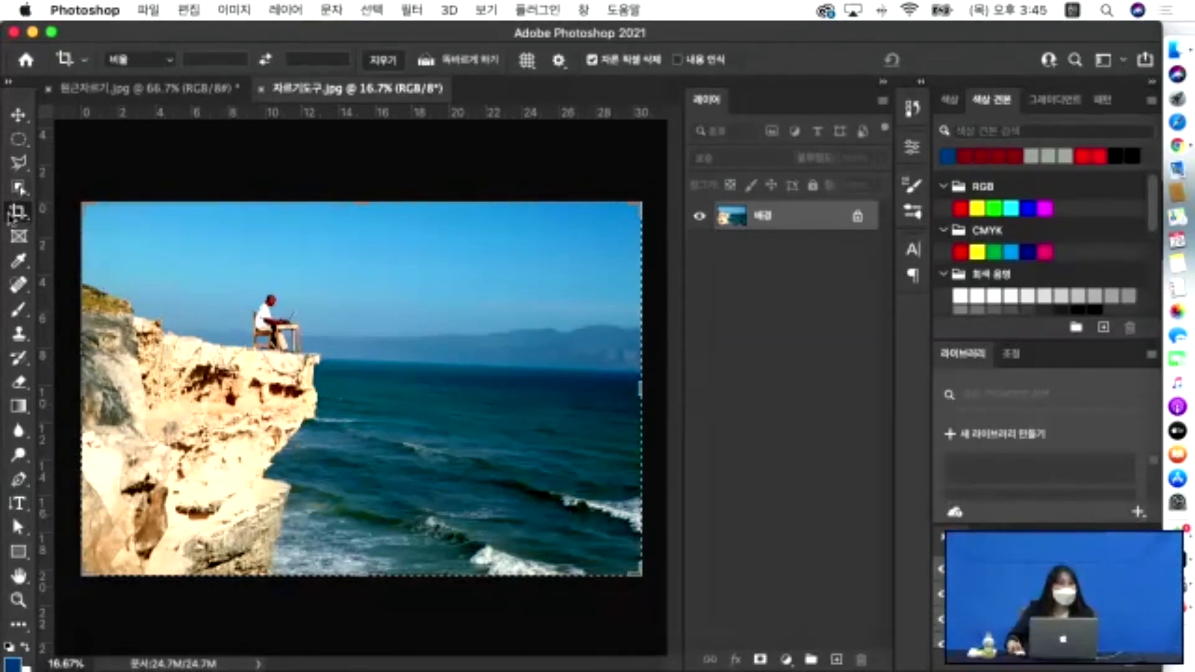
left_click(18, 215)
left_click(70, 215)
left_click(14, 218)
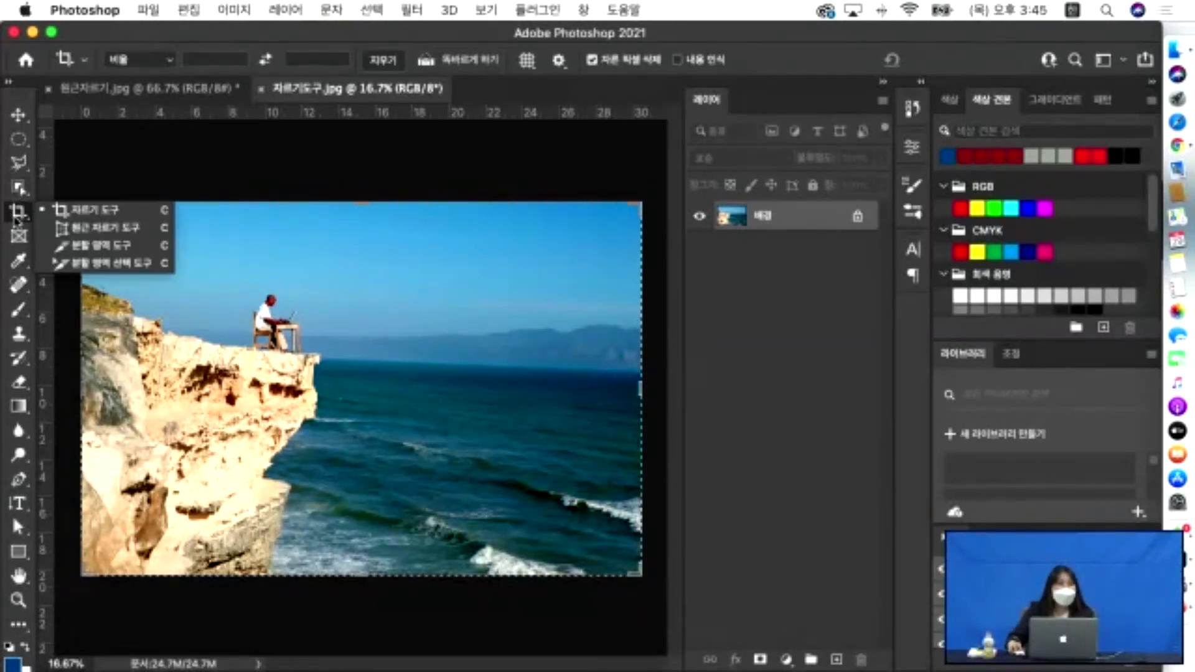
left_click(70, 219)
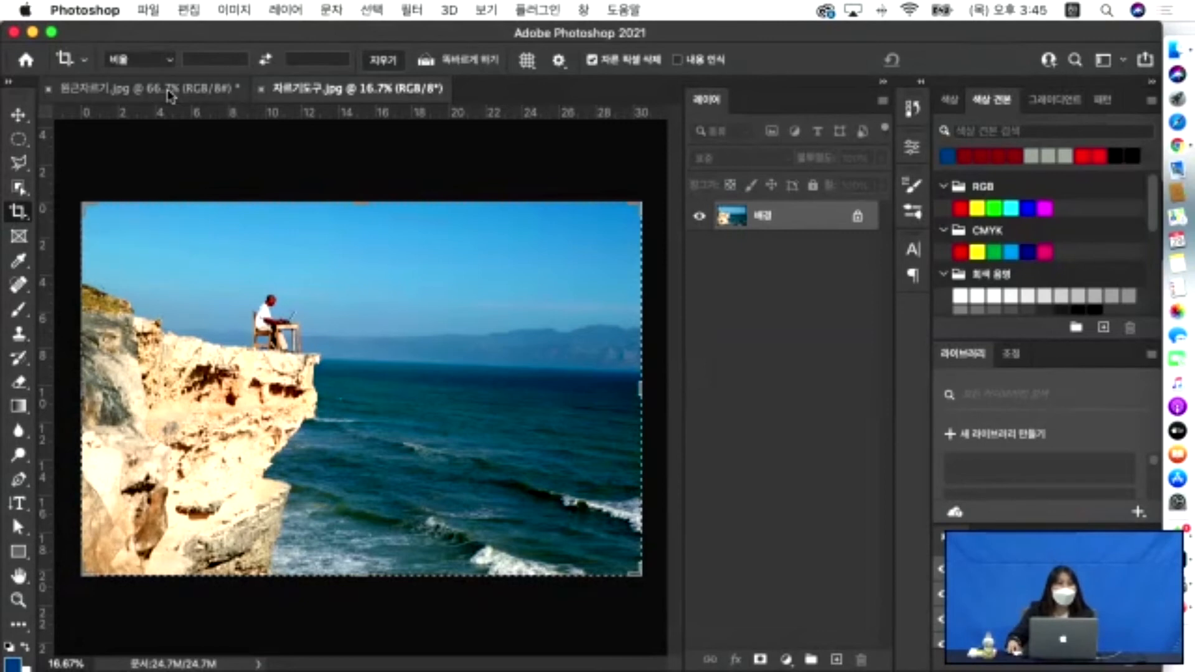
Try straightening the cliff photo along the sea horizon with the automatic crop frame, and undo the applied crop.
left_click(426, 63)
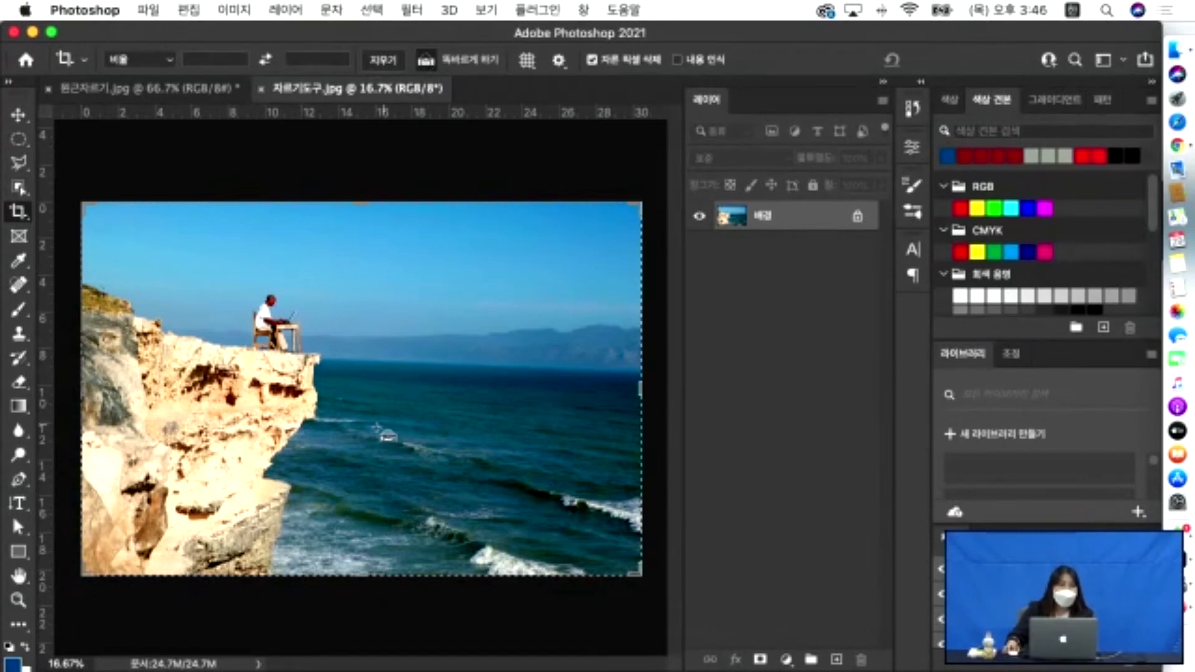
left_click_drag(324, 366, 635, 383)
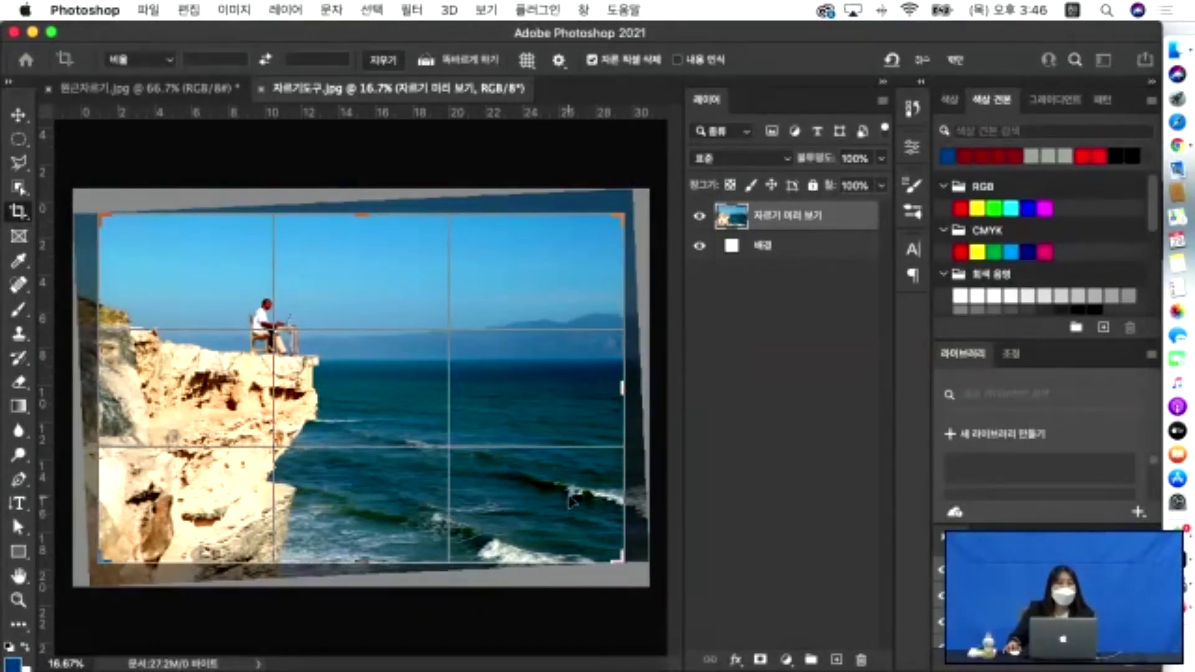
key("Return")
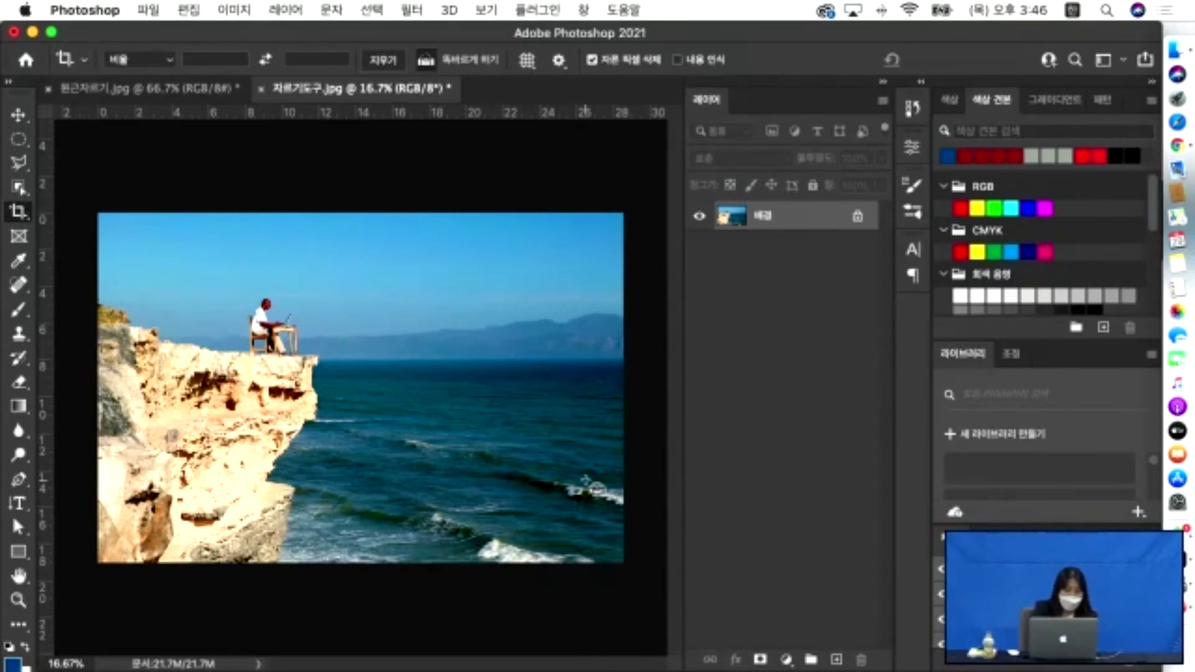
key("super+z")
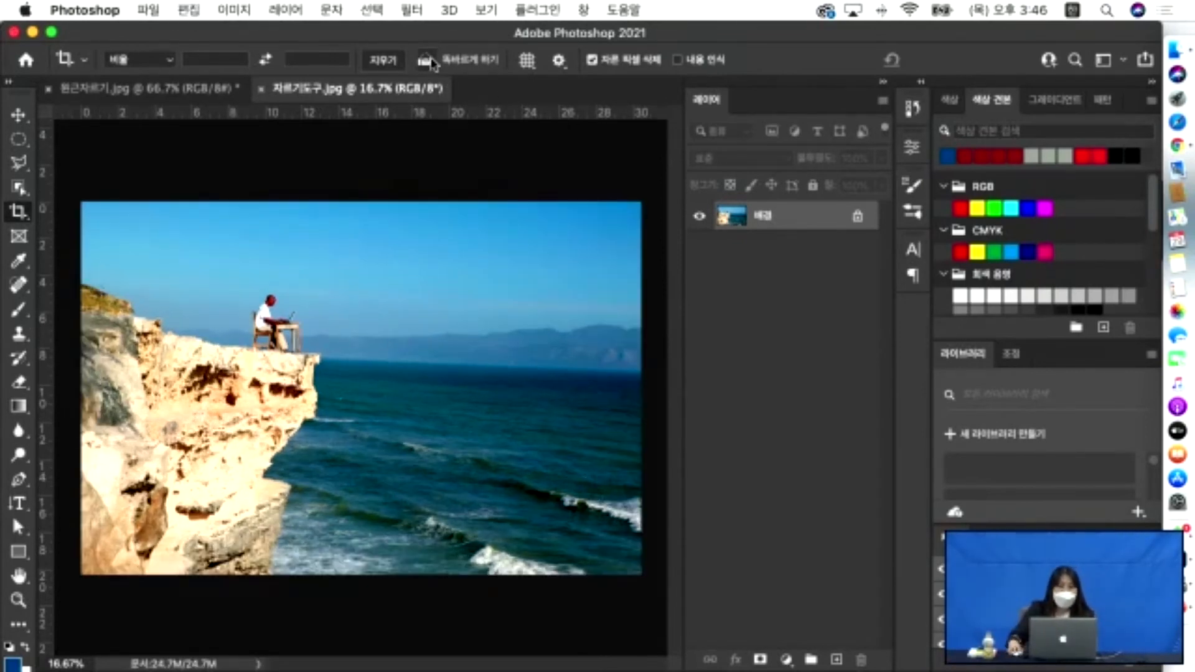
Straighten the cliff photo along the sea horizon and apply the crop with all four frame edges extended around the whole rotated image.
left_click_drag(319, 359, 643, 374)
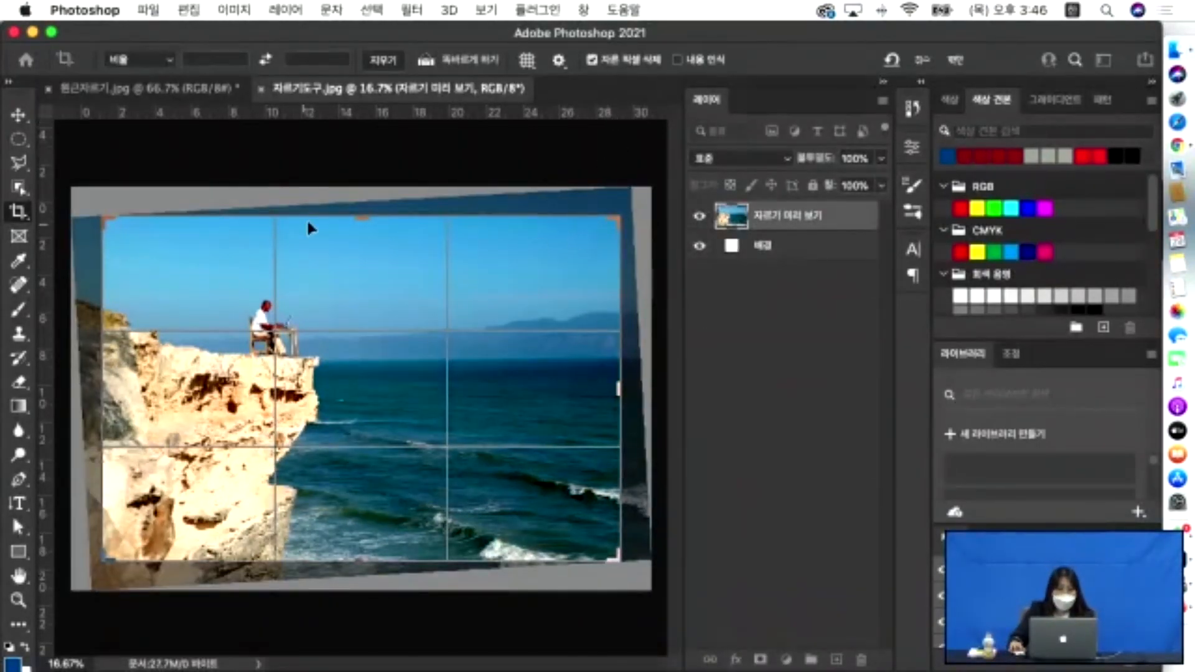
mouse_move(361, 218)
left_mouse_down()
mouse_move(361, 192)
mouse_move(362, 202)
left_mouse_up()
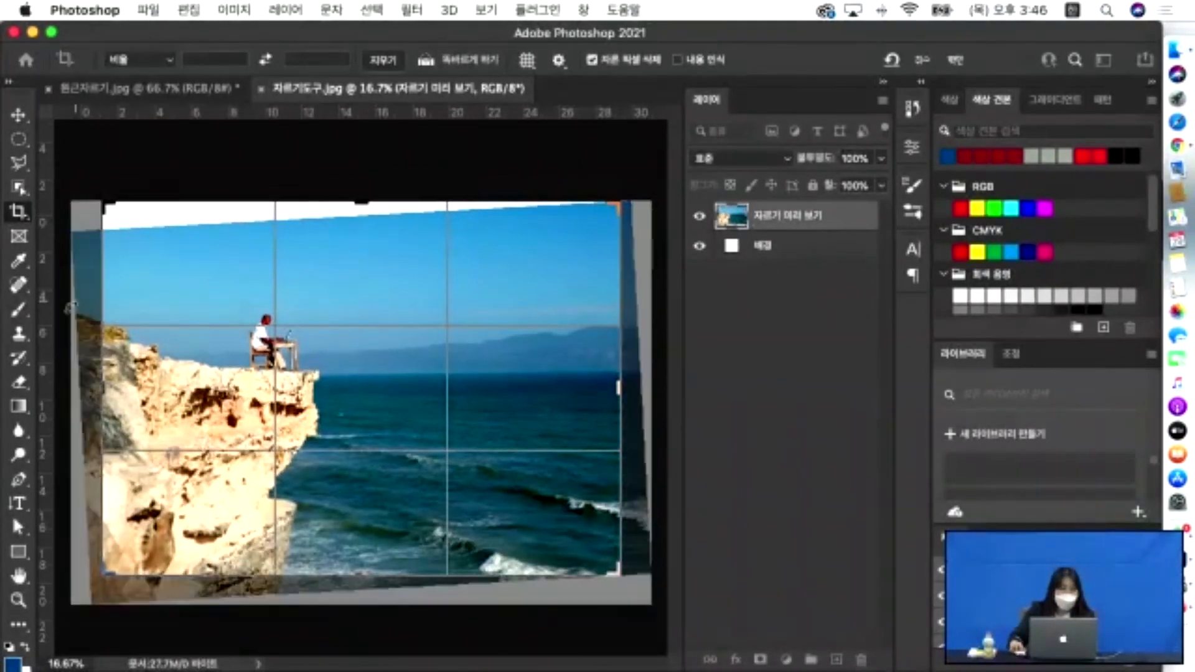
mouse_move(109, 386)
left_mouse_down()
mouse_move(78, 387)
mouse_move(90, 388)
left_mouse_up()
left_click_drag(634, 387, 652, 387)
left_click_drag(366, 577, 361, 589)
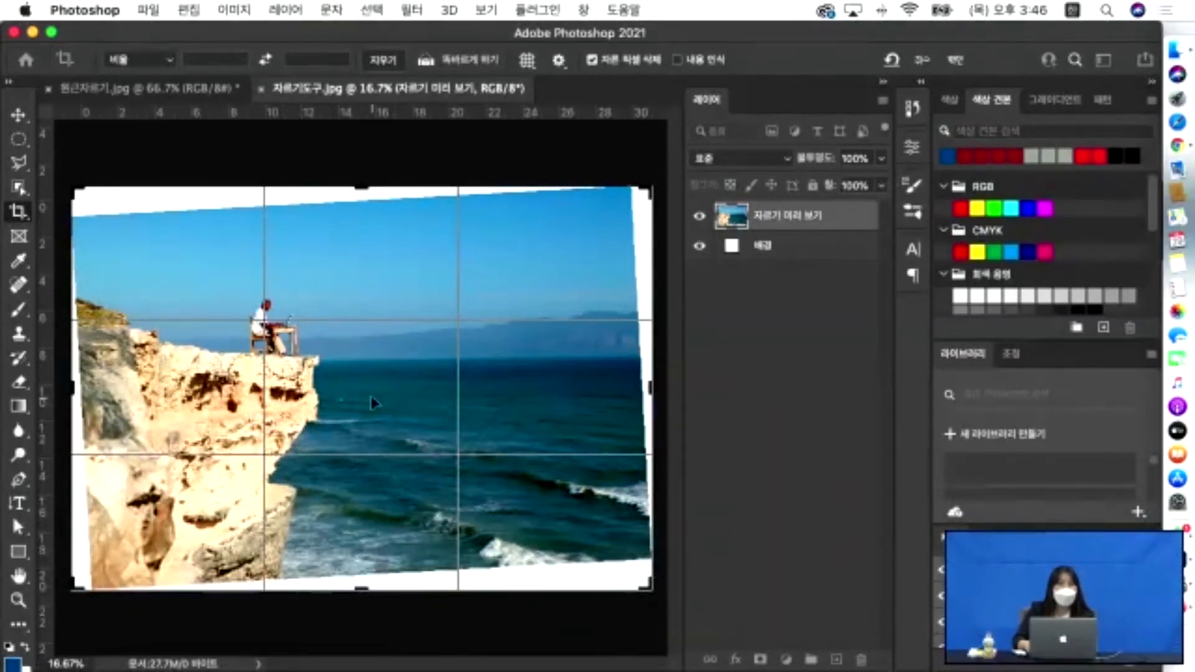
key("Return")
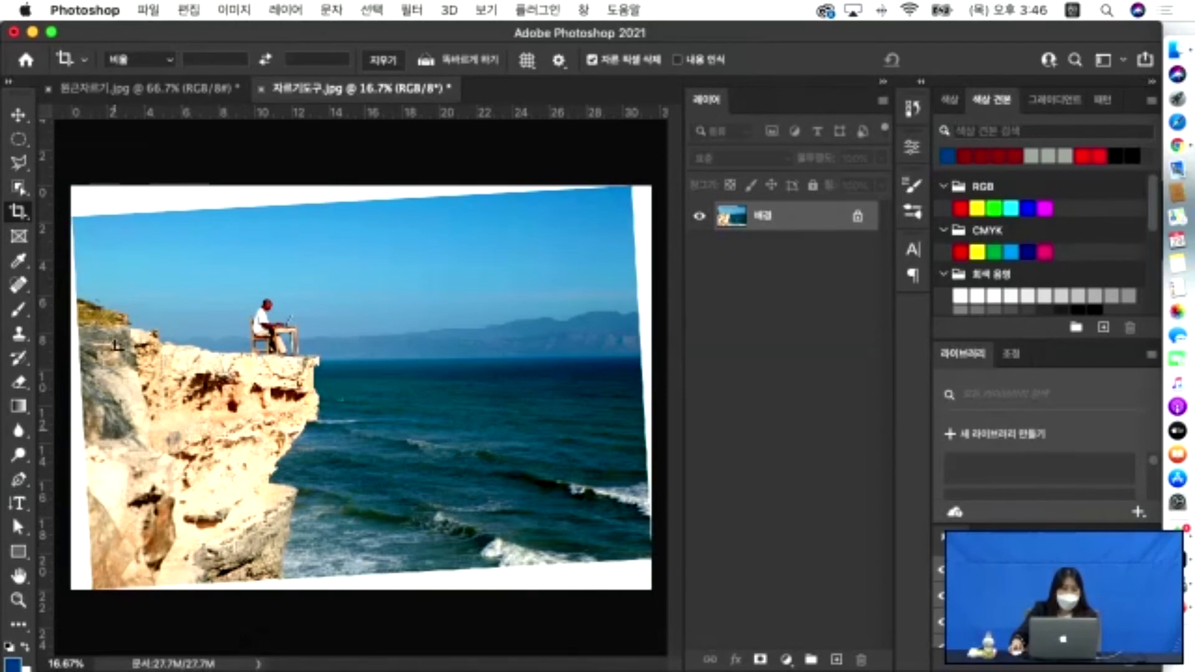
Try to select the white border around the rotated photo with the Magic Wand tool.
left_click(20, 140)
left_click(20, 163)
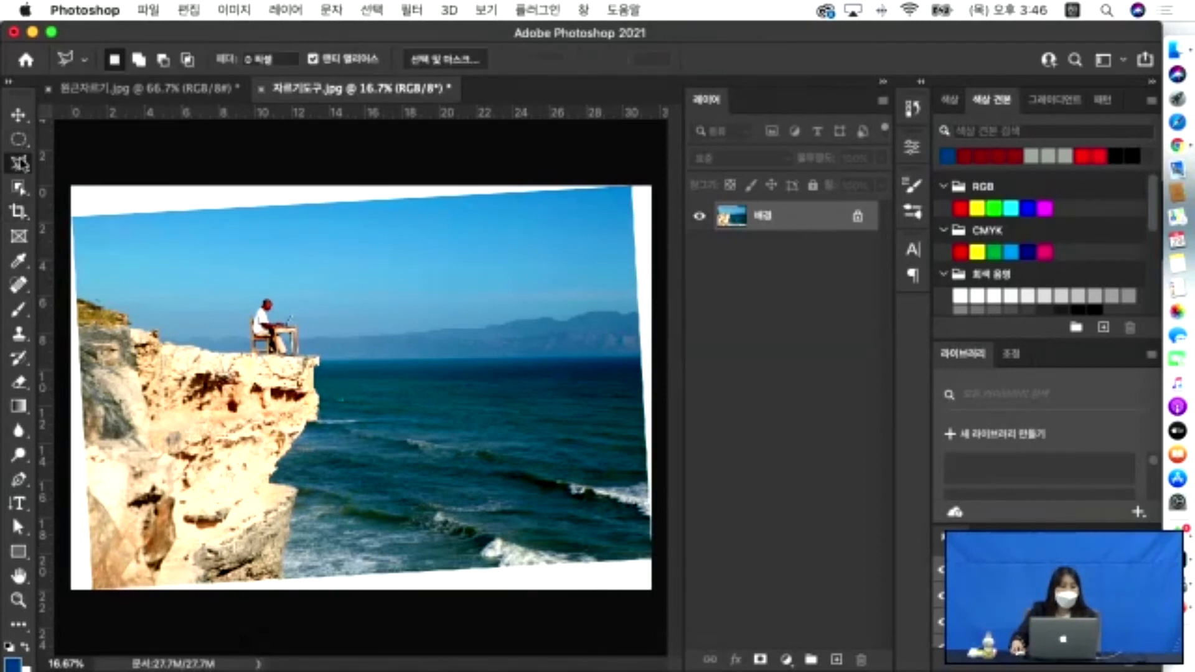
left_click(19, 187)
left_click(19, 187)
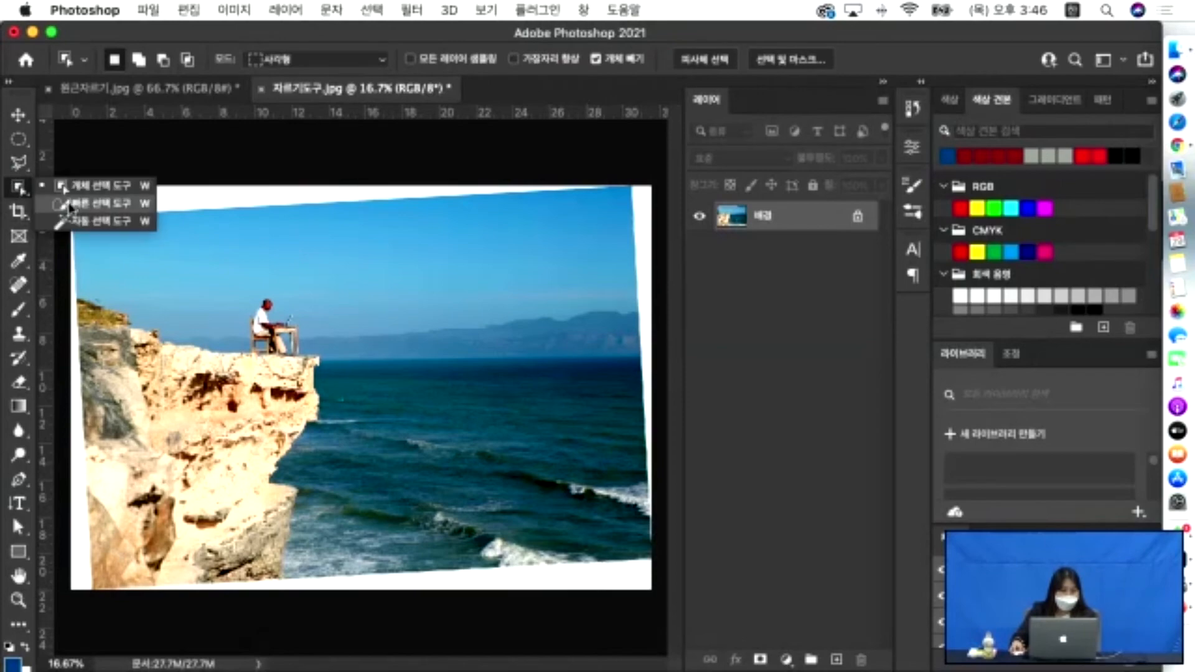
left_click(78, 221)
left_click(171, 210)
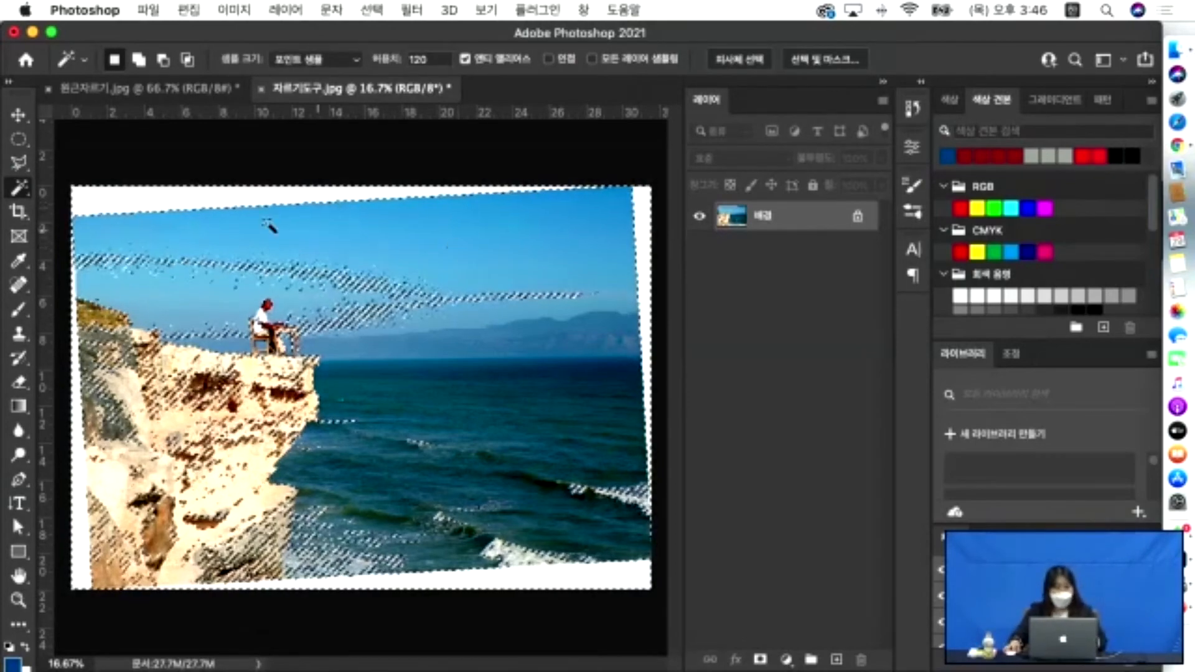
Reset the Magic Wand tool to its defaults and select the white border along the photo's top and left edges.
left_click(80, 61)
right_click(81, 62)
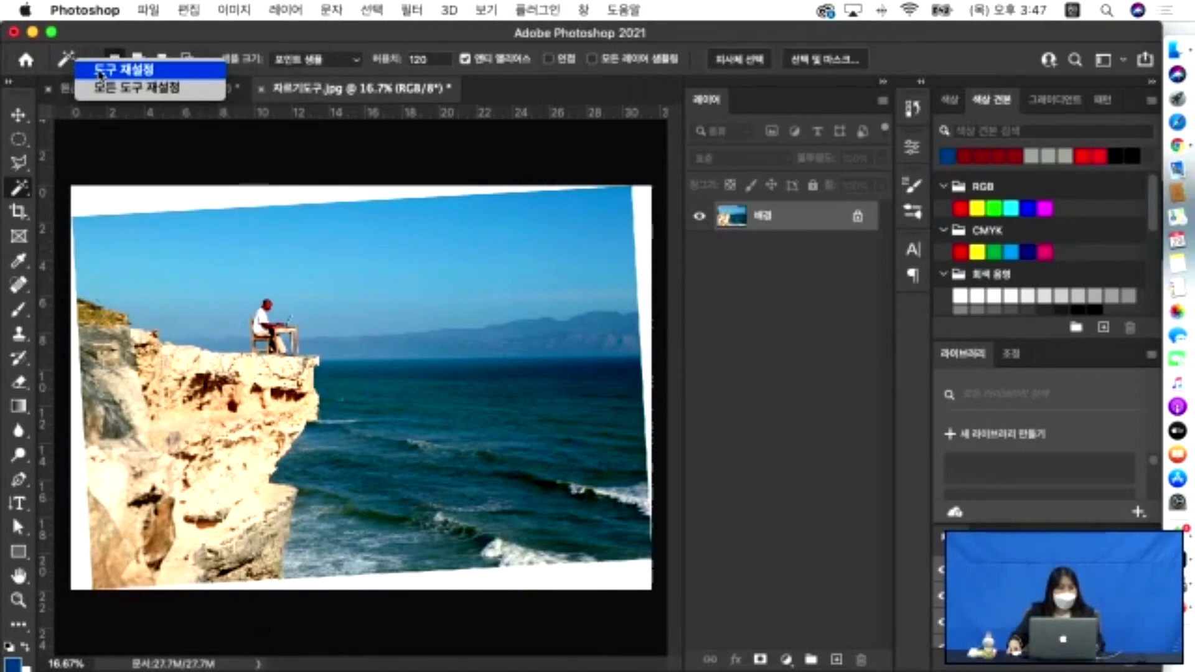
left_click(83, 67)
left_click(126, 212)
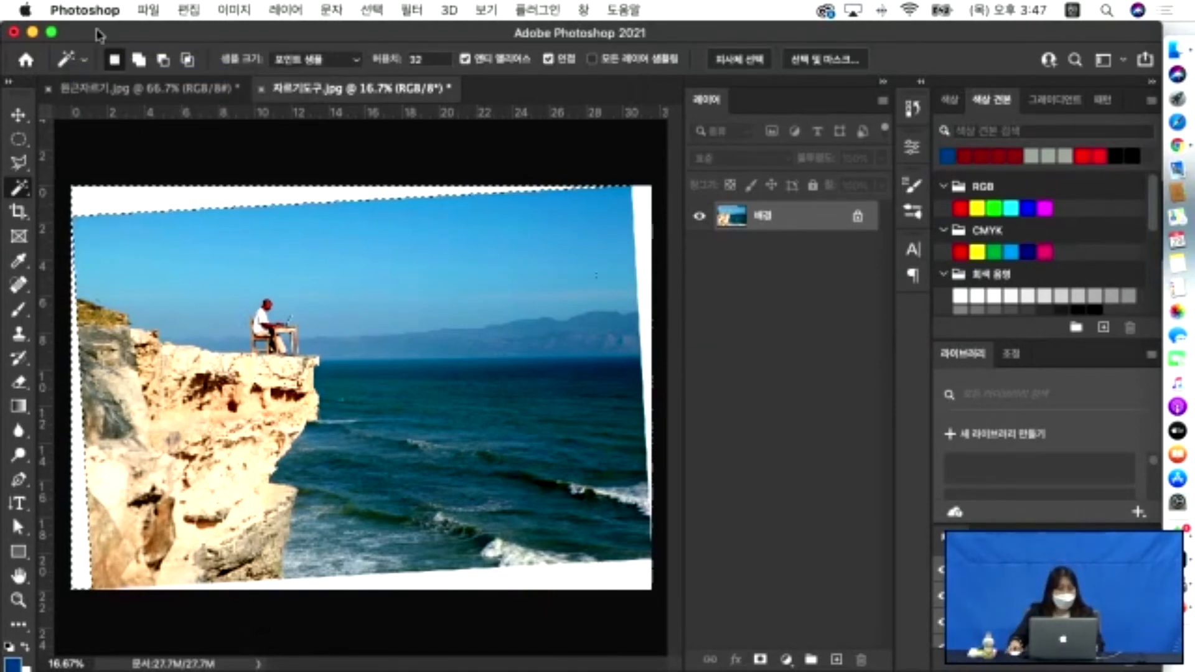
Fill the selected white border with Content-Aware Fill output to a new layer, and deselect.
left_click(148, 10)
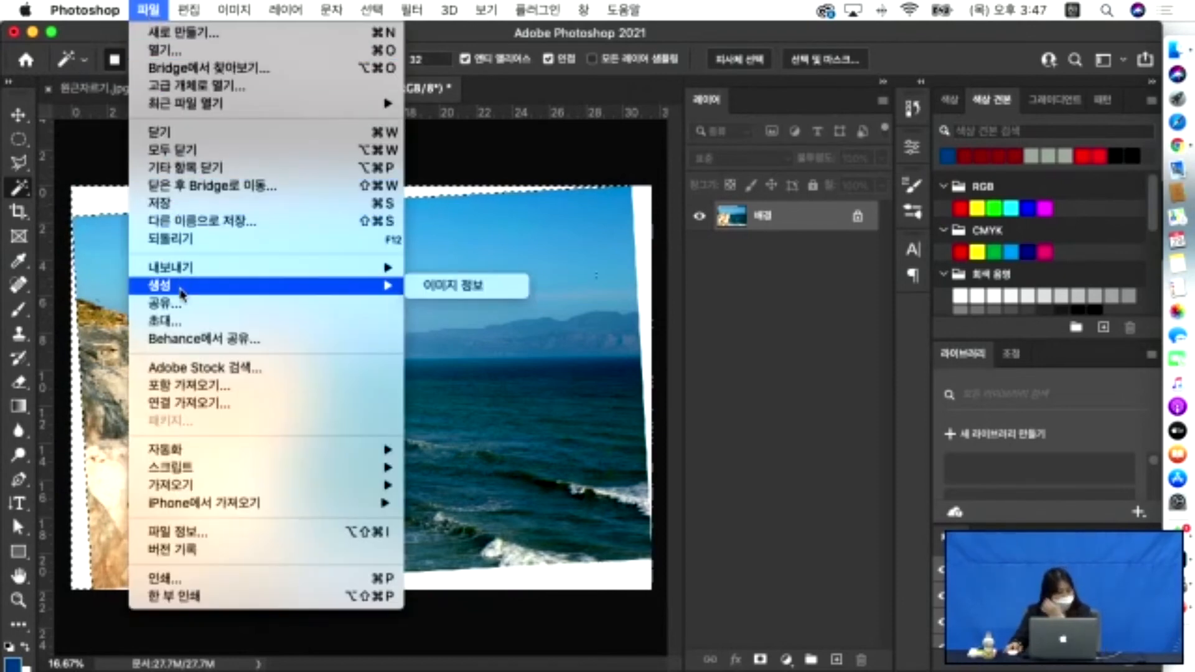
mouse_move(186, 11)
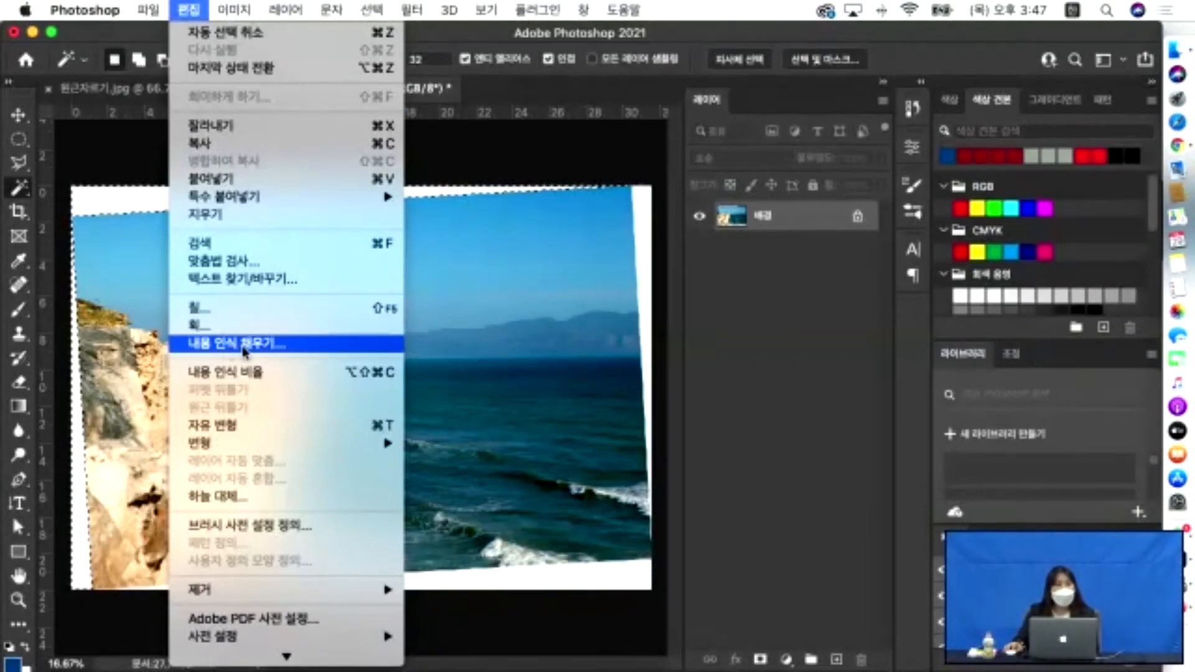
left_click(244, 343)
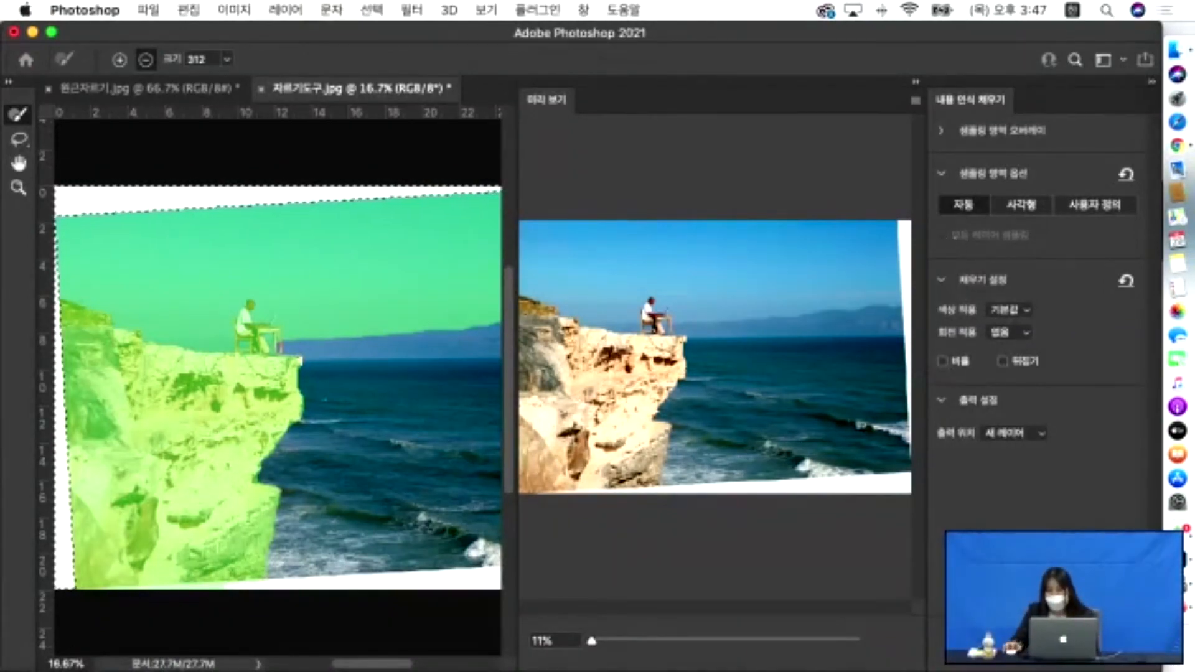
left_click(1116, 644)
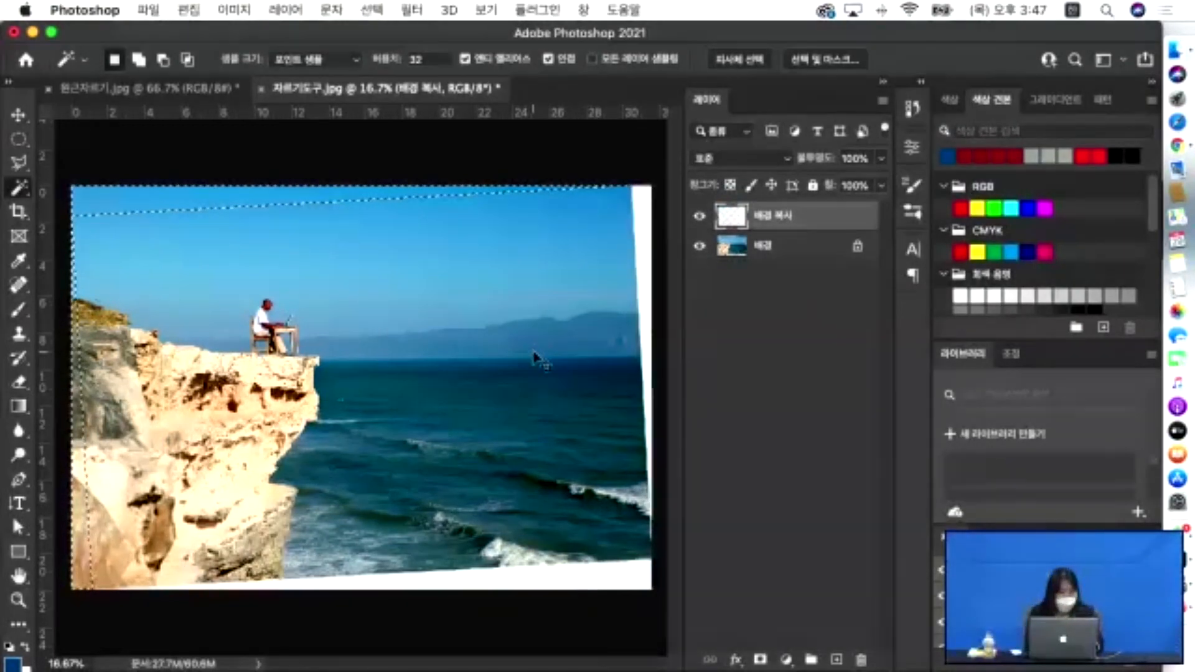
key("super+d")
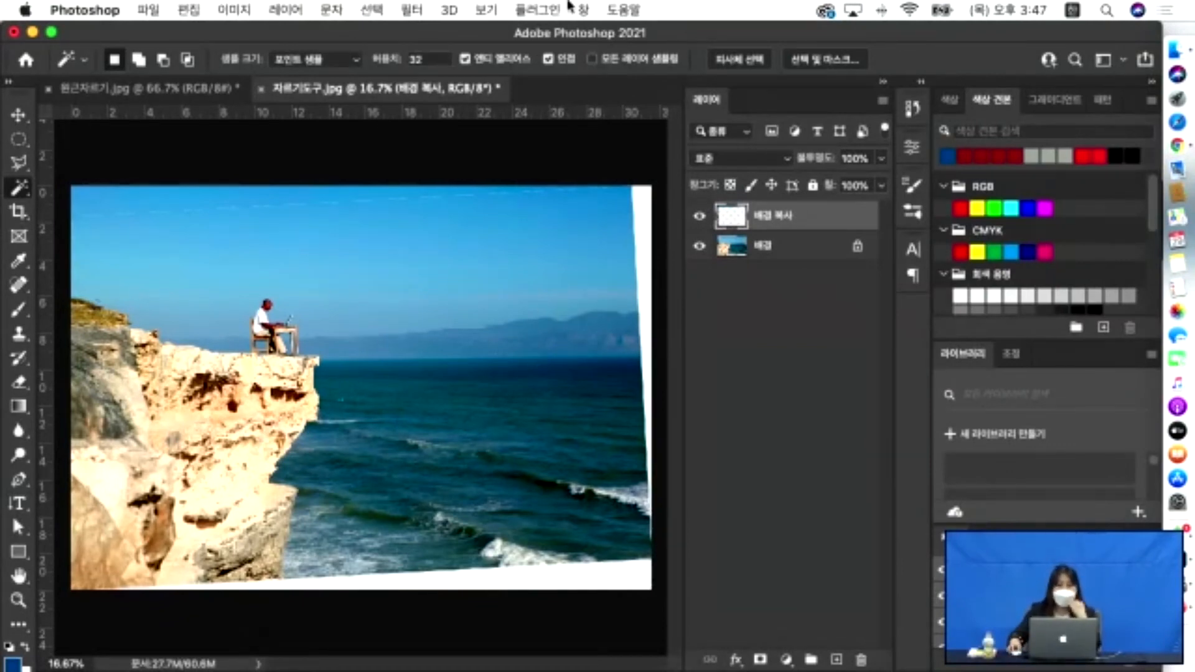
Close 자르기도구.jpg and 원근자르기.jpg without saving their changes.
left_click(261, 89)
key("super+d")
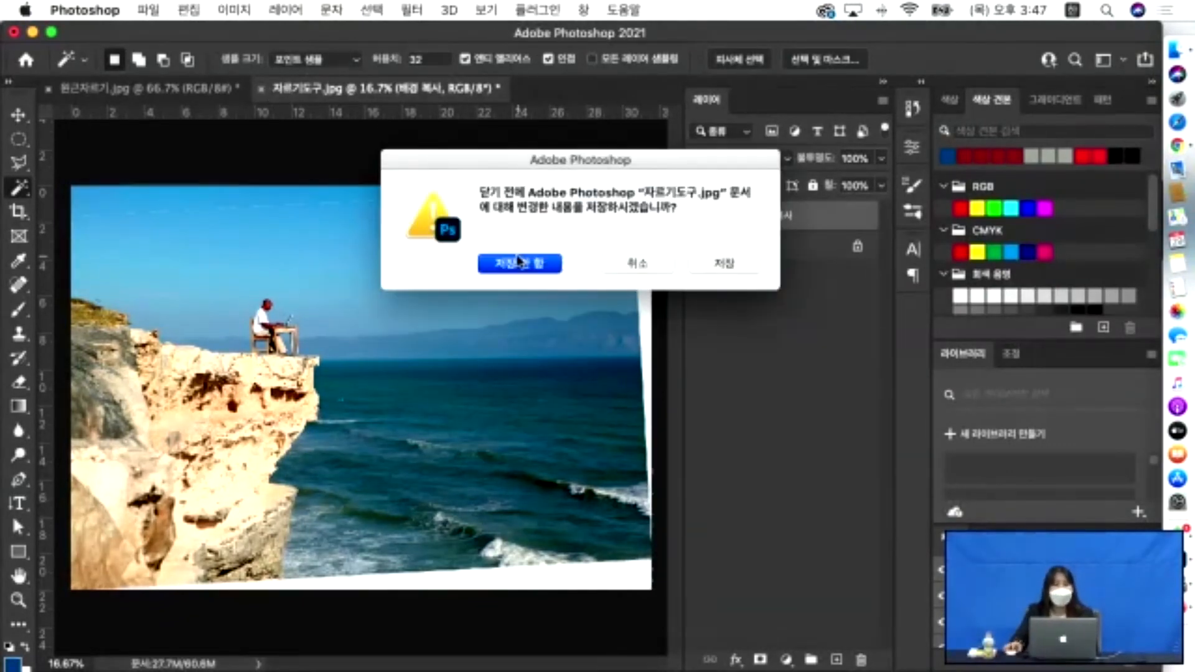
left_click(51, 90)
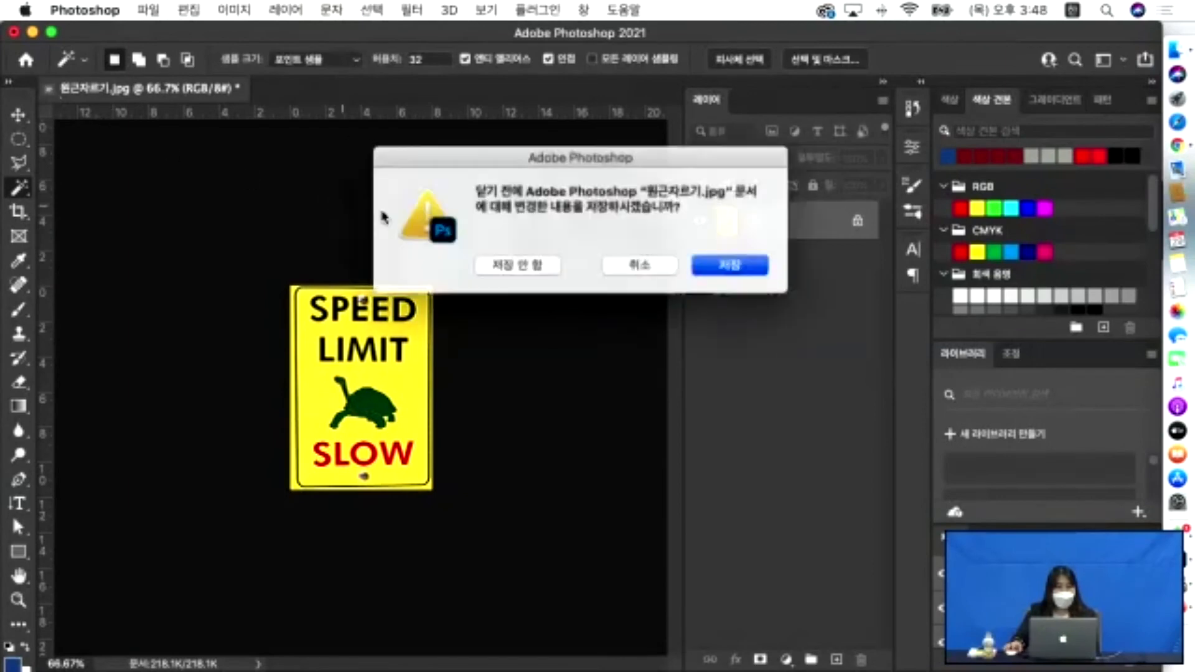
left_click(530, 276)
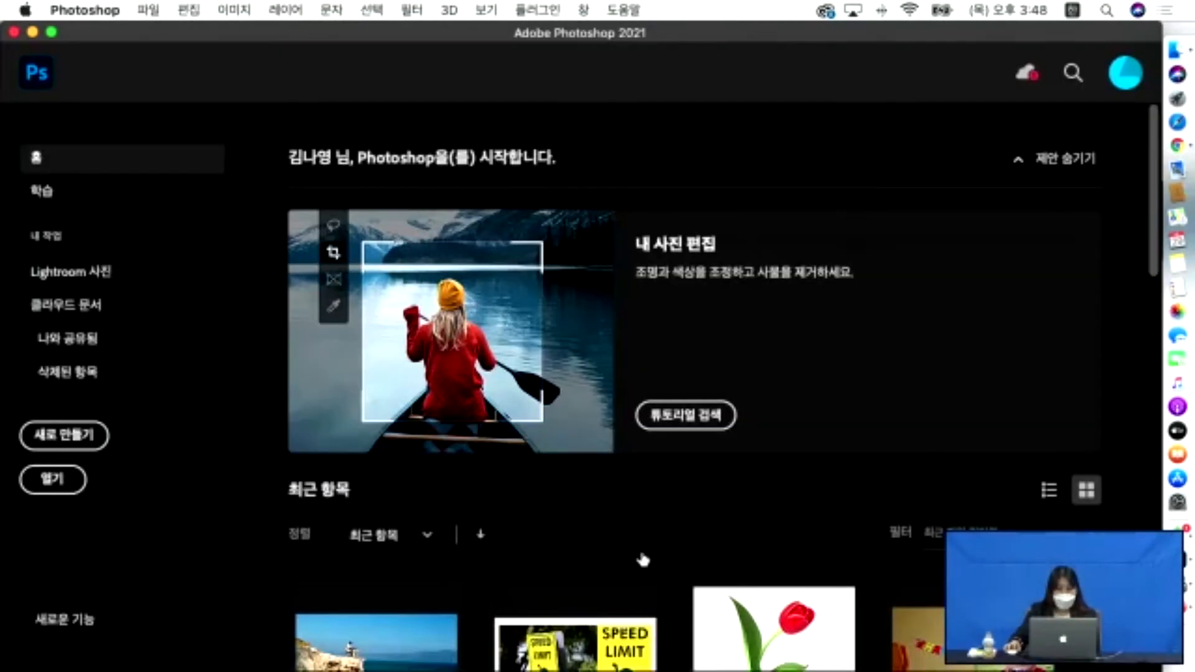
From the Finder folder "d. 문자도구 익히기", open 01_가로쓰기.jpg in Photoshop and preview the finished example 01_가로쓰기_f.jpg.
left_click(1176, 50)
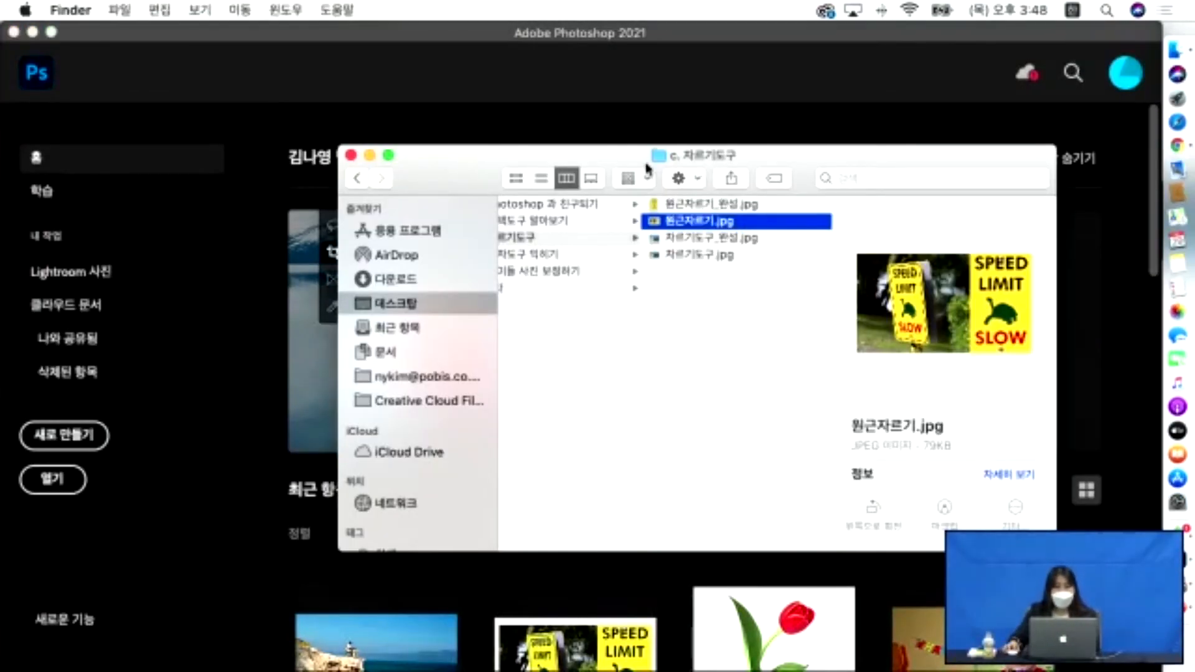
left_click(540, 254)
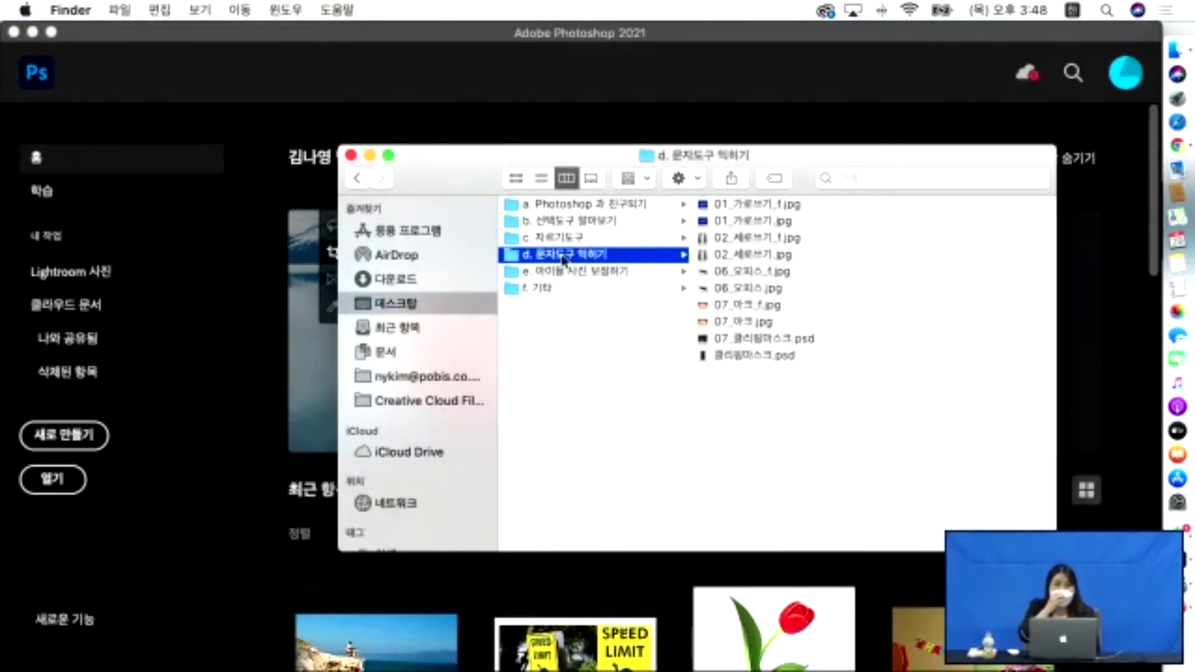
scroll(667, 243, "left", 1)
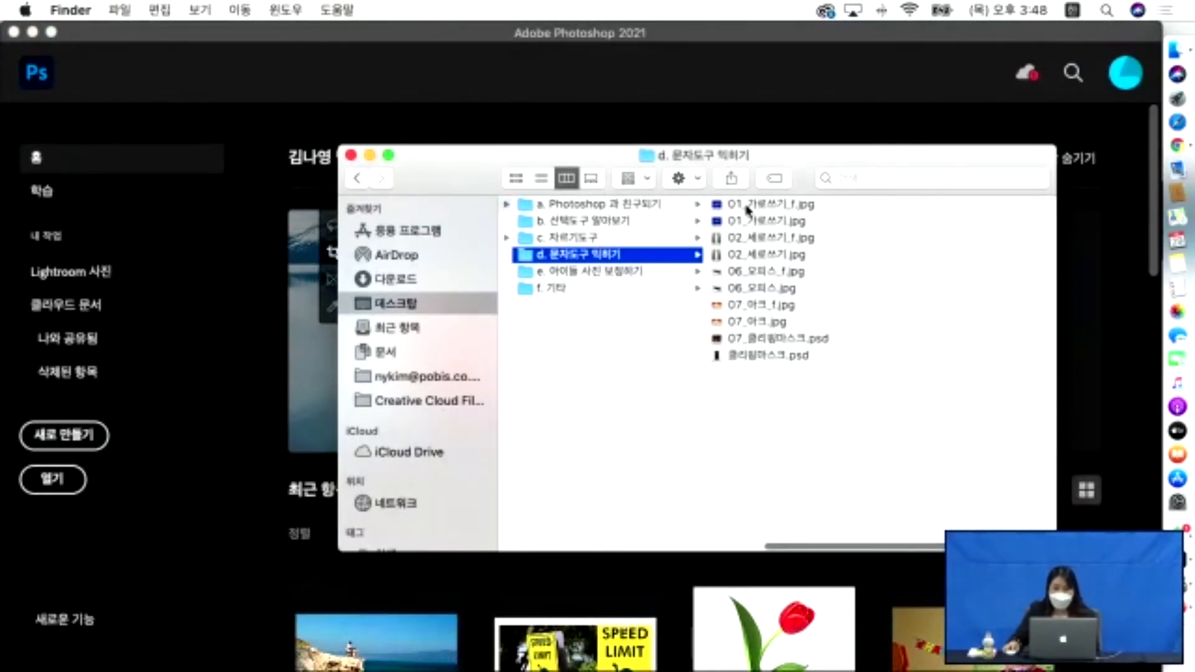
left_click(778, 206)
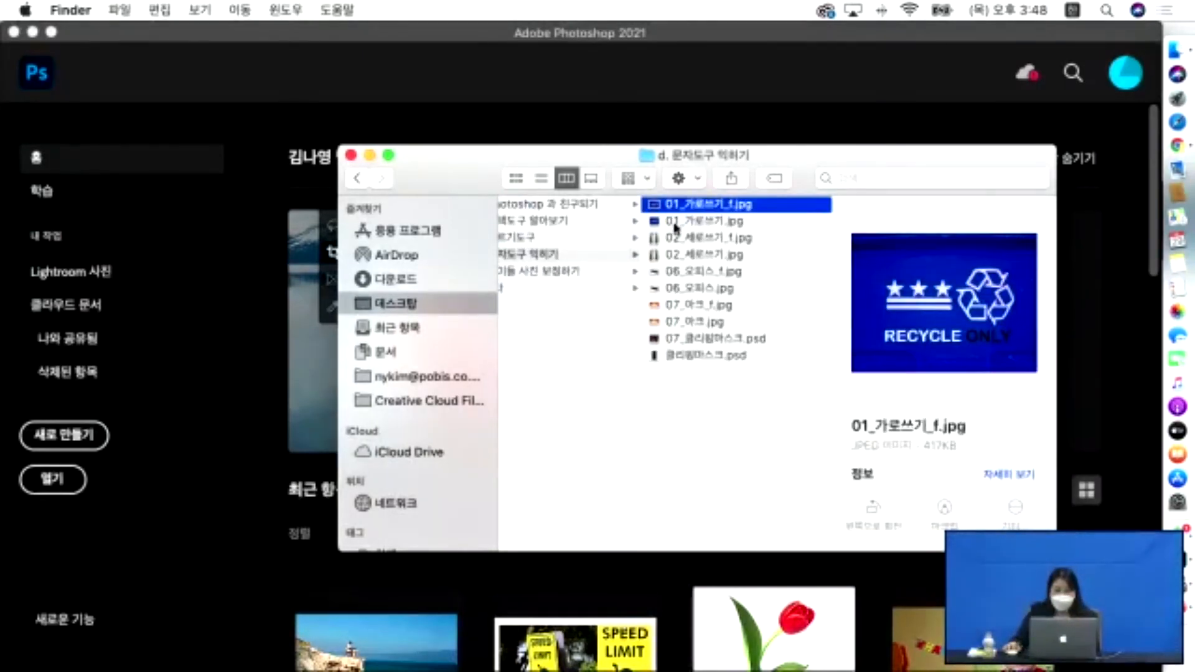
left_click(685, 221)
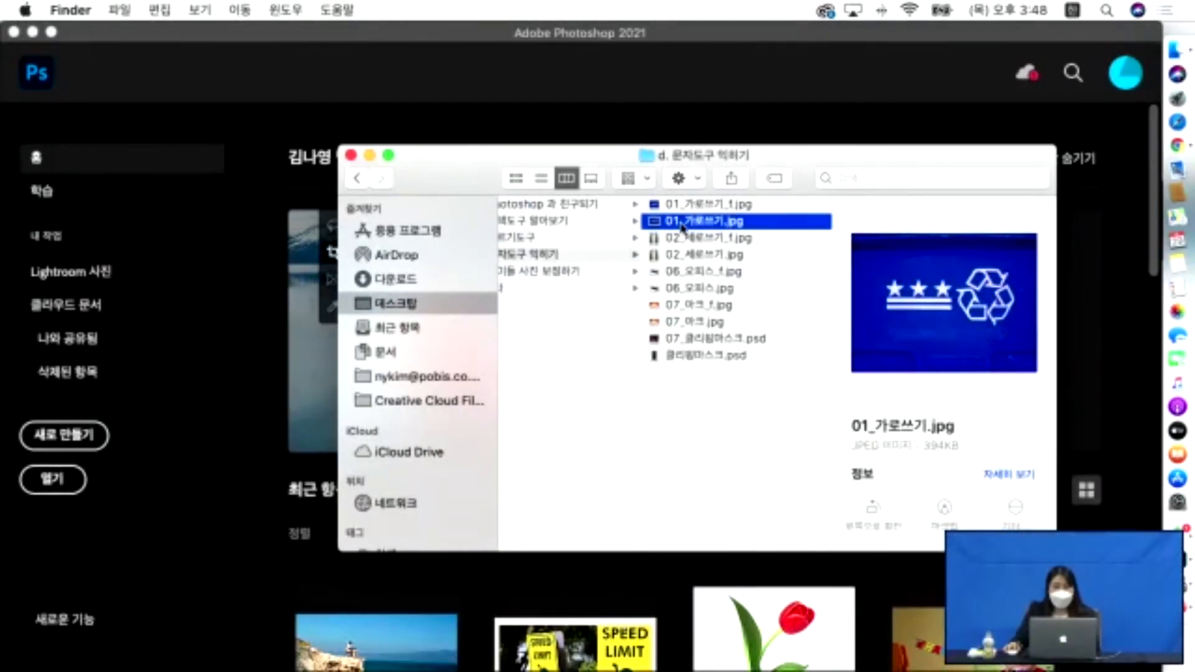
left_click_drag(682, 225, 381, 103)
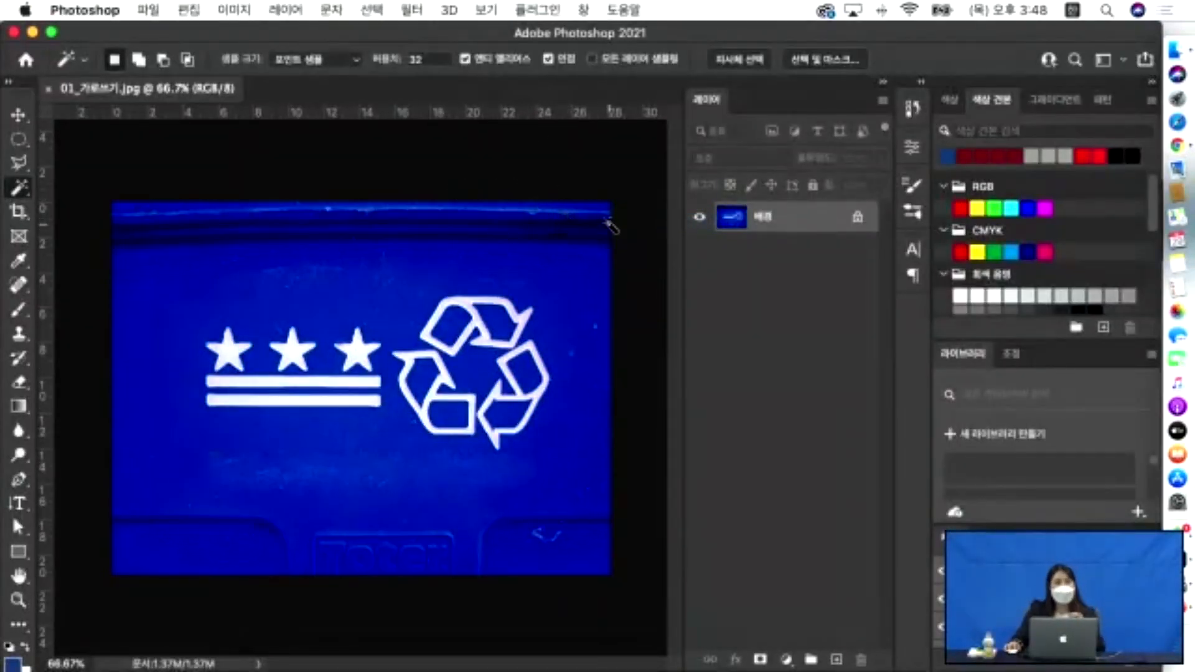
left_click(1177, 50)
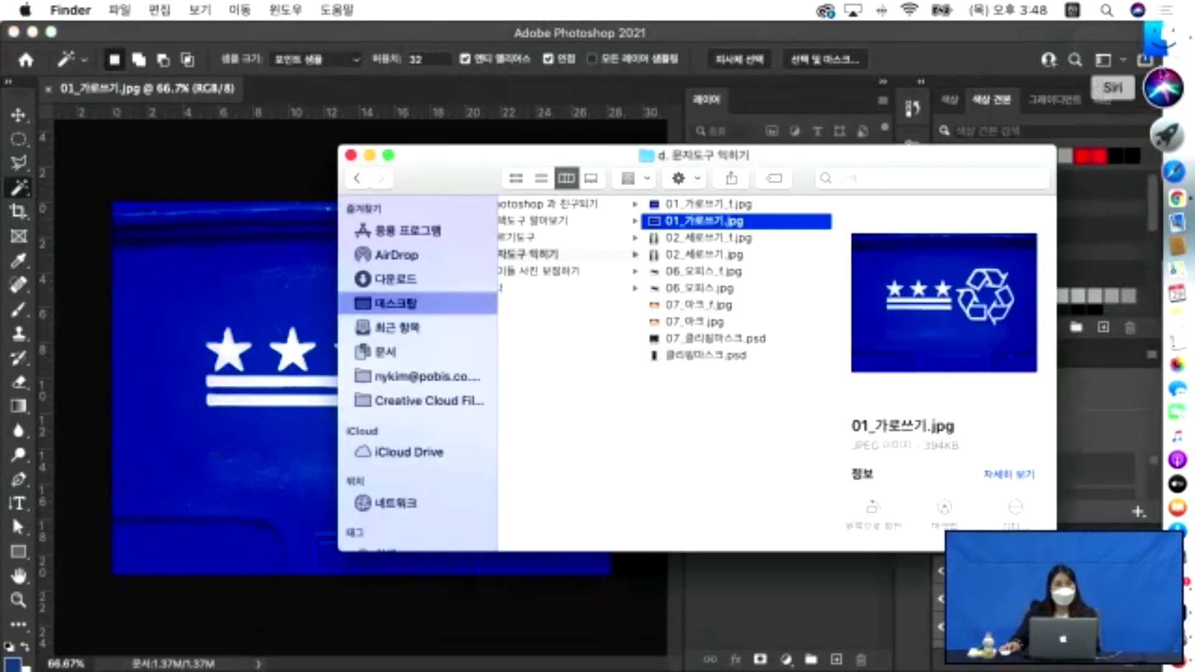
left_click(704, 204)
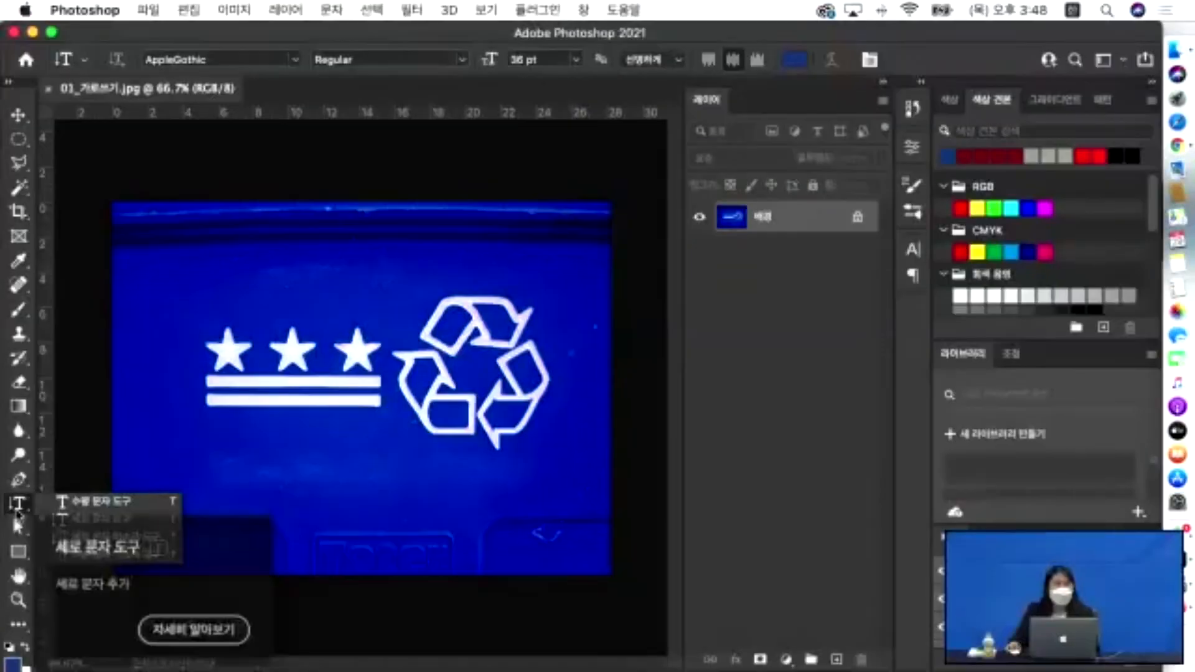
With the Horizontal Type tool, add the text "RECYCLE ONLY" below the stars and stripes on the blue image.
left_click(18, 512)
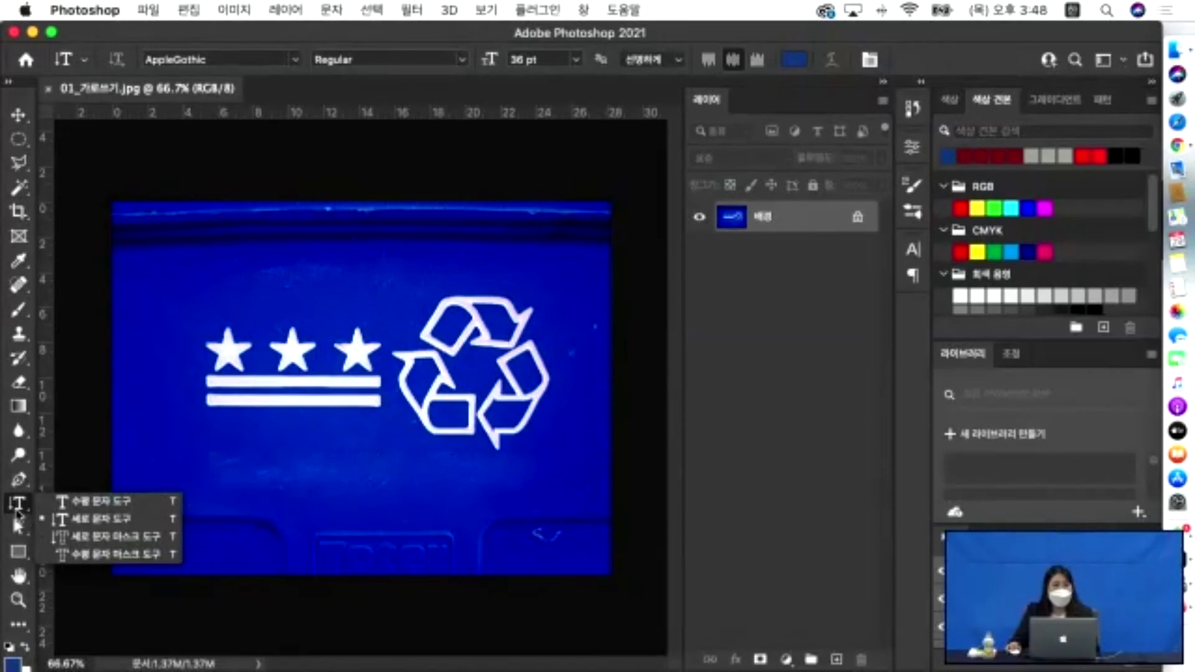
left_click(68, 502)
left_click(18, 510)
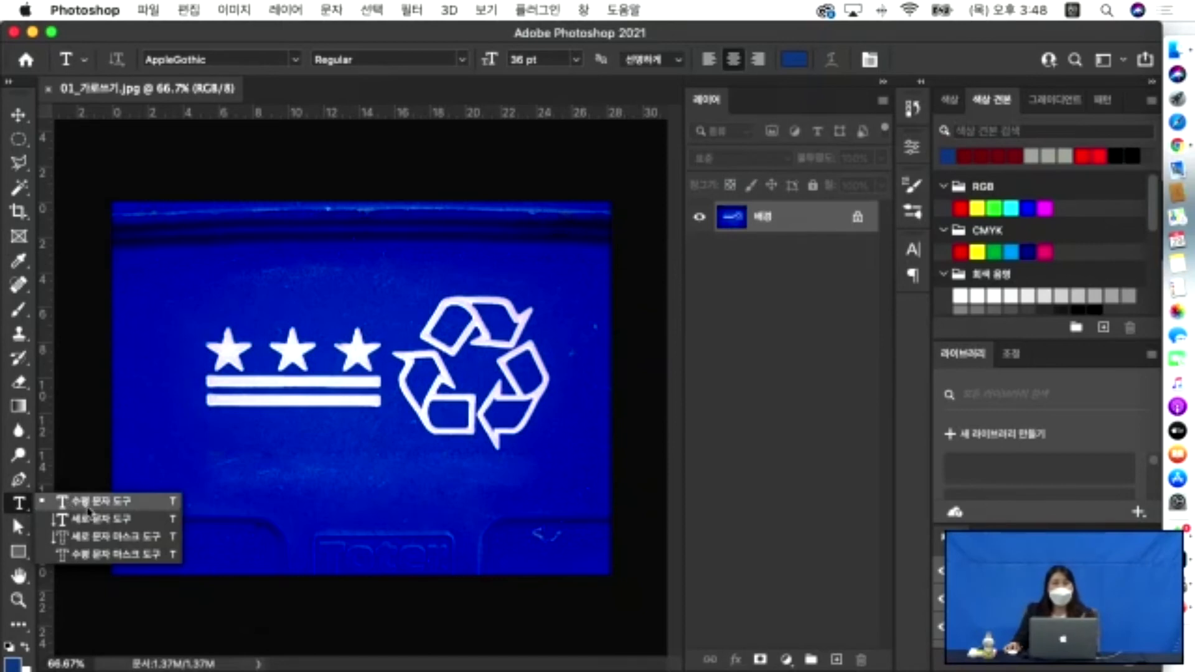
left_click(89, 509)
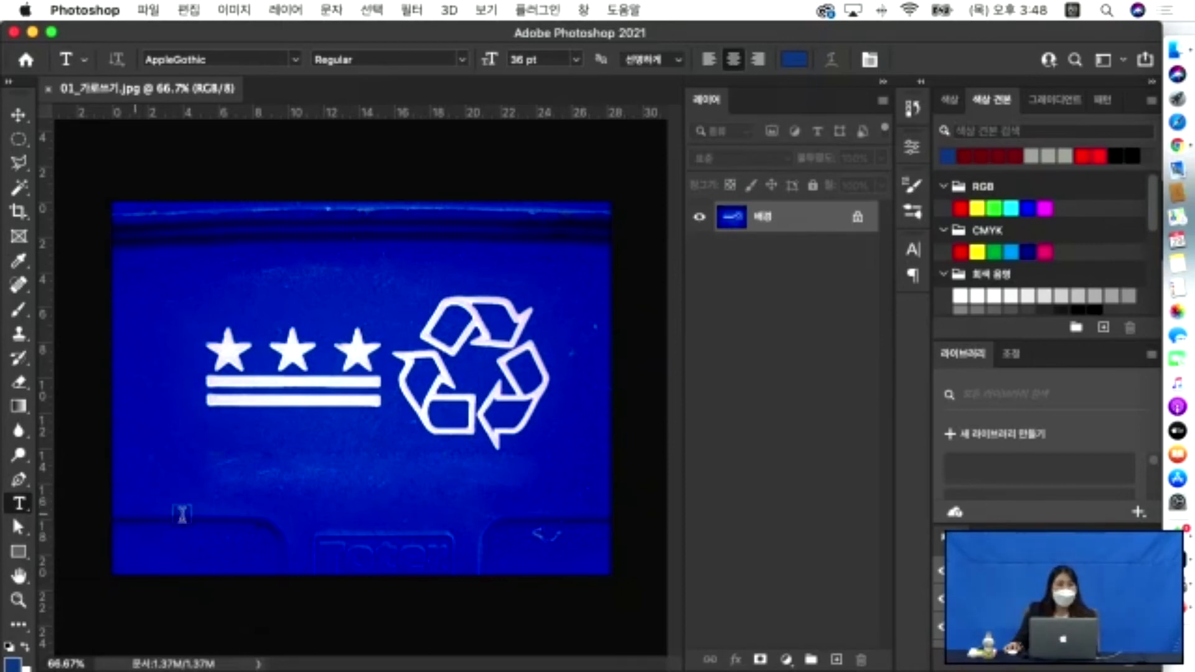
left_click(214, 500)
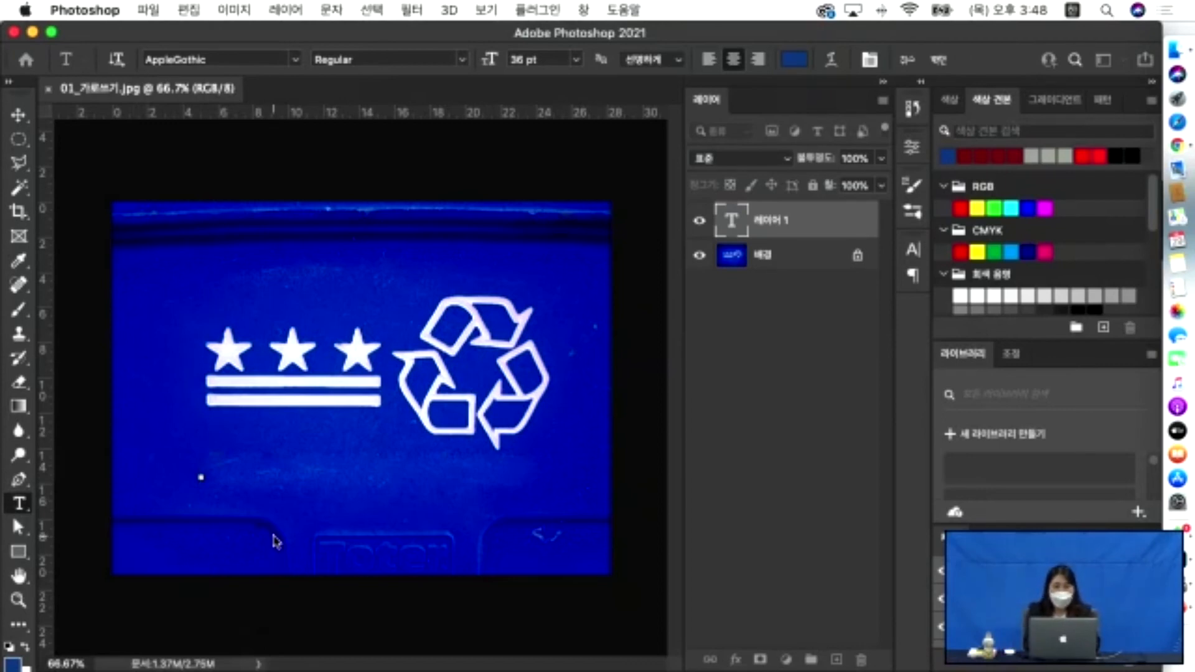
key("Caps_Lock")
type("R")
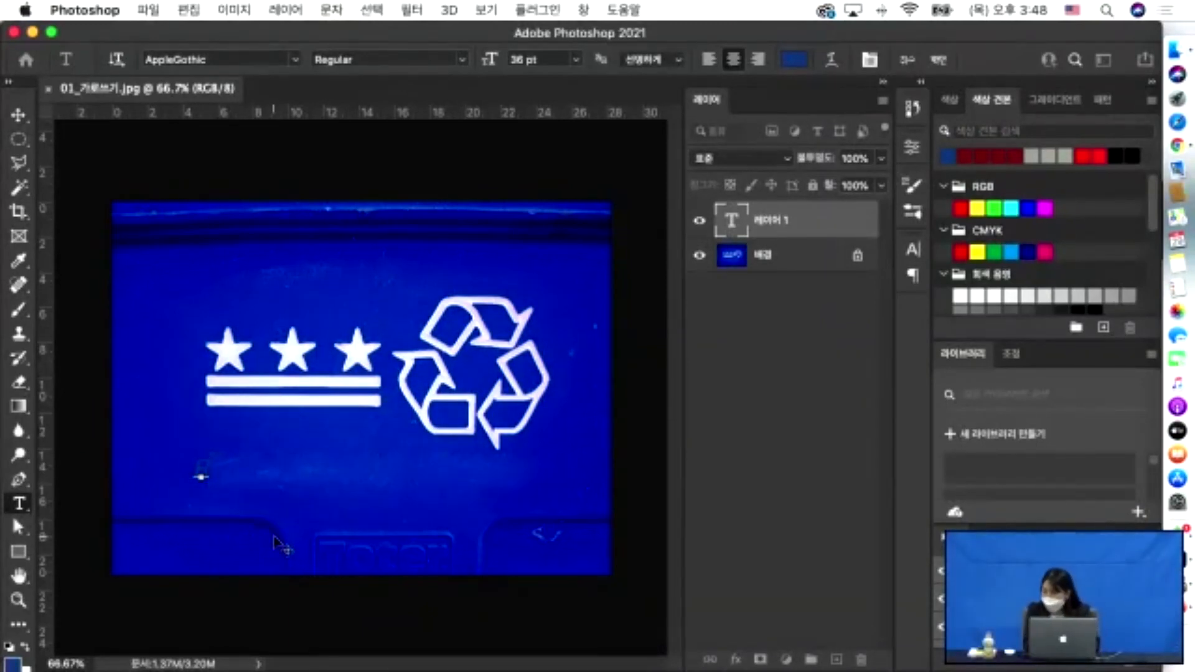
type("ECYCL")
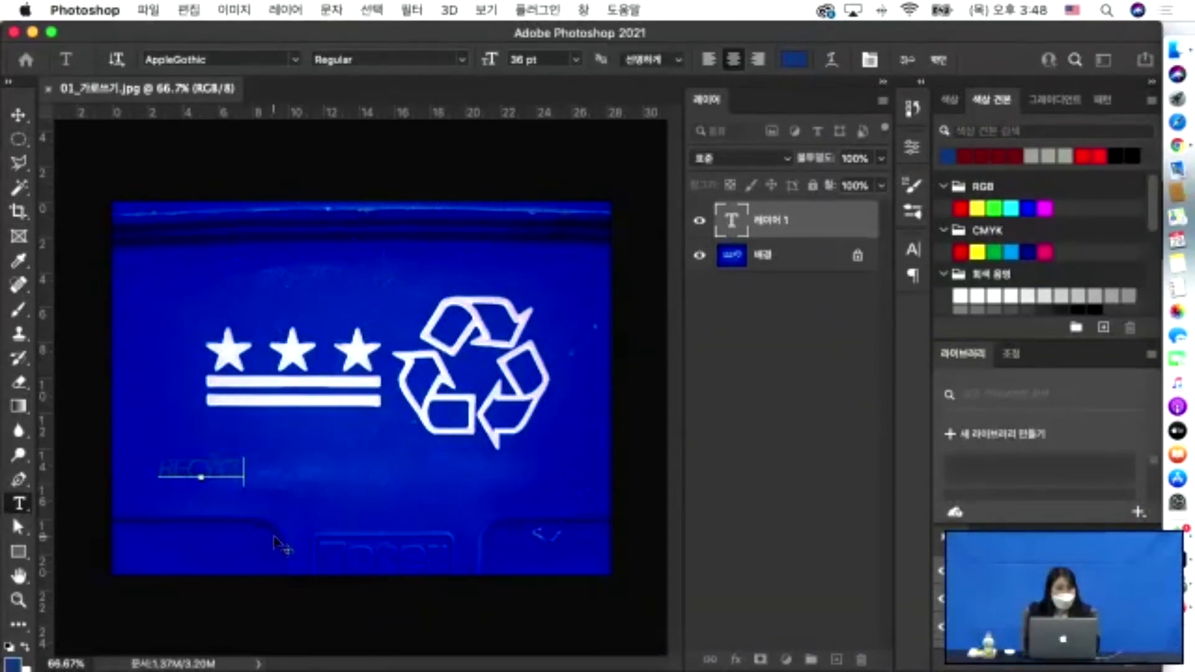
type("ED")
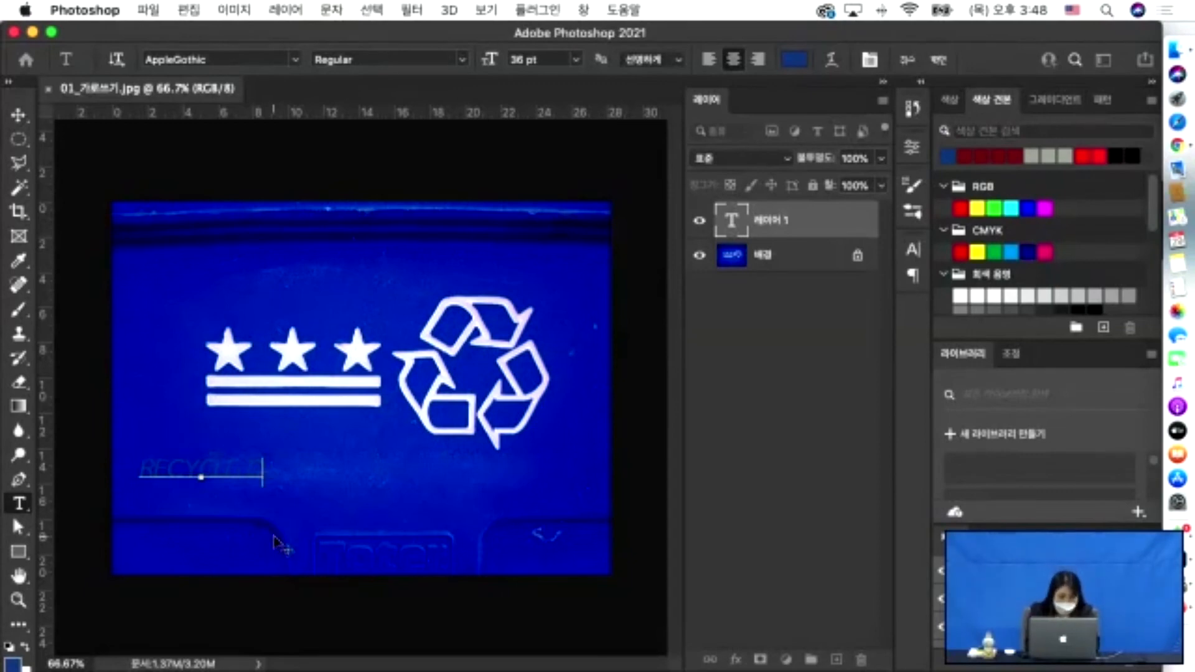
key("BackSpace")
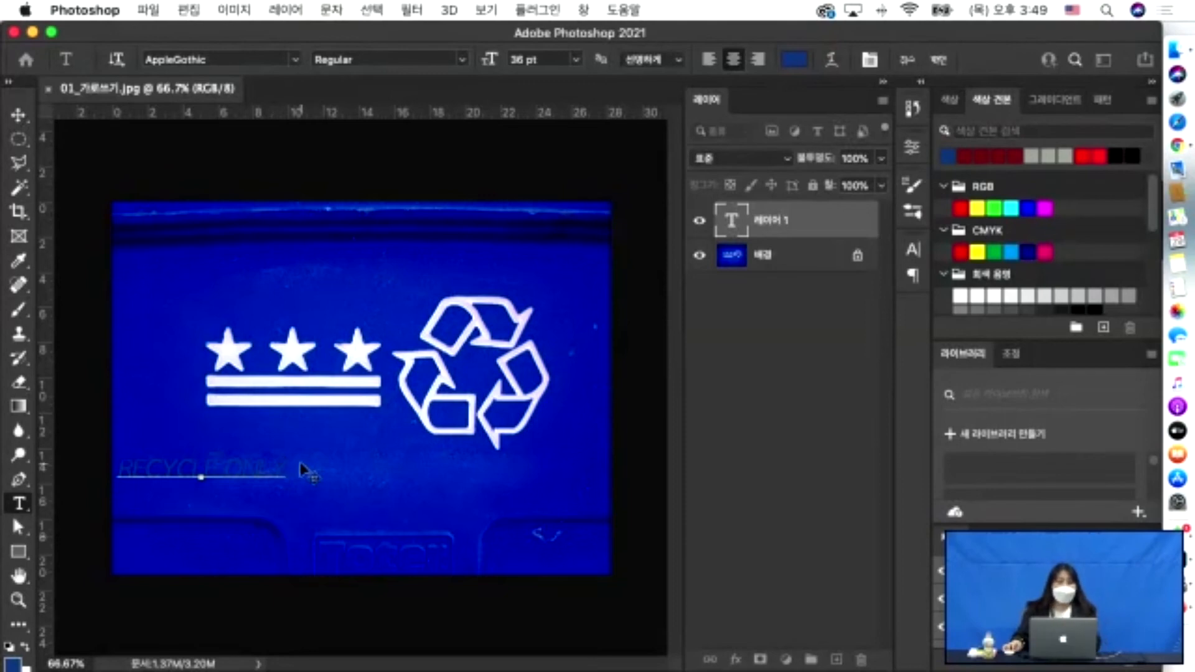
Set the whole RECYCLE ONLY text to Adobe Gothic Std, style B, 72 pt, with centre alignment.
left_click_drag(287, 469, 117, 468)
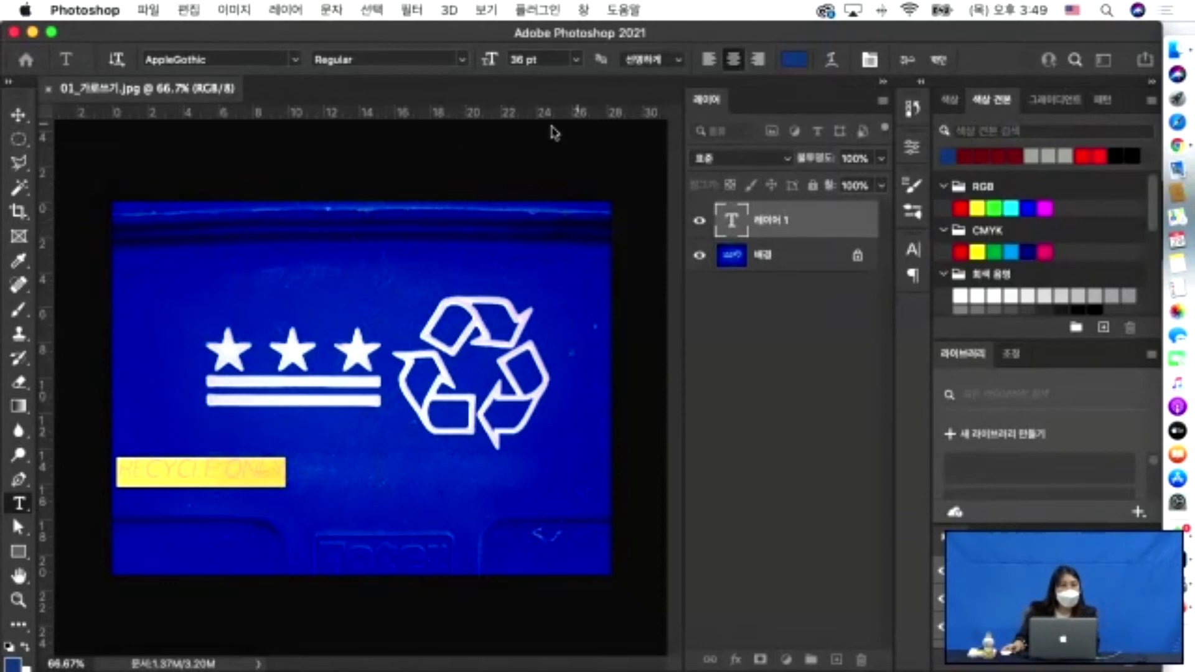
left_click(297, 62)
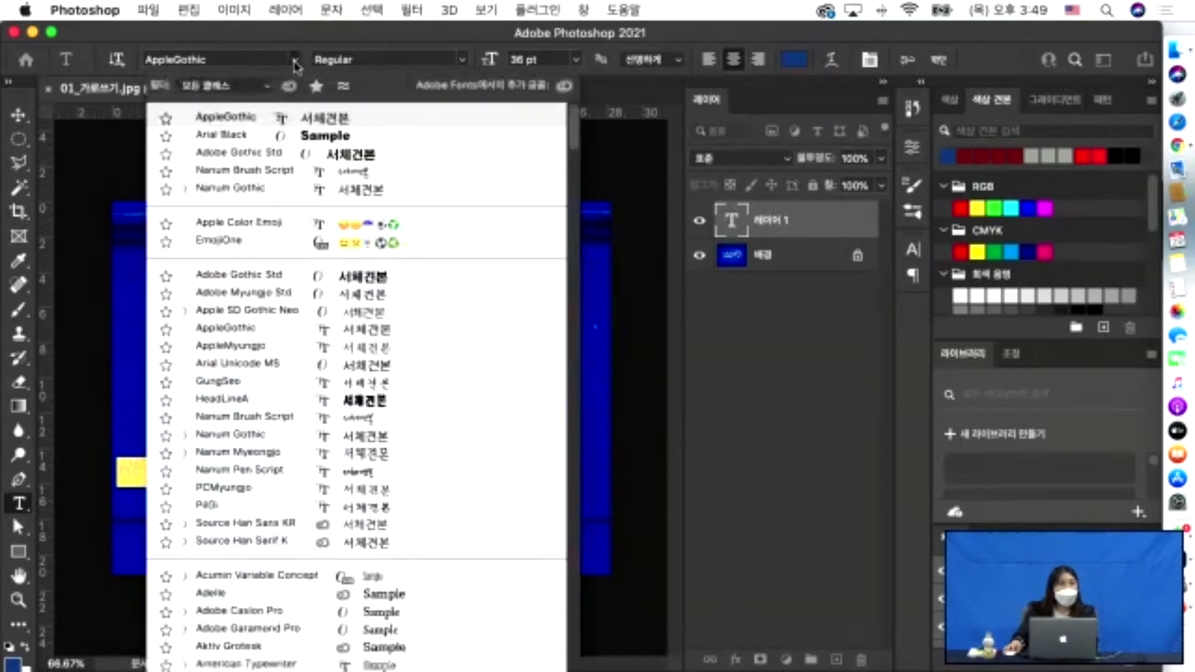
left_click(305, 154)
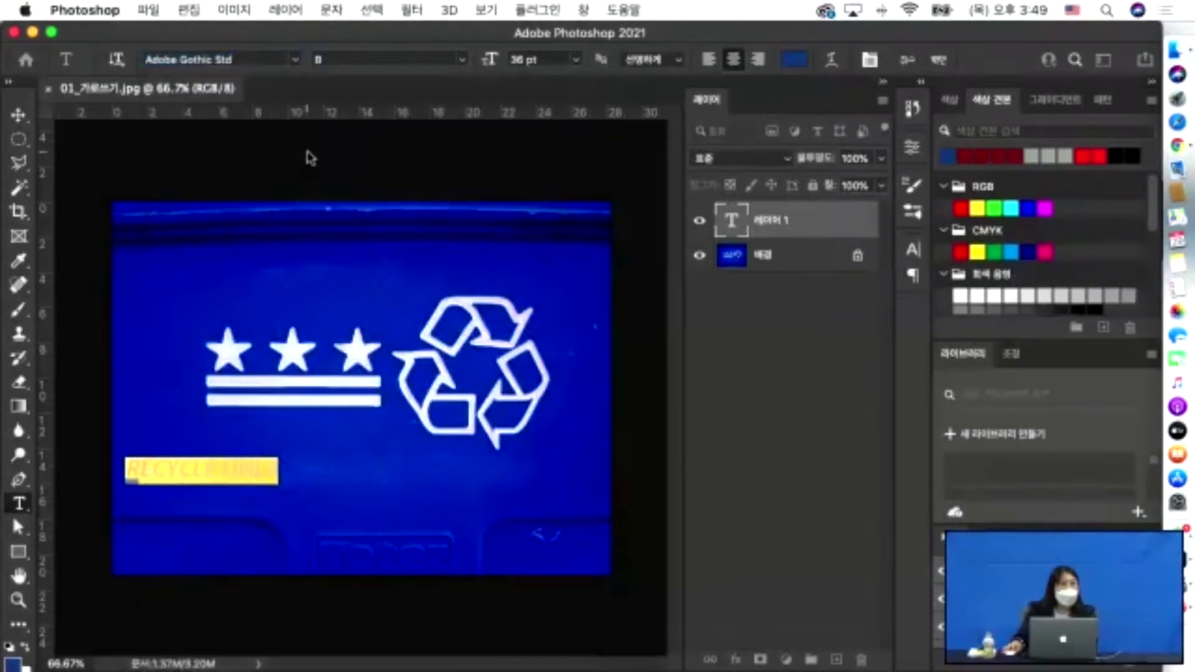
left_click(464, 60)
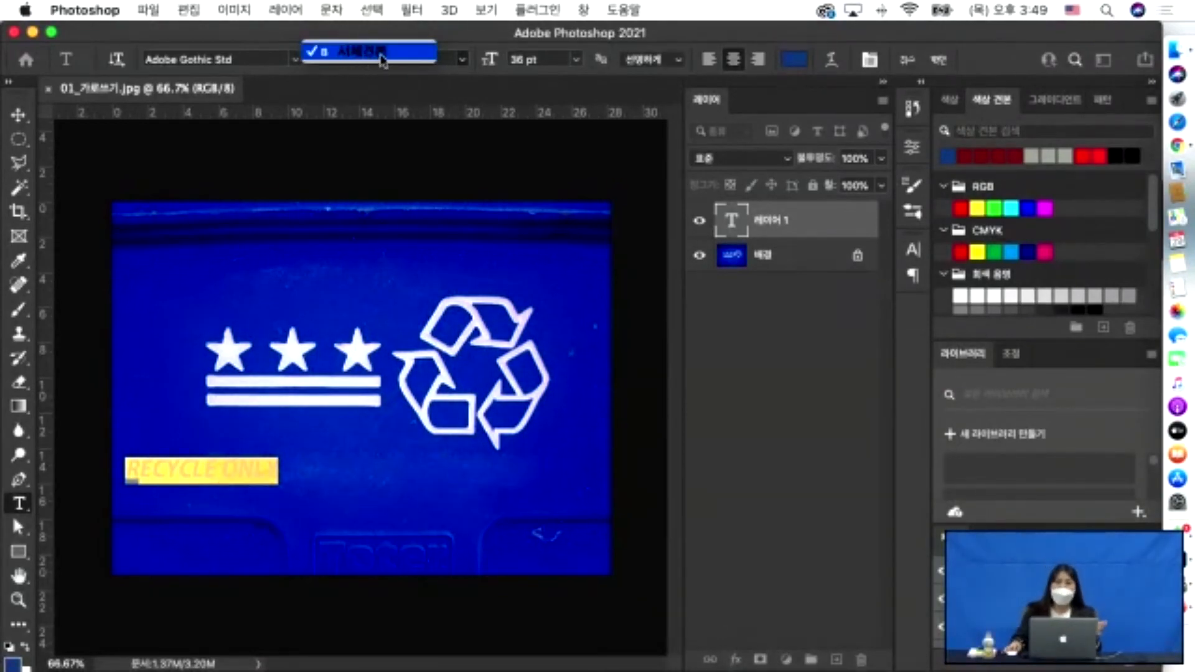
left_click(405, 54)
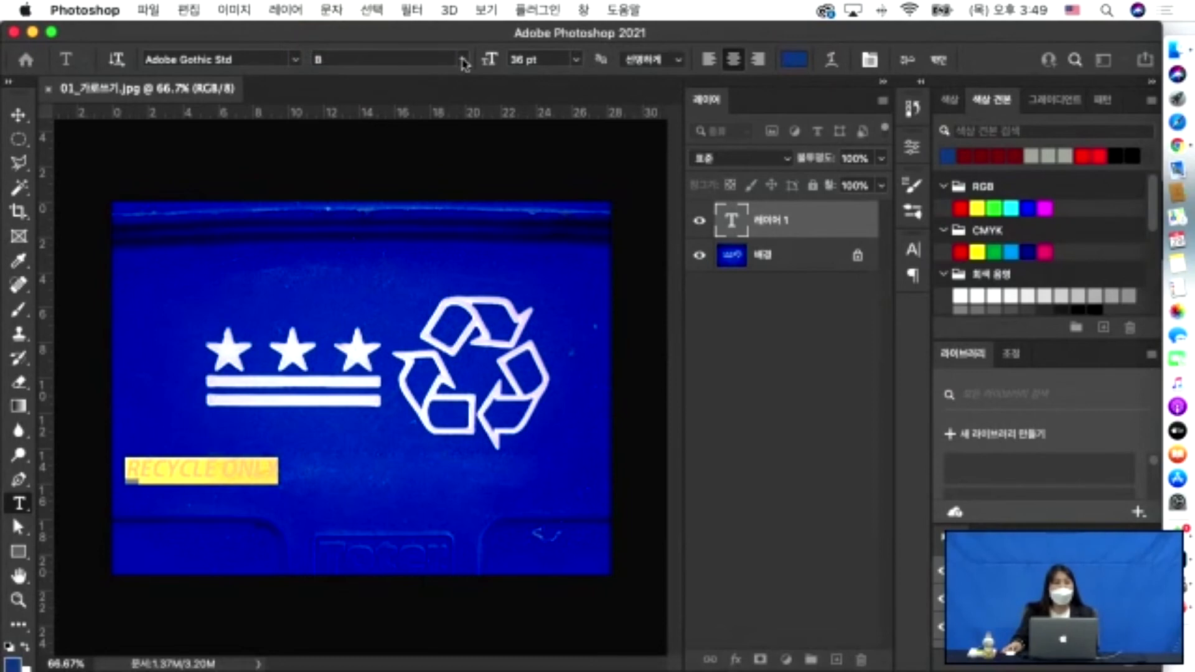
left_click(577, 63)
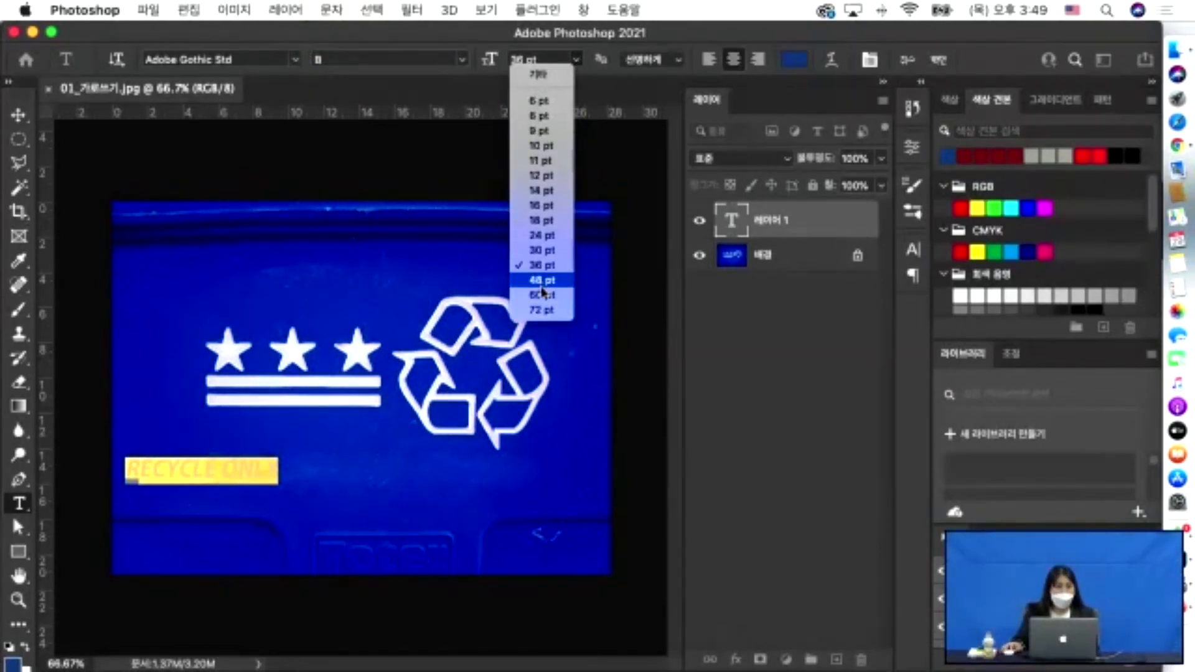
left_click(546, 310)
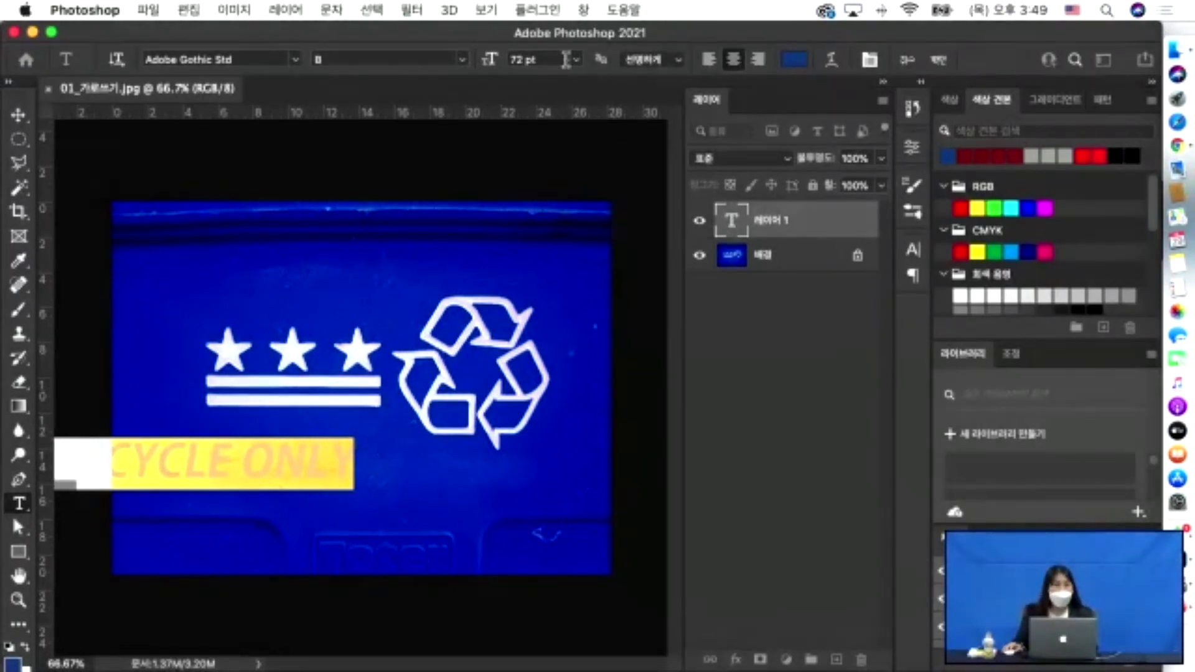
left_click(734, 63)
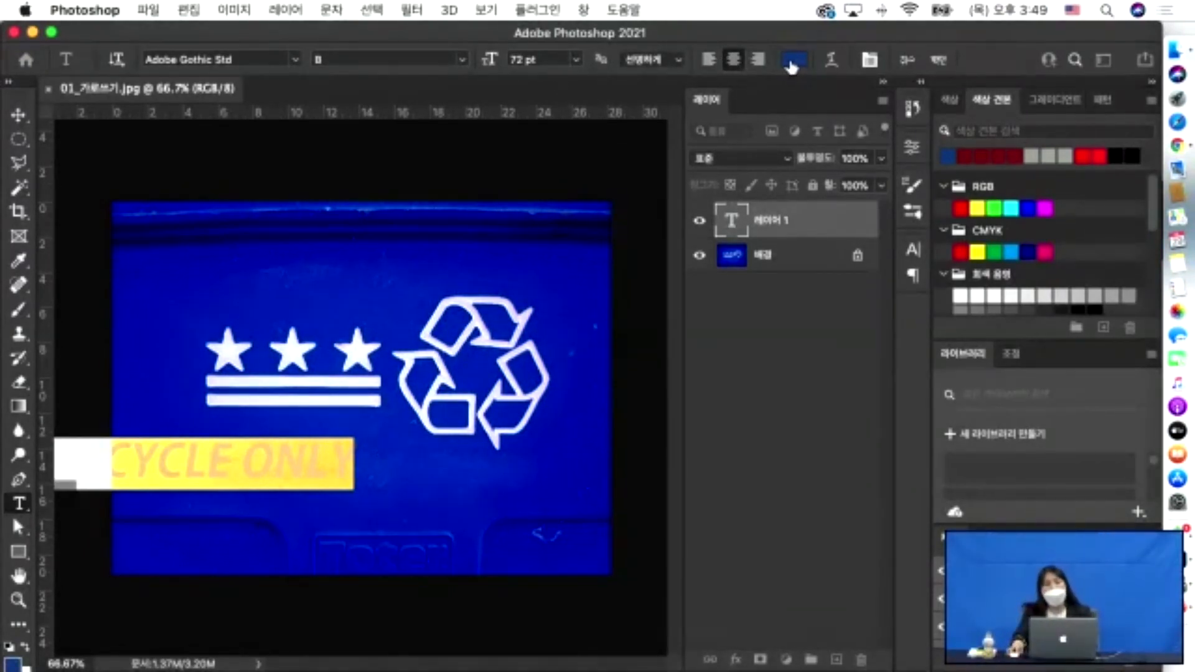
Colour the RECYCLE ONLY text white (ffffff) and move it to sit centred beneath the stars and recycling symbol.
left_click(790, 61)
left_click(538, 117)
left_click_drag(537, 117, 516, 95)
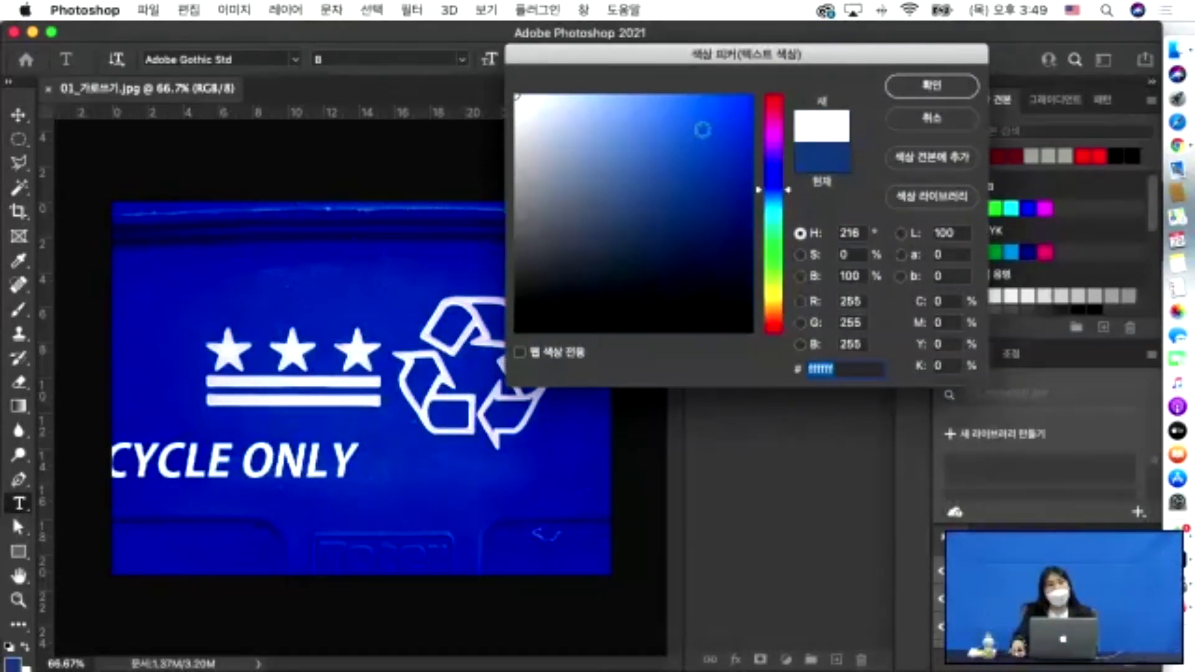
left_click(928, 87)
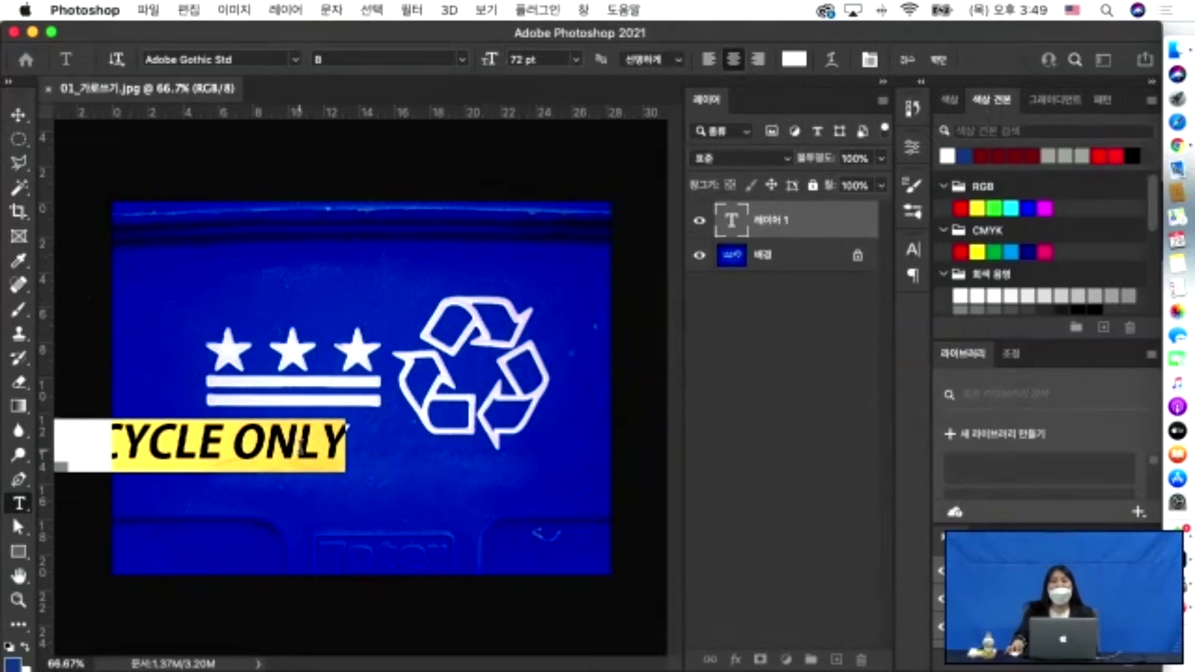
left_click(18, 117)
left_click_drag(218, 467, 374, 502)
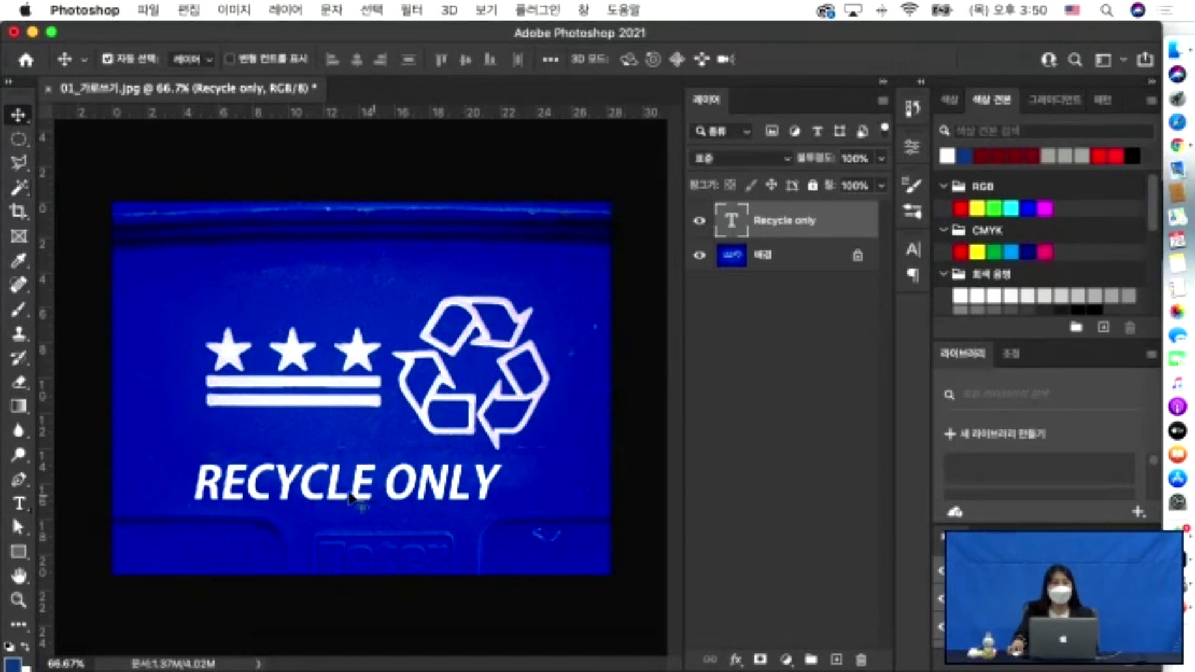
Reopen and commit the RECYCLE ONLY text, and draw a small empty text box outside the image, above its upper-left corner.
left_click(18, 505)
left_click(404, 496)
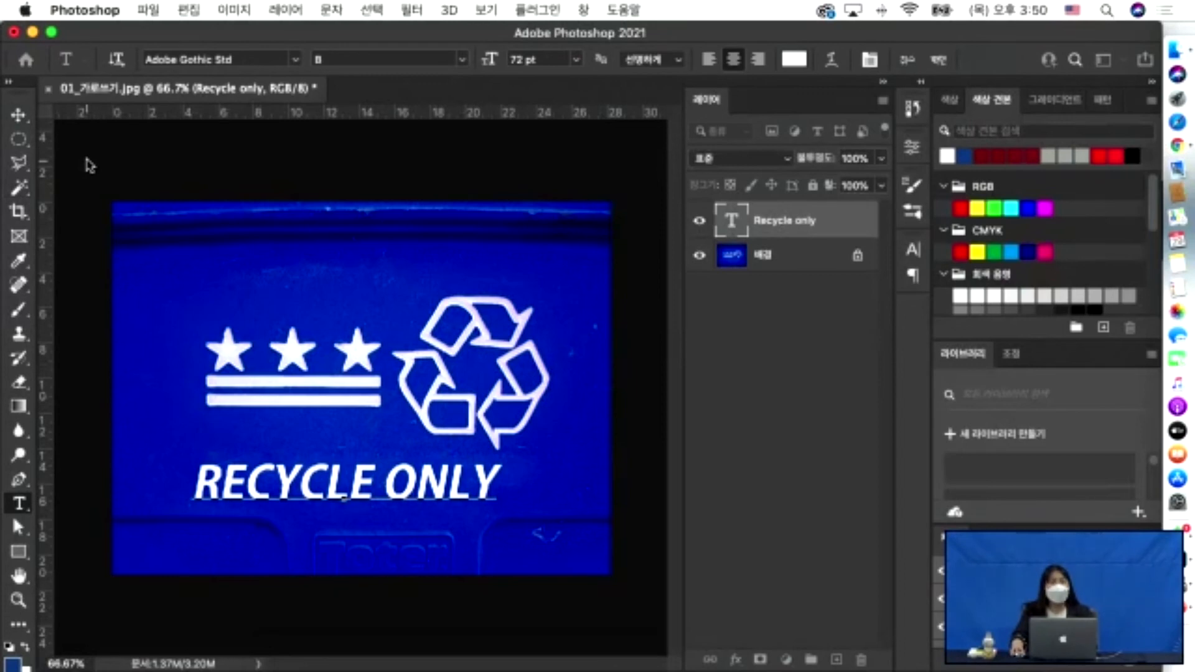
left_click(103, 157)
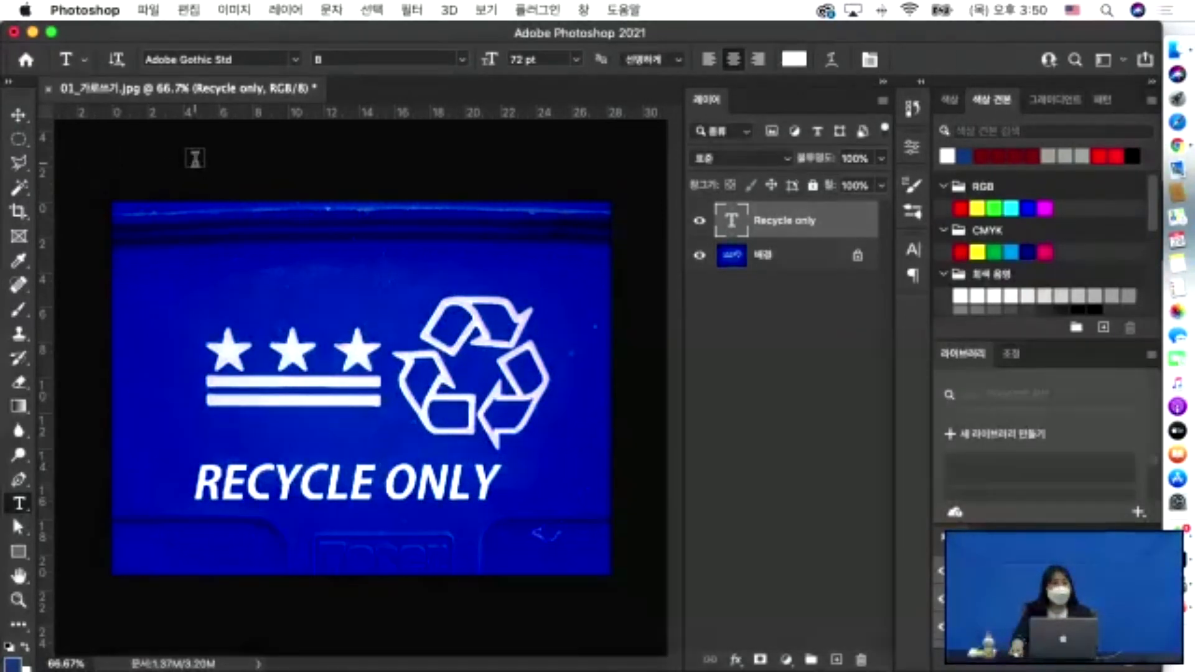
left_click_drag(110, 151, 197, 165)
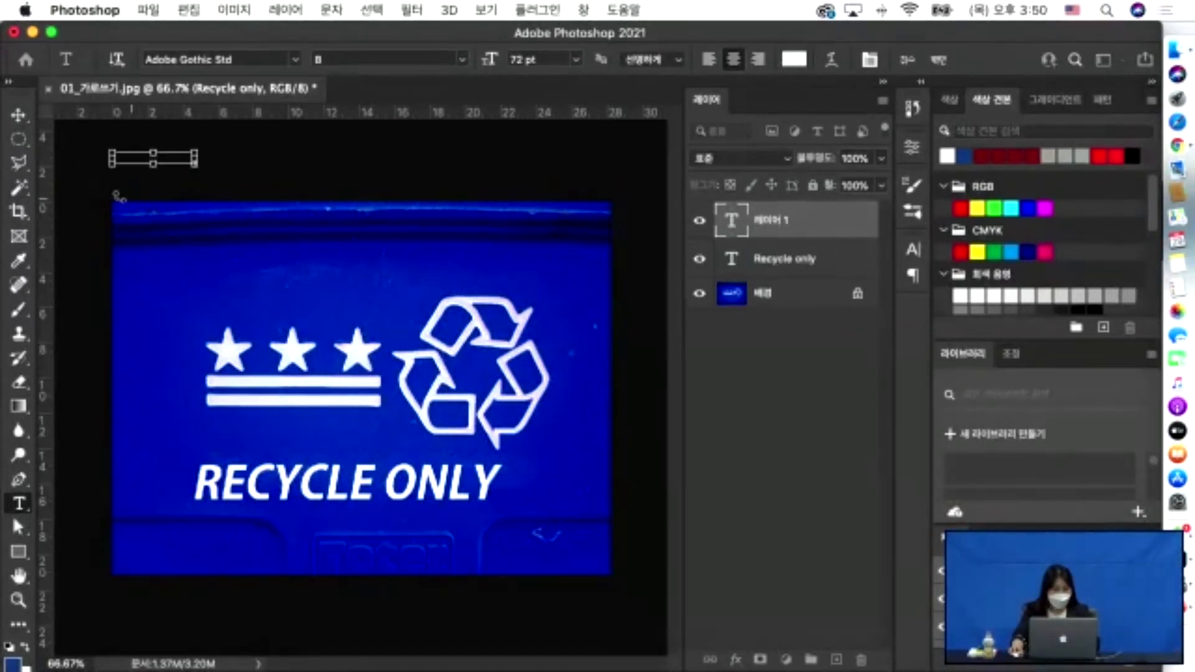
Reopen the RECYCLE ONLY text layer for editing and nudge the text slightly right and down beneath the symbols.
left_click(18, 115)
left_click(342, 480)
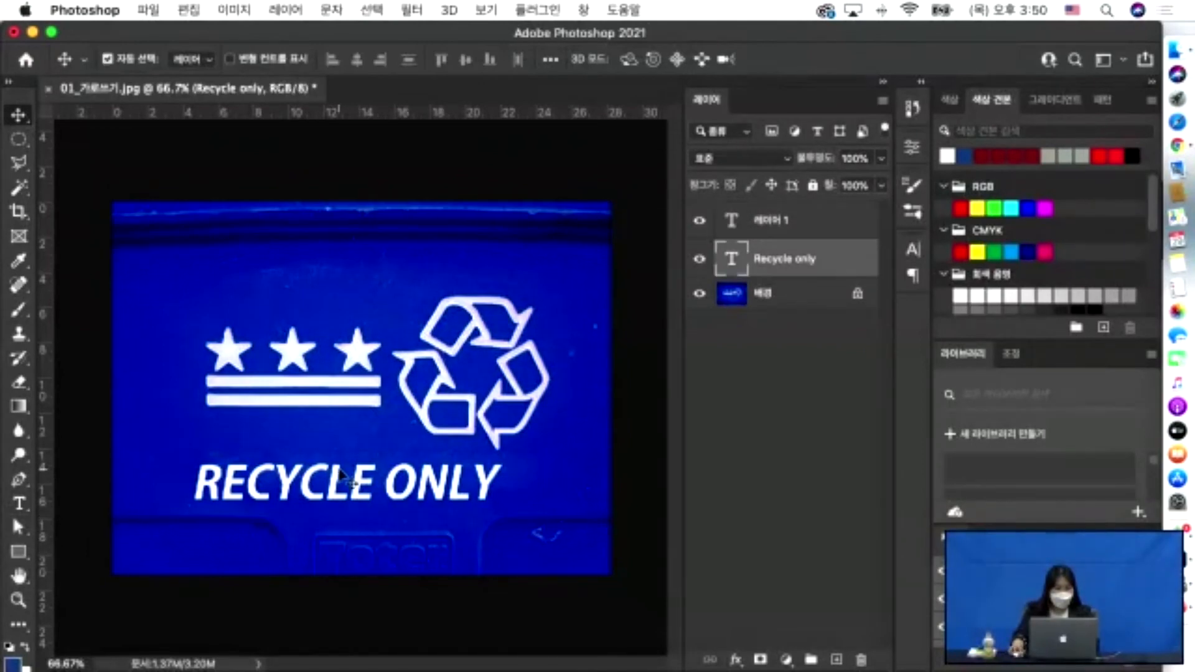
left_click(18, 503)
double_click(200, 478)
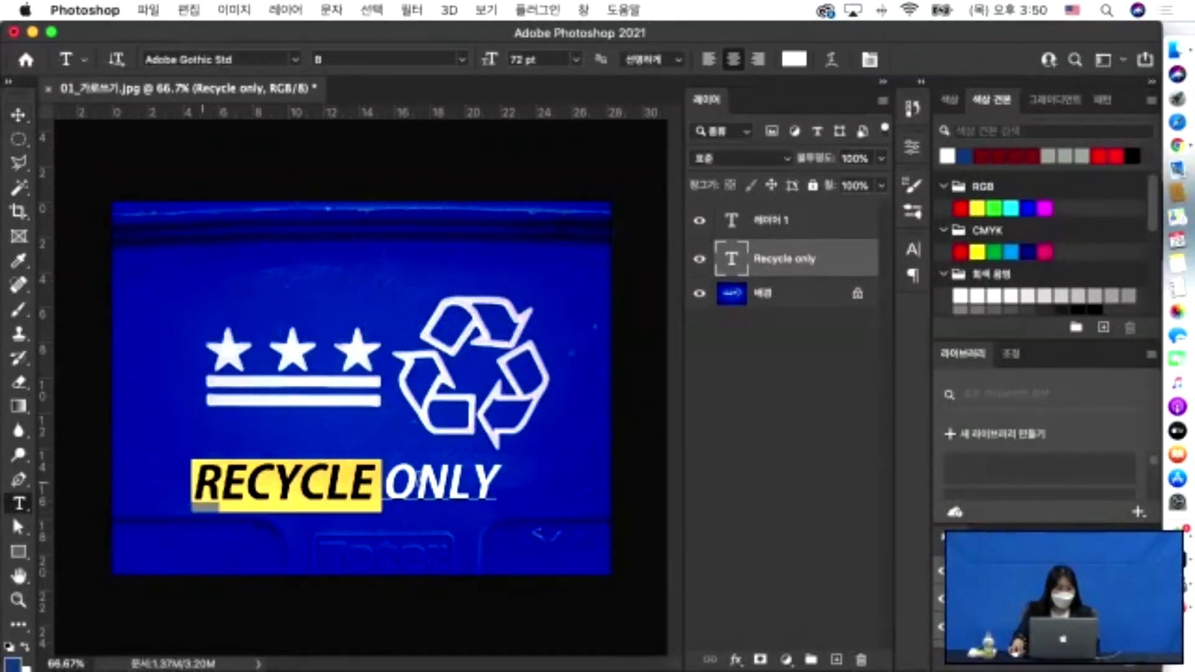
left_click_drag(202, 479, 501, 476)
left_click(109, 160)
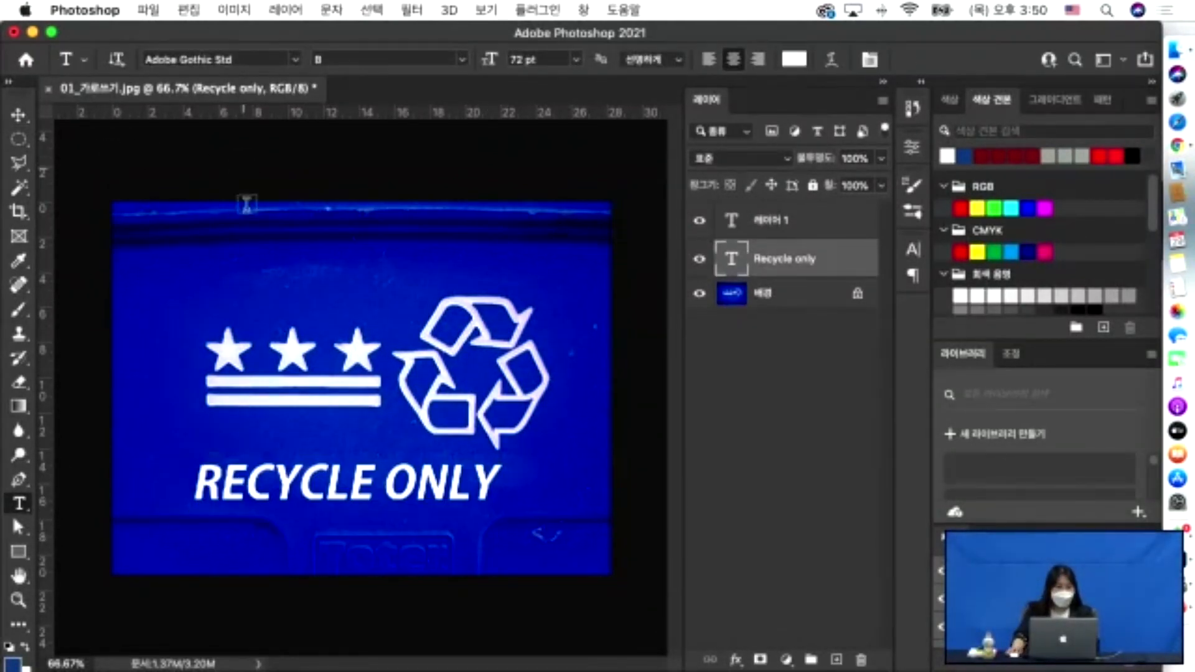
left_click_drag(227, 483, 473, 483)
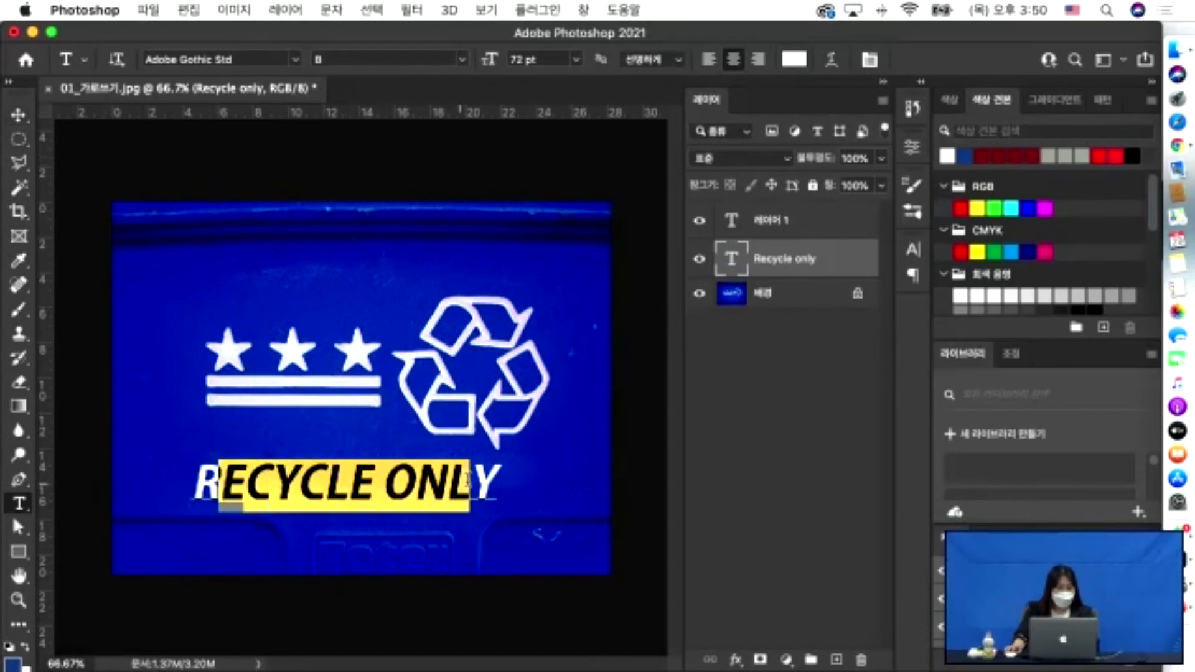
mouse_move(74, 459)
left_mouse_down()
mouse_move(87, 445)
mouse_move(123, 472)
mouse_move(103, 438)
mouse_move(85, 438)
mouse_move(82, 454)
mouse_move(102, 461)
mouse_move(80, 463)
mouse_move(88, 472)
mouse_move(85, 462)
left_mouse_up()
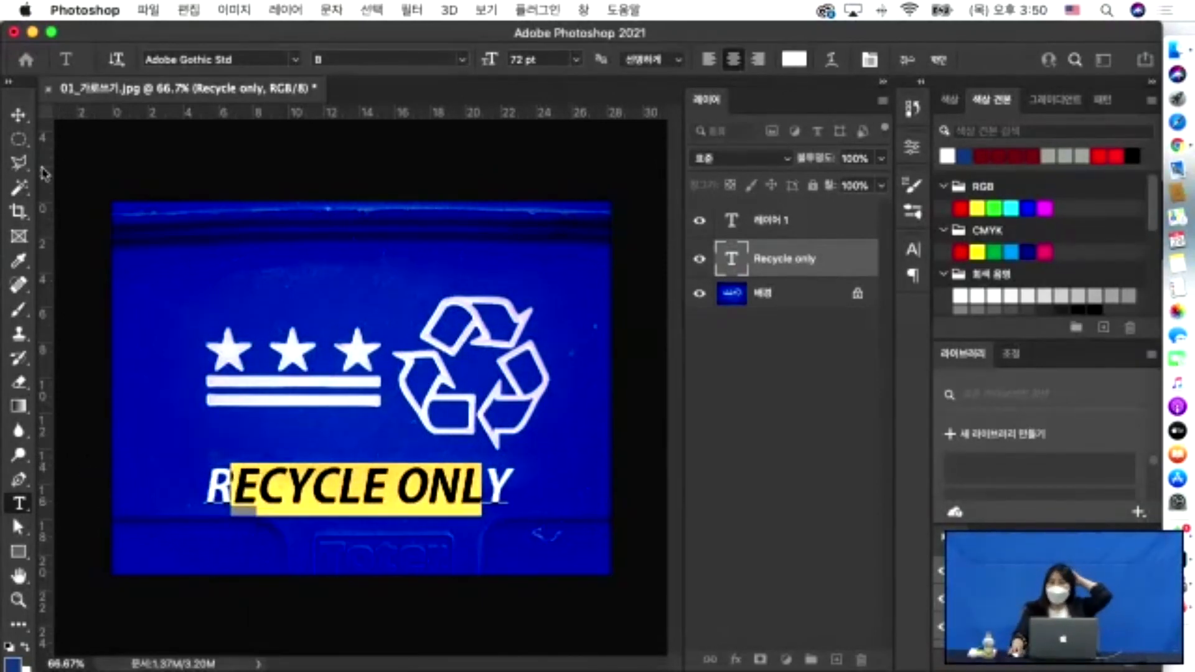
Practise selecting the whole RECYCLE ONLY text, commit it by switching to the Move tool, and select it again.
left_click(460, 489)
left_click_drag(206, 488, 512, 495)
left_click(482, 490)
left_click_drag(395, 489, 536, 490)
left_click(468, 489)
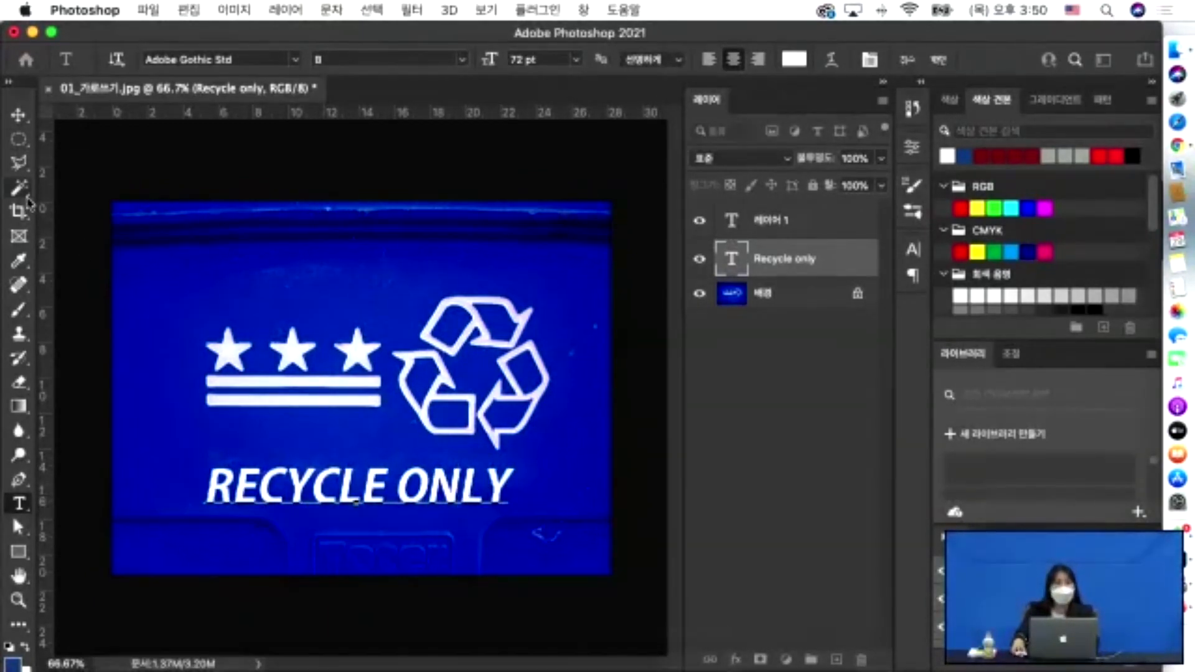
key("ctrl+Up")
left_click(562, 486)
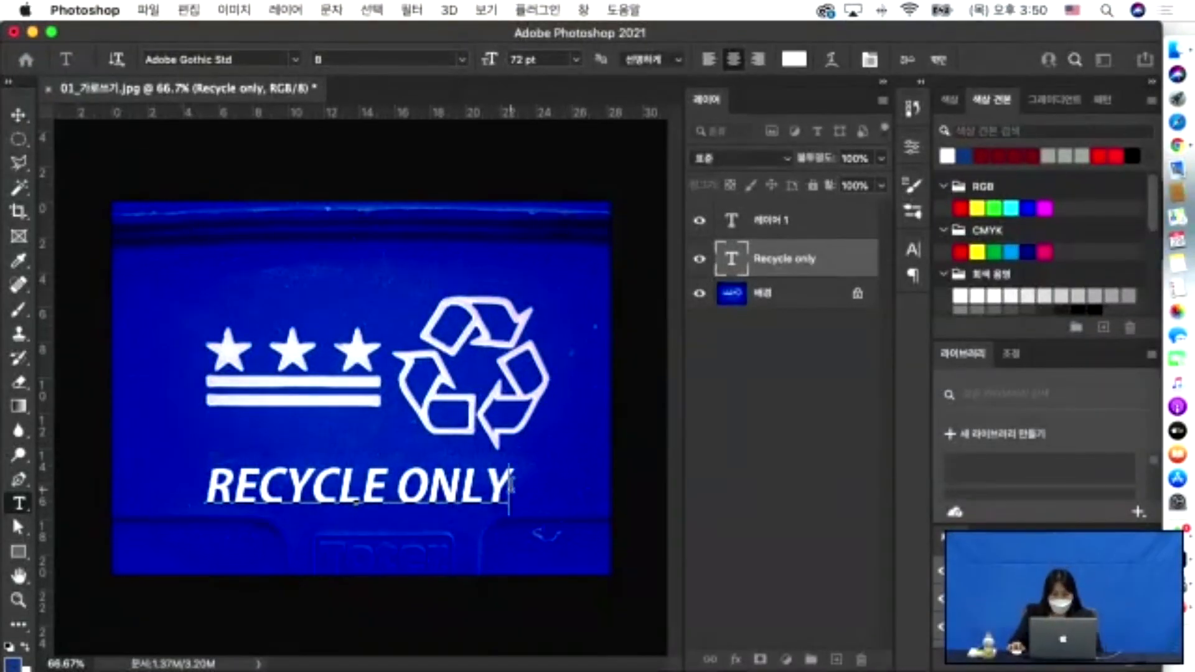
left_click_drag(511, 490, 206, 492)
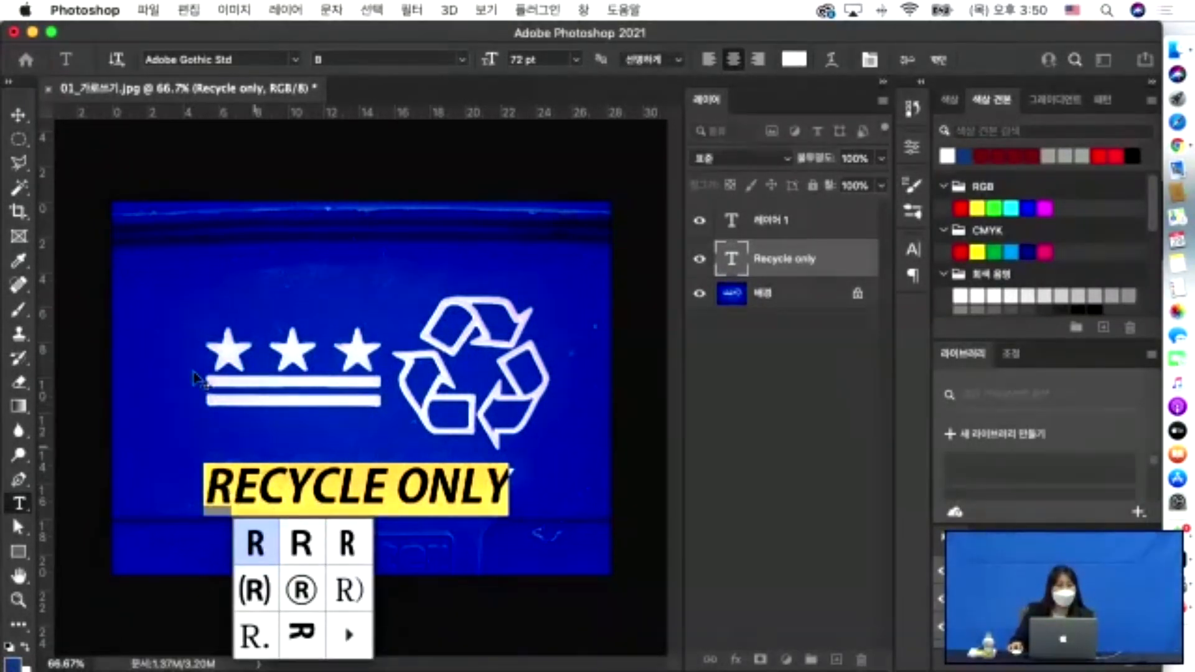
left_click(19, 115)
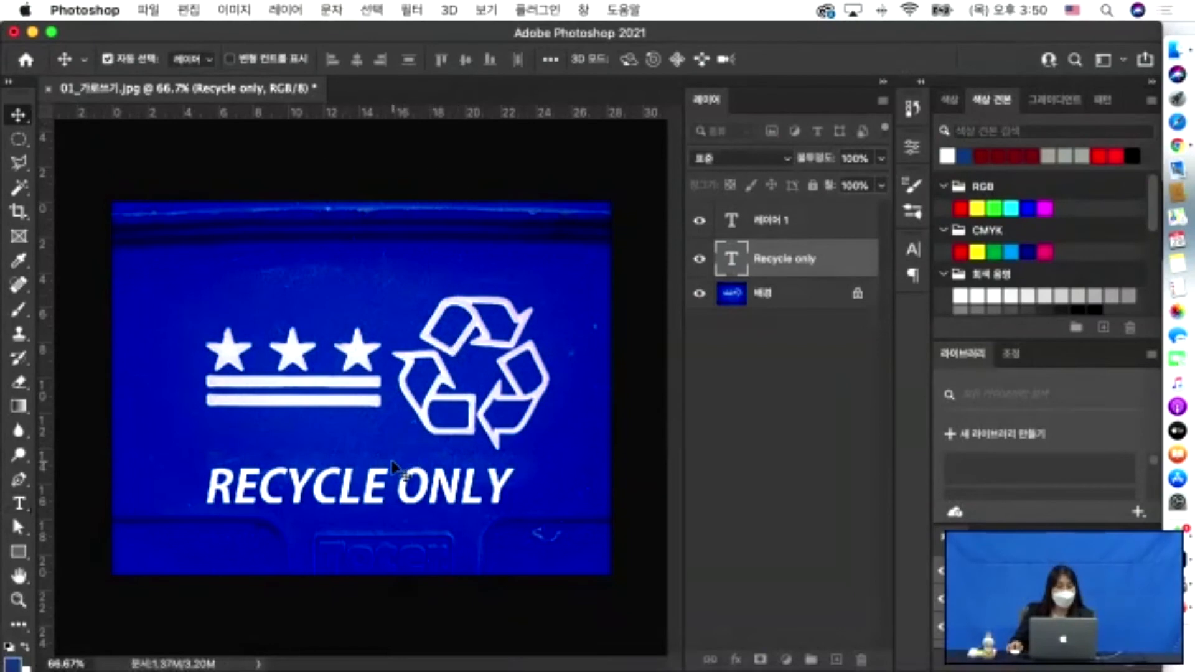
left_click_drag(208, 486, 511, 489)
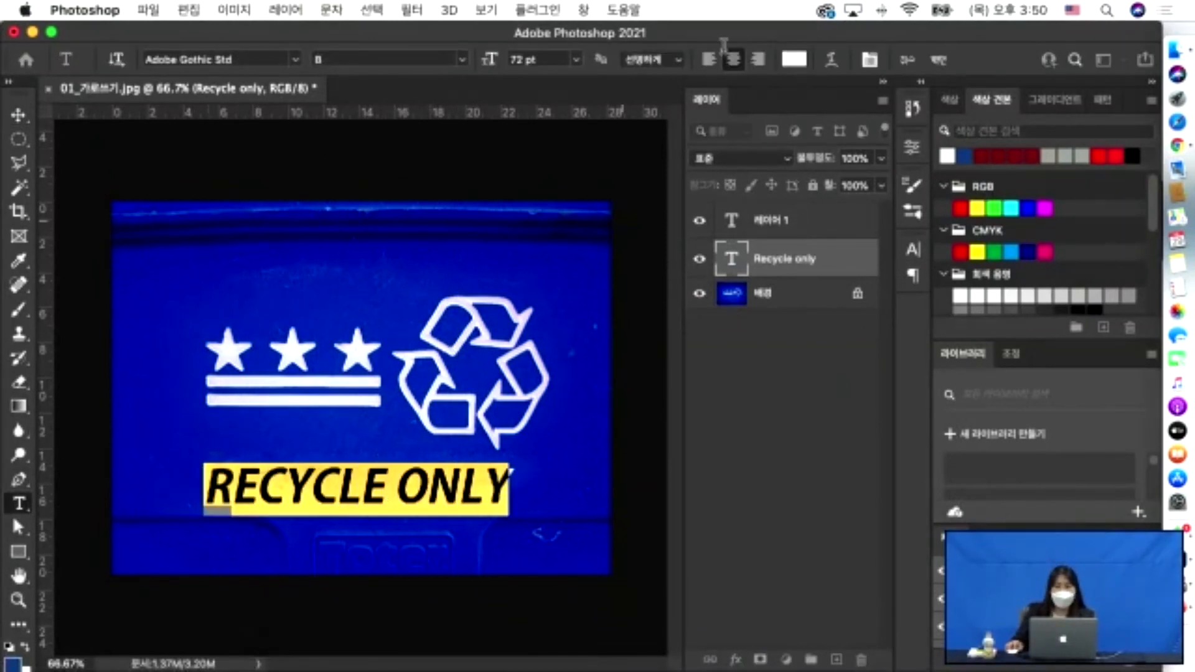
Switch to Finder, preview the sample files from 02_세로쓰기.jpg to 07_아크.jpg, and return to Photoshop.
left_click(1171, 51)
left_click(691, 255)
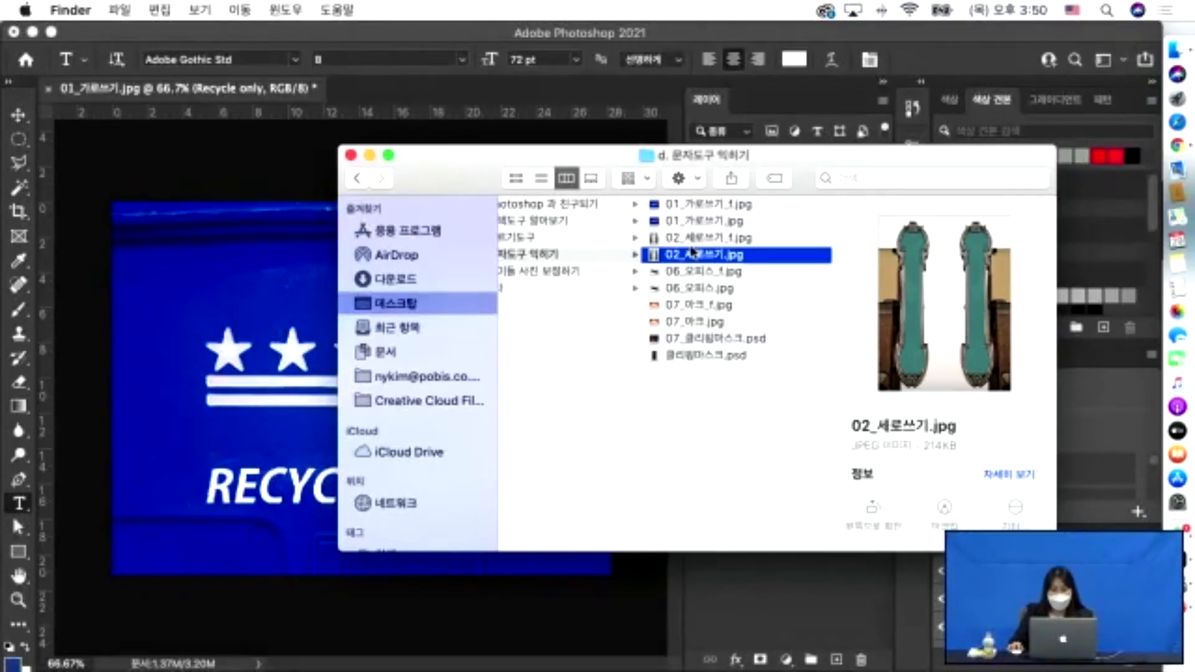
left_click(688, 274)
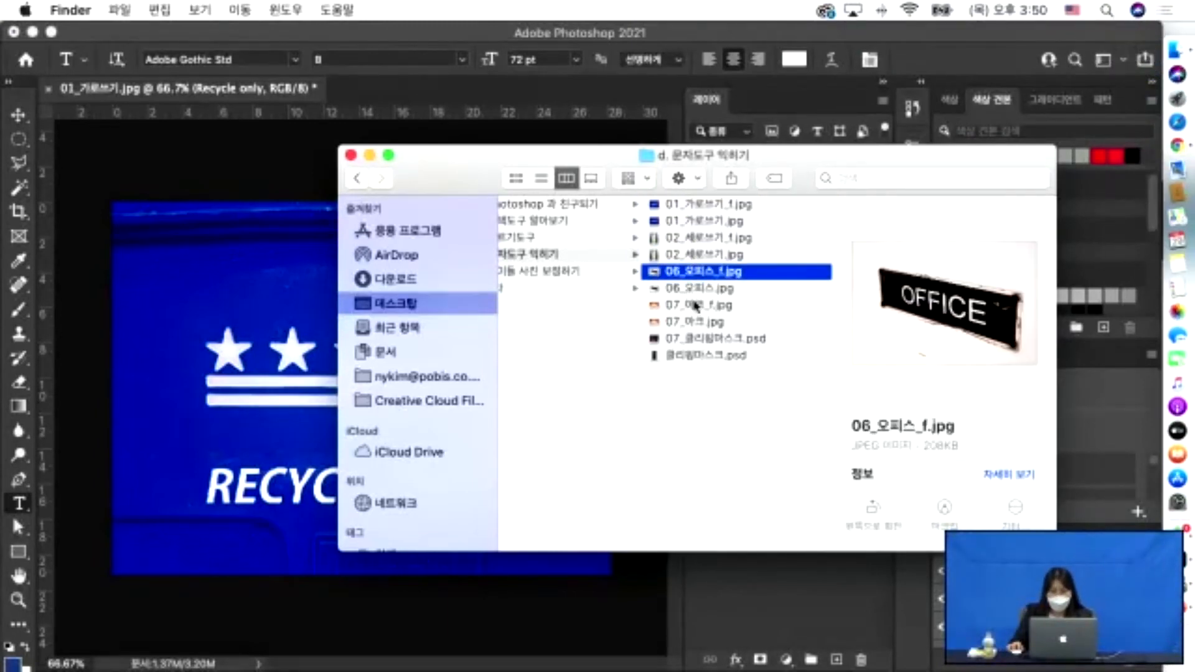
left_click(689, 290)
left_click(696, 306)
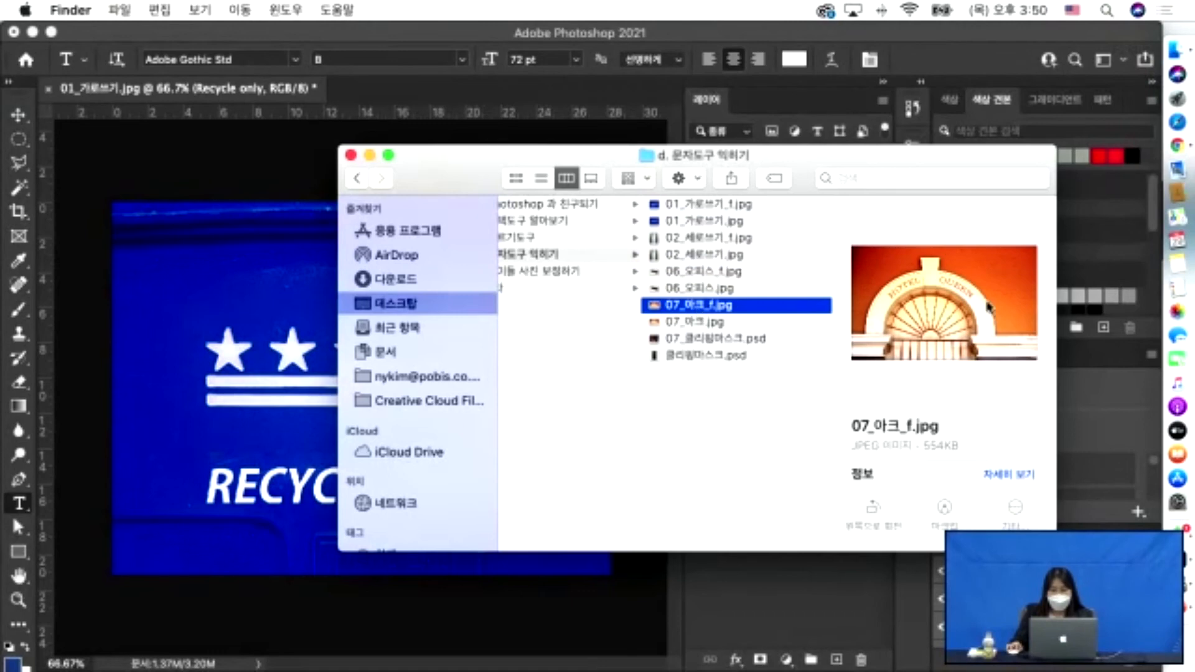
left_click(721, 324)
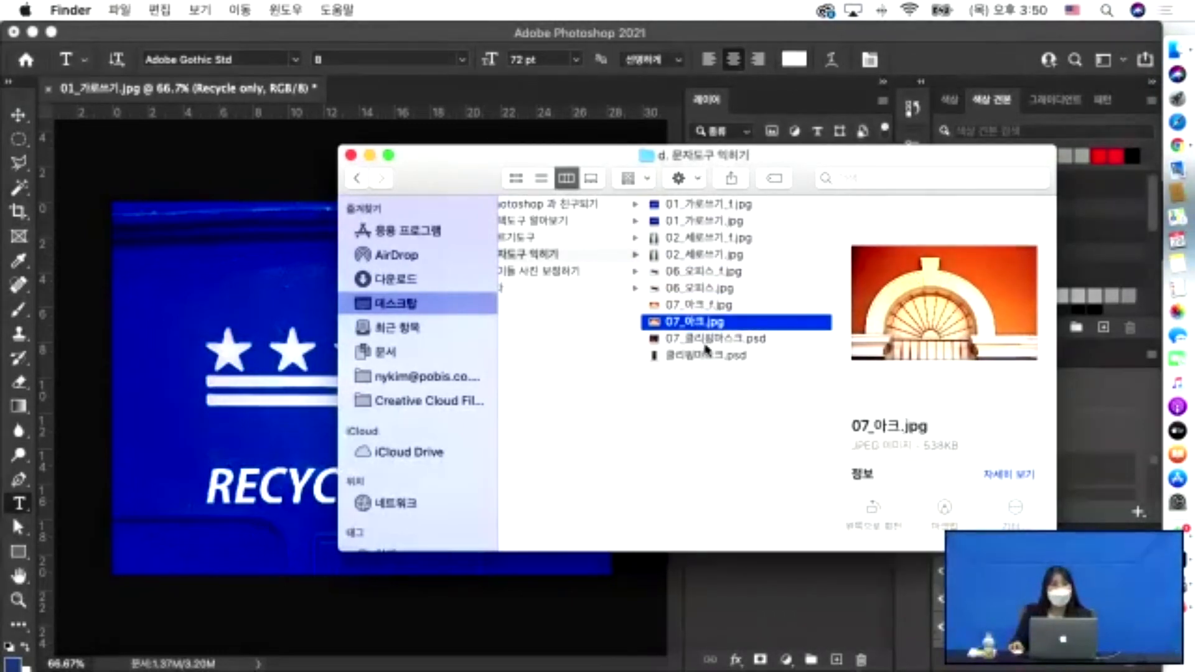
left_click(187, 286)
With all of RECYCLE ONLY selected, collapse the colour and library panels and float the Character panel beside the image.
left_click_drag(212, 487, 520, 501)
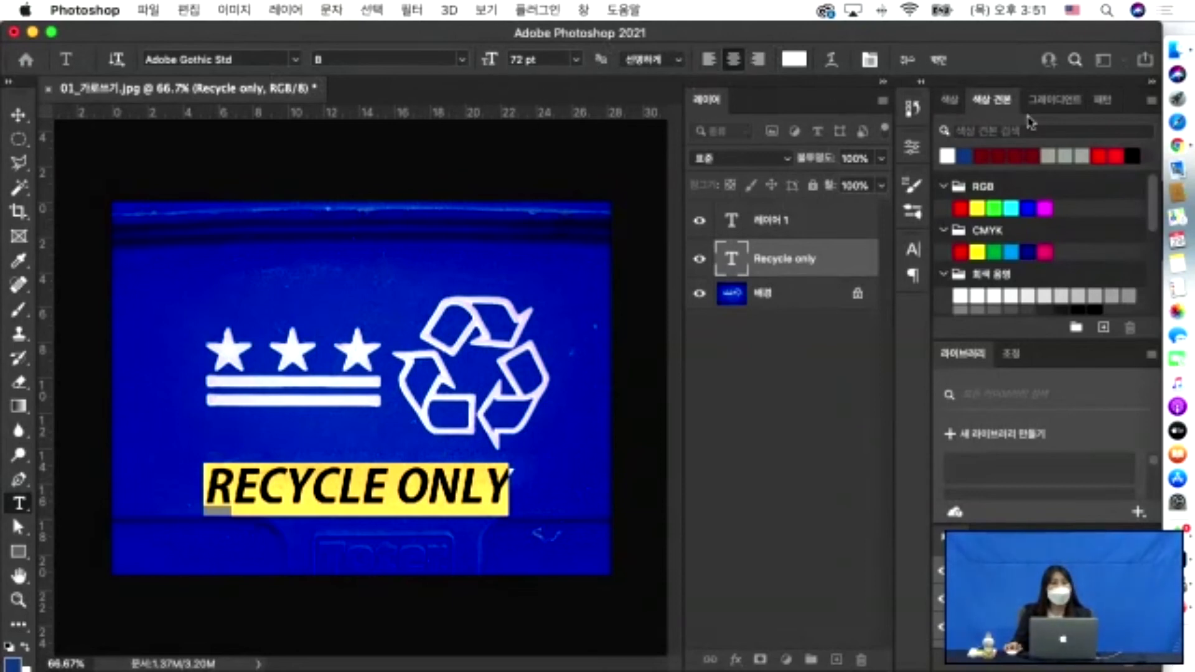
left_click(1152, 82)
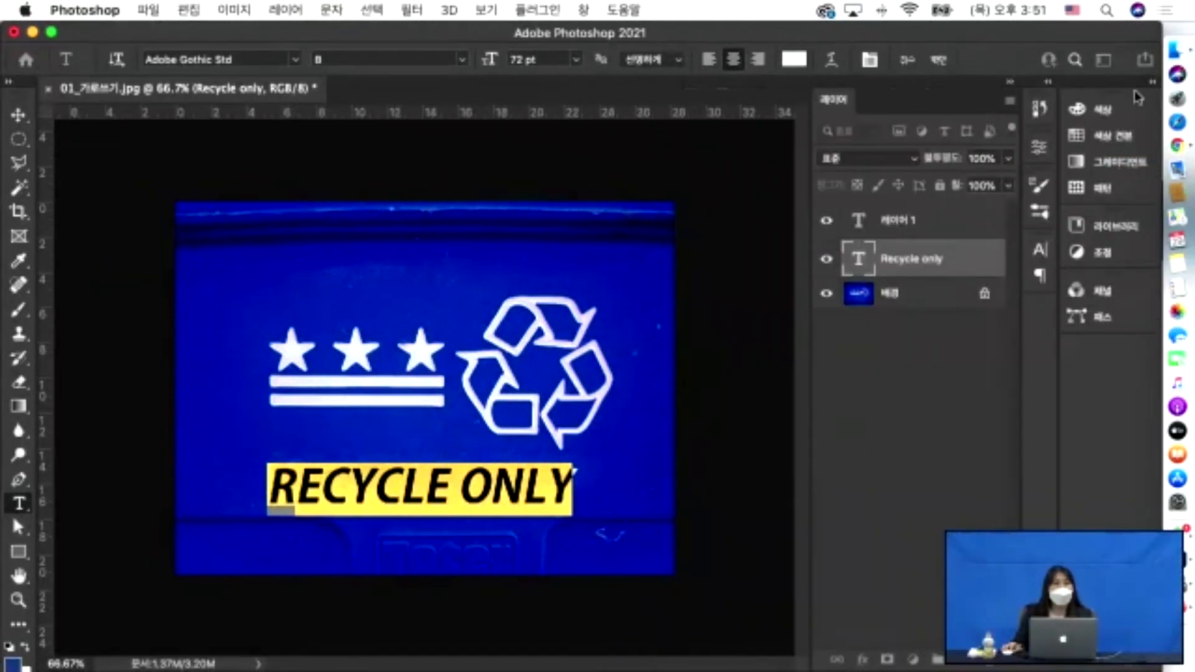
left_click(870, 60)
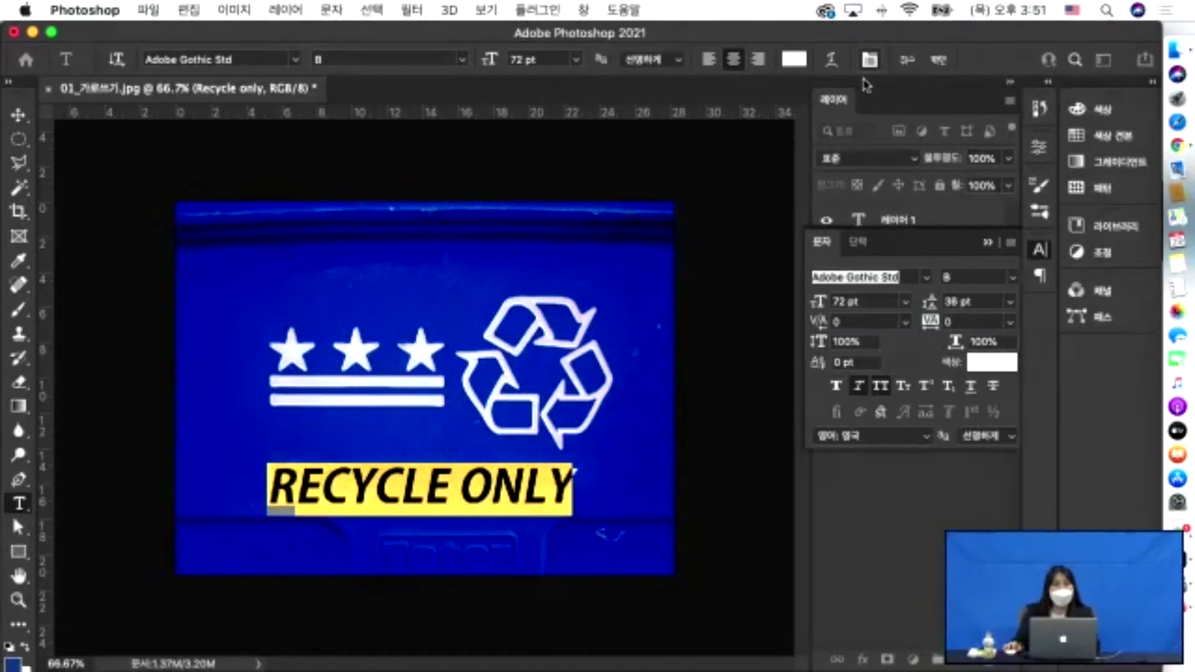
left_click_drag(822, 241, 652, 157)
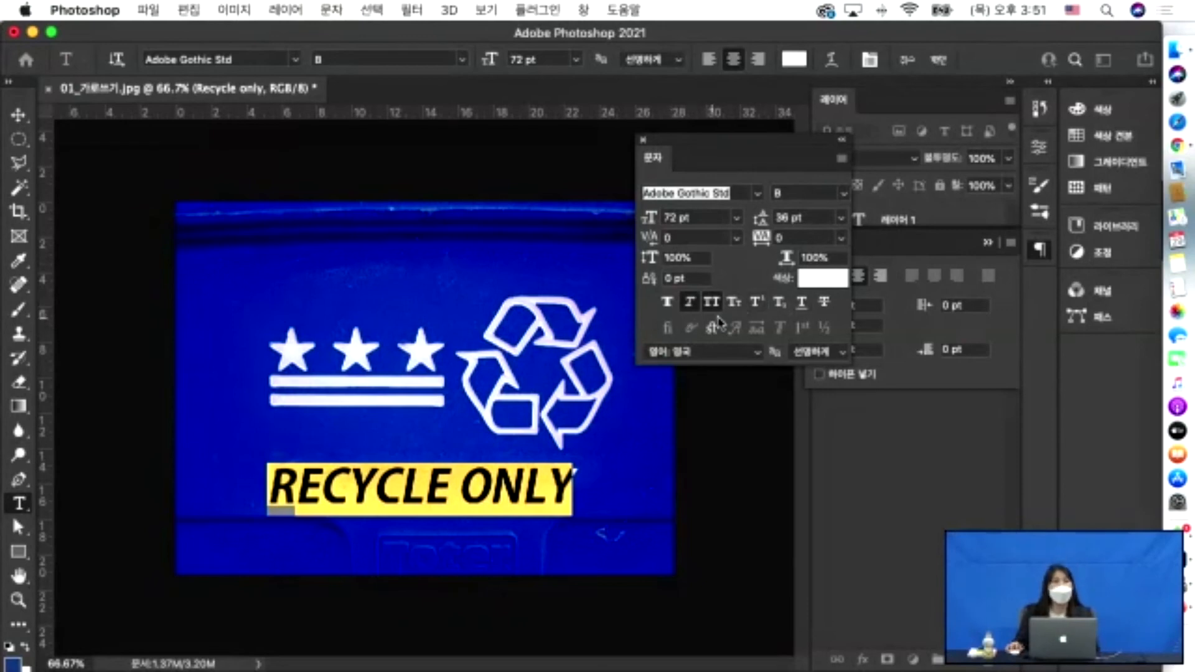
Toggle faux italic and all caps on the RECYCLE ONLY text, leaving all caps on and faux italic off.
left_click(689, 304)
left_click(692, 304)
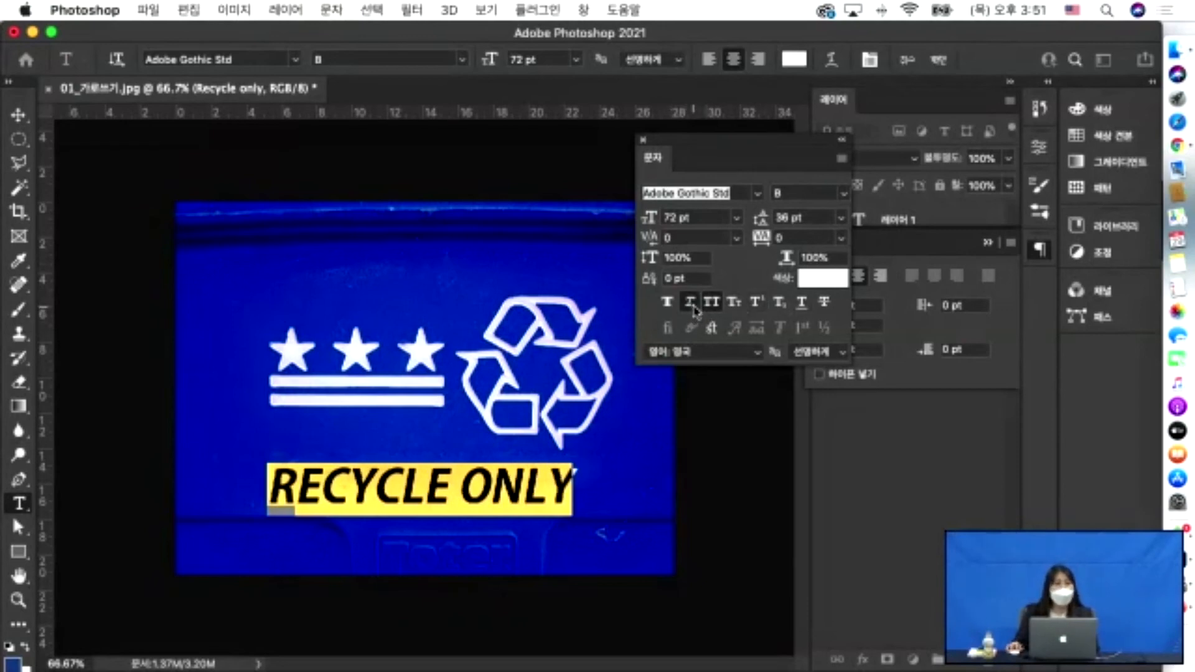
left_click(708, 305)
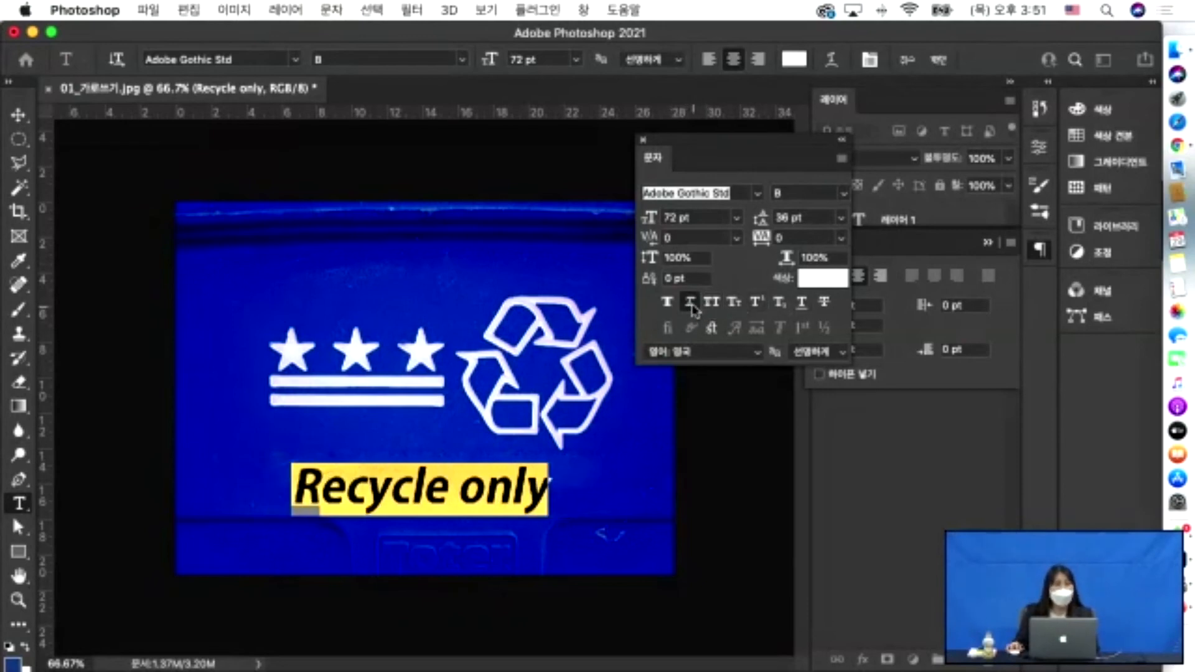
left_click(691, 304)
left_click(712, 307)
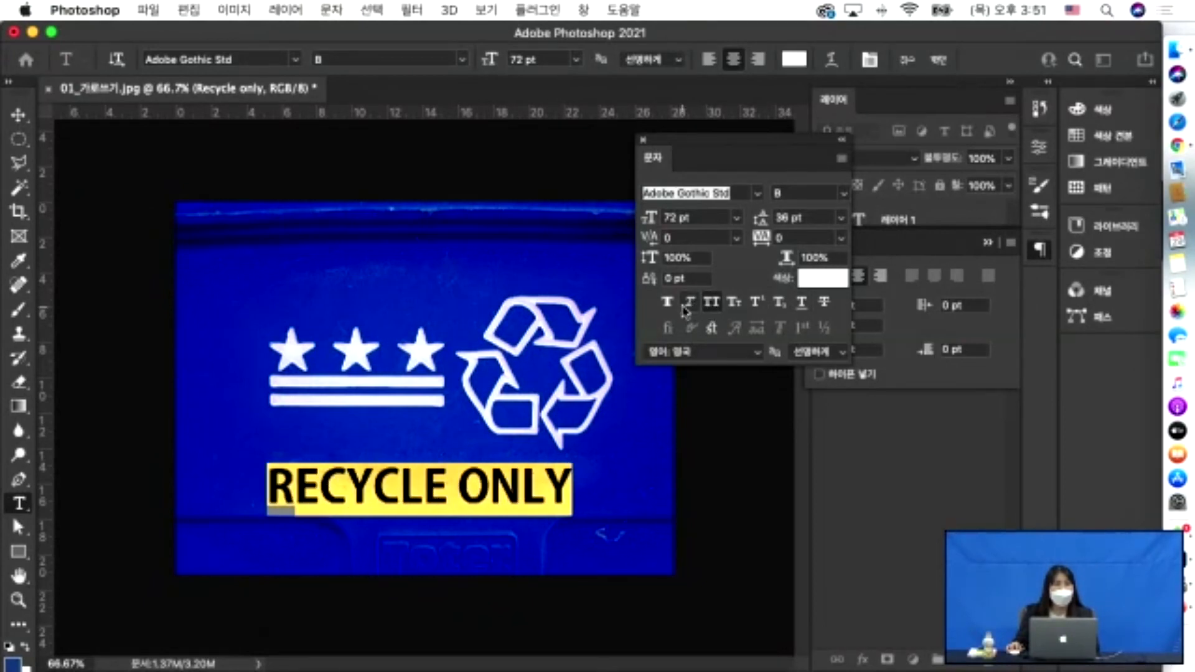
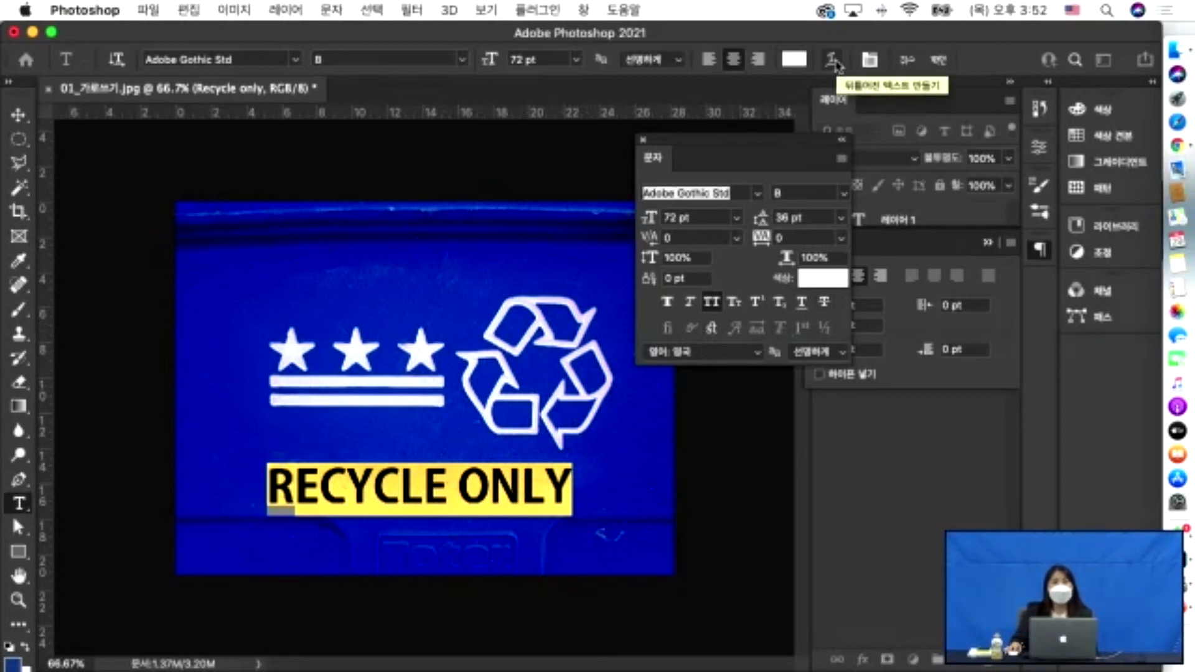
Apply a horizontal Arc (부채꼴) text warp to RECYCLE ONLY and reduce its bend to +27%.
left_click(835, 60)
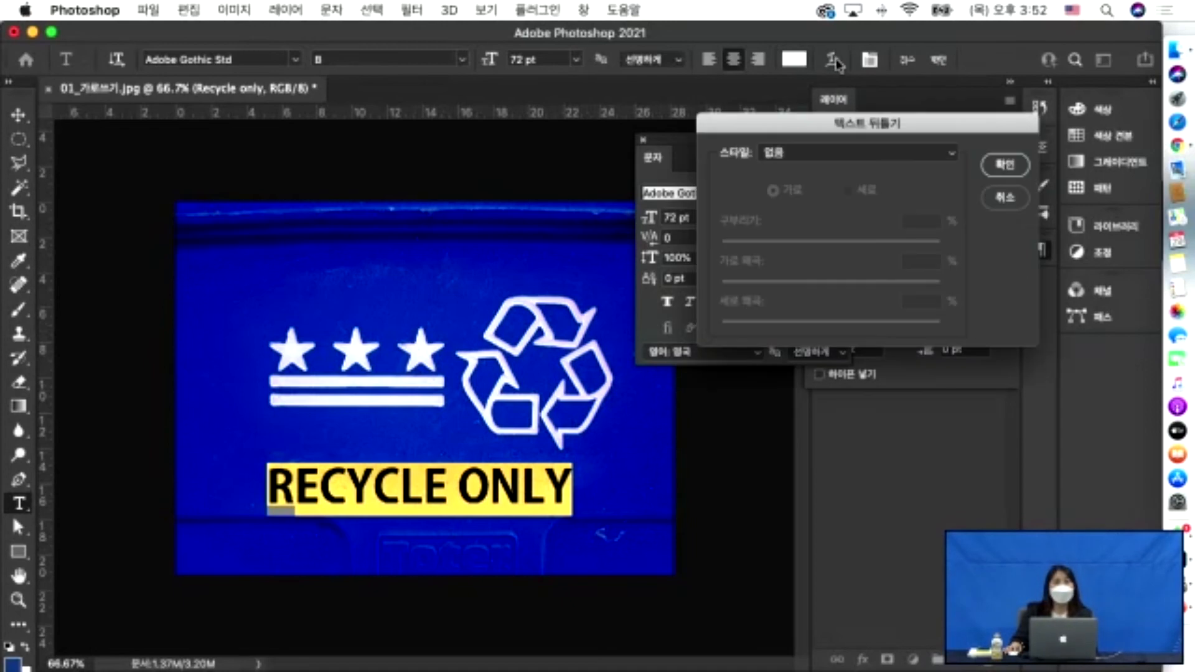
left_click(808, 163)
left_click(813, 173)
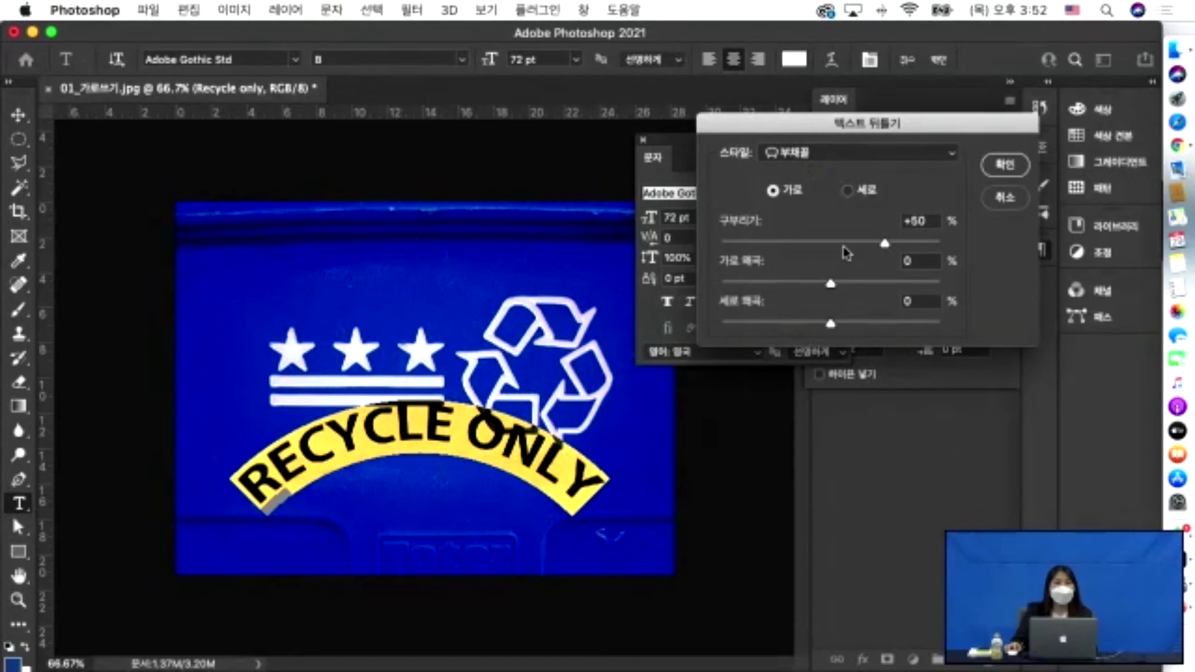
left_click_drag(884, 246, 862, 261)
Change the warp style of RECYCLE ONLY to Flag (깃발), commit the text and deselect its layer.
left_click(822, 156)
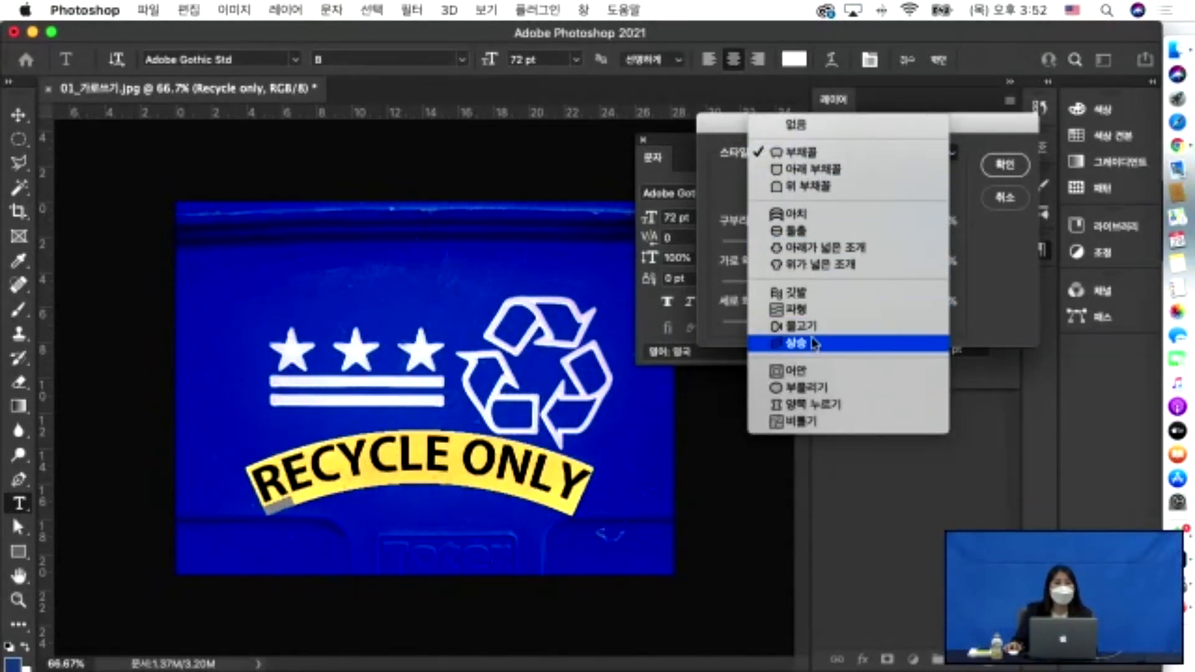
left_click(803, 293)
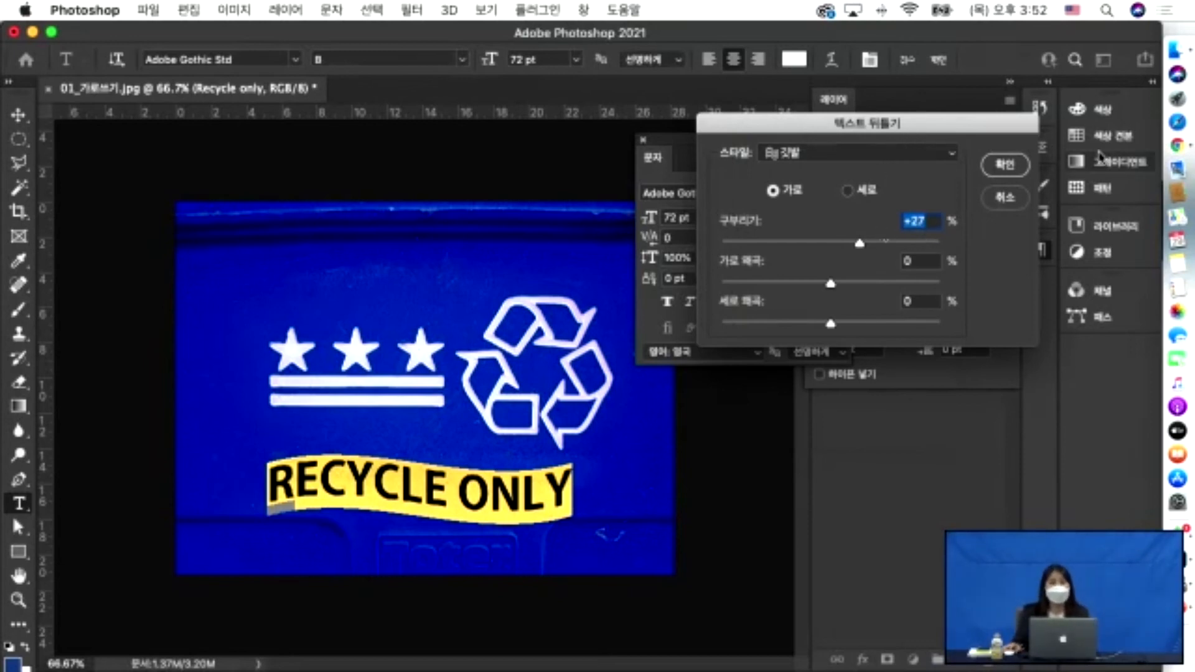
left_click(1006, 165)
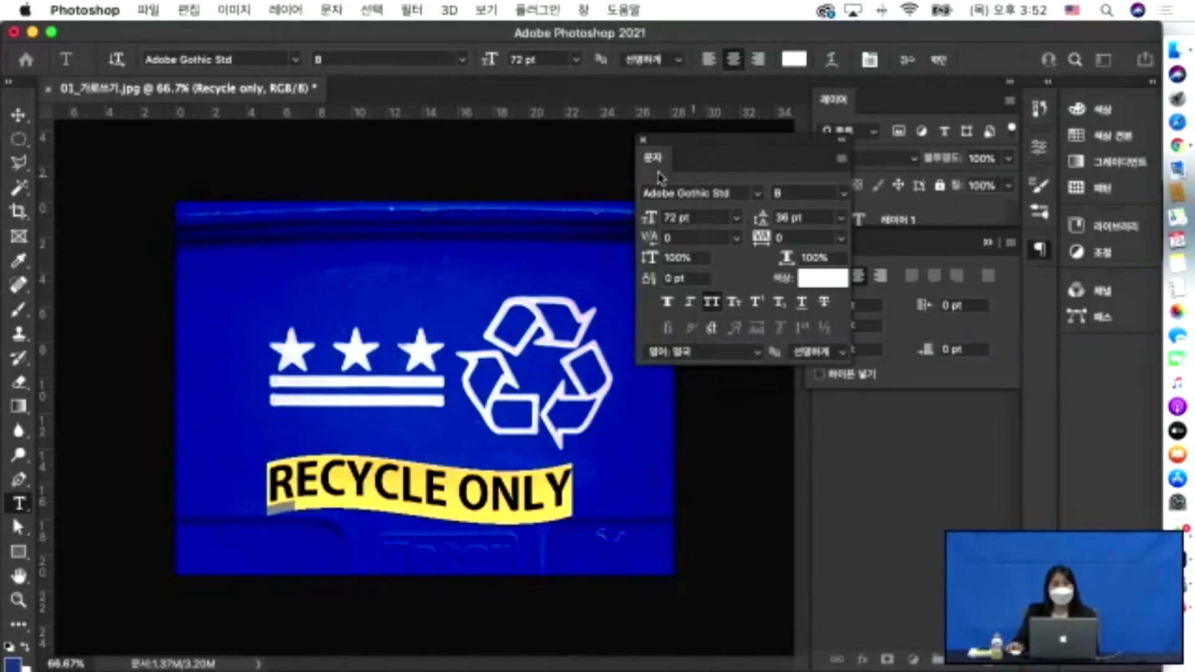
left_click(542, 181)
key("v")
left_click(361, 174)
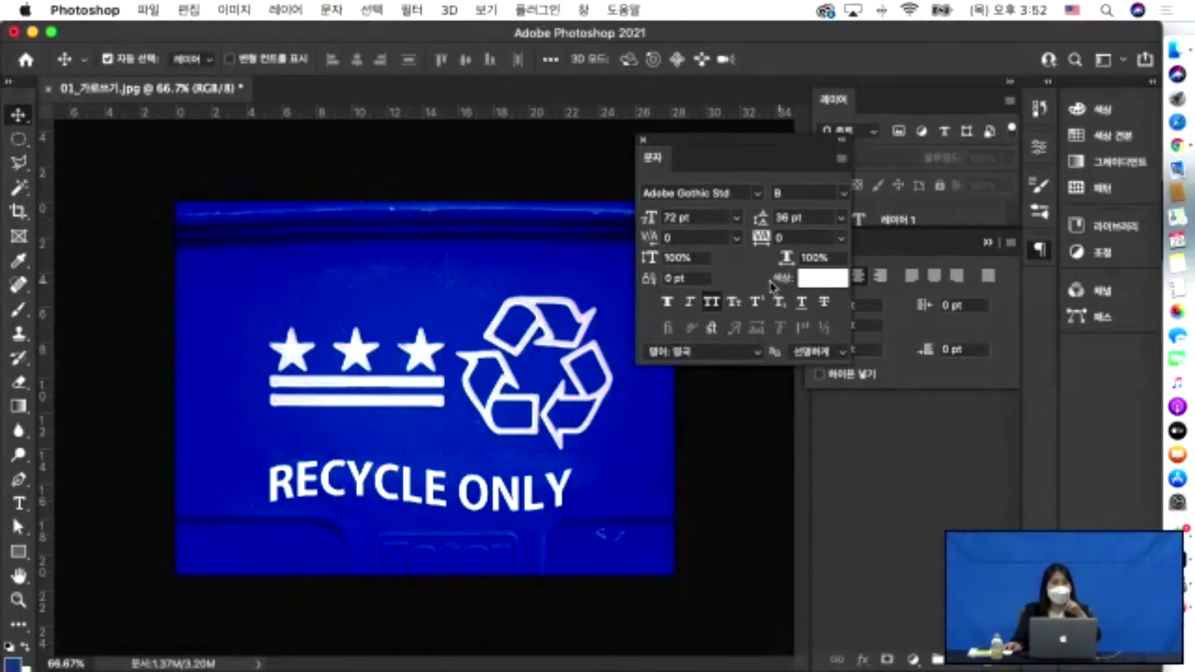
Open 07_클리핑마스크.psd from the desktop folder d. 문자도구 익히기 inside 3. Ps > 기초.
key("super+o")
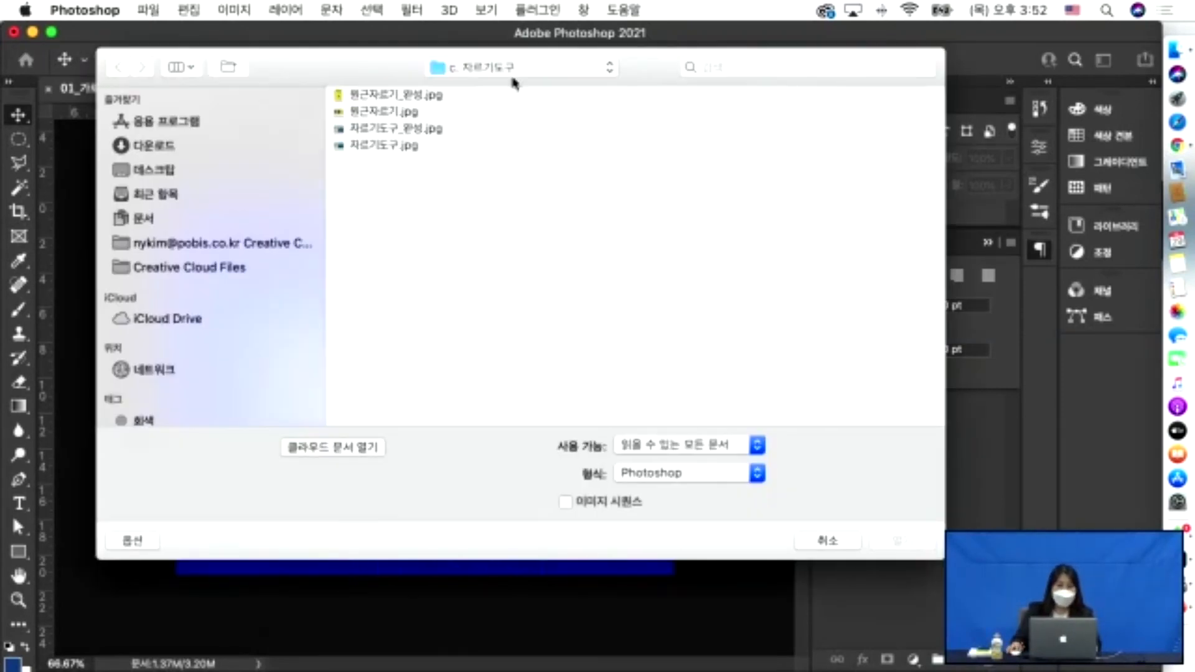
left_click(513, 70)
left_click(484, 90)
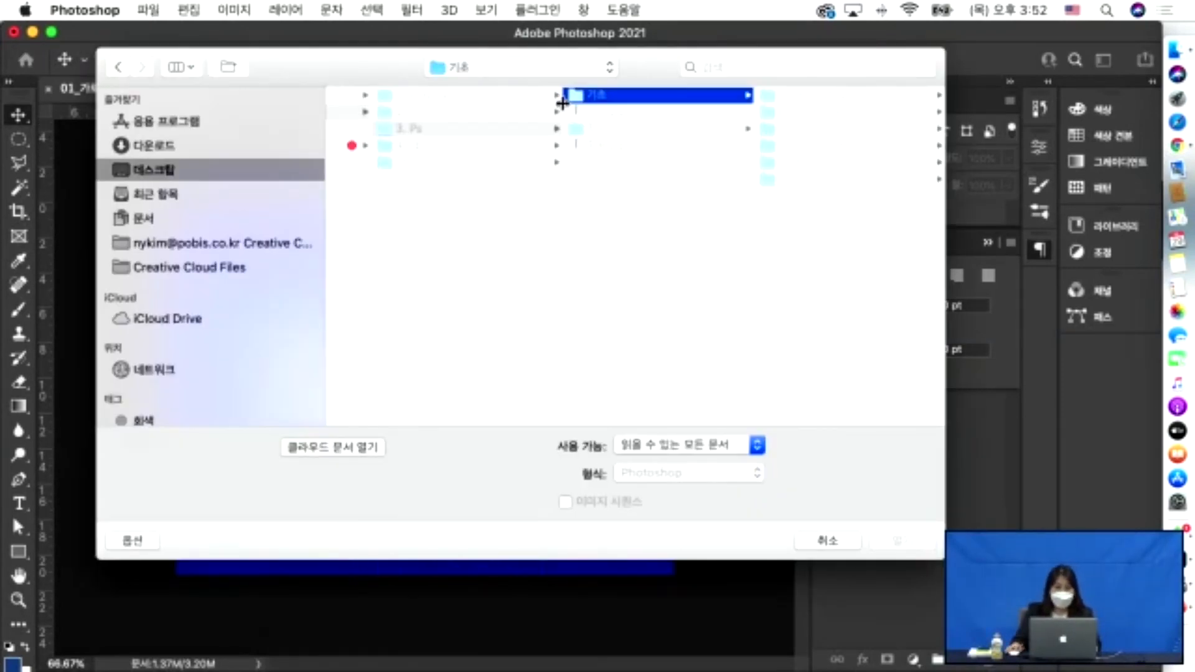
left_click(813, 145)
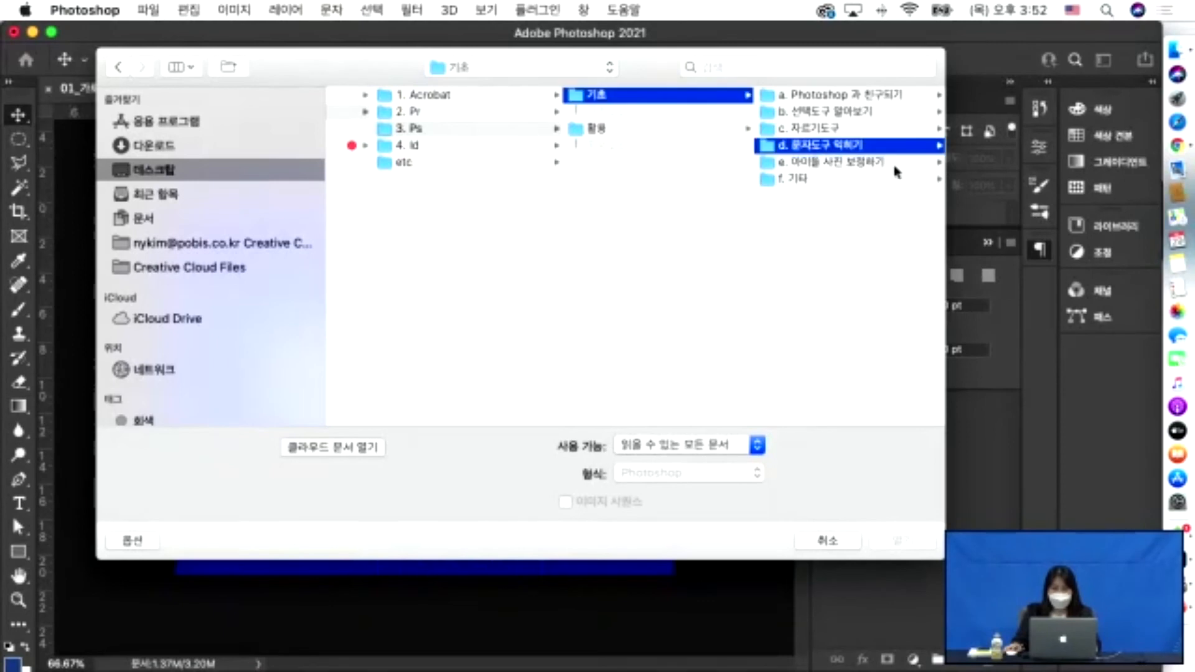
left_click(818, 232)
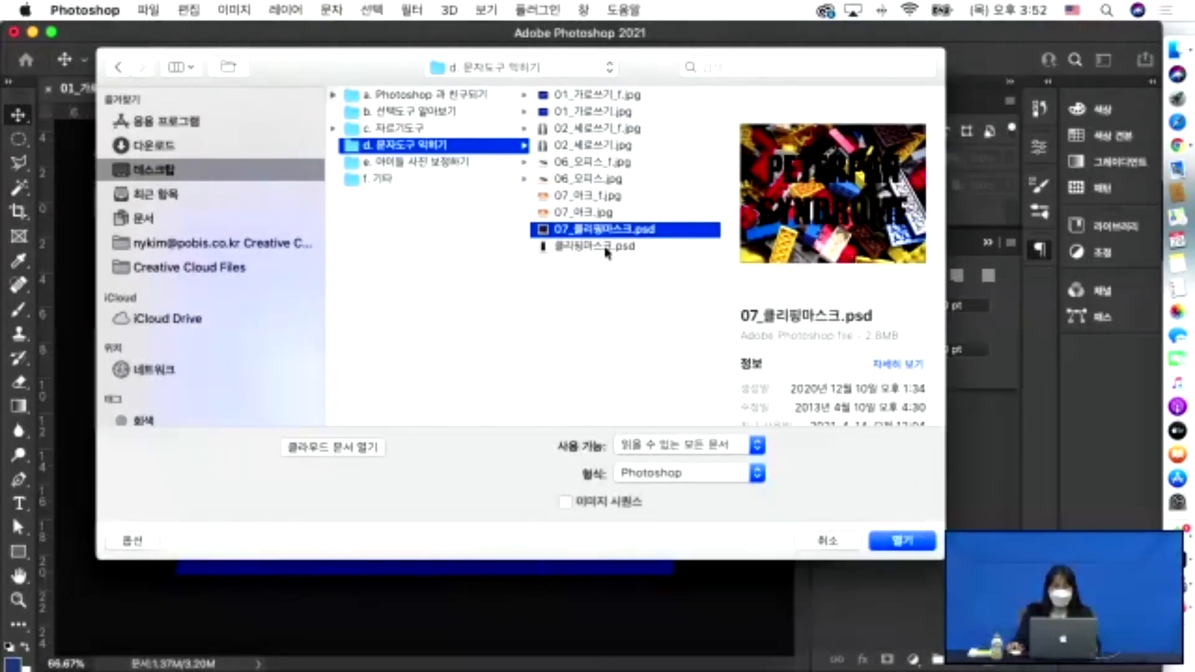
left_click(902, 547)
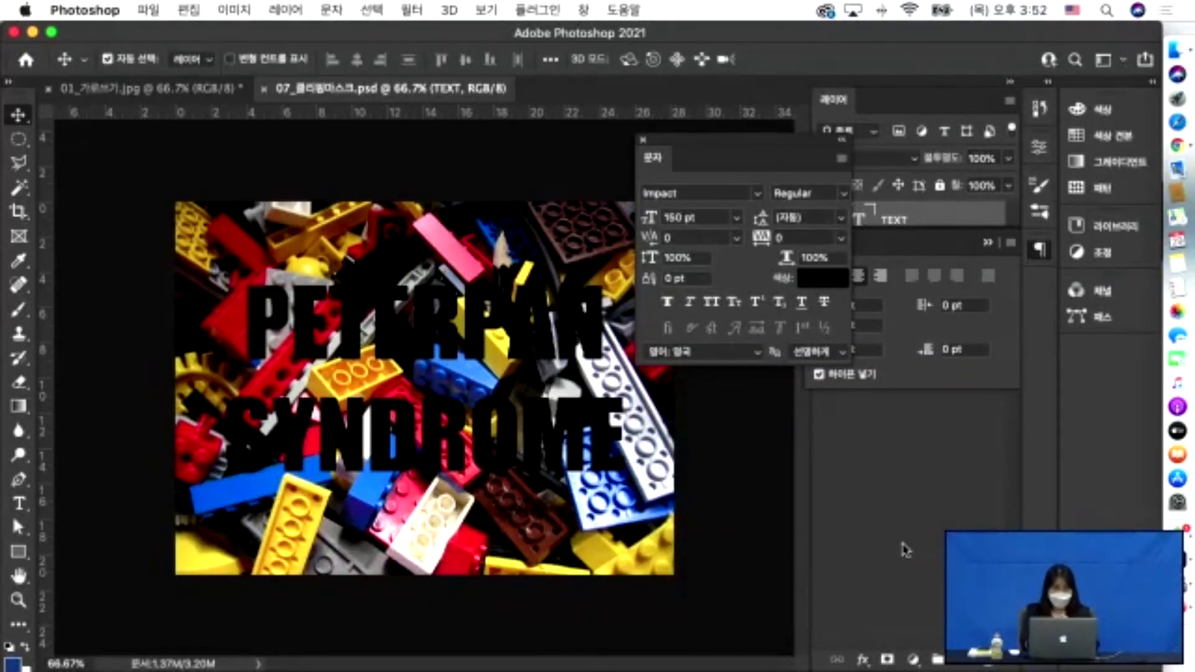
Move the floating Character panel away from the layer list and collapse the Paragraph panel to uncover the layers.
left_click_drag(747, 144, 856, 409)
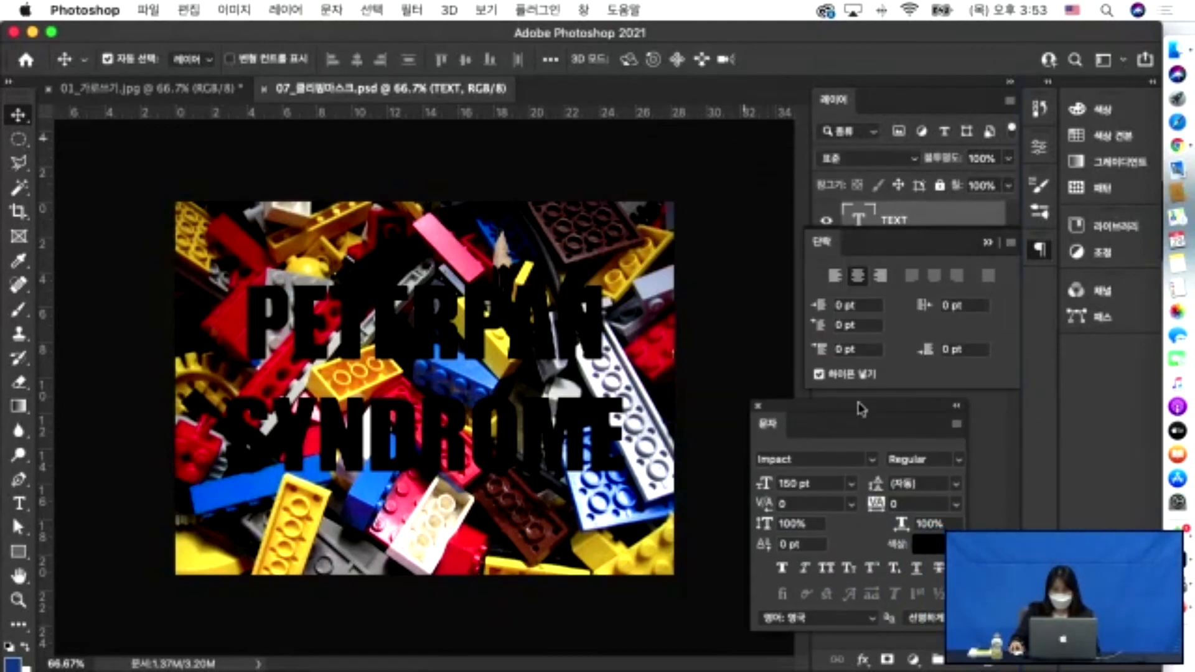
left_click(989, 245)
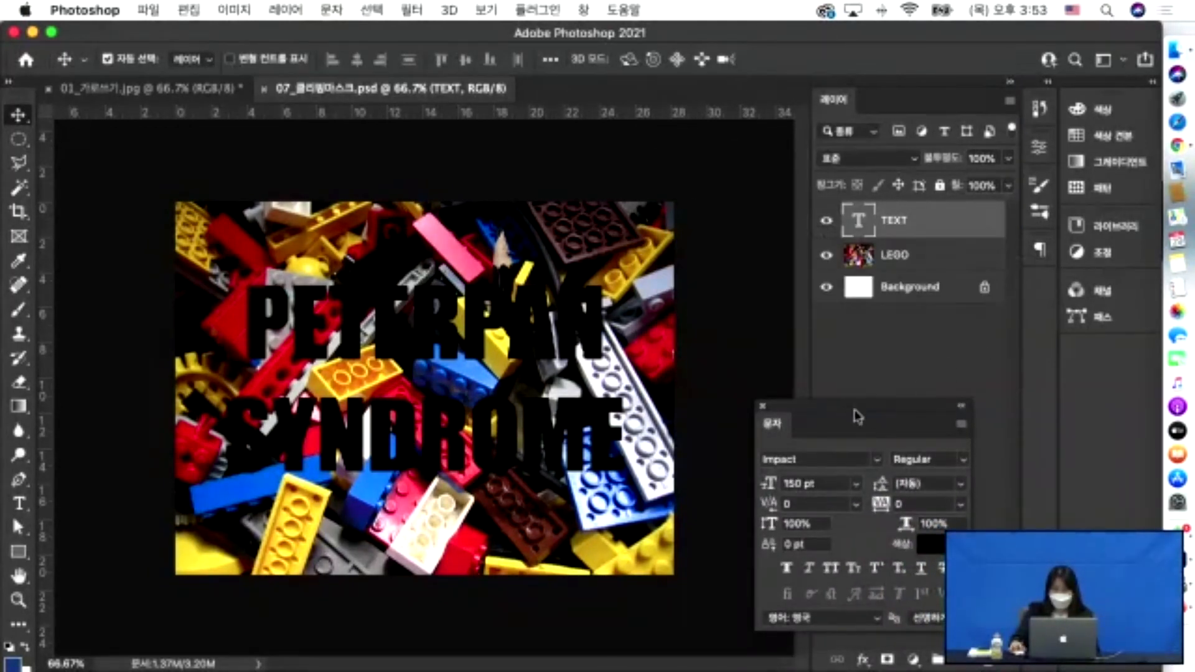
Close the floating Character panel, select the LEGO layer and switch its visibility off and on.
left_click(763, 406)
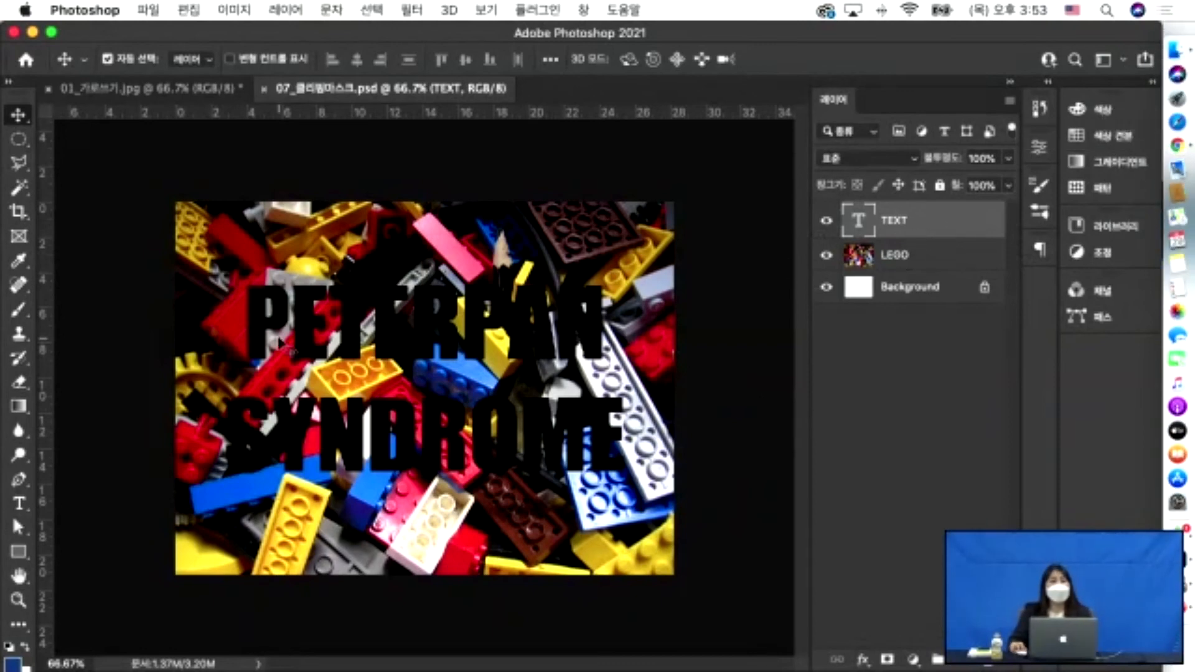
left_click(906, 288)
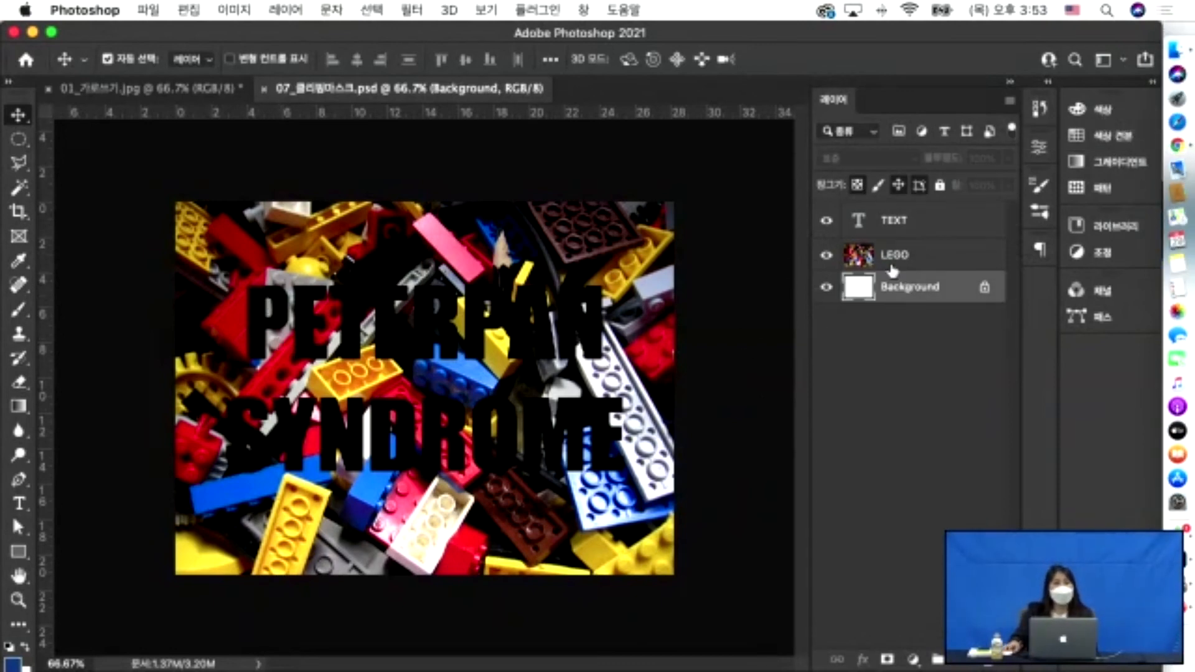
left_click(893, 255)
left_click(826, 255)
left_click(827, 256)
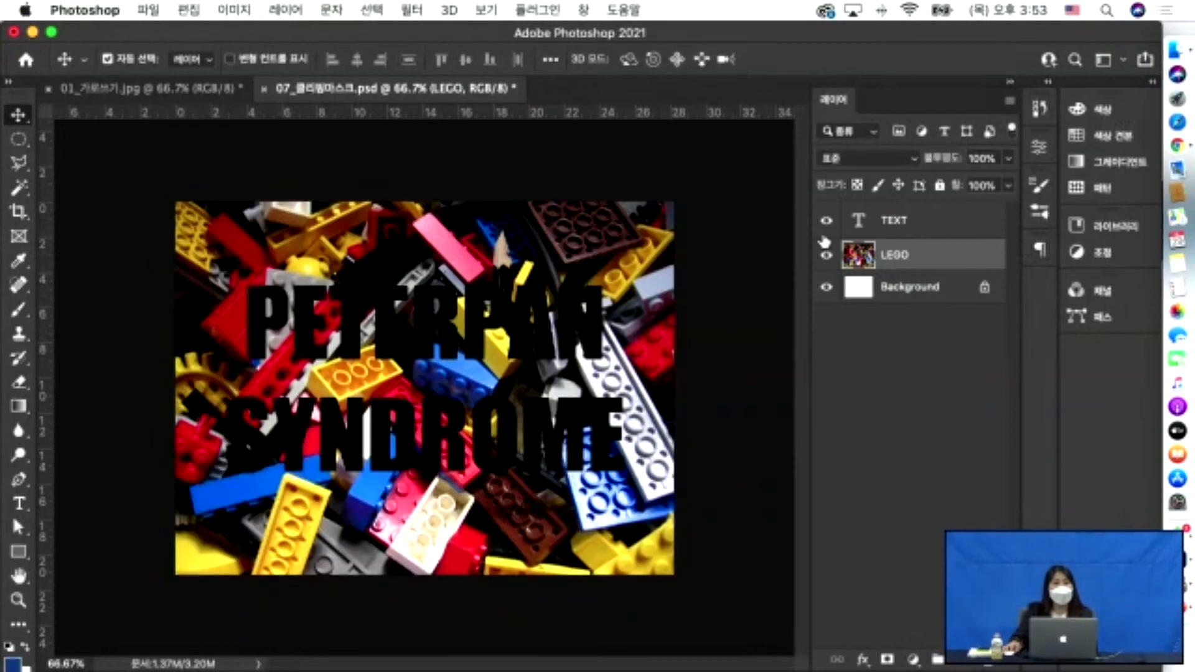
Hide and reshow the TEXT and LEGO layers in turn to examine how the layers are stacked.
left_click(826, 221)
left_click(826, 221)
left_click(827, 221)
left_click(826, 221)
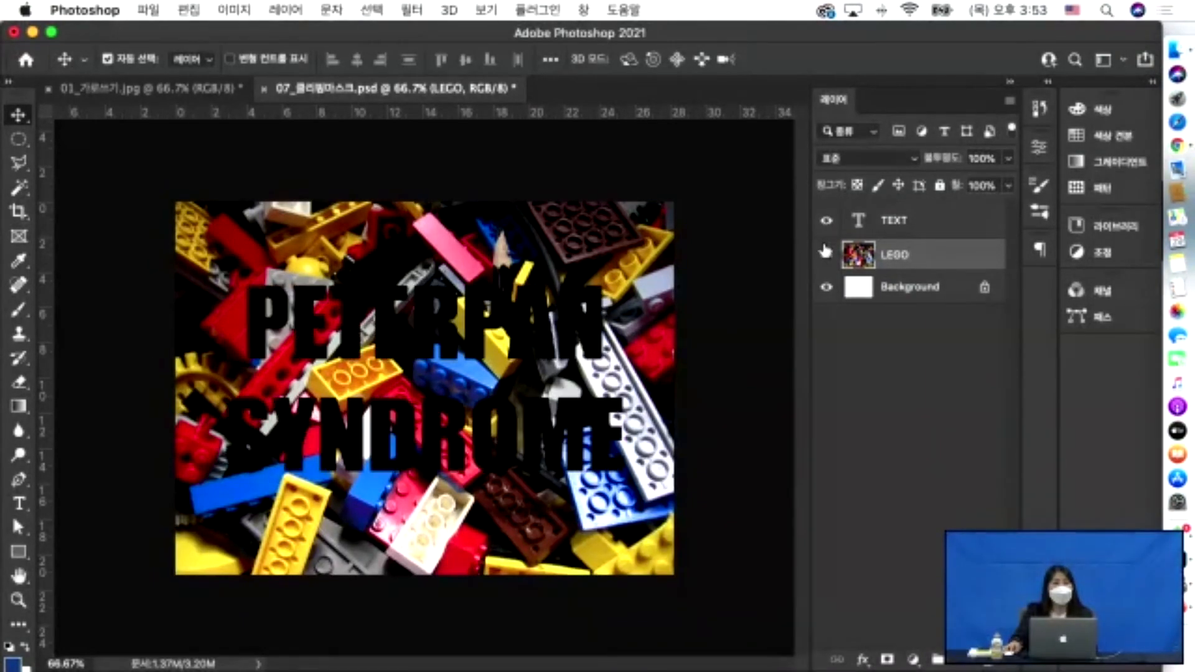
left_click(826, 255)
left_click(827, 255)
left_click(827, 288)
left_click(826, 256)
left_click(826, 255)
left_click(826, 222)
left_click(826, 221)
left_click(887, 225)
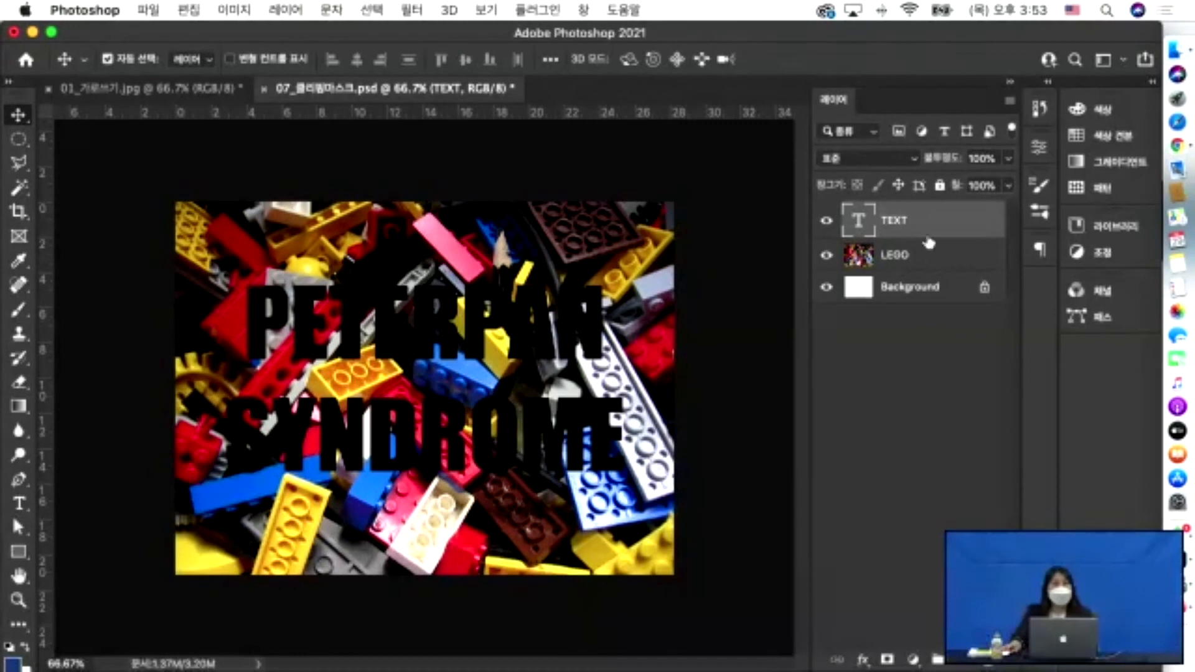
left_click(912, 268)
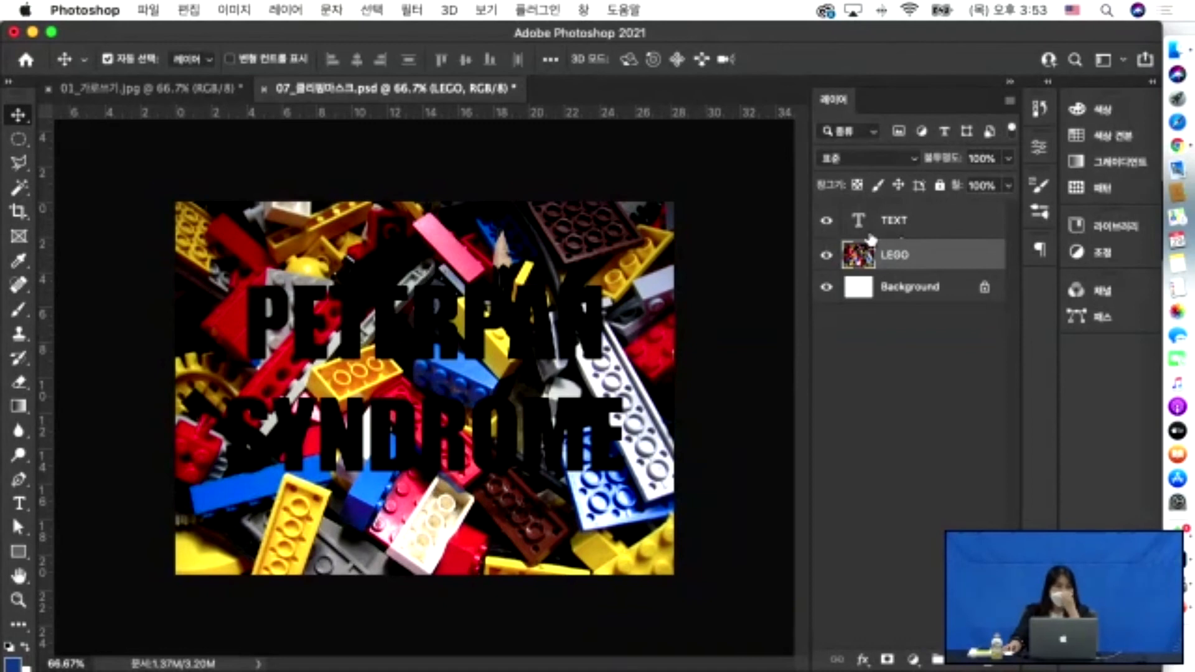
right_click(892, 228)
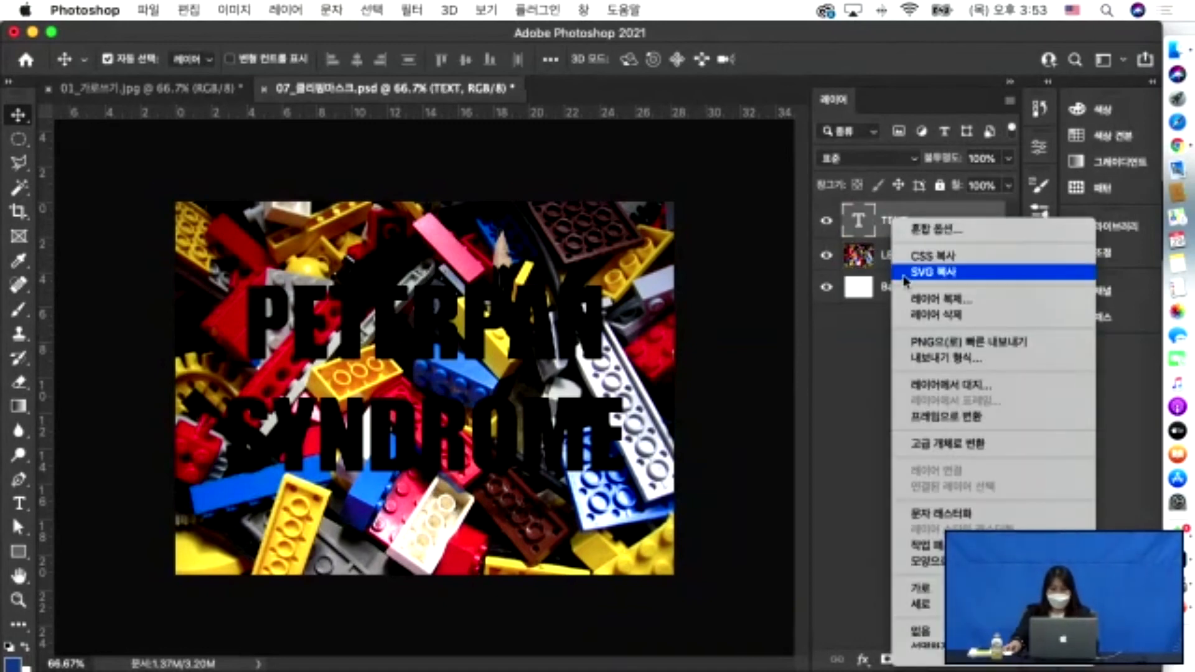
mouse_move(958, 663)
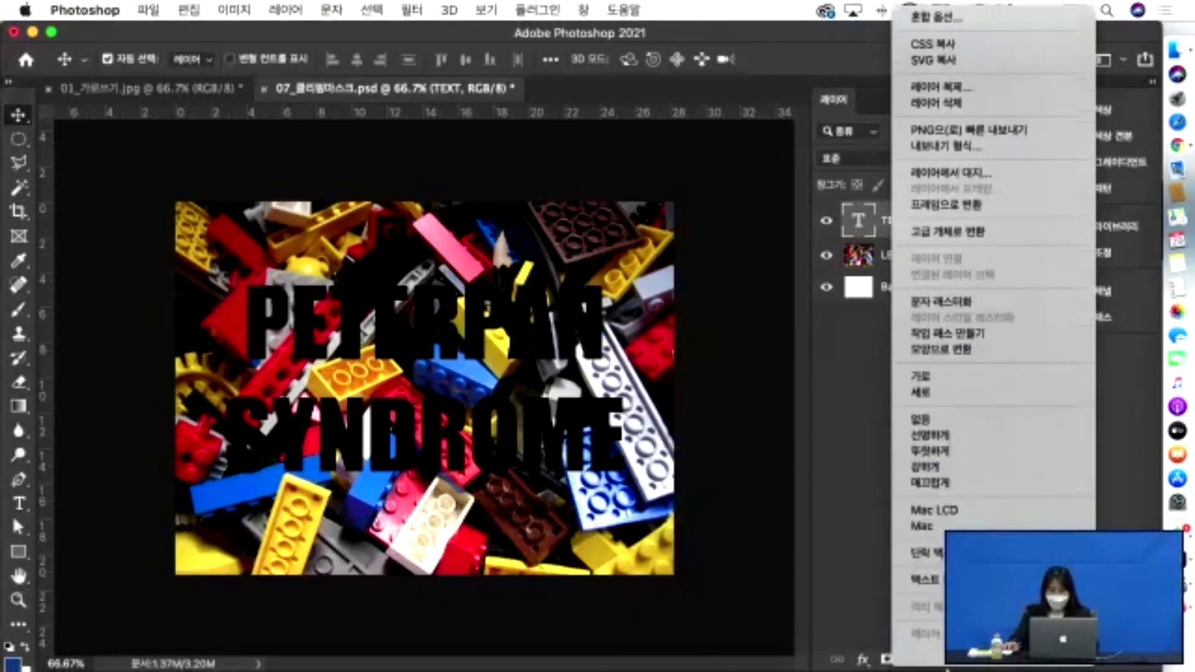
left_click(772, 344)
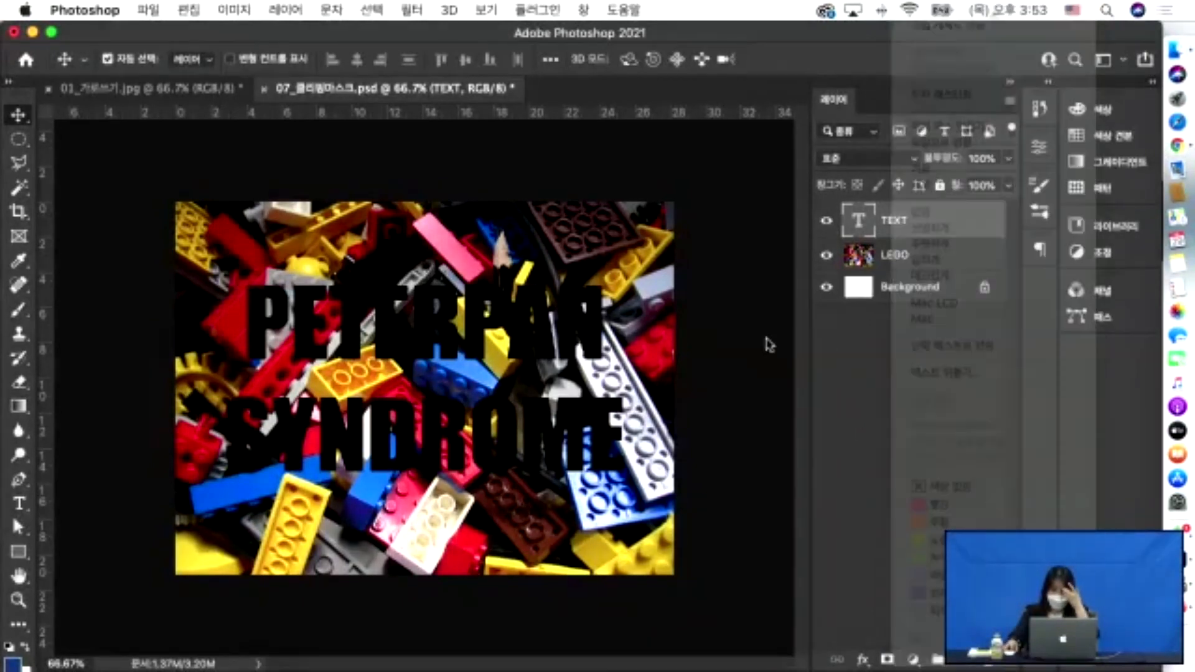
right_click(946, 227)
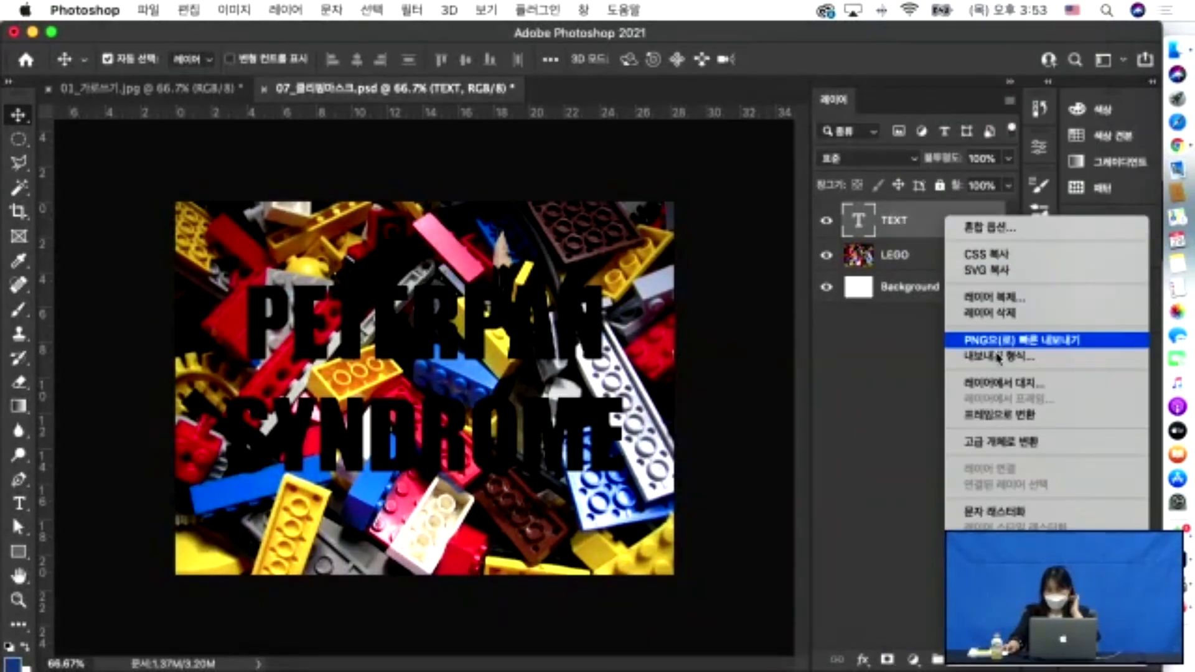
mouse_move(959, 665)
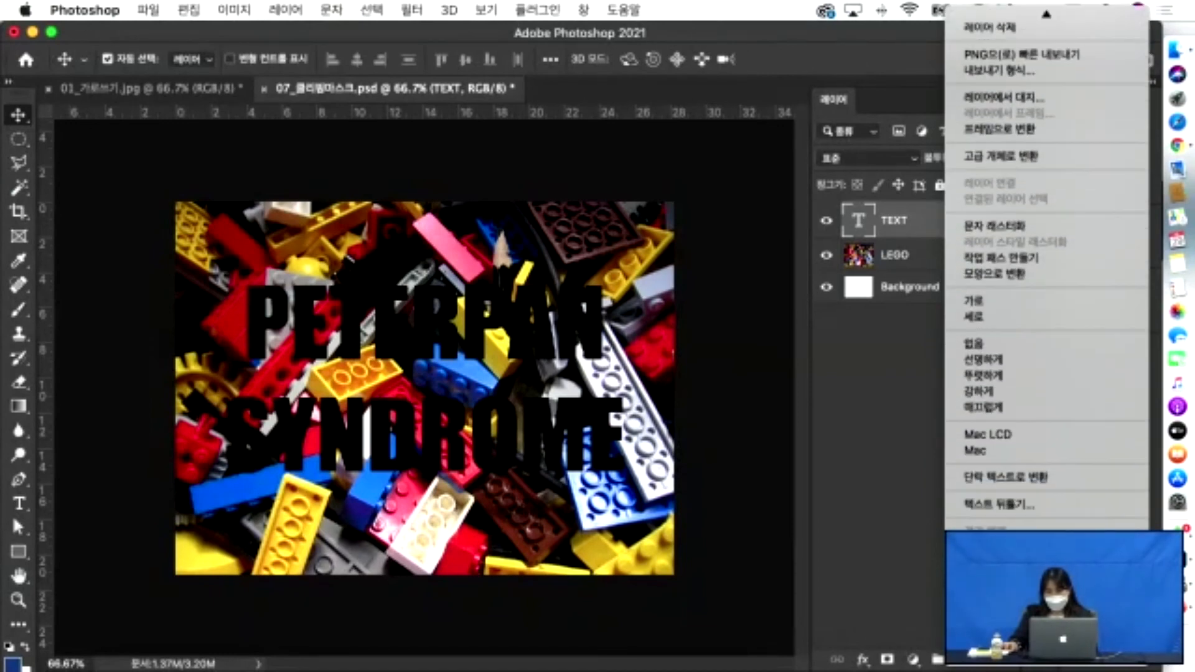
scroll(1047, 277, "up", 3)
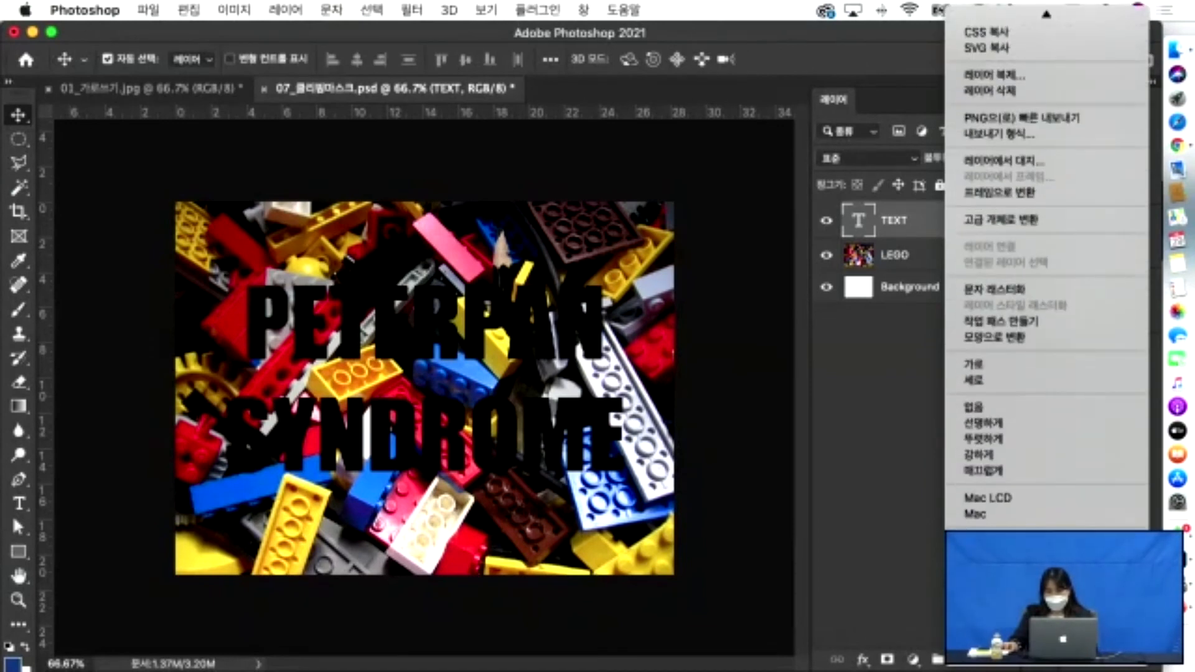
scroll(1046, 277, "up", 1)
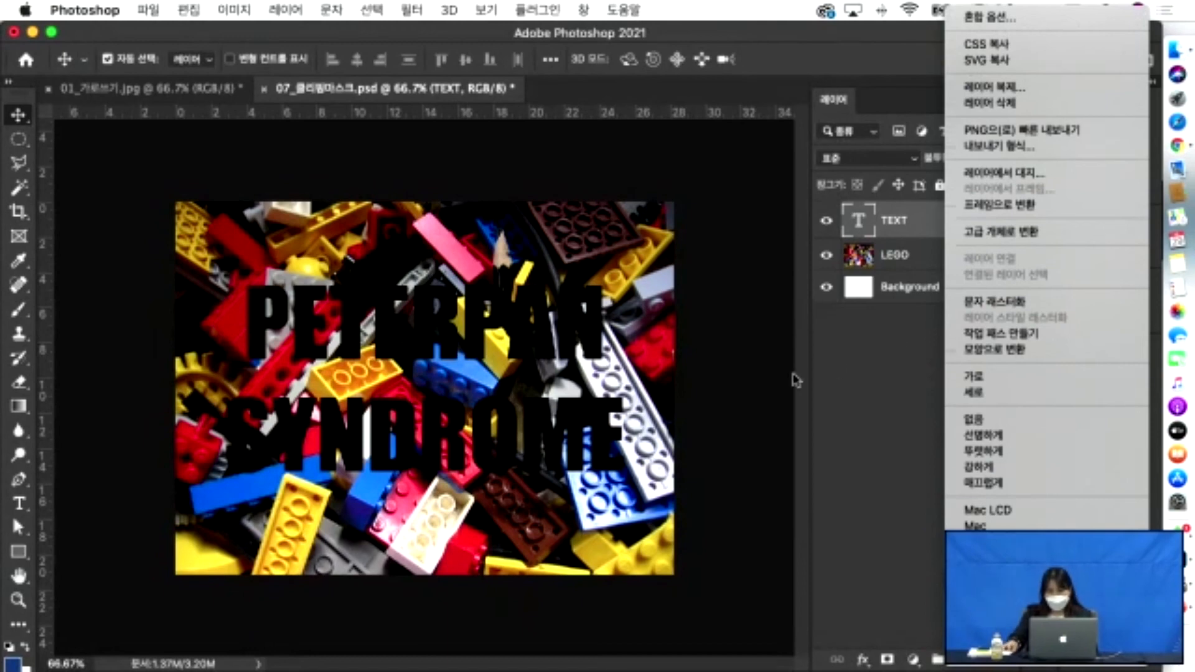
left_click(941, 292)
double_click(900, 257)
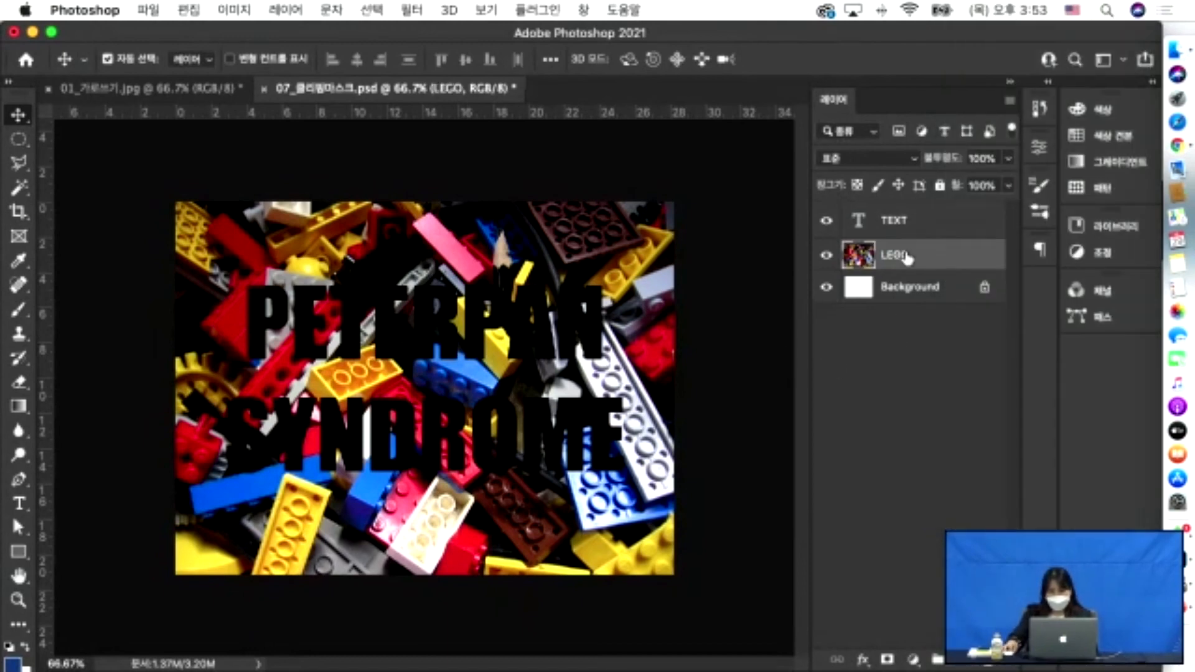
key("Return")
double_click(868, 244)
left_click(1084, 281)
Try a clipping mask with LEGO moved above TEXT, undo the mask and return TEXT to the top of the layers.
left_click_drag(887, 256, 896, 215)
right_click(901, 216)
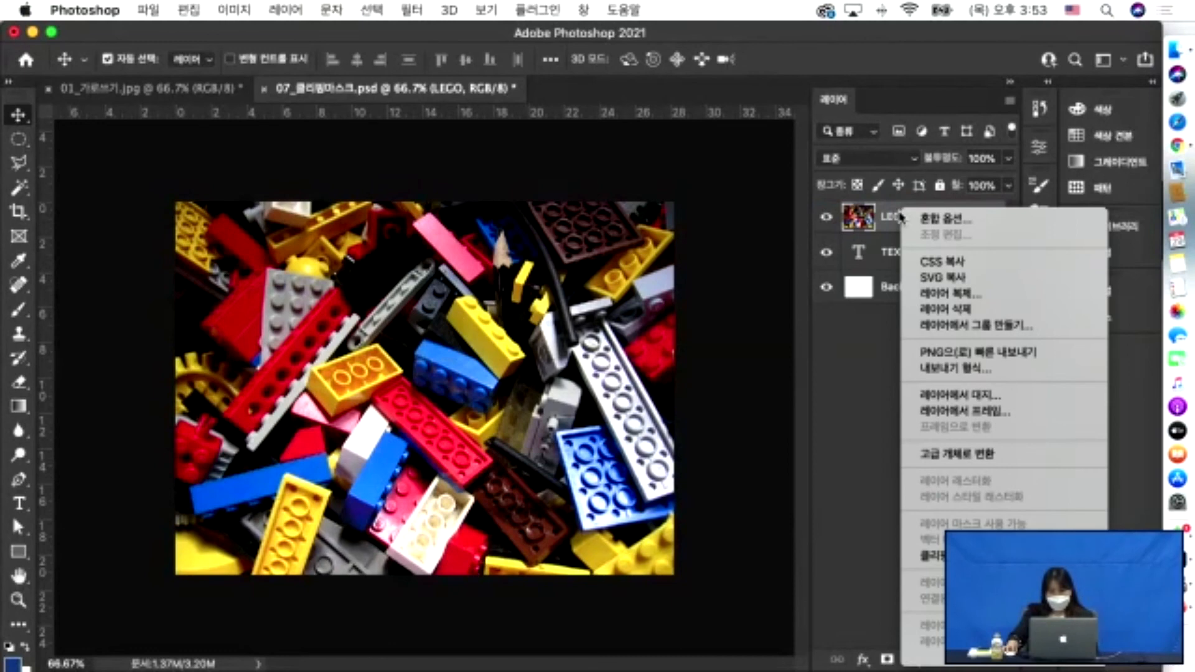
left_click(934, 556)
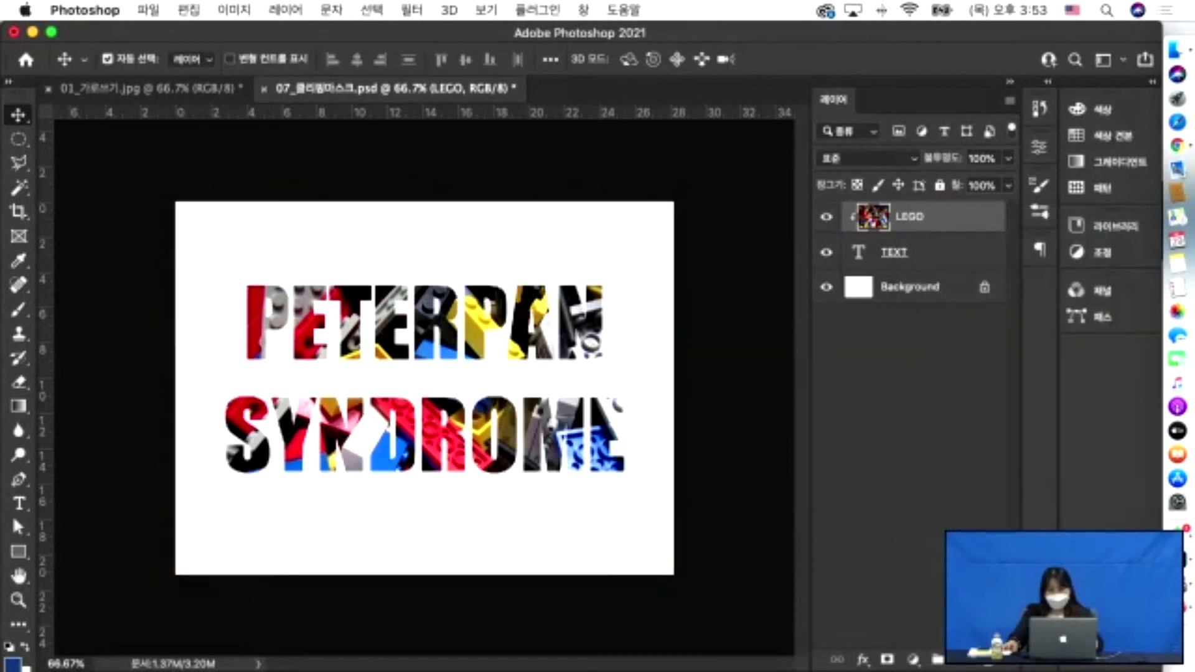
key("super+z")
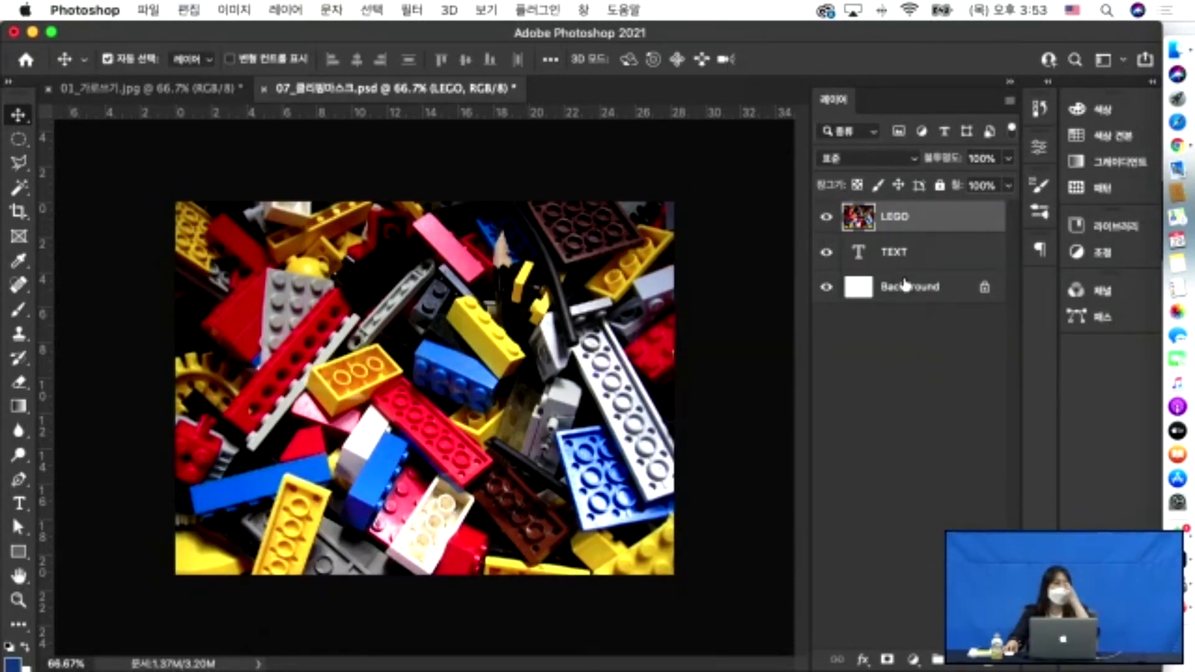
left_click_drag(883, 249, 891, 209)
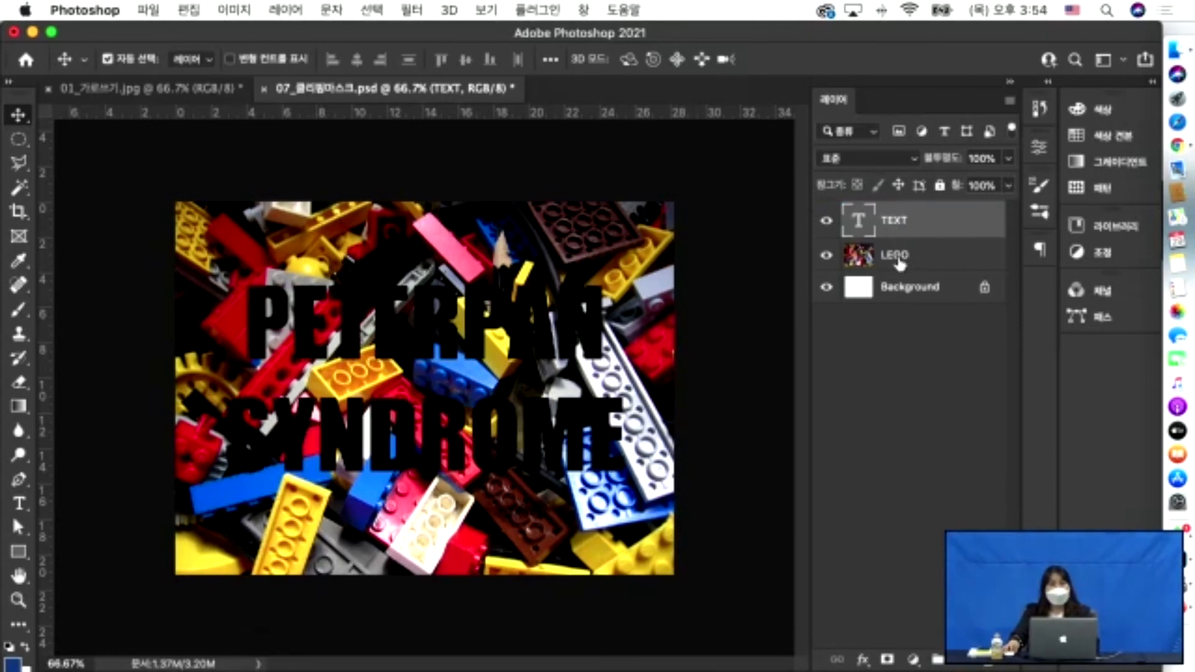
Move the TEXT layer directly below LEGO and clip the LEGO layer to it with a clipping mask (클리핑 마스크 만들기).
left_click_drag(896, 224, 906, 277)
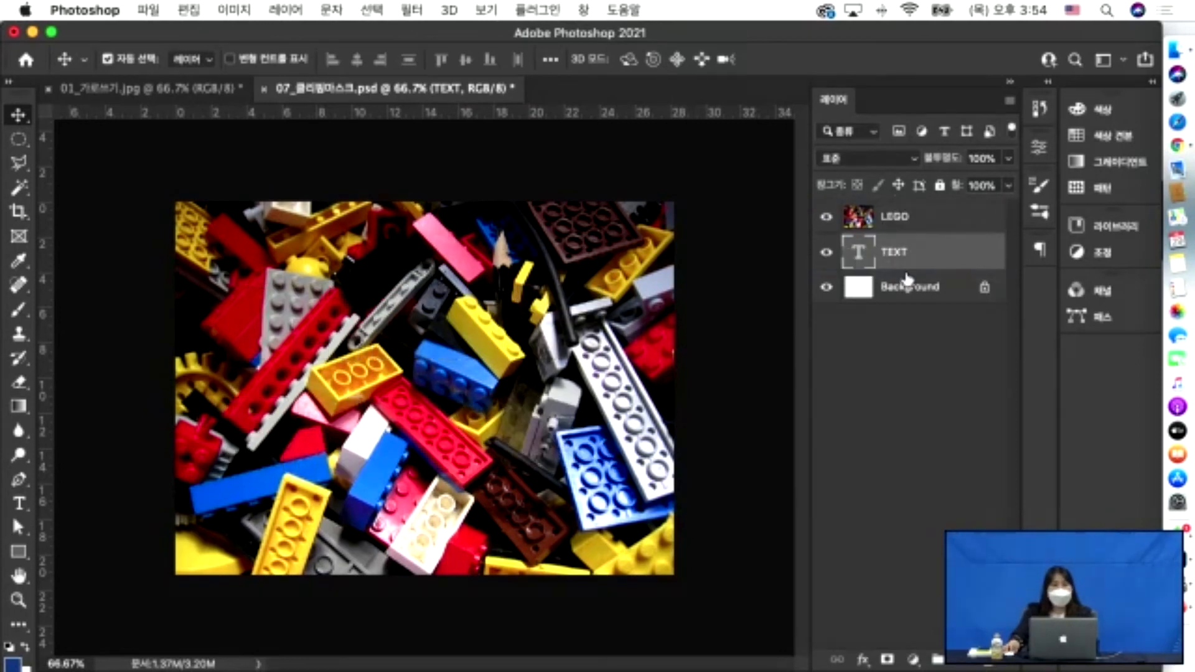
left_click(894, 218)
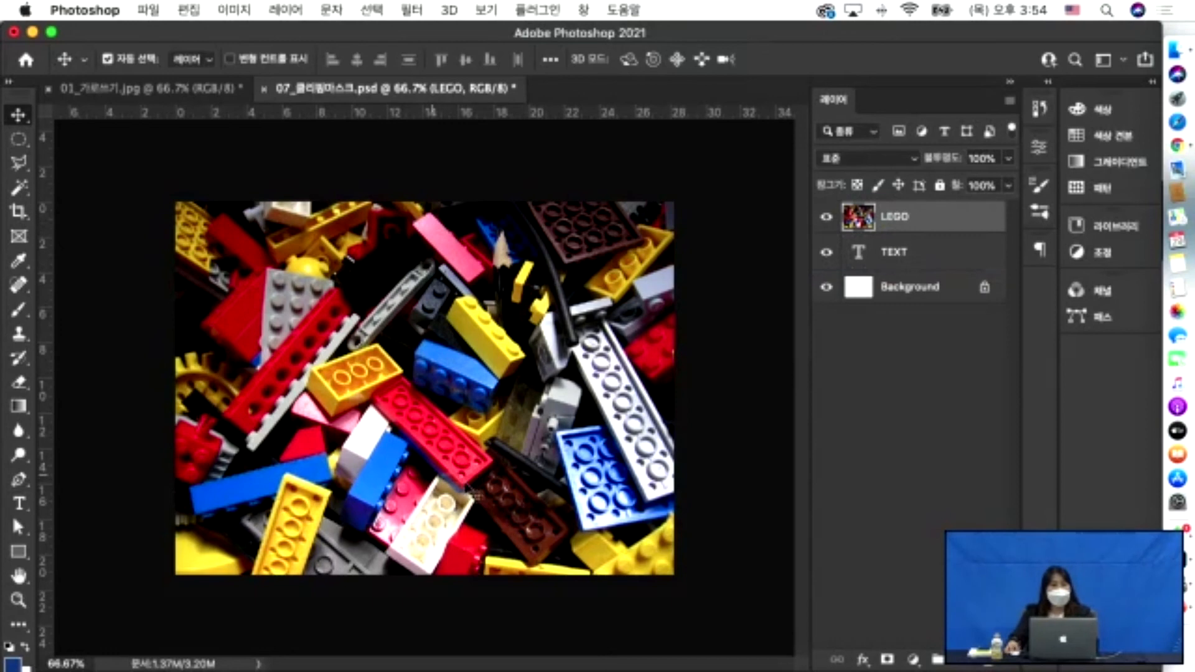
right_click(887, 219)
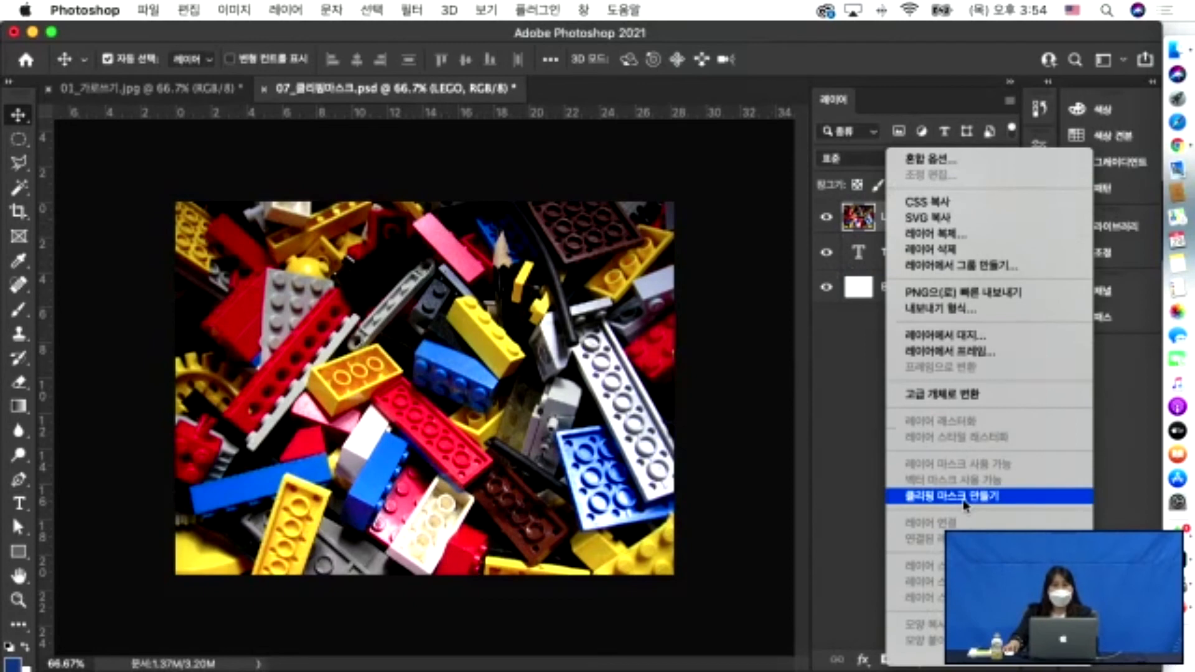
left_click(964, 501)
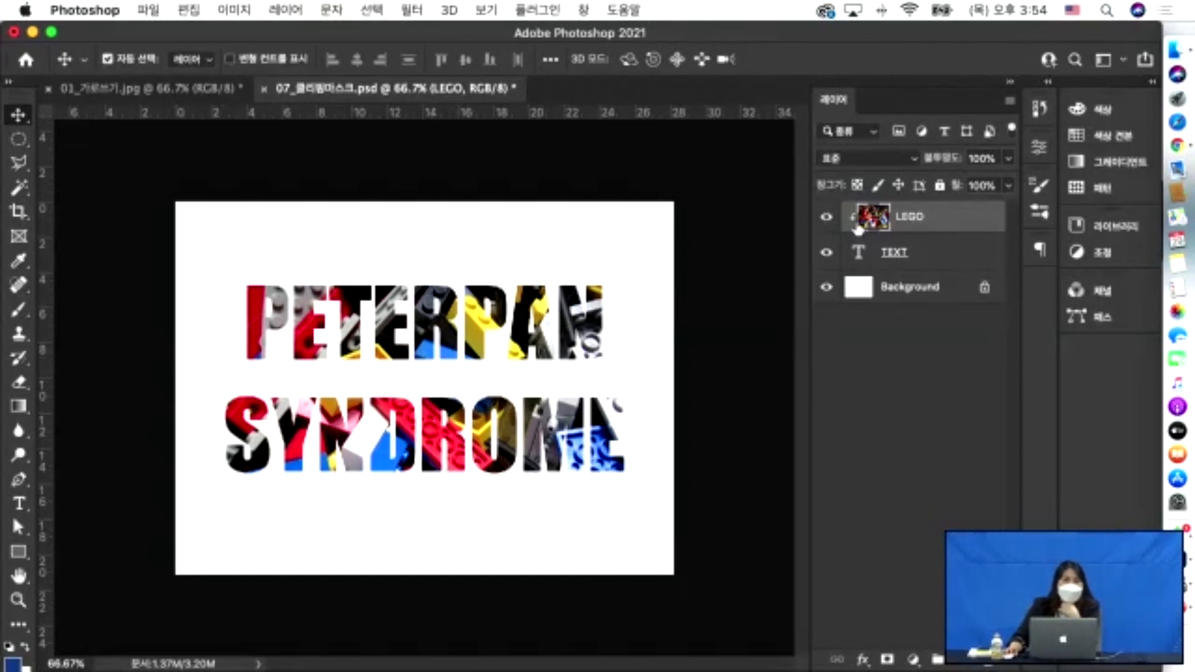
Add a Drop Shadow (드롭 섀도) layer style with its default settings to the TEXT layer, leaving Stroke (획) off.
left_click(884, 267)
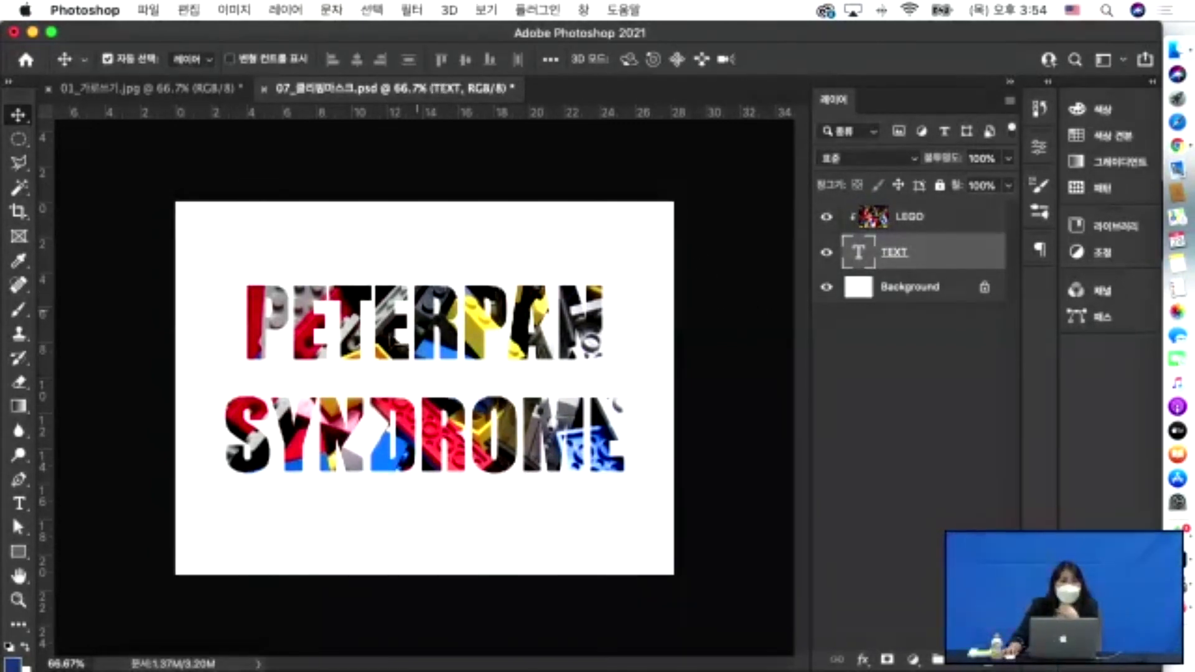
right_click(892, 260)
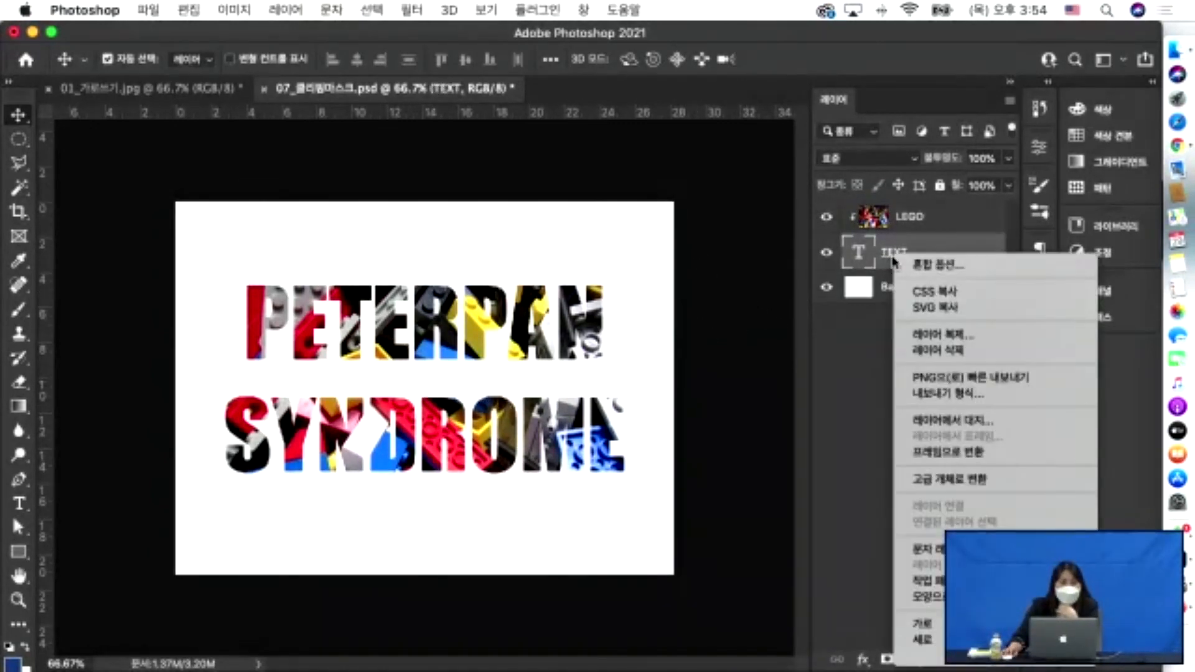
left_click(947, 269)
left_click_drag(751, 230, 751, 140)
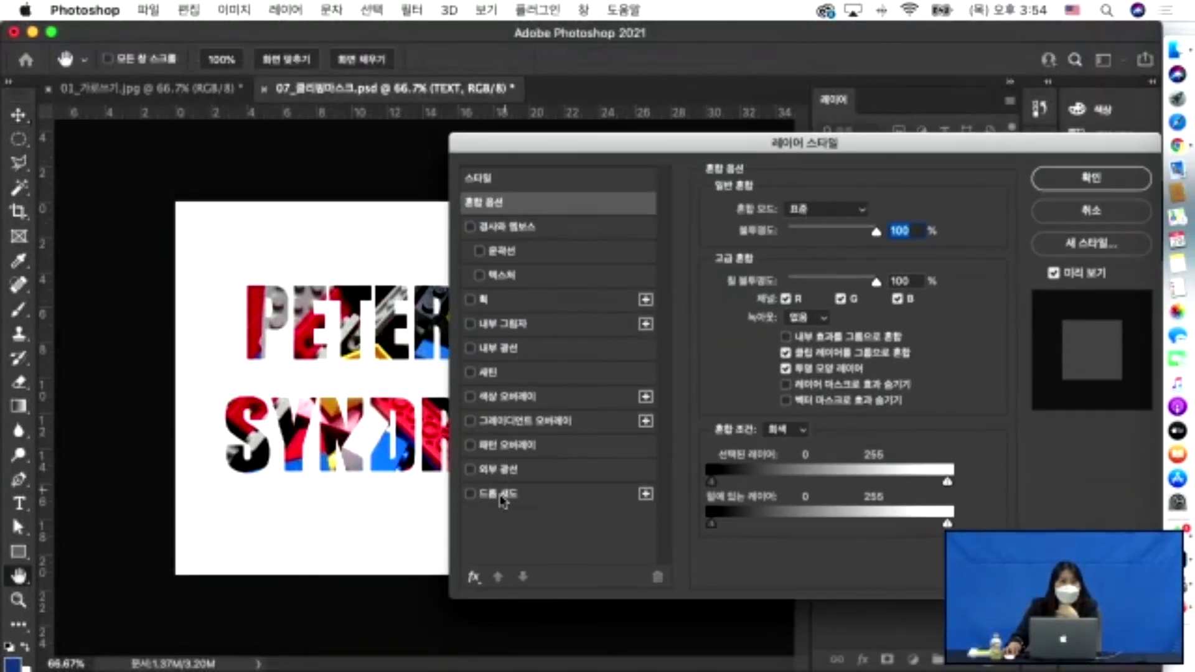
left_click(470, 494)
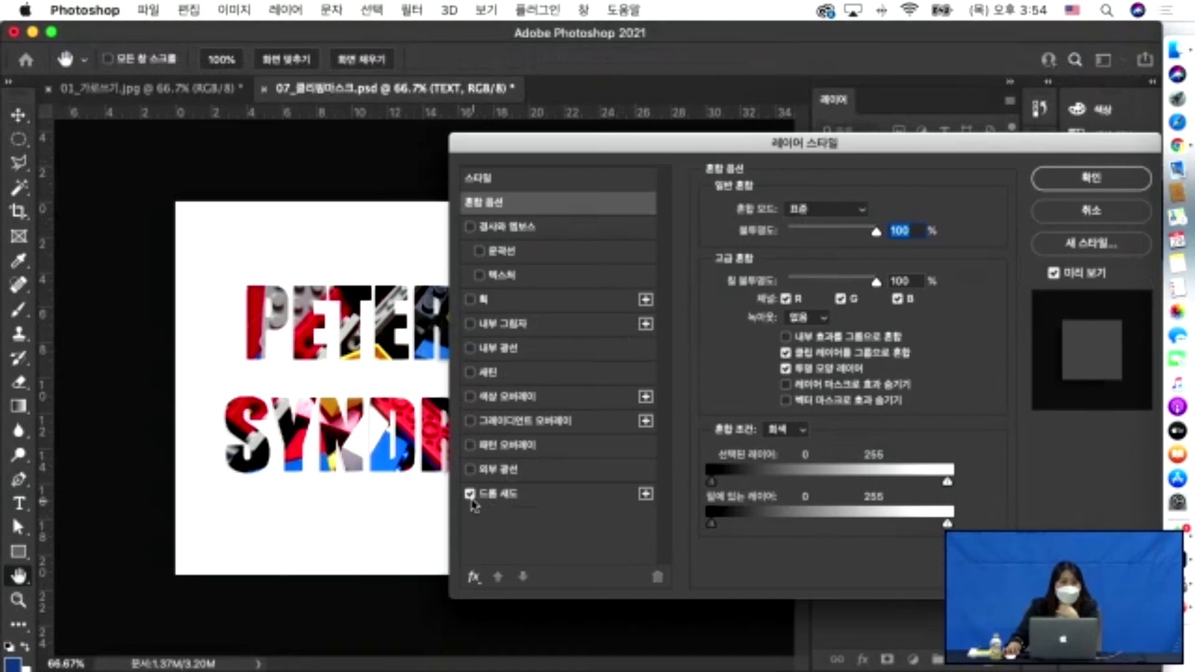
left_click(470, 300)
left_click(470, 301)
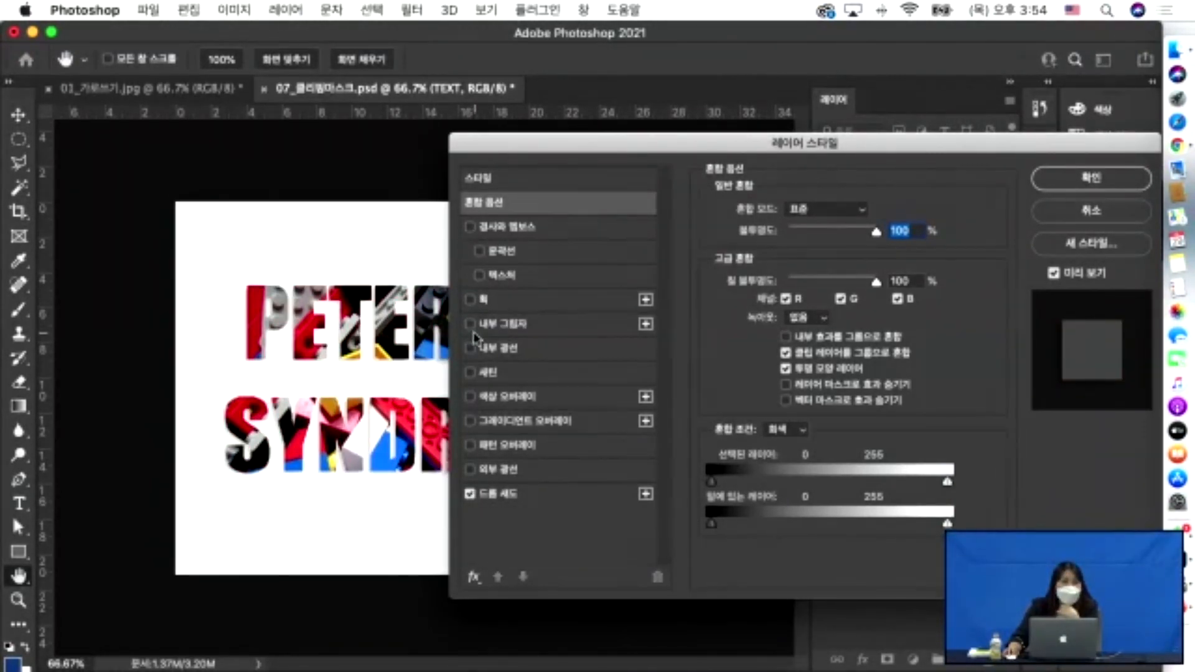
left_click(471, 496)
left_click(471, 495)
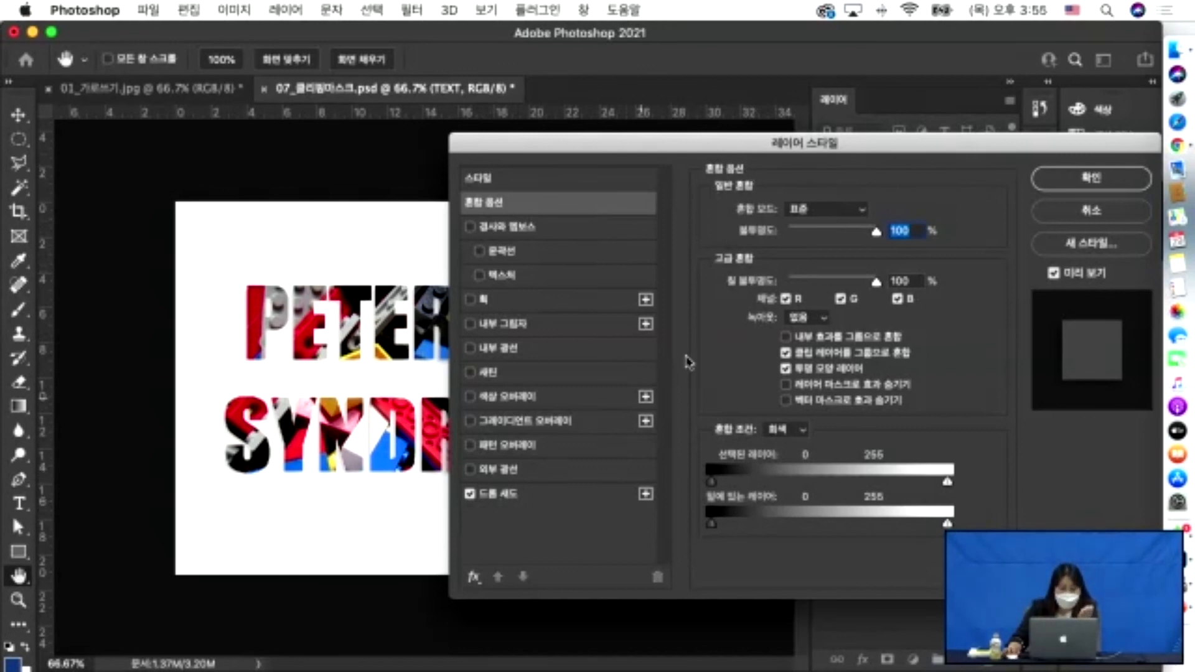
left_click(1107, 195)
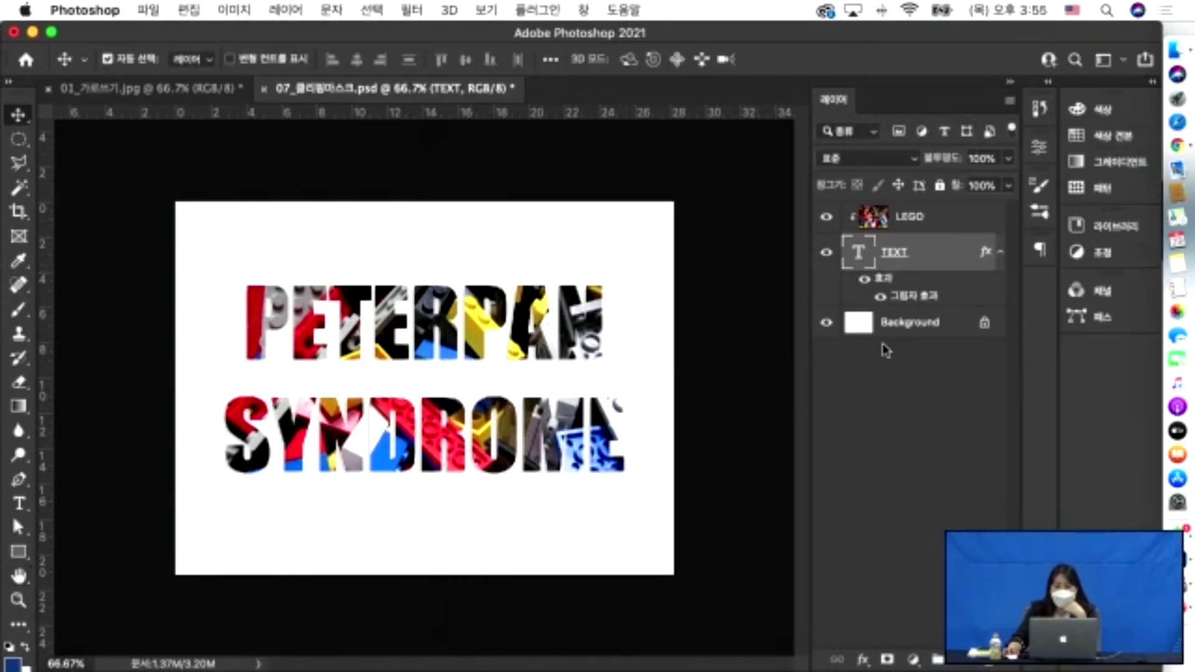
Switch the TEXT layer's drop shadow and effects off and on to compare the look, and deselect the layer.
left_click(882, 297)
left_click(881, 296)
left_click(881, 296)
left_click(865, 281)
left_click(865, 282)
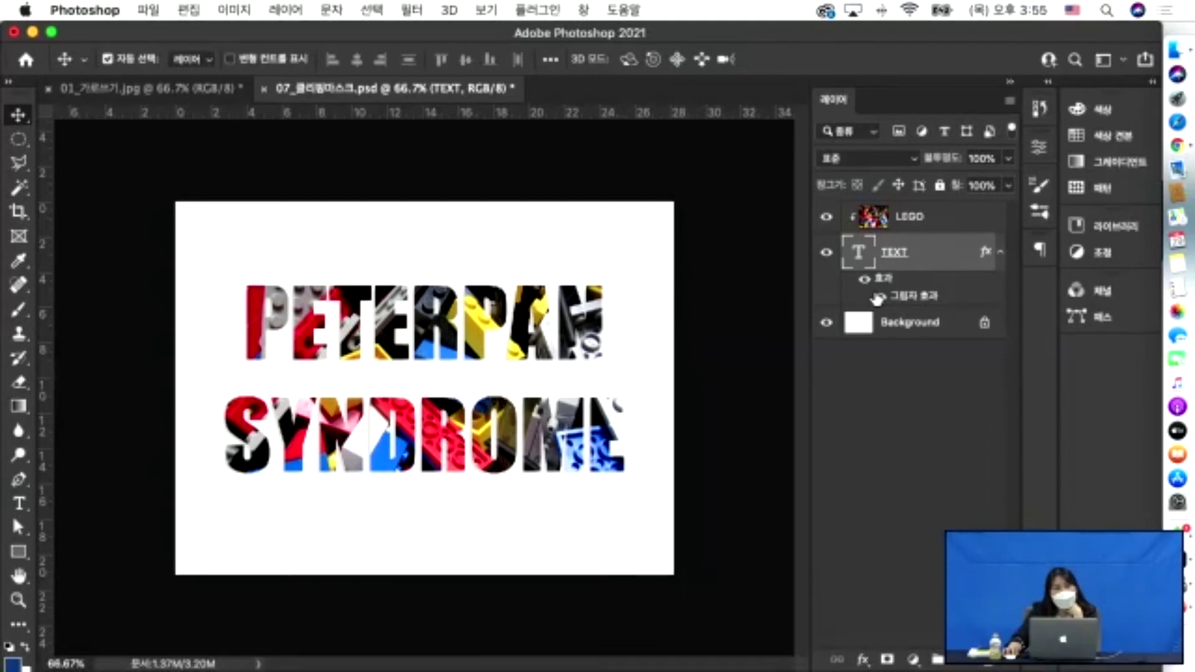
left_click(734, 324)
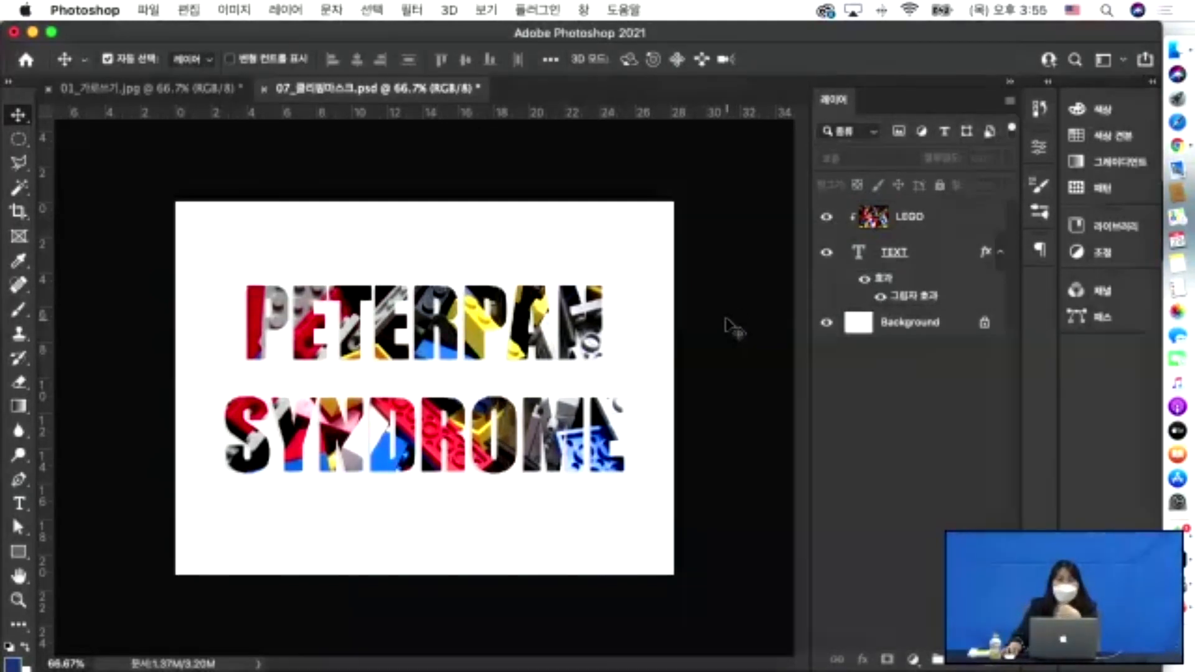
Browse to the "e" photo-retouching folder in Finder, preview the portrait JPG inside it, and return to Photoshop.
left_click(1169, 67)
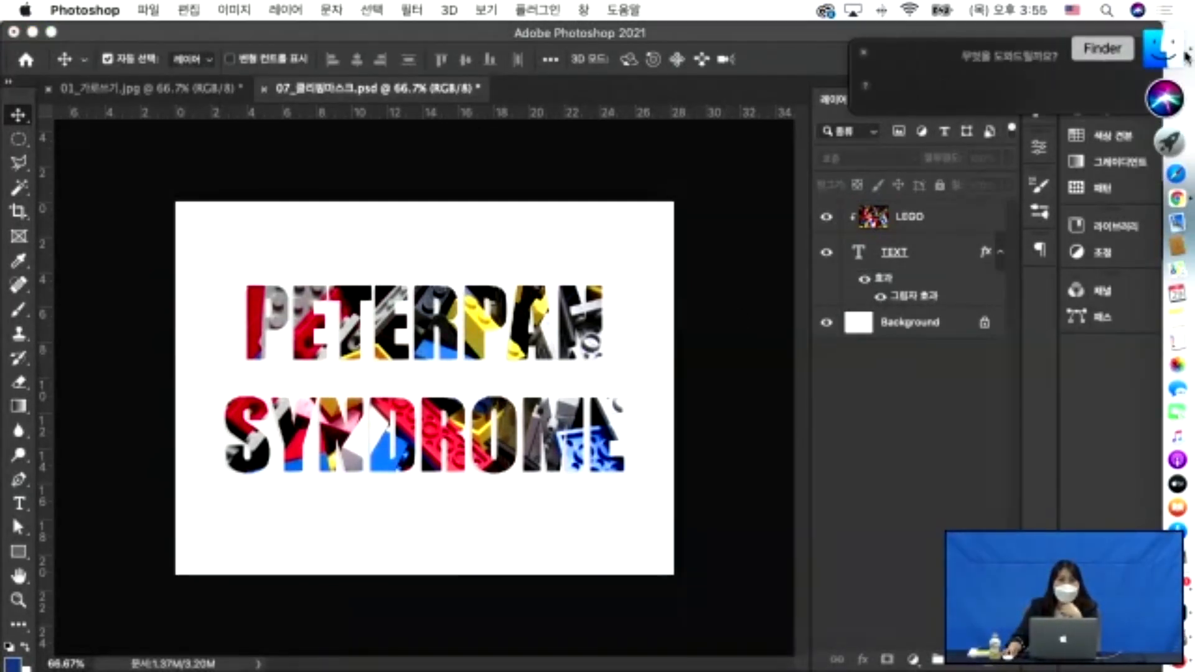
left_click(1169, 50)
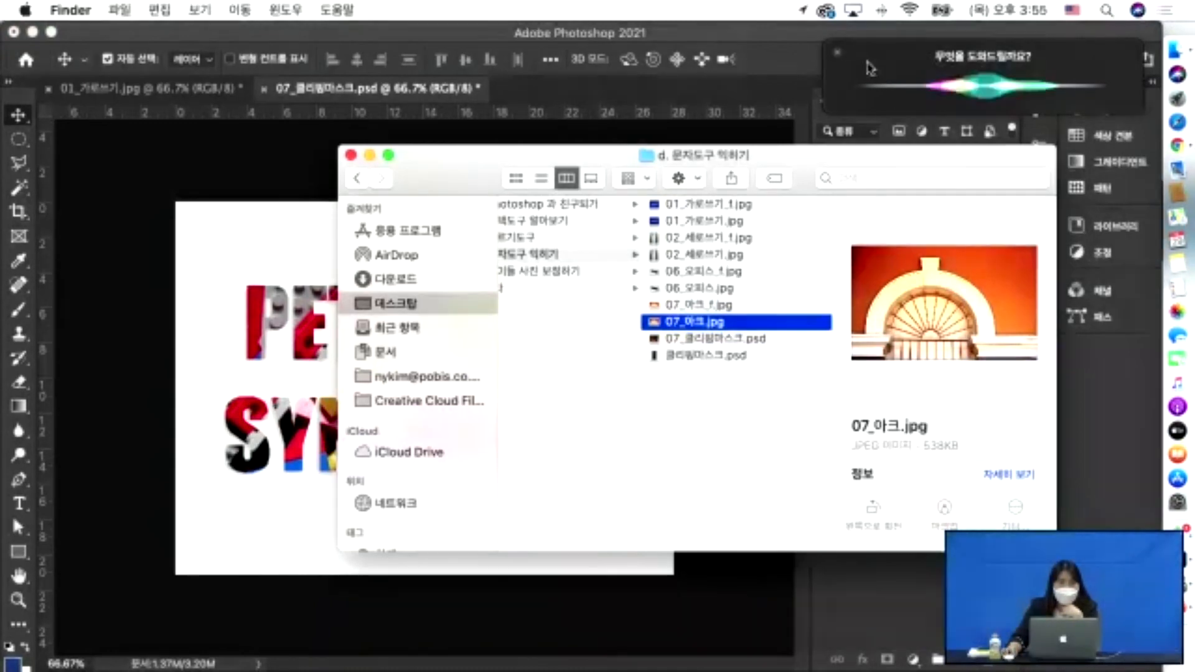
left_click(840, 59)
scroll(803, 358, "left", 5)
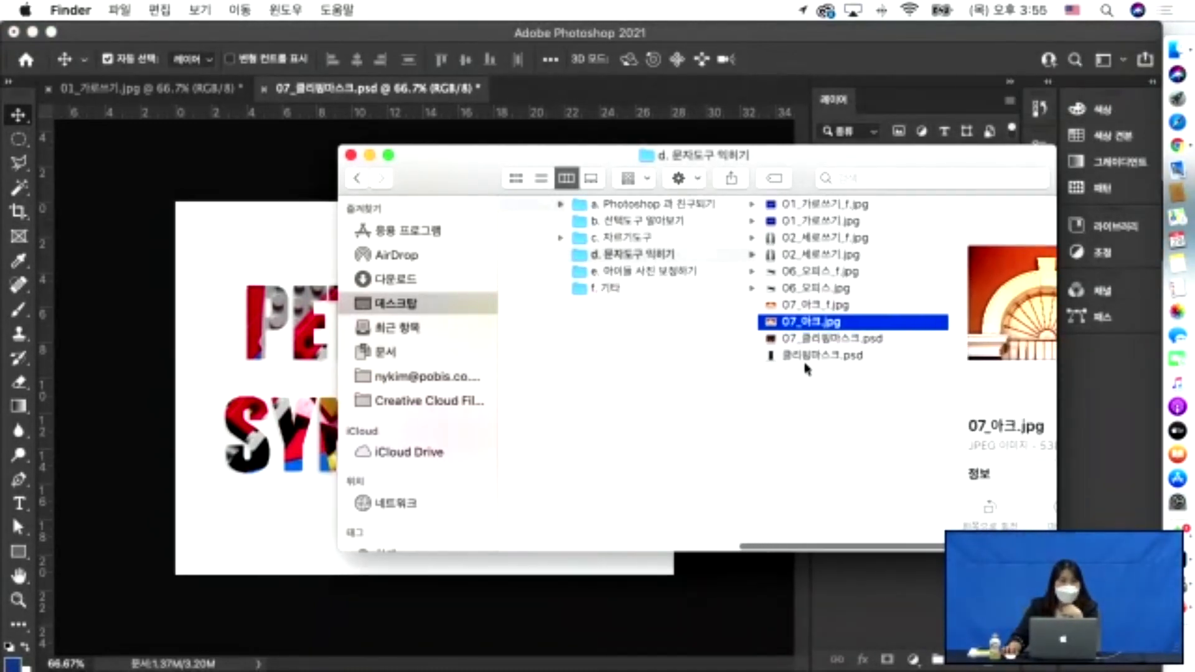
left_click(734, 274)
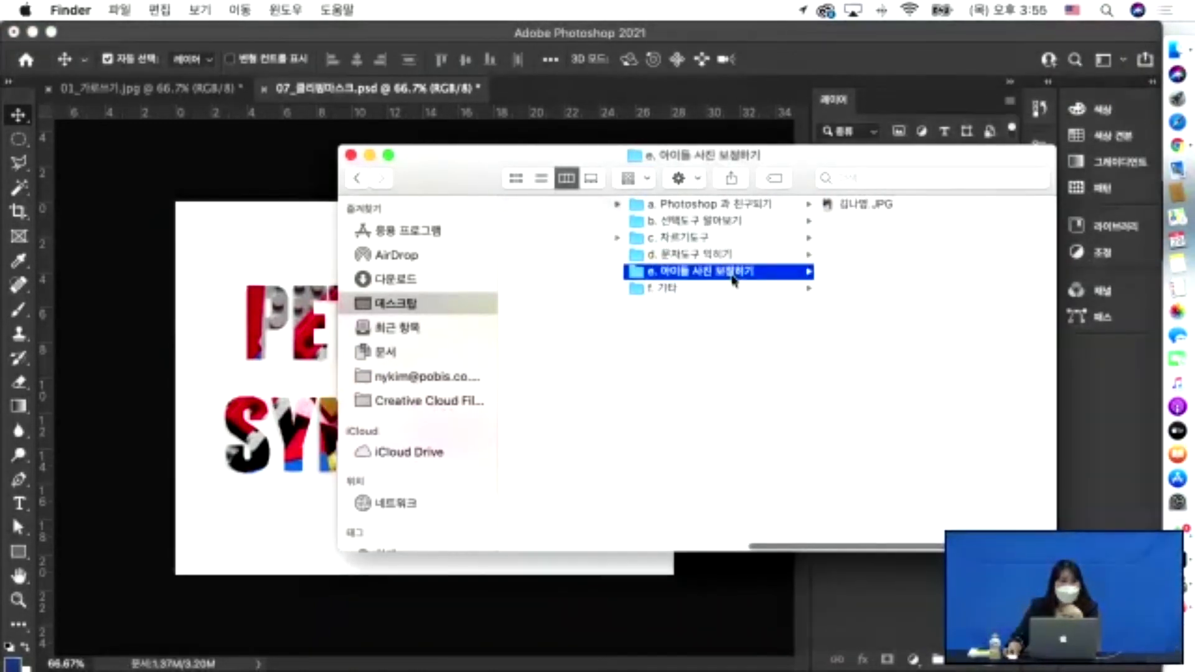
left_click(836, 205)
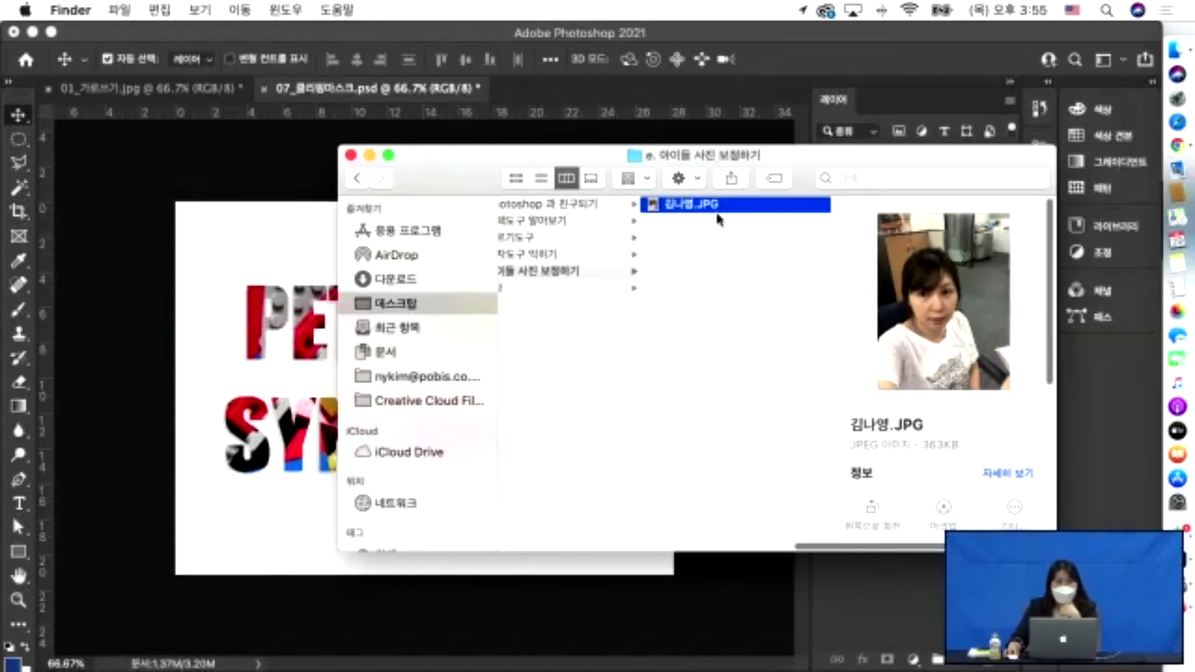
left_click(661, 95)
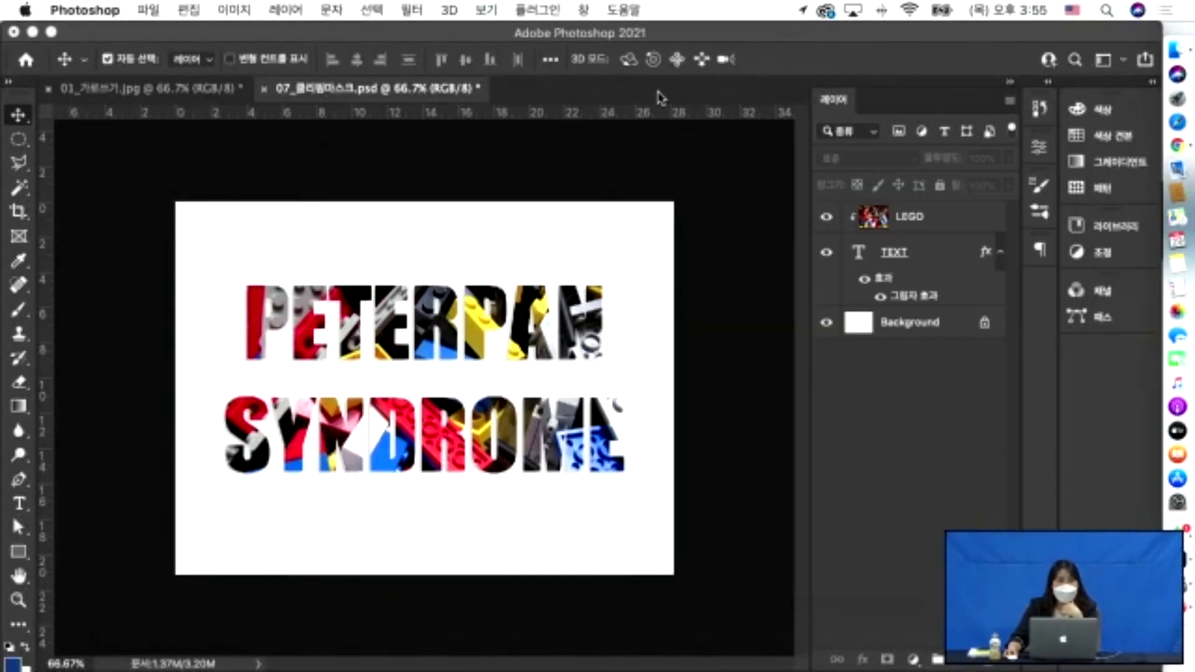
Open the portrait JPG from the "e" photo-retouching folder inside 기초.
key("super+plus")
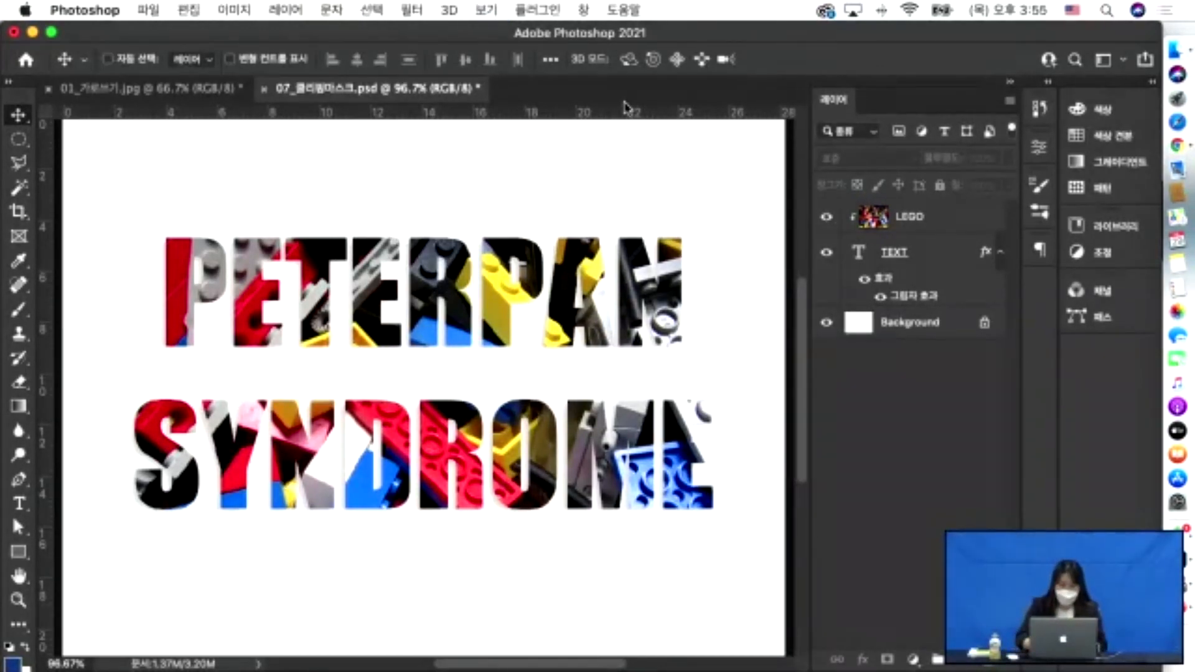
key("super+o")
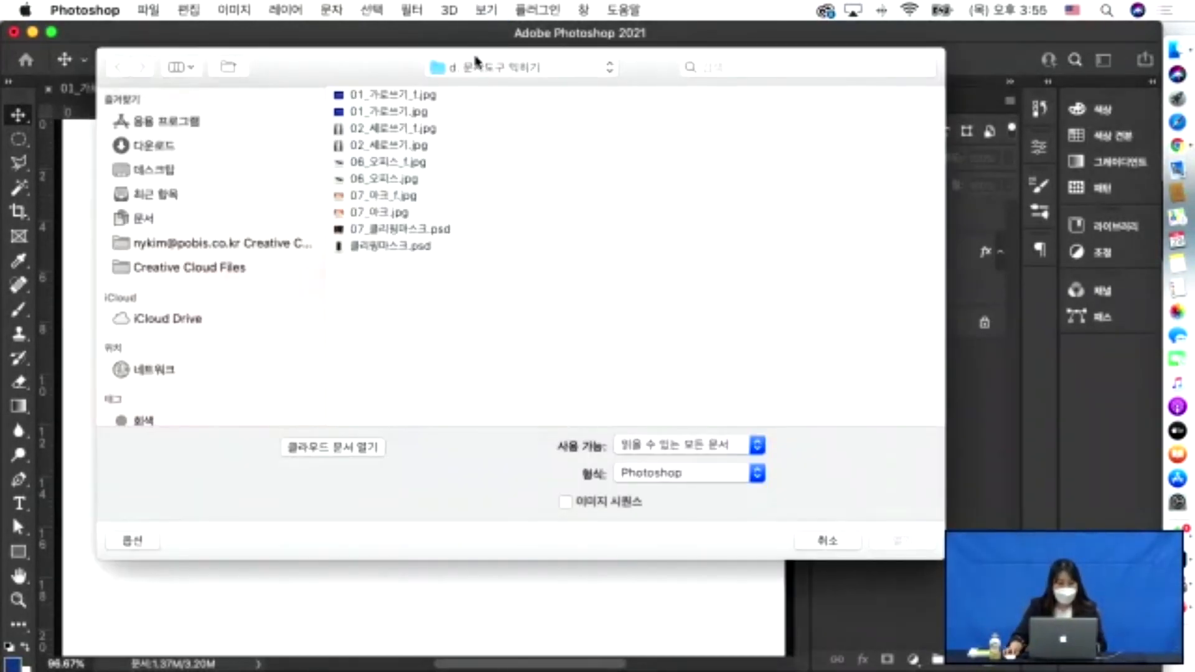
left_click(464, 68)
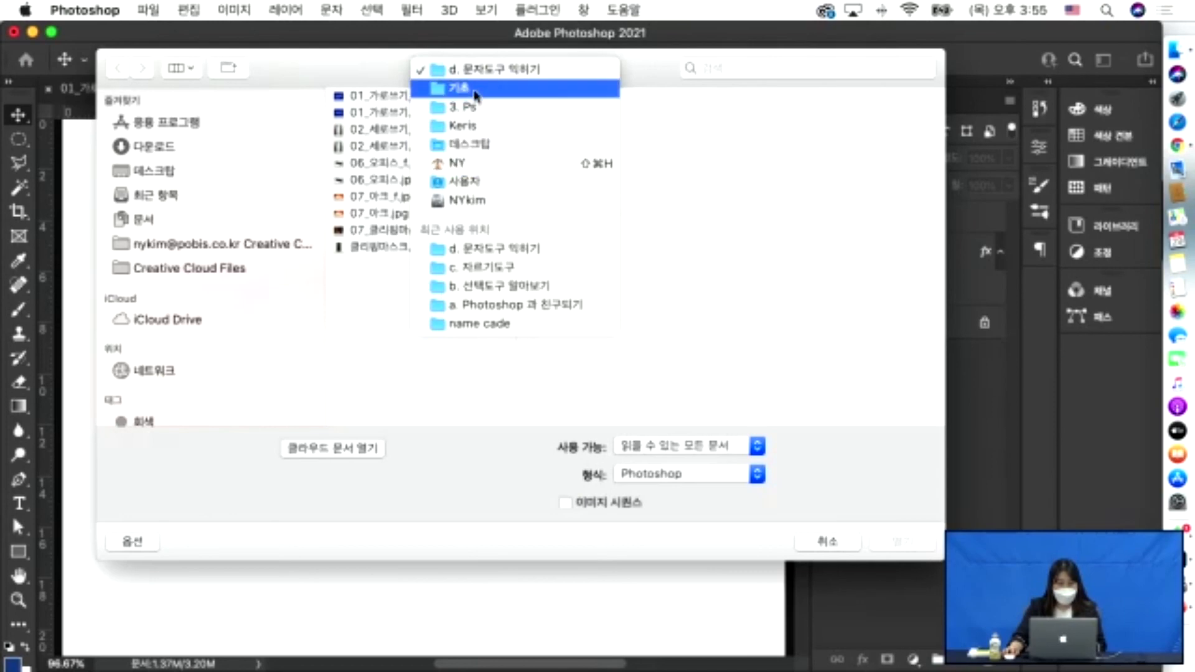
left_click(474, 93)
left_click(827, 167)
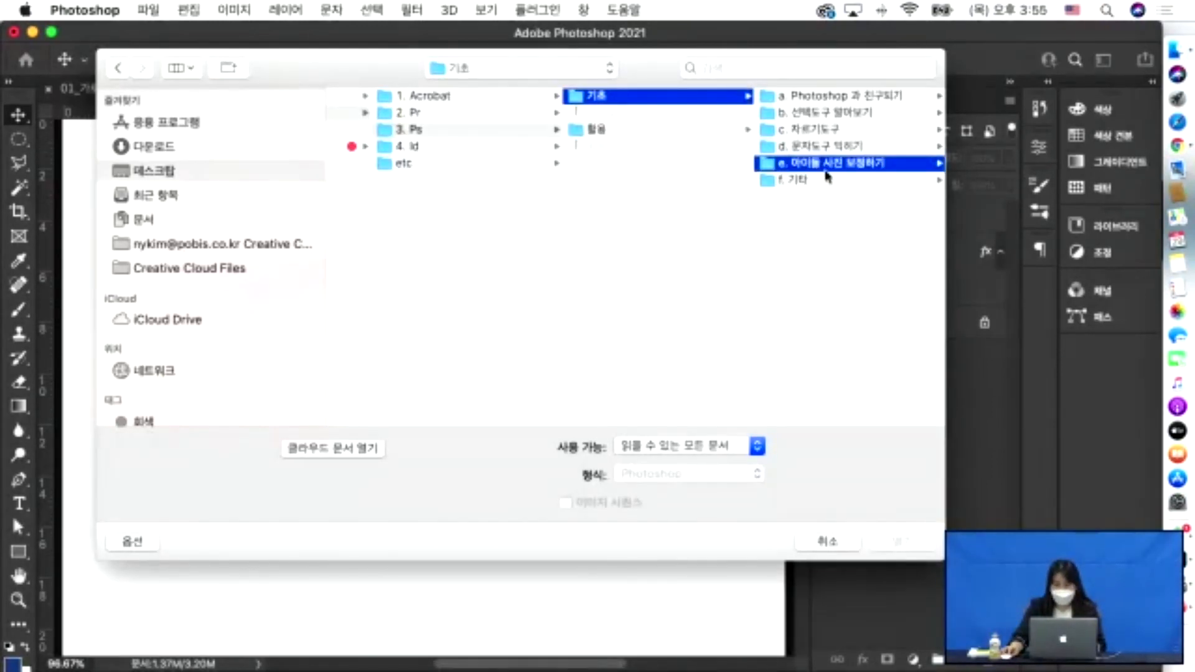
double_click(778, 94)
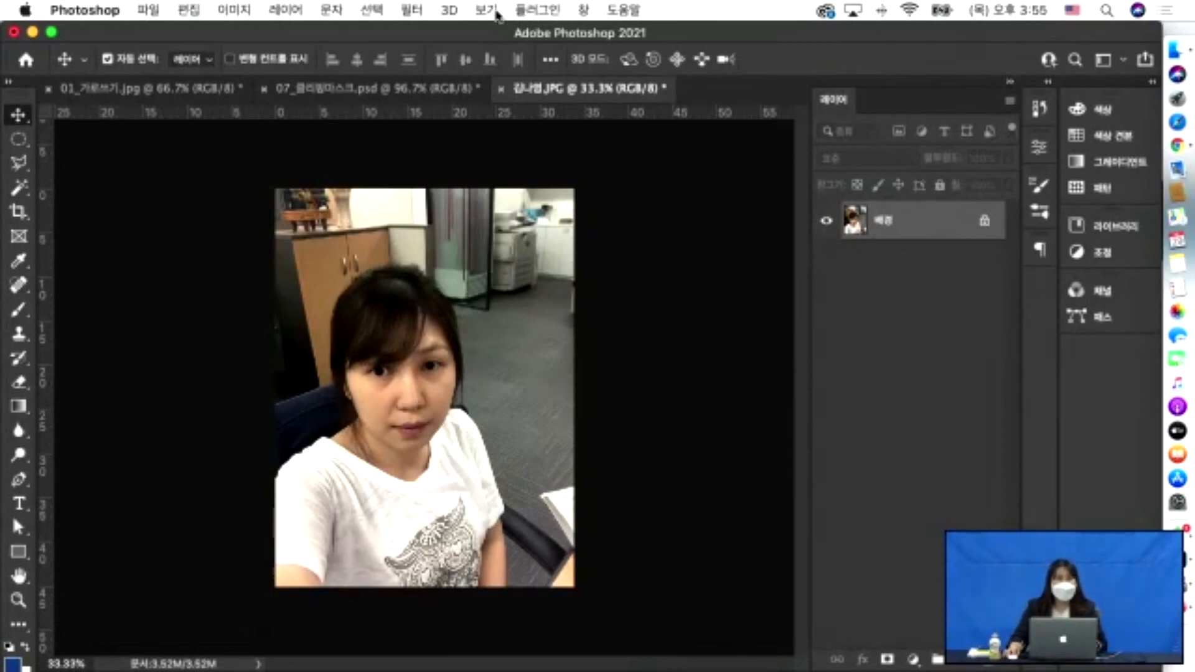
Open Neural Filters on the portrait and enable skin smoothing (피부를 매끄럽게), style transfer (스타일 변환) and JPEG artifact removal (JPEG 아티팩트 제거).
left_click(413, 10)
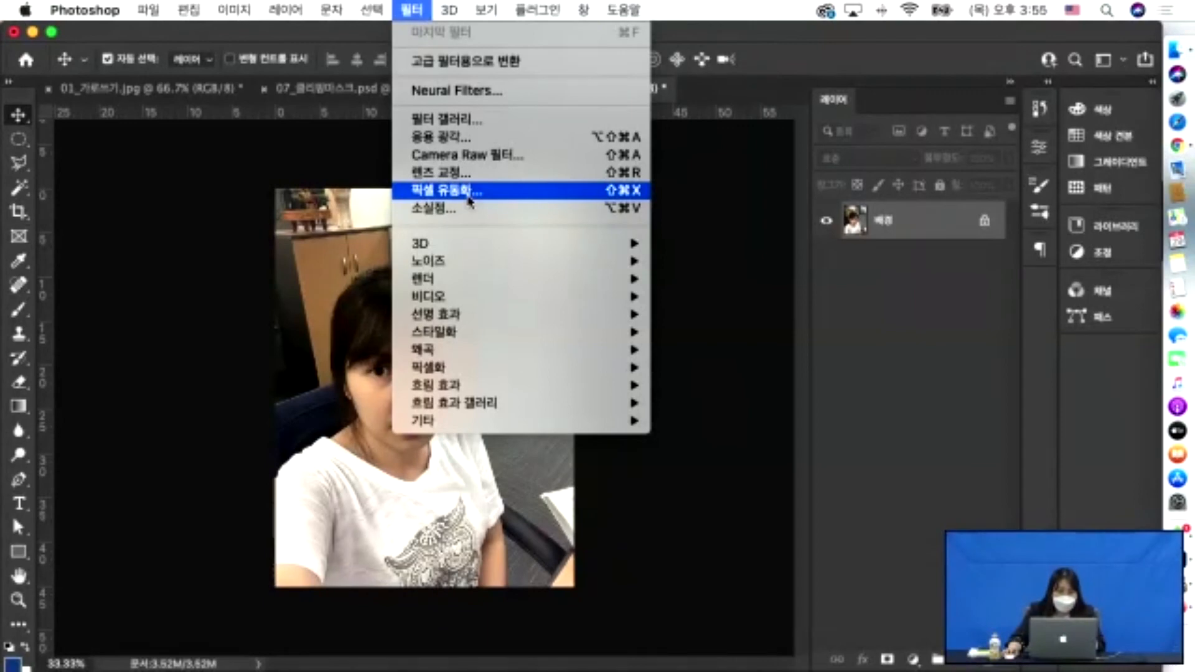
left_click(457, 100)
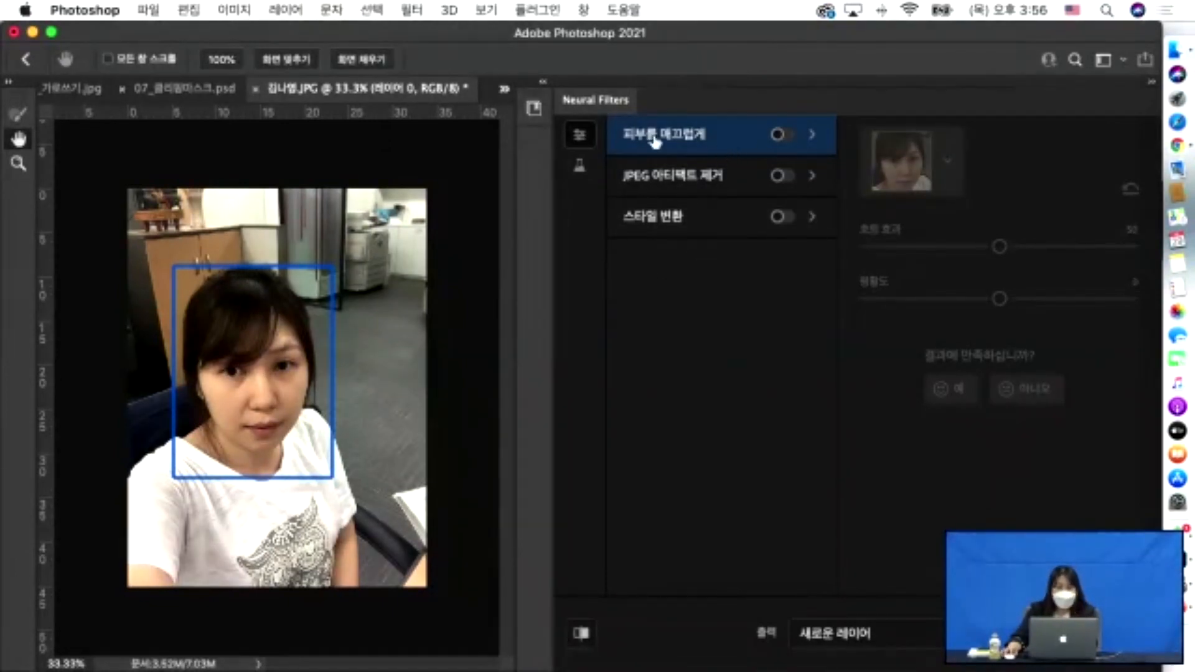
mouse_move(696, 149)
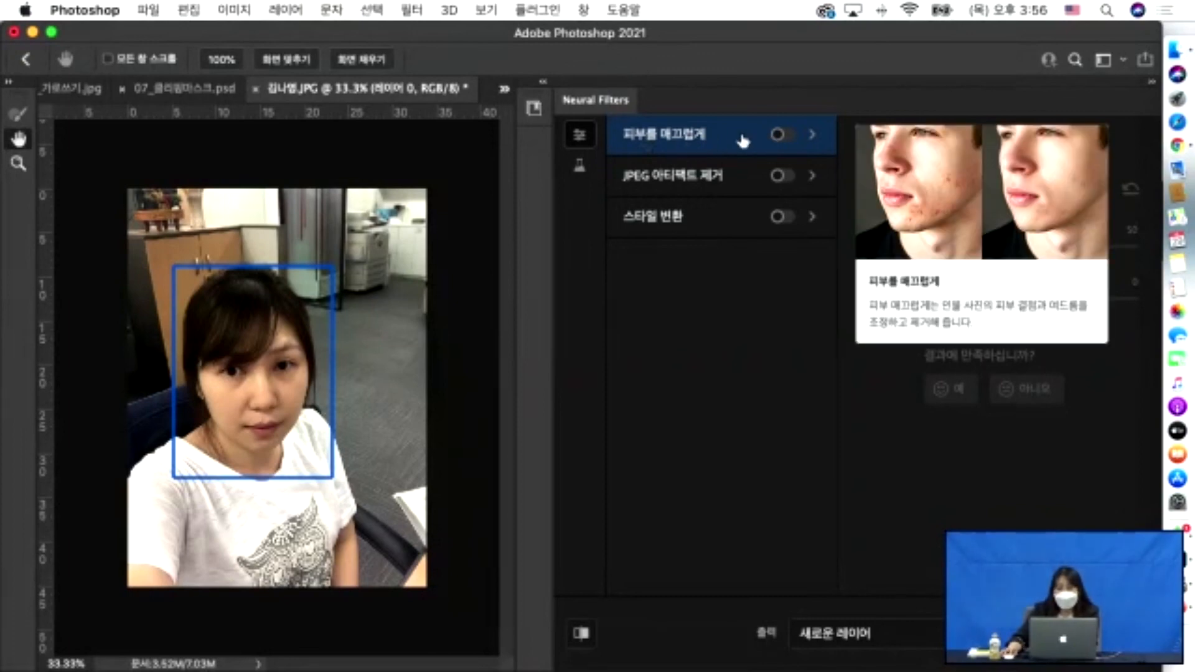
left_click(778, 135)
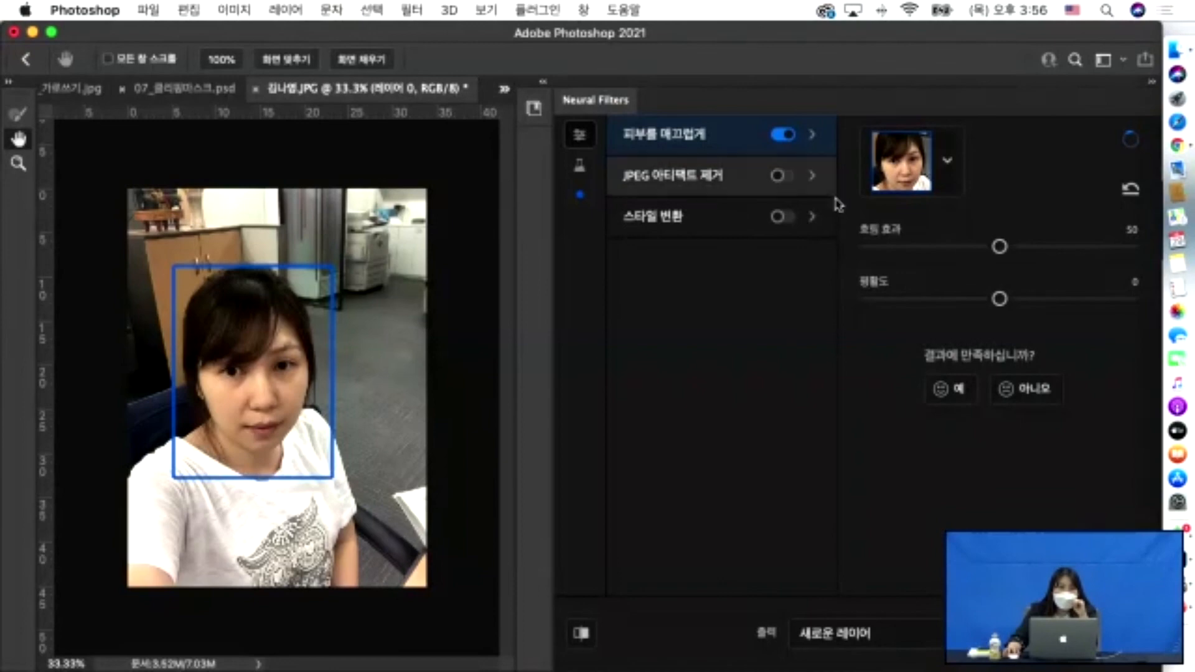
left_click(778, 217)
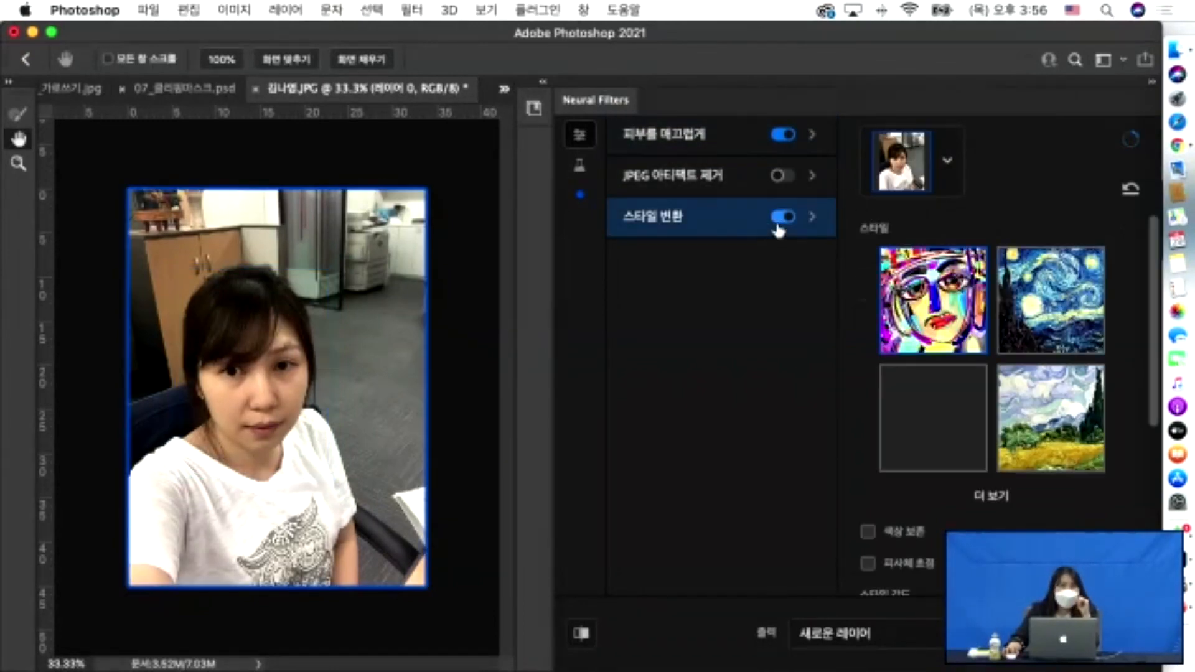
left_click(778, 179)
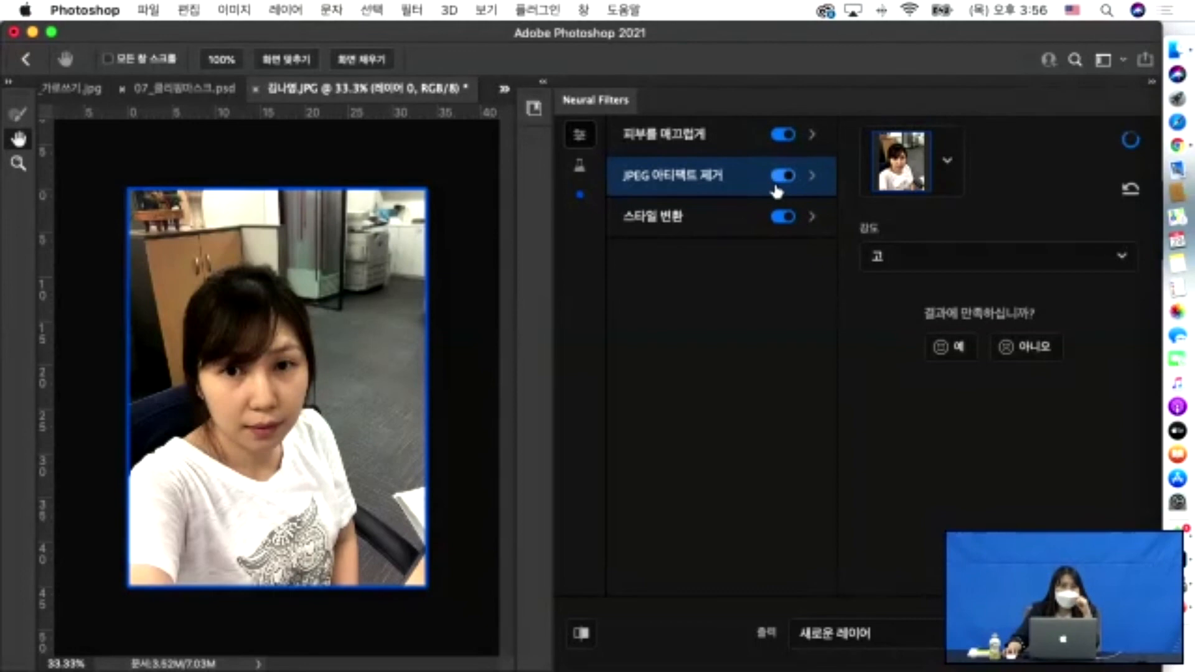
Review the beta Neural Filters and the style transfer (스타일 변환) options, and leave Neural Filters without applying them.
left_click(807, 139)
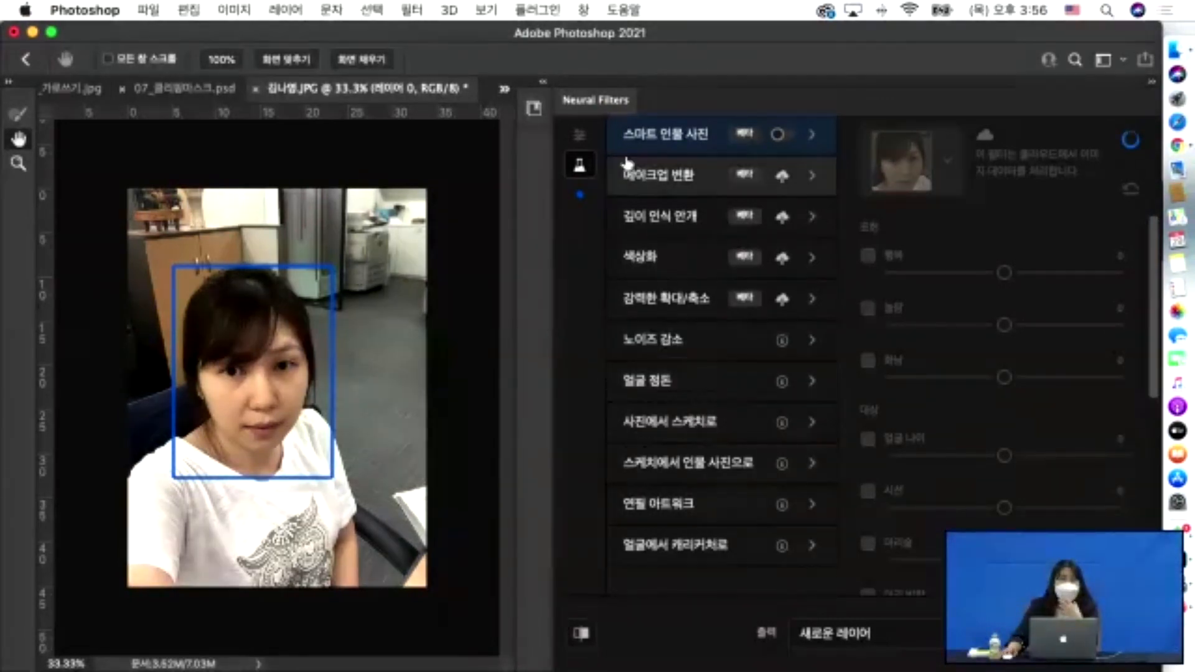
left_click(584, 138)
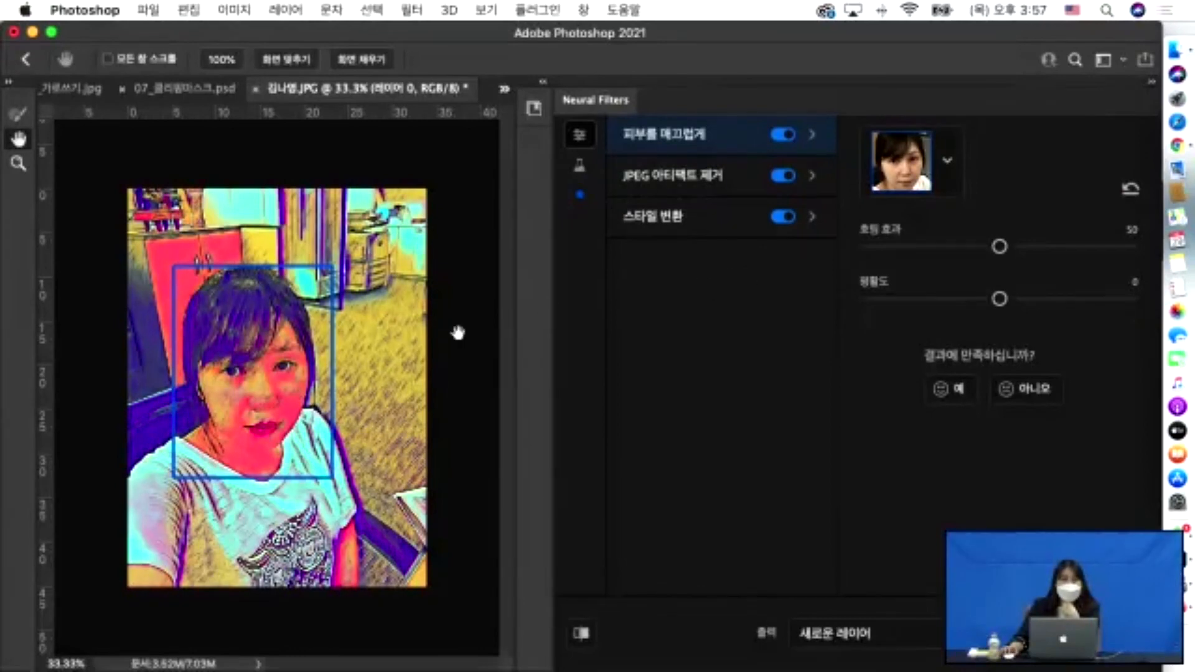
left_click(654, 221)
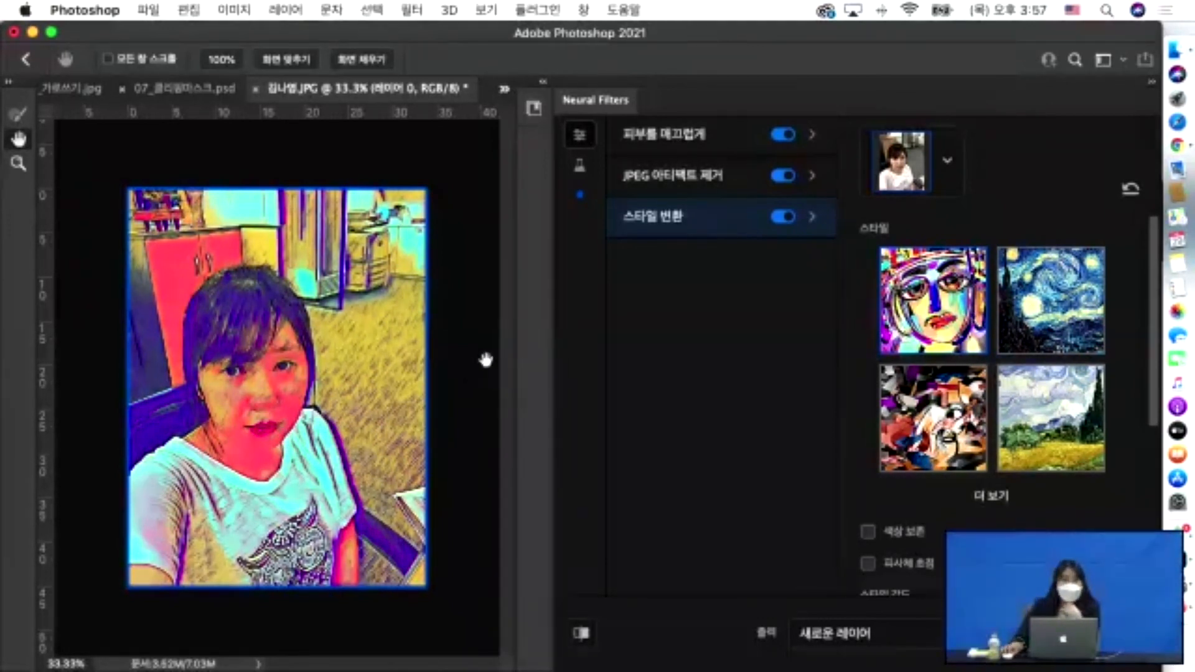
left_click(1108, 634)
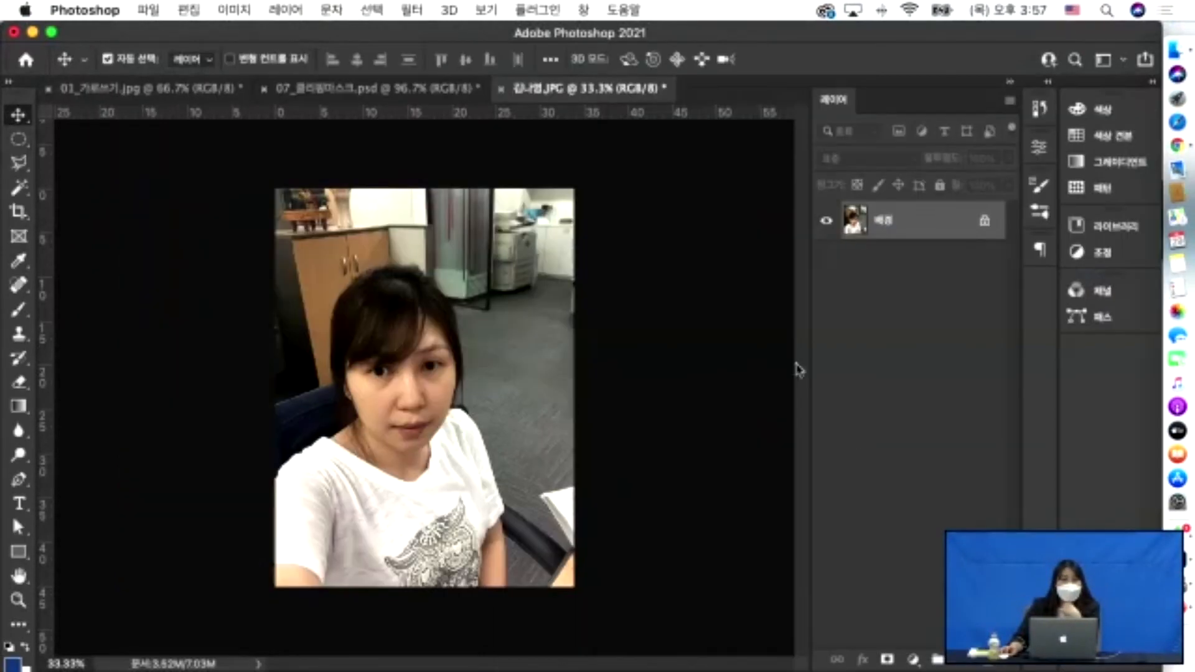
Open the Liquify filter (픽셀 유동화) on the portrait, look at its Bloat and Pucker tools and face settings, and close it.
left_click(426, 11)
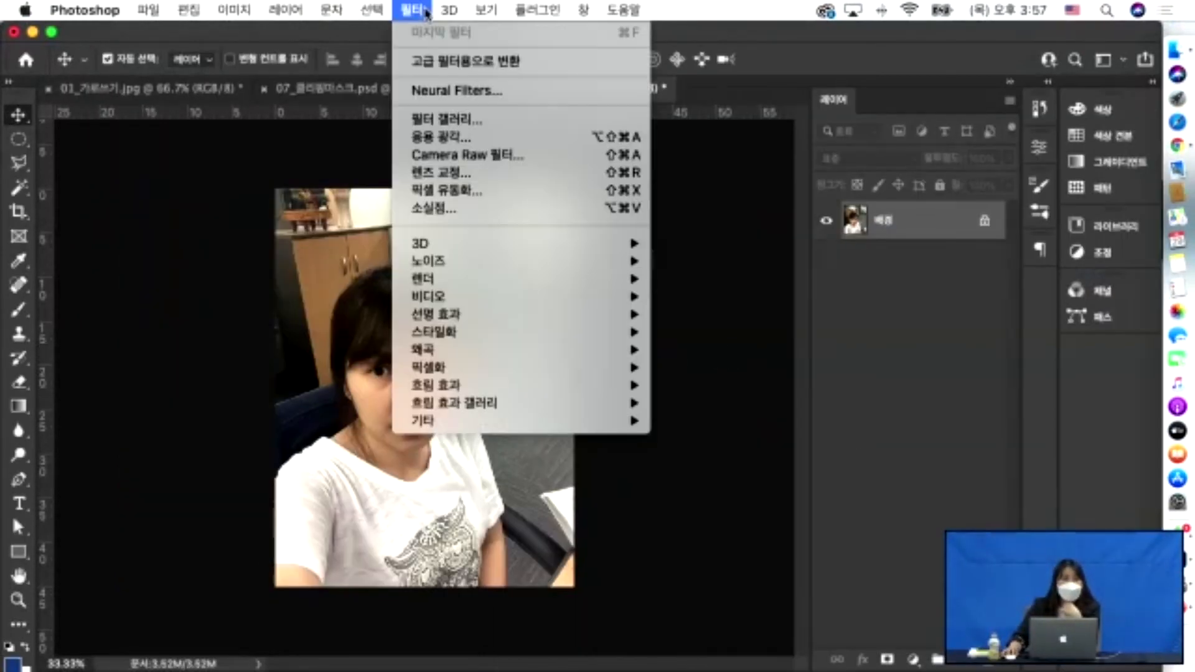
left_click(451, 194)
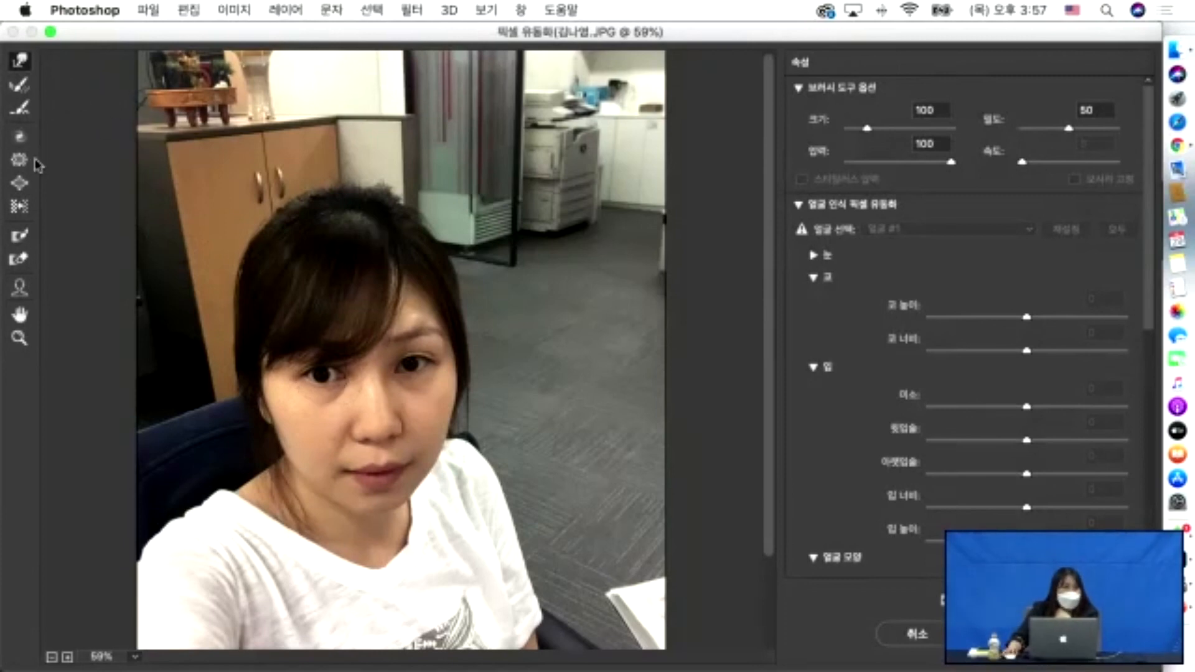
left_click(20, 185)
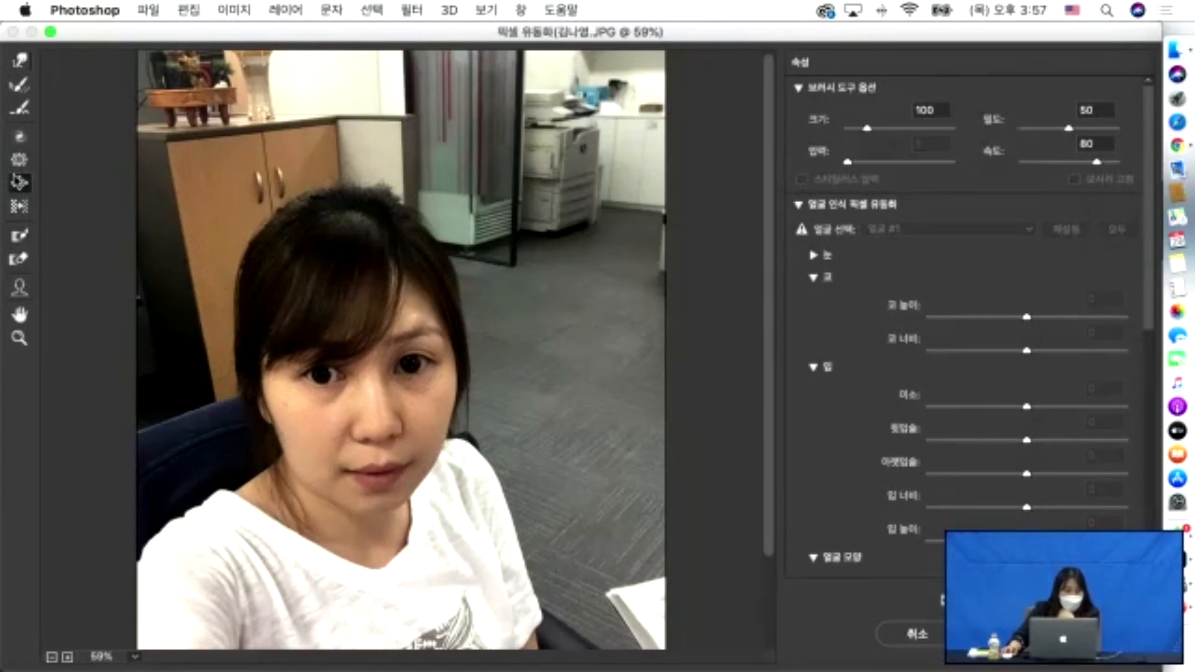
left_click(19, 160)
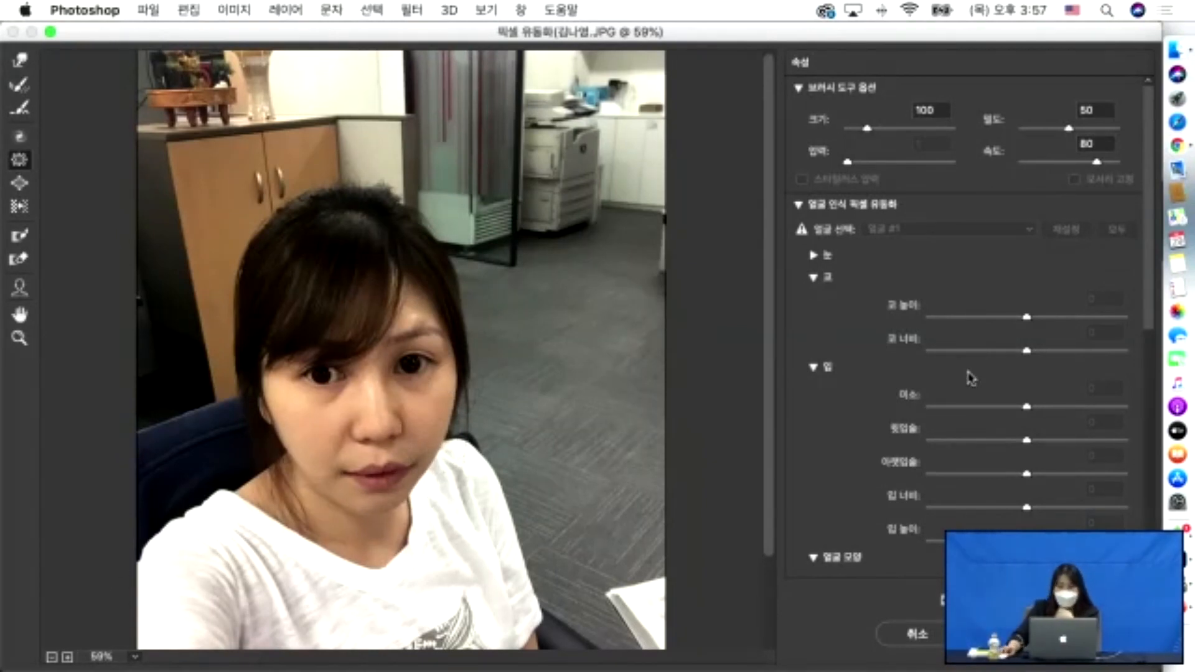
left_click(996, 634)
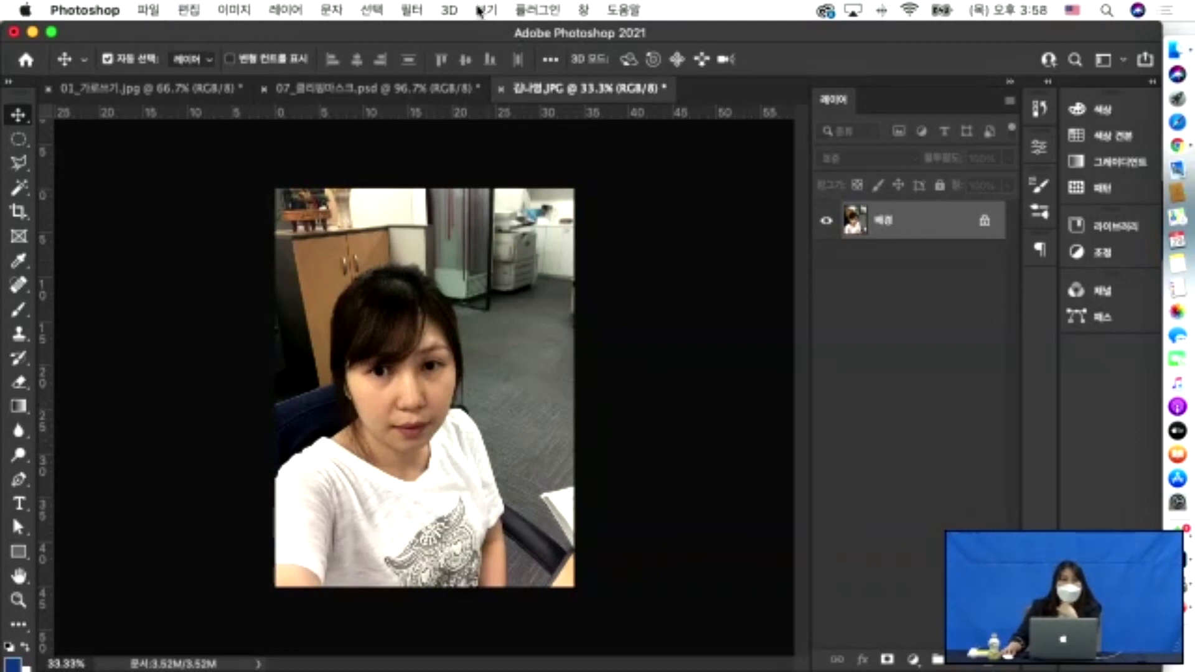
left_click(414, 10)
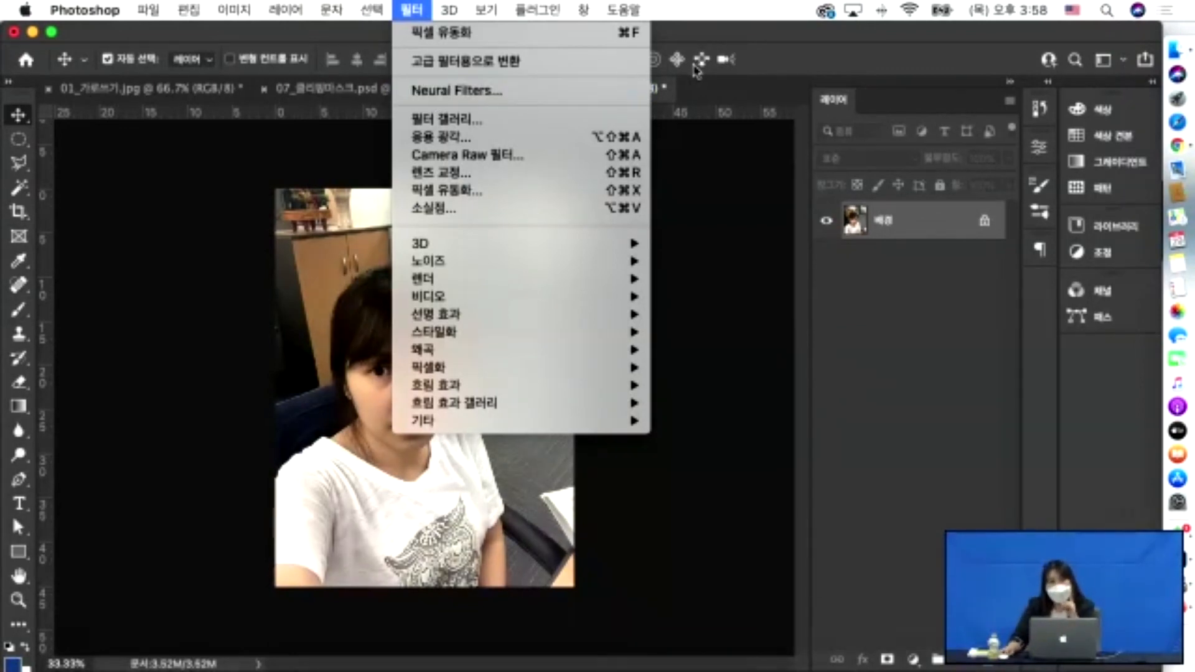
left_click(864, 71)
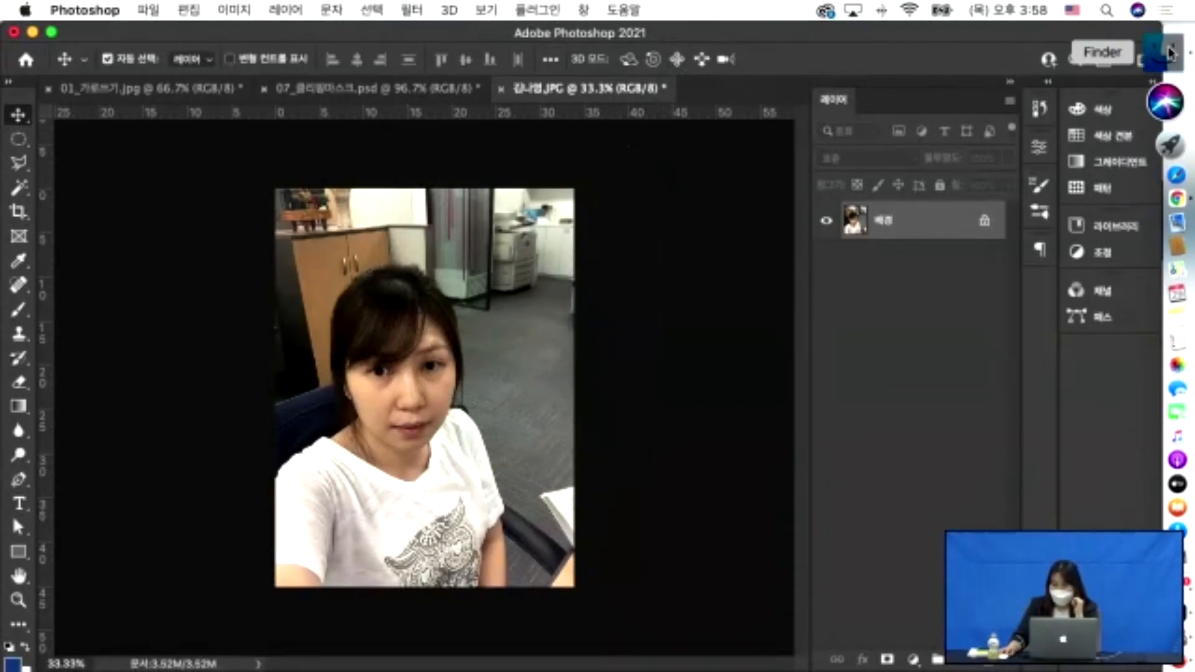
Preview 명함.jpg from the "f. 기타" folder in Finder, close the open preview windows and return to Photoshop.
left_click(1177, 50)
scroll(538, 305, "left", 3)
left_click(632, 289)
left_click(741, 207)
double_click(733, 208)
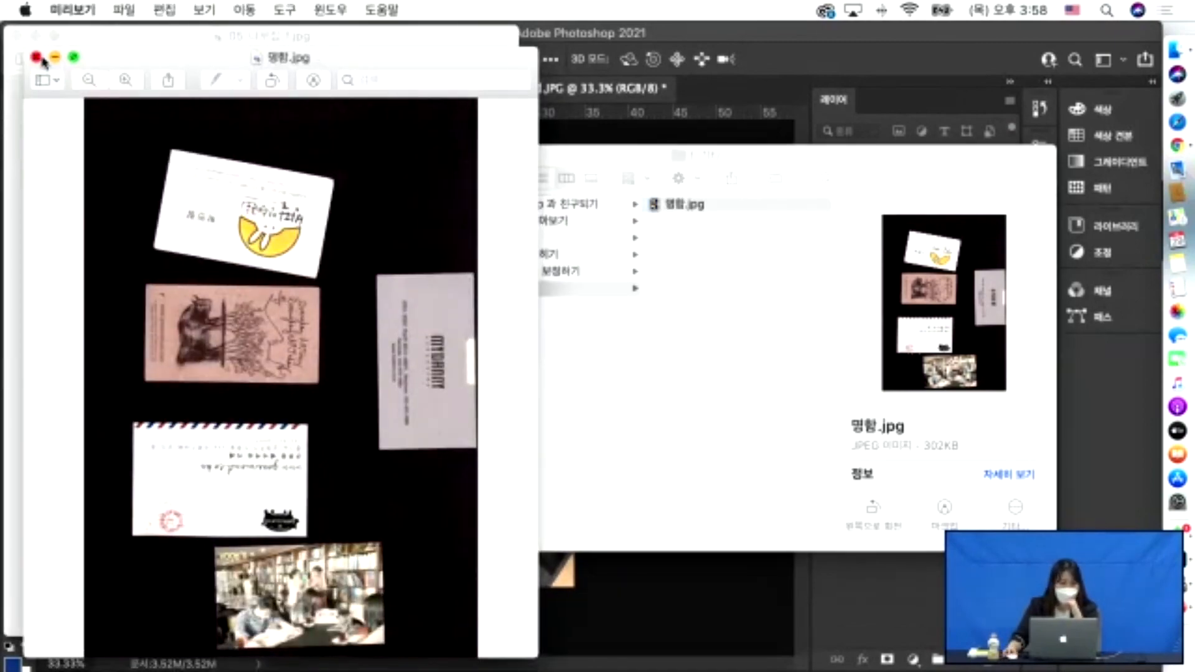
left_click(28, 57)
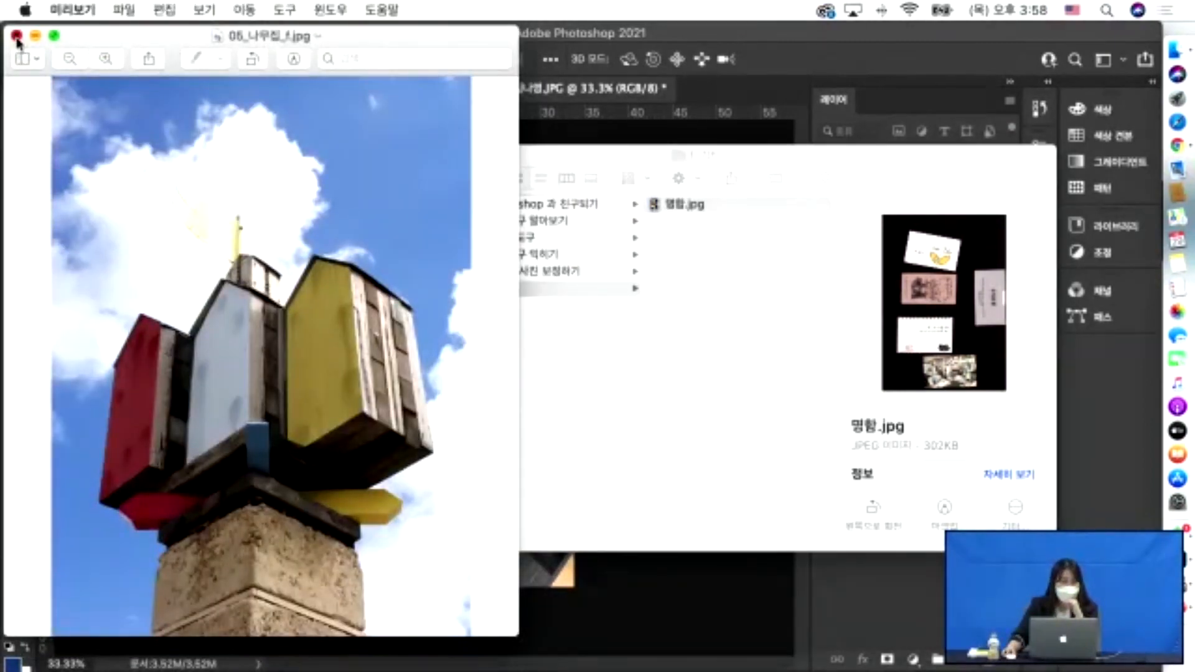
left_click(17, 36)
left_click(749, 104)
Open 명함.jpg from the "f. 기타" folder inside 기초.
key("super+o")
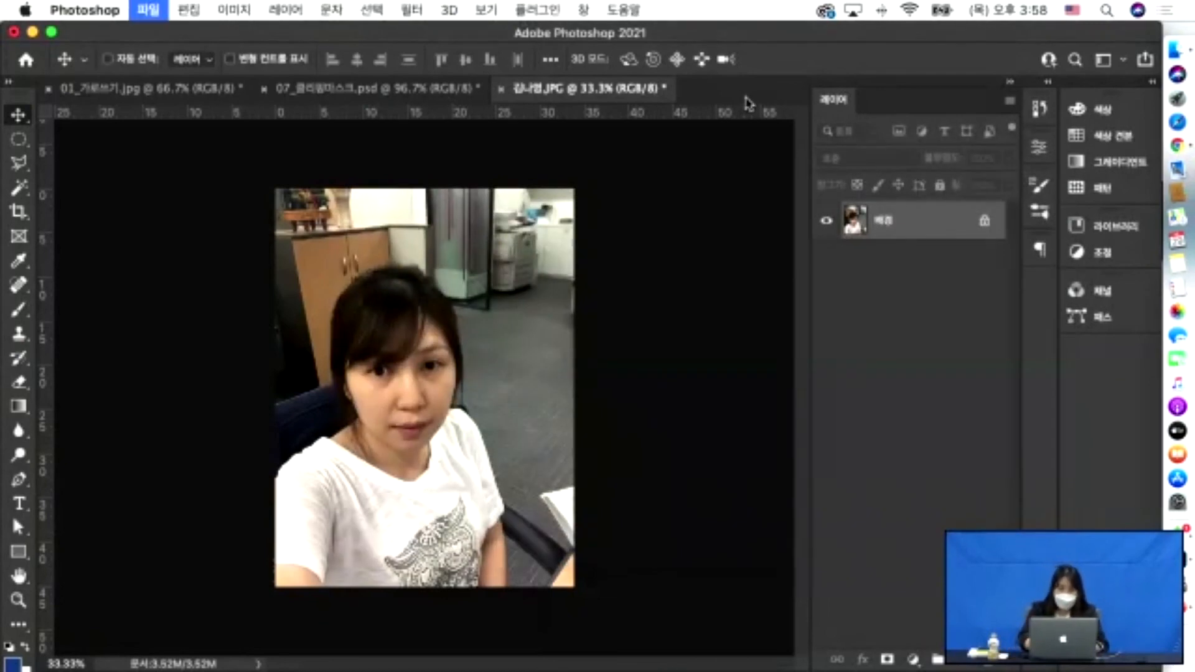
left_click(541, 68)
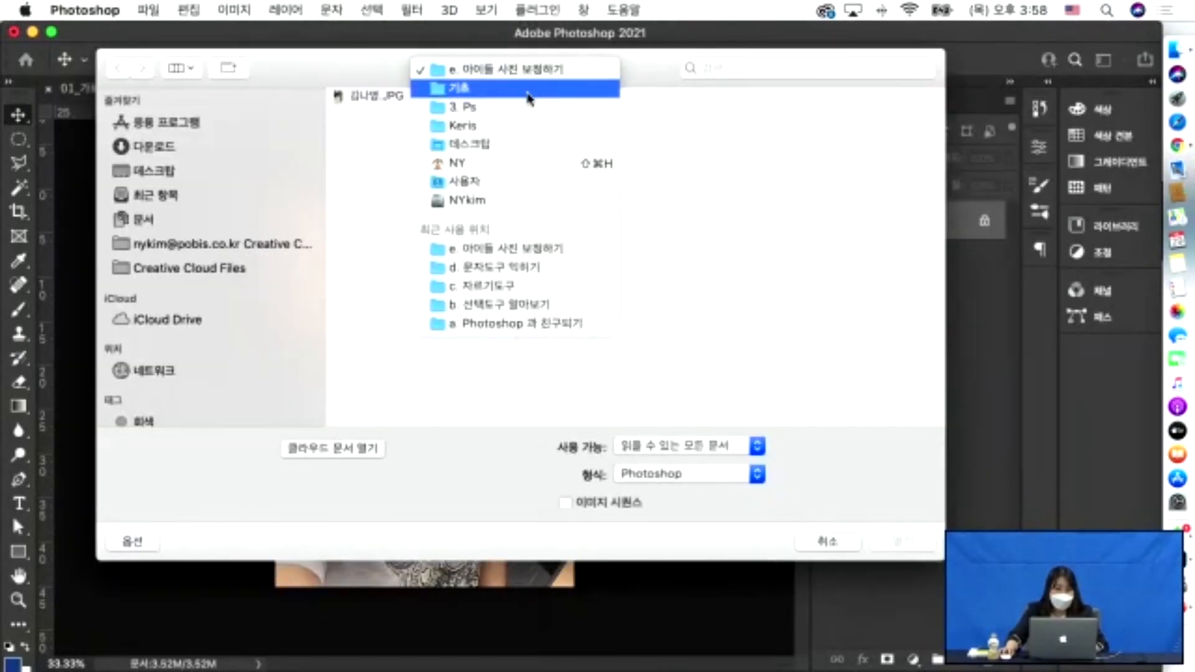
left_click(531, 87)
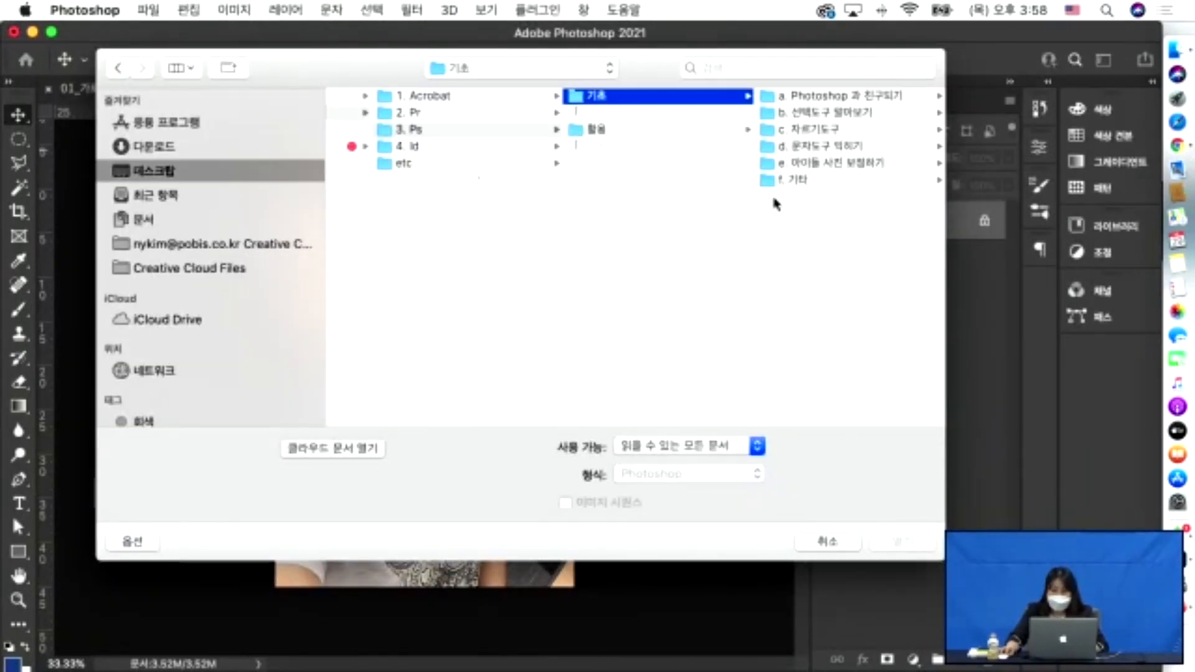
left_click(796, 182)
left_click(785, 99)
left_click(902, 542)
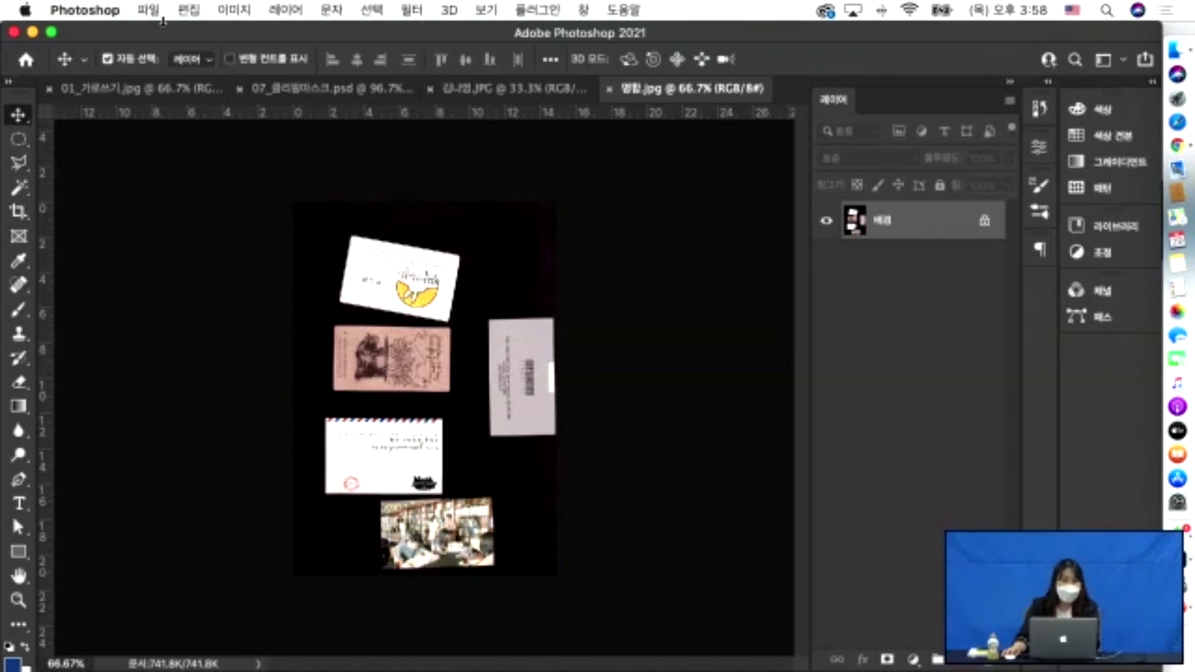
Split the scanned cards in 명함.jpg into separate straightened documents with the automated Crop and Straighten Photos command (사진 자르기와 똑바르게 하기).
left_click(20, 211)
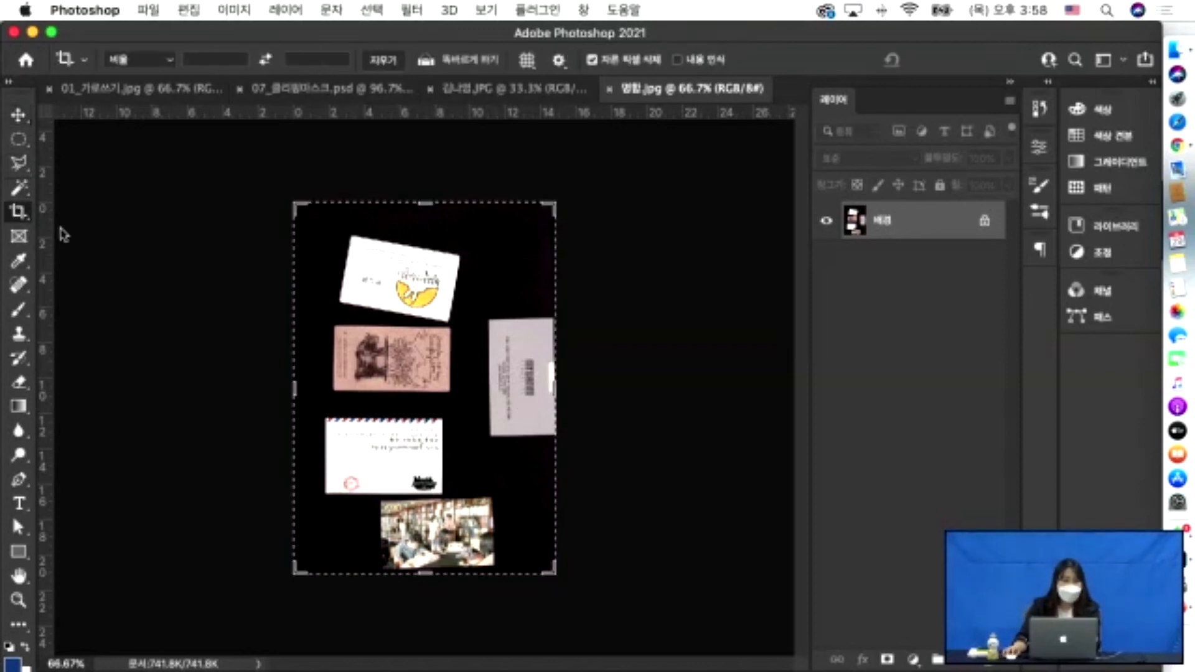
left_click(19, 114)
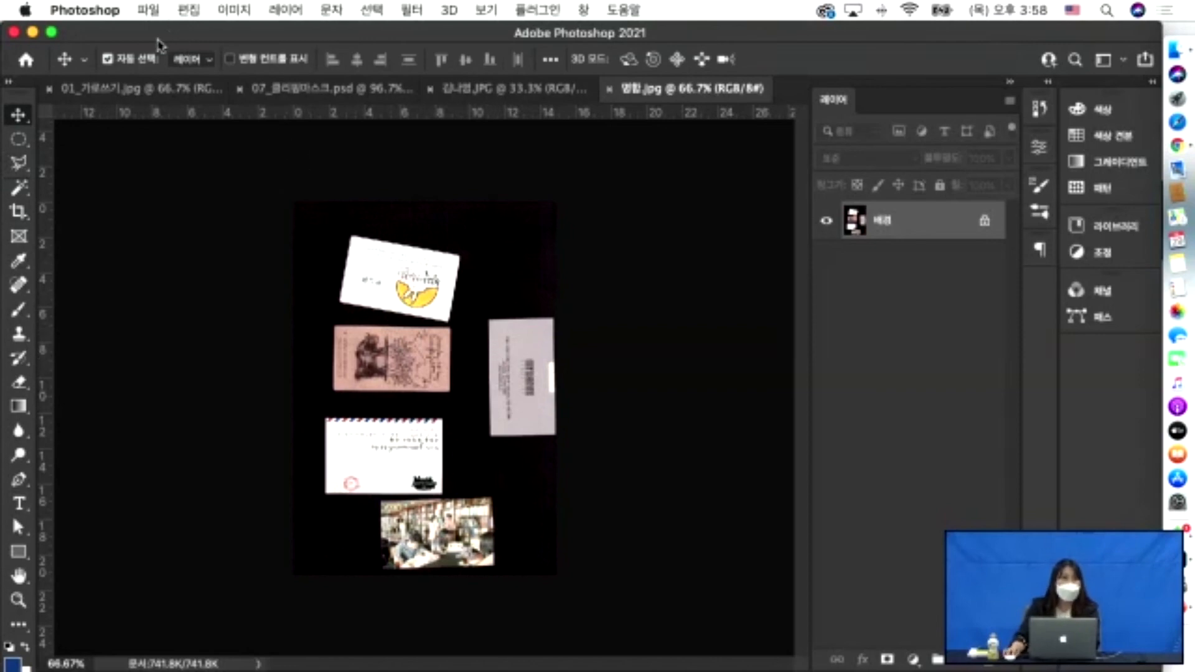
left_click(149, 10)
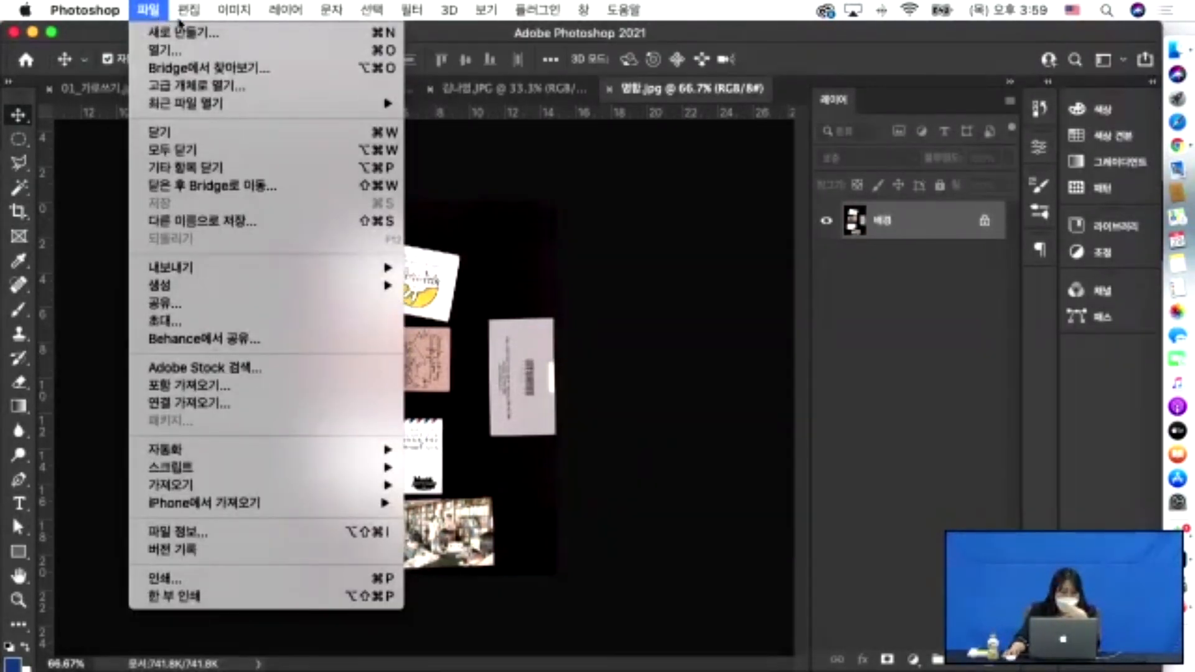
mouse_move(190, 24)
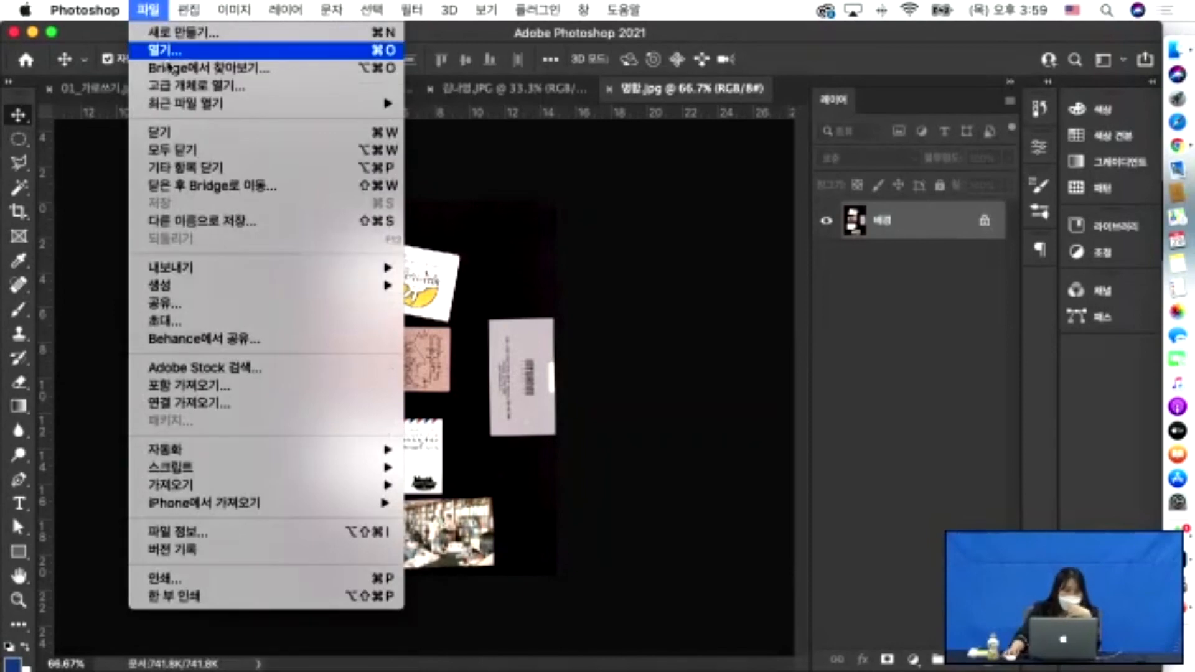
mouse_move(249, 451)
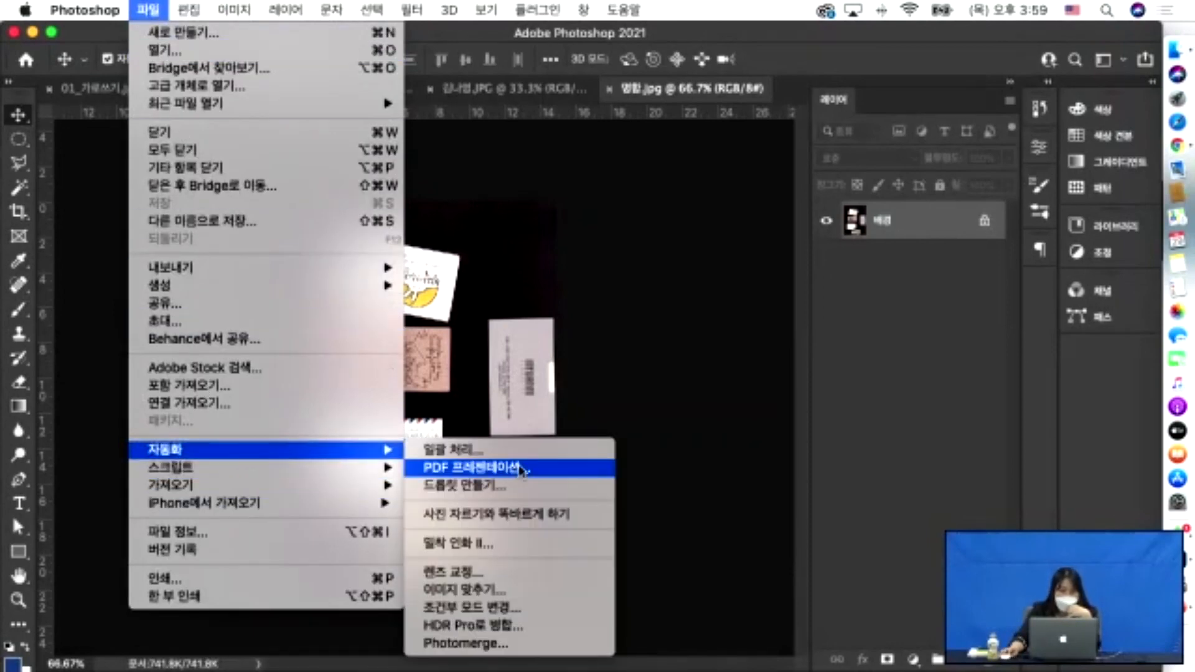
left_click(502, 518)
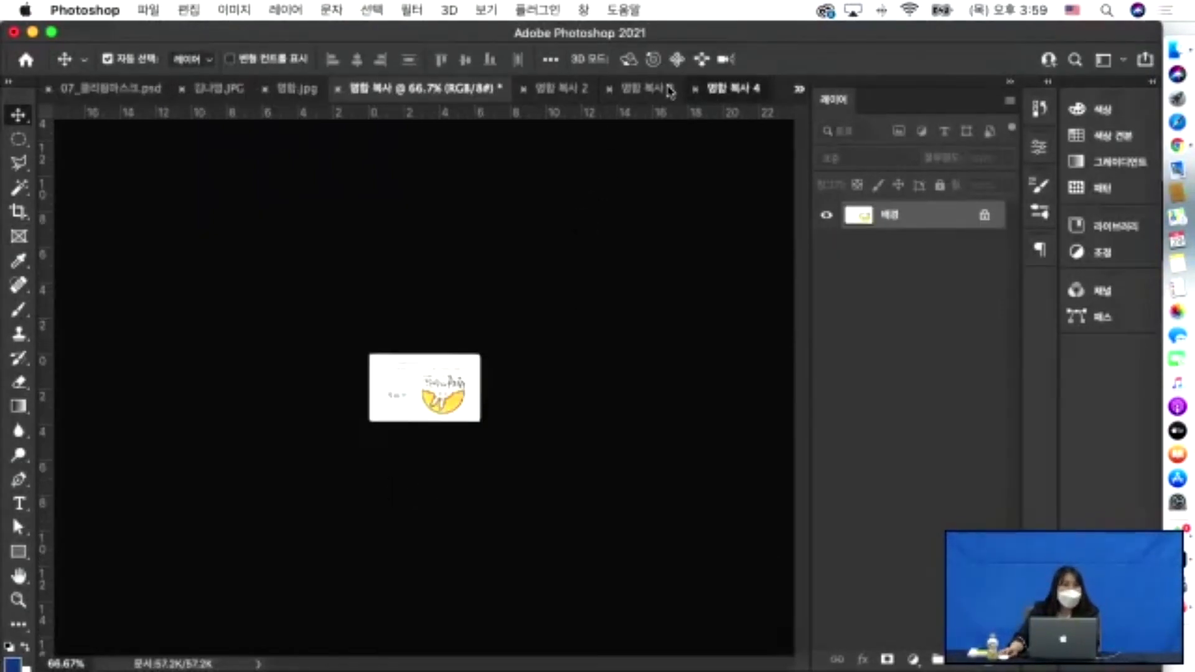
Examine the separated card documents 명함 복사 through 명함 복사 4 and compare them with the original 명함.jpg scan.
left_click(689, 89)
left_click(539, 91)
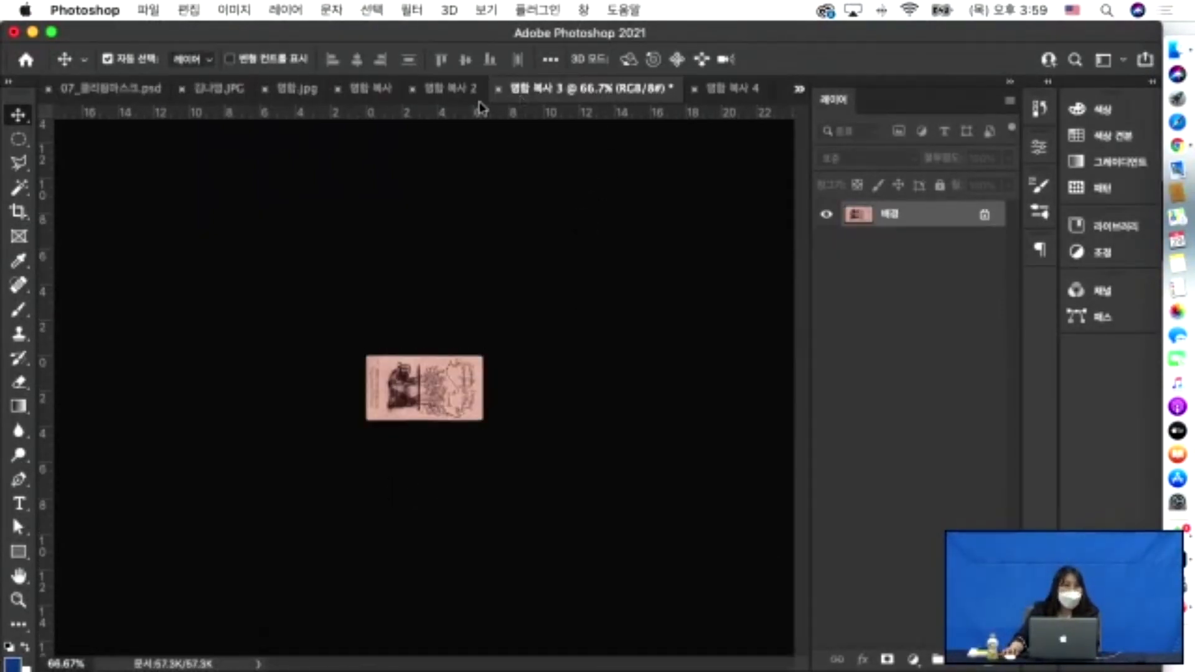
left_click(424, 94)
left_click(374, 94)
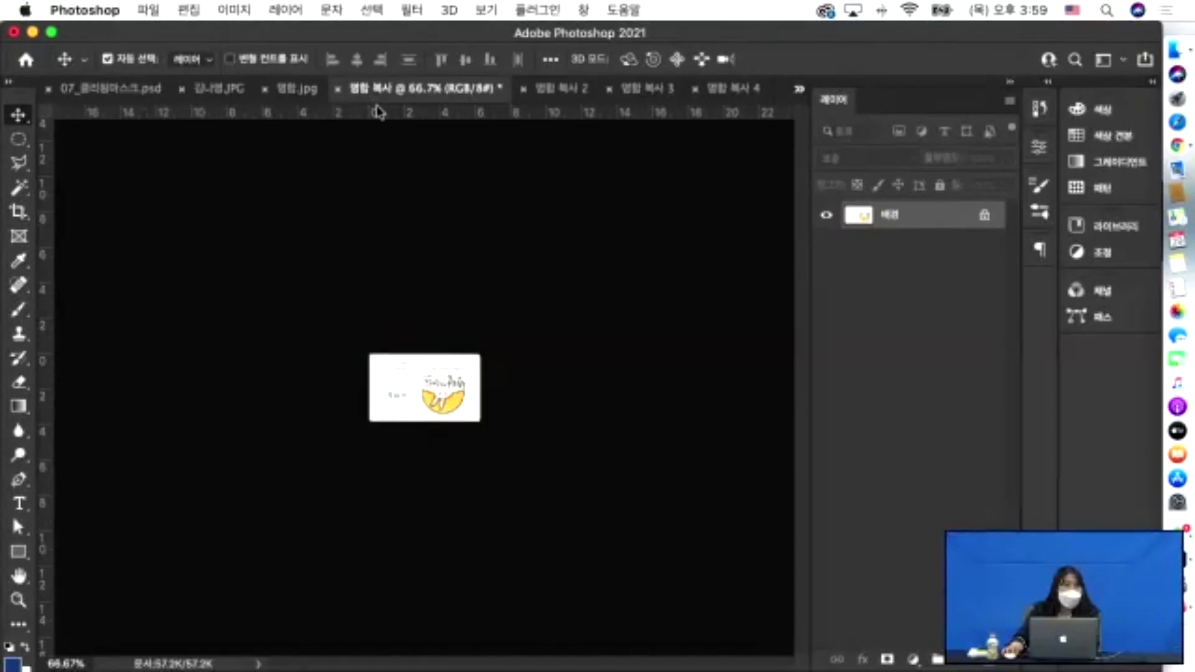
left_click(296, 95)
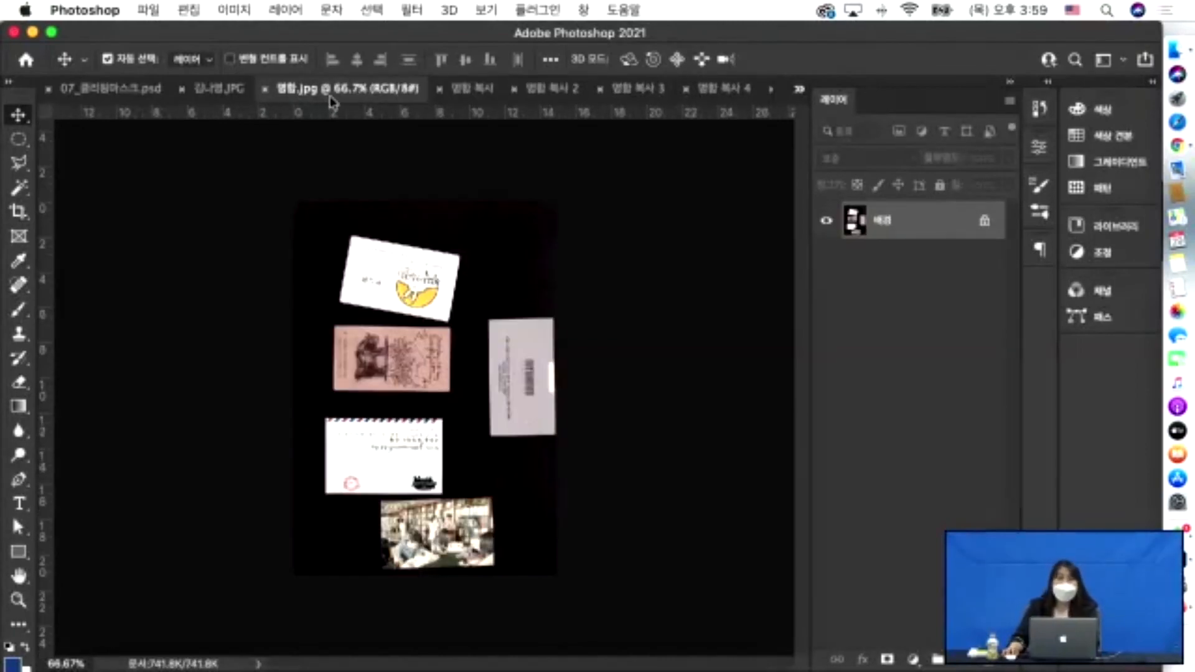
left_click(473, 93)
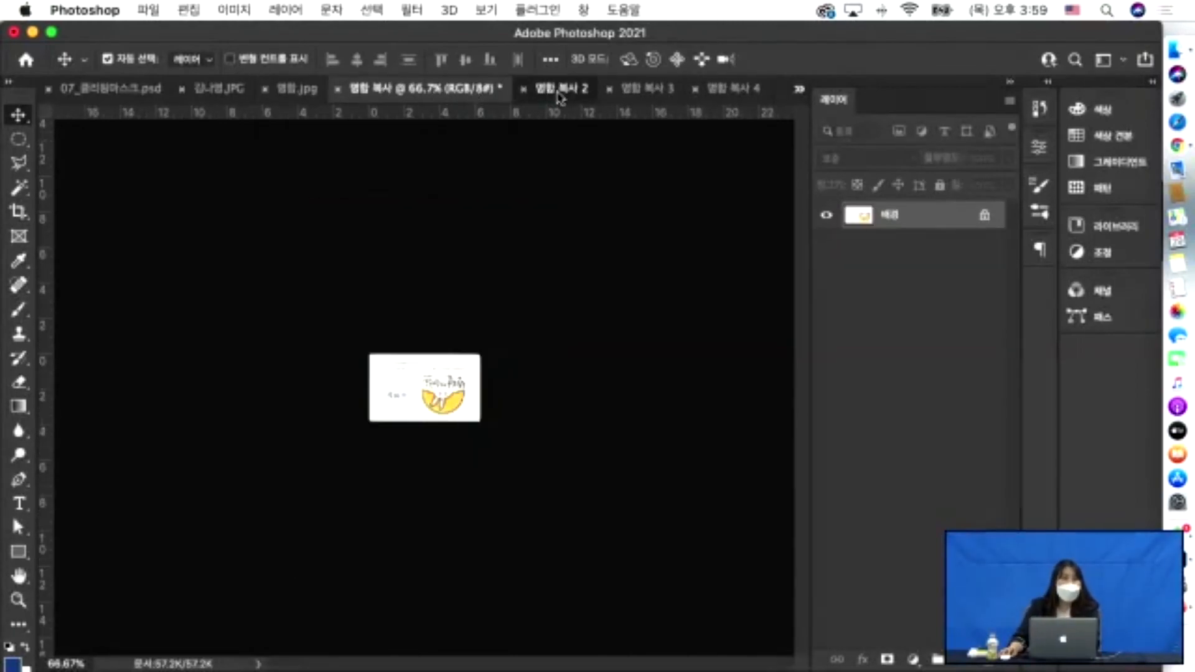
left_click(543, 92)
left_click(644, 92)
left_click(739, 92)
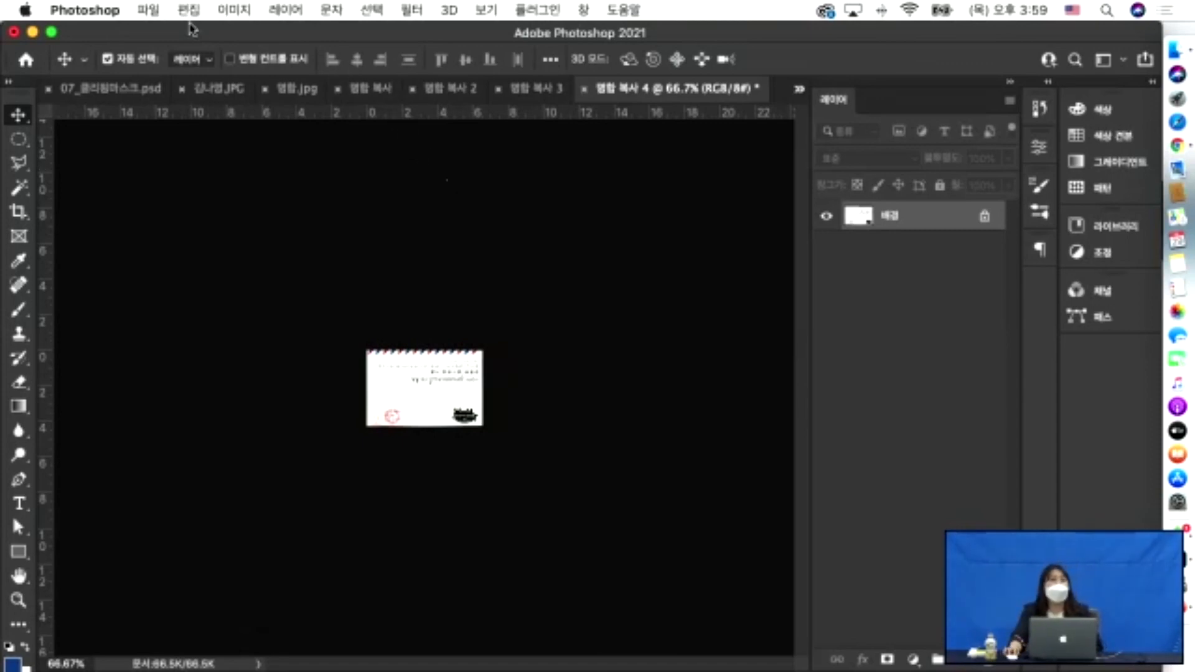
Review the Save As file formats for 명함 복사 4, try the Photoshop format, and leave without saving.
left_click(161, 14)
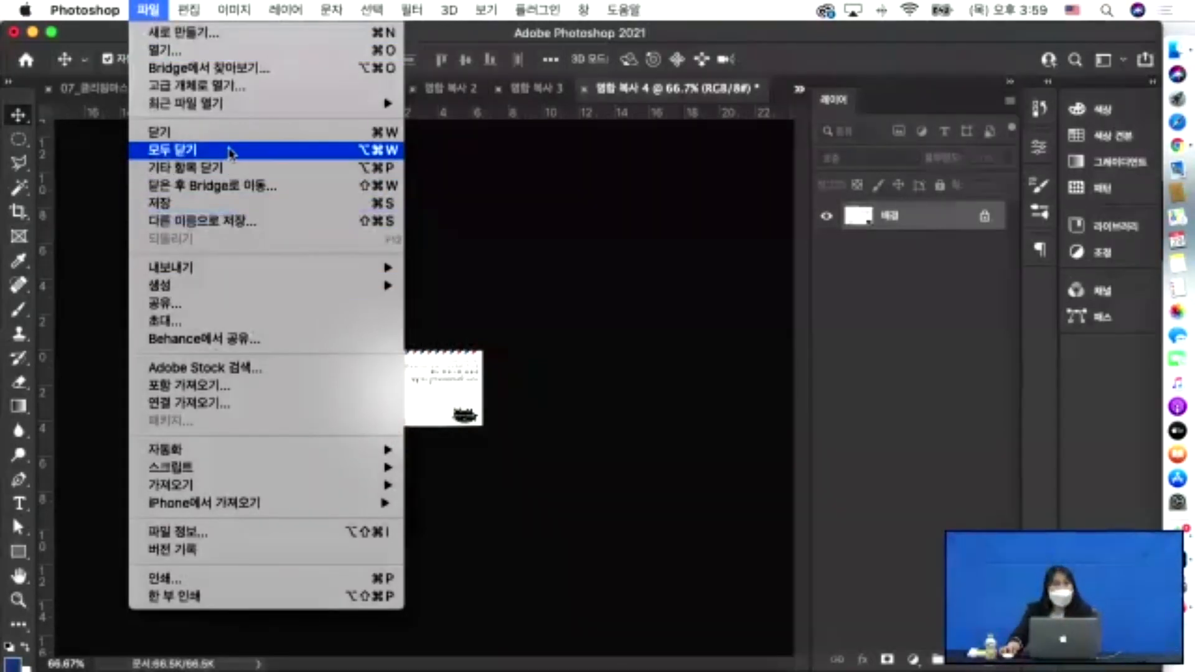
left_click(208, 224)
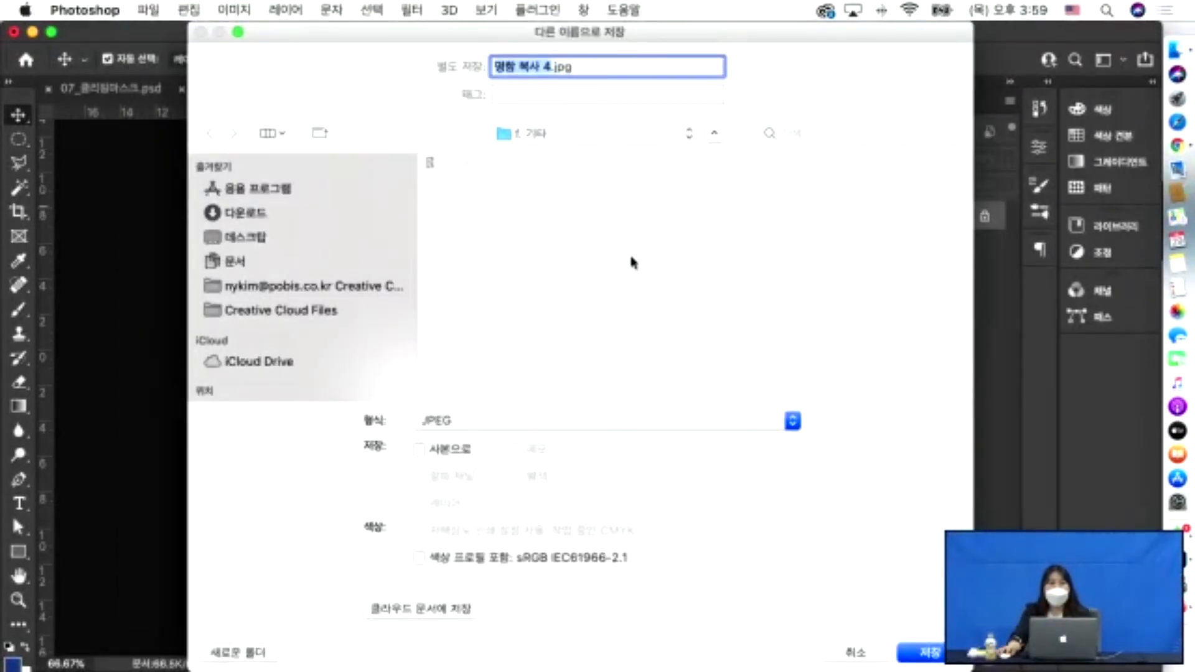
left_click(690, 425)
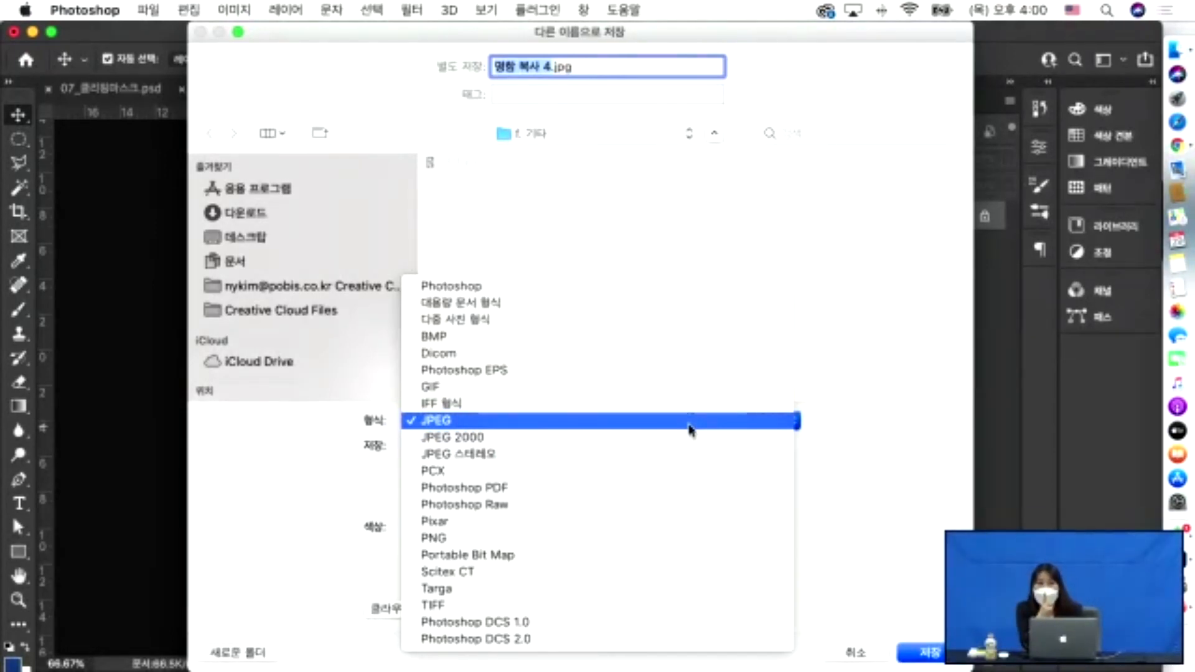
left_click(488, 286)
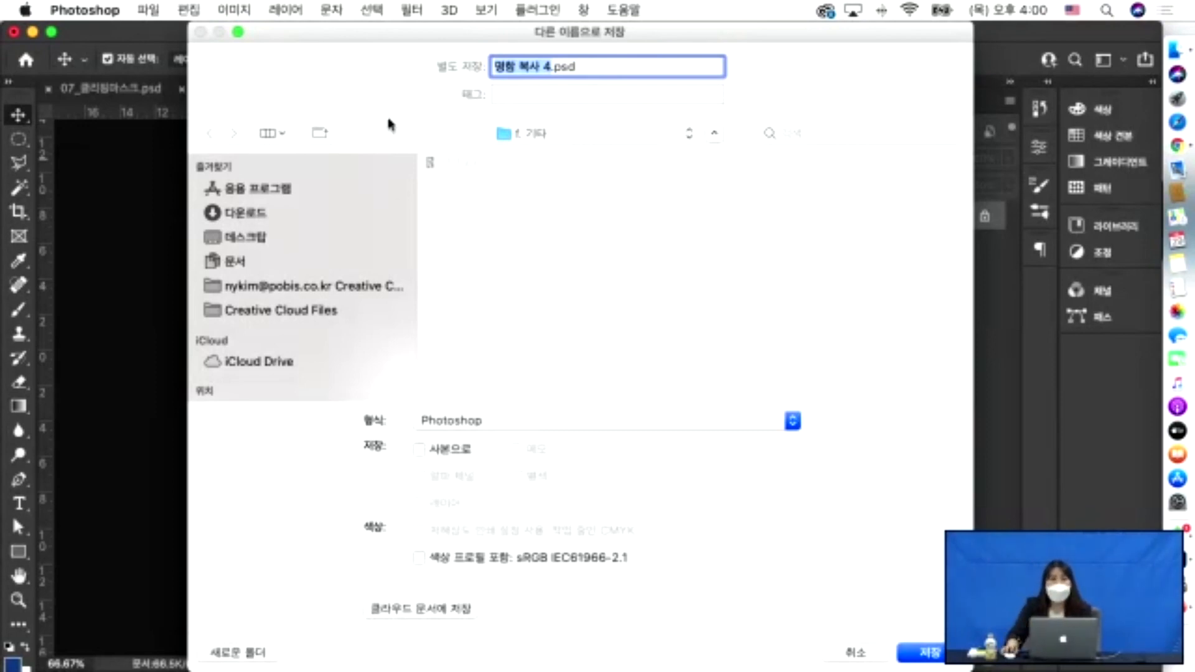
left_click(713, 427)
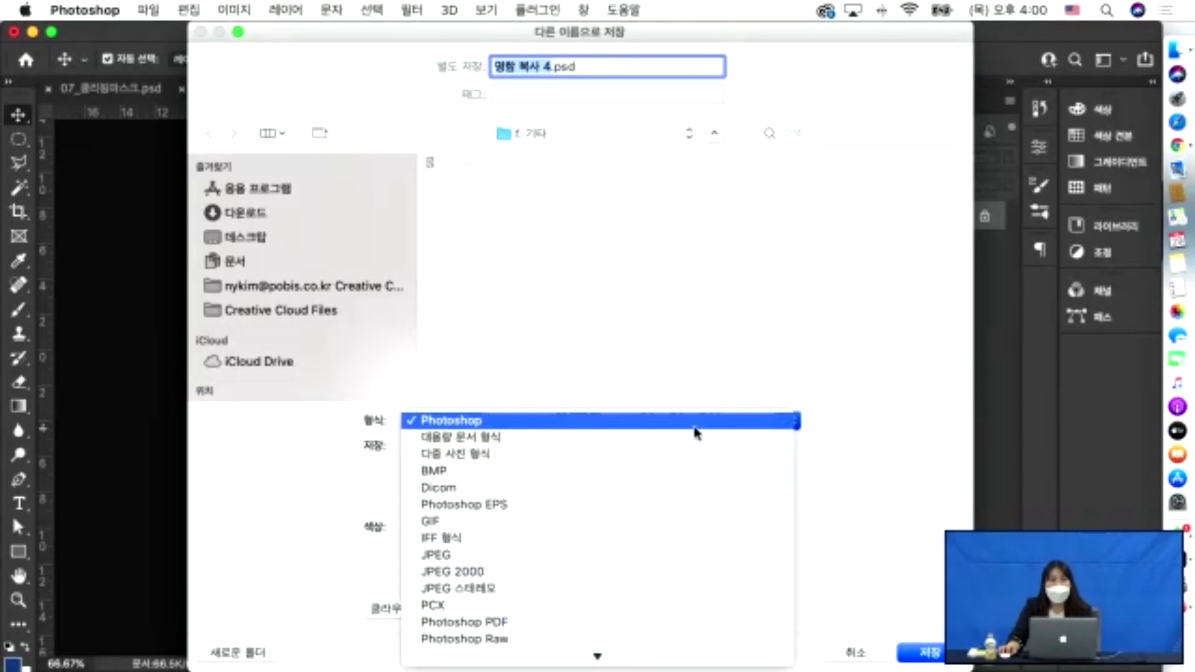
left_click(934, 523)
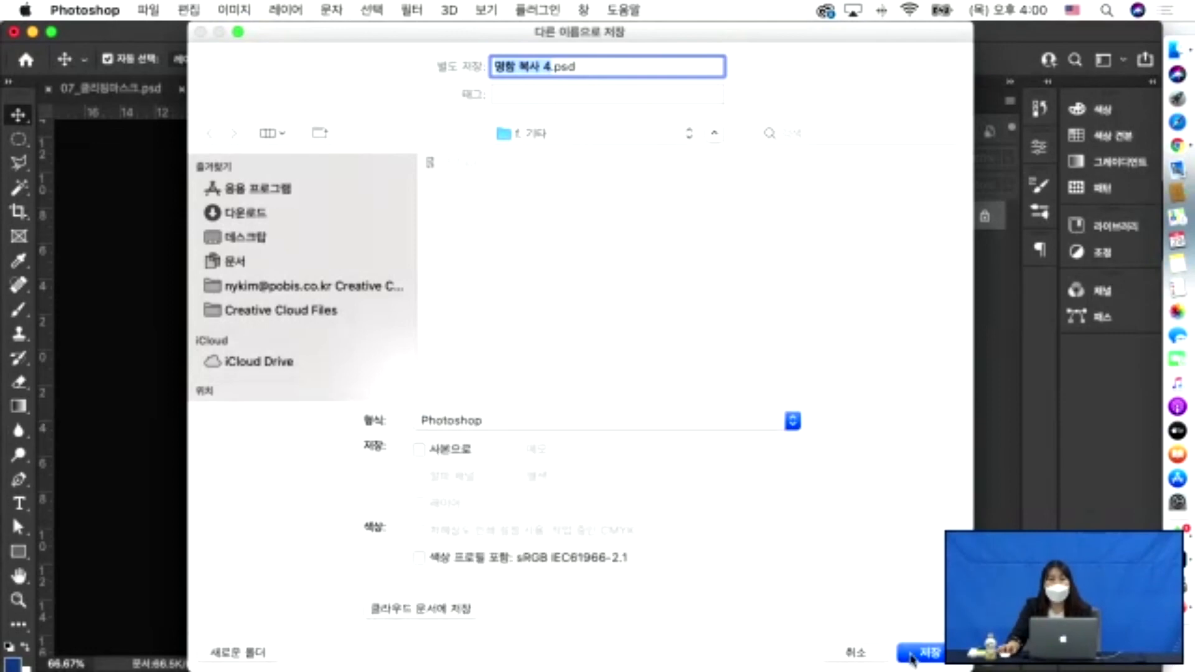
left_click(854, 654)
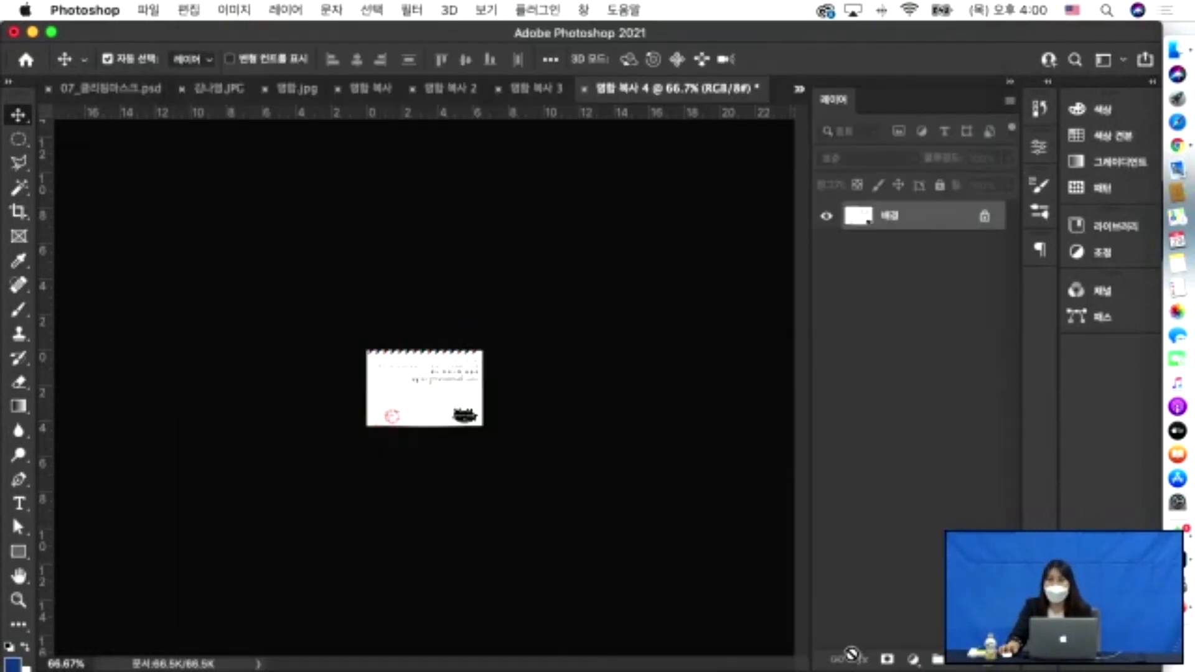